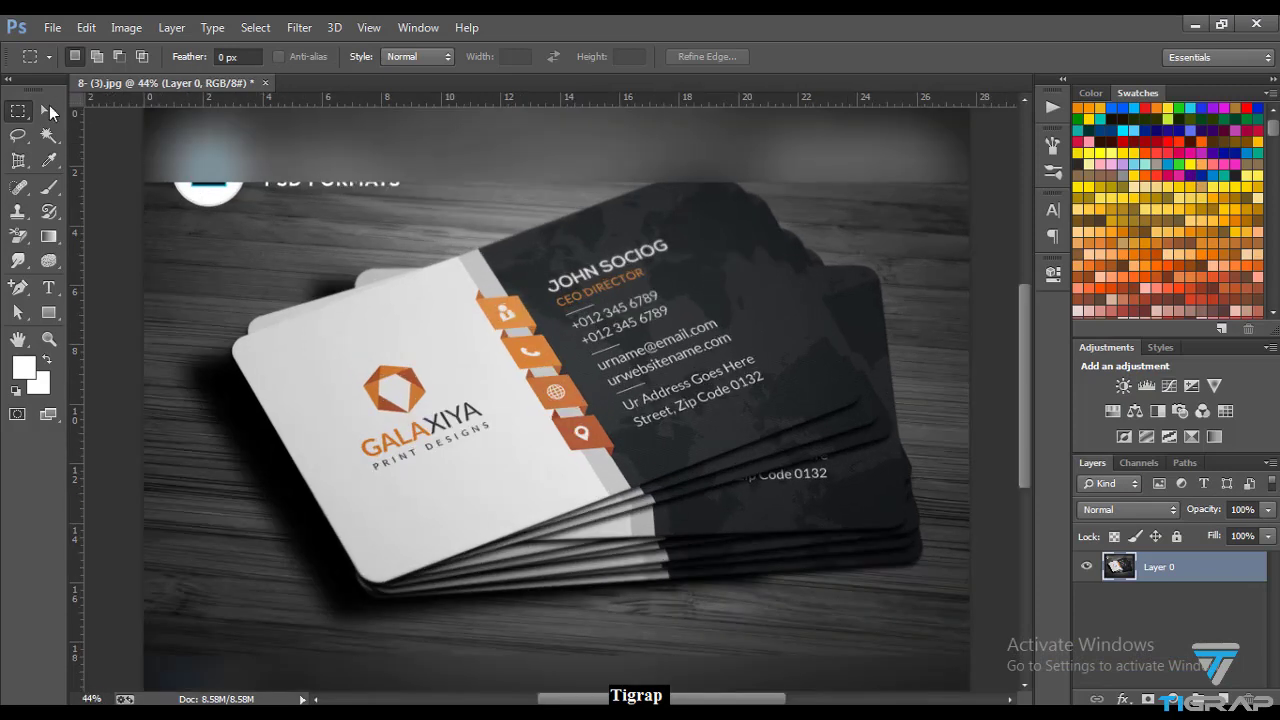
# Step: With the Move tool active, zoom into the business card mockup to study its panel and icons
pyautogui.click(48, 110)
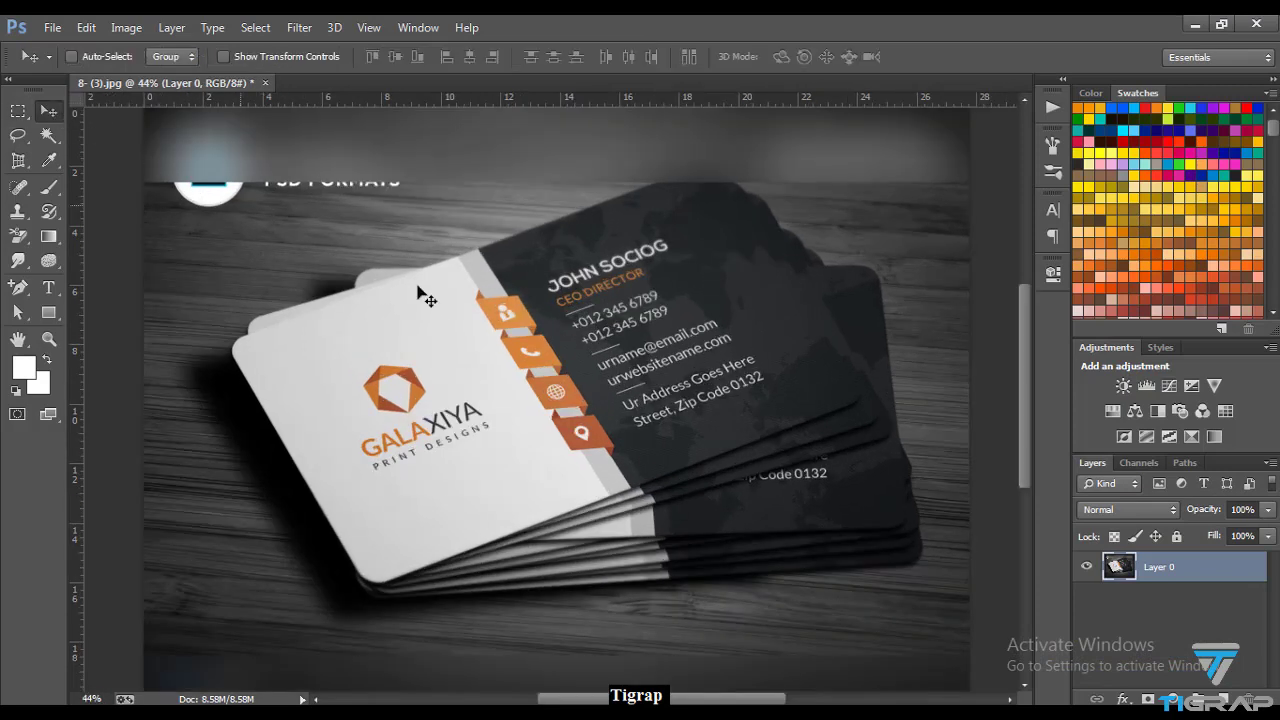
pyautogui.scroll(1, 587, 366)
pyautogui.scroll(1, 605, 407)
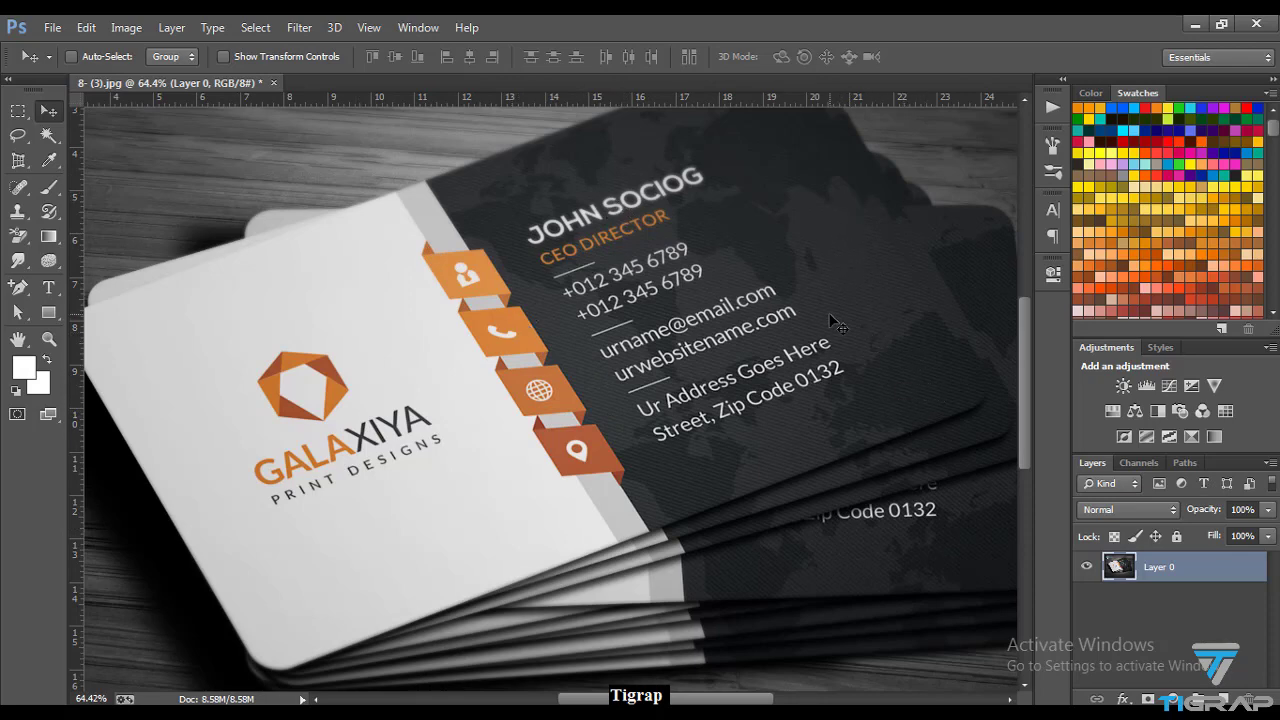
pyautogui.scroll(-1, 838, 323)
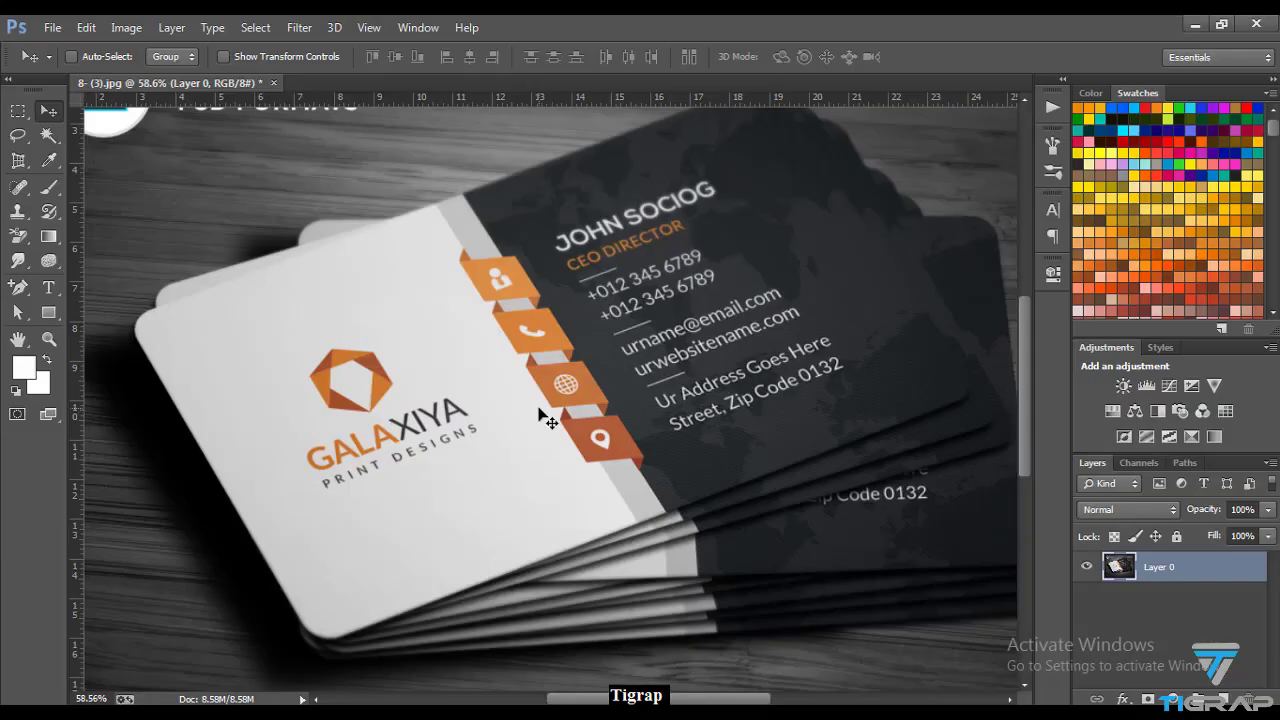
pyautogui.scroll(-1, 540, 415)
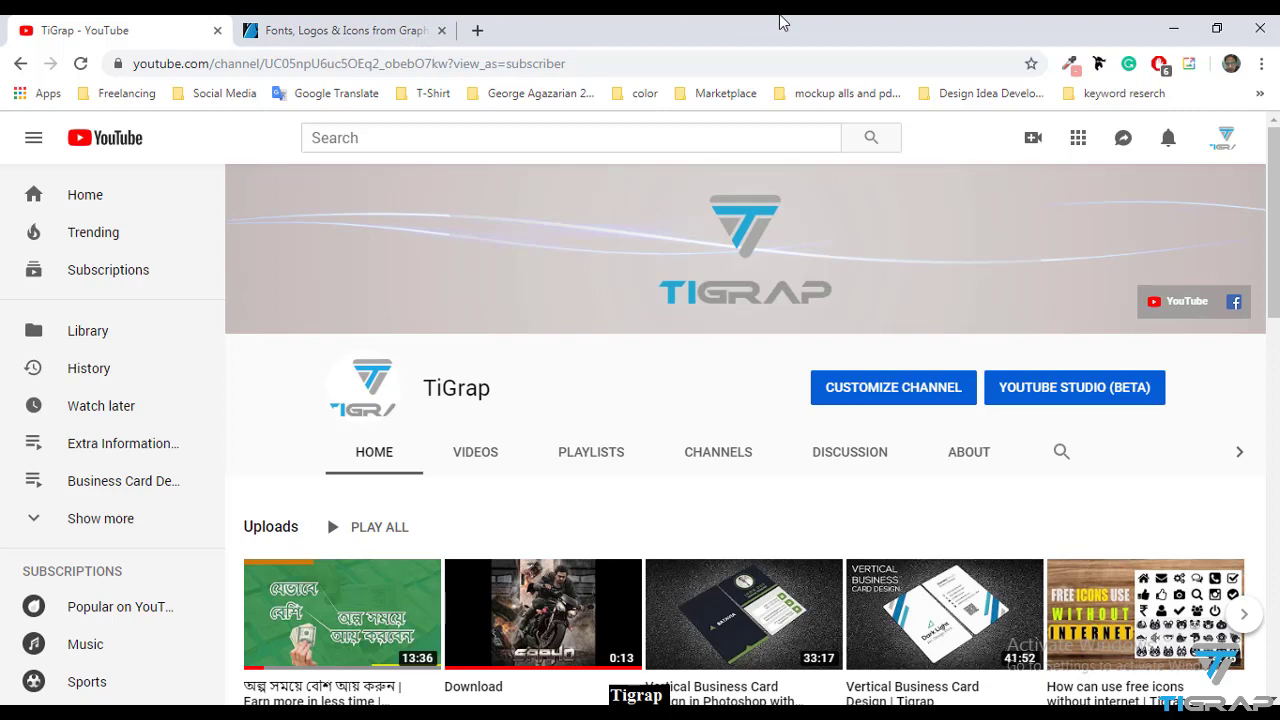
# Step: On GraphicRiver, open the Business Cards print category filtered to Corporate
pyautogui.click(368, 24)
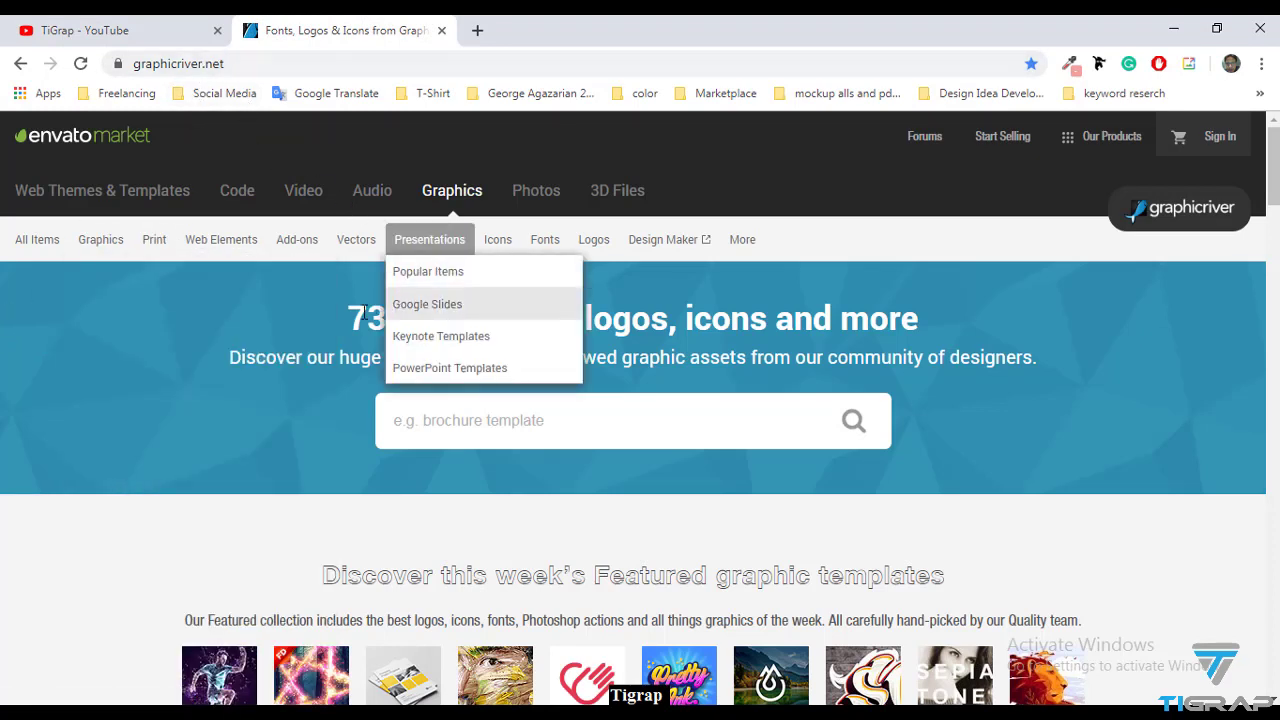
pyautogui.moveTo(154, 240)
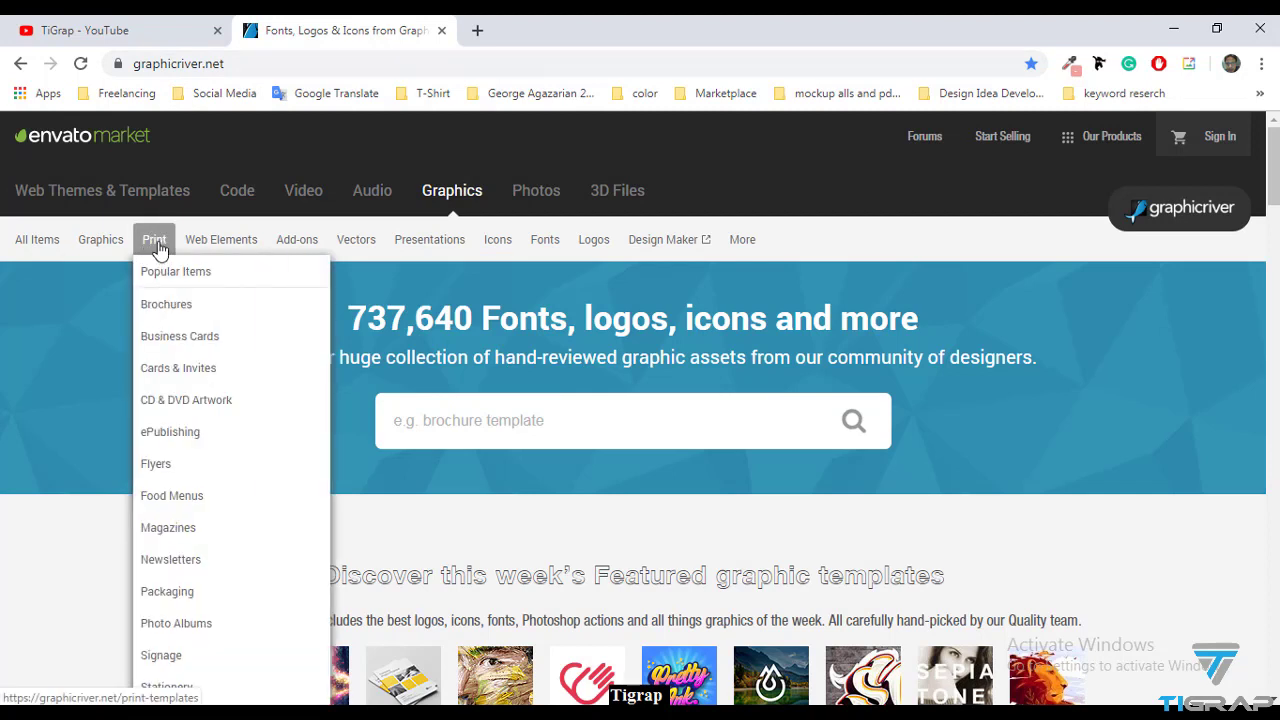
pyautogui.click(175, 336)
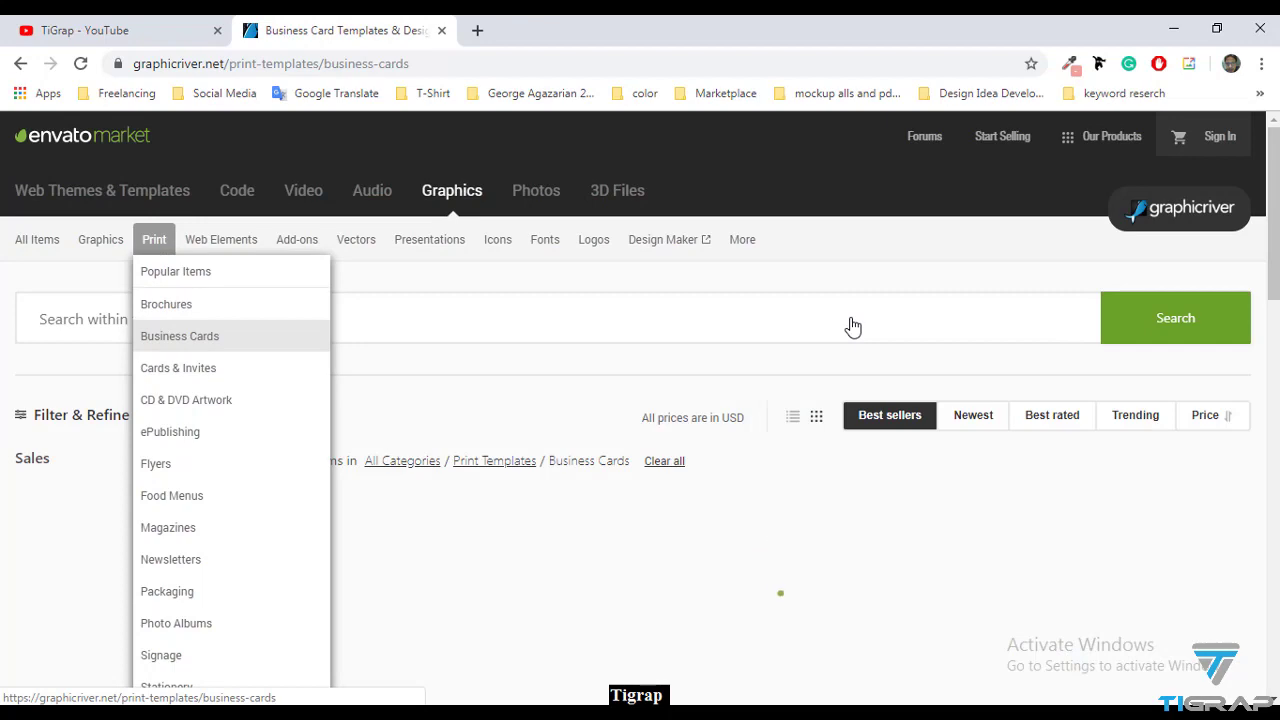
pyautogui.scroll(-3, 820, 310)
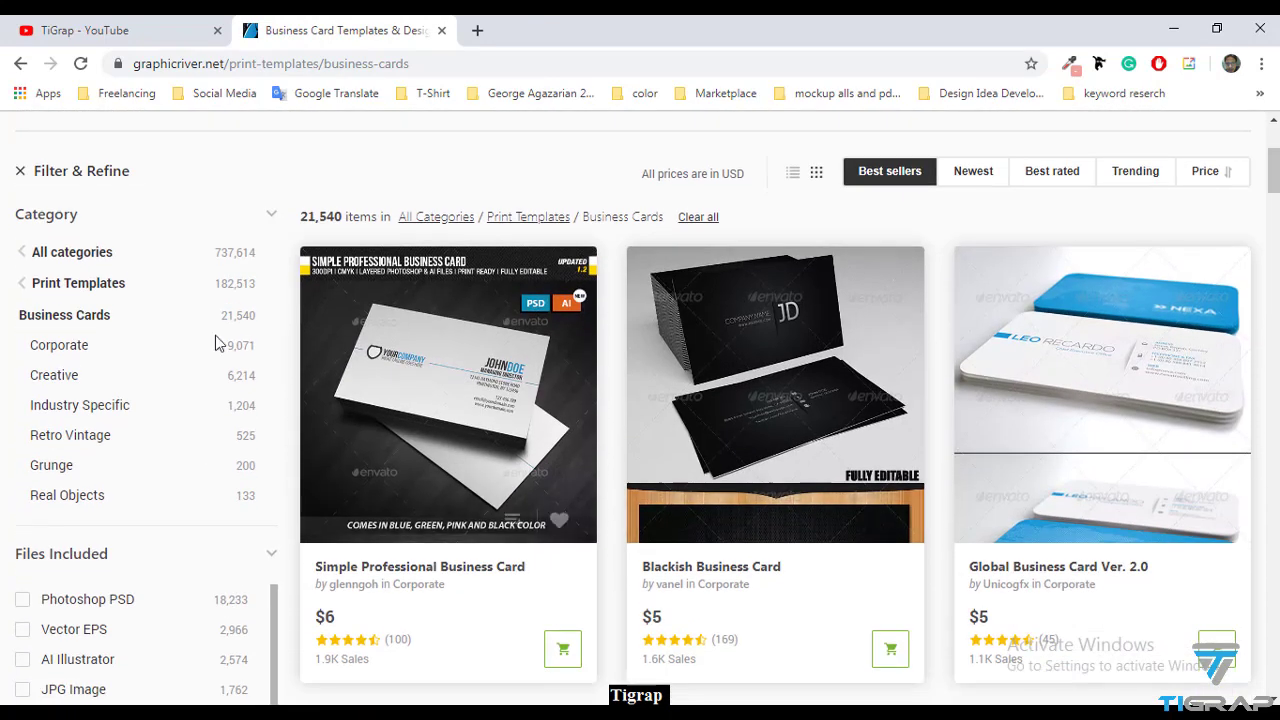
pyautogui.click(62, 349)
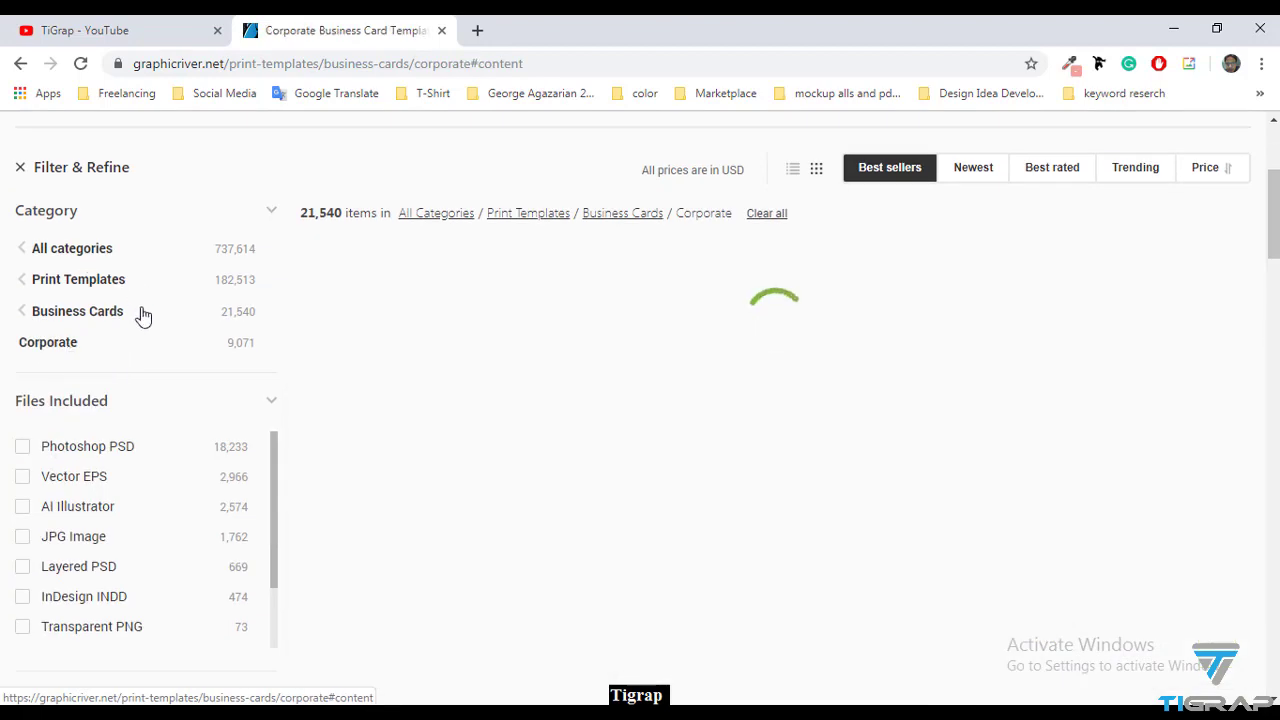
# Step: Scroll the Corporate results down to the Modern Business Card row
pyautogui.scroll(-3, 967, 303)
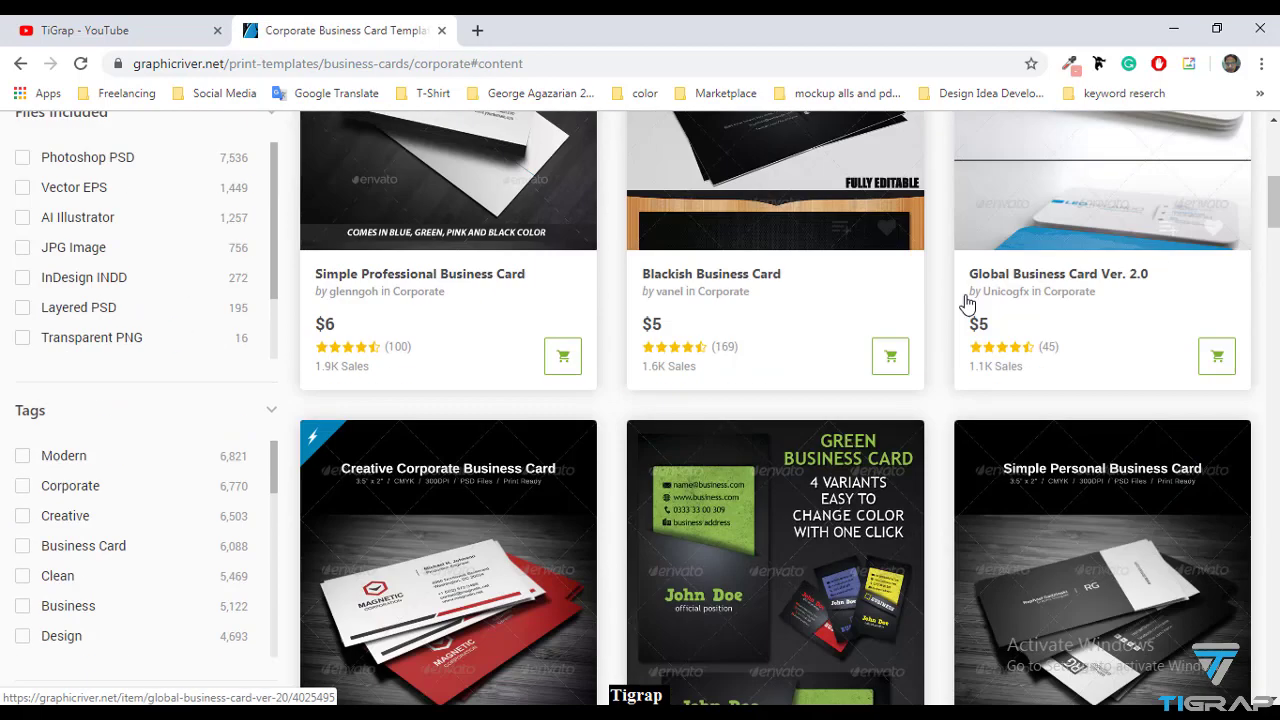
pyautogui.scroll(-2, 967, 303)
pyautogui.scroll(-1, 967, 303)
pyautogui.scroll(-2, 900, 320)
pyautogui.scroll(-4, 815, 333)
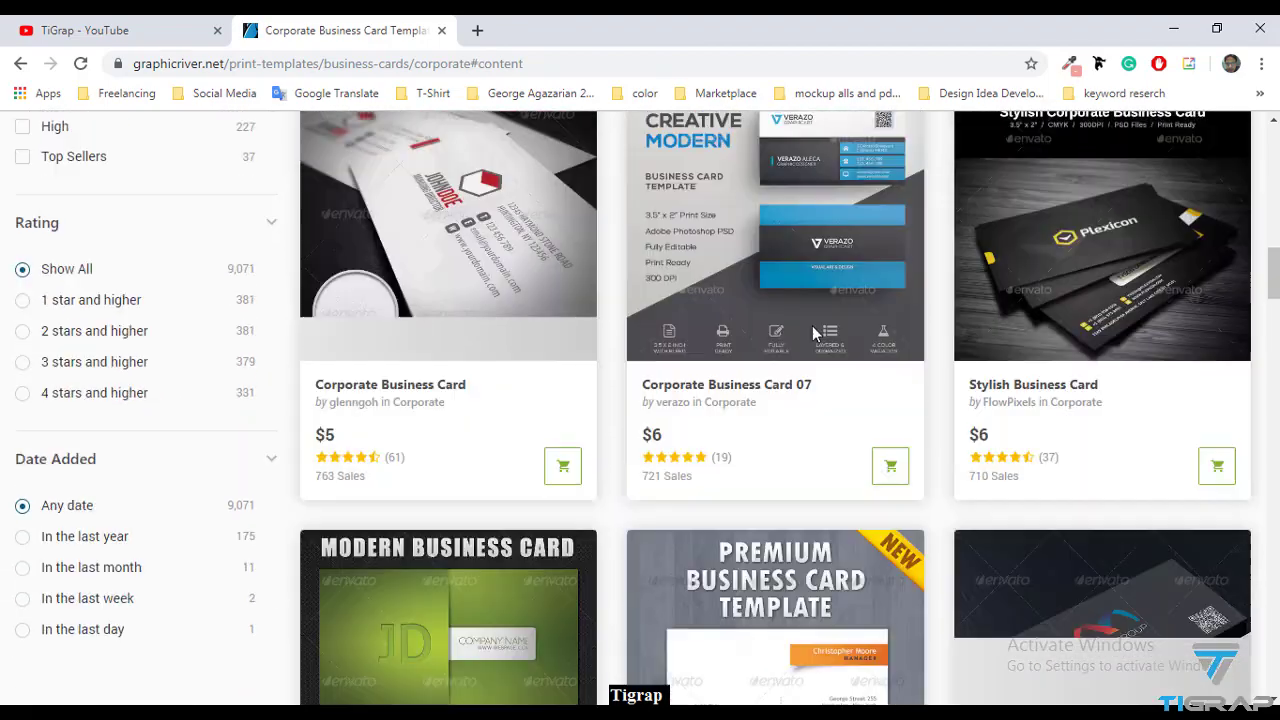
pyautogui.scroll(-2, 891, 306)
pyautogui.scroll(-3, 1000, 300)
pyautogui.scroll(-1, 1008, 300)
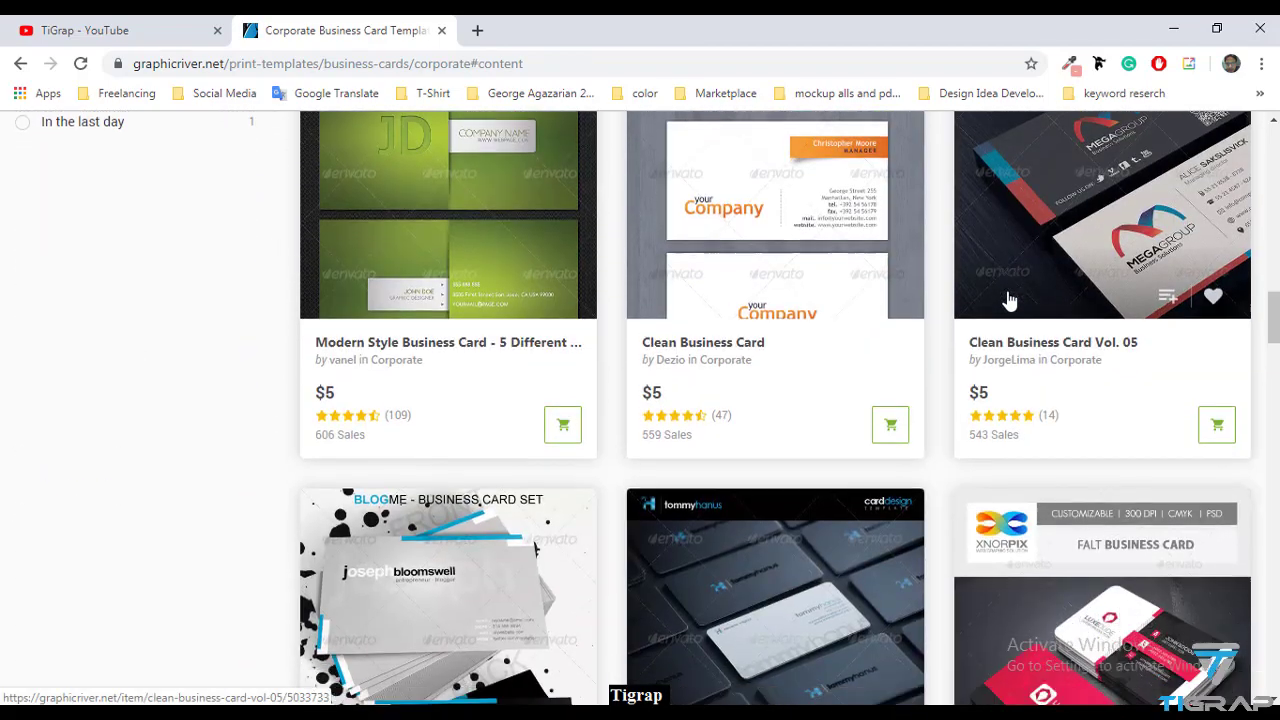
pyautogui.scroll(-4, 1008, 300)
pyautogui.scroll(-2, 980, 314)
pyautogui.scroll(-2, 971, 306)
pyautogui.scroll(-3, 954, 303)
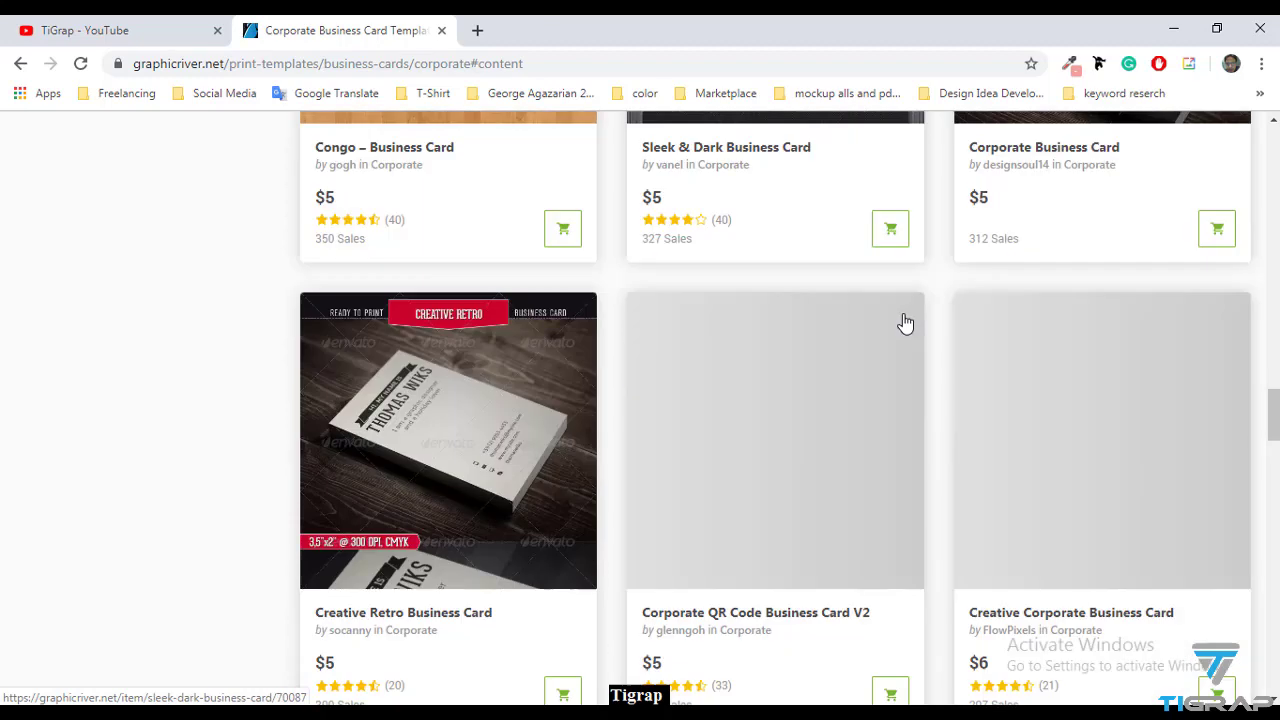
pyautogui.scroll(-2, 900, 320)
pyautogui.scroll(-1, 866, 318)
pyautogui.scroll(-3, 868, 316)
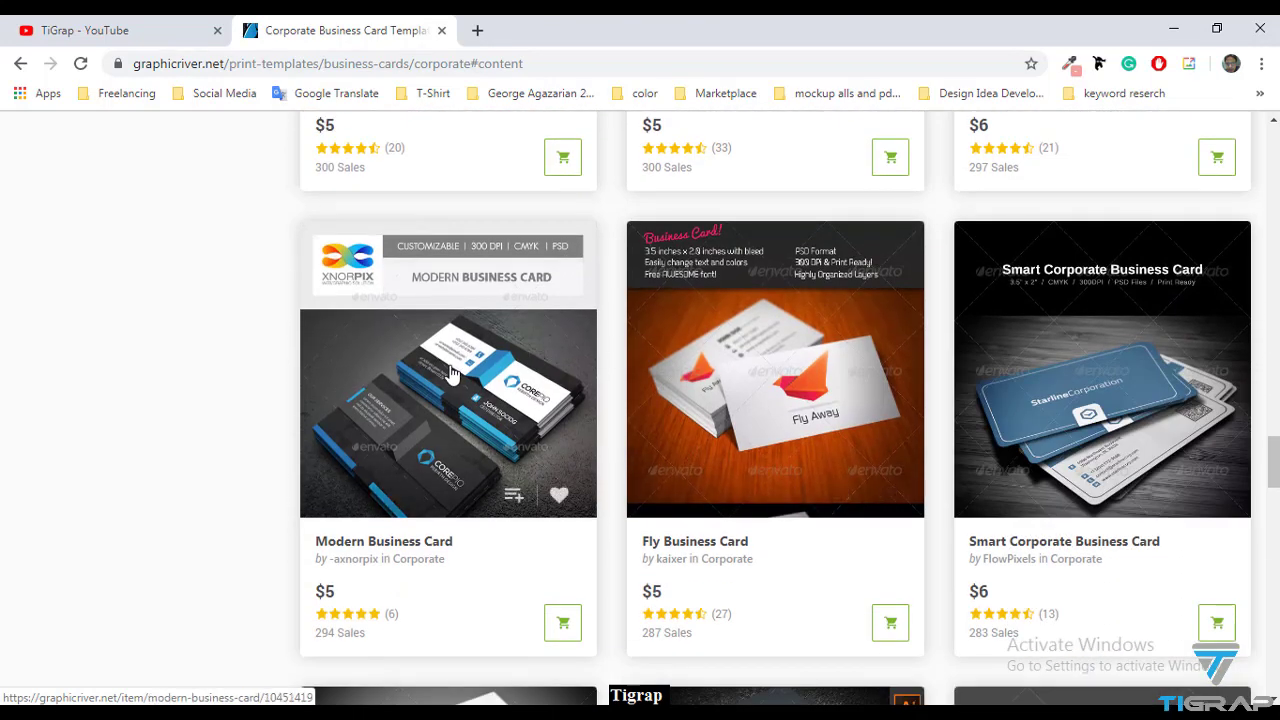
pyautogui.moveTo(448, 413)
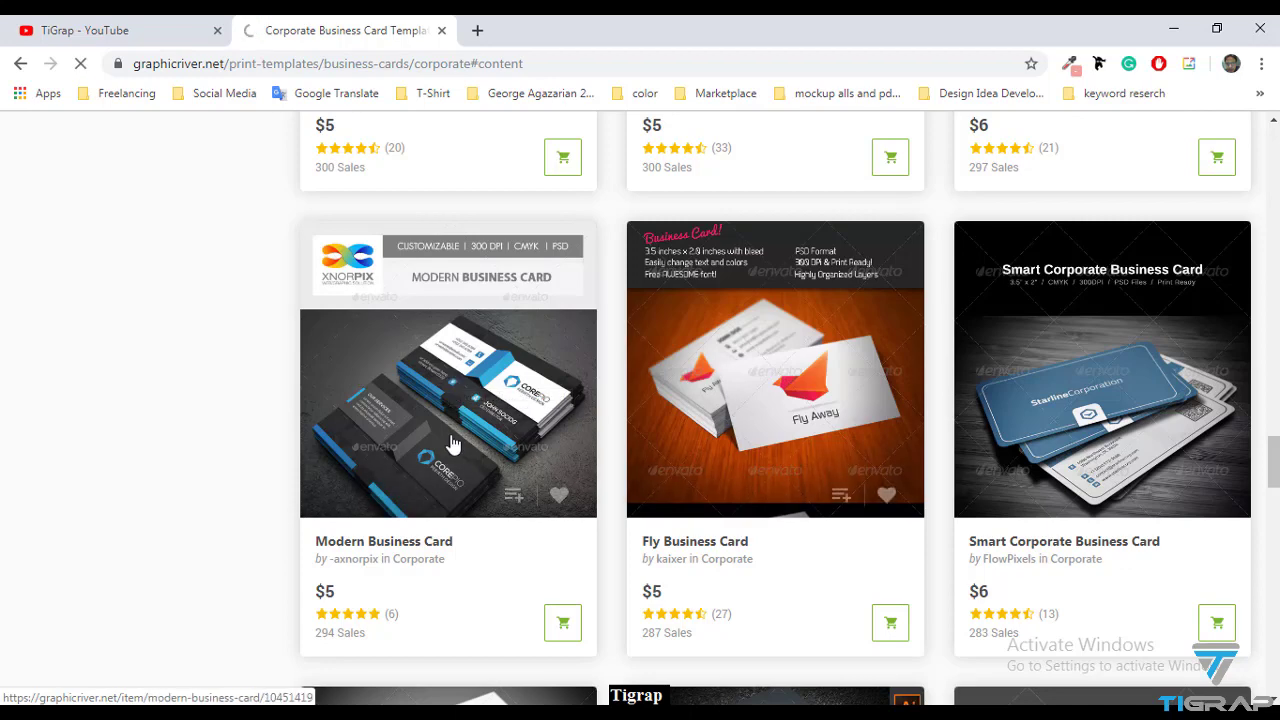
# Step: Open the Modern Business Card item page and view its preview image enlarged
pyautogui.click(562, 415)
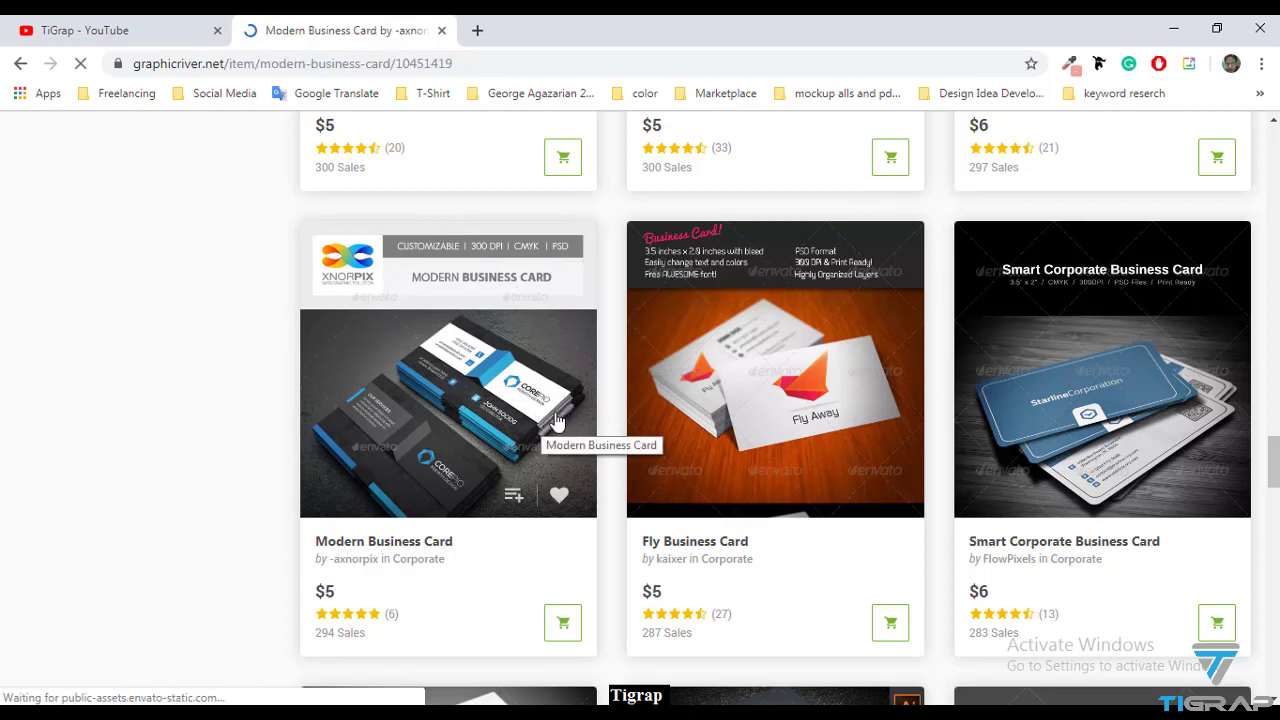
pyautogui.scroll(-4, 97, 424)
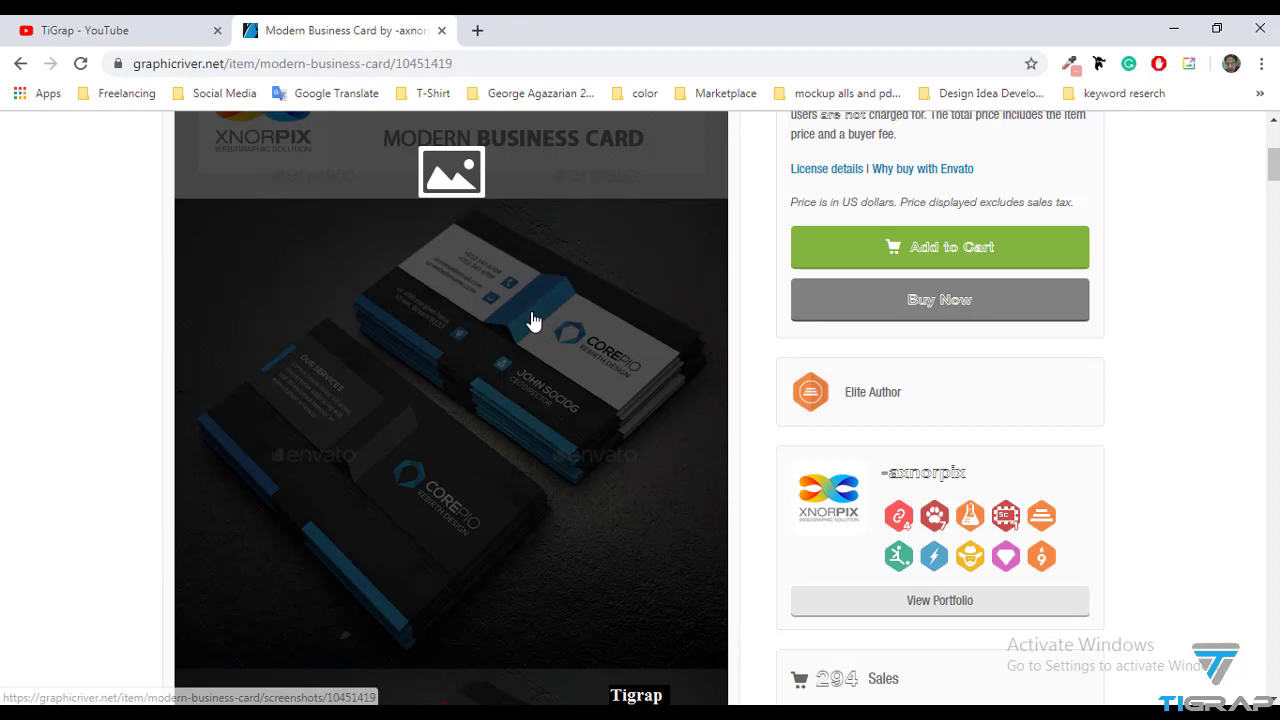
pyautogui.click(531, 322)
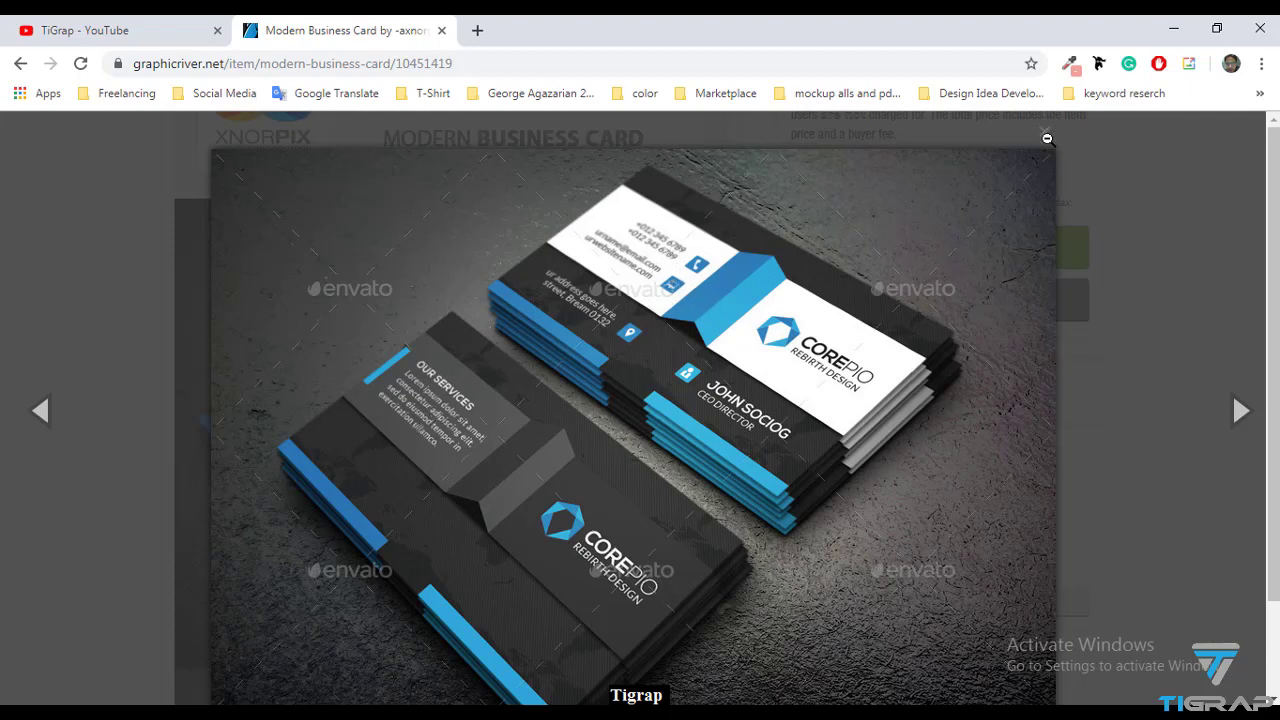
pyautogui.click(117, 280)
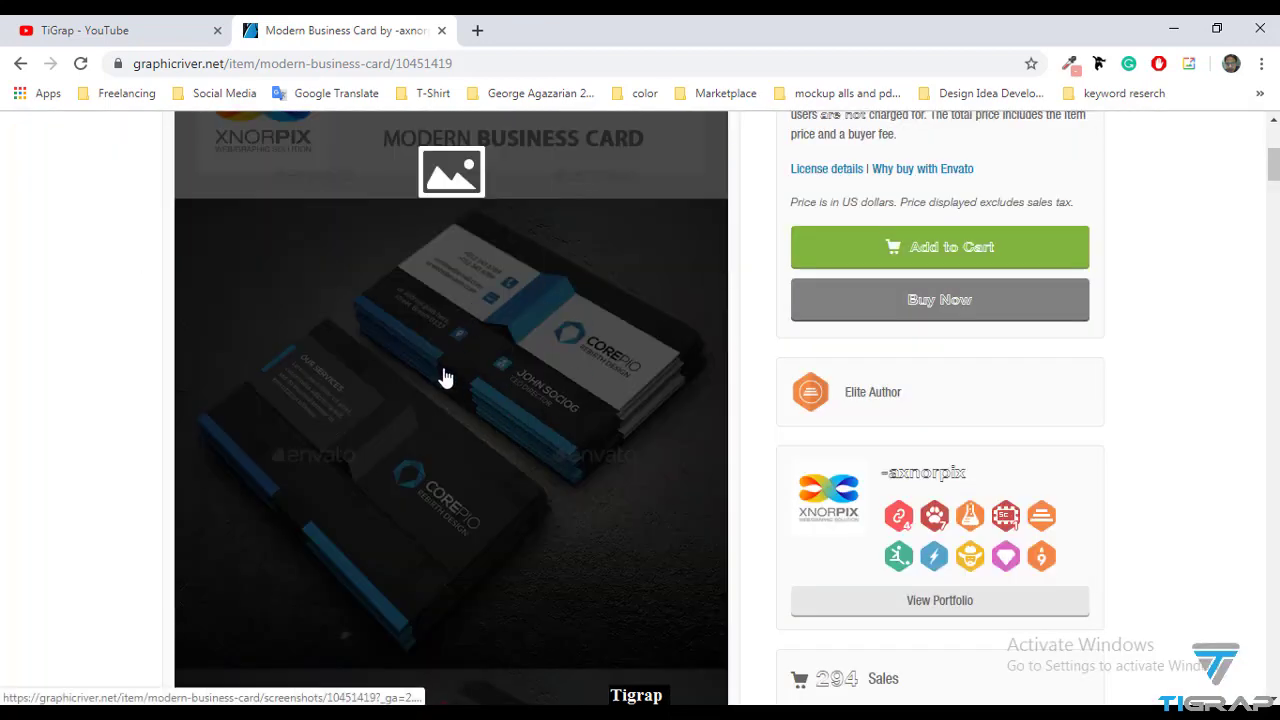
# Step: Scroll through the item page's colour variants, features and font details
pyautogui.scroll(-3, 543, 389)
pyautogui.scroll(-2, 543, 389)
pyautogui.scroll(-4, 510, 400)
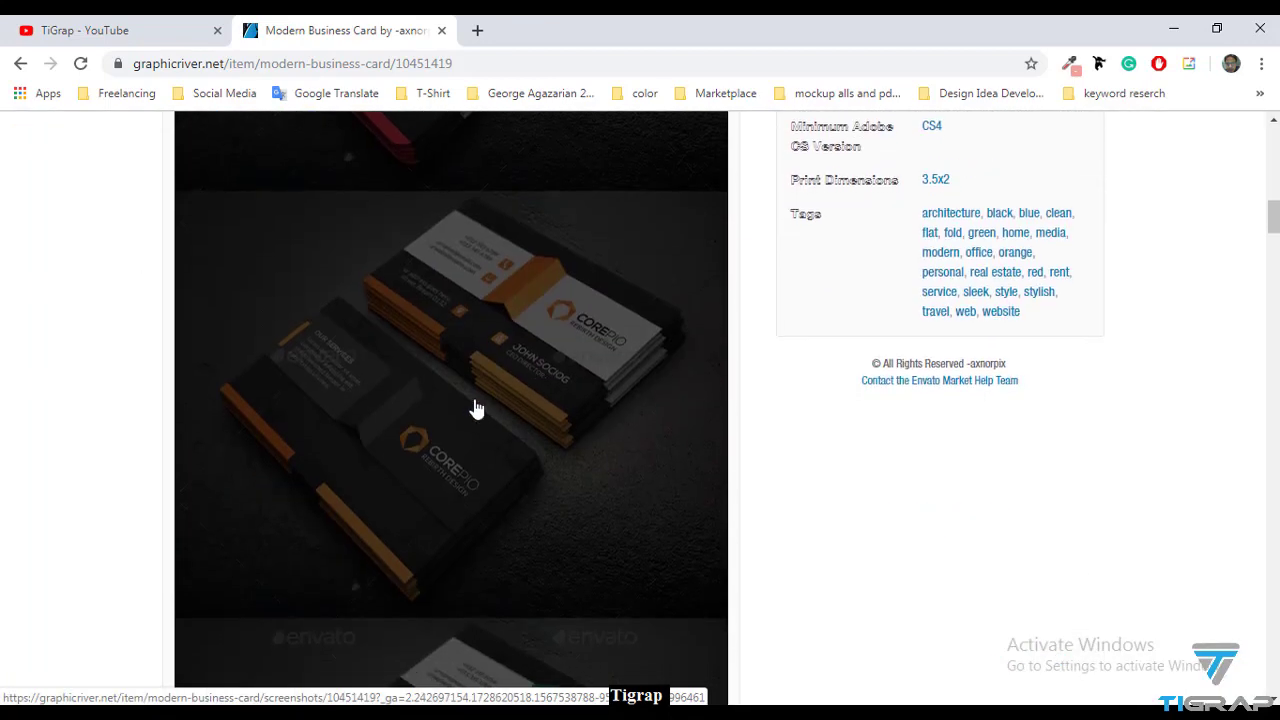
pyautogui.scroll(-5, 400, 415)
pyautogui.scroll(-2, 340, 420)
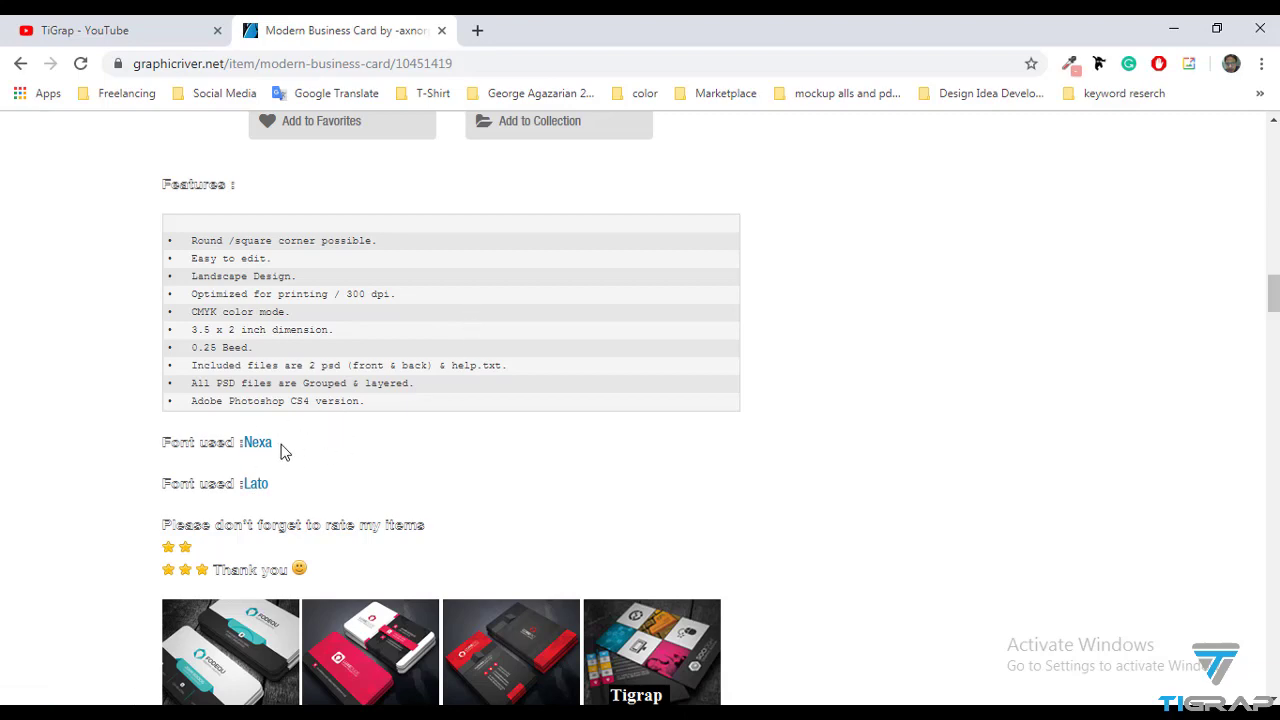
pyautogui.scroll(2, 295, 445)
pyautogui.scroll(6, 295, 445)
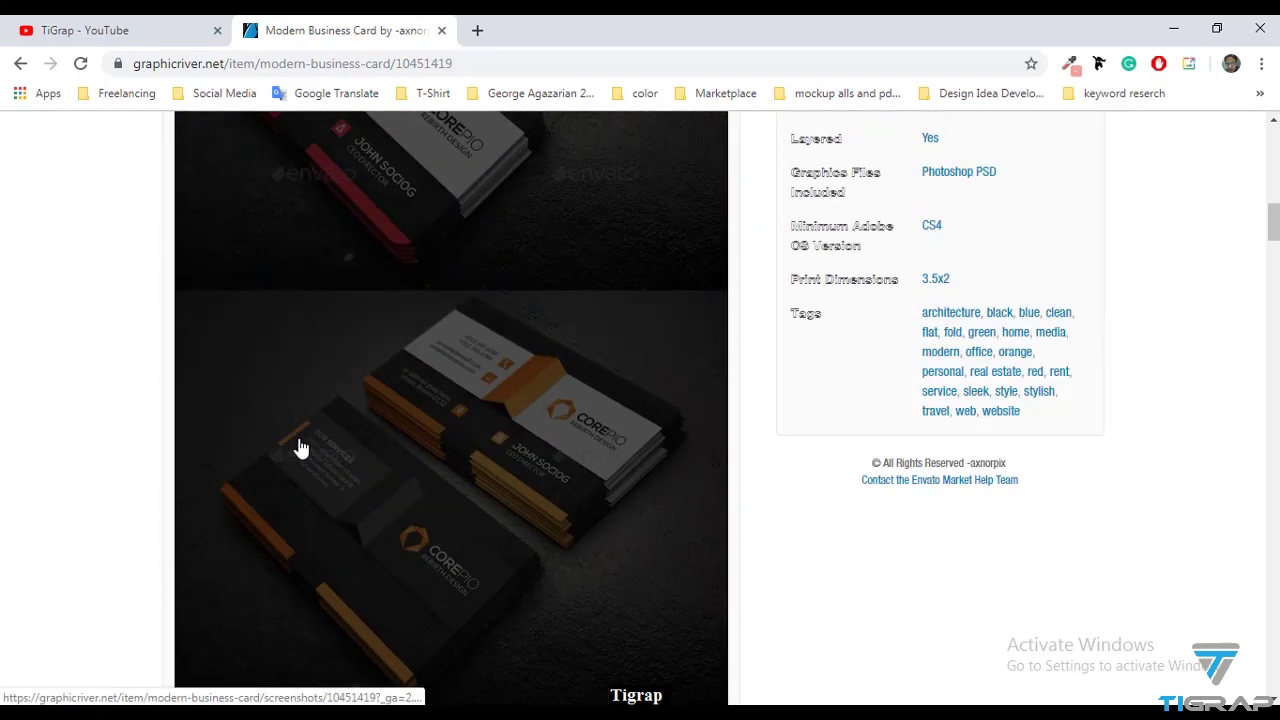
pyautogui.scroll(5, 690, 308)
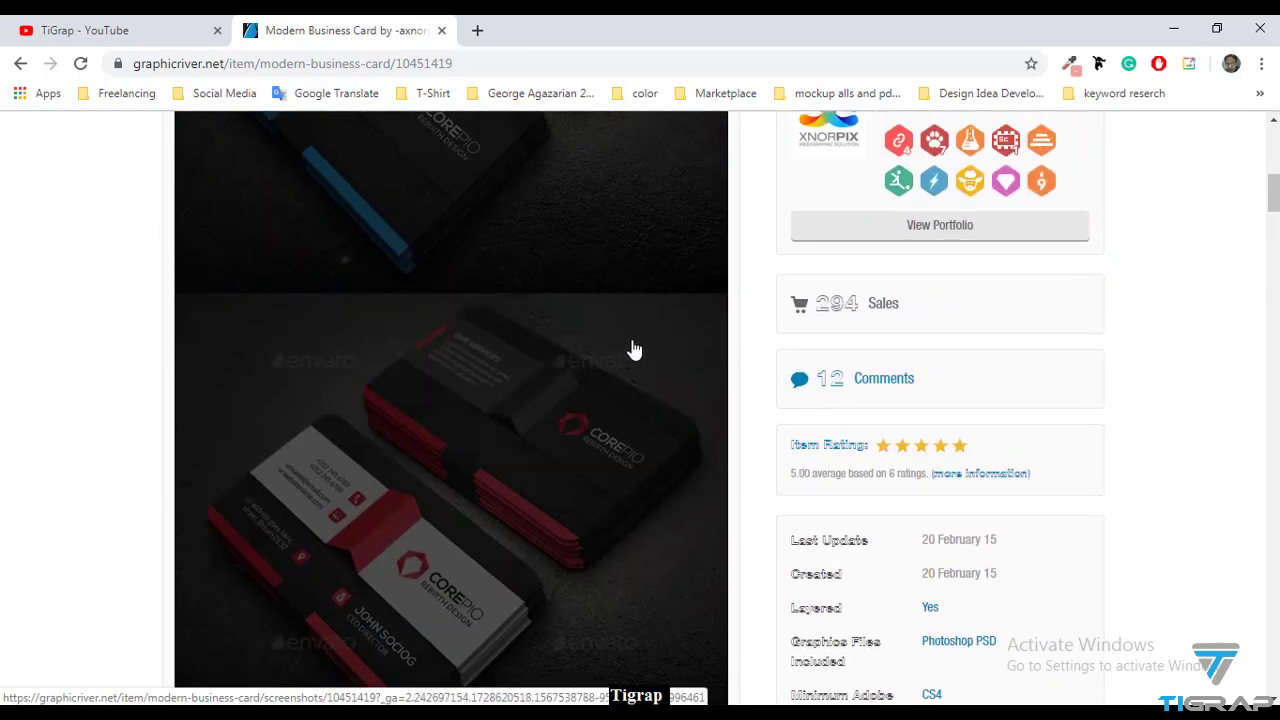
pyautogui.scroll(5, 640, 375)
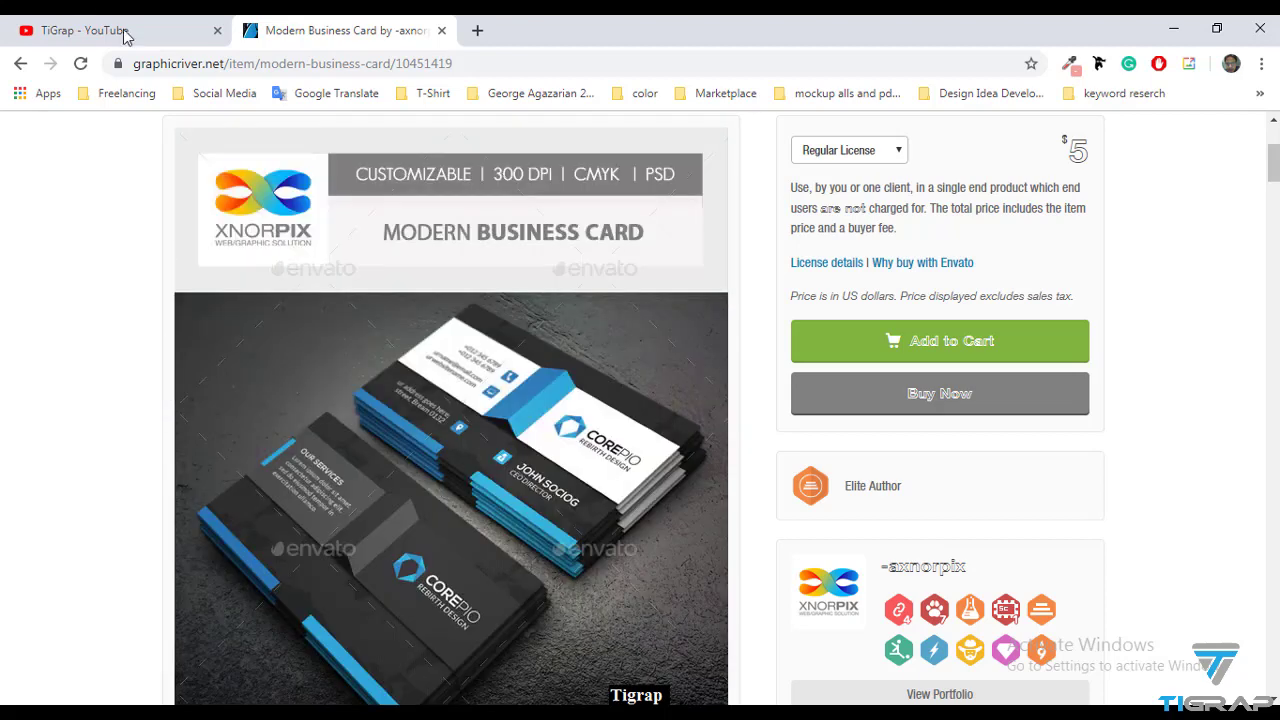
# Step: Glance at the TiGrap YouTube page, then return to the item page and scroll down
pyautogui.click(124, 33)
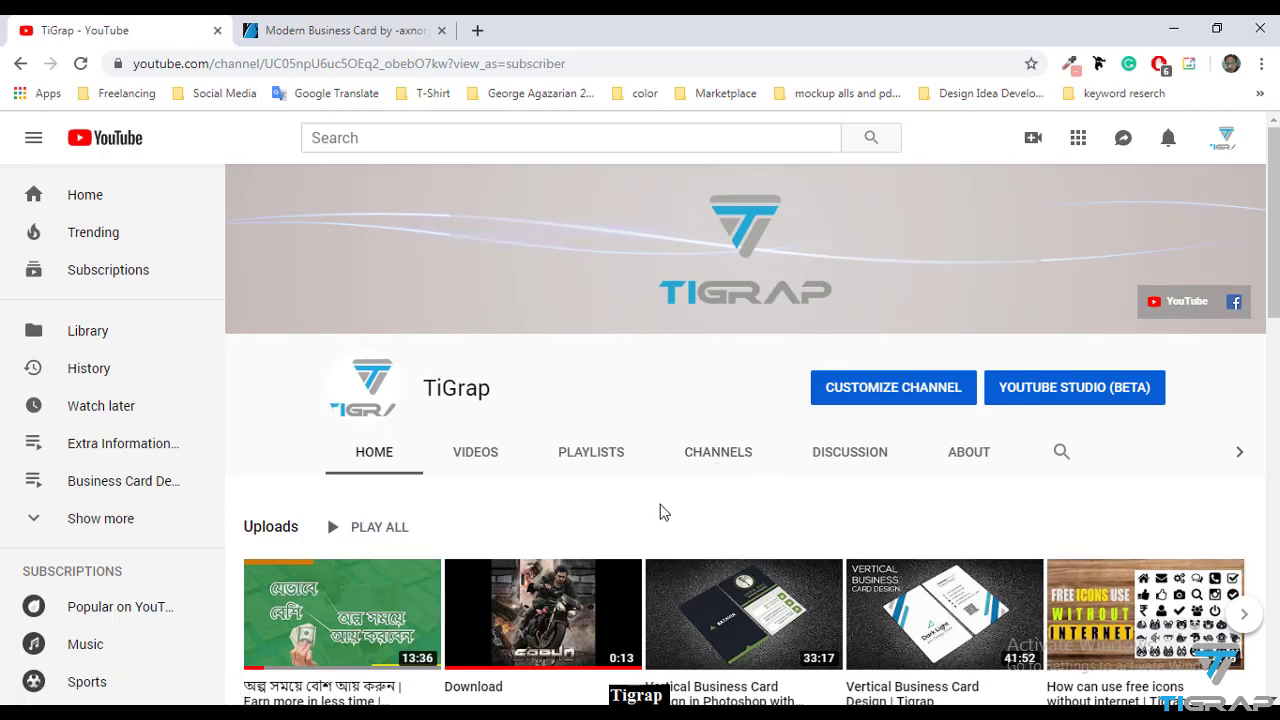
pyautogui.click(383, 22)
pyautogui.scroll(-5, 871, 450)
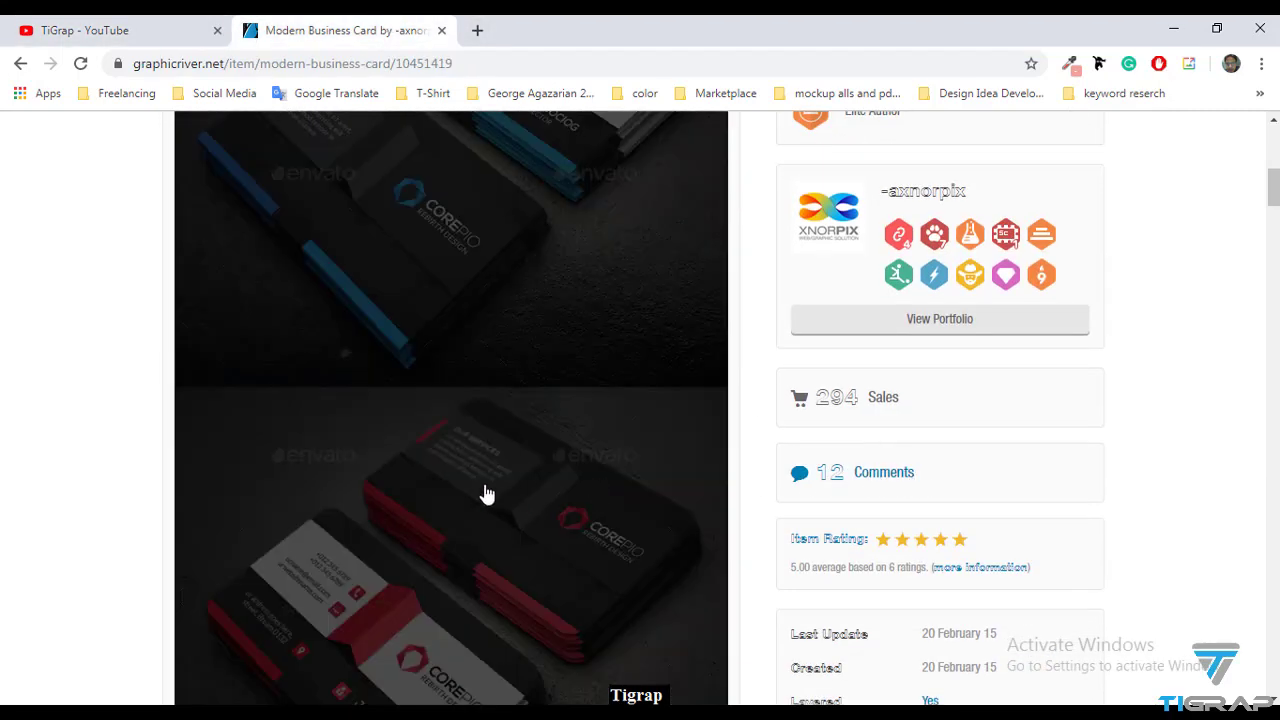
pyautogui.scroll(-2, 229, 471)
pyautogui.scroll(-2, 40, 457)
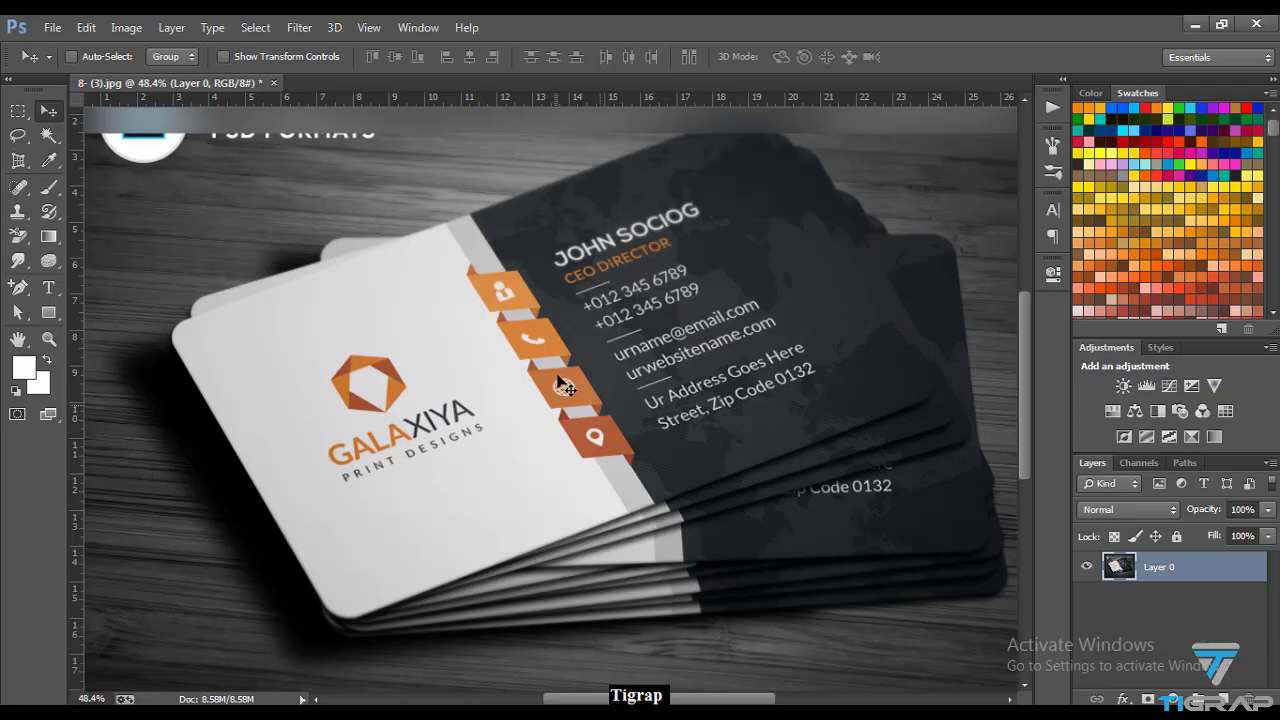
# Step: Start a new document named Front Part sized 3.25 × 1.75 inches
pyautogui.scroll(-1, 565, 388)
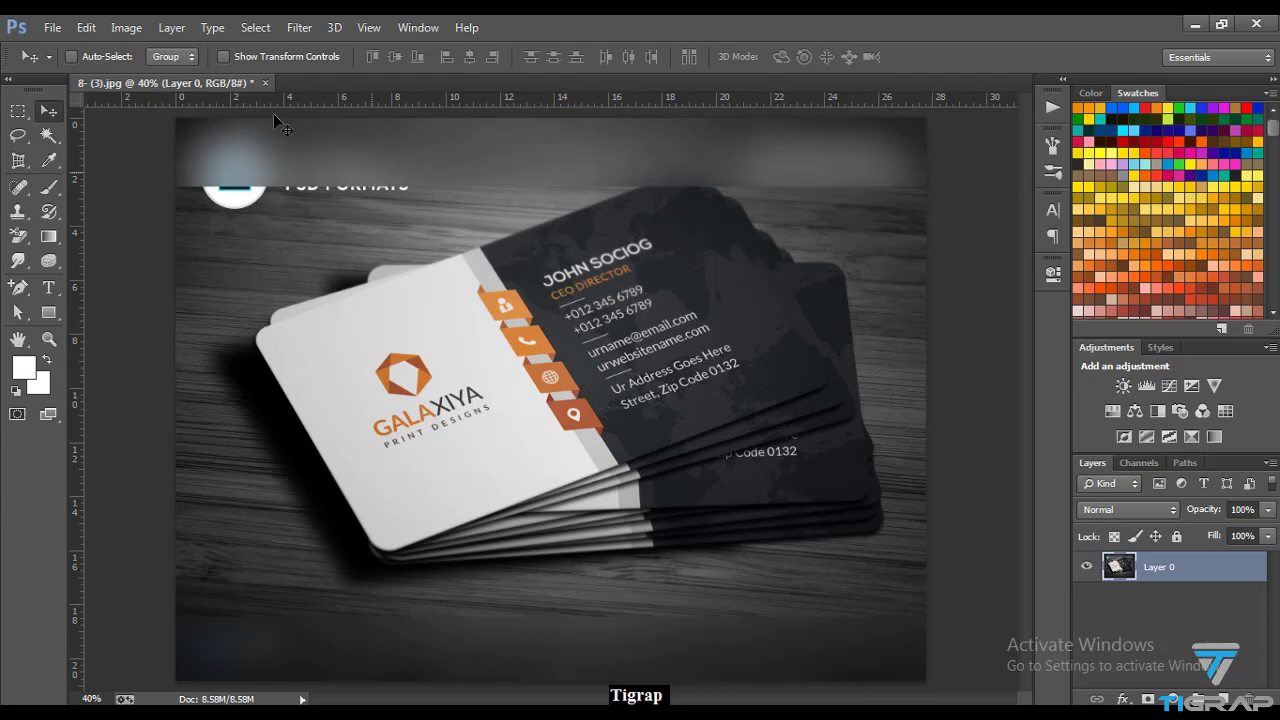
pyautogui.click(52, 27)
pyautogui.click(68, 46)
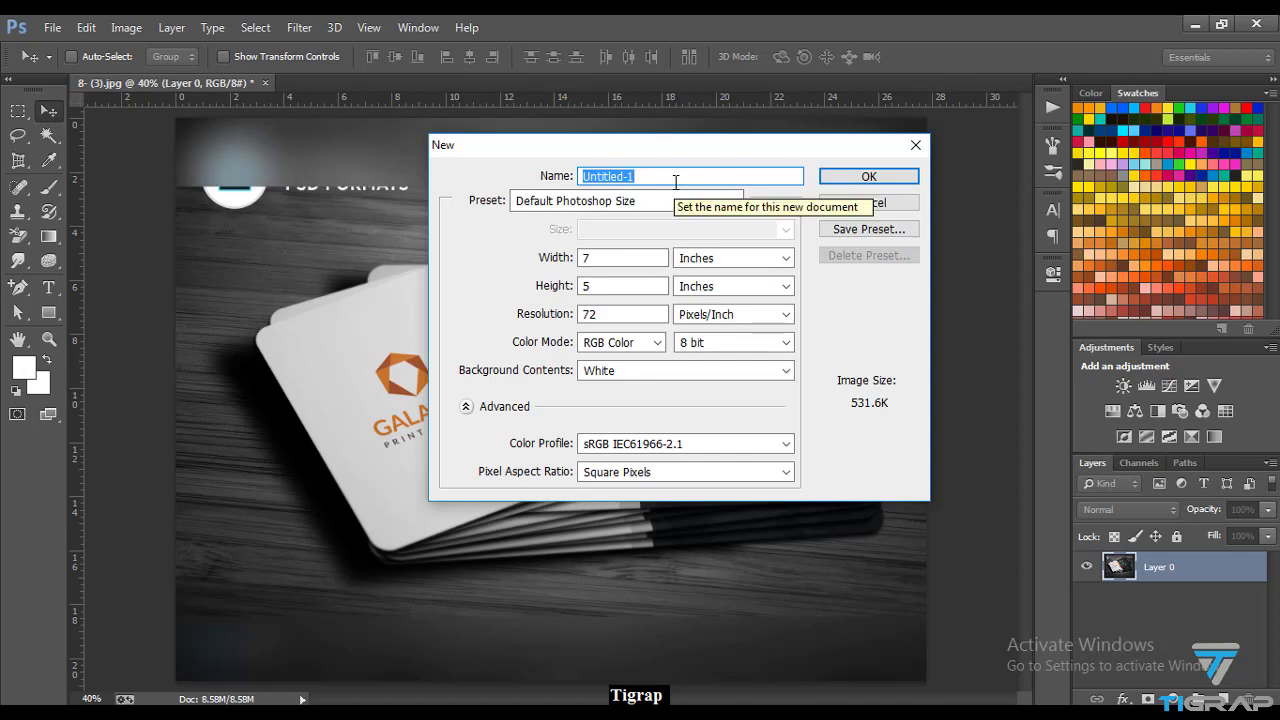
pyautogui.write('Front Part')
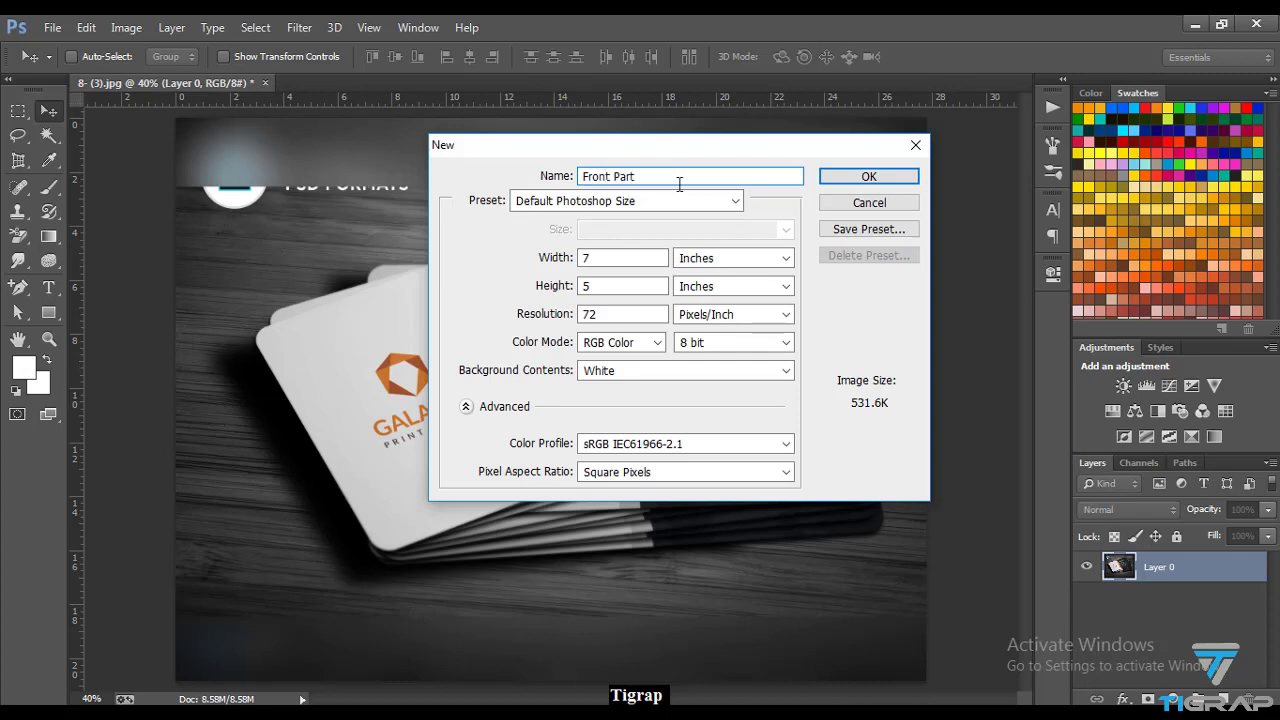
pyautogui.press('Tab')
pyautogui.press('Tab')
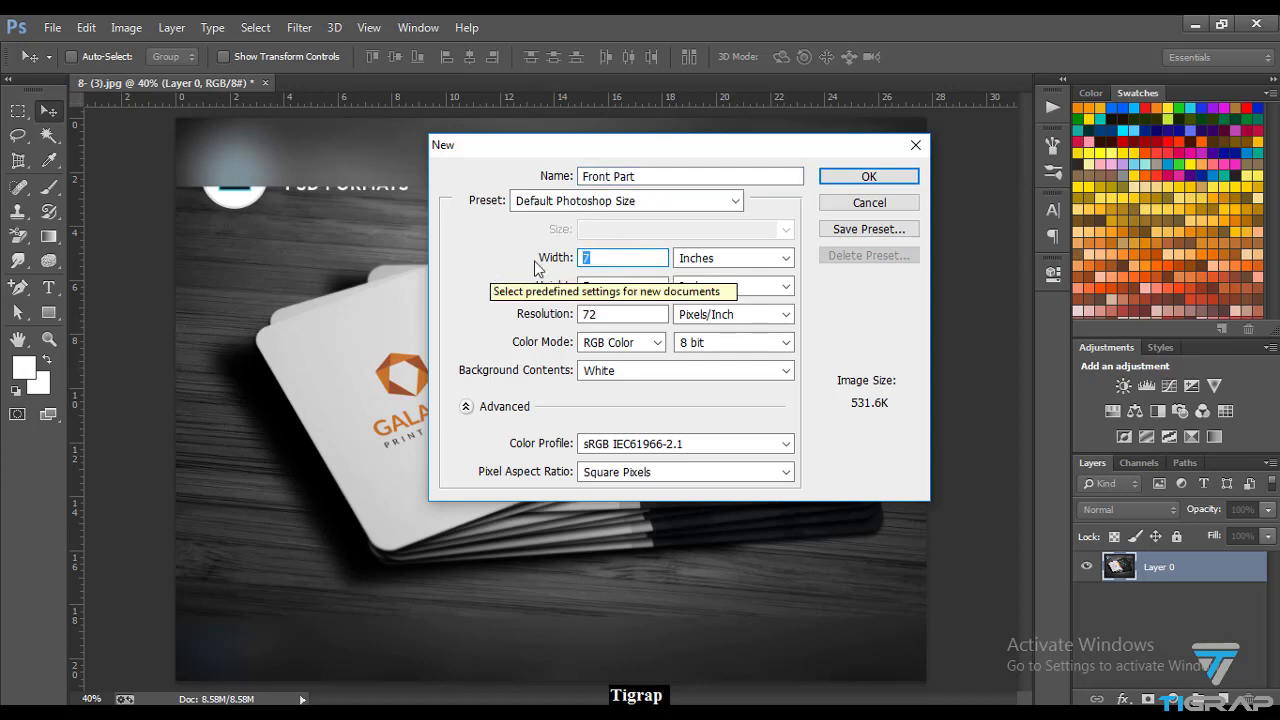
pyautogui.write('3.2')
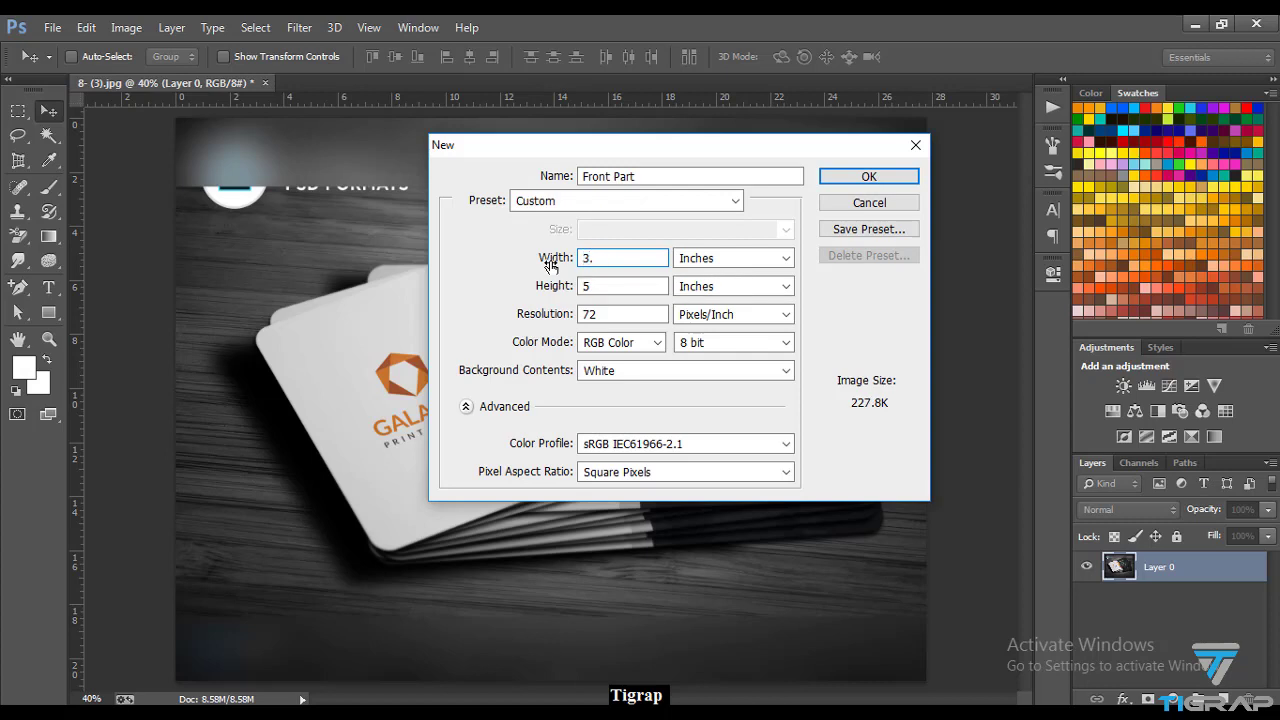
pyautogui.write('5')
pyautogui.doubleClick(610, 286)
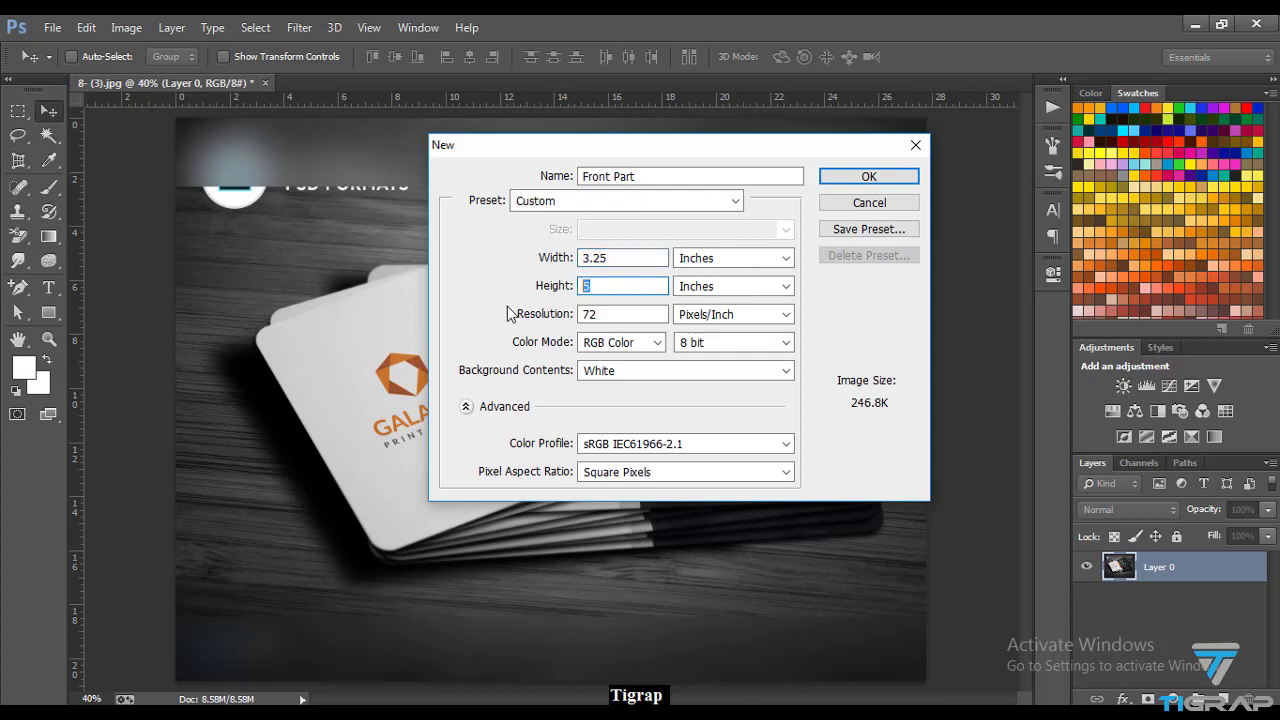
pyautogui.write('1')
pyautogui.write('85')
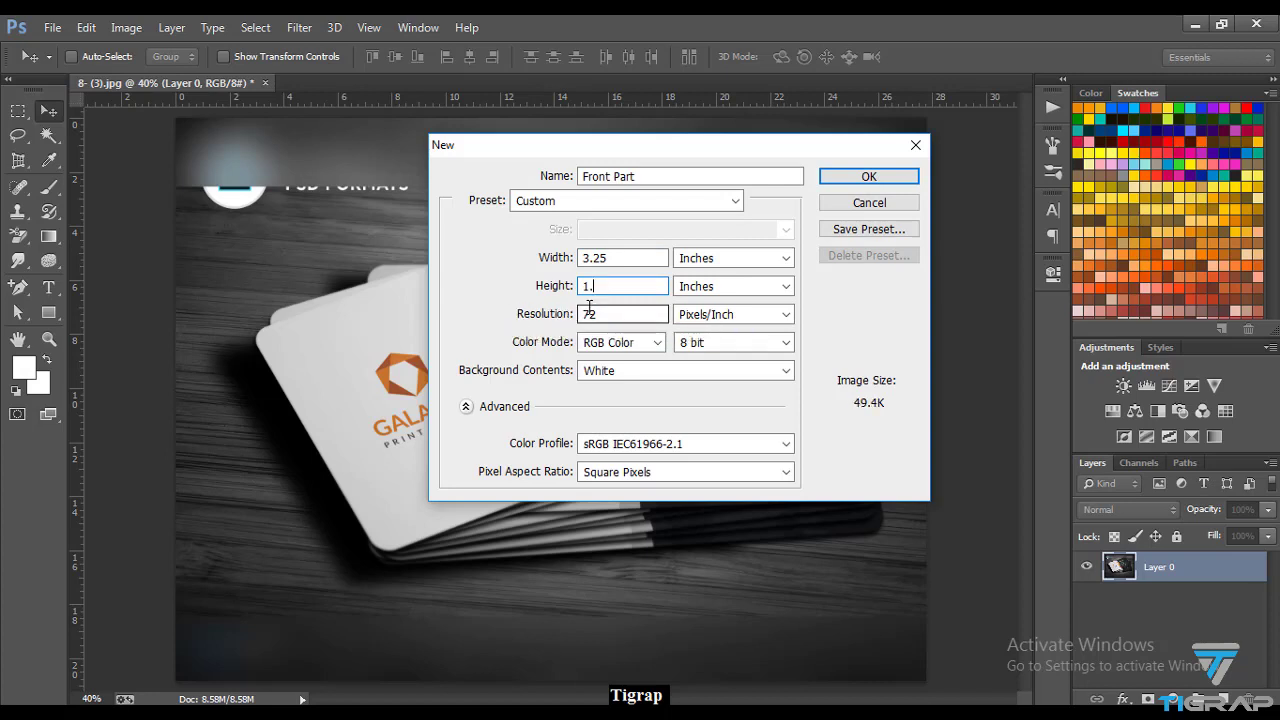
pyautogui.write('75')
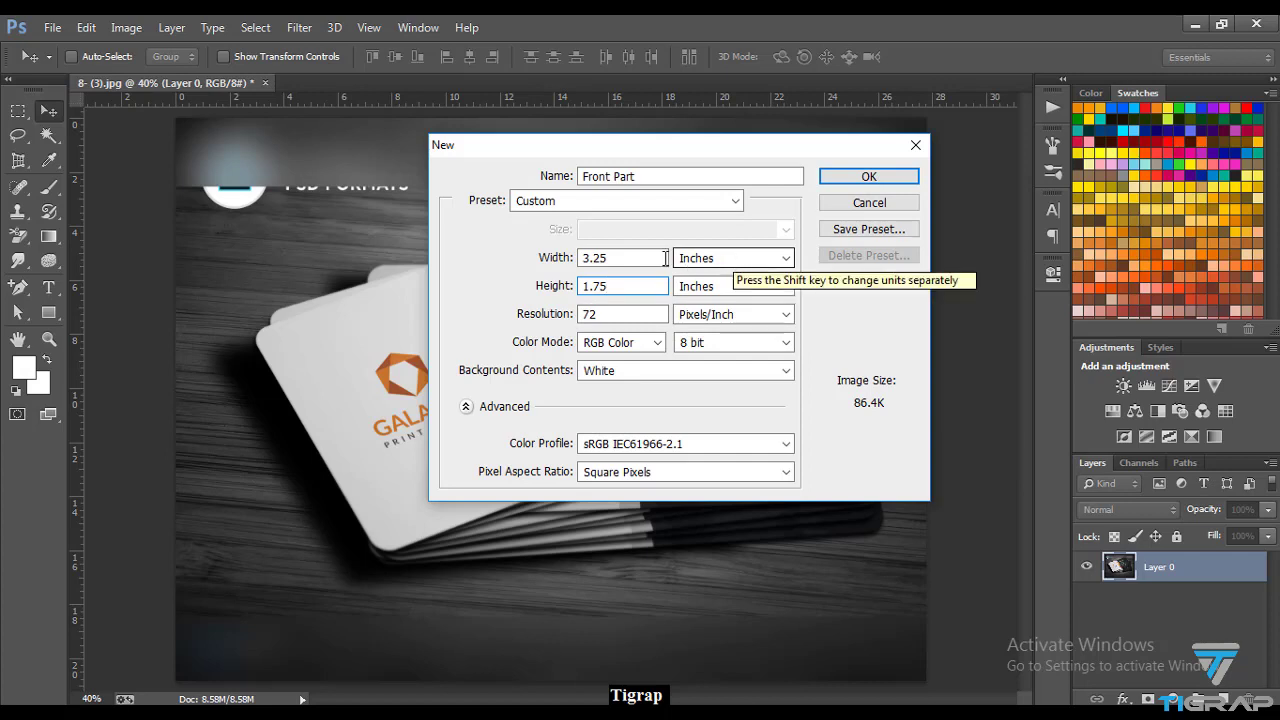
# Step: Keep inches, set resolution 300 pixels/inch and CMYK Color, and create the document
pyautogui.click(710, 258)
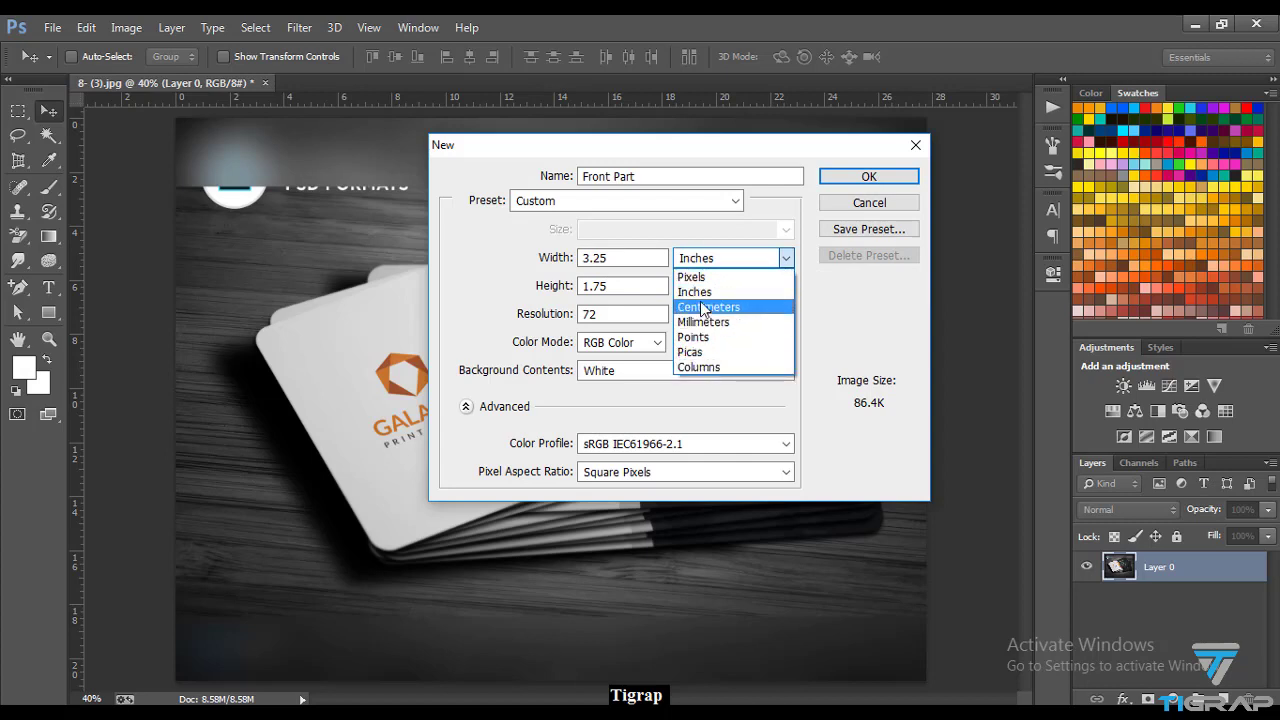
pyautogui.click(705, 292)
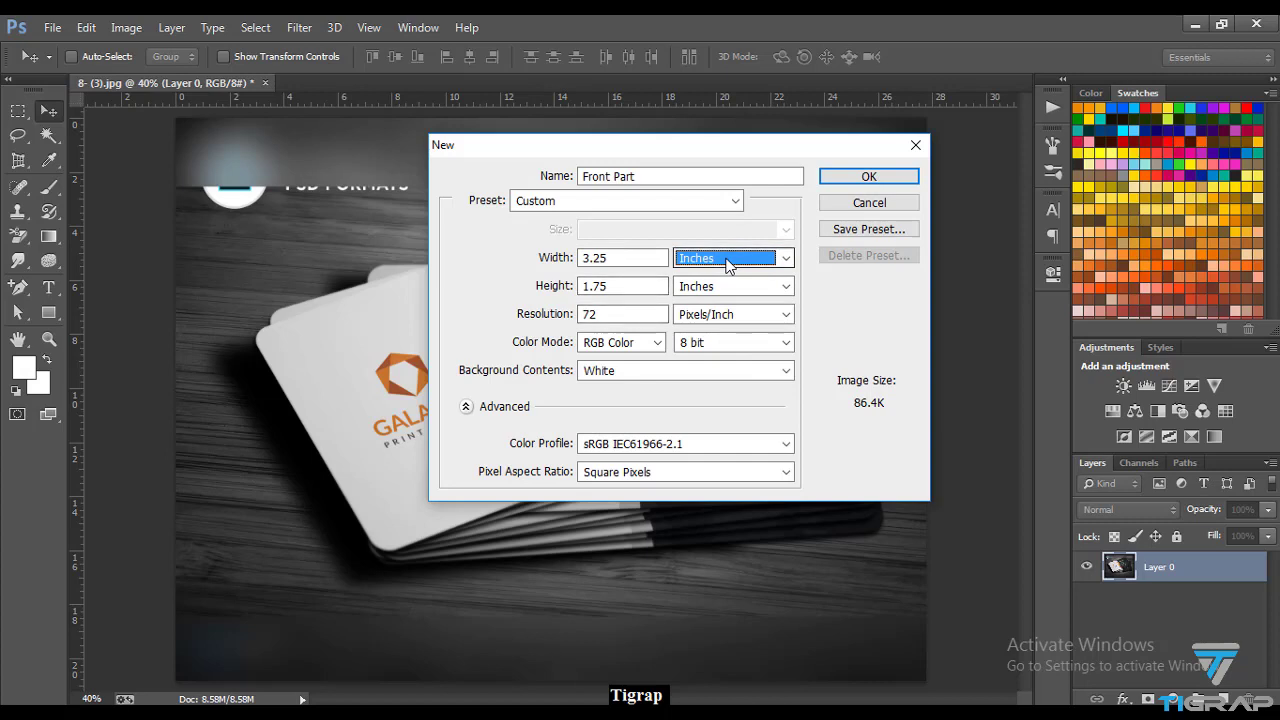
pyautogui.doubleClick(610, 315)
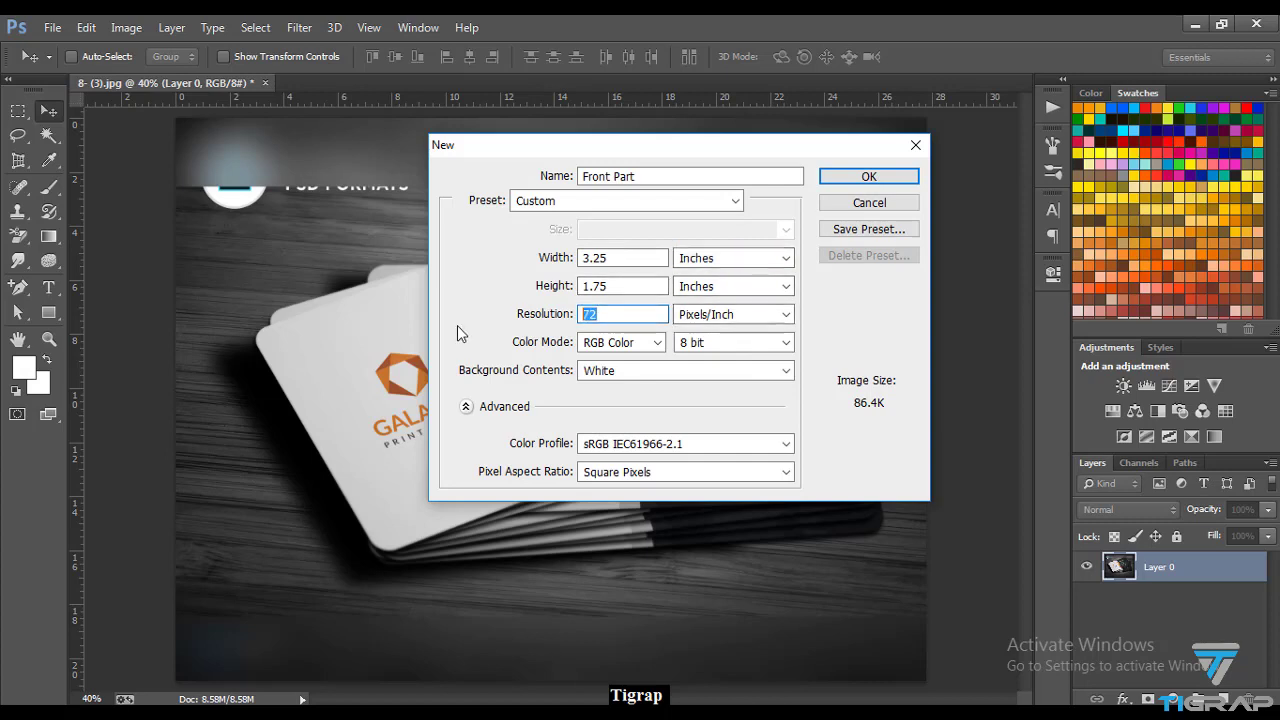
pyautogui.write('3')
pyautogui.write('00')
pyautogui.click(622, 345)
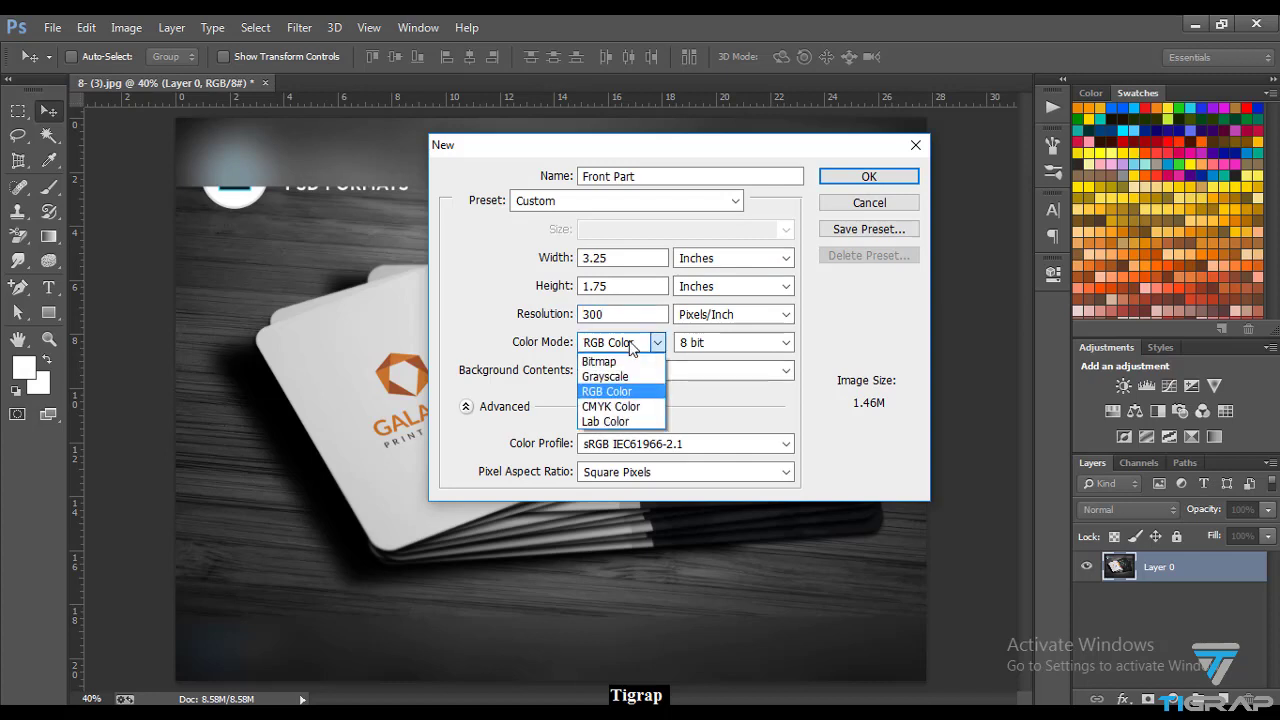
pyautogui.click(625, 410)
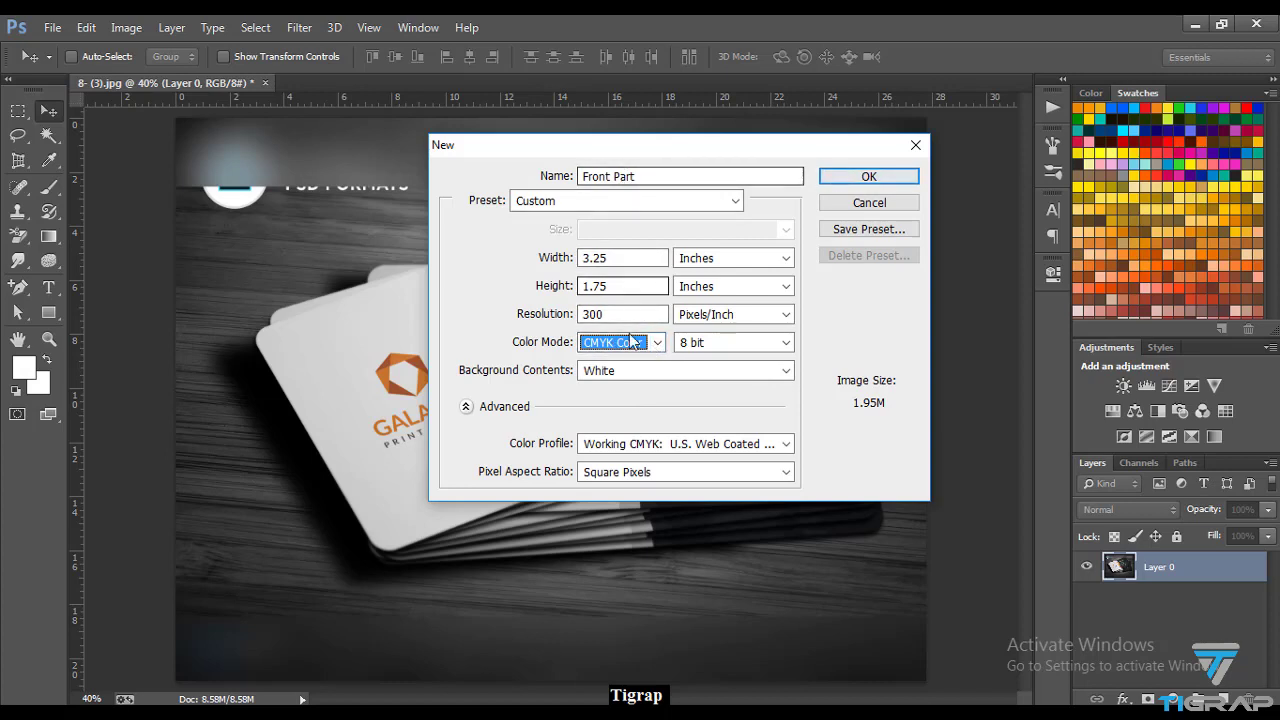
pyautogui.click(872, 177)
# Step: Fit the canvas, show rulers, and snap guides to the top, left, right and bottom edges
pyautogui.hotkey('ctrl', '0')
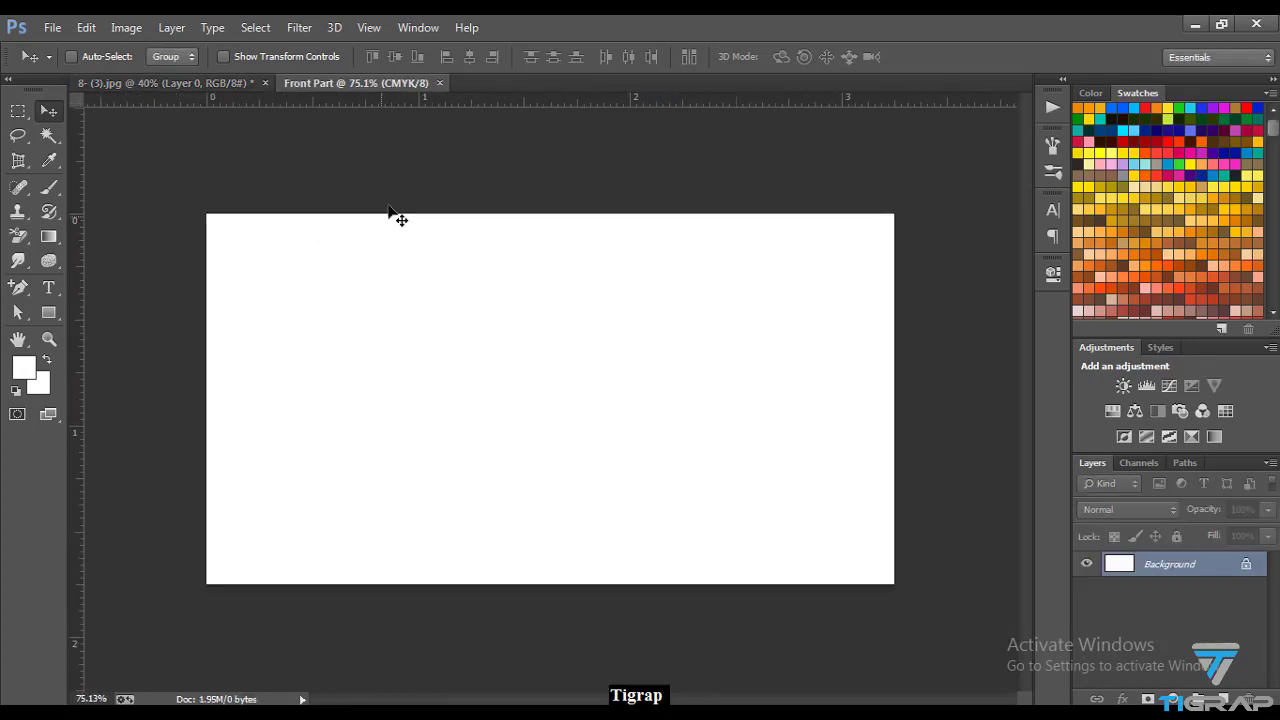
pyautogui.hotkey('ctrl', 'r')
pyautogui.hotkey('ctrl', 'r')
pyautogui.moveTo(490, 110)
pyautogui.mouseDown()
pyautogui.moveTo(494, 229)
pyautogui.moveTo(494, 213)
pyautogui.mouseUp()
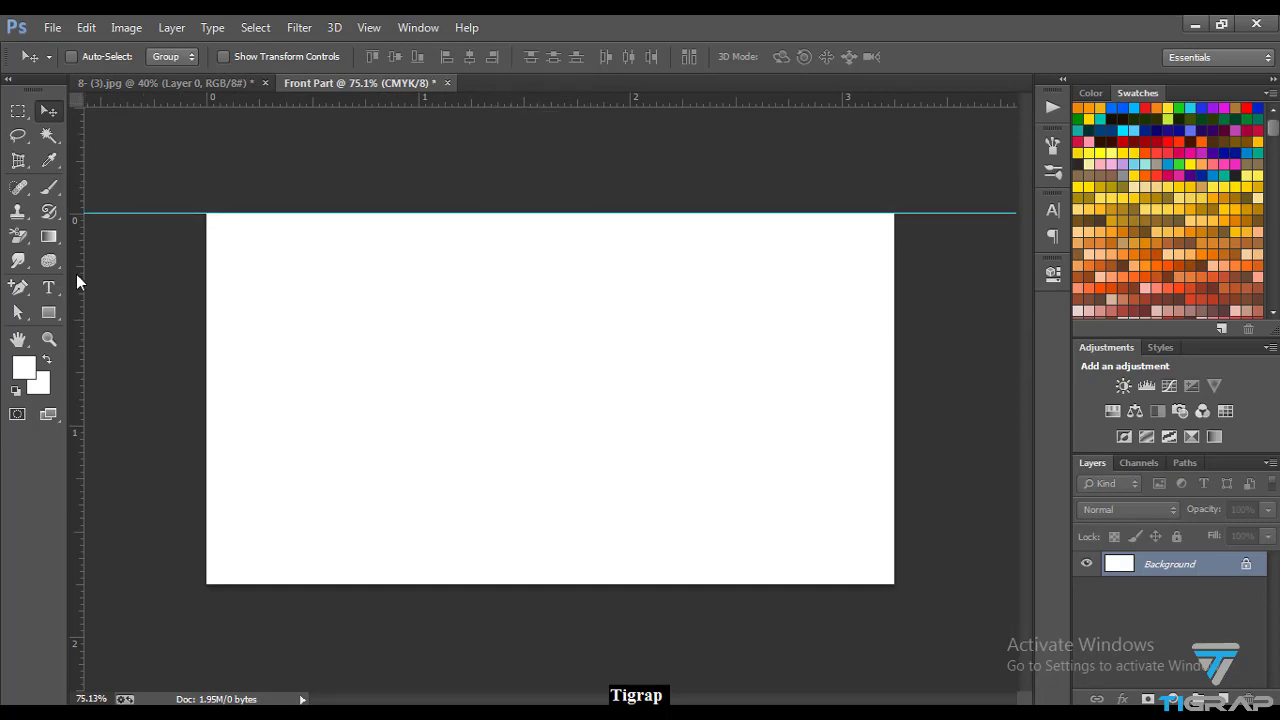
pyautogui.moveTo(76, 274); pyautogui.dragTo(201, 275)
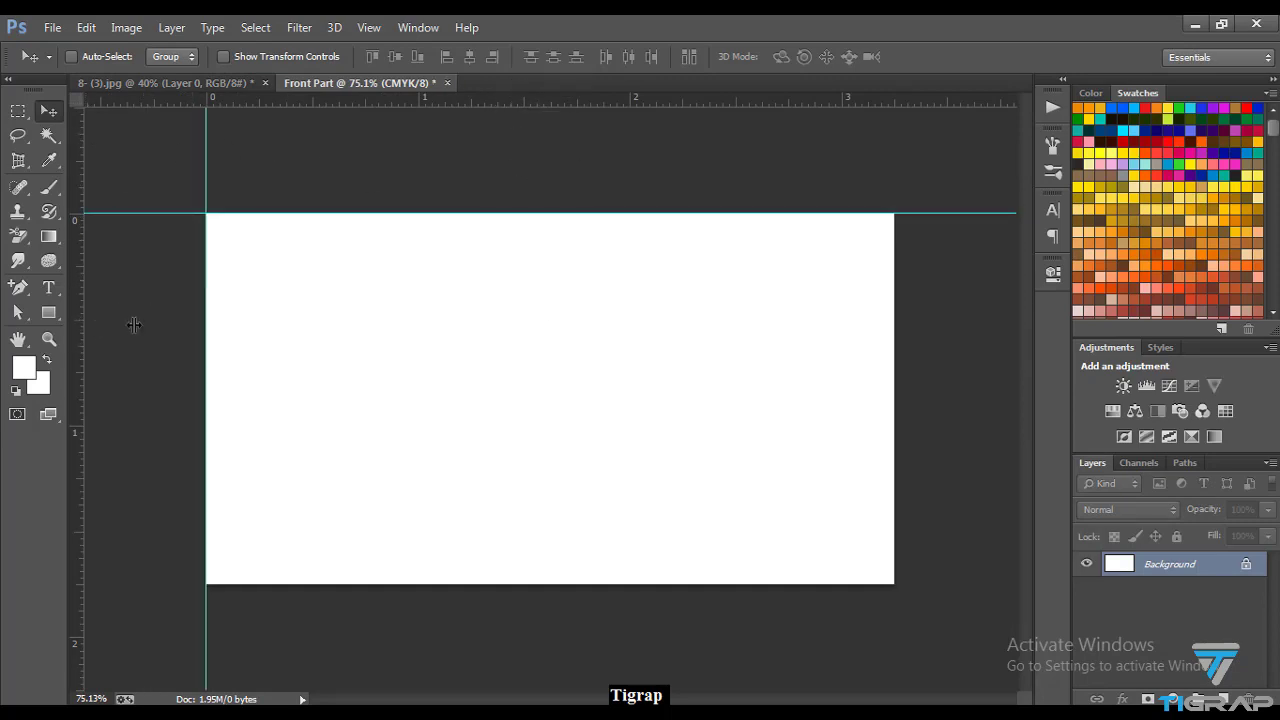
pyautogui.moveTo(133, 324); pyautogui.dragTo(893, 334)
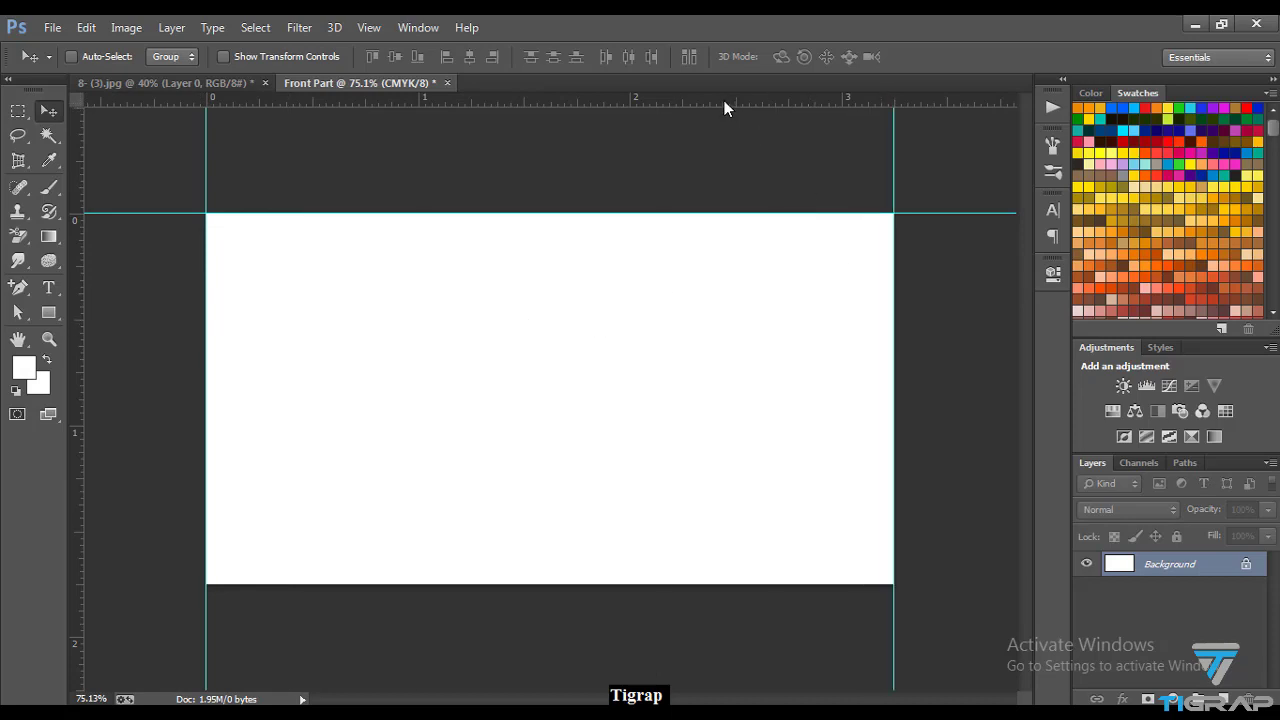
pyautogui.moveTo(724, 100); pyautogui.dragTo(740, 583)
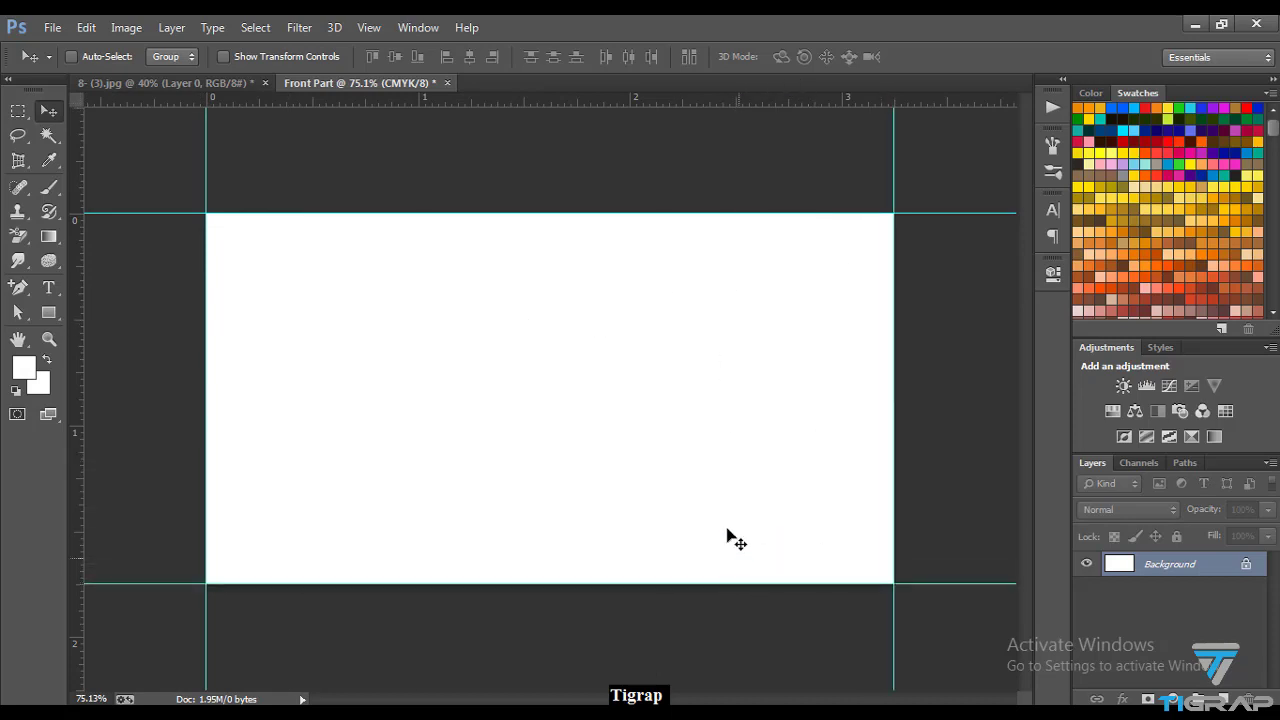
pyautogui.scroll(-1, 514, 480)
pyautogui.scroll(1, 528, 470)
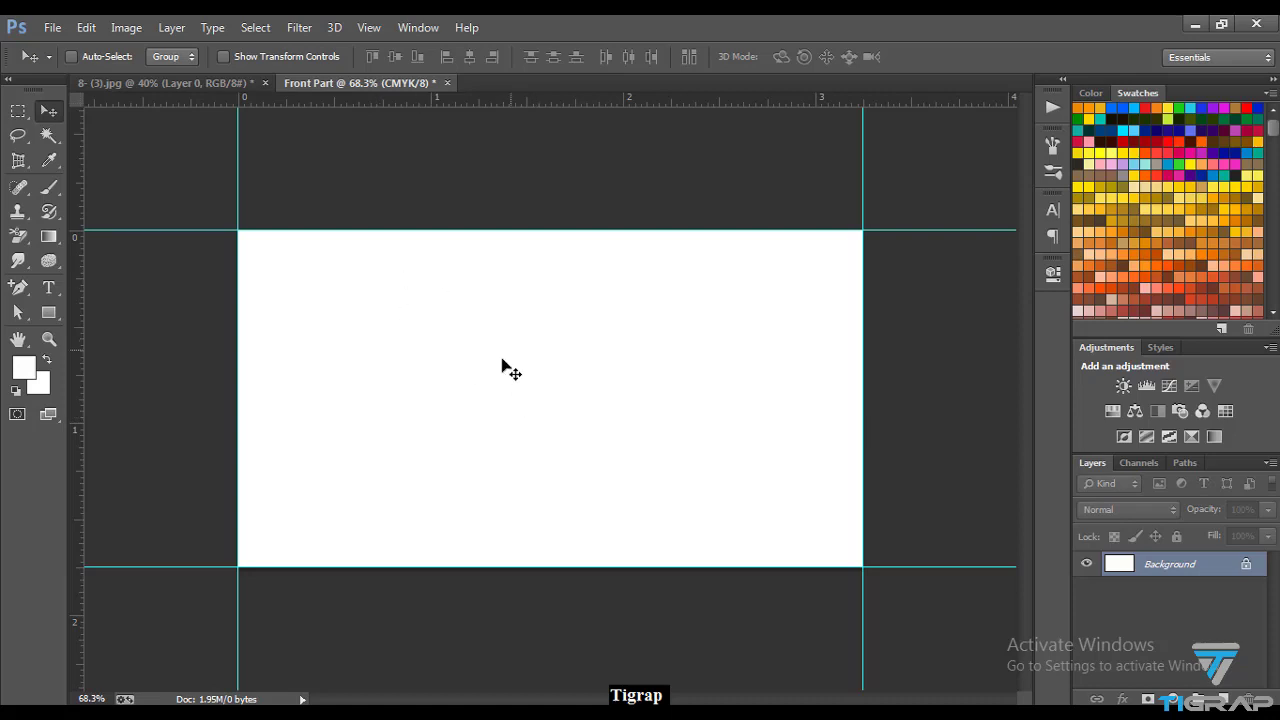
# Step: Enlarge the canvas relatively by 0.25 inch in width and height with red extension colour
pyautogui.click(134, 29)
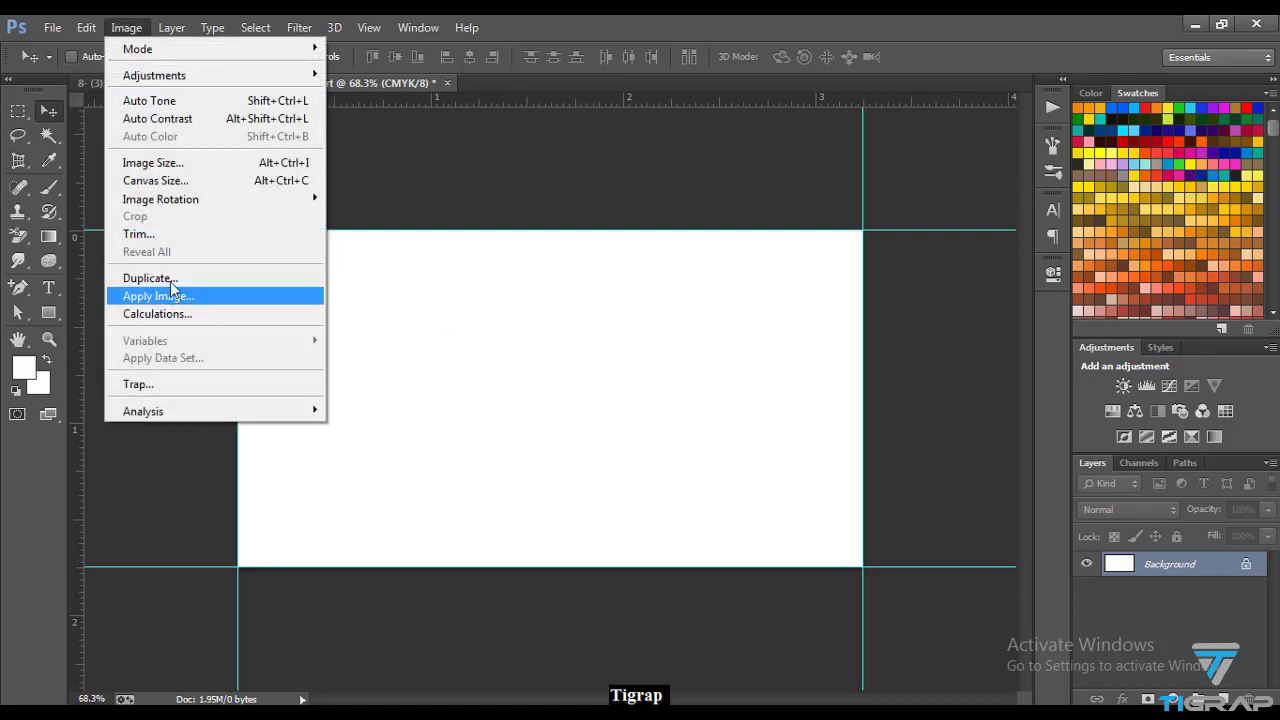
pyautogui.click(175, 182)
pyautogui.write('0.2')
pyautogui.click(1017, 290)
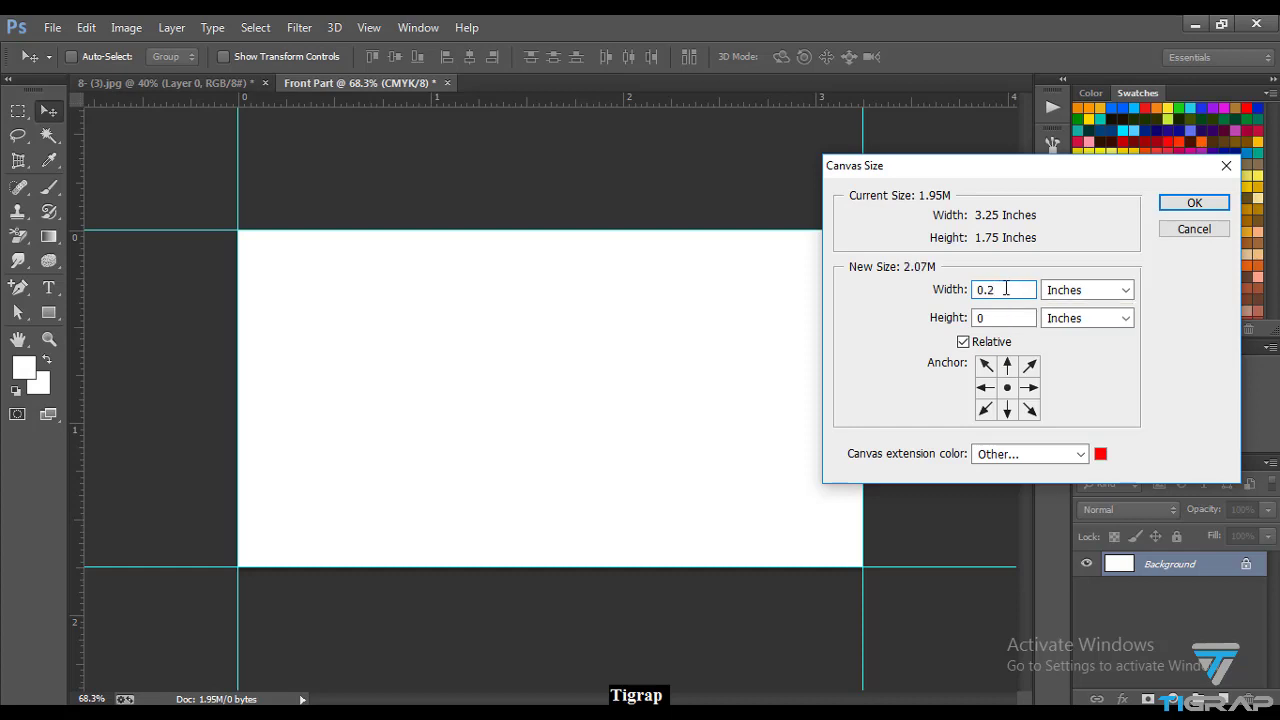
pyautogui.write('5')
pyautogui.click(998, 320)
pyautogui.write('2')
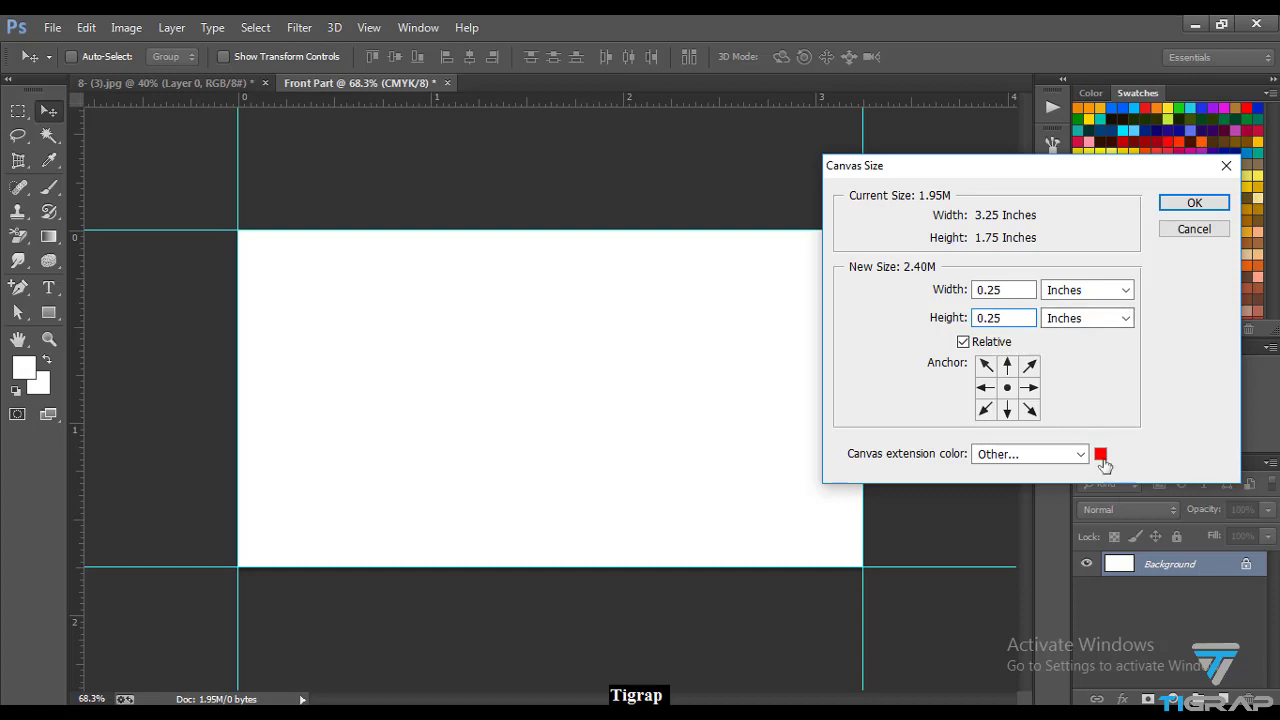
pyautogui.click(1184, 207)
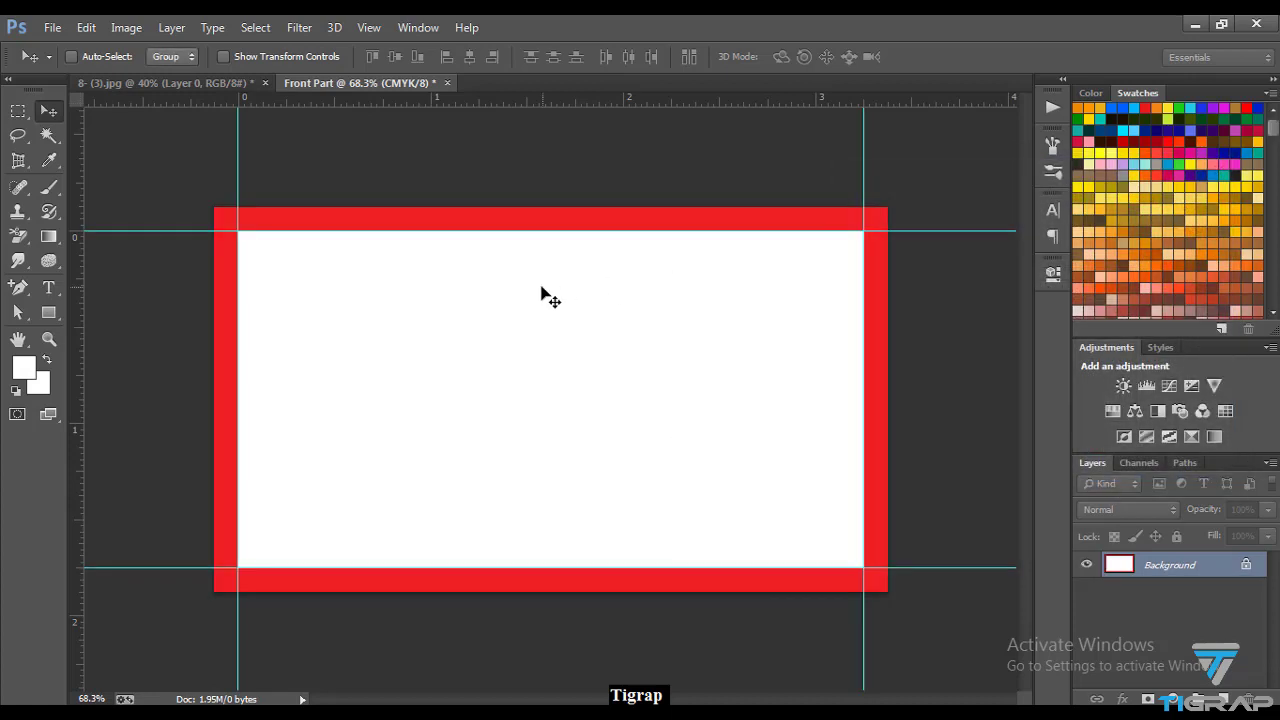
# Step: Add guides at the top, left, bottom and right edges of the red border
pyautogui.moveTo(354, 100); pyautogui.dragTo(359, 207)
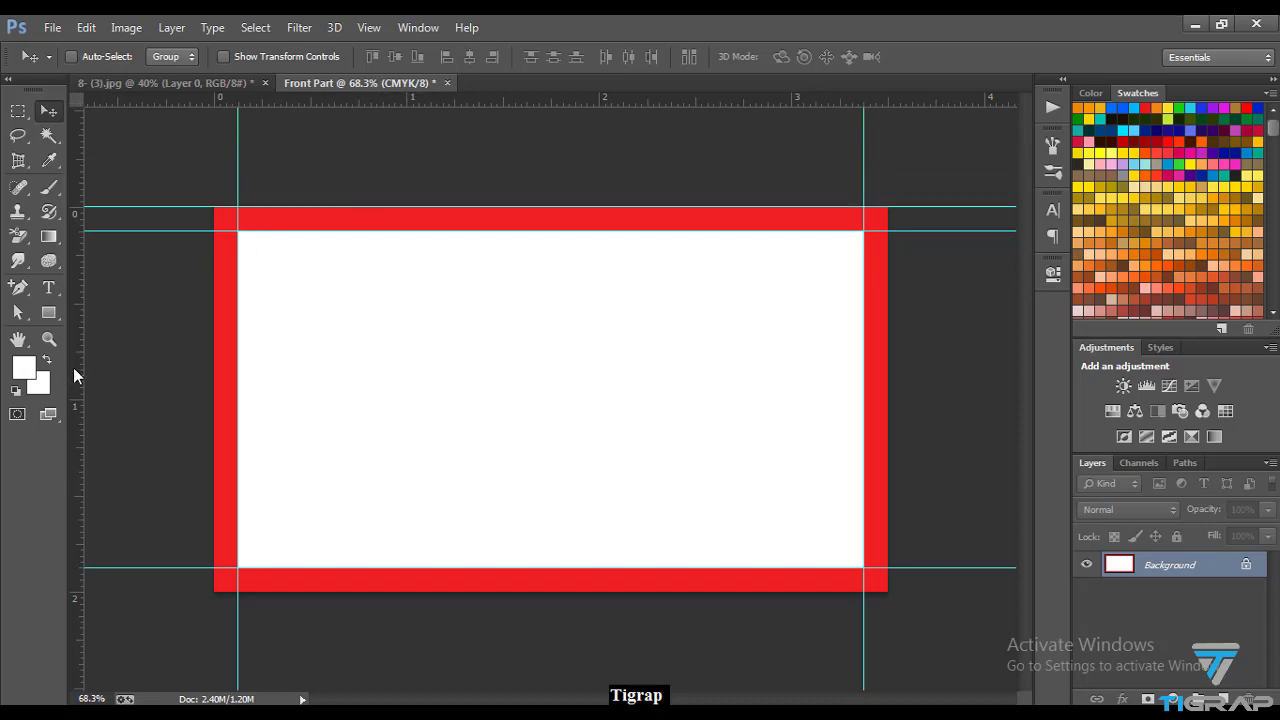
pyautogui.moveTo(73, 367)
pyautogui.mouseDown()
pyautogui.moveTo(238, 368)
pyautogui.moveTo(213, 368)
pyautogui.mouseUp()
pyautogui.moveTo(527, 100); pyautogui.dragTo(567, 592)
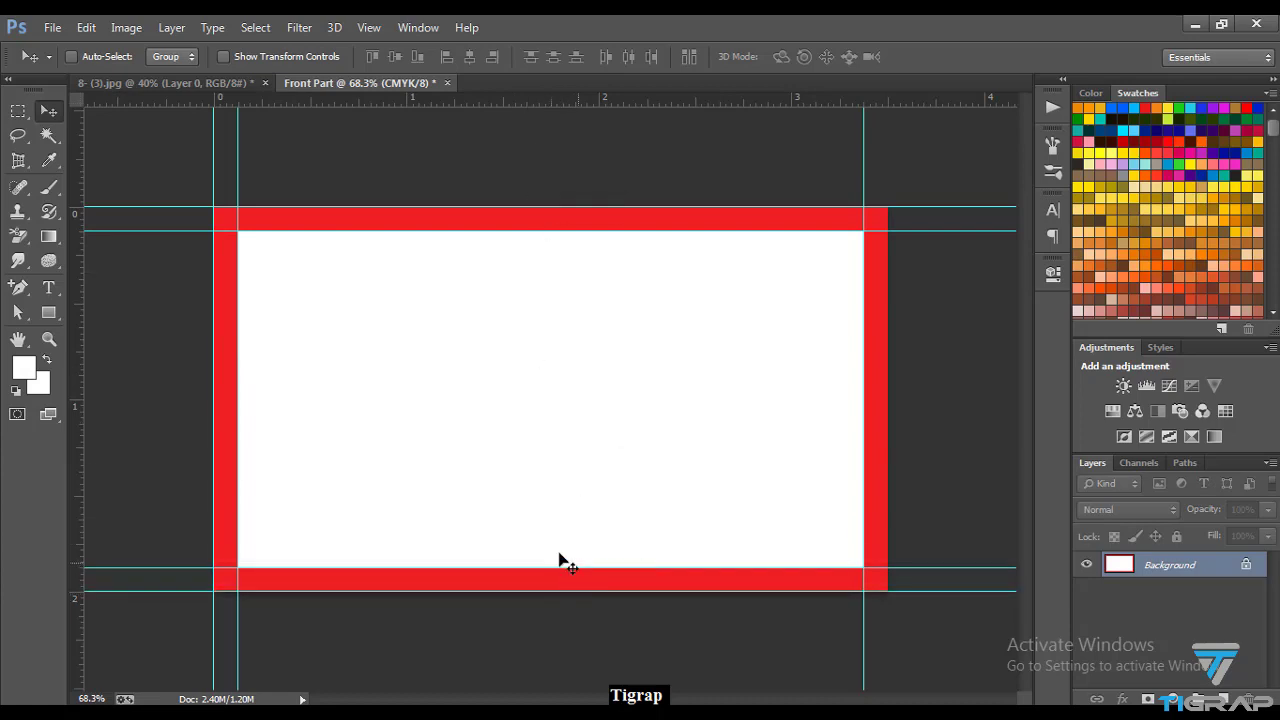
pyautogui.moveTo(78, 459); pyautogui.dragTo(889, 459)
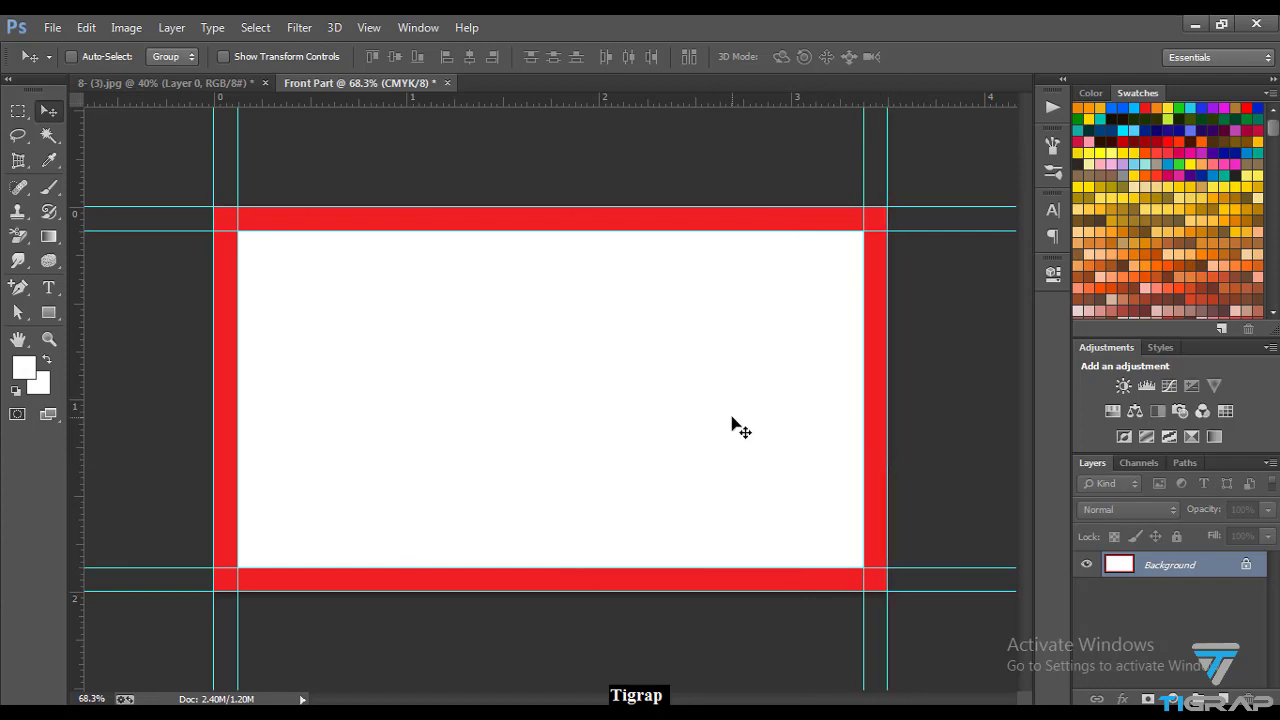
# Step: Extend the canvas by another 0.25 inch in width and height in red
pyautogui.click(127, 27)
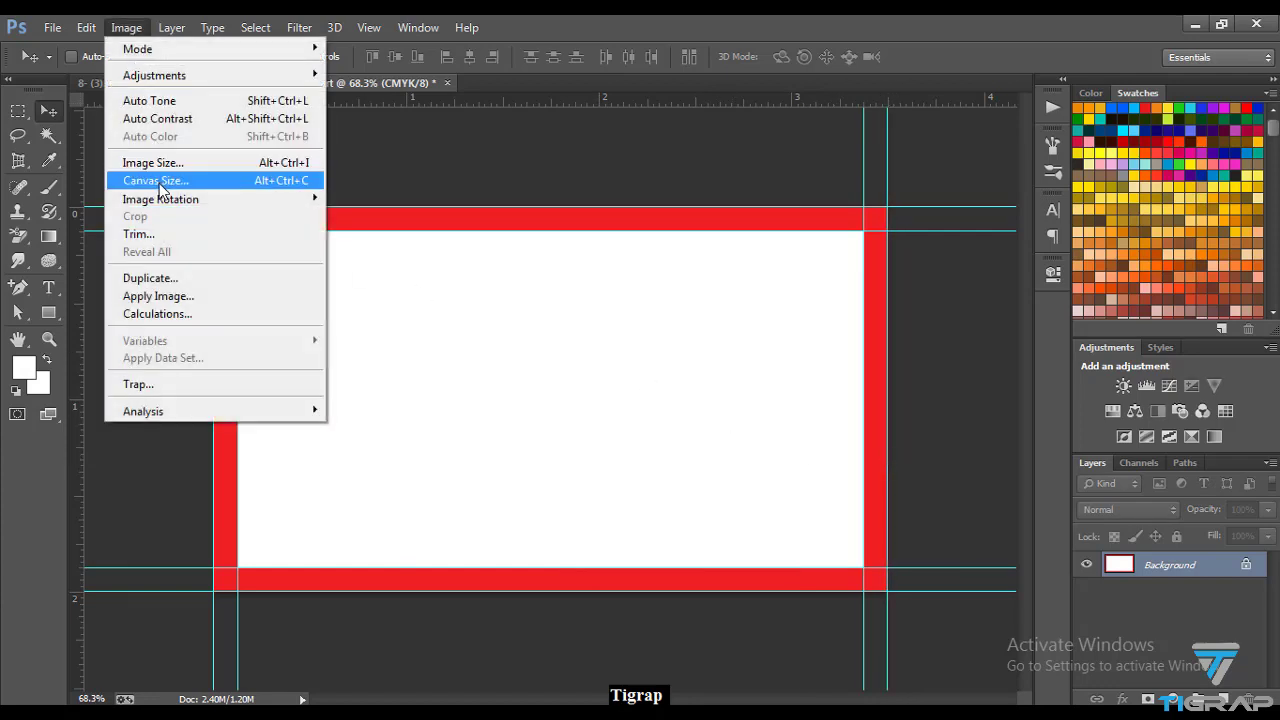
pyautogui.click(175, 178)
pyautogui.write('0.25')
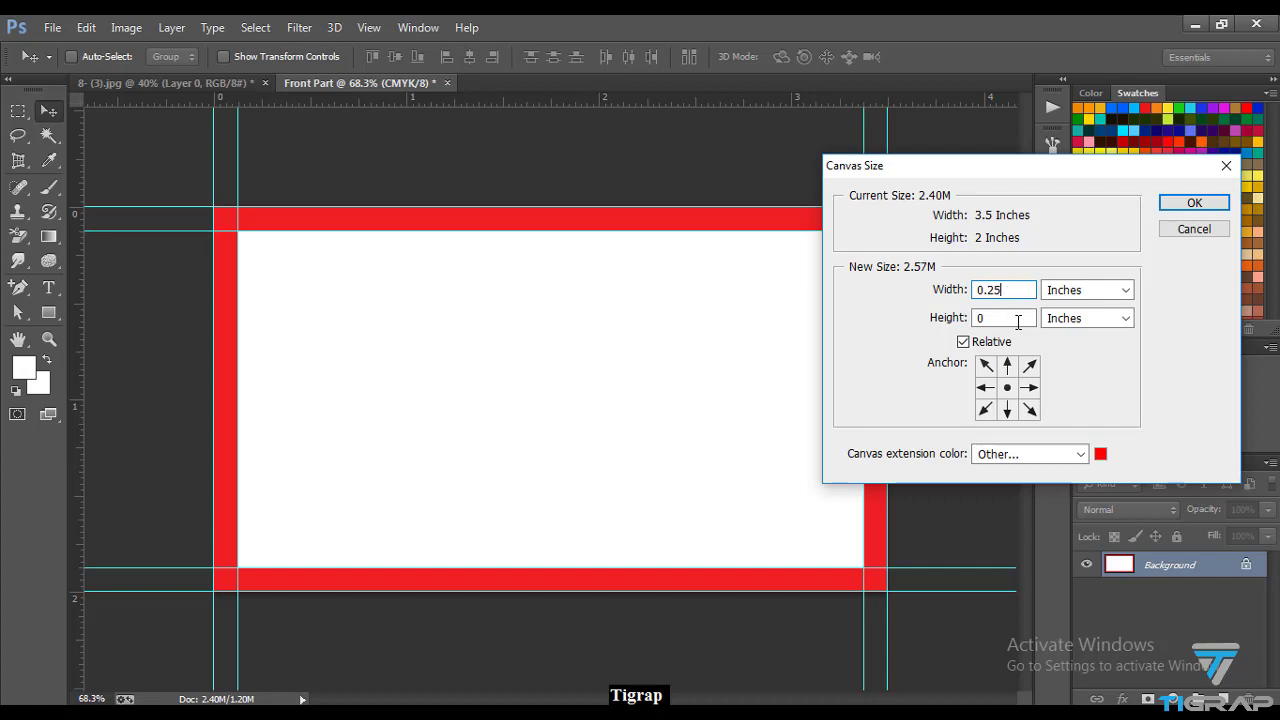
pyautogui.click(1019, 322)
pyautogui.write('25')
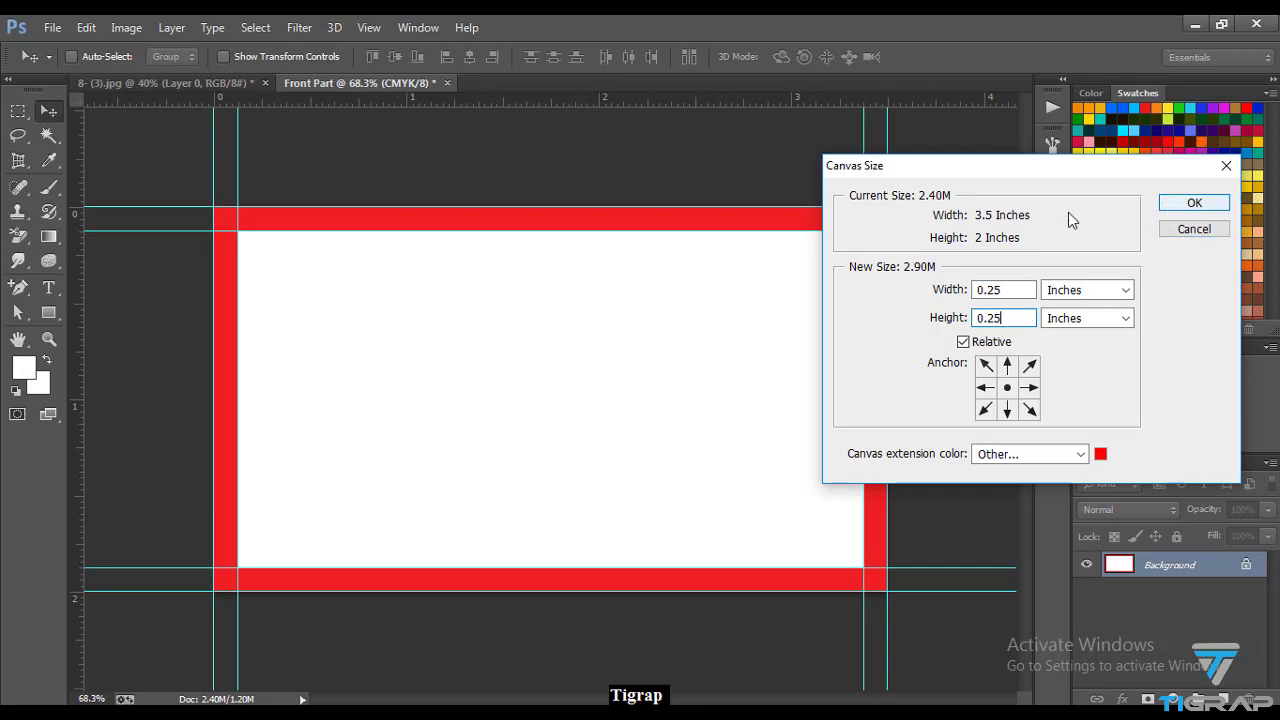
pyautogui.click(1195, 204)
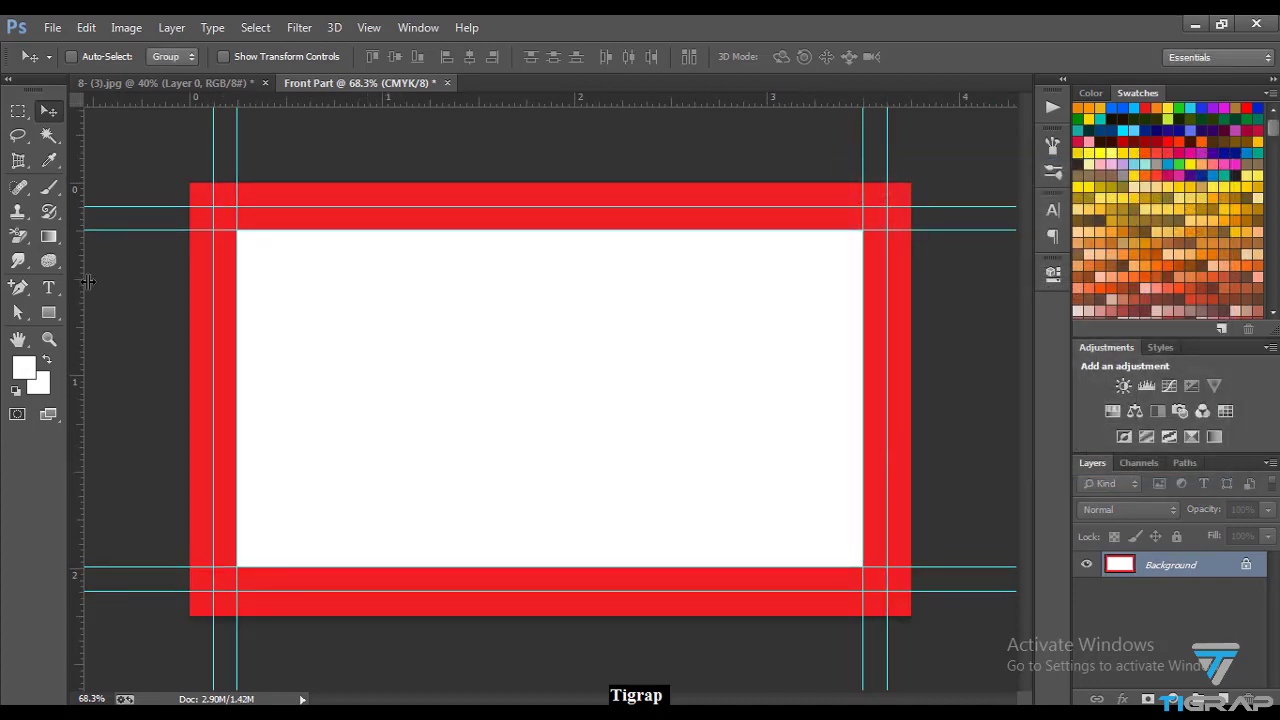
# Step: Add guides at the new outer left, top and right edges
pyautogui.moveTo(77, 277); pyautogui.dragTo(186, 279)
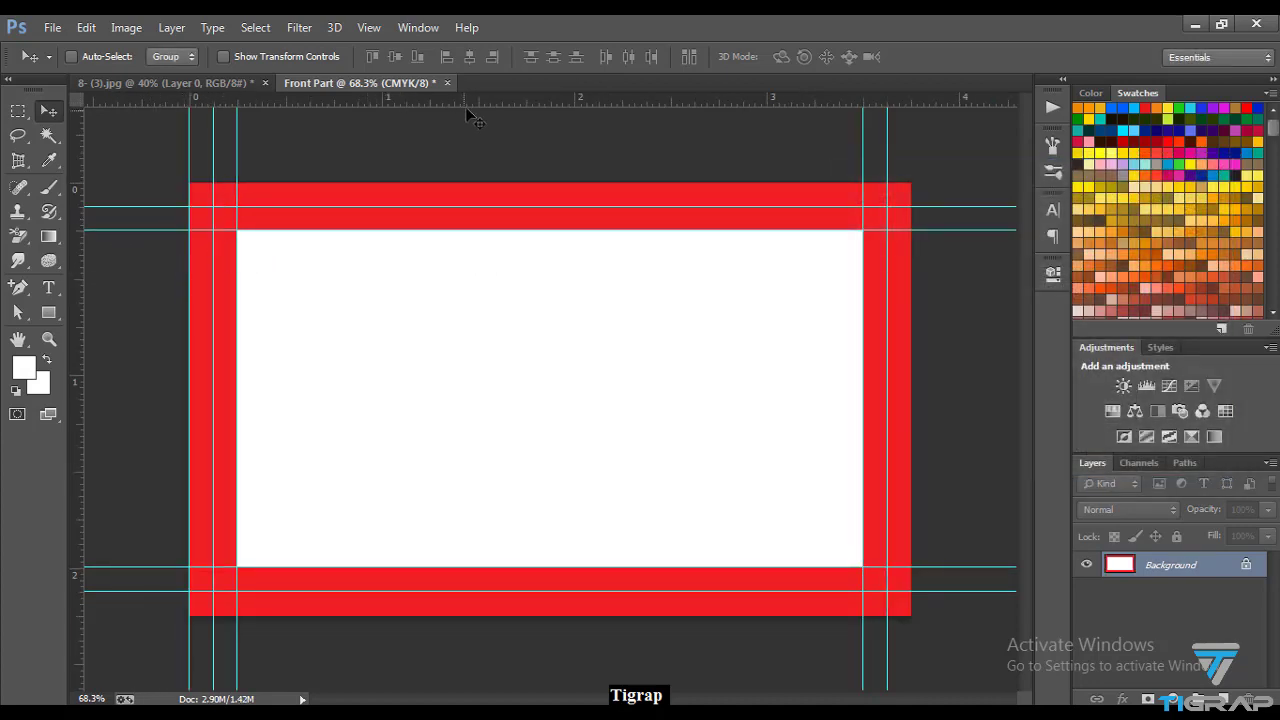
pyautogui.moveTo(478, 133); pyautogui.dragTo(549, 615)
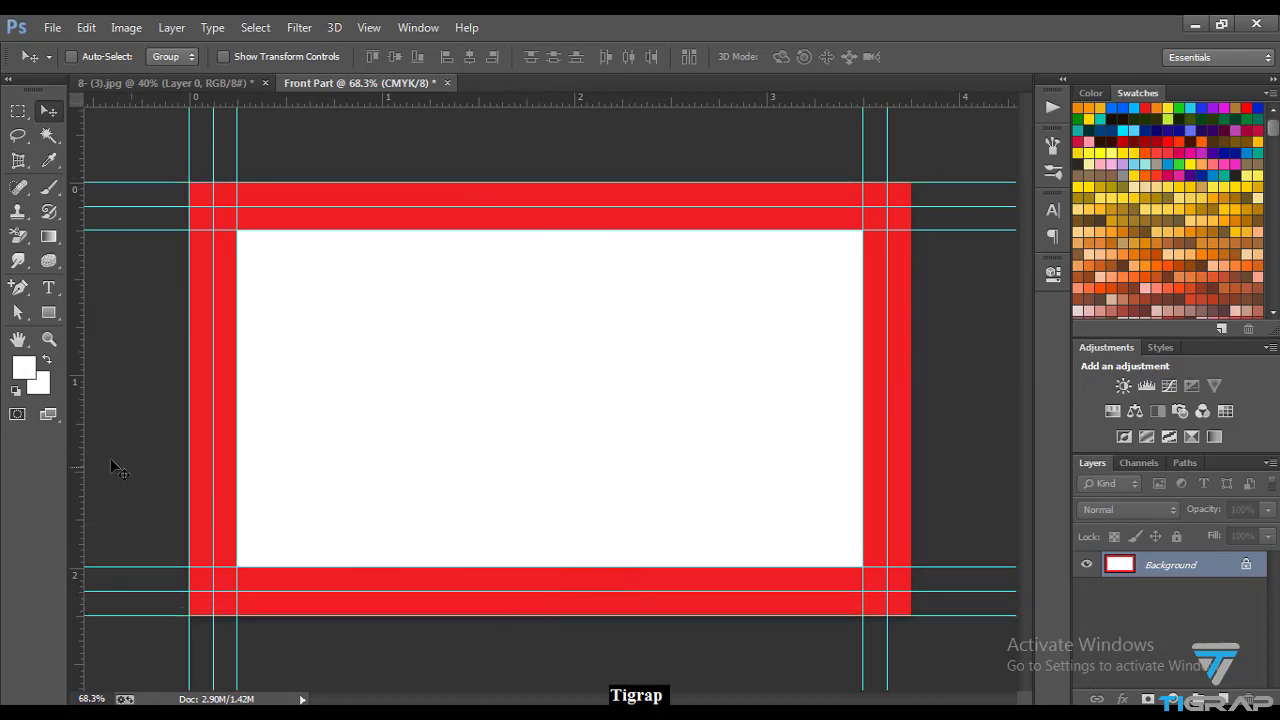
pyautogui.moveTo(78, 459); pyautogui.dragTo(910, 455)
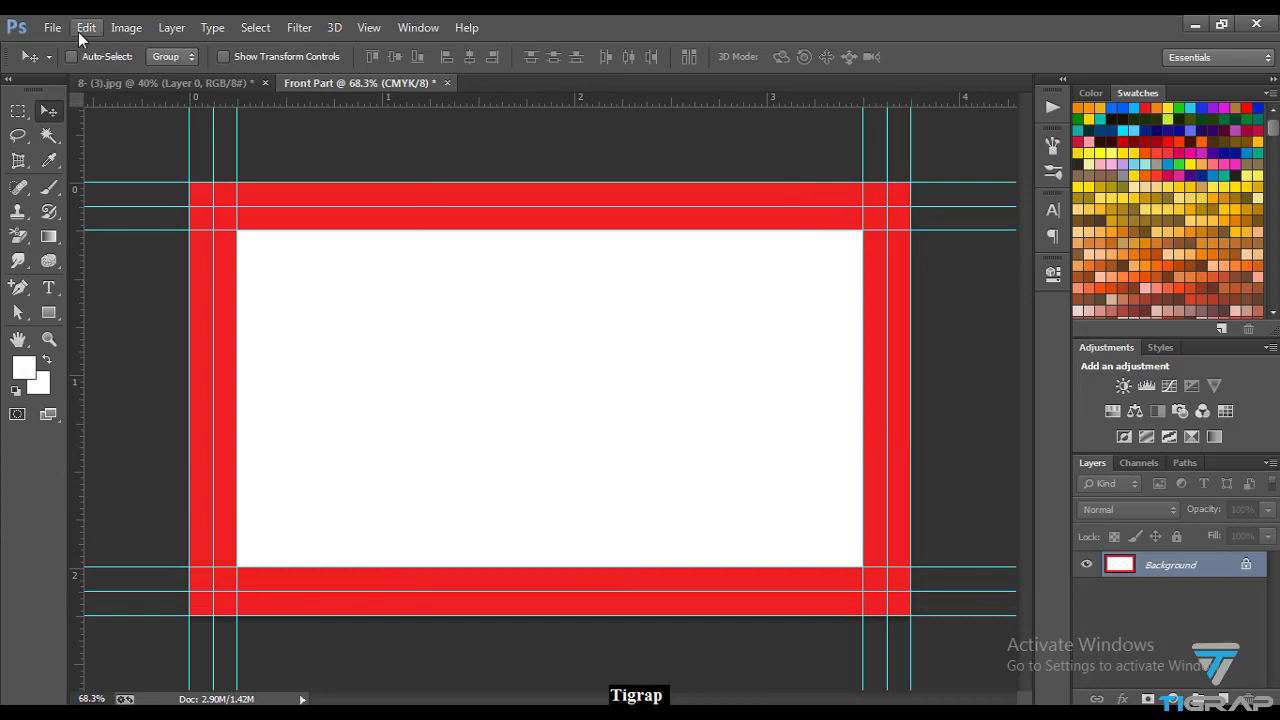
# Step: Save the card as Front Part.psd in Desktop > bc6, then return to the 8- (3).jpg reference
pyautogui.click(52, 27)
pyautogui.click(123, 250)
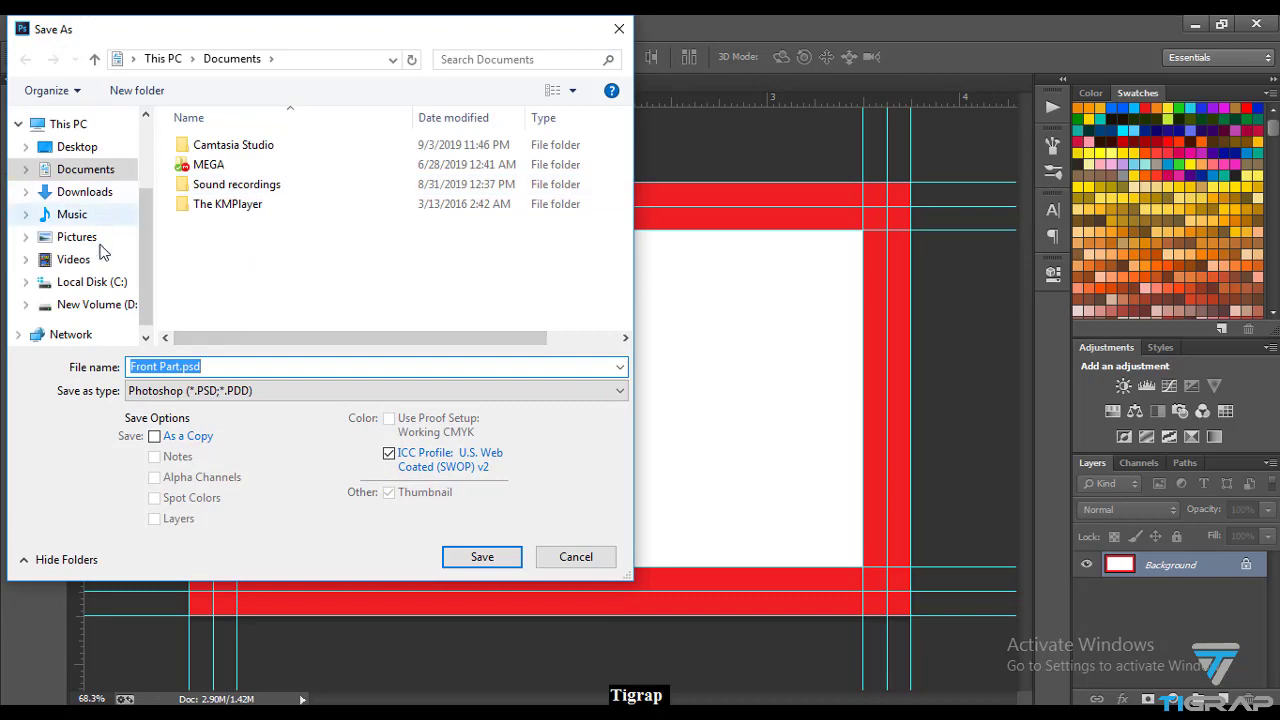
pyautogui.click(77, 147)
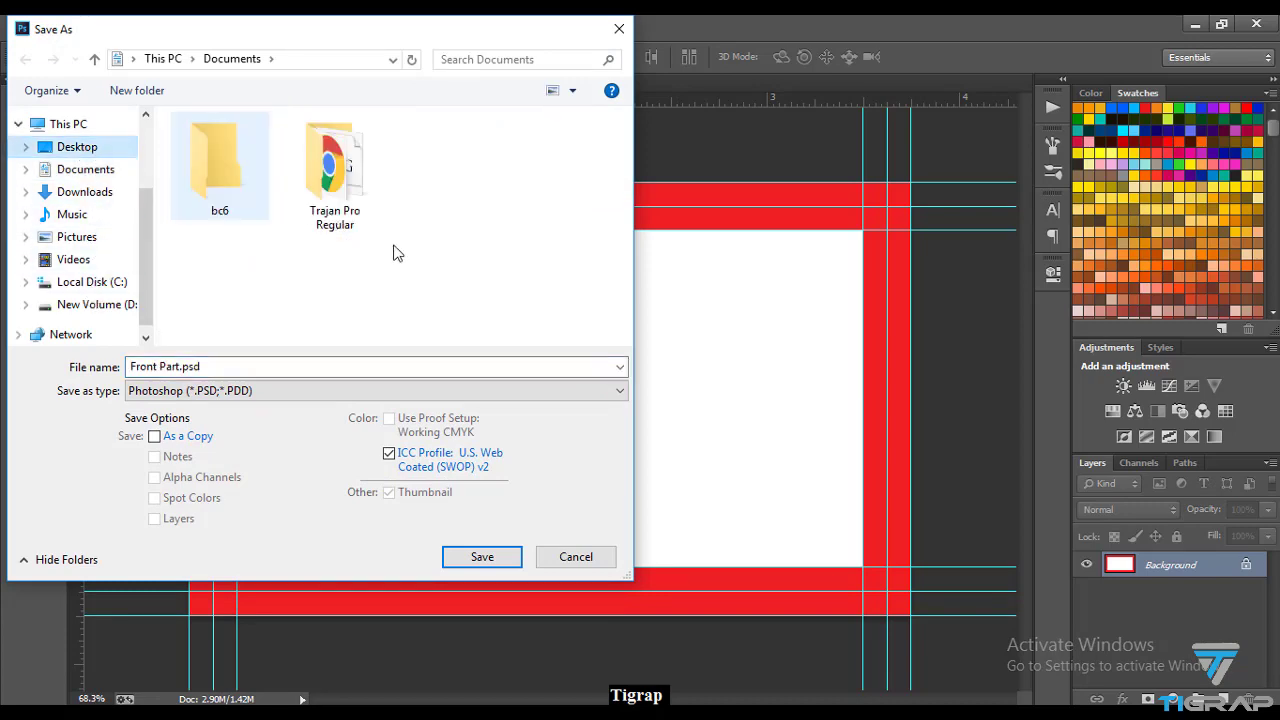
pyautogui.doubleClick(248, 193)
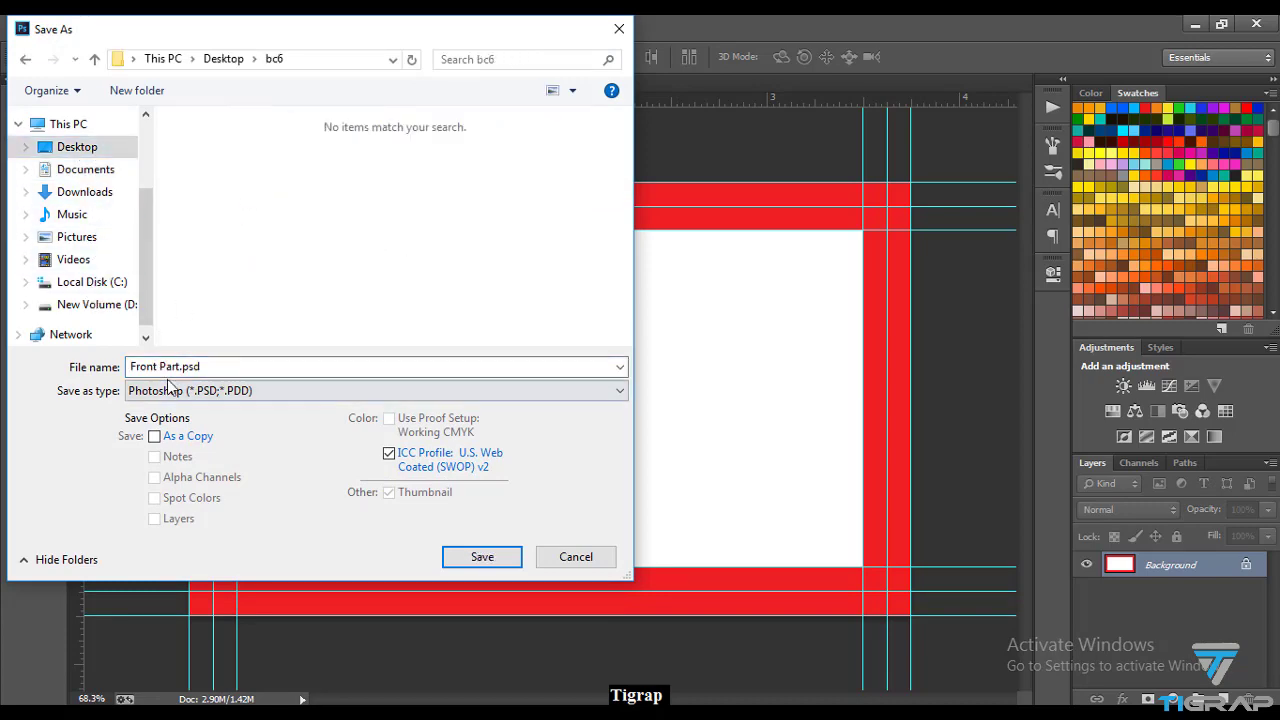
pyautogui.click(483, 557)
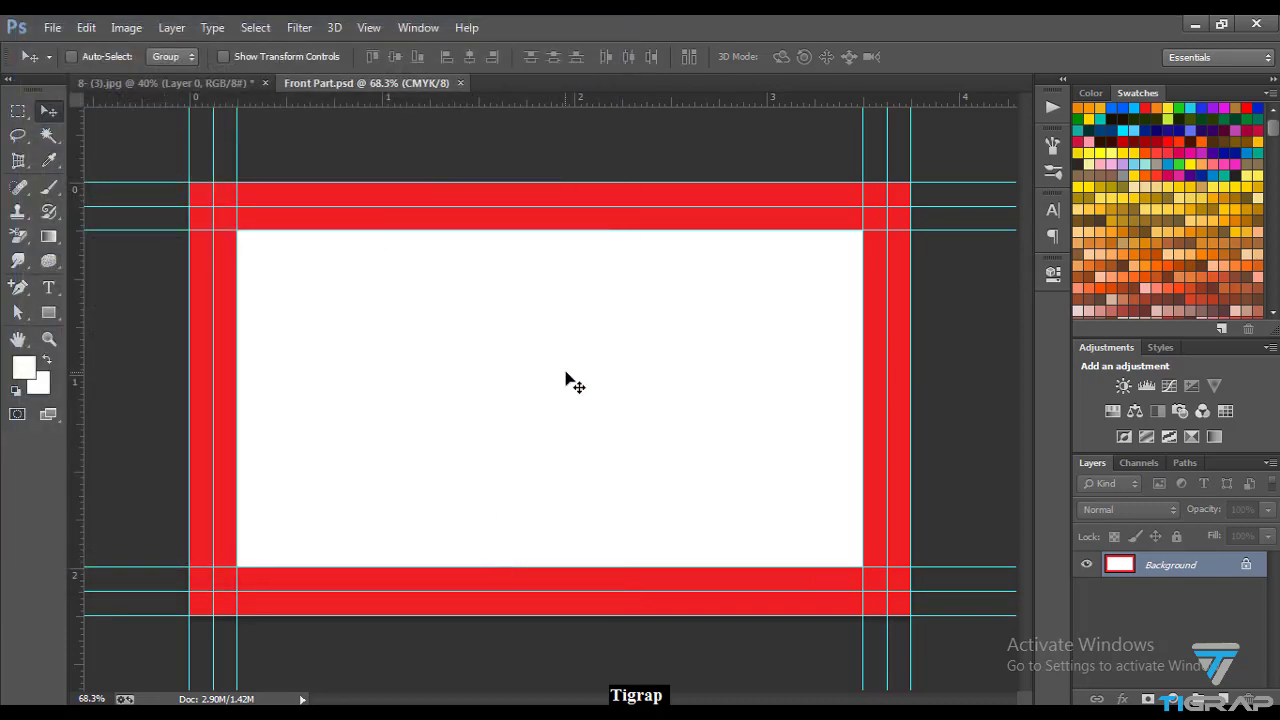
pyautogui.click(214, 84)
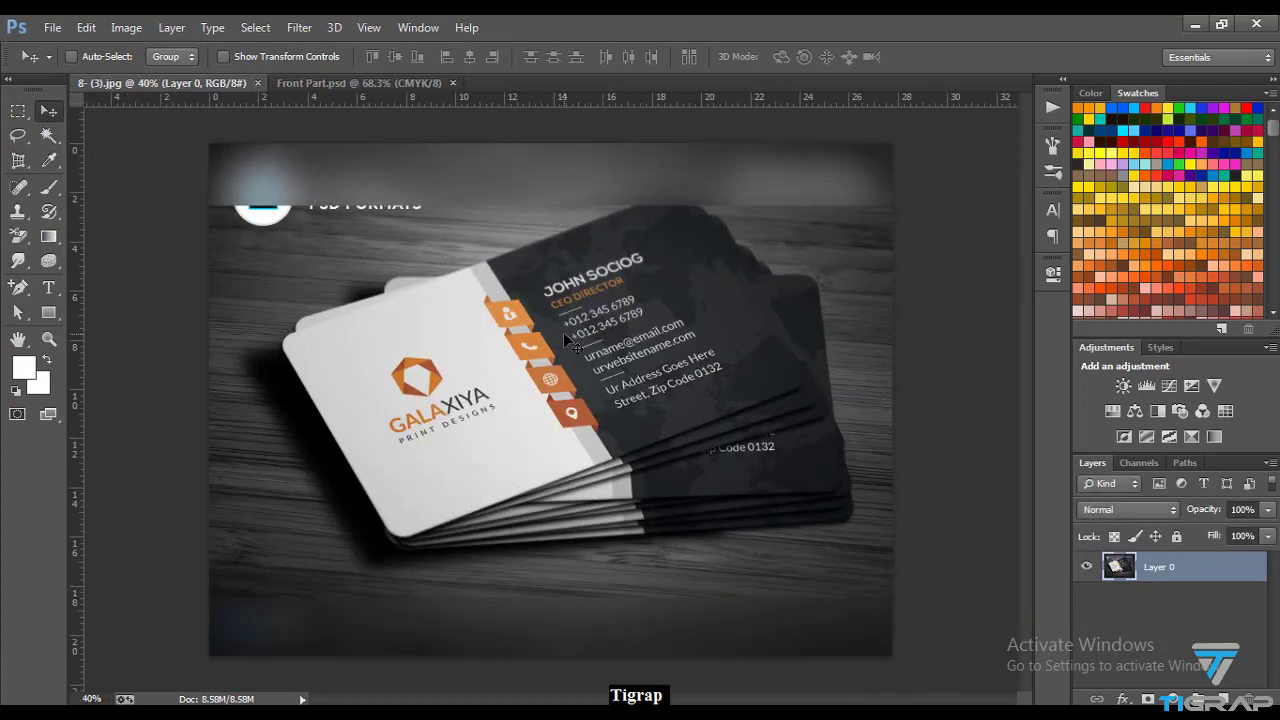
# Step: Perspective-crop the card photo into a flat, straight-on reference image
pyautogui.click(18, 160)
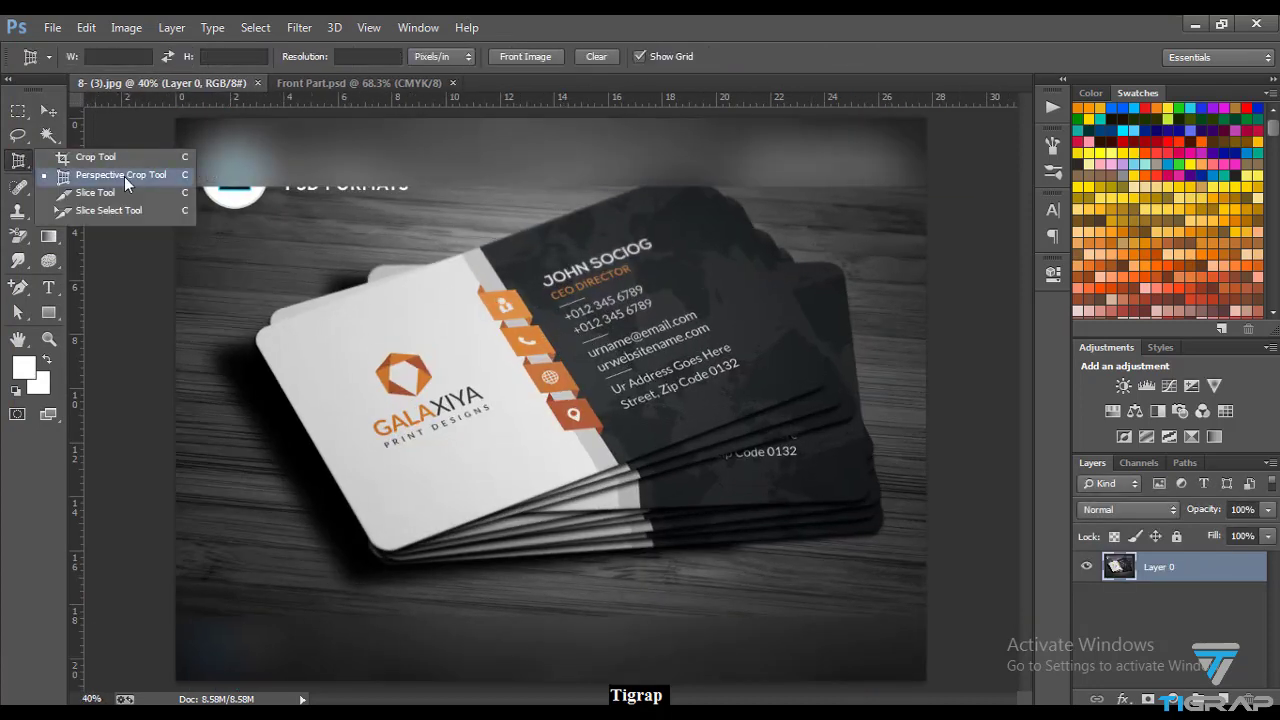
pyautogui.click(117, 176)
pyautogui.click(255, 340)
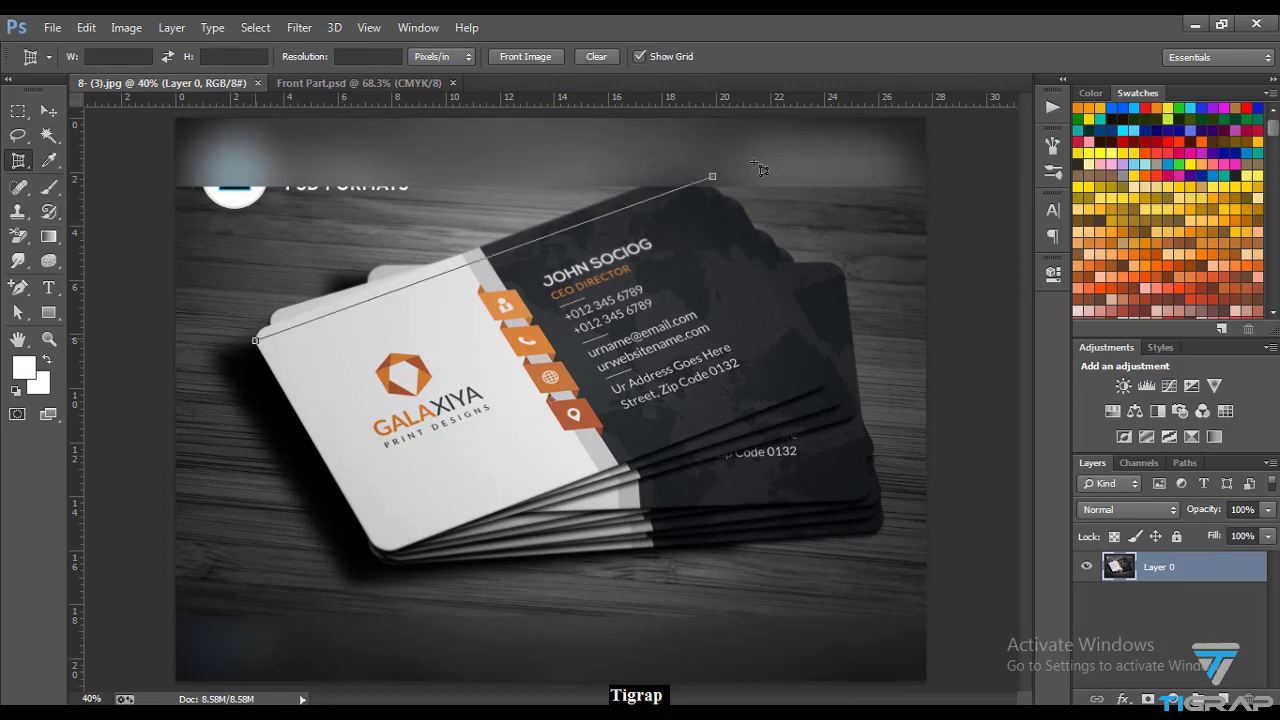
pyautogui.click(677, 175)
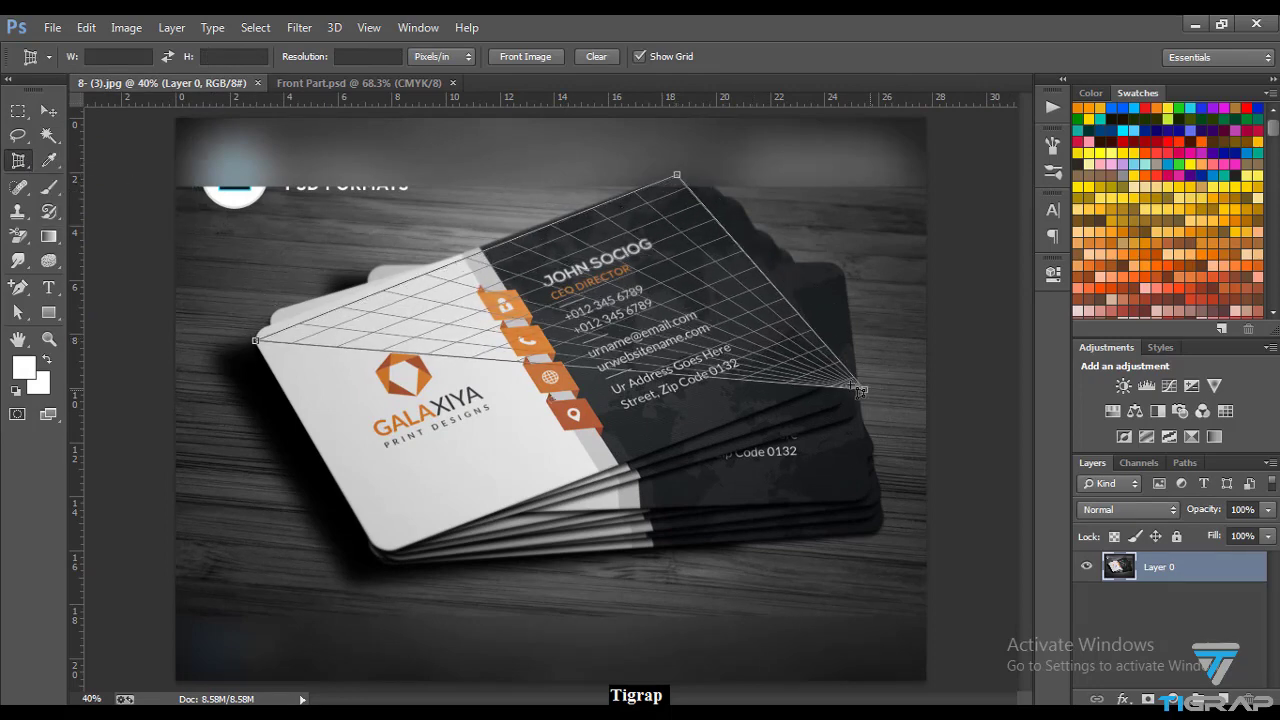
pyautogui.moveTo(431, 537); pyautogui.dragTo(382, 552)
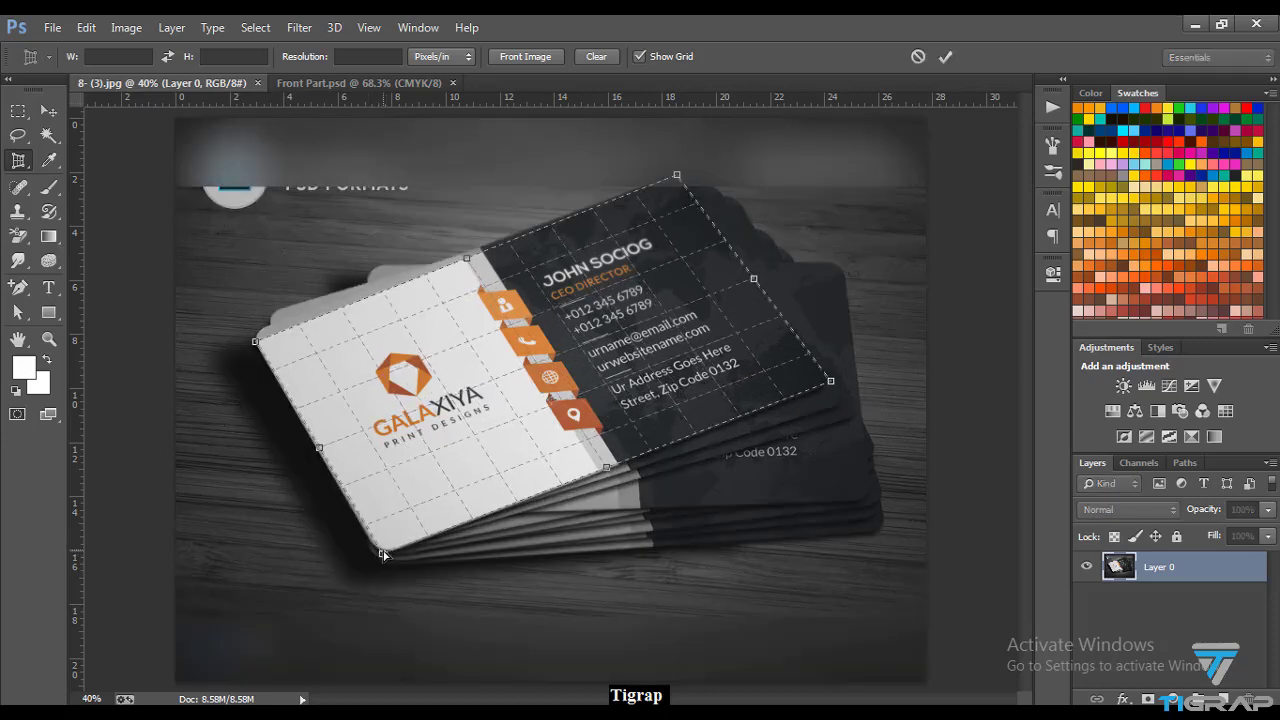
pyautogui.click(1014, 52)
# Step: Drag the flattened card into Front Part.psd as a new layer
pyautogui.click(48, 110)
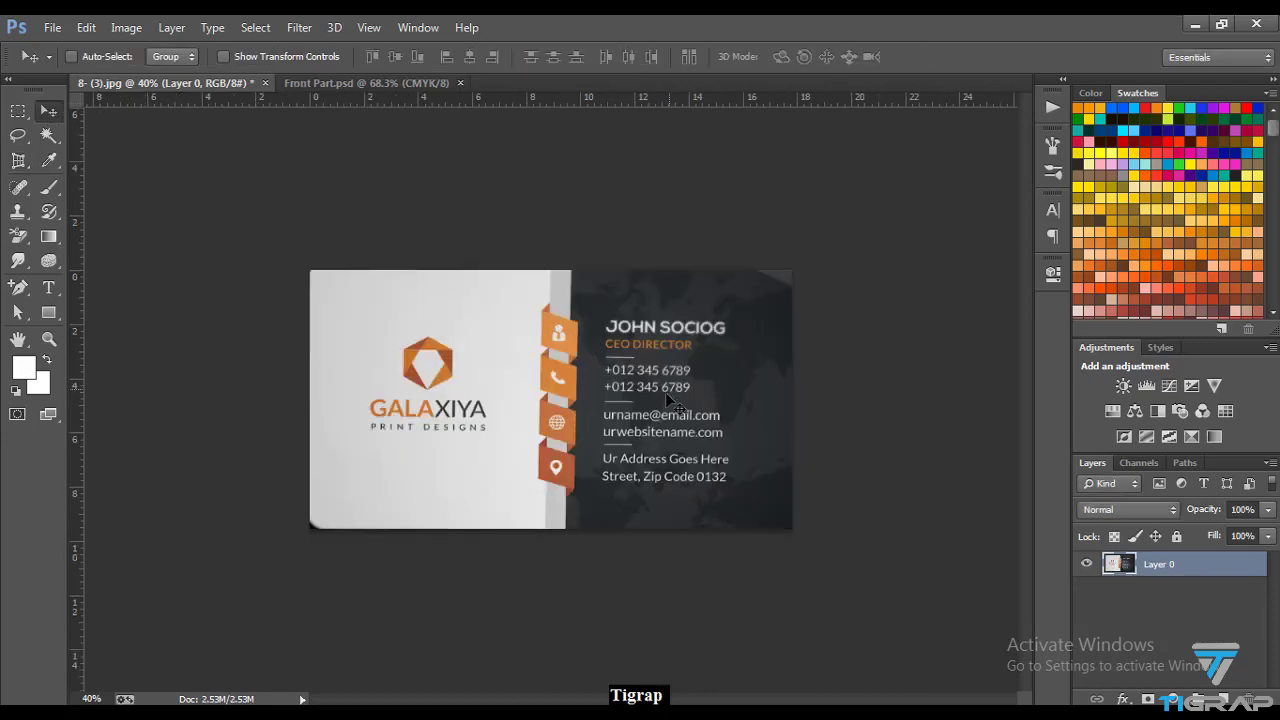
pyautogui.moveTo(698, 414)
pyautogui.mouseDown()
pyautogui.moveTo(348, 88)
pyautogui.moveTo(543, 400)
pyautogui.mouseUp()
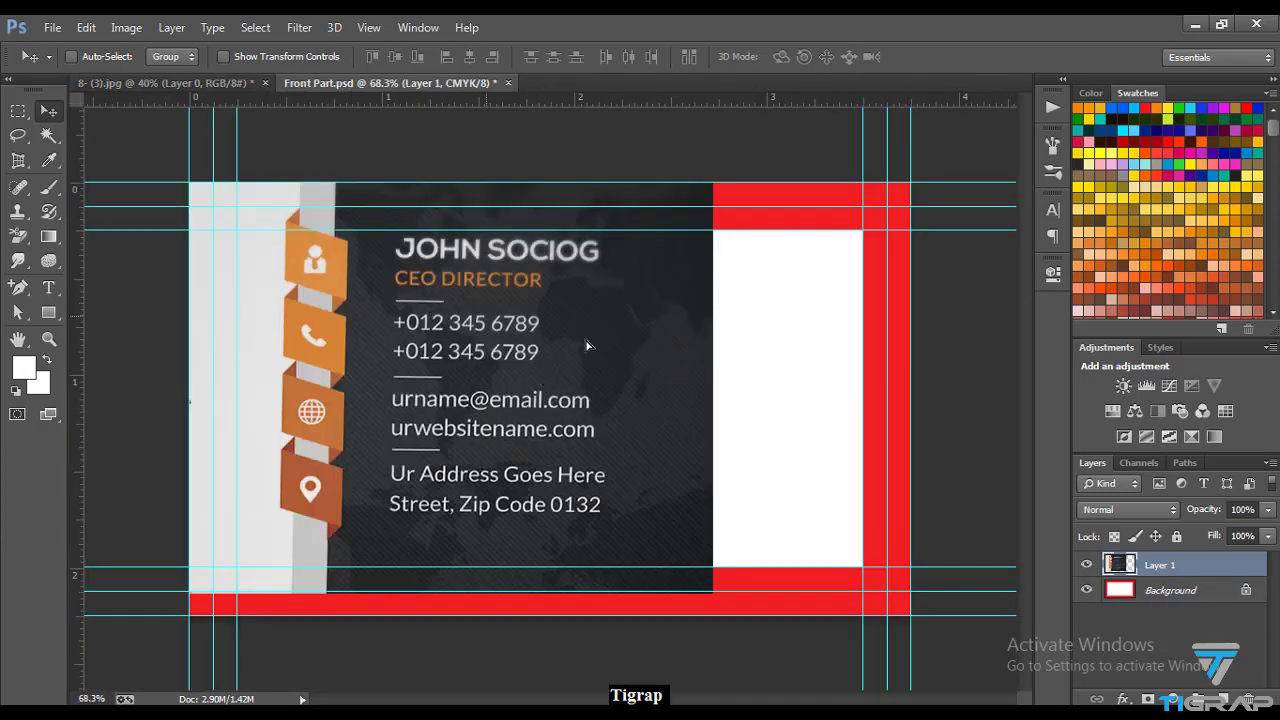
pyautogui.moveTo(586, 343)
pyautogui.mouseDown()
pyautogui.moveTo(516, 286)
pyautogui.moveTo(542, 286)
pyautogui.mouseUp()
pyautogui.click(164, 83)
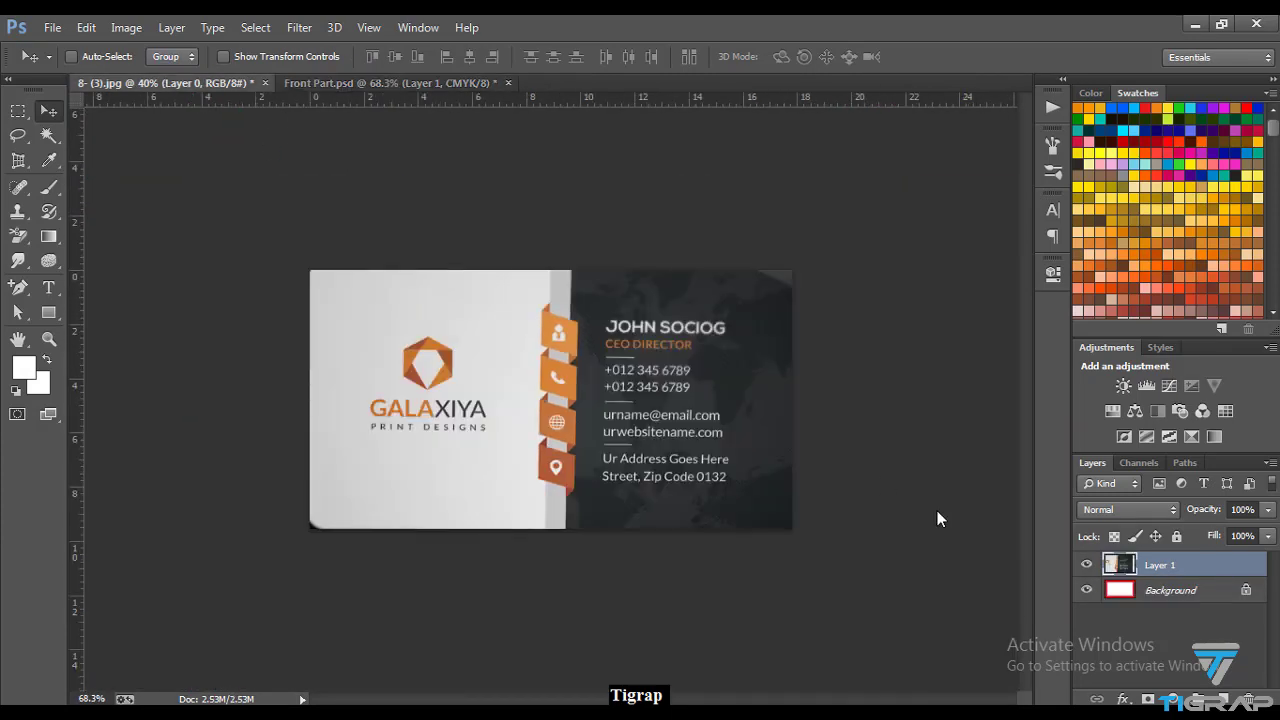
pyautogui.rightClick(1157, 564)
pyautogui.click(1174, 538)
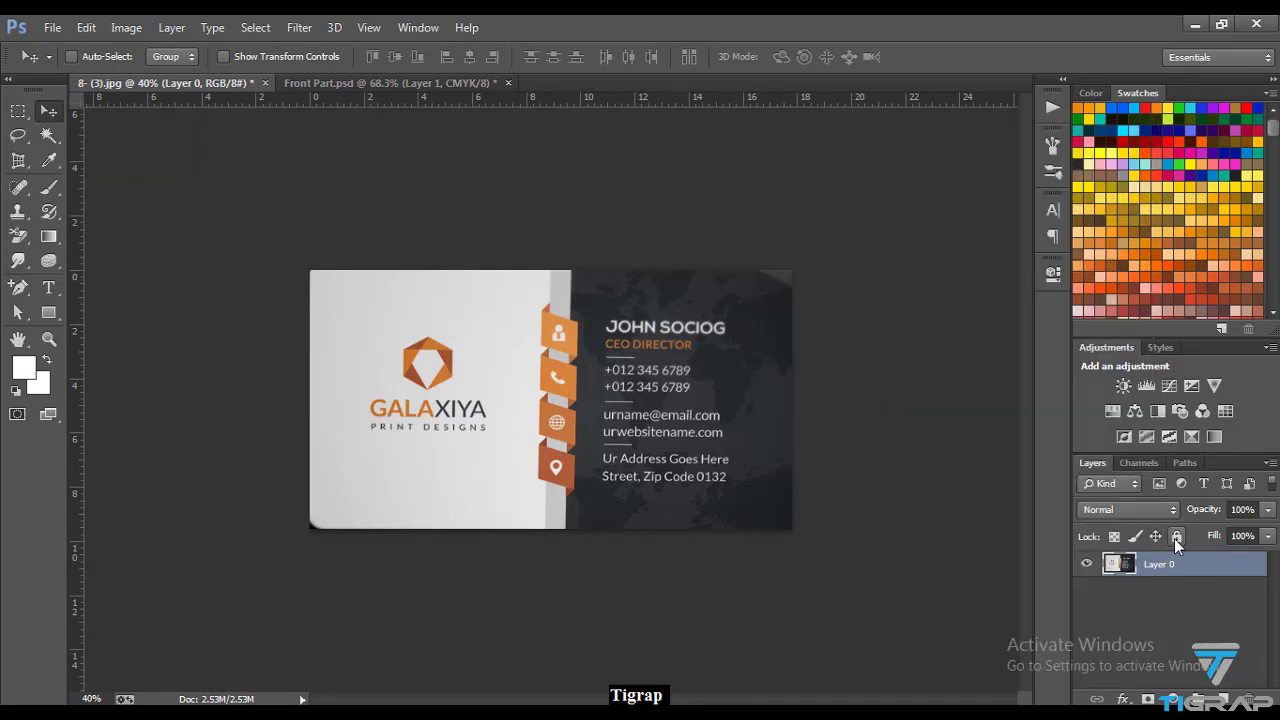
pyautogui.click(1175, 538)
pyautogui.click(347, 80)
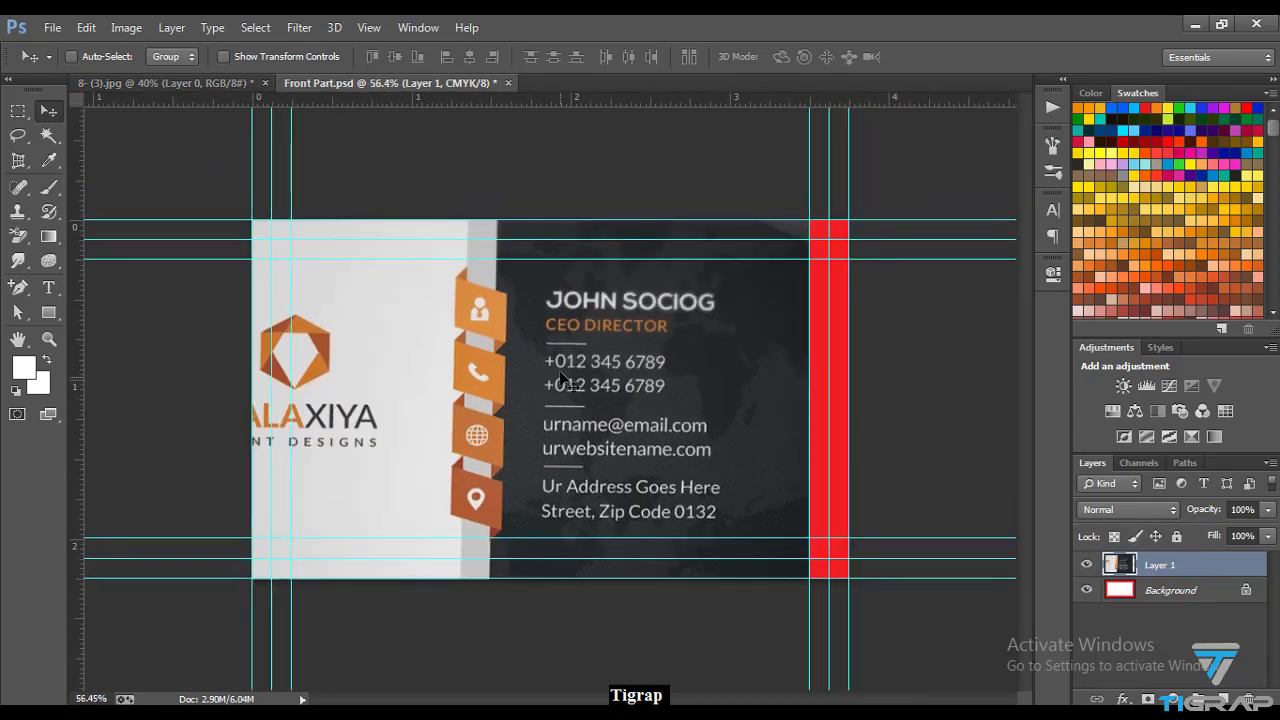
# Step: Free-transform the card layer to fit the guides, then hide it
pyautogui.hotkey('ctrl', 't')
pyautogui.moveTo(367, 309)
pyautogui.mouseDown()
pyautogui.moveTo(532, 318)
pyautogui.moveTo(493, 318)
pyautogui.mouseUp()
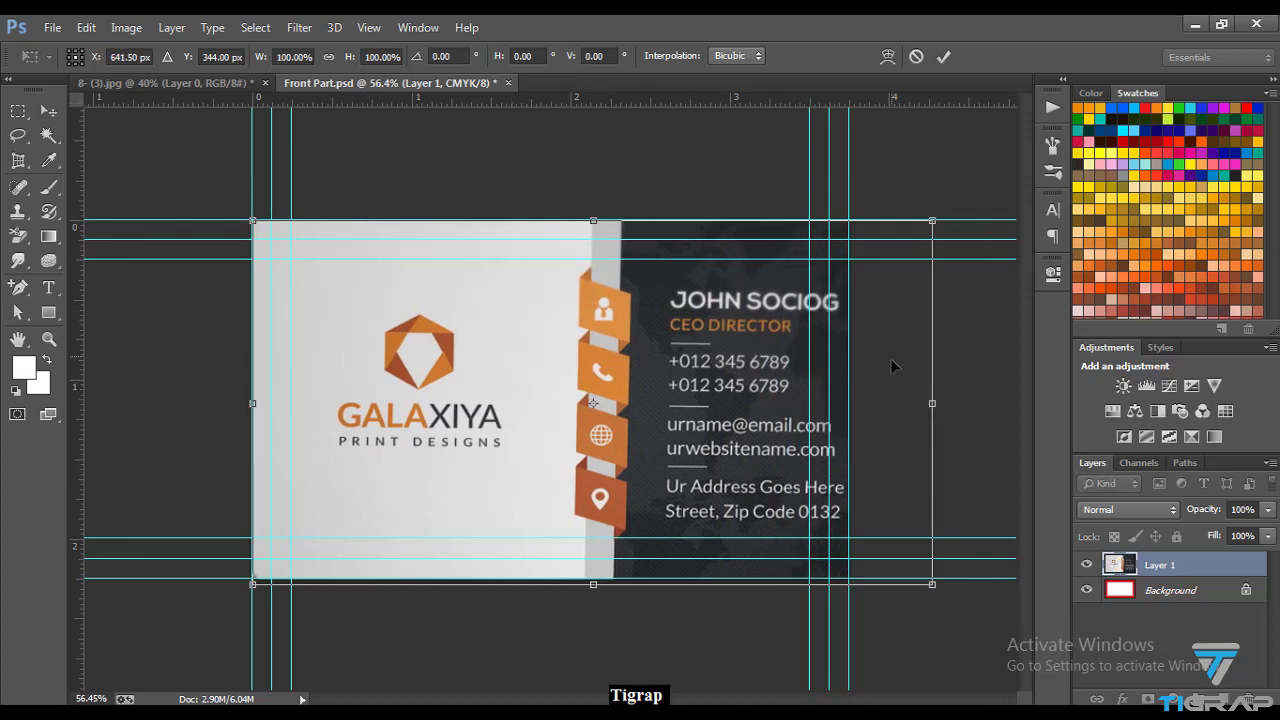
pyautogui.moveTo(929, 404); pyautogui.dragTo(849, 404)
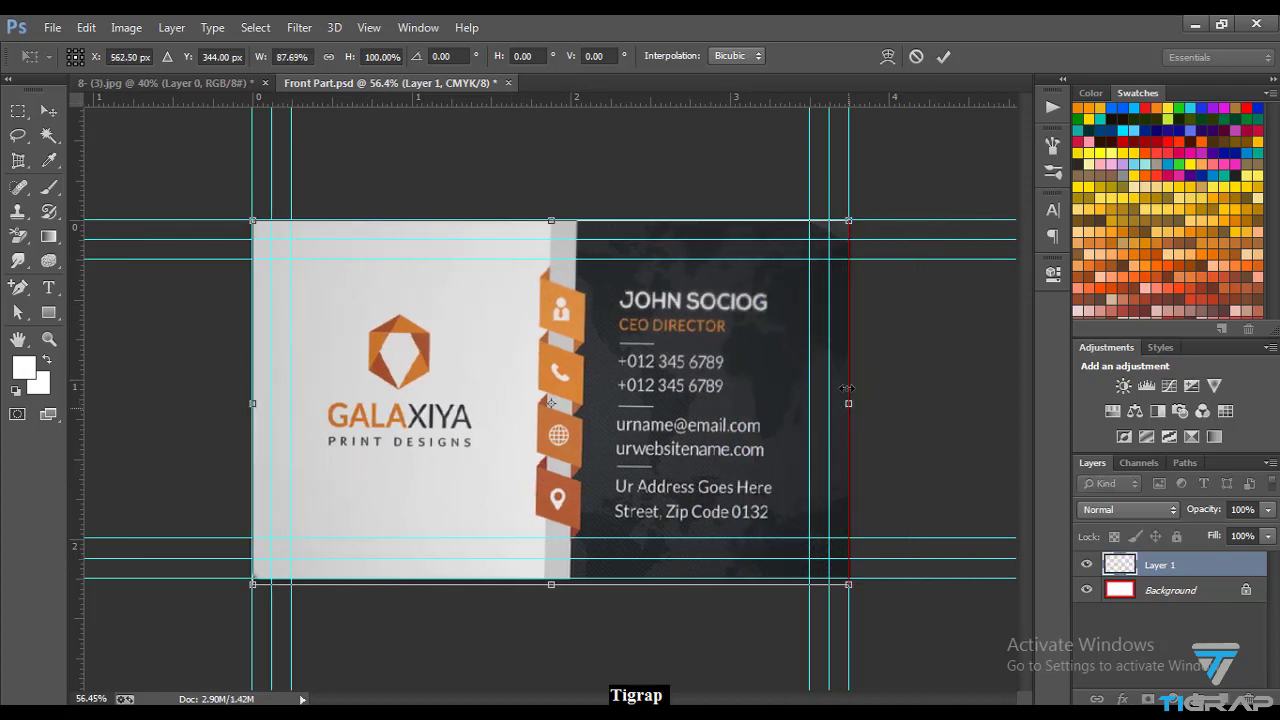
pyautogui.click(944, 57)
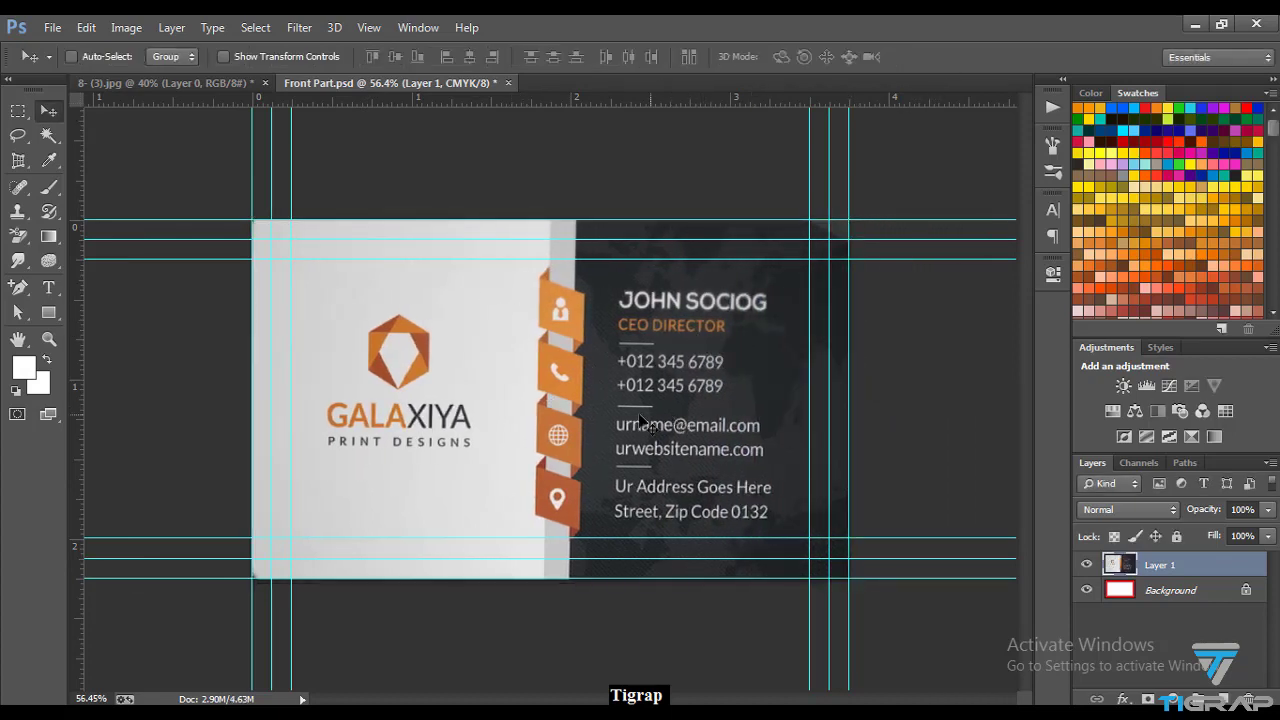
pyautogui.click(1085, 564)
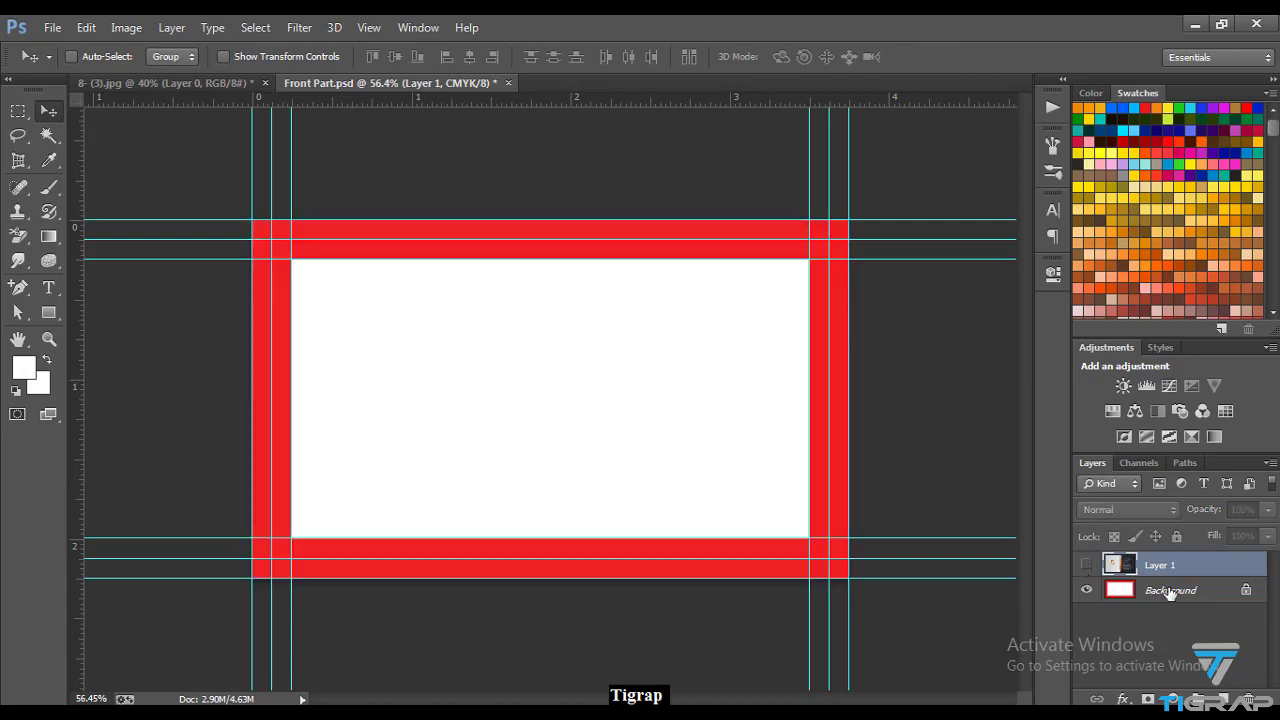
pyautogui.click(1170, 592)
pyautogui.click(1086, 590)
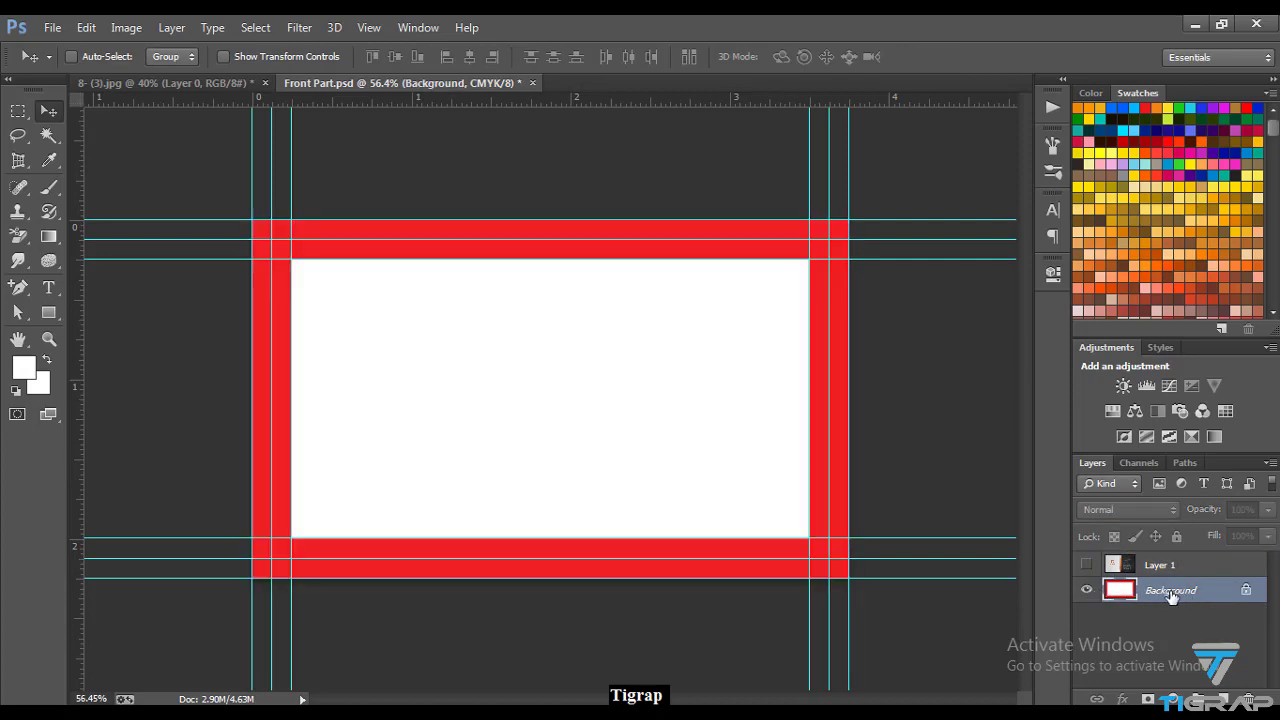
# Step: Check the document's canvas and image dimensions, noting the 2.25 inch height
pyautogui.click(48, 312)
pyautogui.click(629, 406)
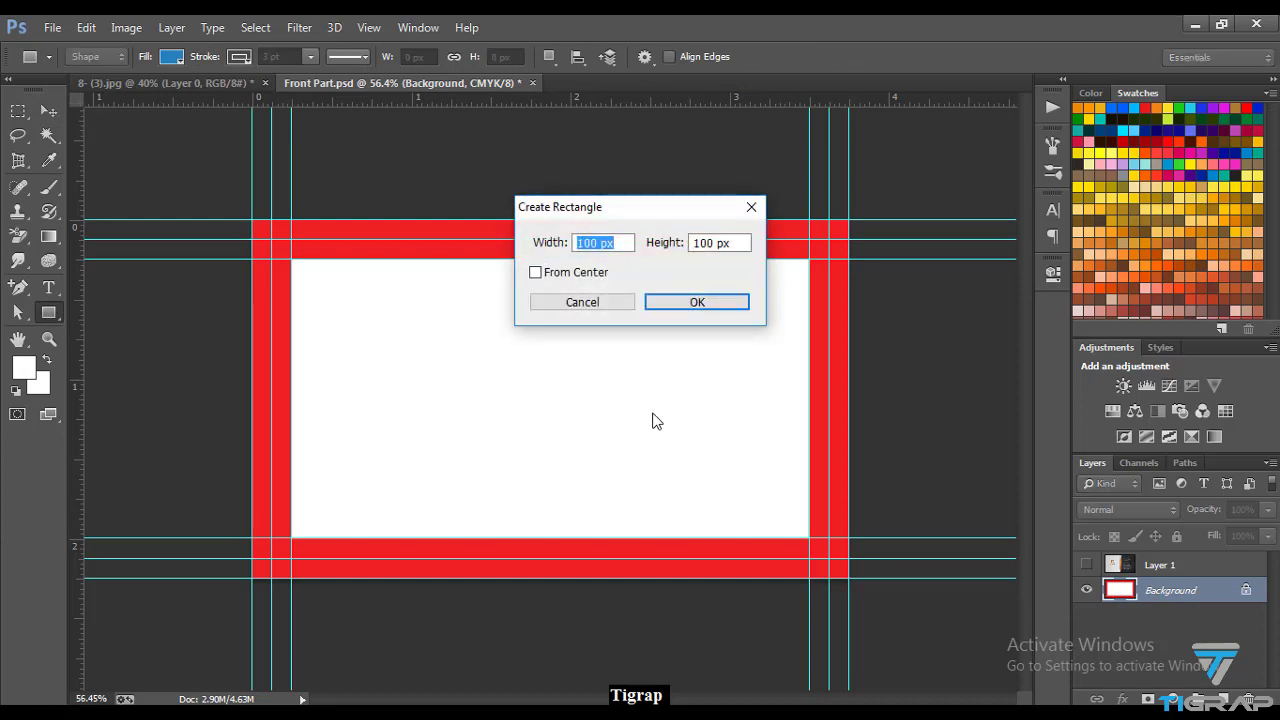
pyautogui.click(620, 305)
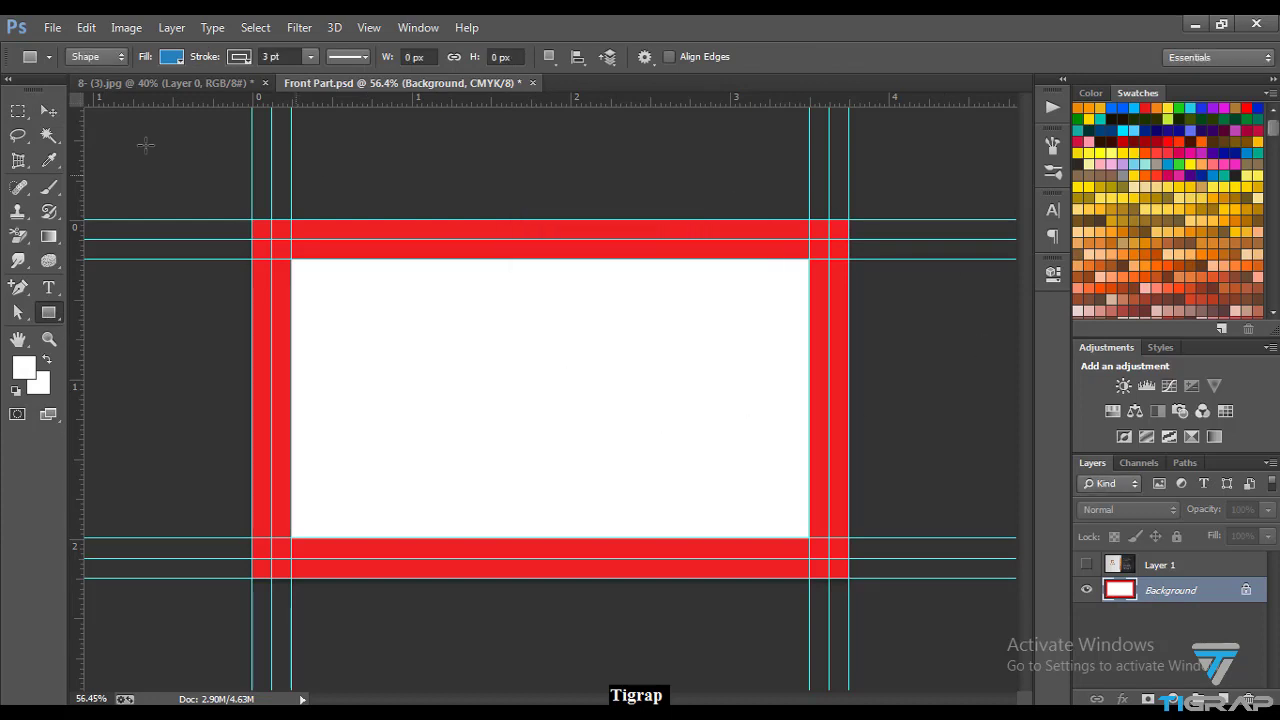
pyautogui.click(46, 110)
pyautogui.click(122, 27)
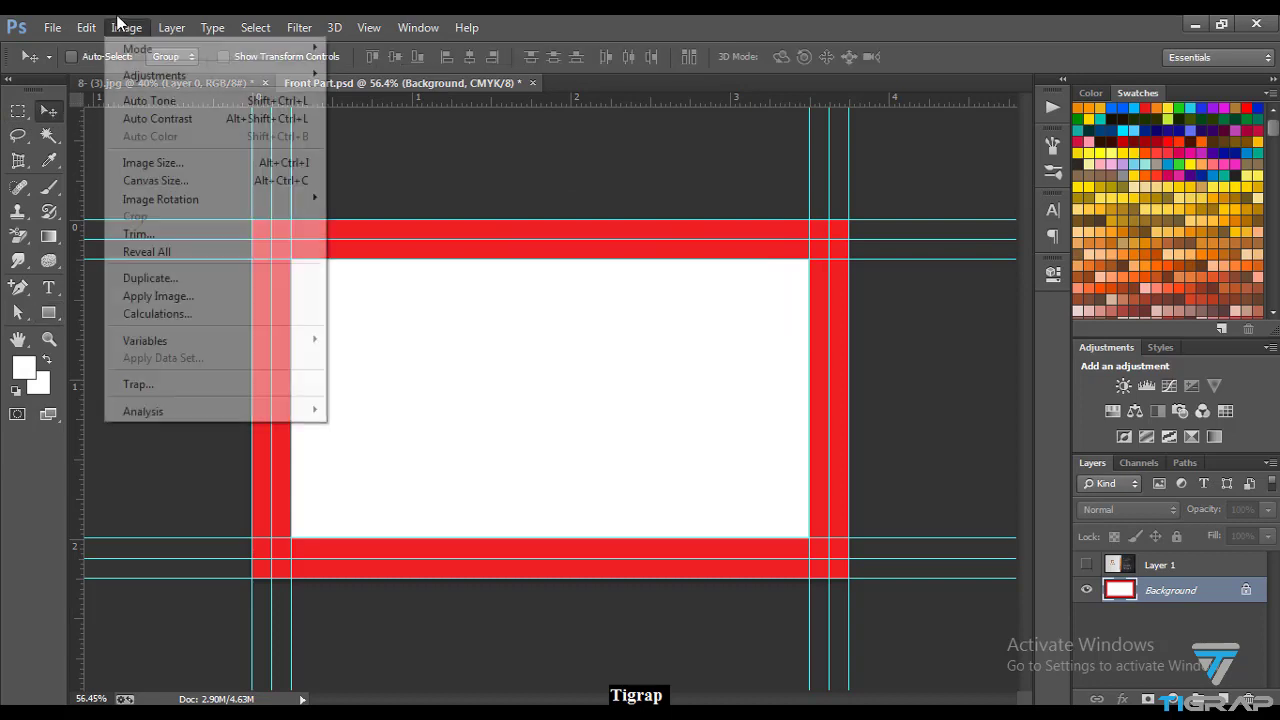
pyautogui.click(189, 180)
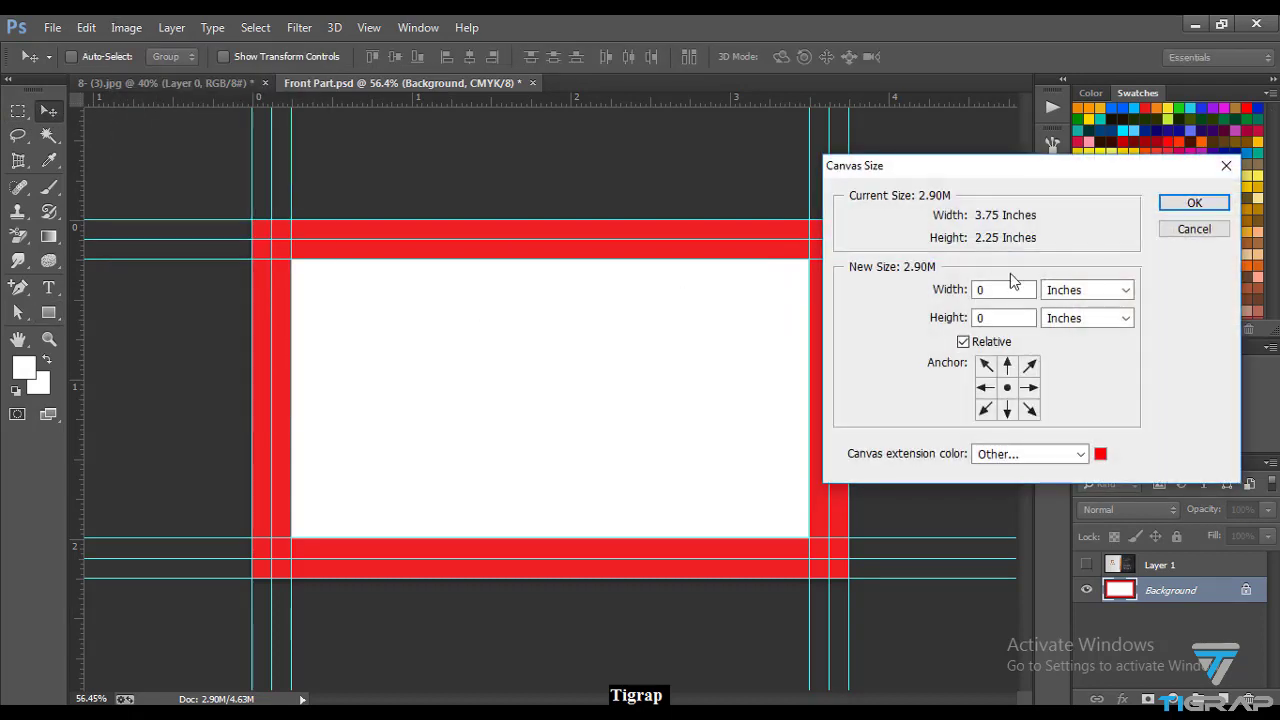
pyautogui.click(1194, 229)
pyautogui.click(126, 27)
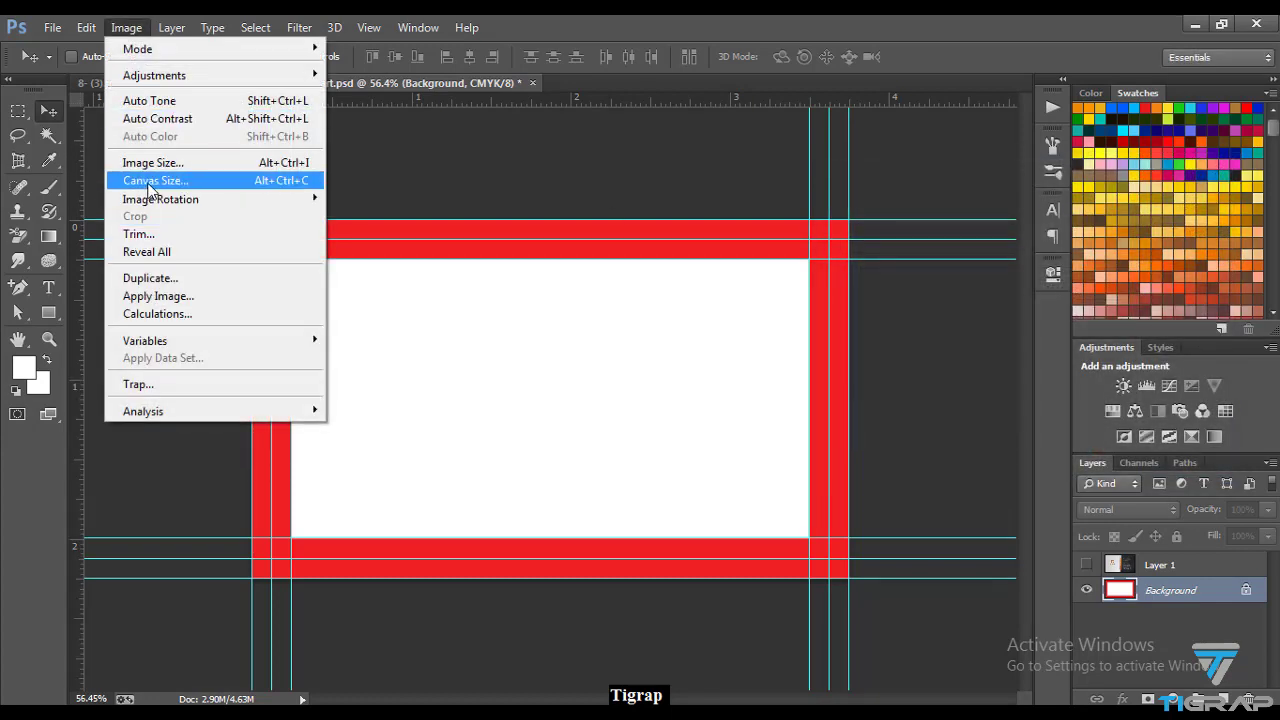
pyautogui.click(160, 163)
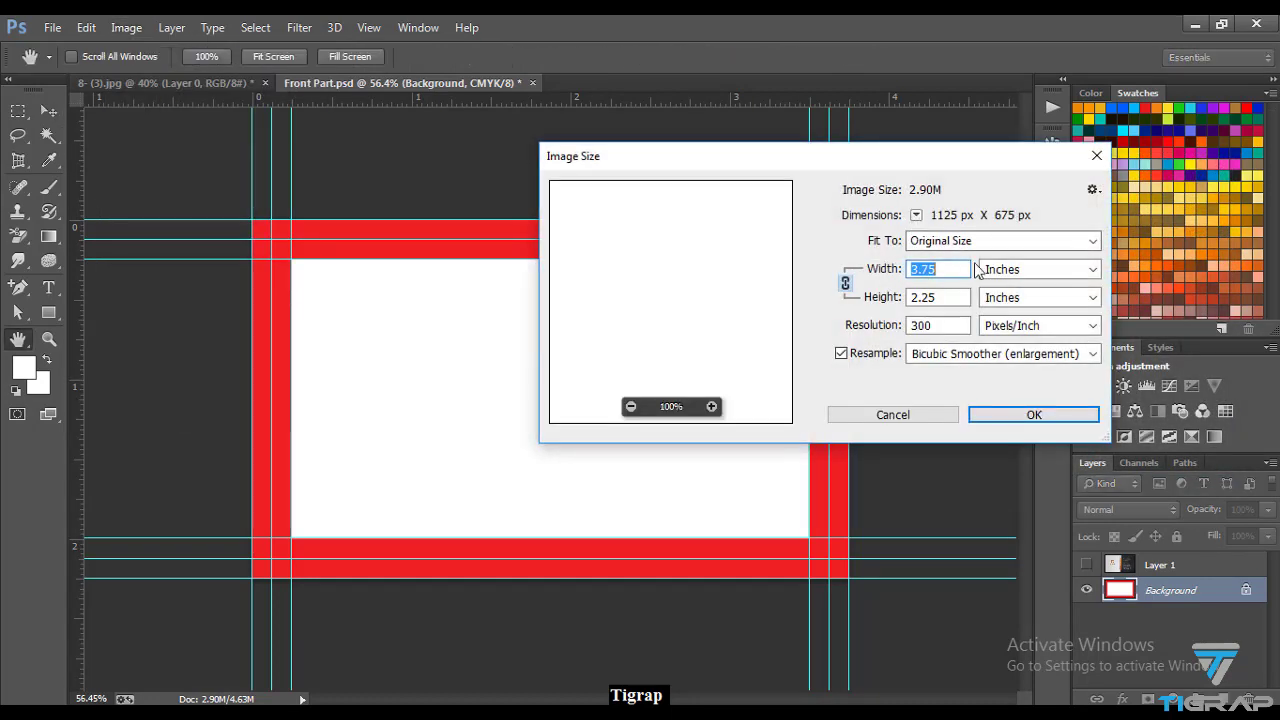
pyautogui.doubleClick(946, 297)
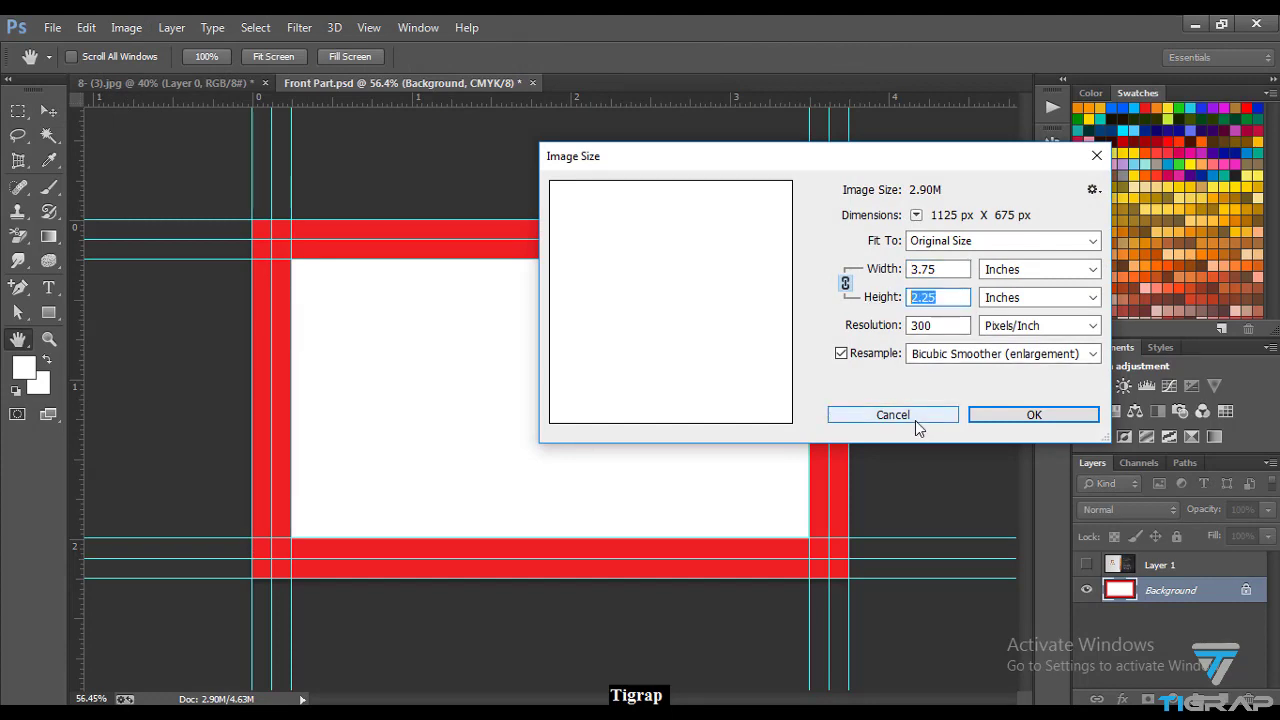
pyautogui.click(915, 420)
# Step: Draw a 3.75 × 2.25 inch rectangle with the Rectangle tool
pyautogui.click(49, 312)
pyautogui.click(437, 326)
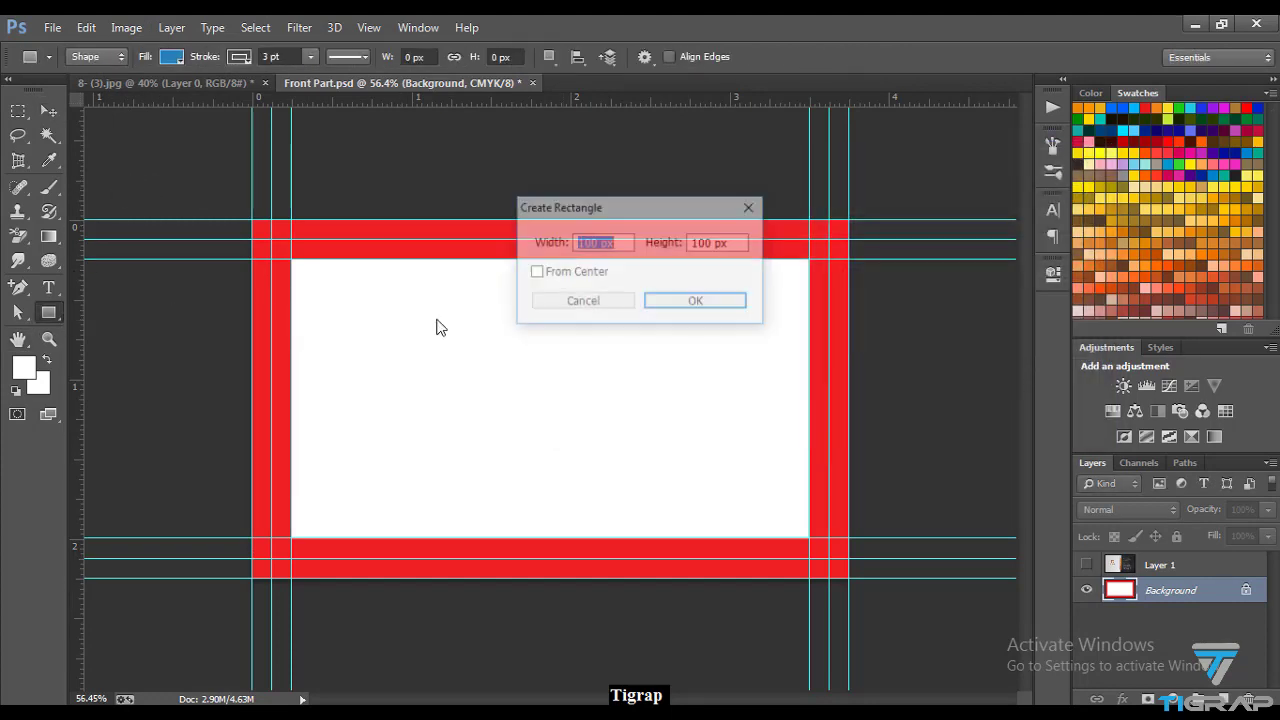
pyautogui.write('3.75 ')
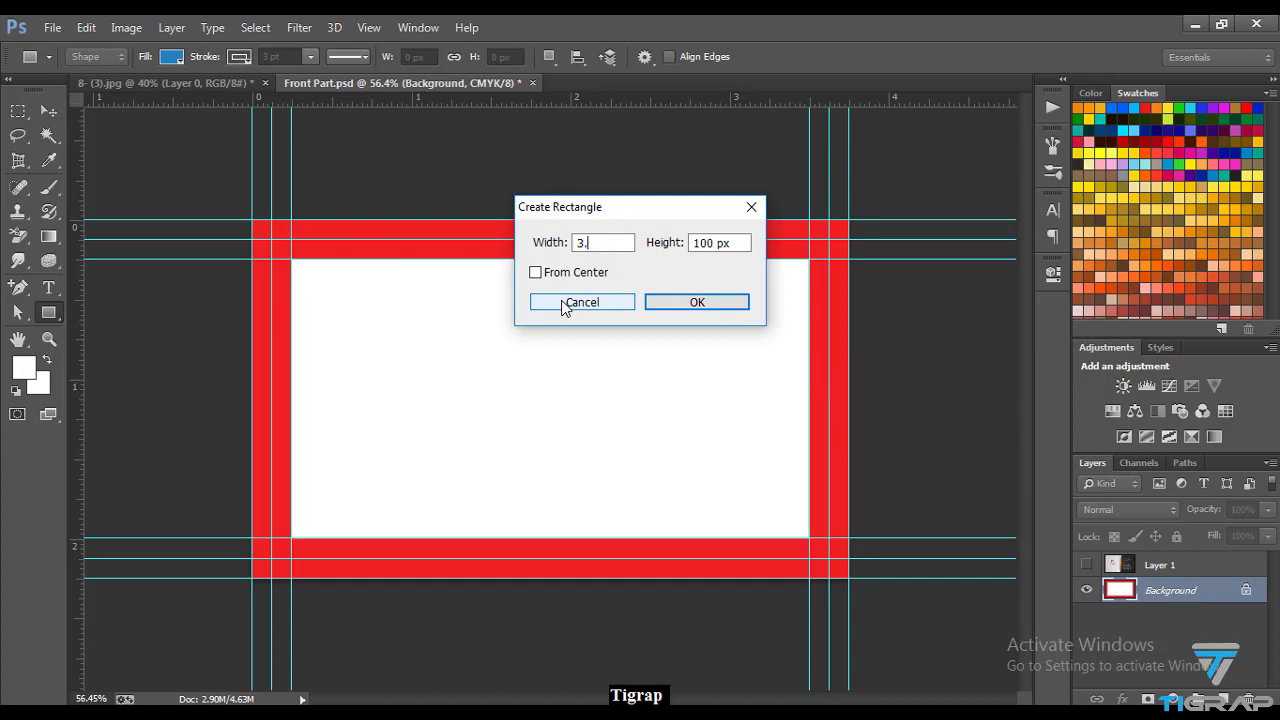
pyautogui.write('in')
pyautogui.press('Tab')
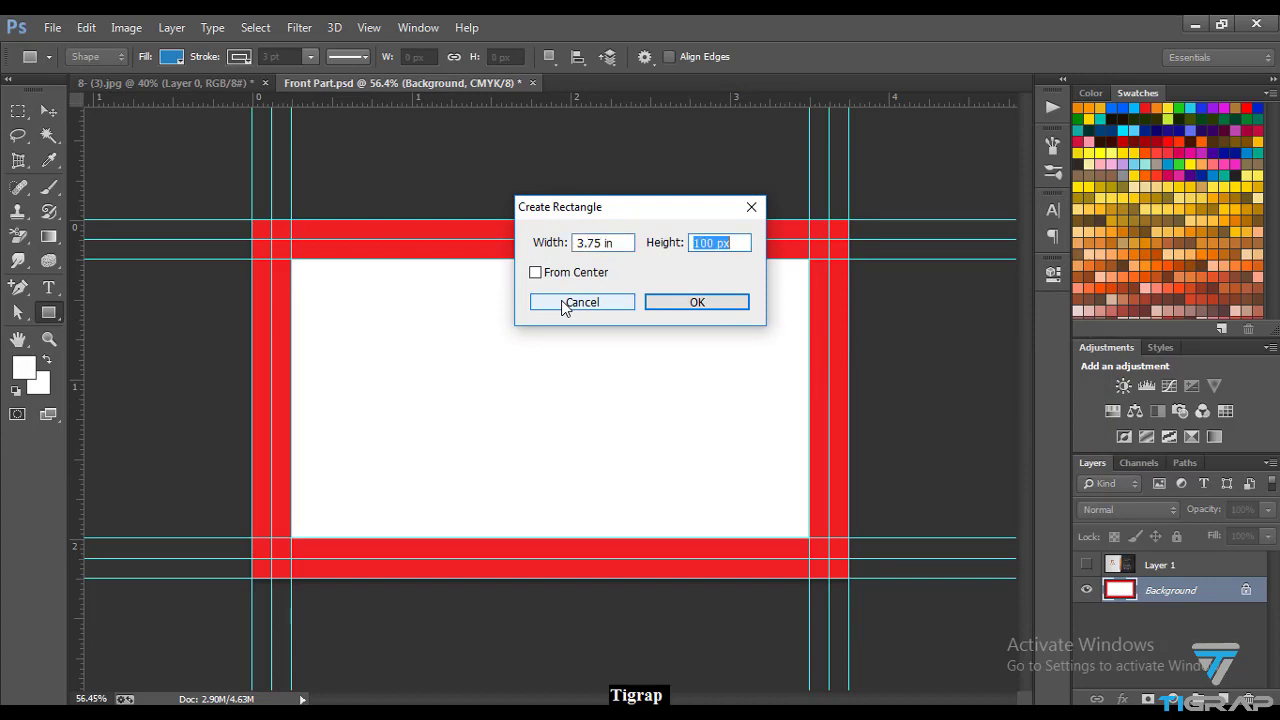
pyautogui.write('2.25')
pyautogui.press('Return')
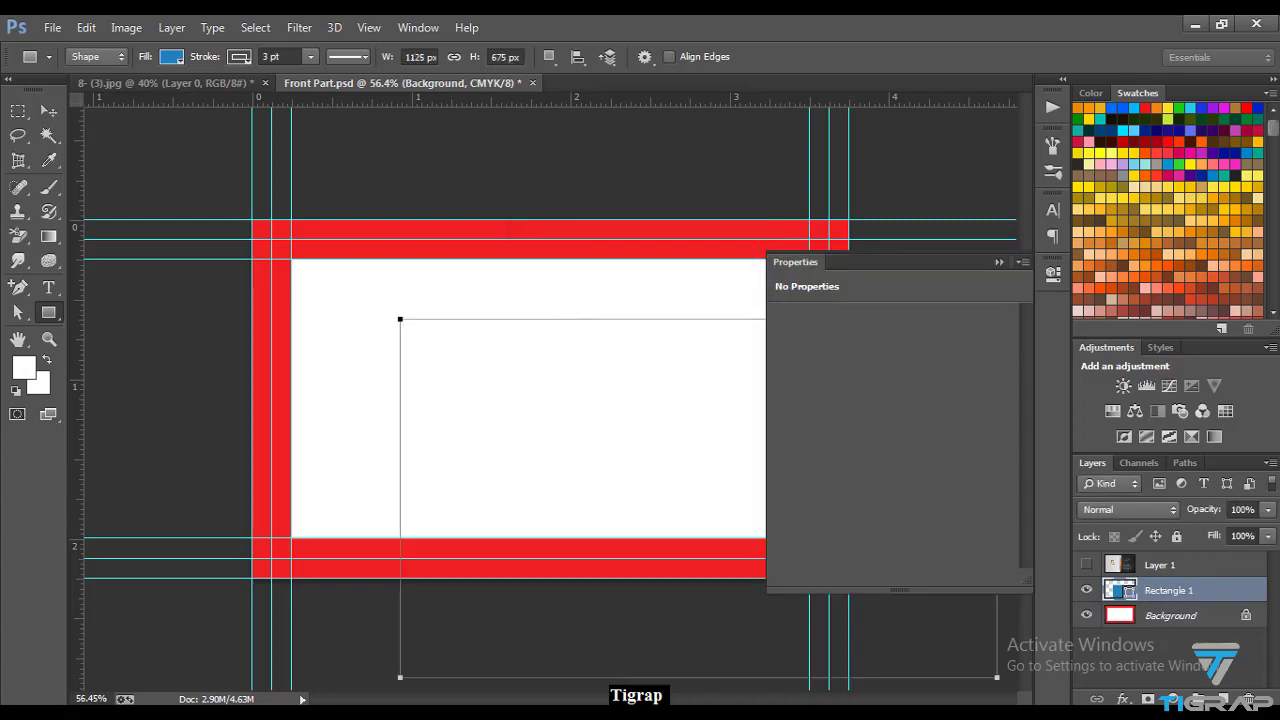
# Step: Move the blue rectangle to cover the whole card and delete the Background layer
pyautogui.press('v')
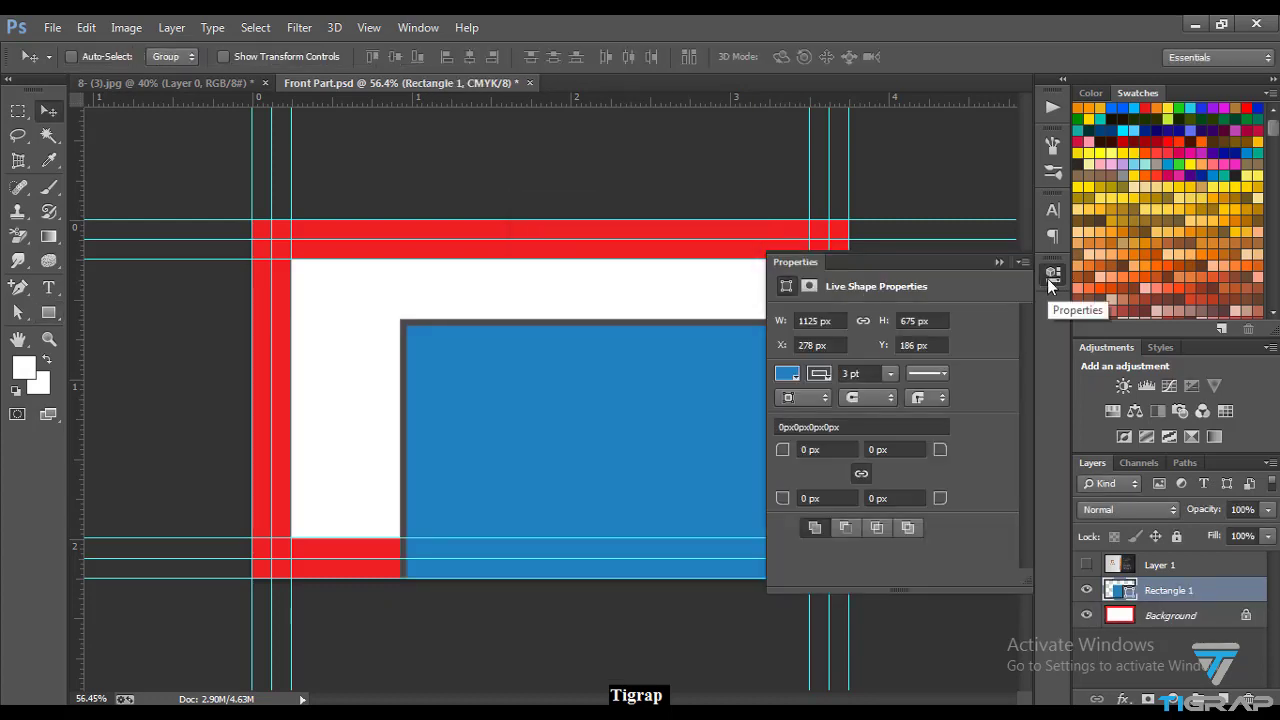
pyautogui.click(1054, 276)
pyautogui.moveTo(496, 356); pyautogui.dragTo(362, 271)
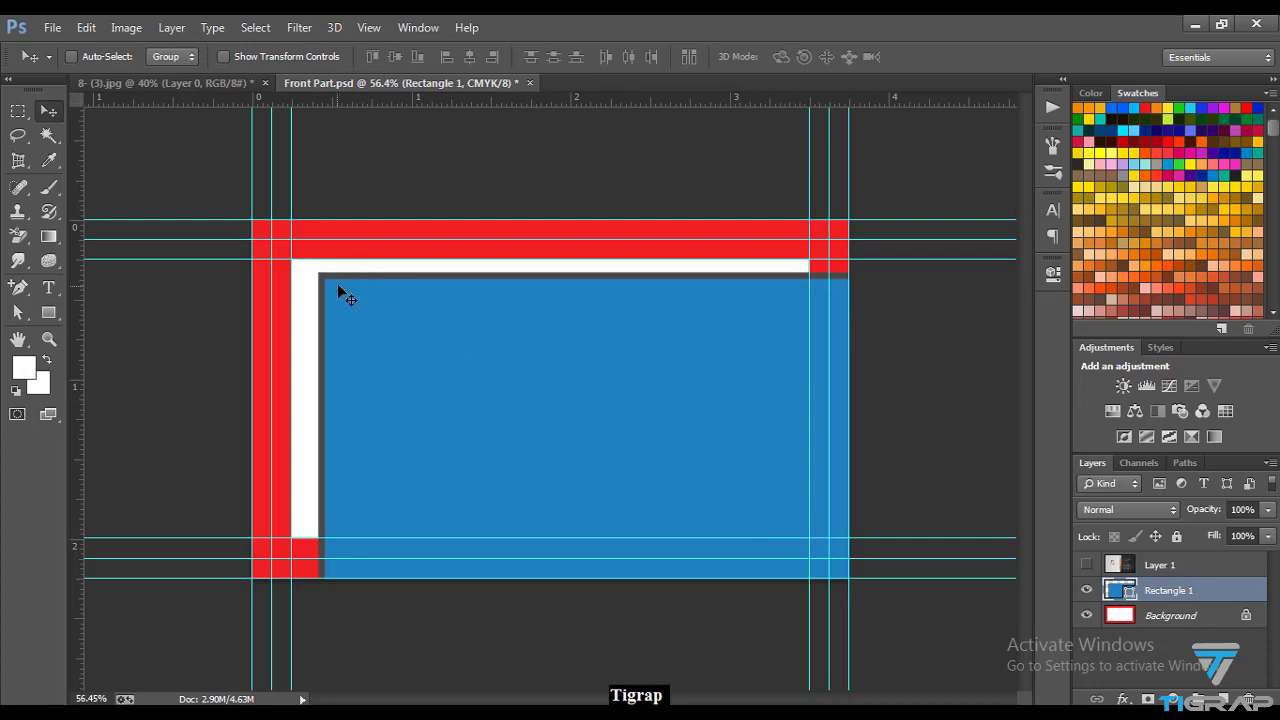
pyautogui.click(47, 312)
pyautogui.click(172, 57)
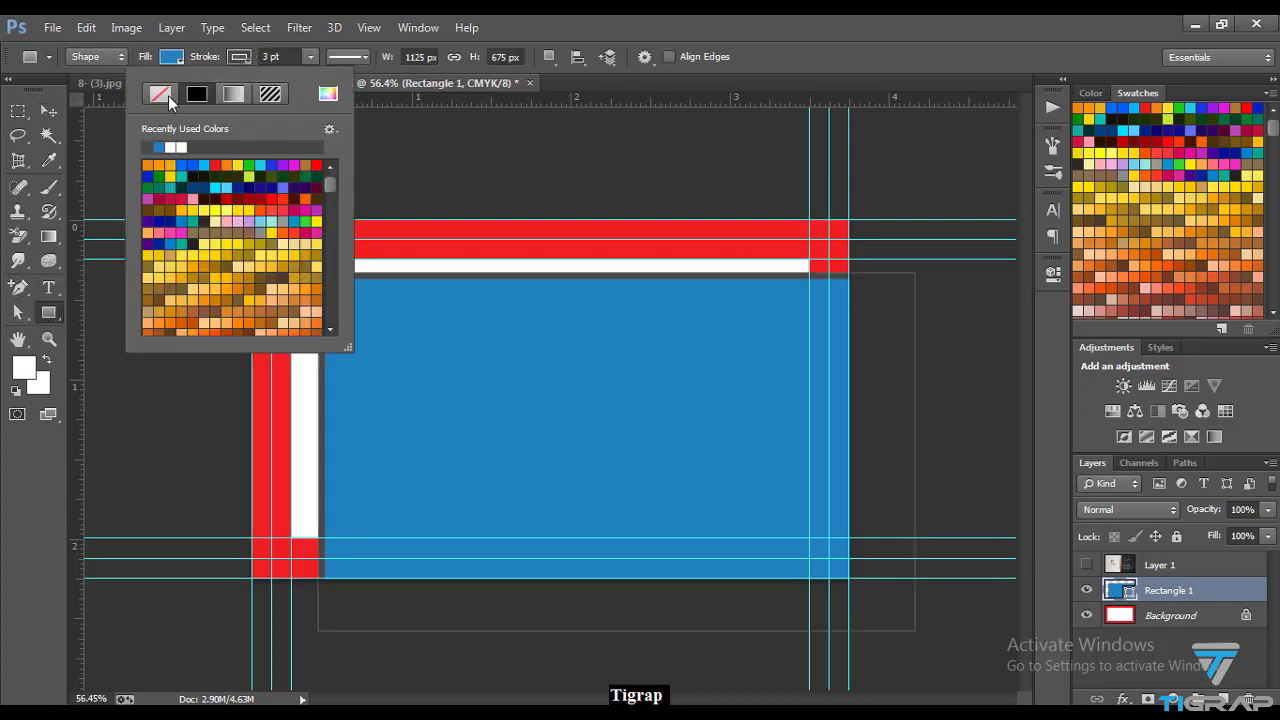
pyautogui.click(38, 110)
pyautogui.moveTo(663, 406)
pyautogui.mouseDown()
pyautogui.moveTo(567, 359)
pyautogui.moveTo(595, 359)
pyautogui.mouseUp()
pyautogui.click(1168, 615)
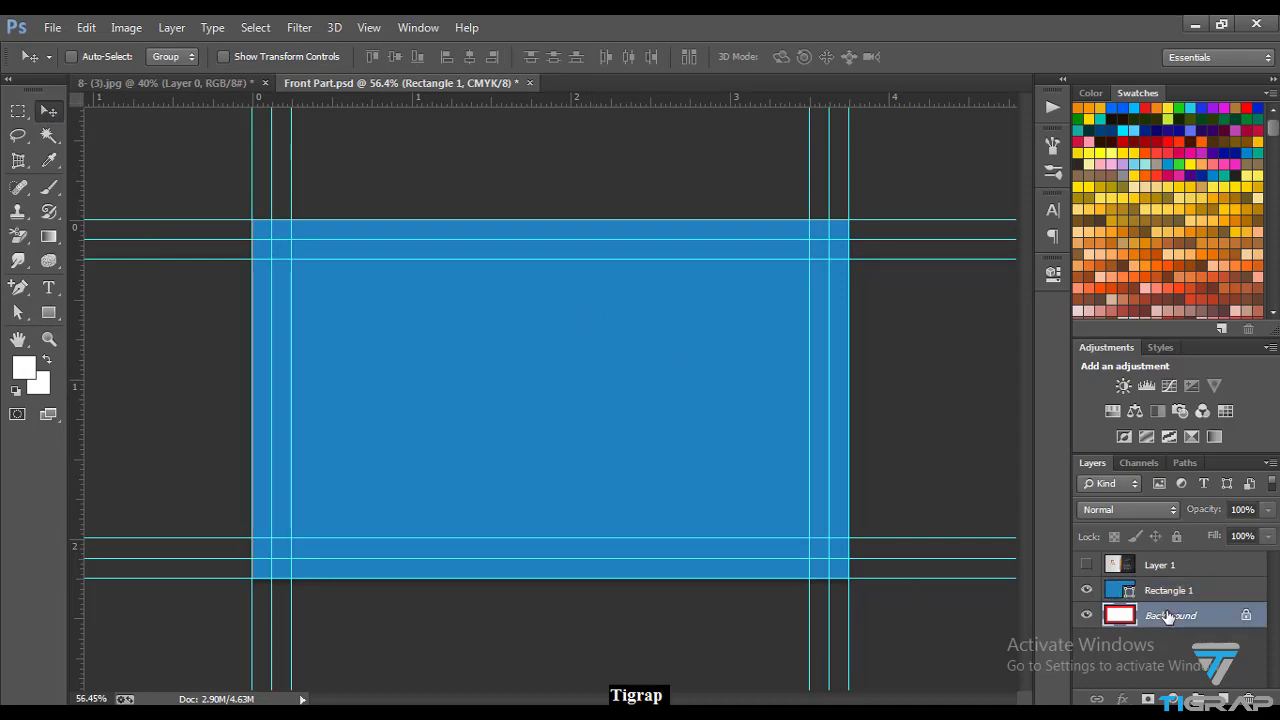
pyautogui.press('Delete')
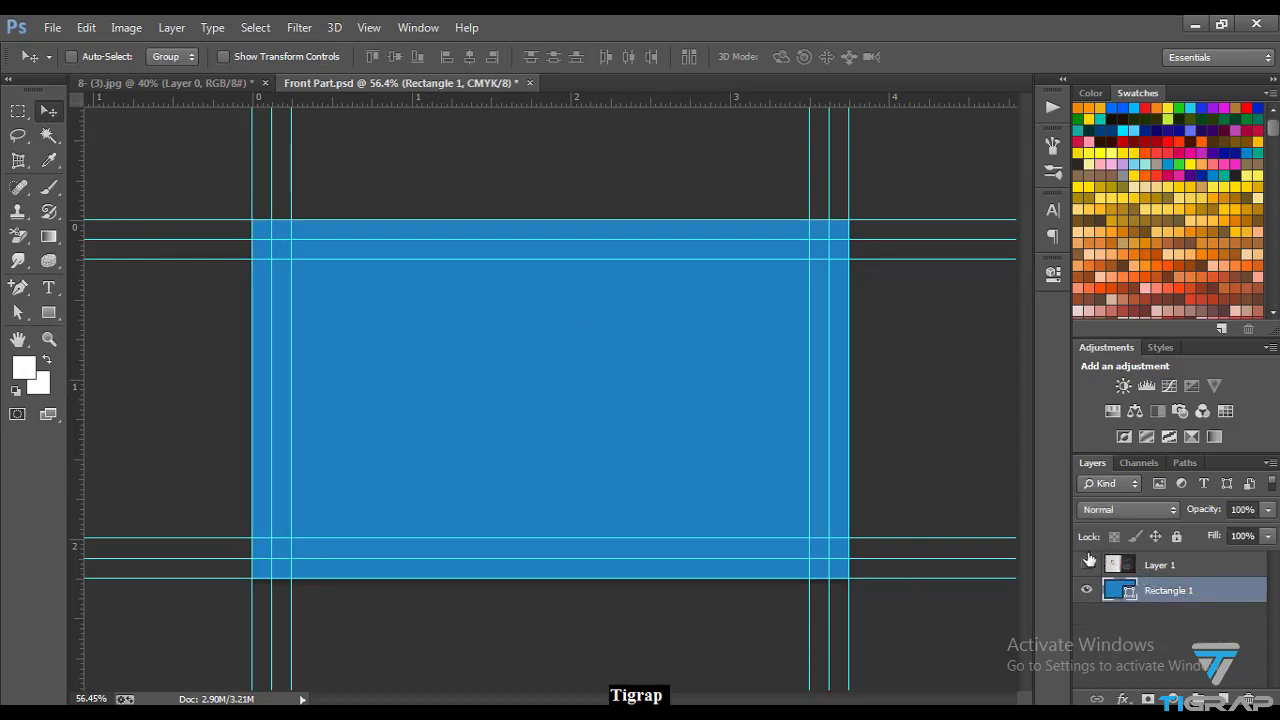
pyautogui.click(1086, 564)
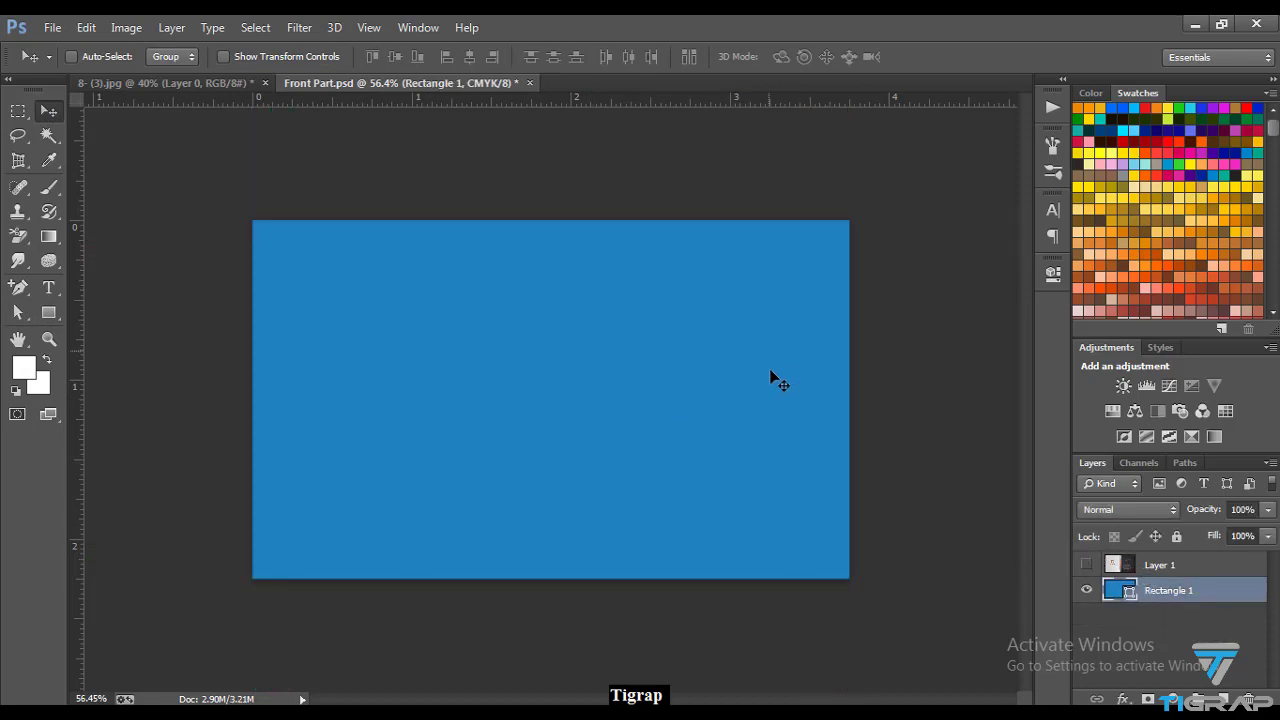
# Step: Show the reference card layer and select the base rectangle, Rectangle 1
pyautogui.click(1088, 564)
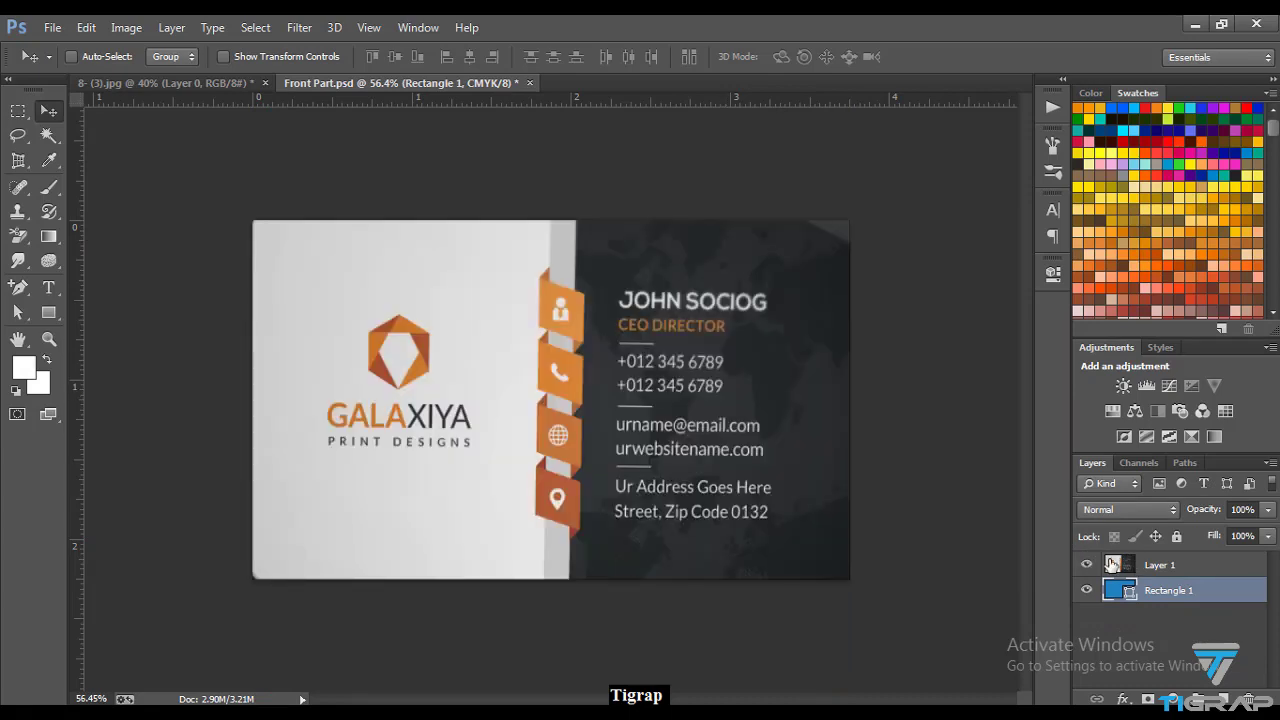
pyautogui.click(1147, 567)
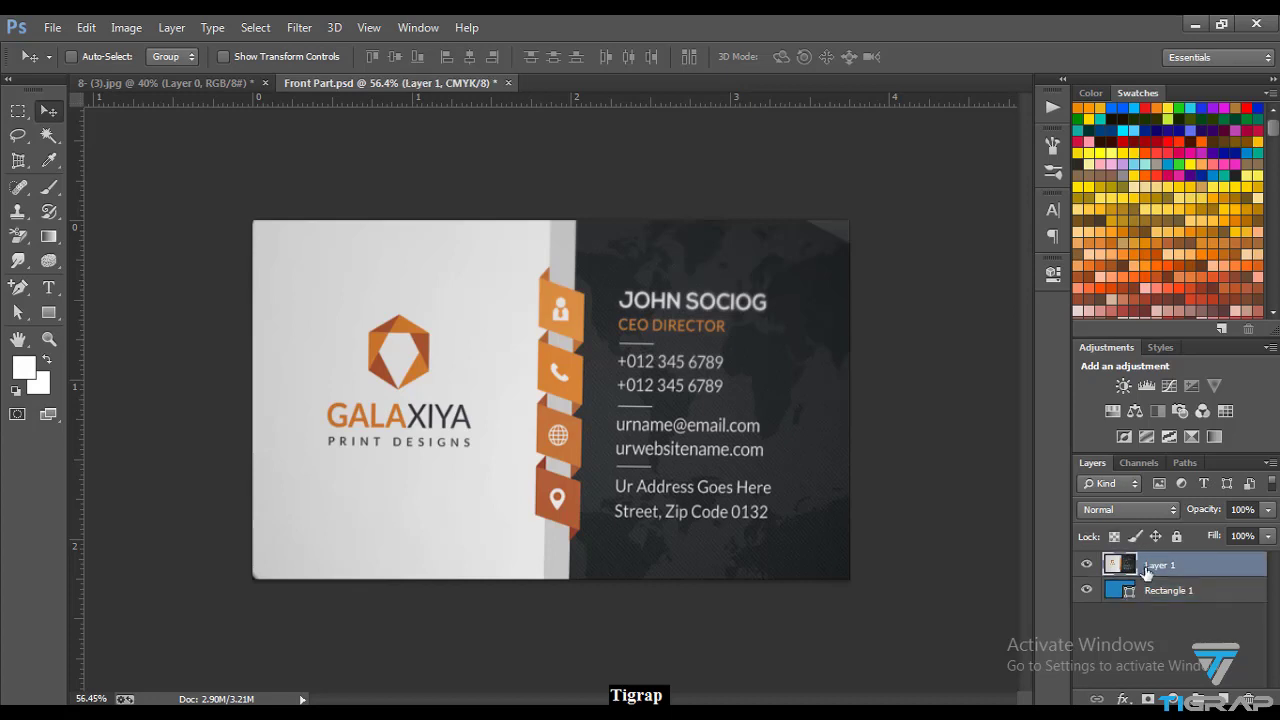
pyautogui.click(1153, 591)
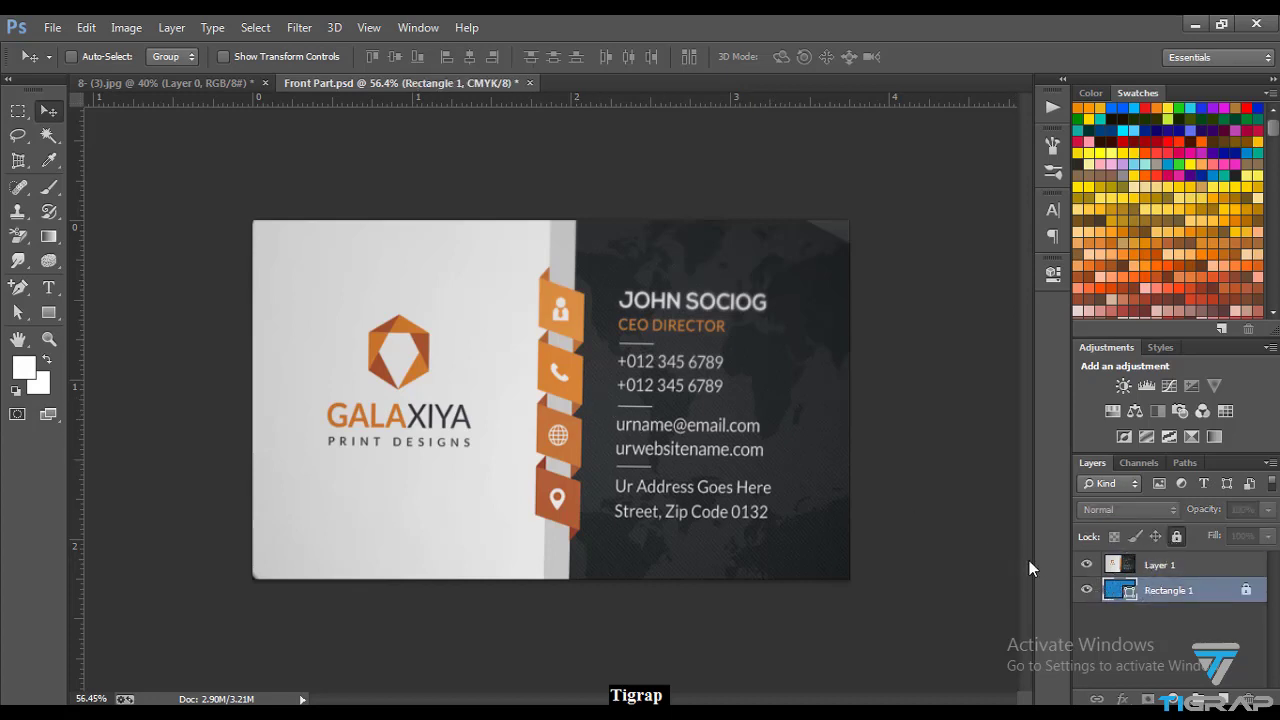
pyautogui.click(1087, 591)
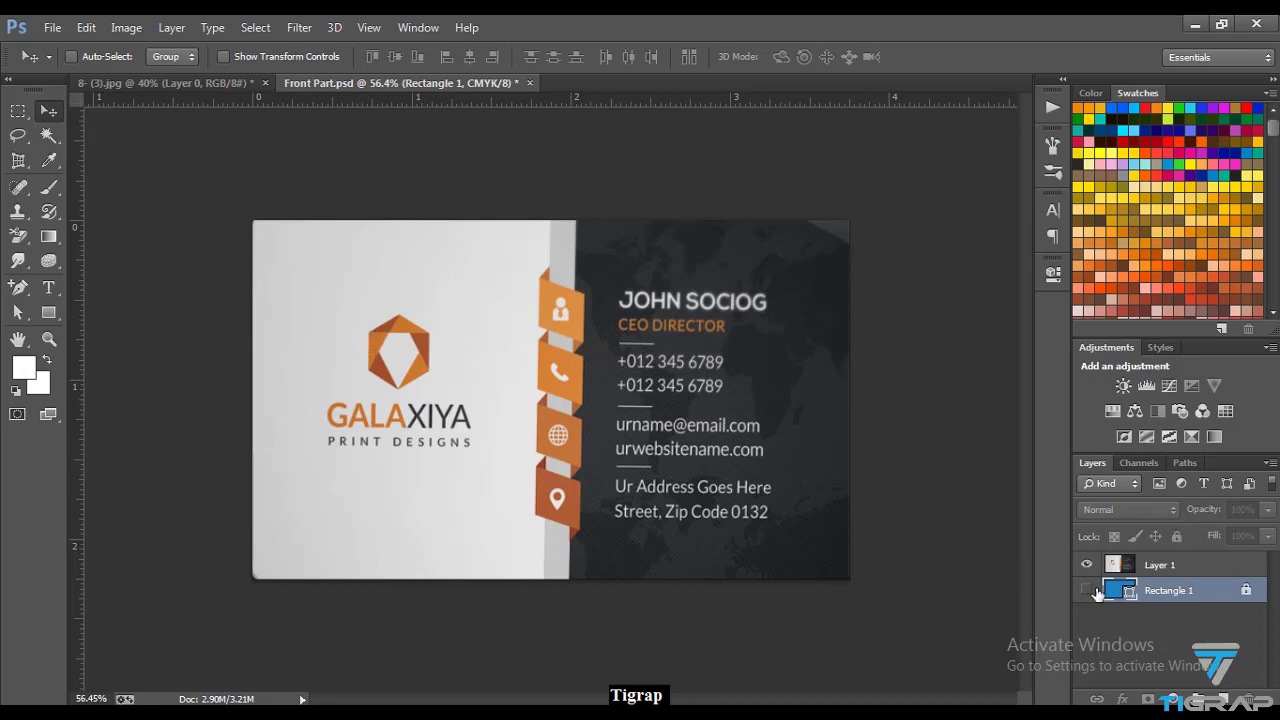
pyautogui.click(1087, 591)
# Step: Fill Rectangle 1 with the card's light grey #d7d7d7 and lock the layer
pyautogui.doubleClick(1118, 590)
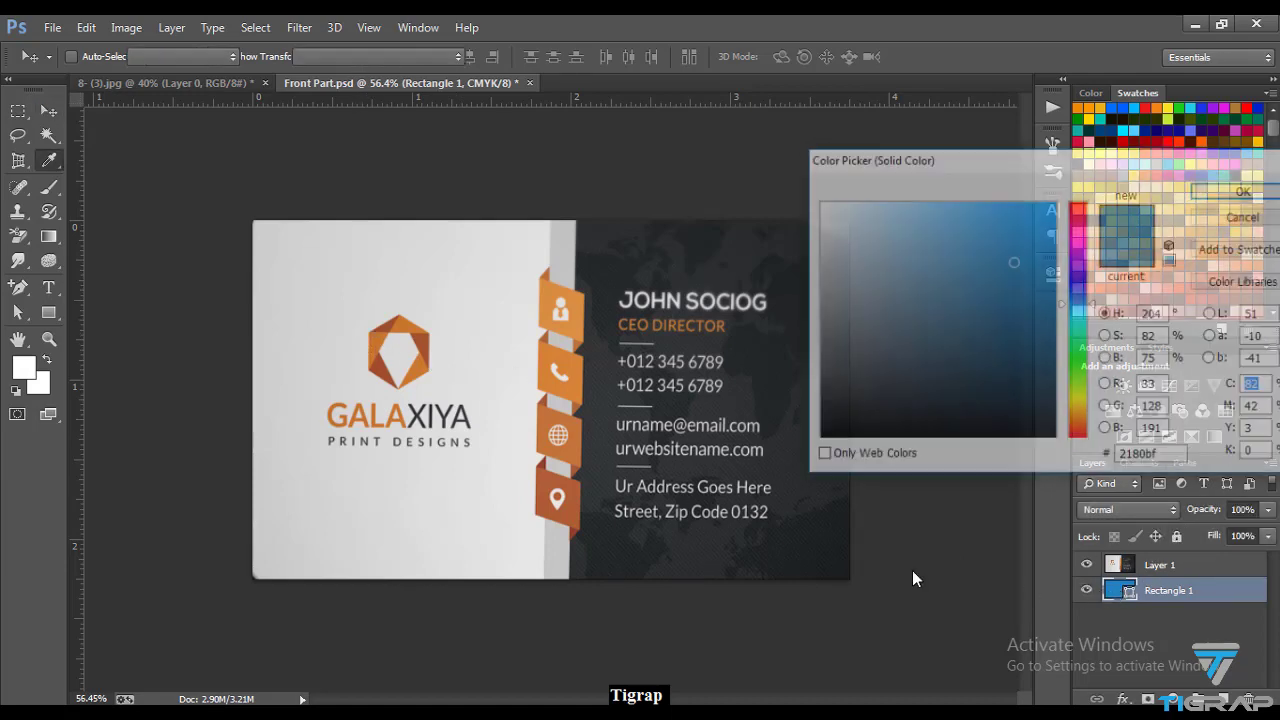
pyautogui.click(378, 532)
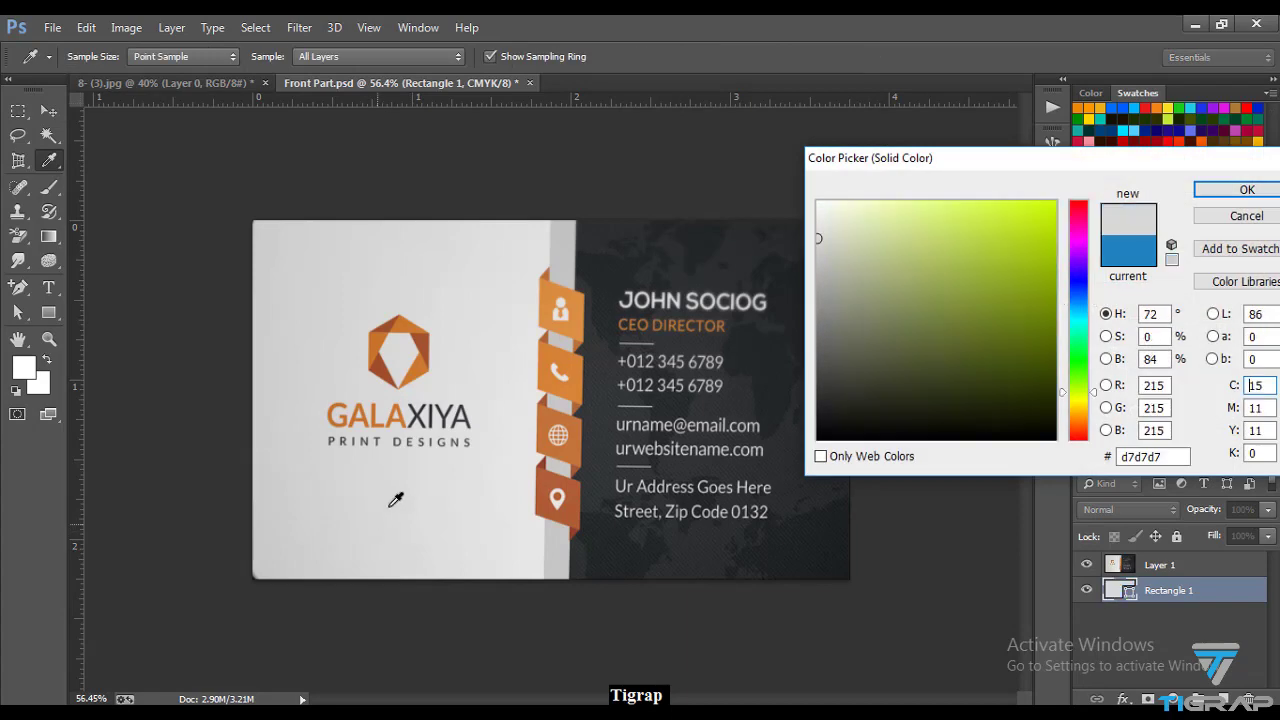
pyautogui.click(1236, 189)
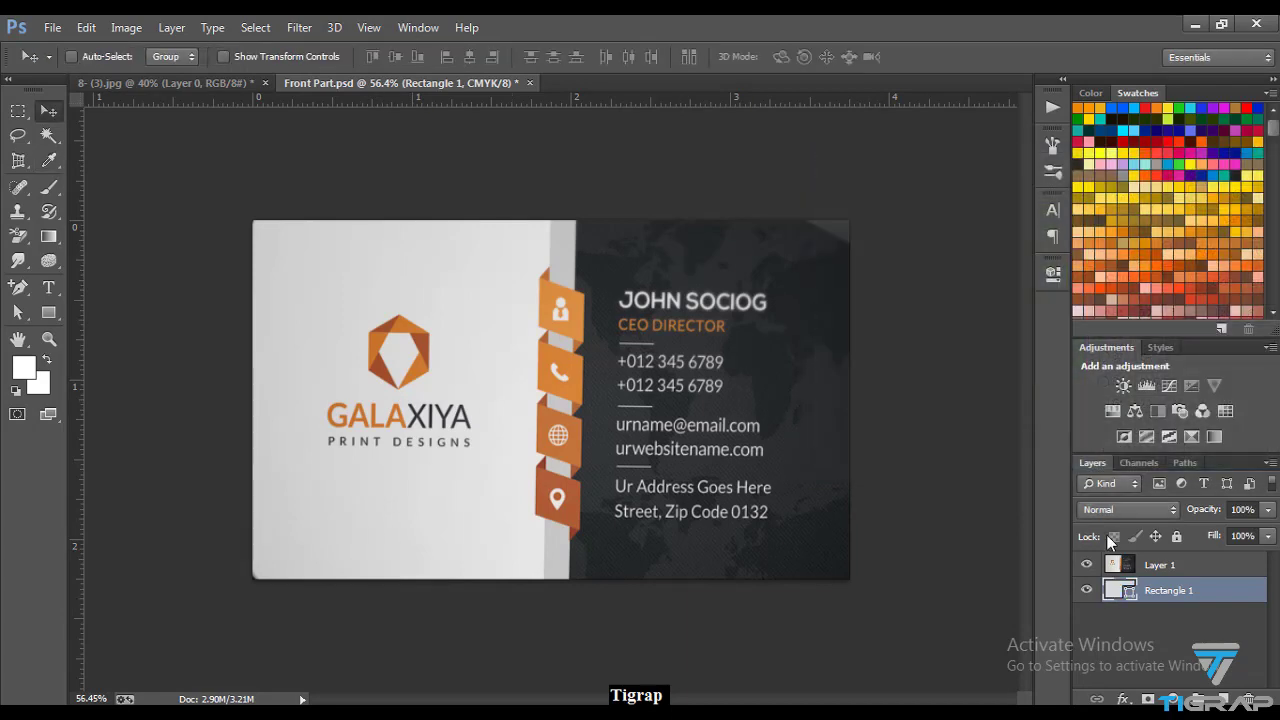
pyautogui.click(1176, 537)
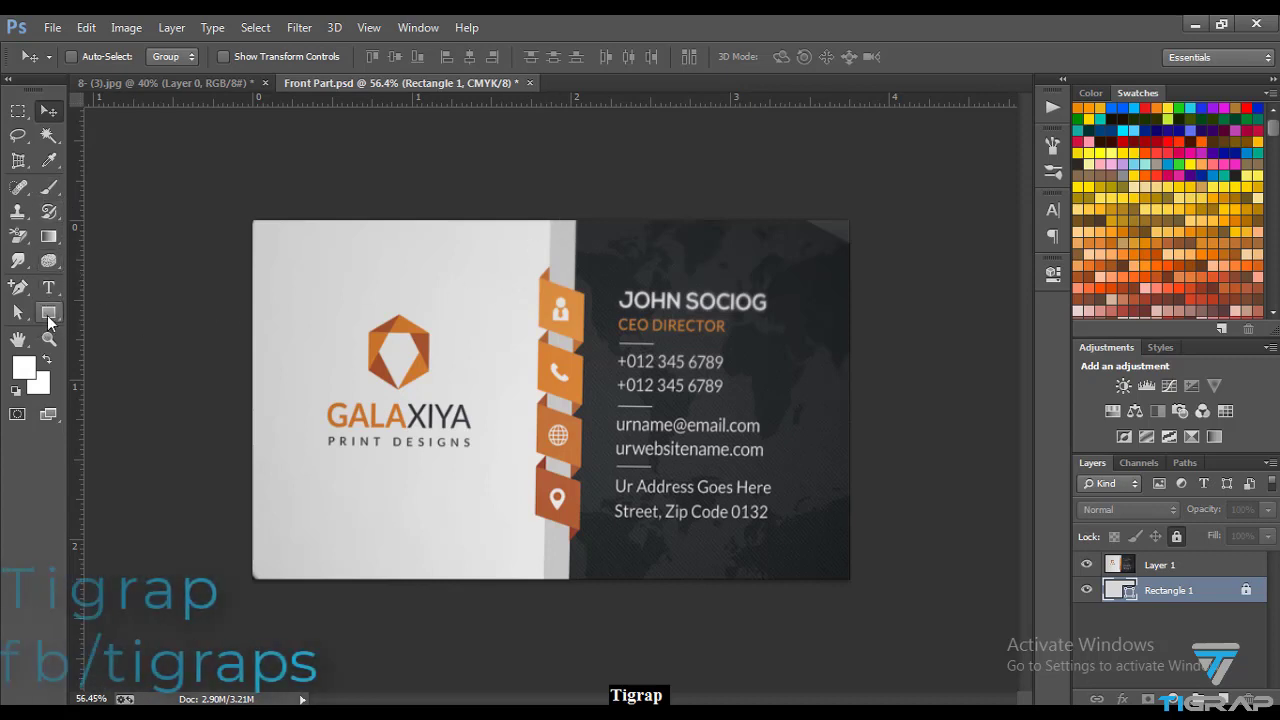
# Step: Draw a small rectangle at the card's top edge and move it above Layer 1
pyautogui.press('u')
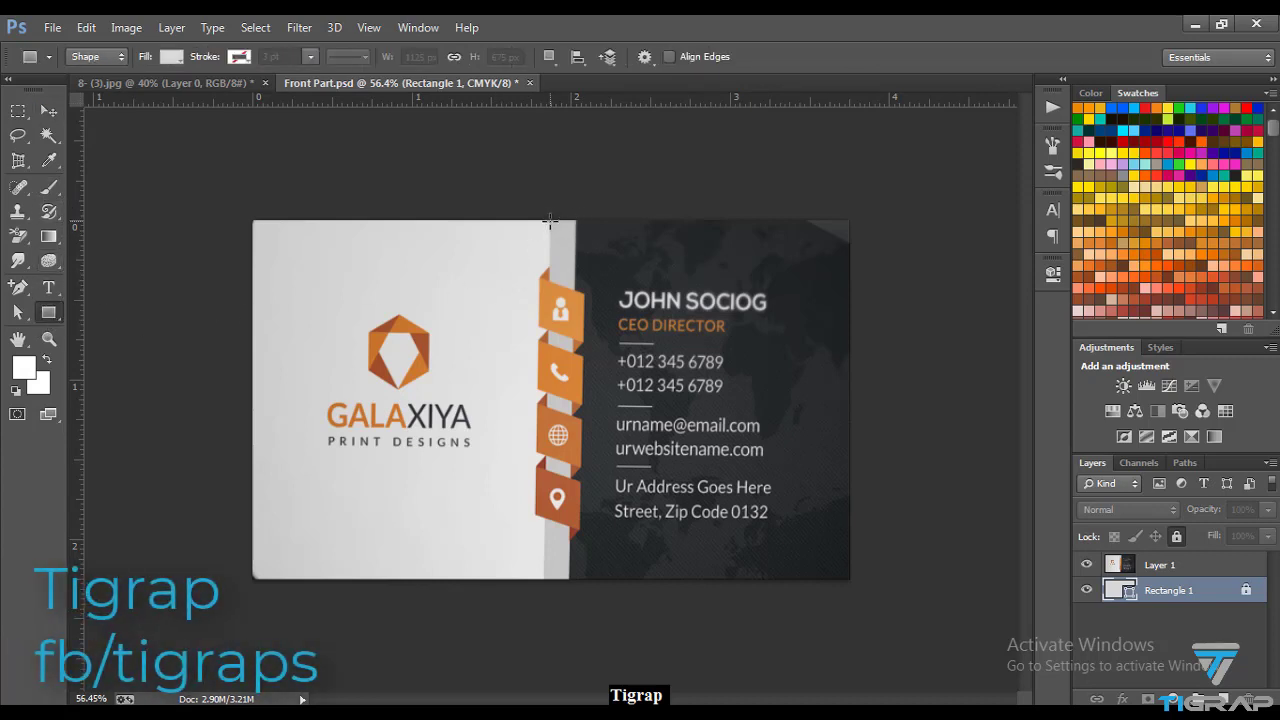
pyautogui.moveTo(549, 220); pyautogui.dragTo(578, 236)
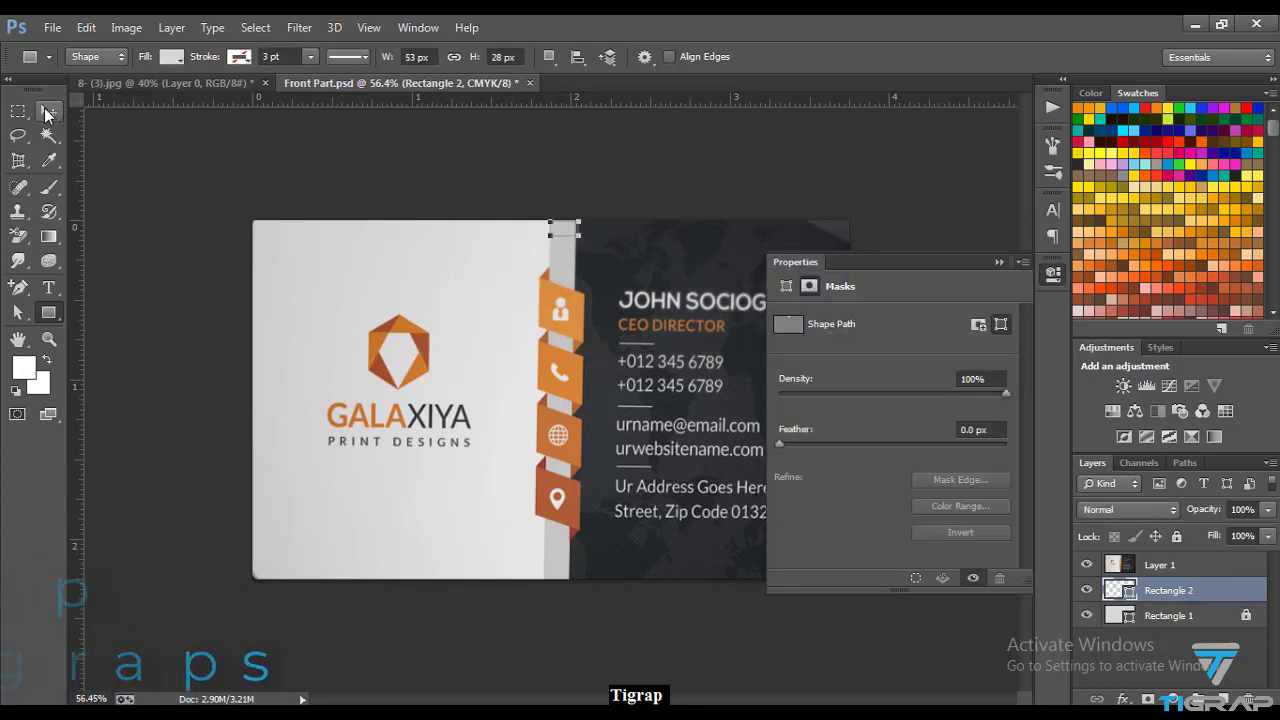
pyautogui.click(43, 113)
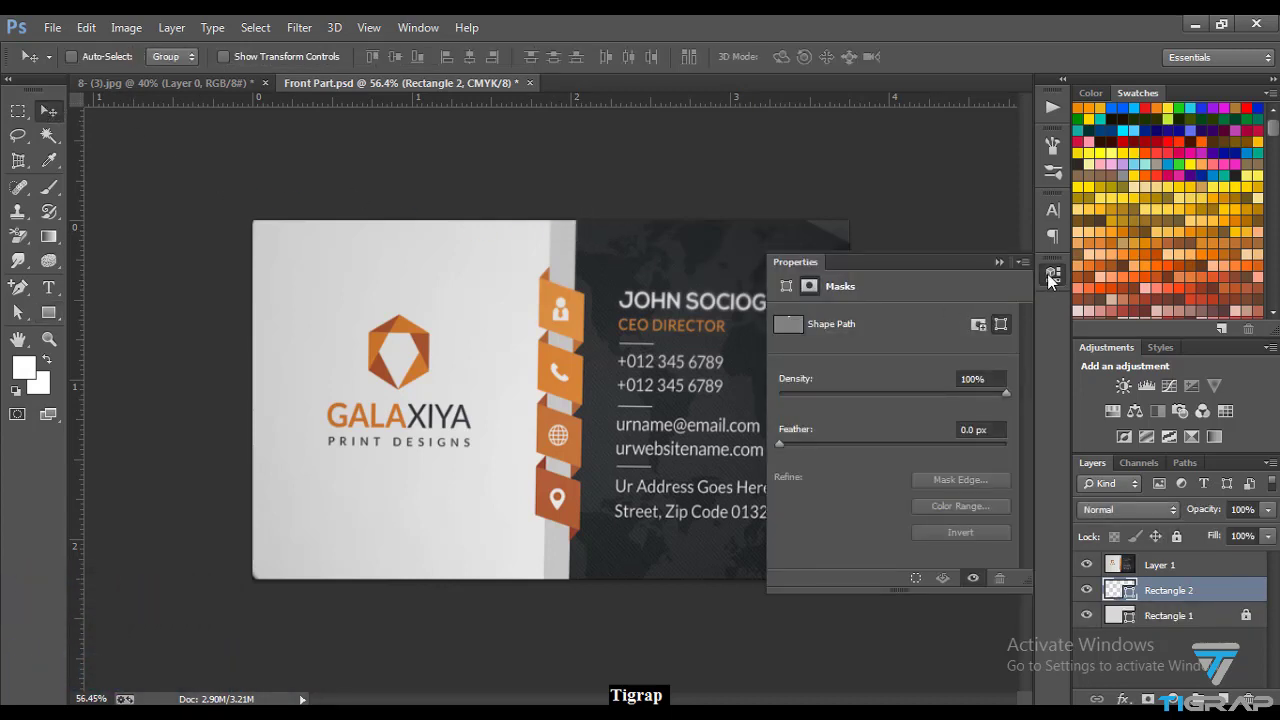
pyautogui.click(1052, 274)
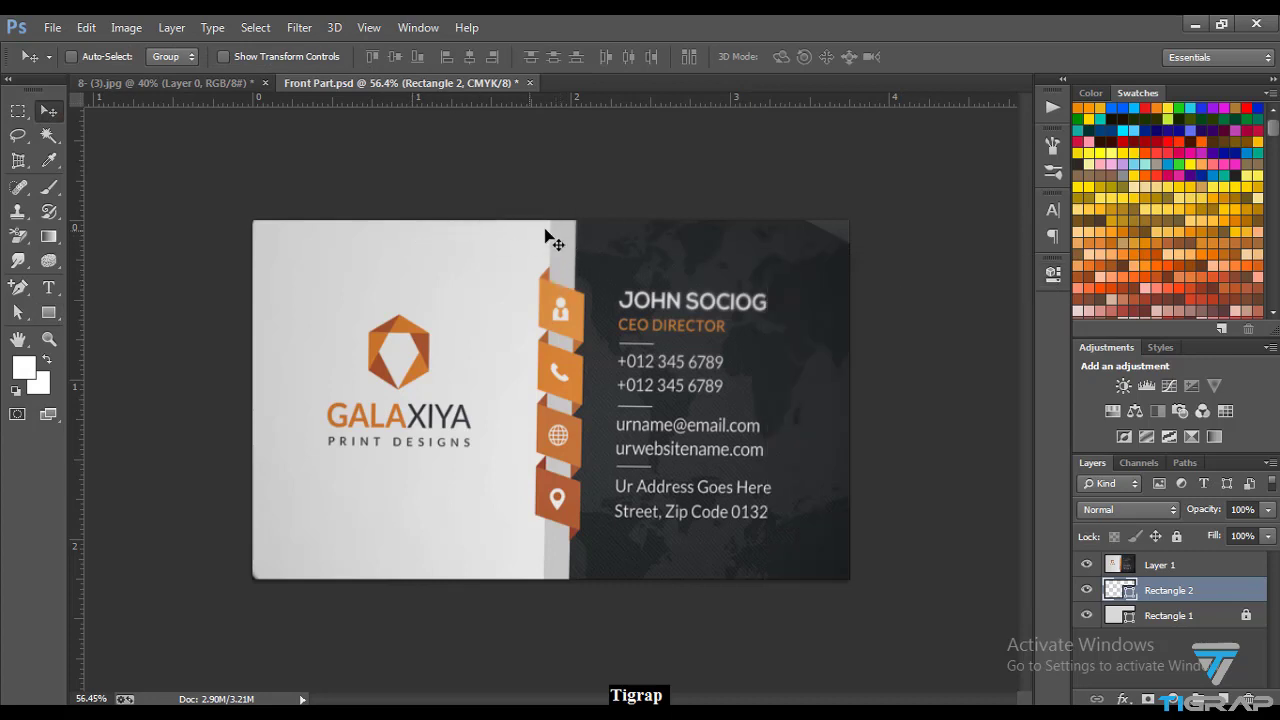
pyautogui.moveTo(544, 229)
pyautogui.mouseDown()
pyautogui.moveTo(476, 229)
pyautogui.moveTo(560, 217)
pyautogui.mouseUp()
pyautogui.hotkey('ctrl', ']')
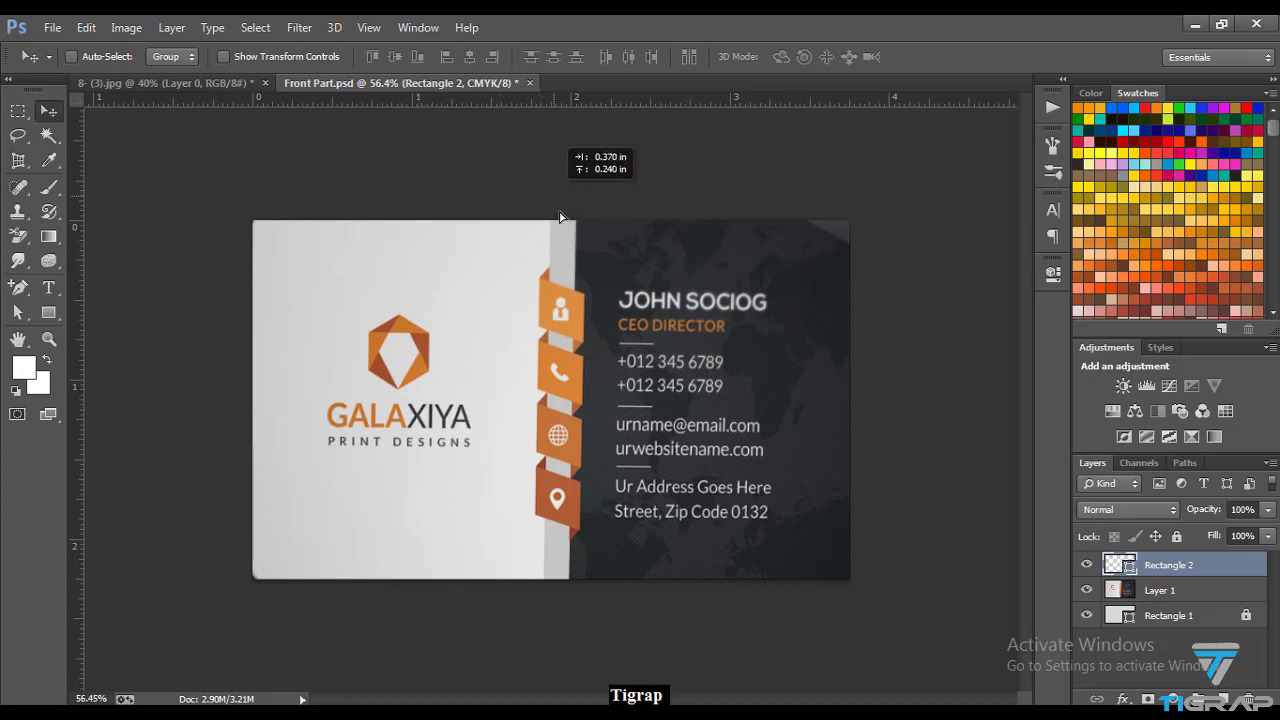
pyautogui.moveTo(560, 217); pyautogui.dragTo(567, 216)
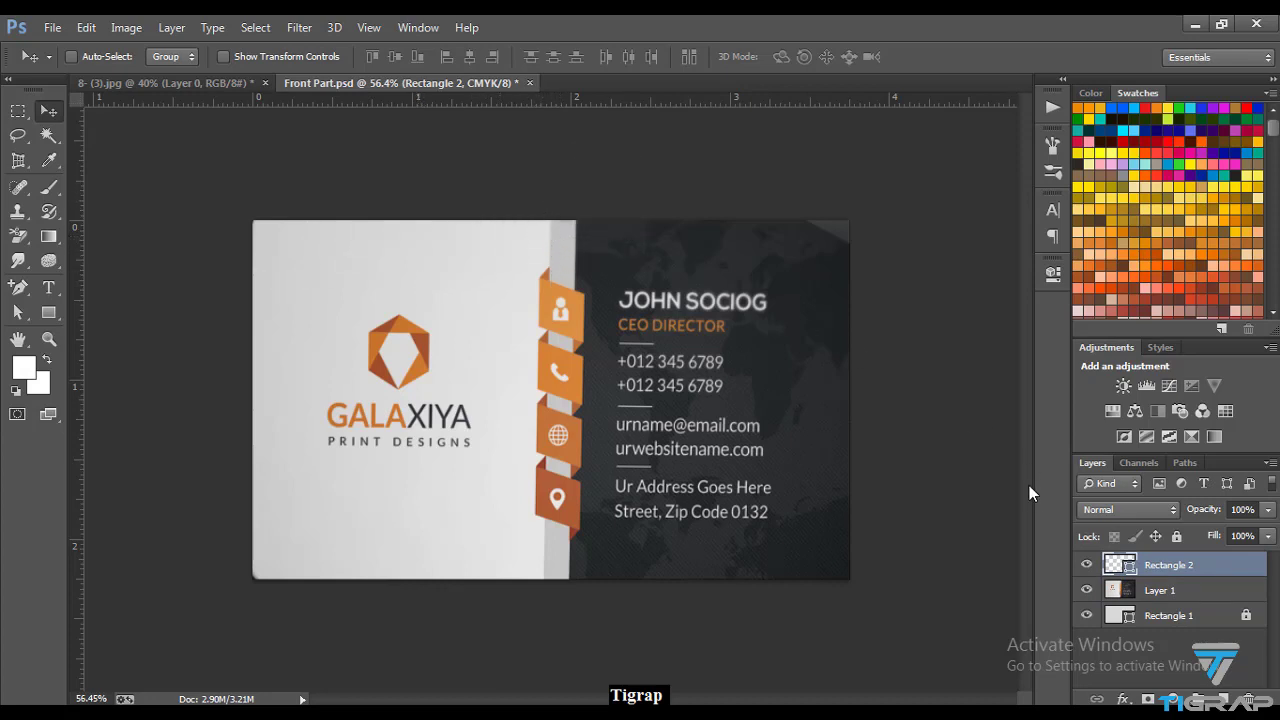
# Step: Fill Rectangle 2 with dark grey sampled from the card and align it to the top edge
pyautogui.doubleClick(1118, 564)
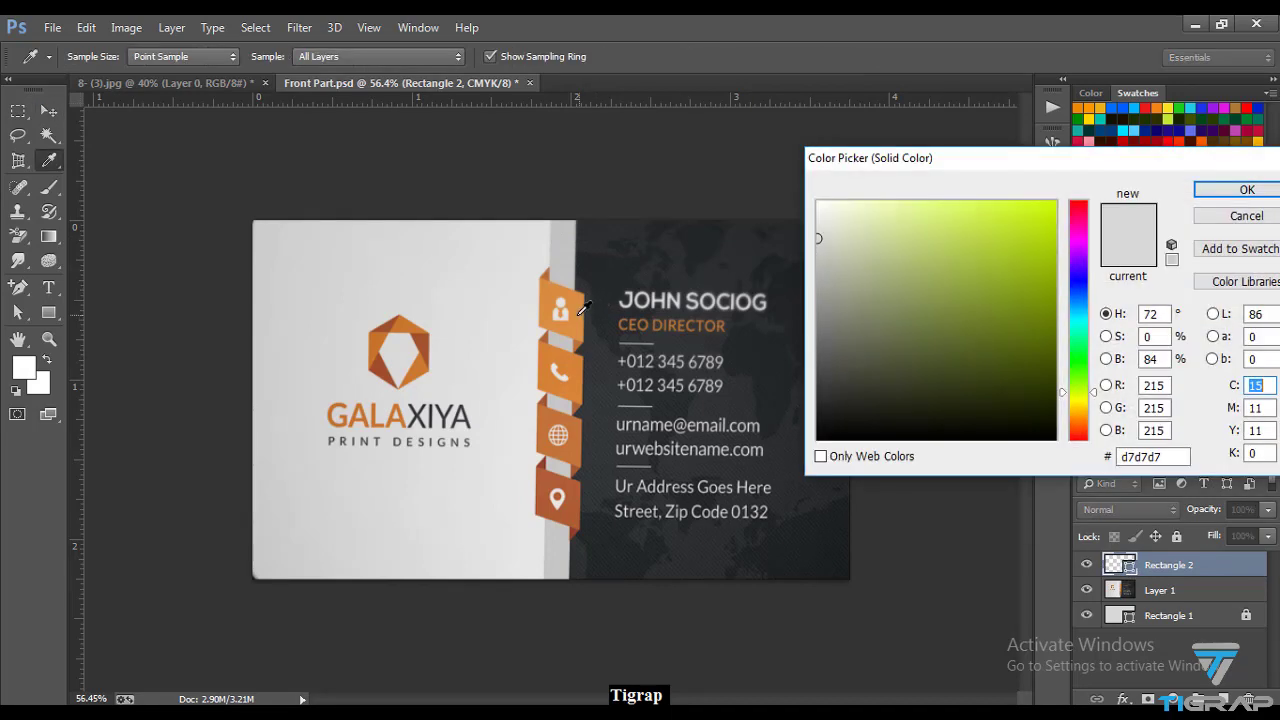
pyautogui.click(625, 300)
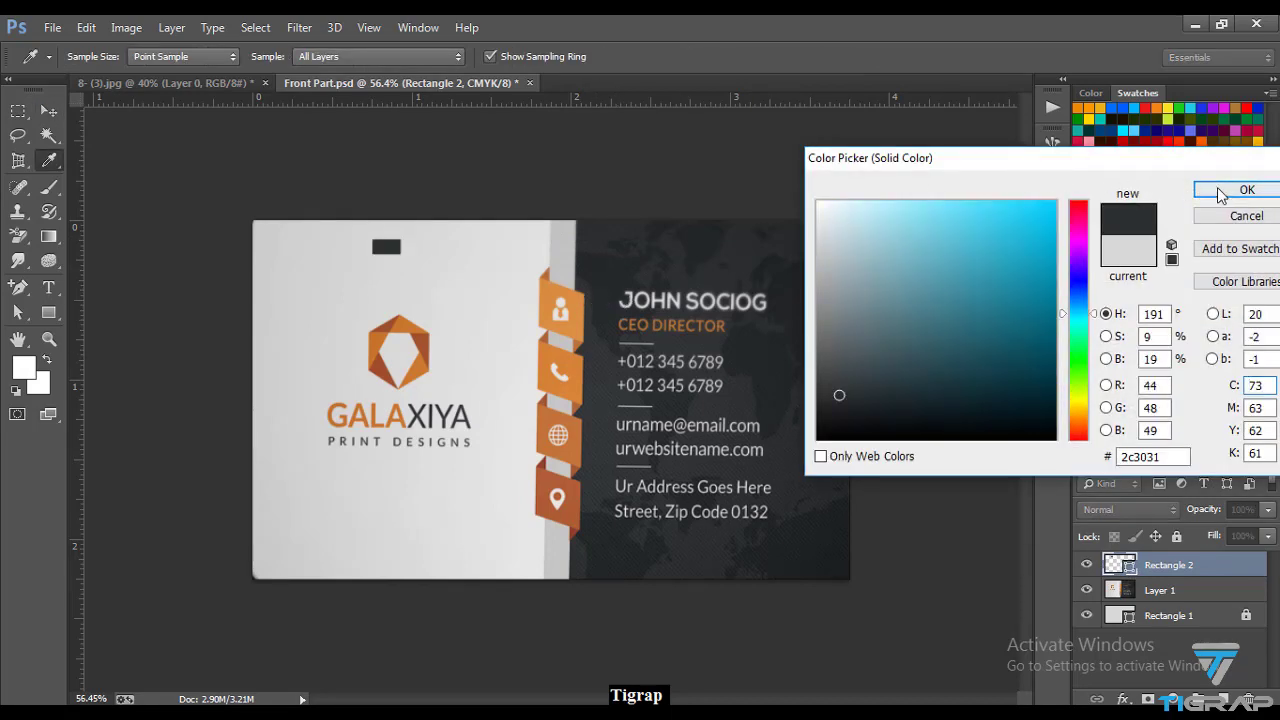
pyautogui.click(1247, 190)
pyautogui.click(50, 110)
pyautogui.moveTo(387, 250); pyautogui.dragTo(384, 233)
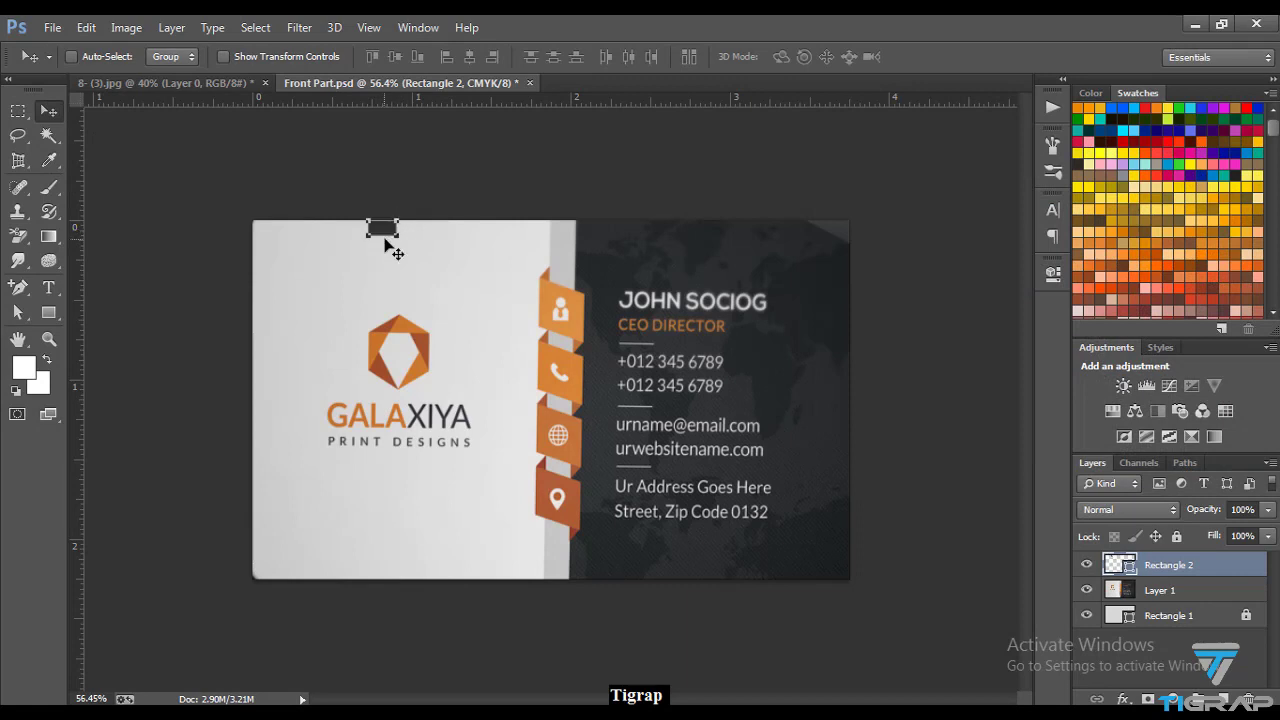
# Step: Stretch the dark Rectangle 2 with Free Transform to the card's full 2.25-inch height
pyautogui.click(243, 57)
pyautogui.hotkey('ctrl', 't')
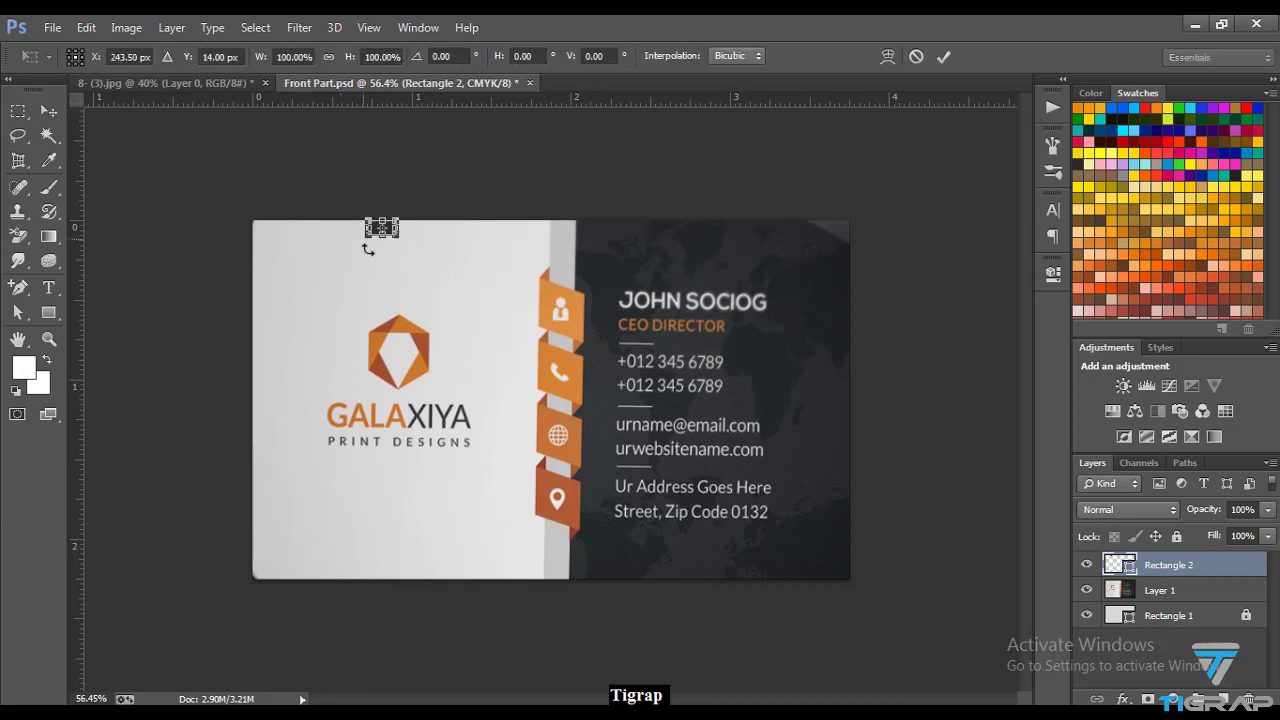
pyautogui.hotkey('ctrl', '+')
pyautogui.moveTo(307, 164); pyautogui.dragTo(328, 655)
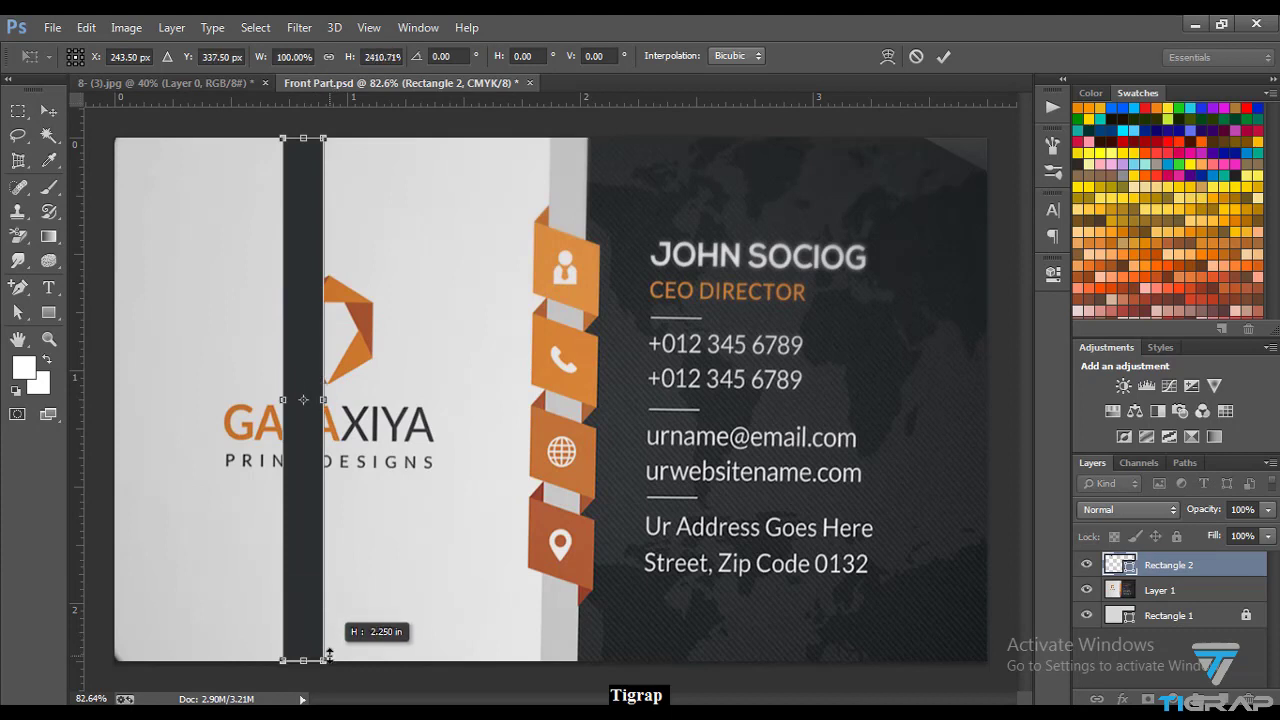
pyautogui.moveTo(329, 655); pyautogui.dragTo(329, 656)
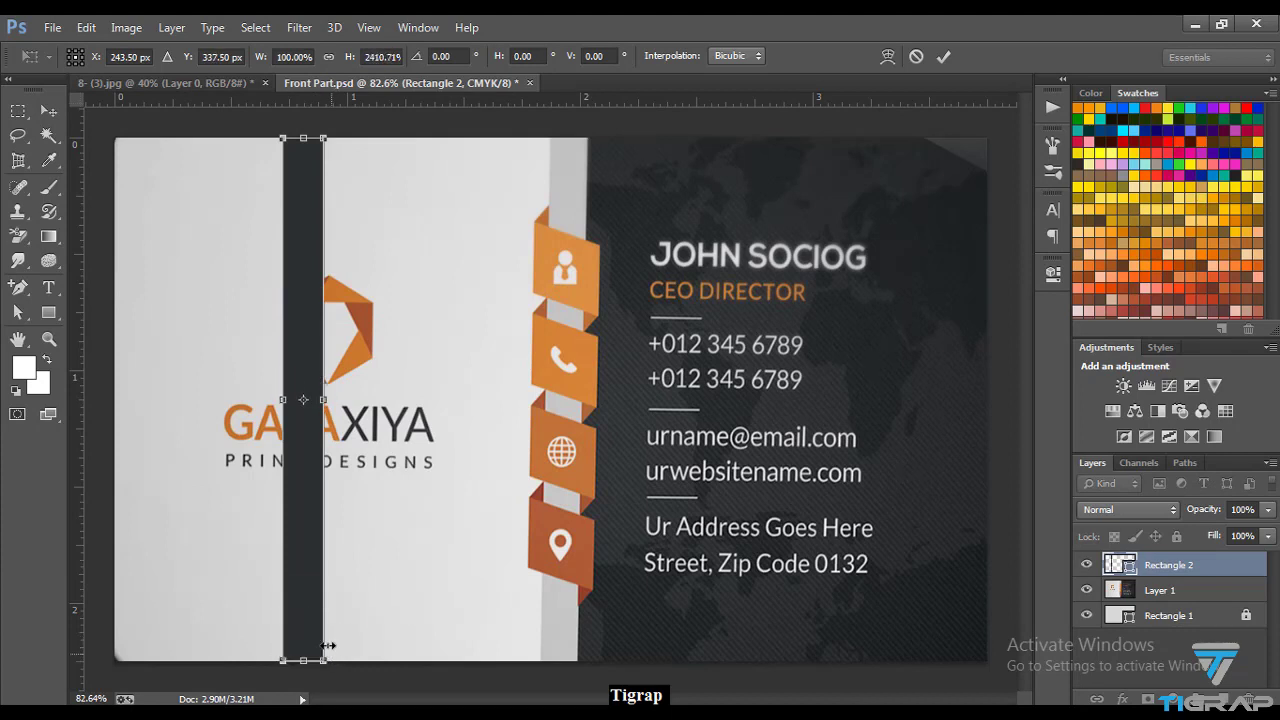
pyautogui.press('Return')
pyautogui.keyDown('alt'); pyautogui.scroll(-1, 399, 512); pyautogui.keyUp('alt')
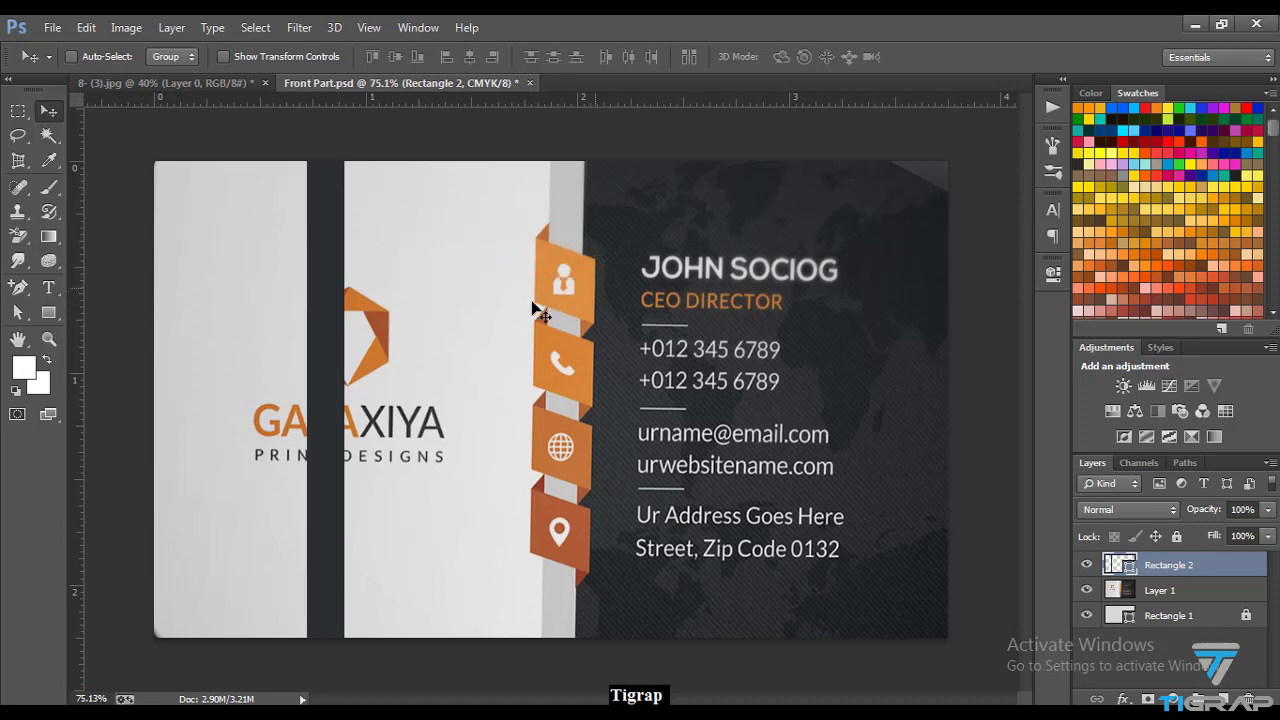
# Step: Draw Rectangle 3 across the dark bar and fill it with orange sampled from the ribbon
pyautogui.click(48, 312)
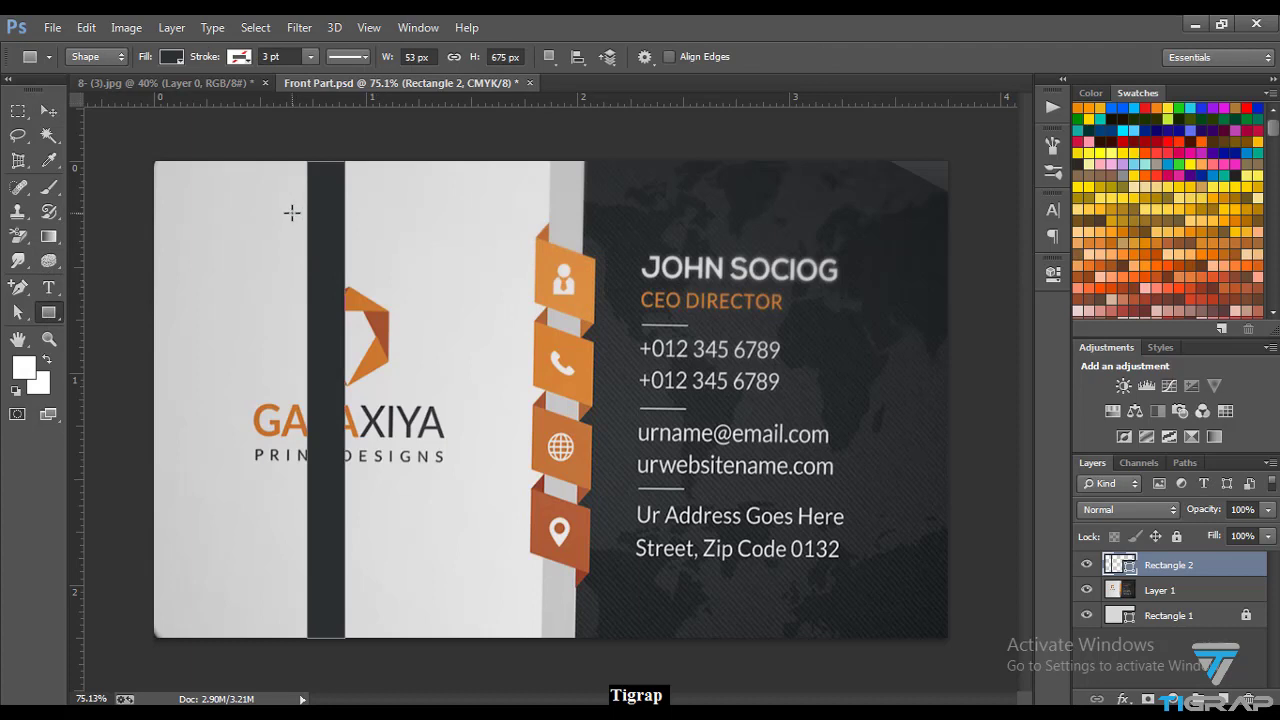
pyautogui.moveTo(283, 212); pyautogui.dragTo(381, 260)
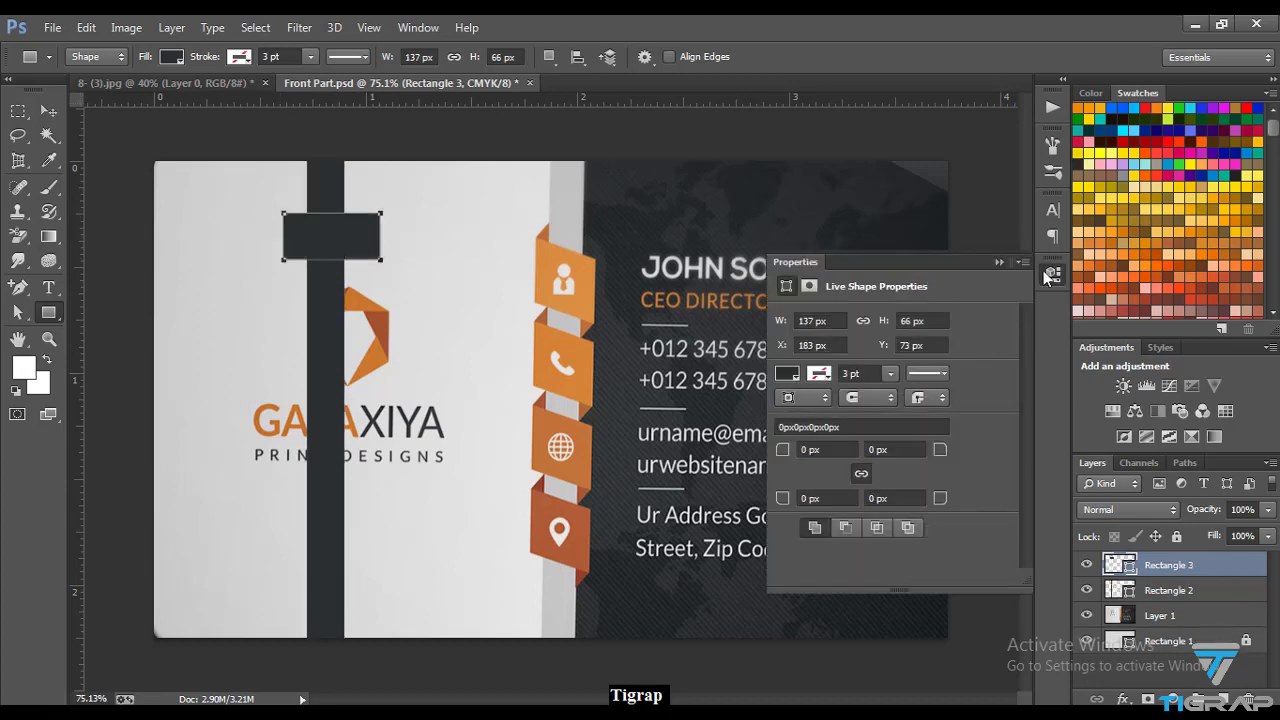
pyautogui.click(1048, 275)
pyautogui.doubleClick(1119, 565)
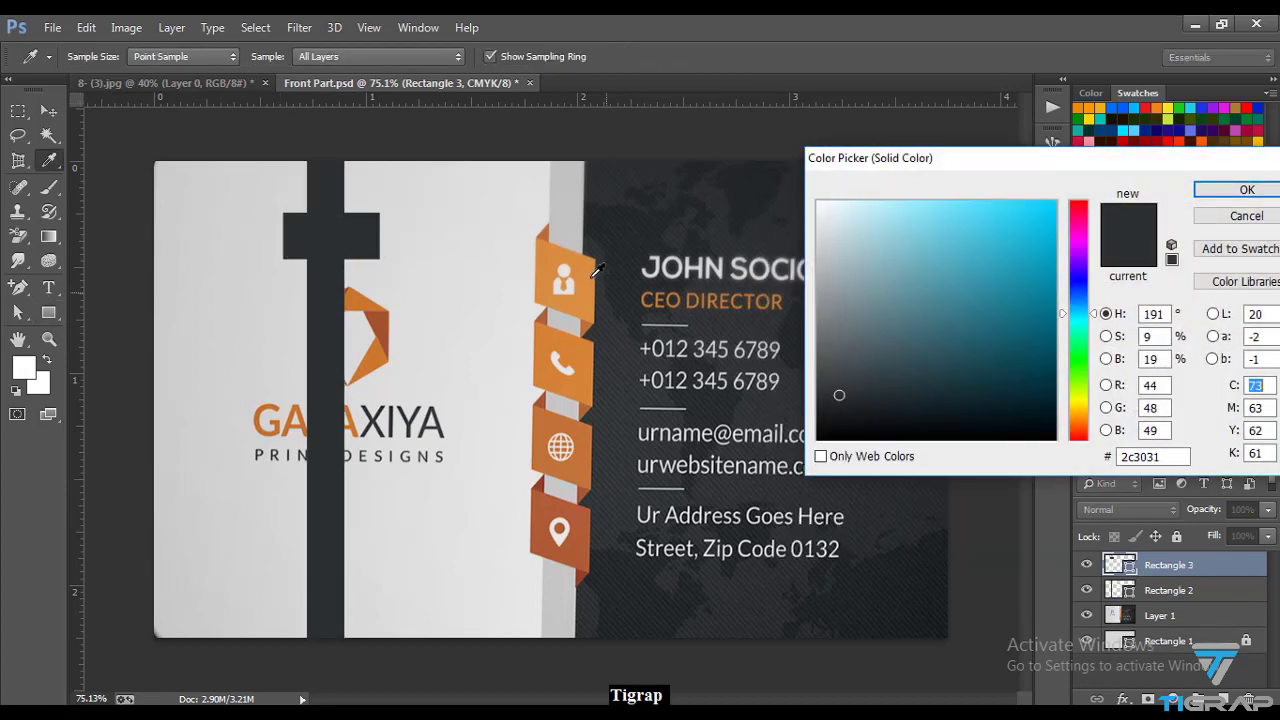
pyautogui.click(585, 283)
pyautogui.click(1237, 190)
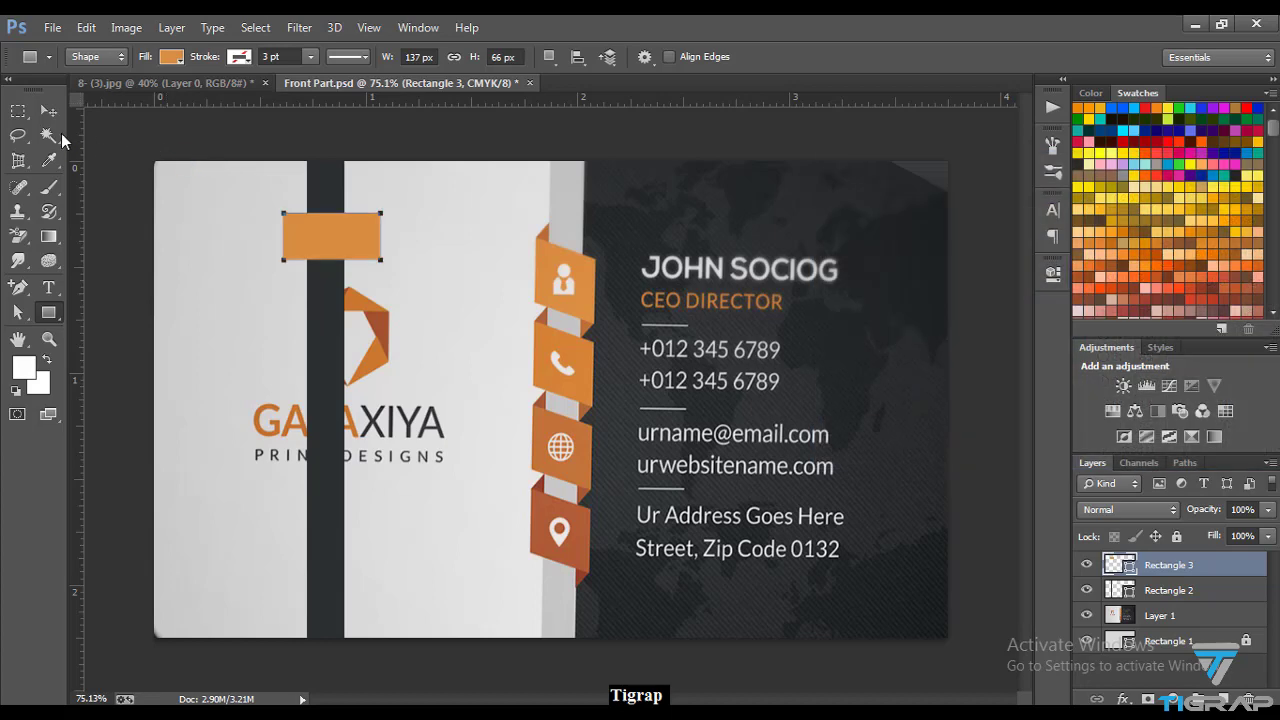
# Step: Resize the orange rectangle to a narrower, taller band over the bar
pyautogui.press('v')
pyautogui.scroll(2, 336, 207)
pyautogui.click(279, 59)
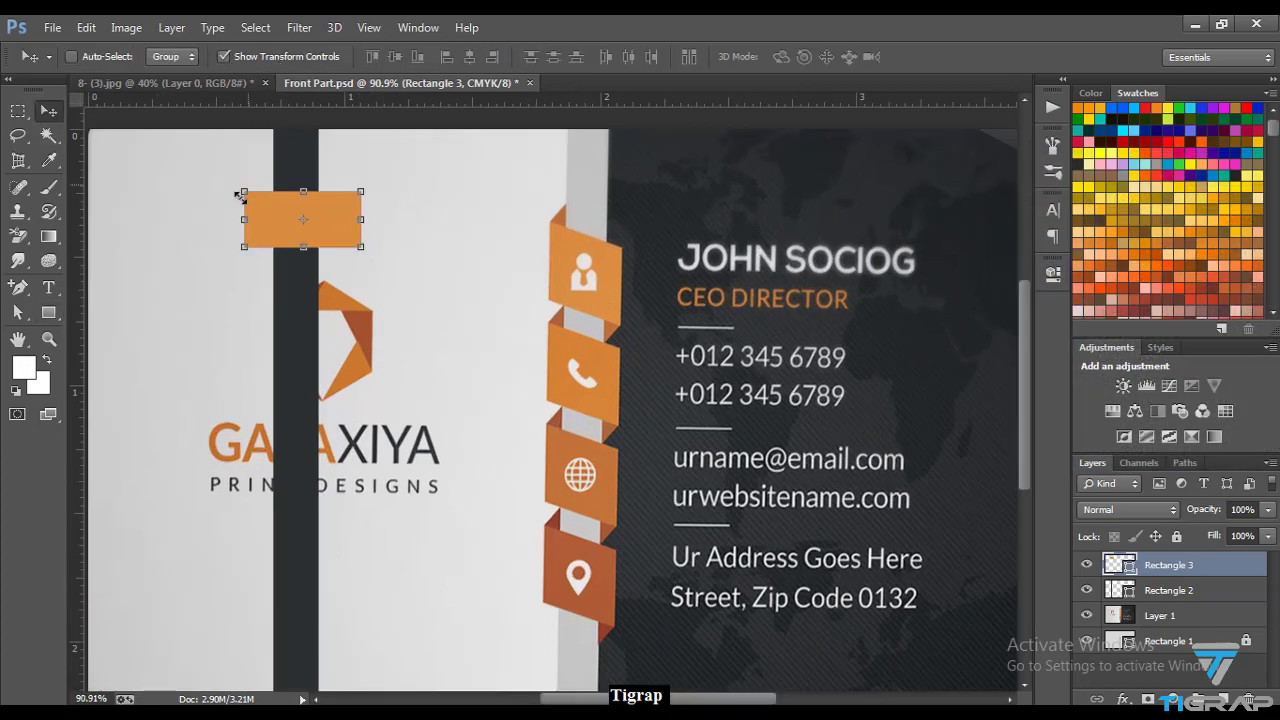
pyautogui.moveTo(244, 219); pyautogui.dragTo(254, 219)
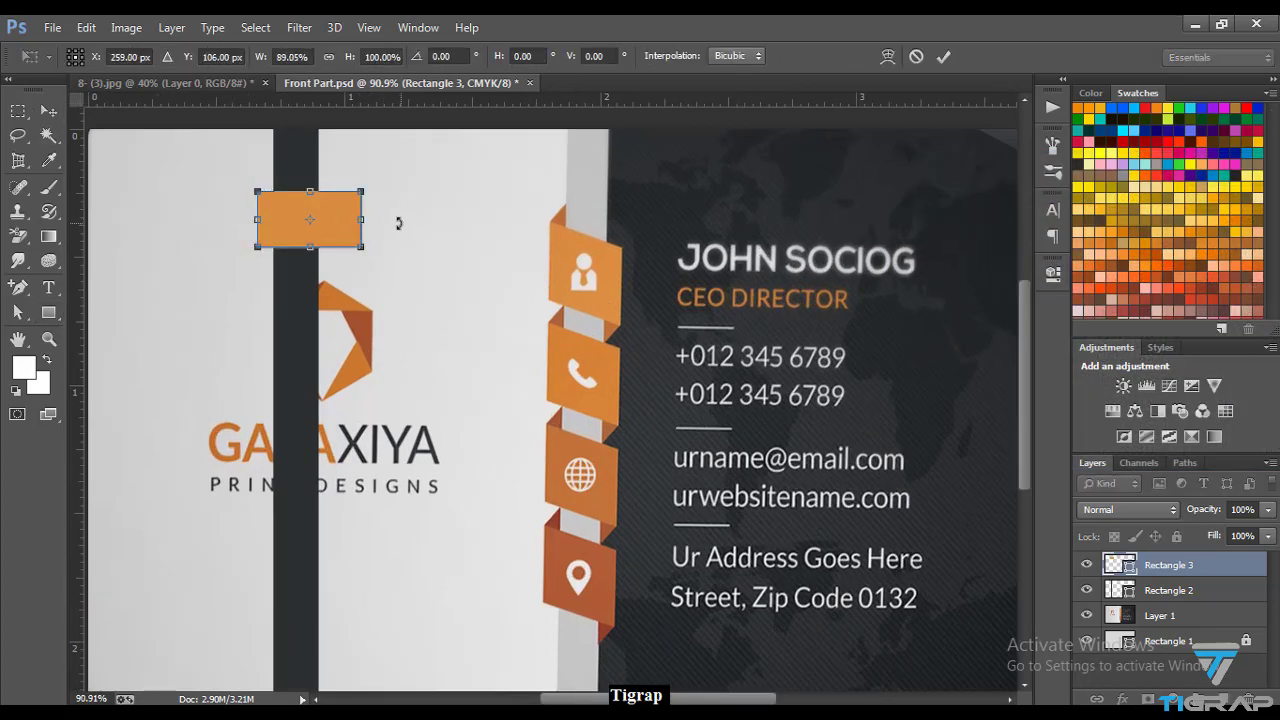
pyautogui.moveTo(363, 219)
pyautogui.mouseDown()
pyautogui.moveTo(345, 219)
pyautogui.moveTo(298, 174)
pyautogui.mouseUp()
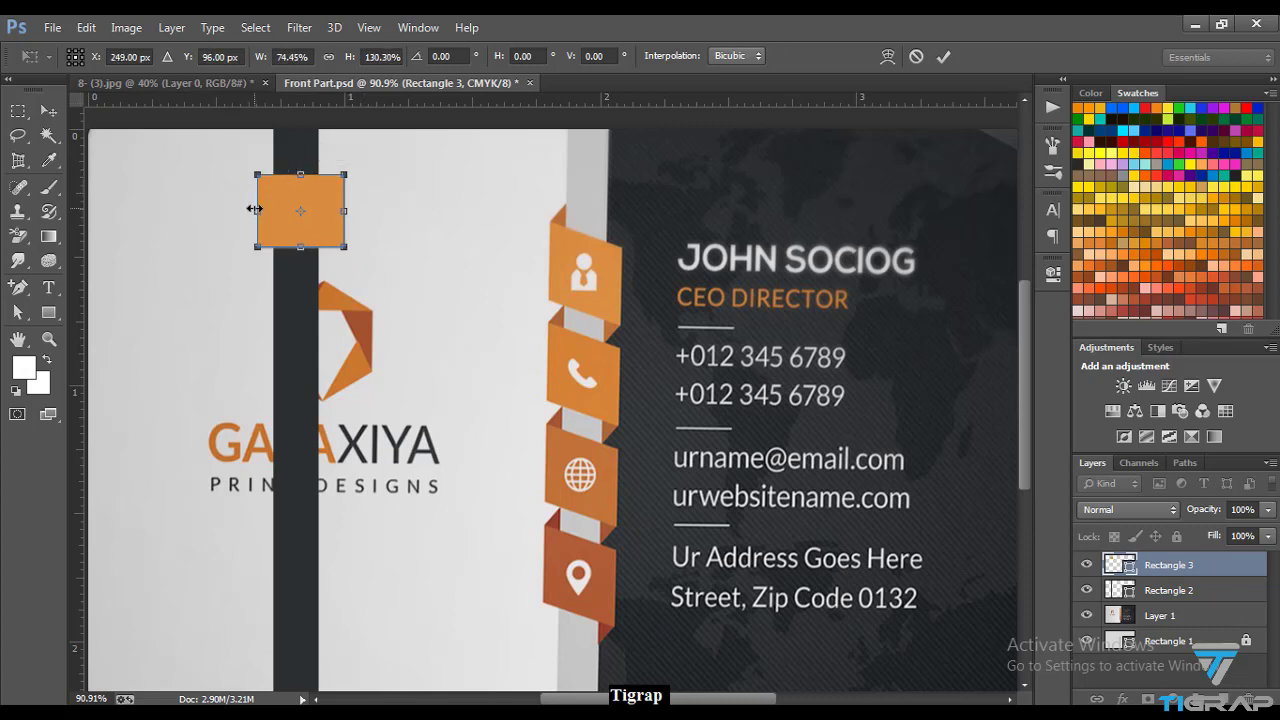
pyautogui.moveTo(250, 208); pyautogui.dragTo(240, 210)
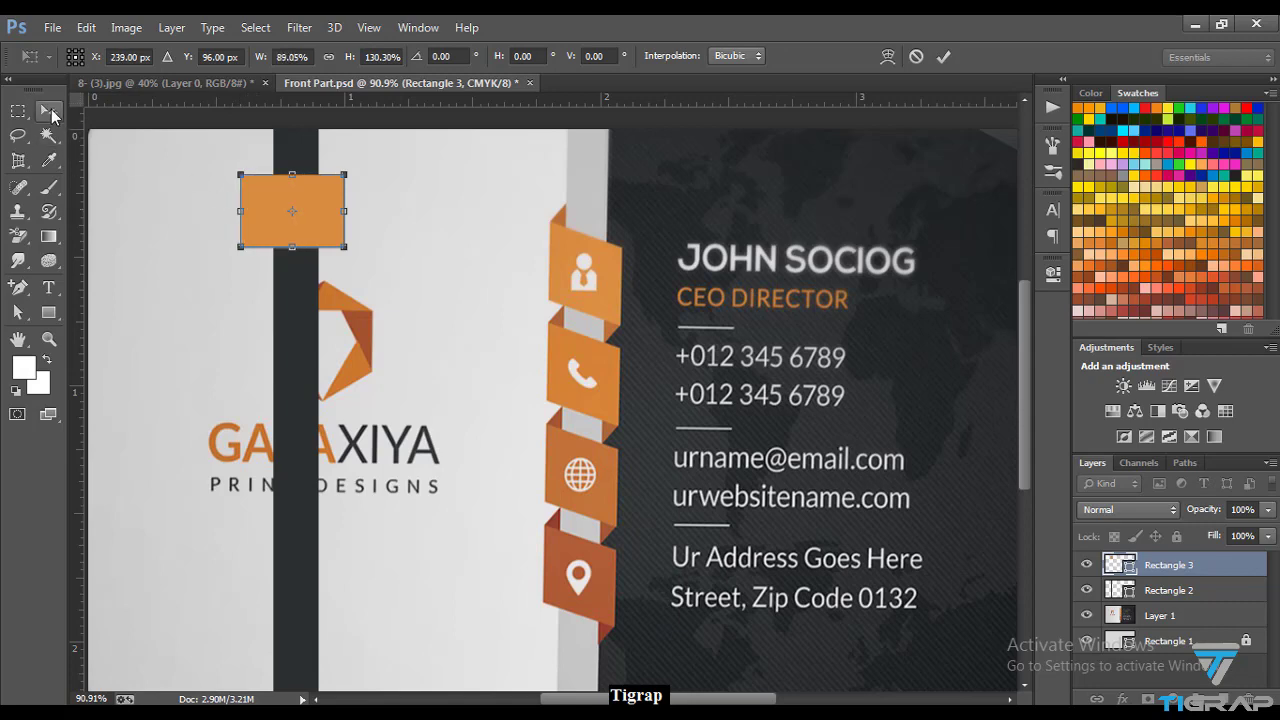
pyautogui.click(49, 111)
pyautogui.click(547, 295)
pyautogui.scroll(-2, 421, 278)
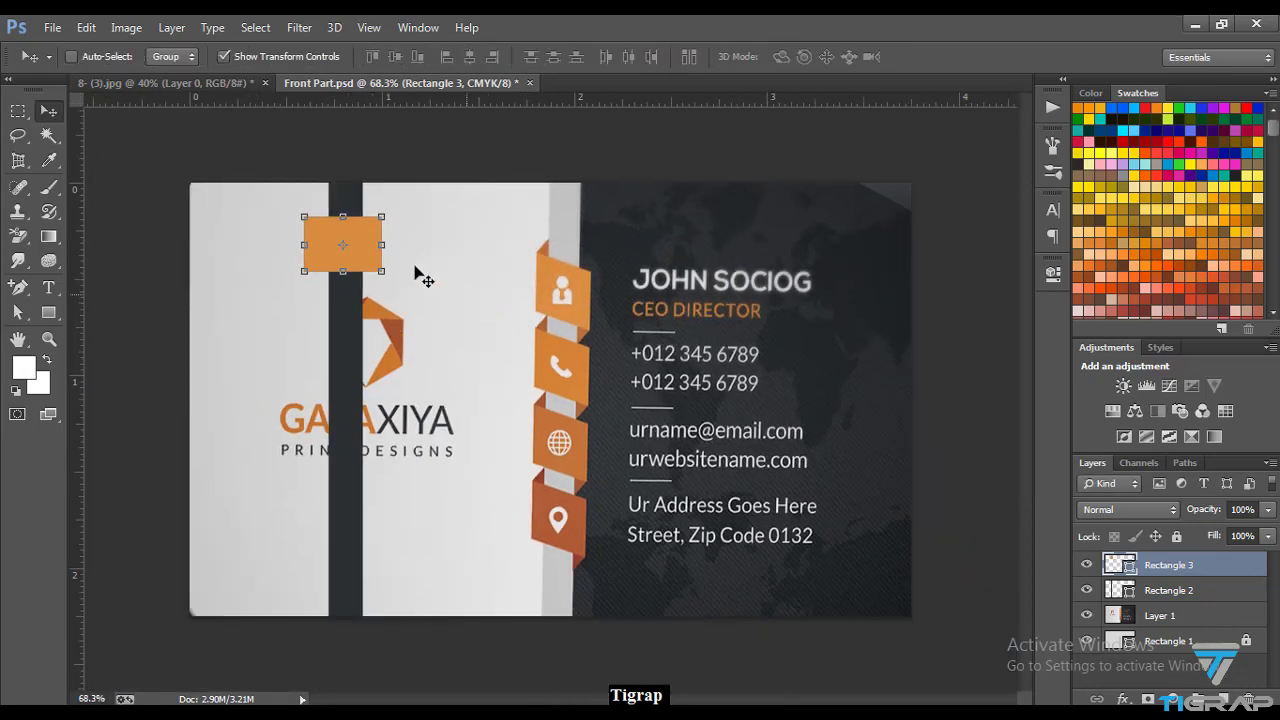
pyautogui.click(291, 61)
# Step: Align horizontal centres of Rectangle 2 and Rectangle 3, then move the orange rectangle down the bar
pyautogui.keyDown('shift'); pyautogui.click(1178, 592); pyautogui.keyUp('shift')
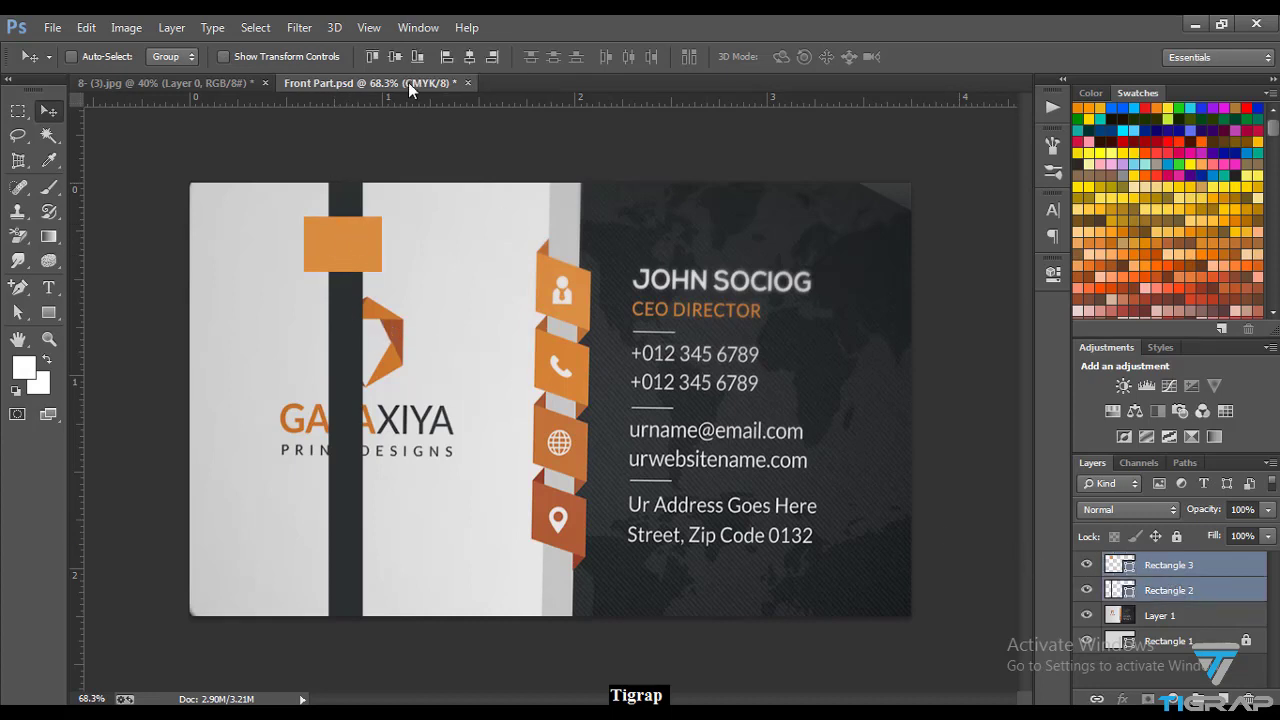
pyautogui.click(469, 56)
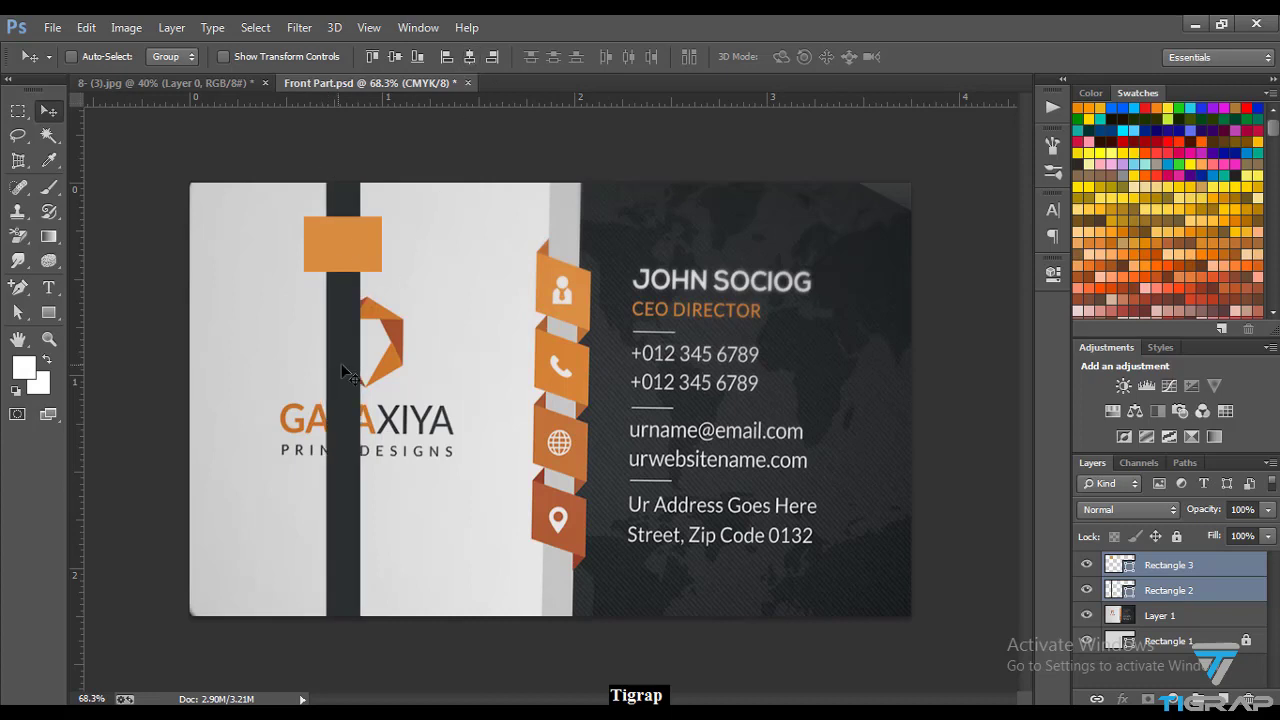
pyautogui.click(1172, 566)
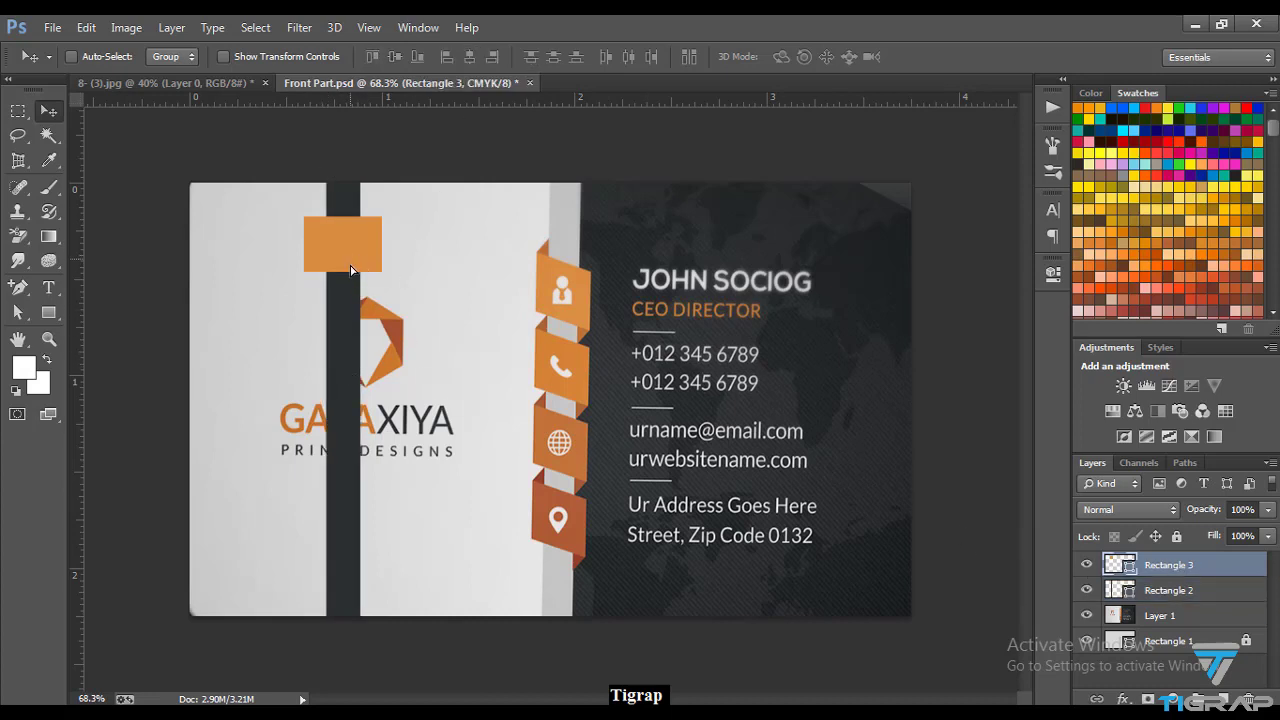
pyautogui.moveTo(350, 267); pyautogui.dragTo(362, 322)
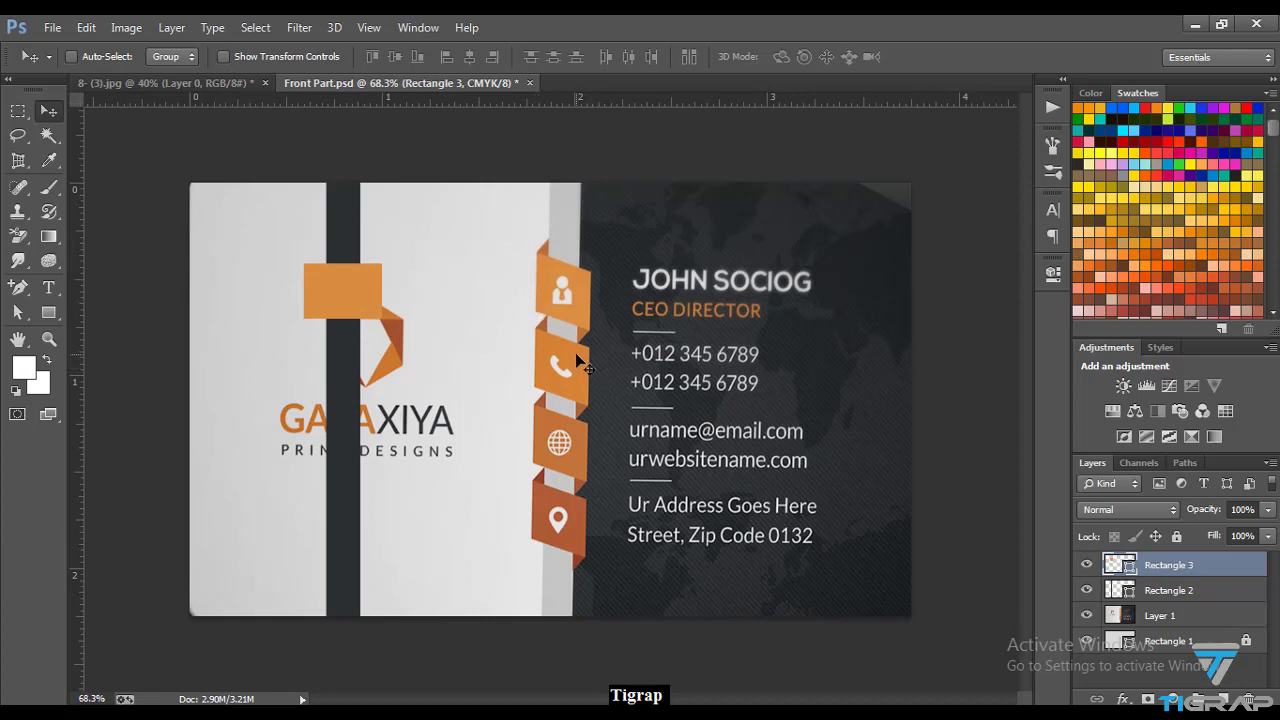
# Step: Raise Rectangle 3's left-side anchor points to slant it into a ribbon band
pyautogui.click(18, 312)
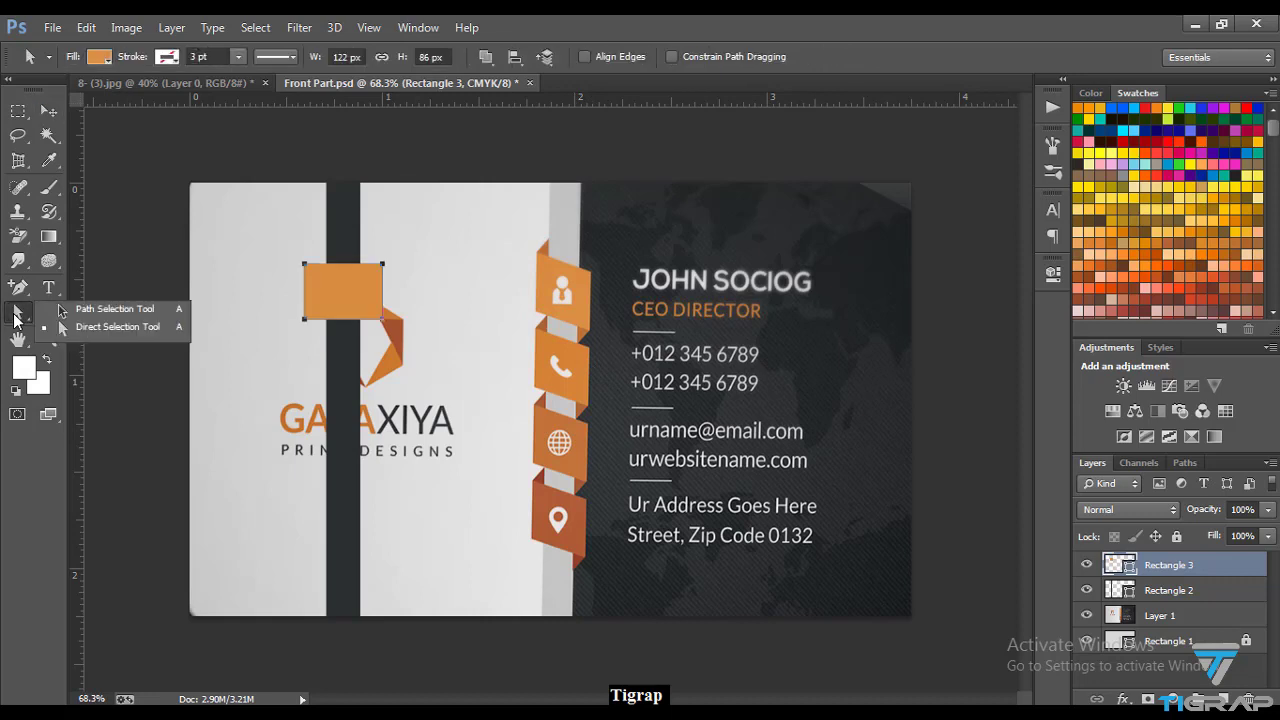
pyautogui.click(85, 331)
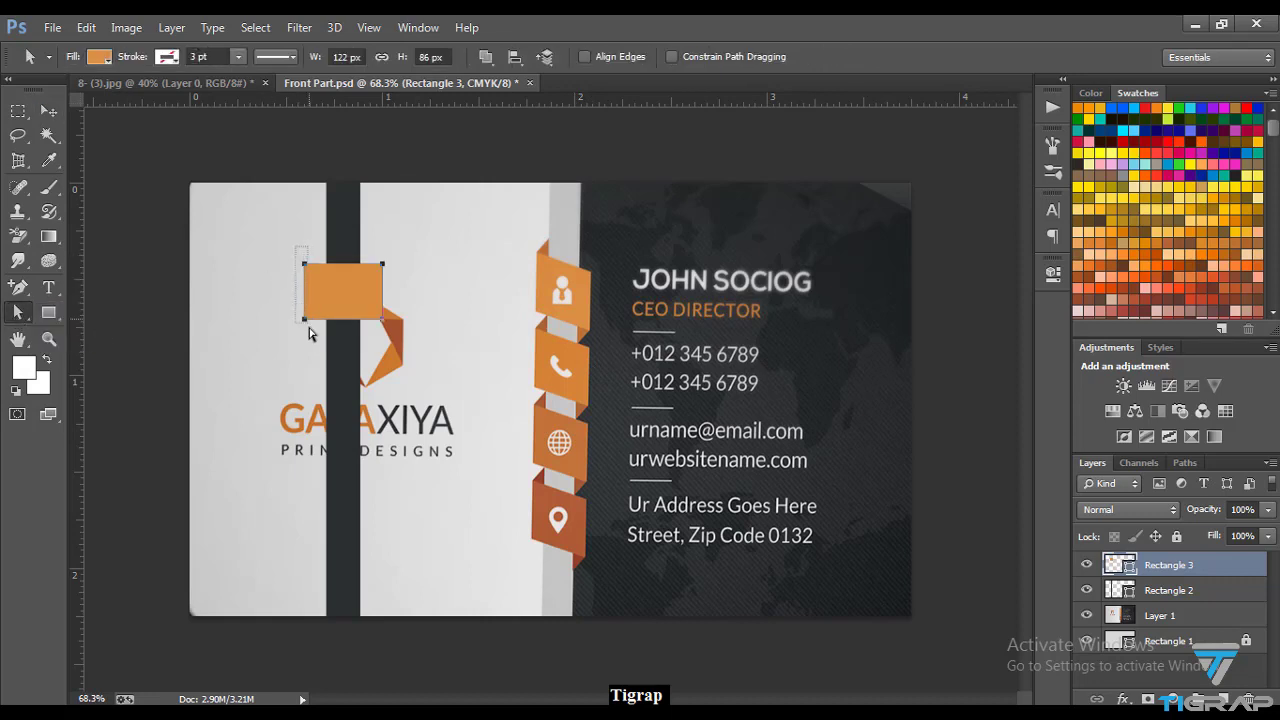
pyautogui.moveTo(310, 337); pyautogui.dragTo(309, 324)
pyautogui.moveTo(306, 325); pyautogui.dragTo(306, 298)
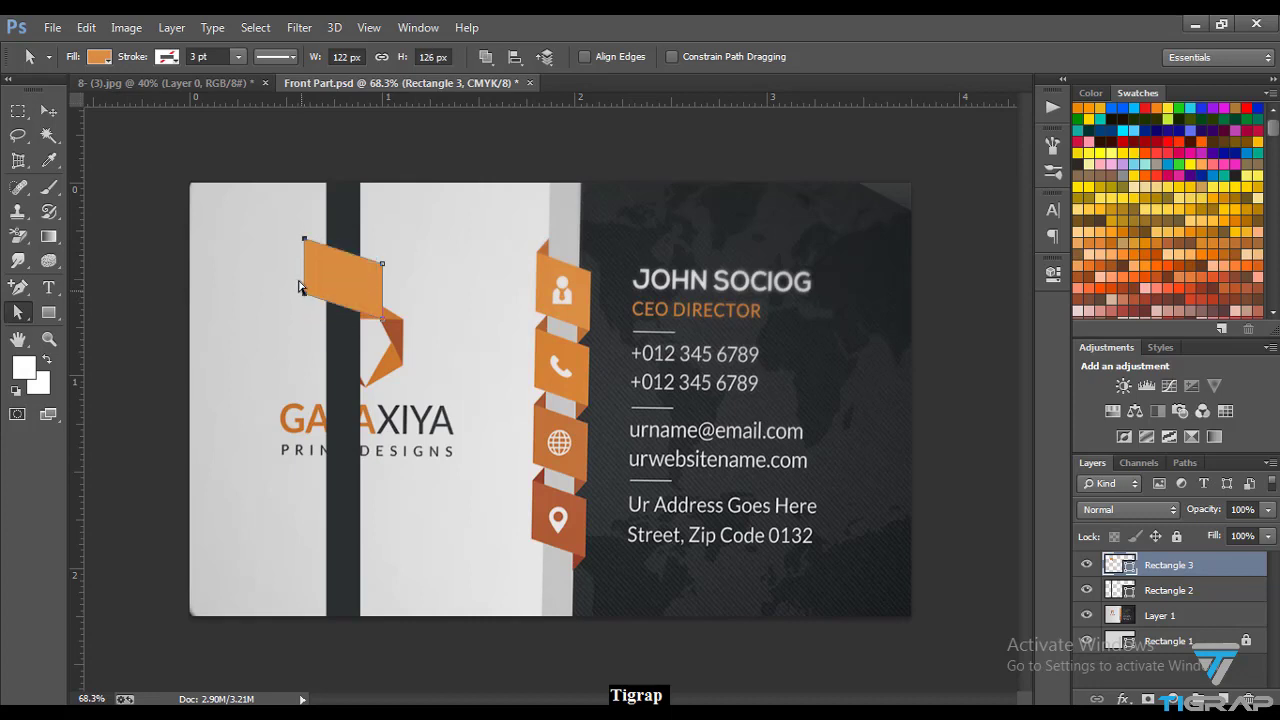
pyautogui.click(50, 108)
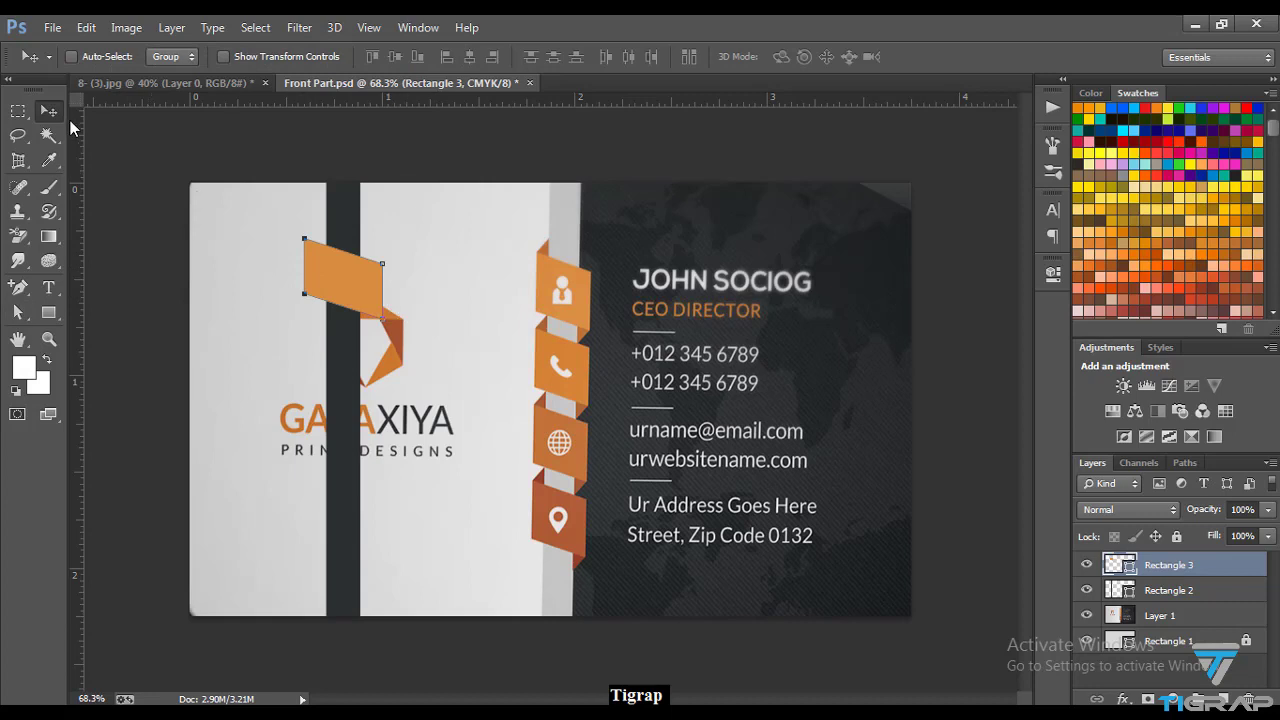
pyautogui.click(213, 233)
# Step: Alt-drag three copies of the band down the bar and distribute the four bands' vertical centres
pyautogui.moveTo(350, 280); pyautogui.dragTo(355, 337)
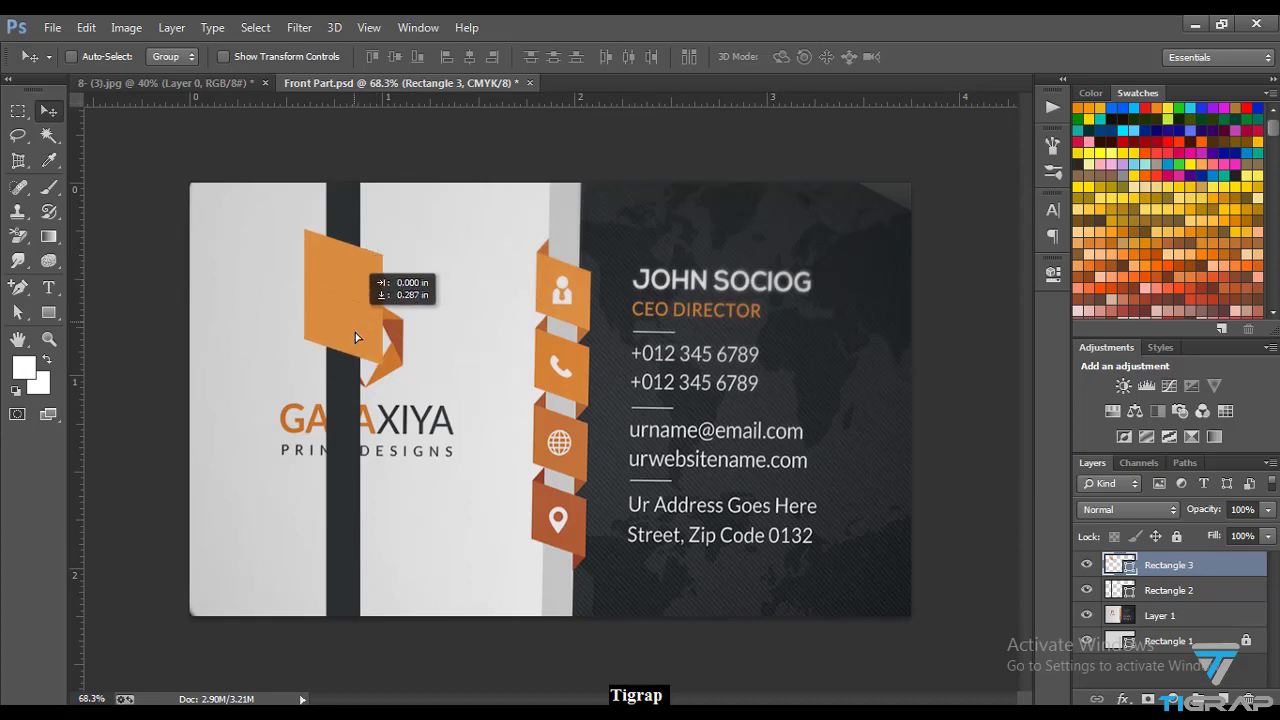
pyautogui.moveTo(355, 337); pyautogui.dragTo(365, 515)
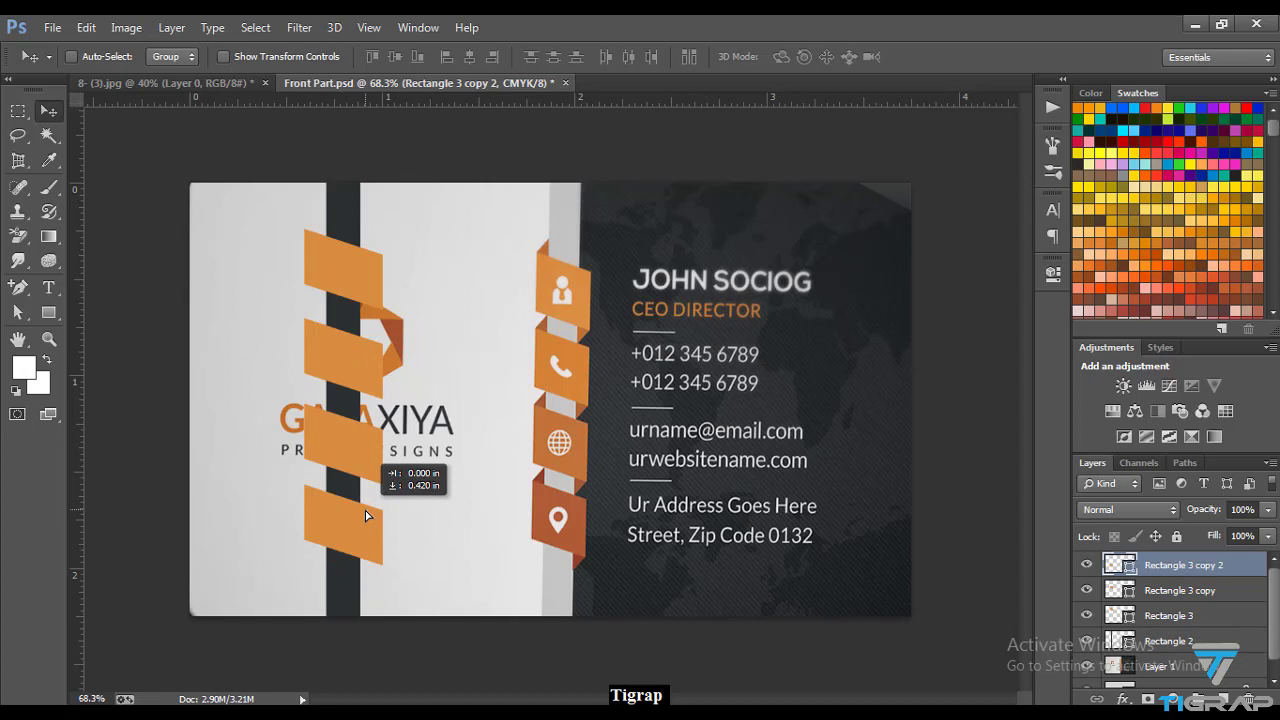
pyautogui.moveTo(365, 515); pyautogui.dragTo(364, 505)
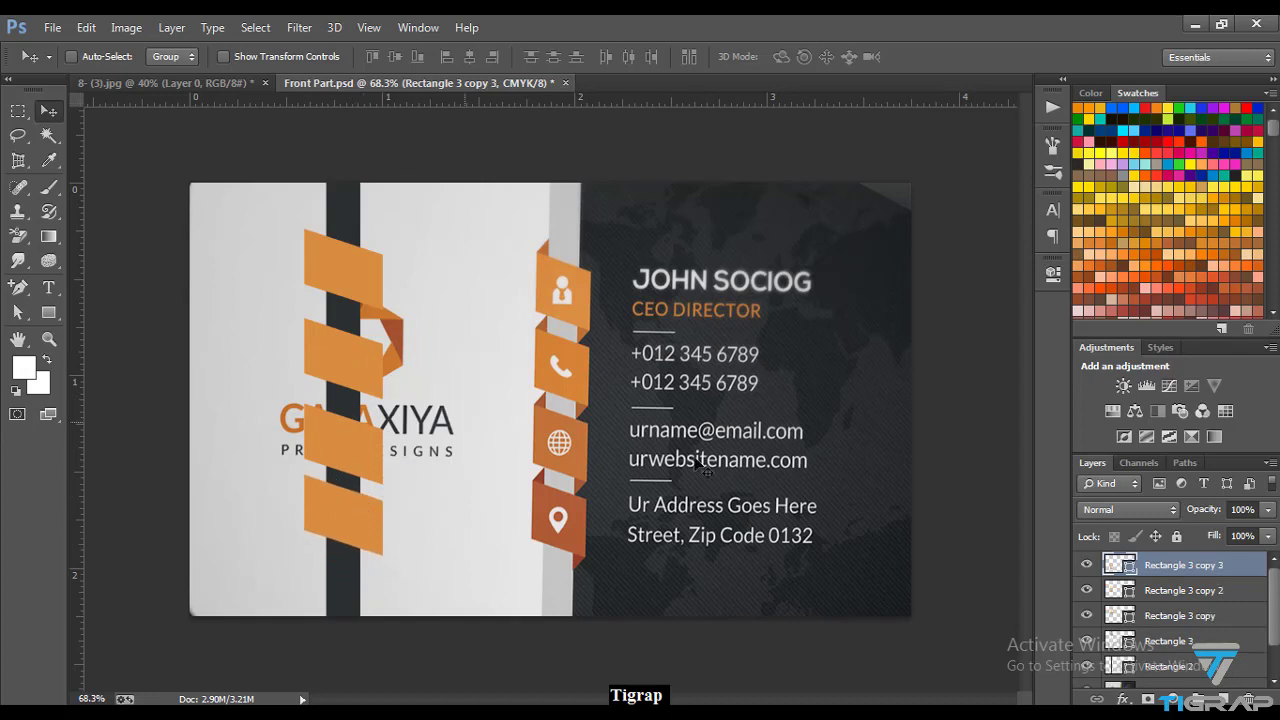
pyautogui.keyDown('shift'); pyautogui.click(1157, 641); pyautogui.keyUp('shift')
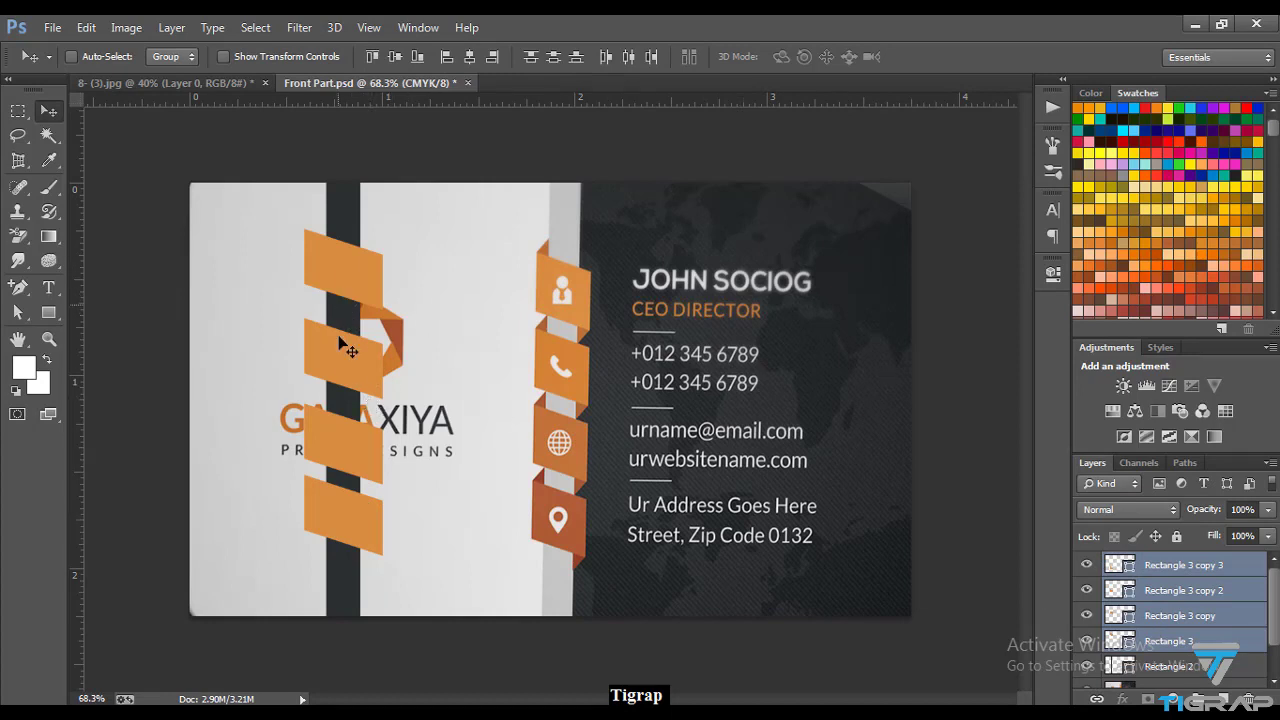
pyautogui.click(553, 57)
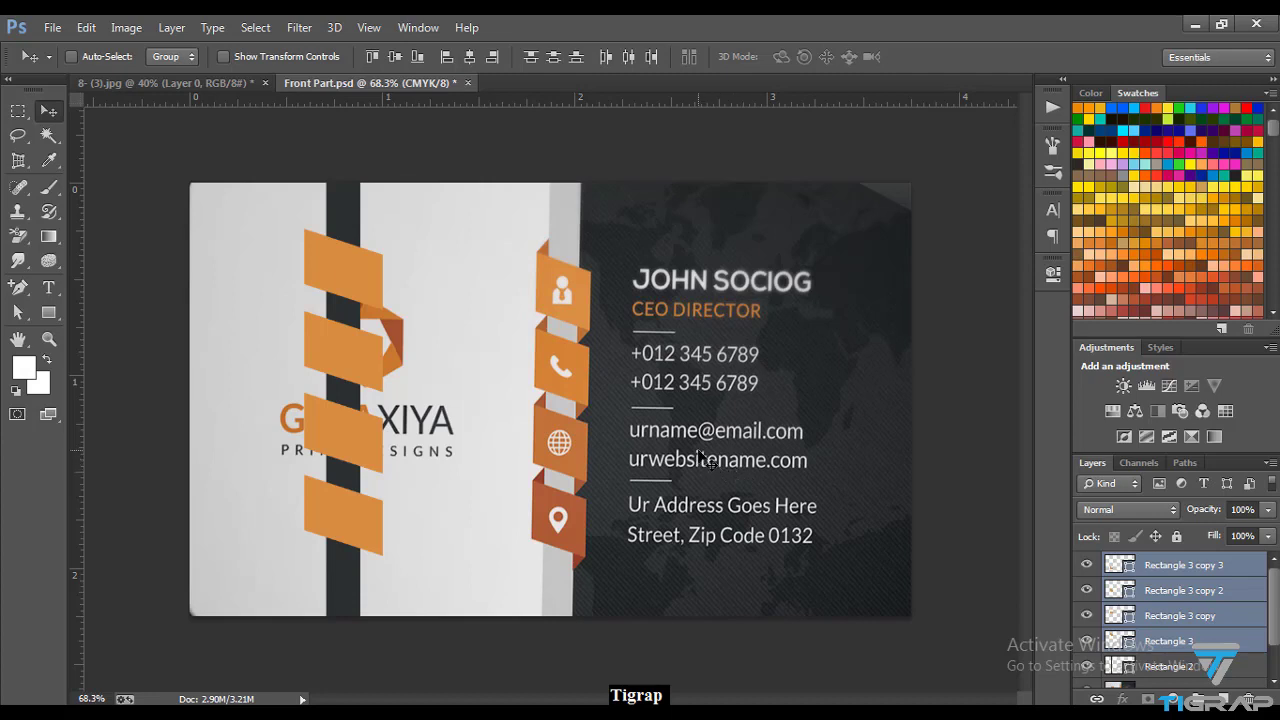
pyautogui.press('Up')
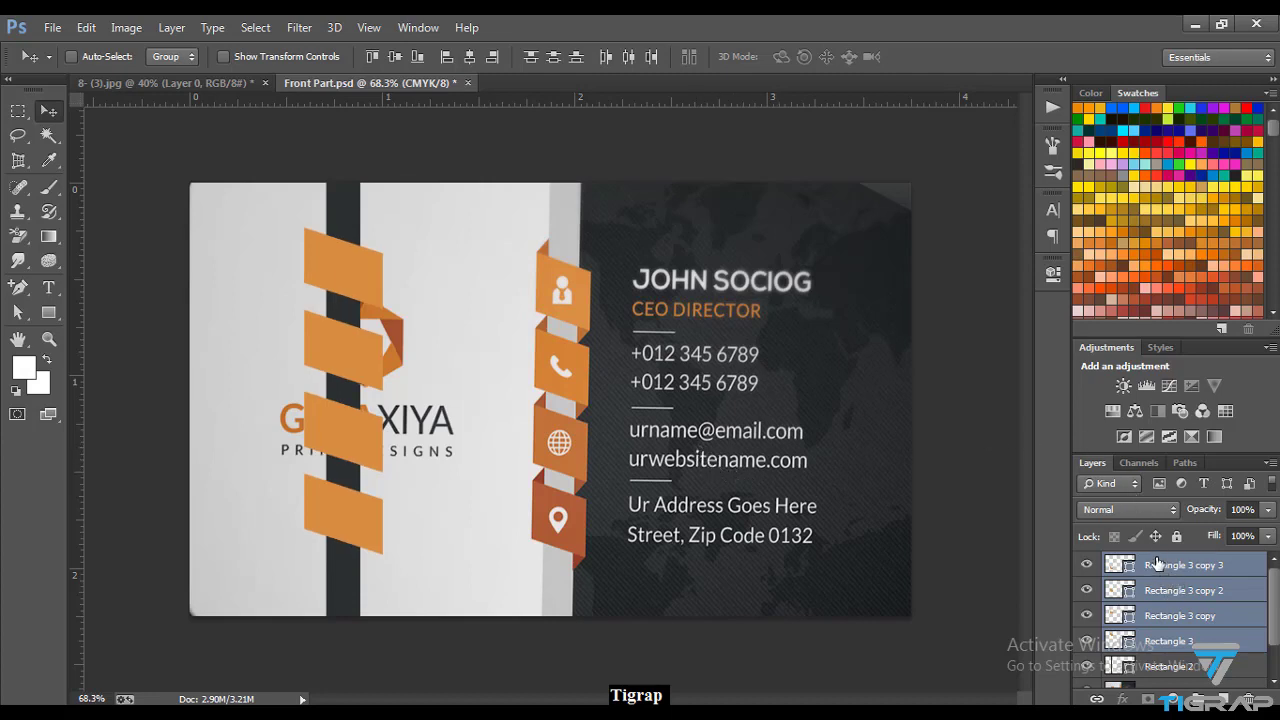
# Step: Group the four orange bands into Group 1 and zoom in on the top band
pyautogui.hotkey('ctrl', 'g')
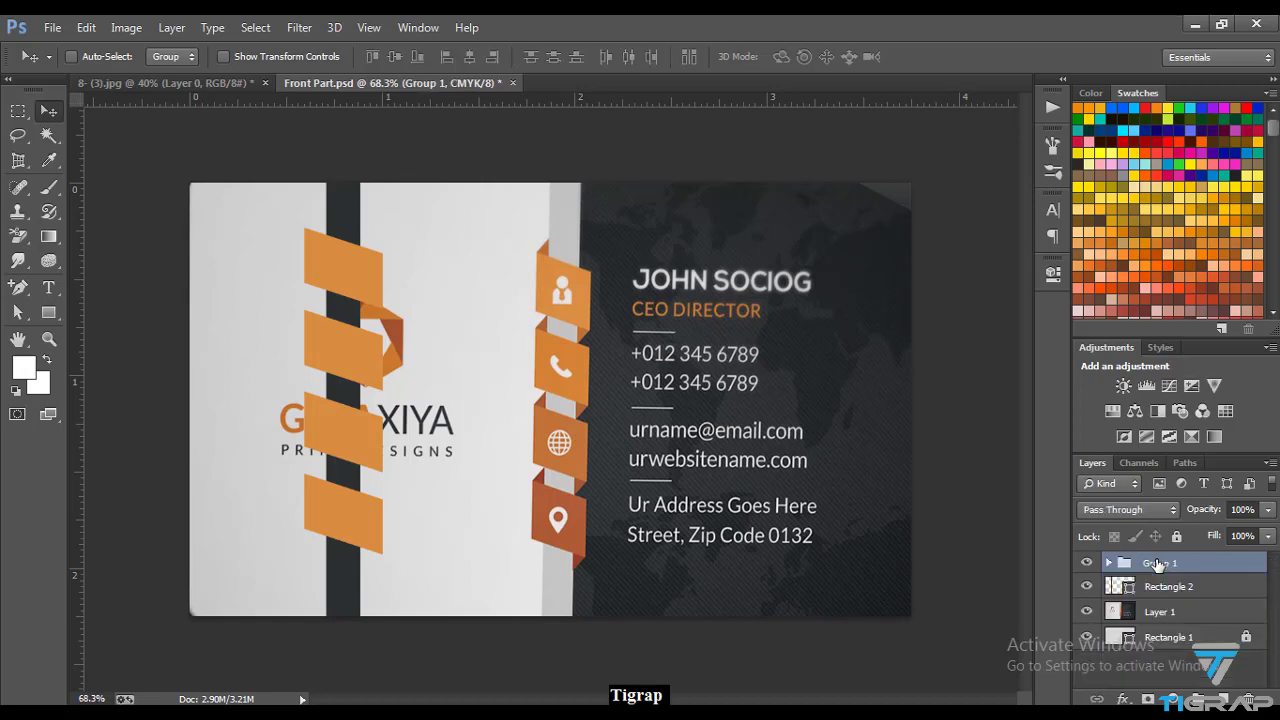
pyautogui.scroll(2, 362, 298)
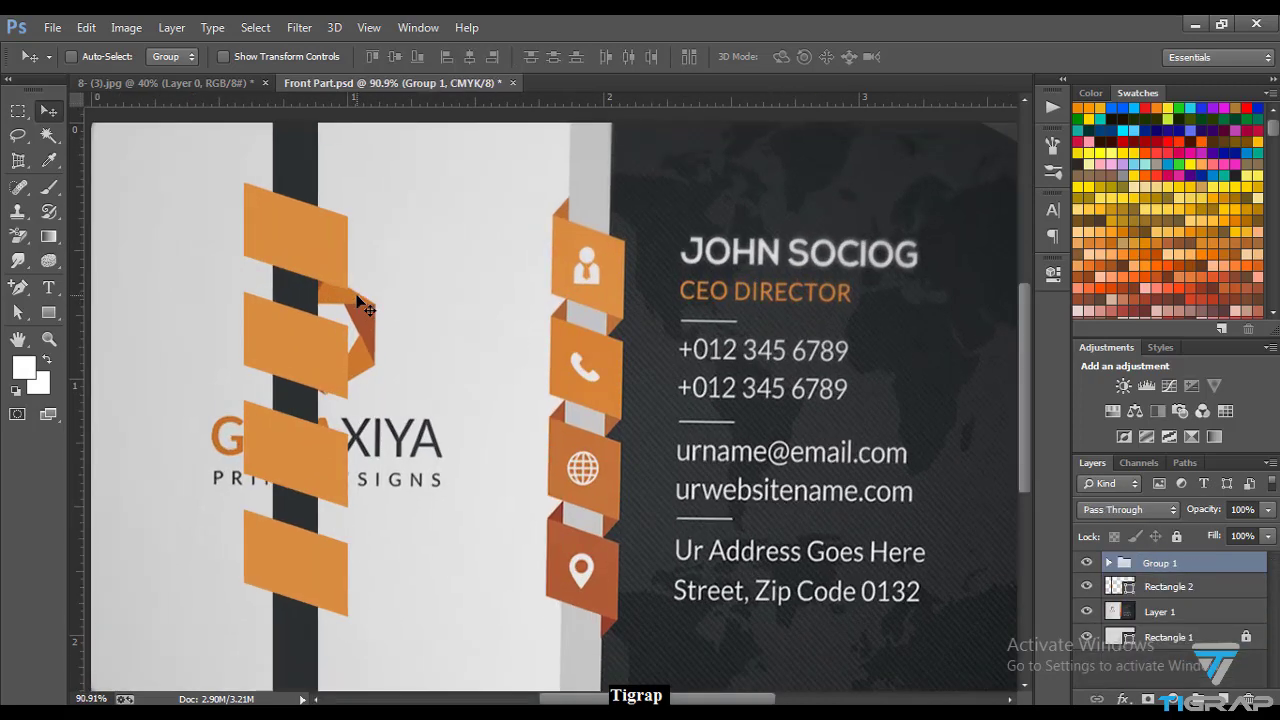
pyautogui.scroll(2, 355, 295)
pyautogui.moveTo(349, 291); pyautogui.dragTo(357, 428)
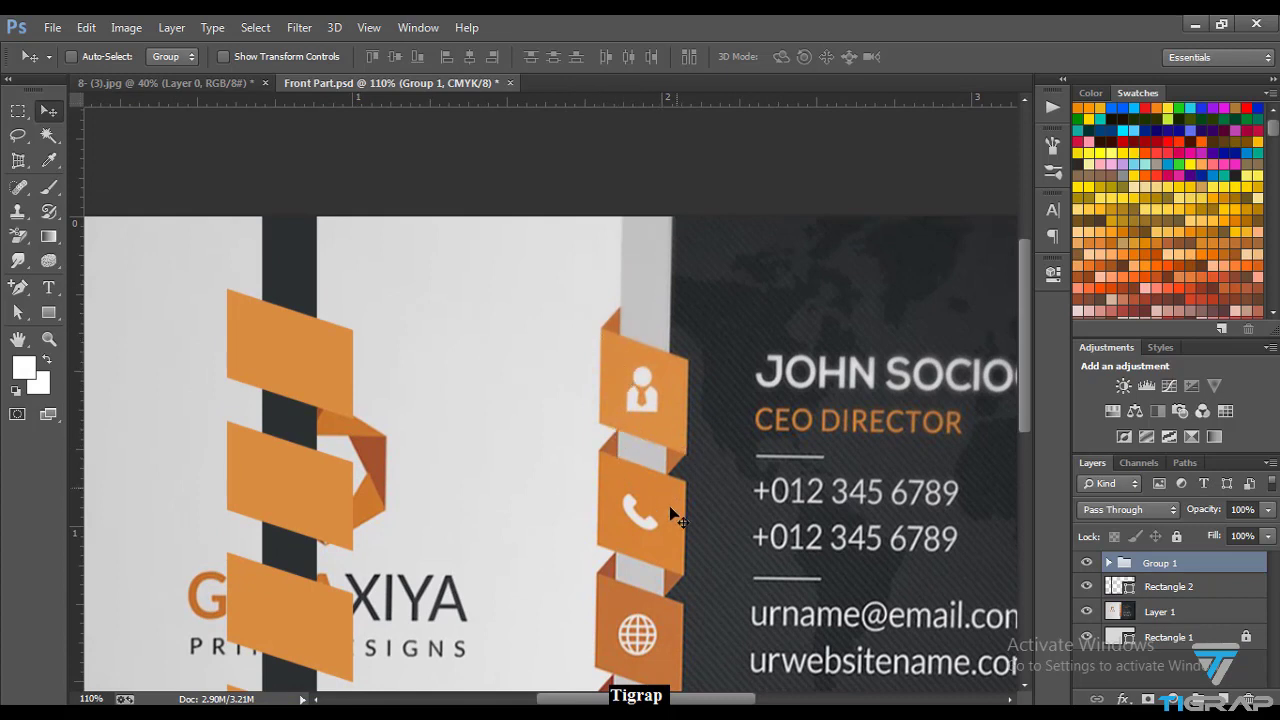
pyautogui.moveTo(432, 457); pyautogui.dragTo(468, 523)
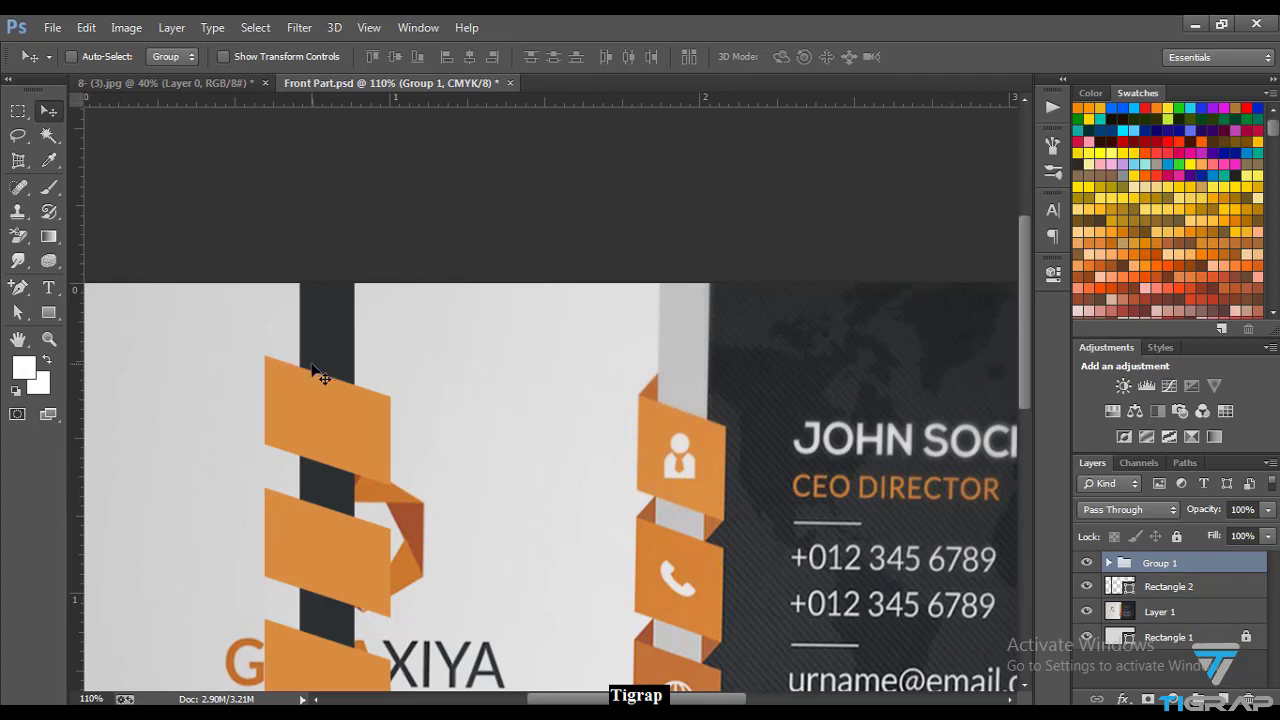
pyautogui.scroll(3, 191, 371)
# Step: Set the Pen Tool to Shape mode with a fill sampled from the ribbon's darker orange
pyautogui.click(24, 288)
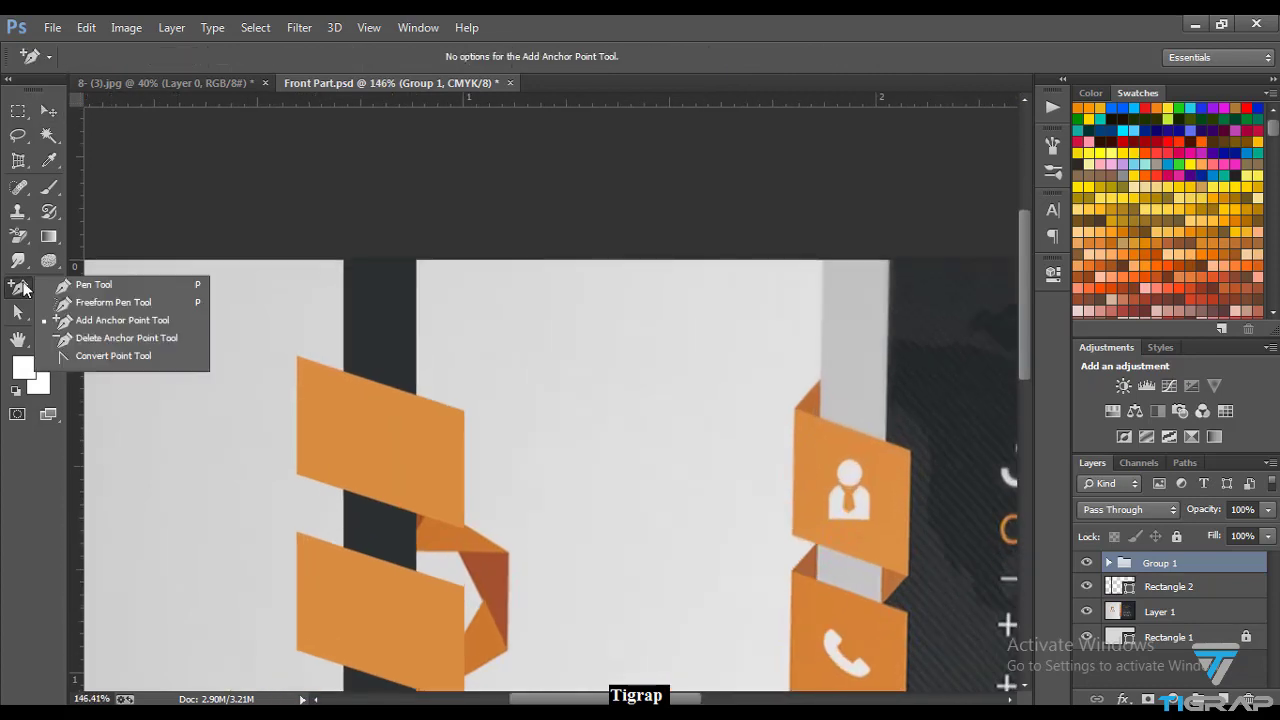
pyautogui.click(90, 285)
pyautogui.scroll(-2, 167, 243)
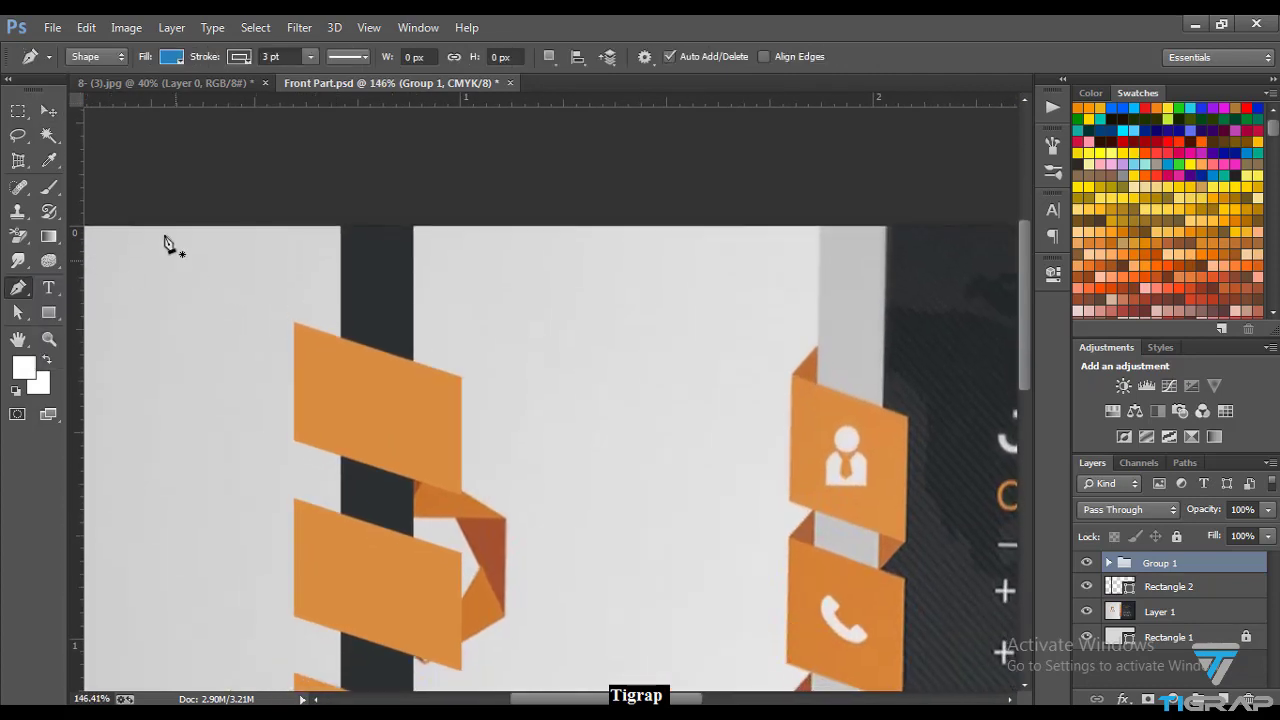
pyautogui.click(175, 56)
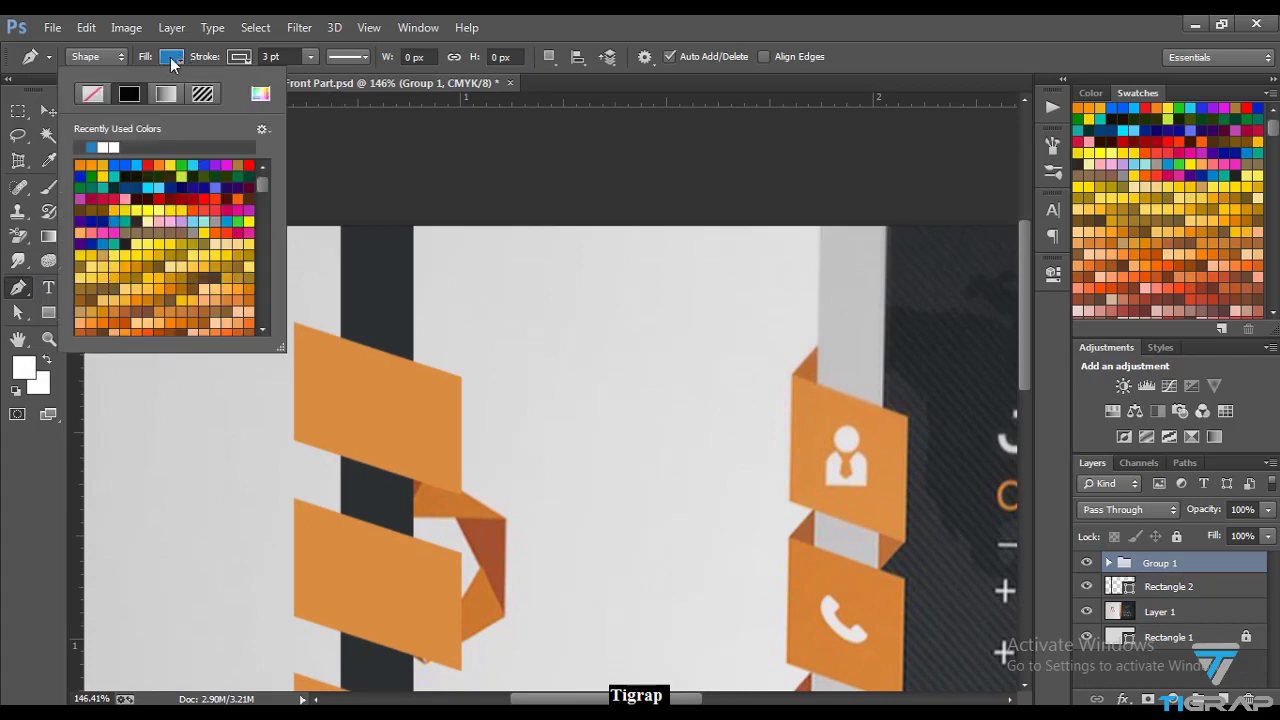
pyautogui.click(260, 95)
pyautogui.moveTo(912, 168); pyautogui.dragTo(997, 174)
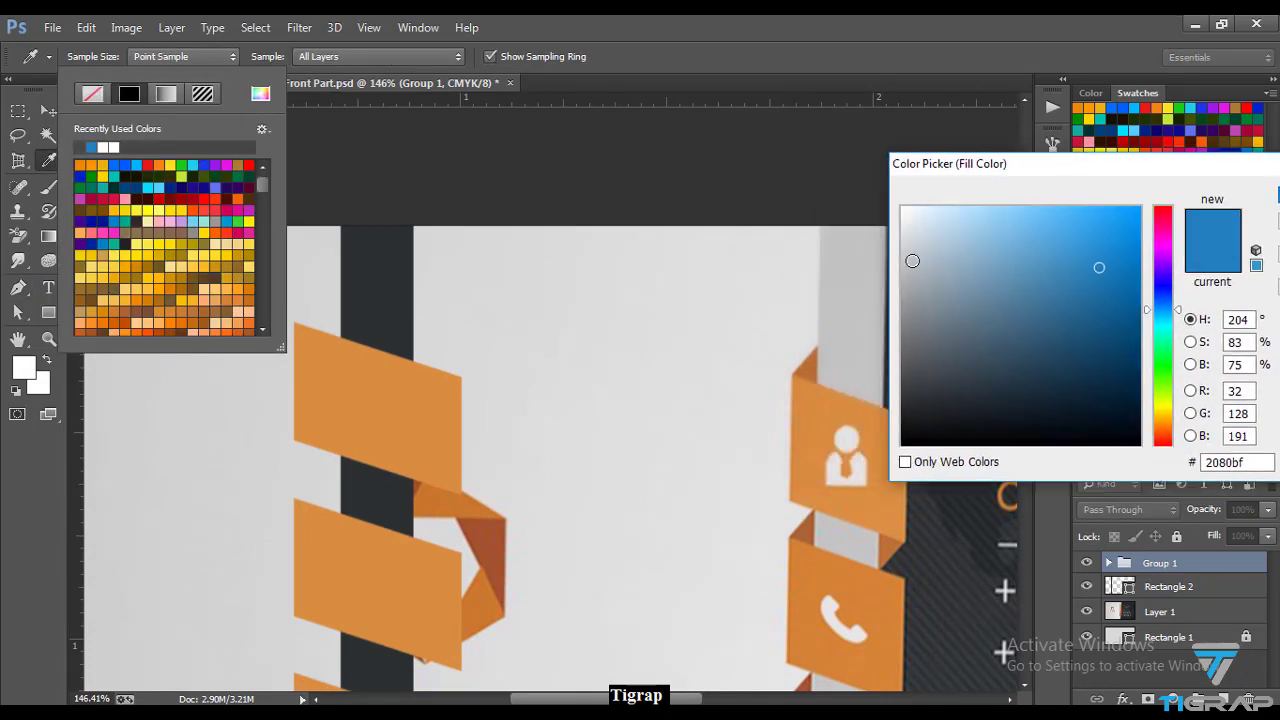
pyautogui.click(812, 364)
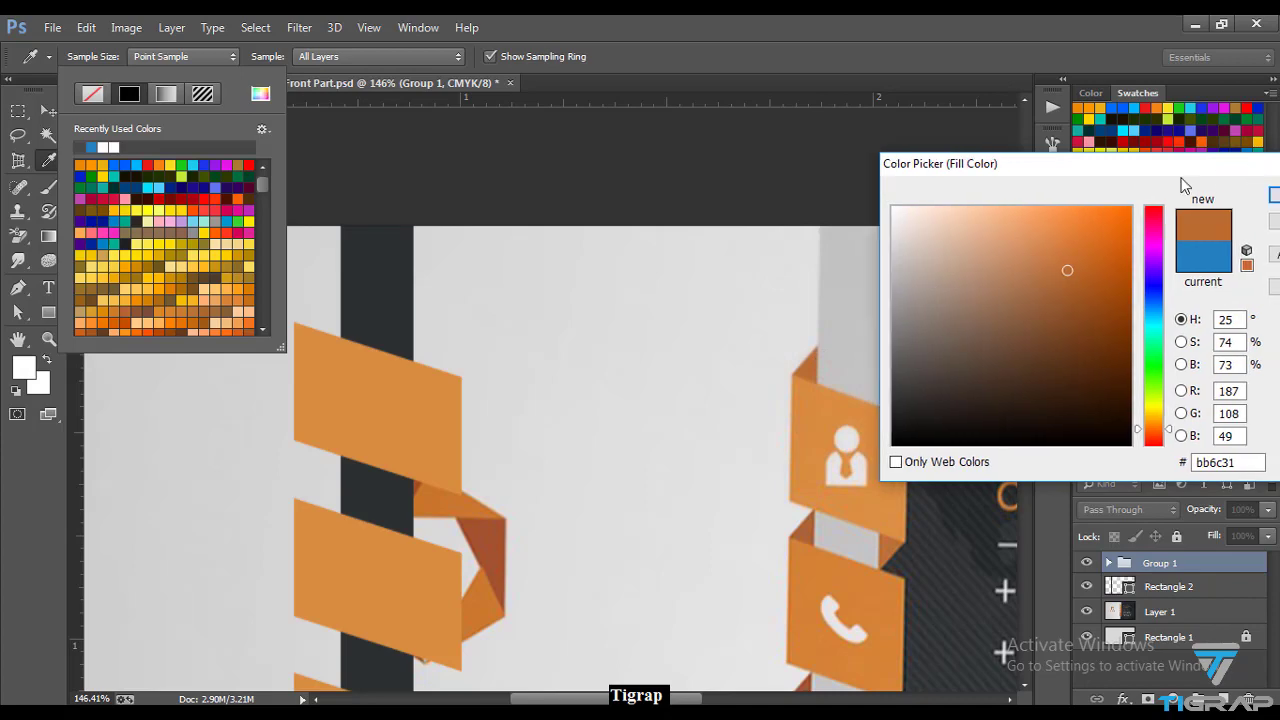
pyautogui.moveTo(1183, 177); pyautogui.dragTo(1060, 177)
pyautogui.click(1208, 209)
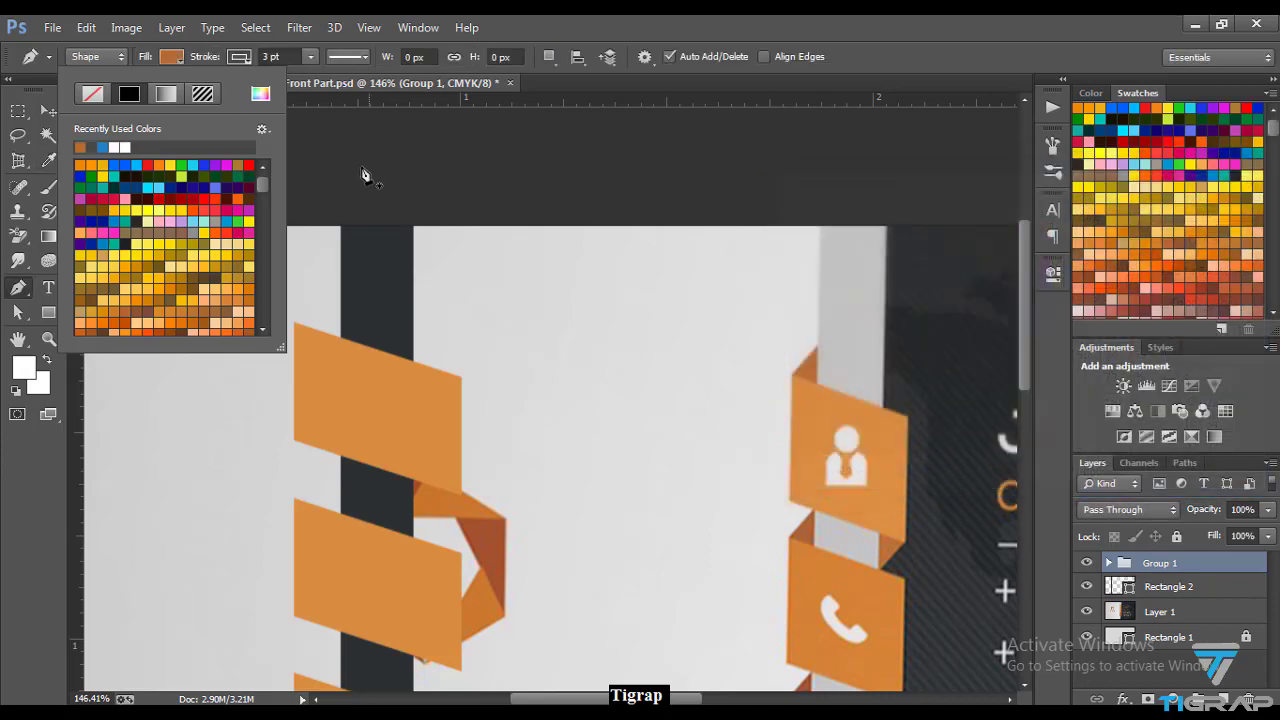
pyautogui.click(168, 59)
# Step: Place three triangle points at the top band's upper-left corner and the bar's edge
pyautogui.scroll(3, 297, 325)
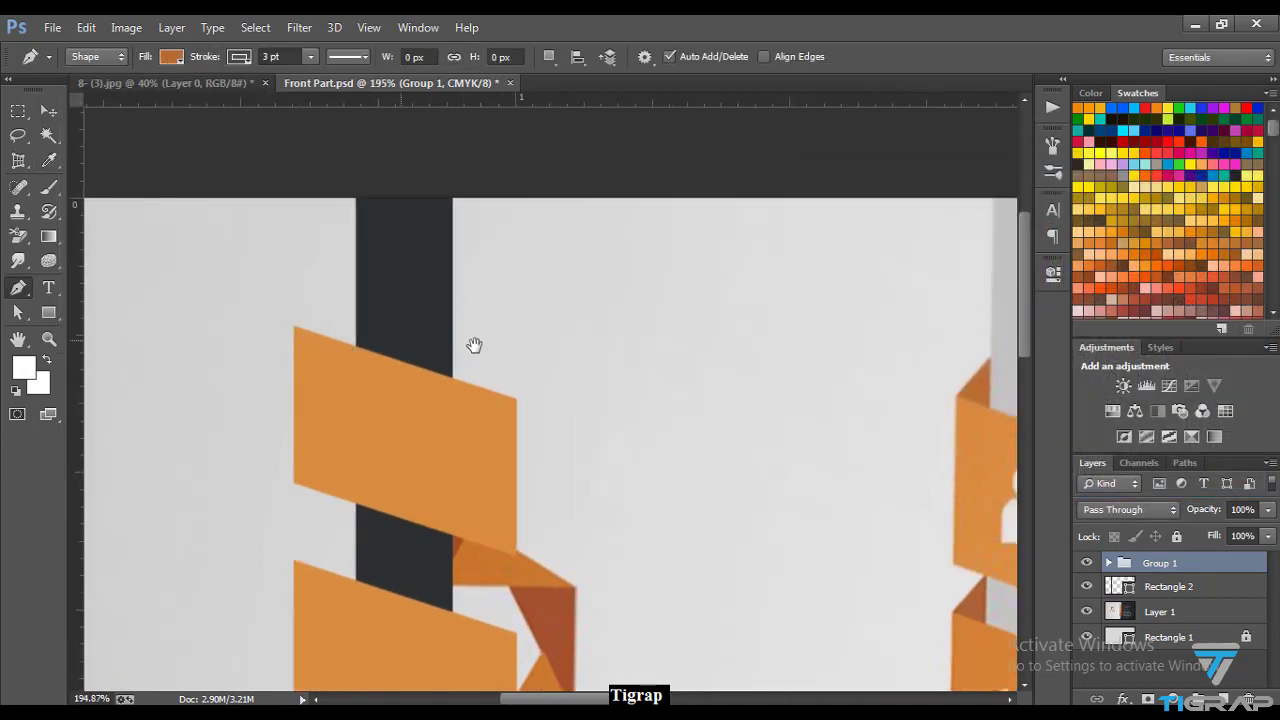
pyautogui.moveTo(474, 346); pyautogui.dragTo(403, 360)
pyautogui.scroll(1, 230, 345)
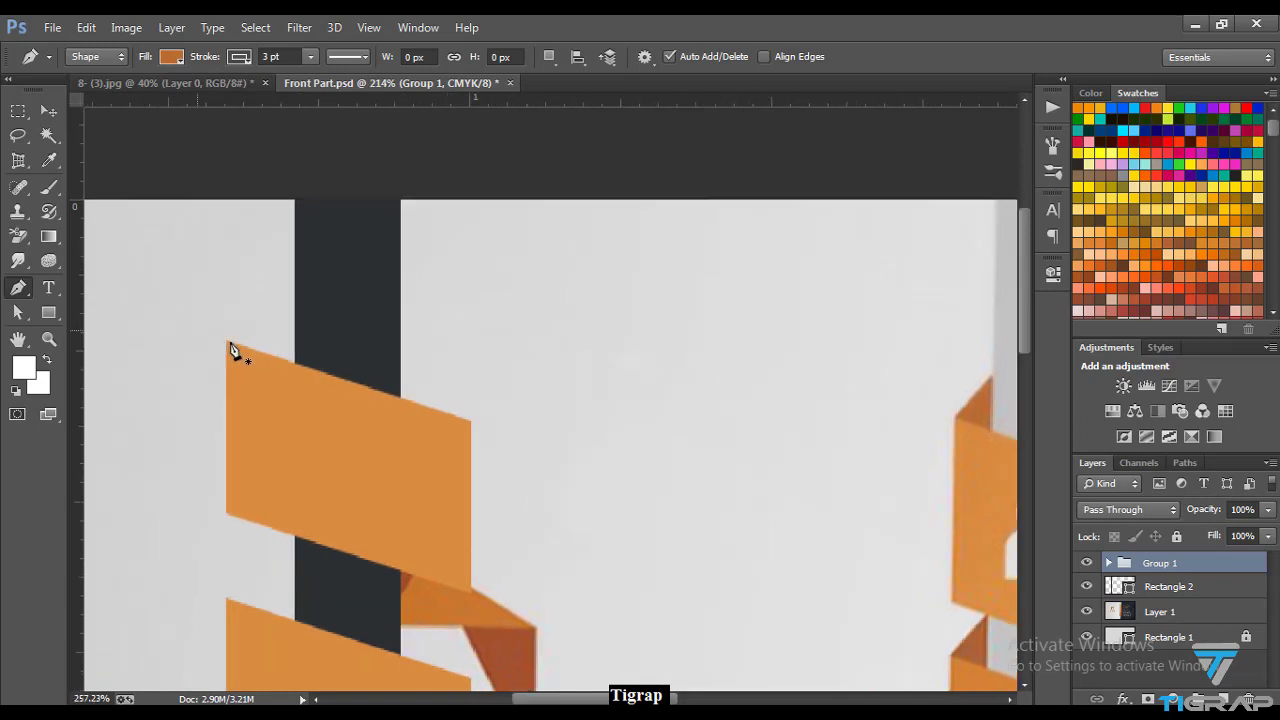
pyautogui.scroll(1, 230, 345)
pyautogui.click(227, 341)
pyautogui.click(316, 253)
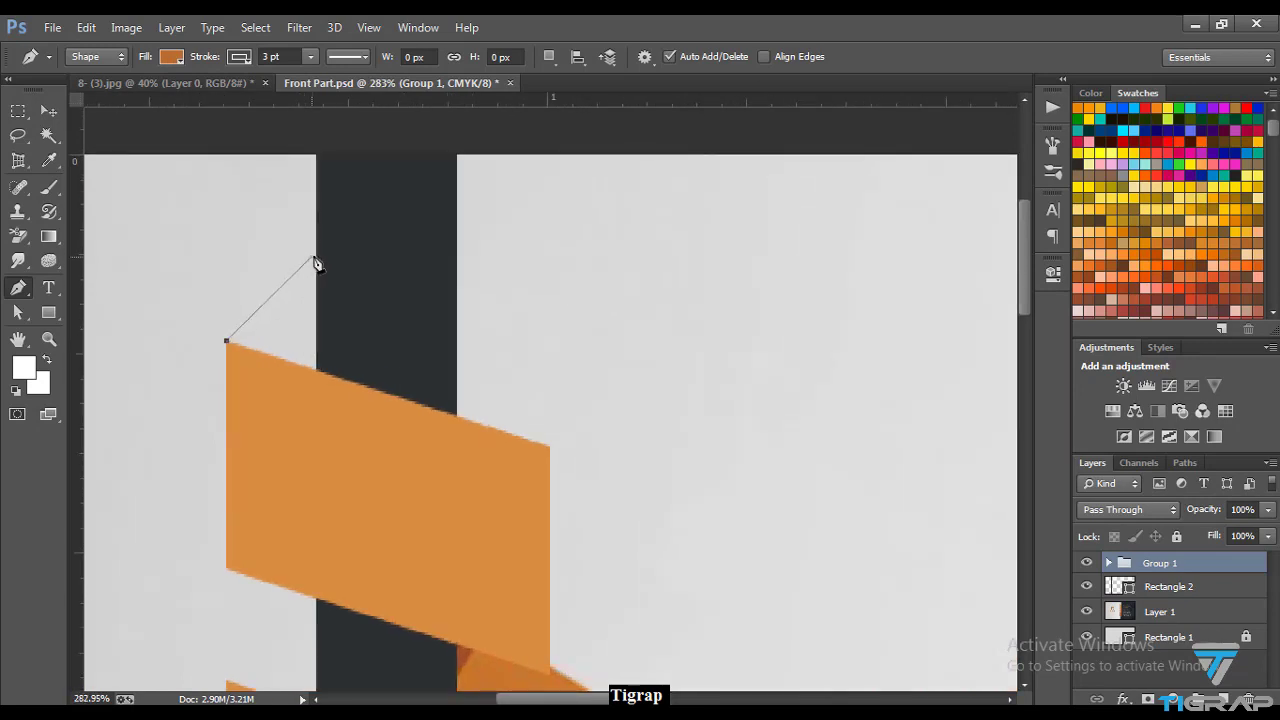
pyautogui.click(317, 372)
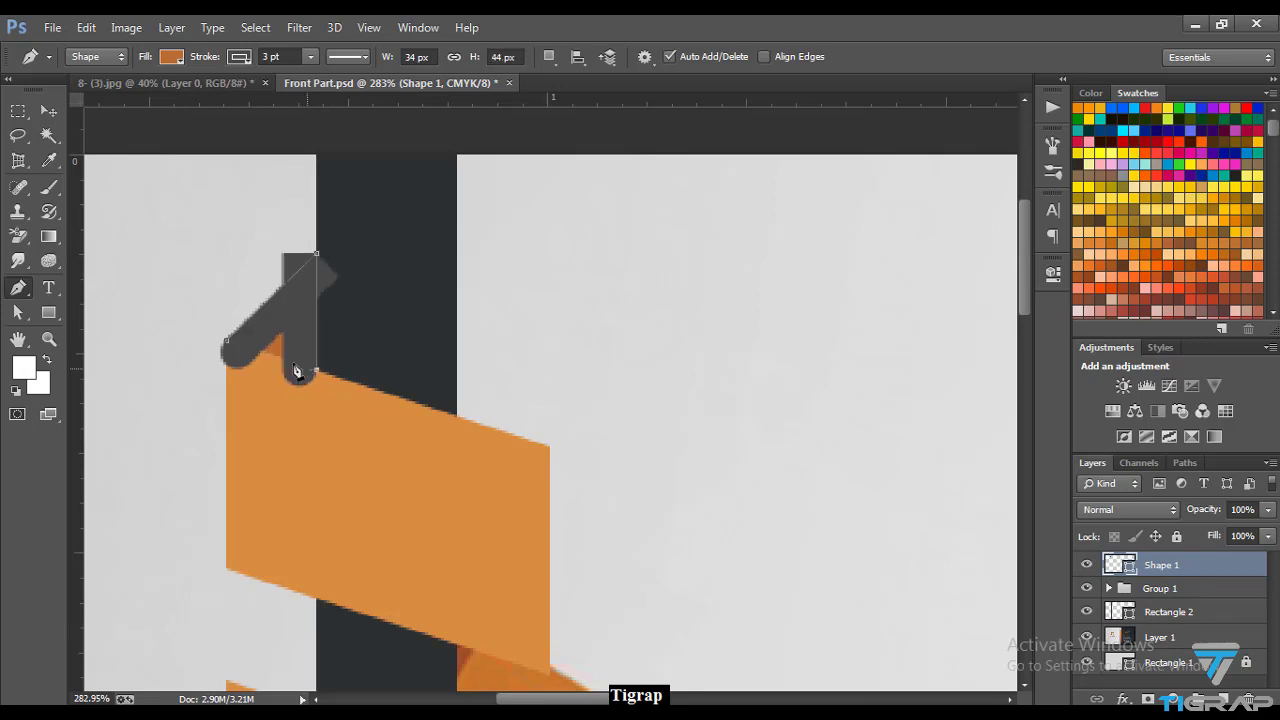
# Step: Close the triangular fold Shape 1 and remove its outline stroke
pyautogui.click(227, 342)
pyautogui.click(238, 56)
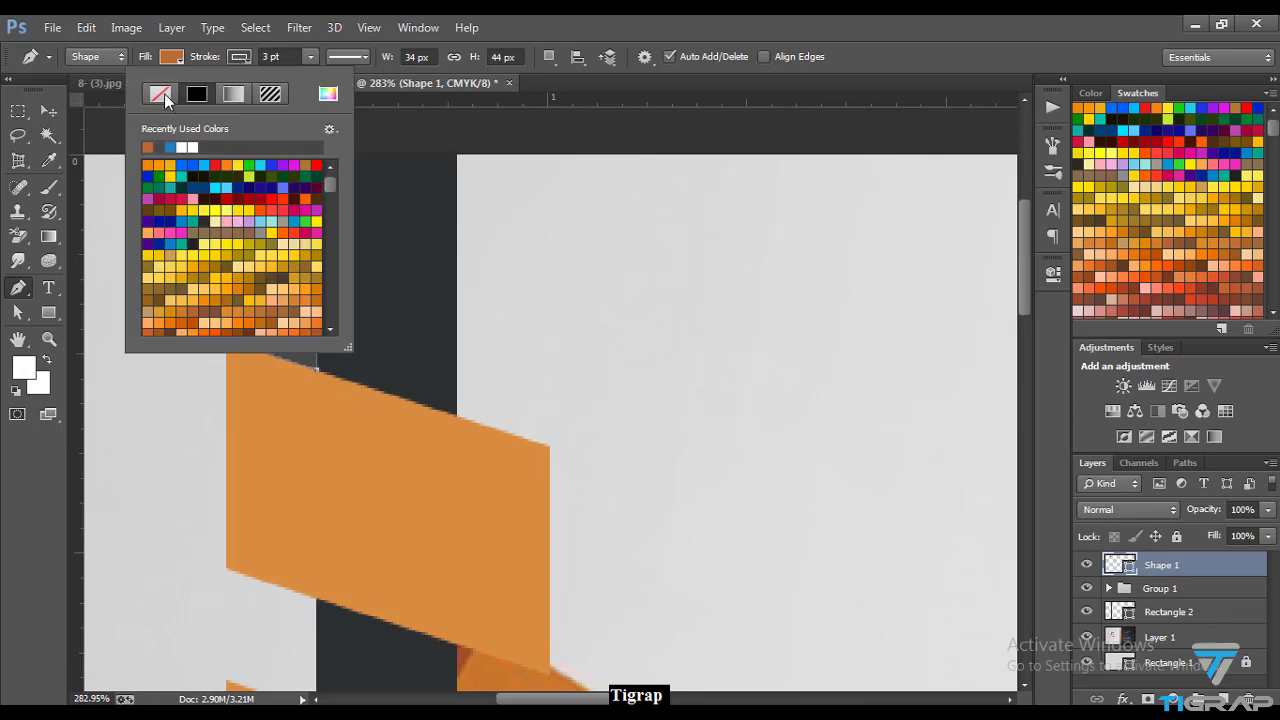
pyautogui.click(139, 95)
pyautogui.click(48, 111)
# Step: Alt-drag a copy of the fold down onto the next ribbon bands
pyautogui.scroll(-2, 320, 275)
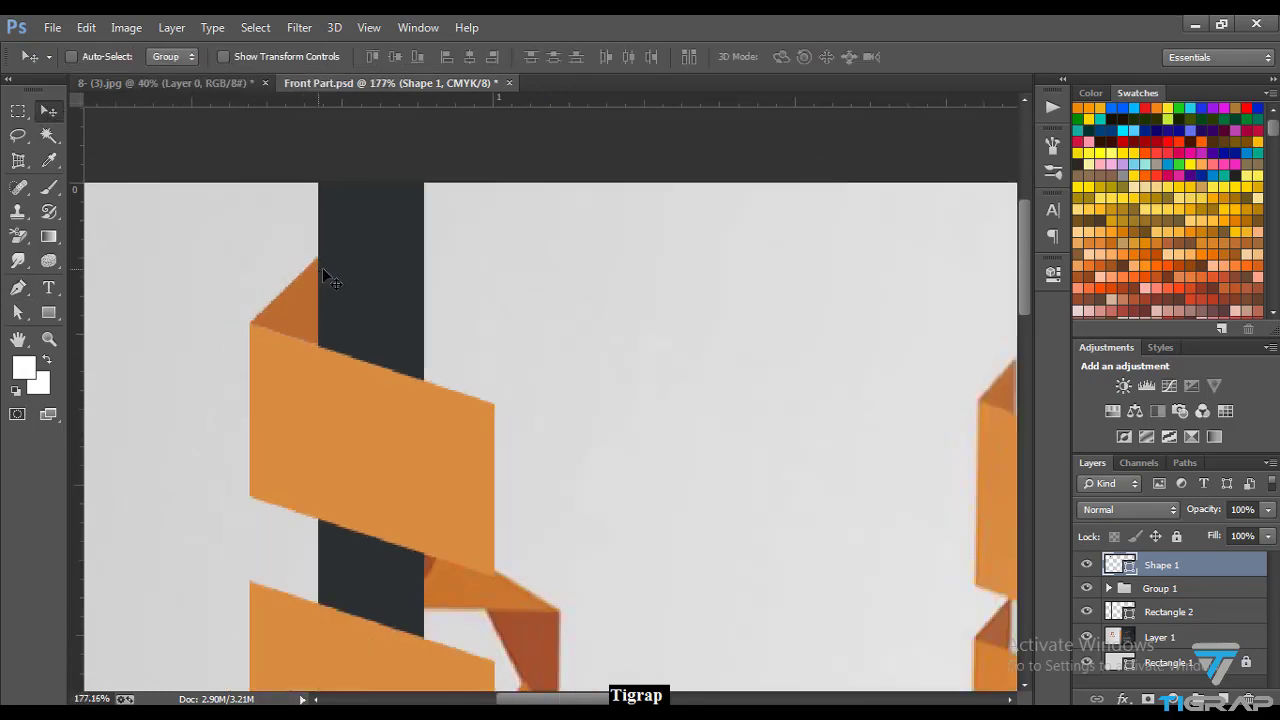
pyautogui.scroll(-2, 320, 275)
pyautogui.scroll(-2, 300, 280)
pyautogui.scroll(-2, 295, 270)
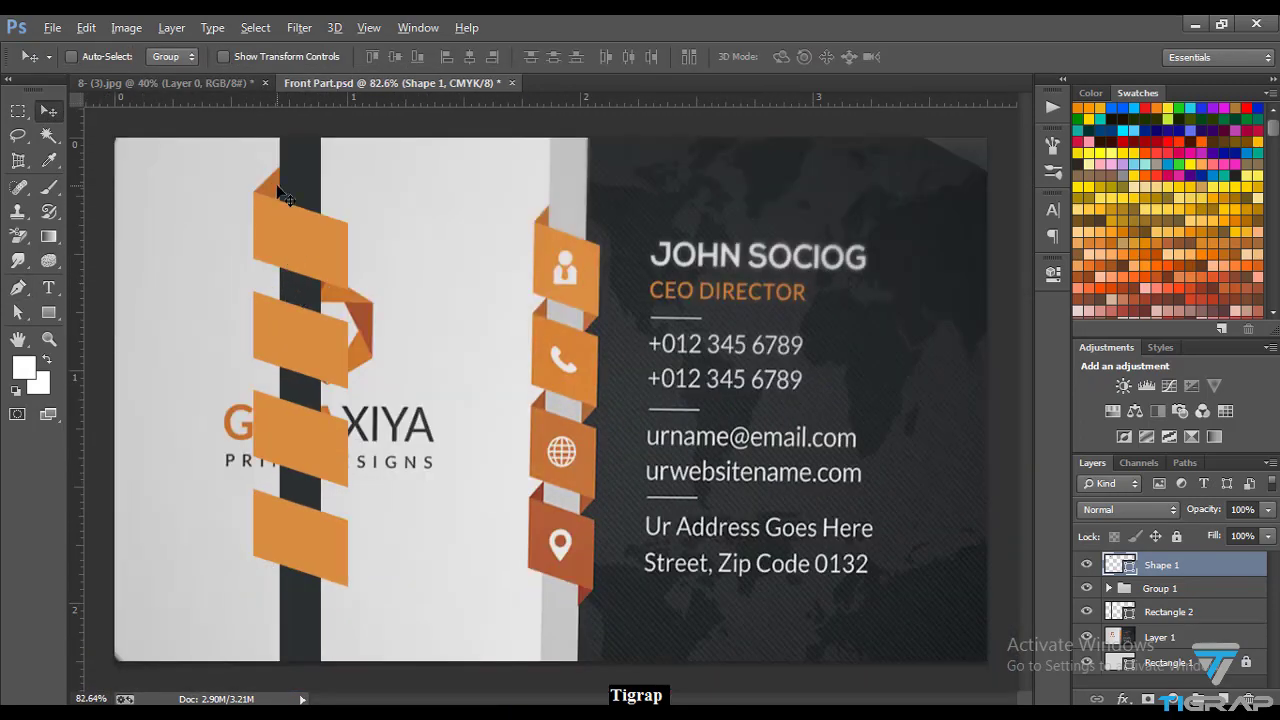
pyautogui.moveTo(280, 186)
pyautogui.mouseDown()
pyautogui.moveTo(281, 291)
pyautogui.moveTo(268, 300)
pyautogui.mouseUp()
pyautogui.scroll(3, 270, 285)
pyautogui.scroll(-2, 430, 280)
pyautogui.scroll(3, 365, 287)
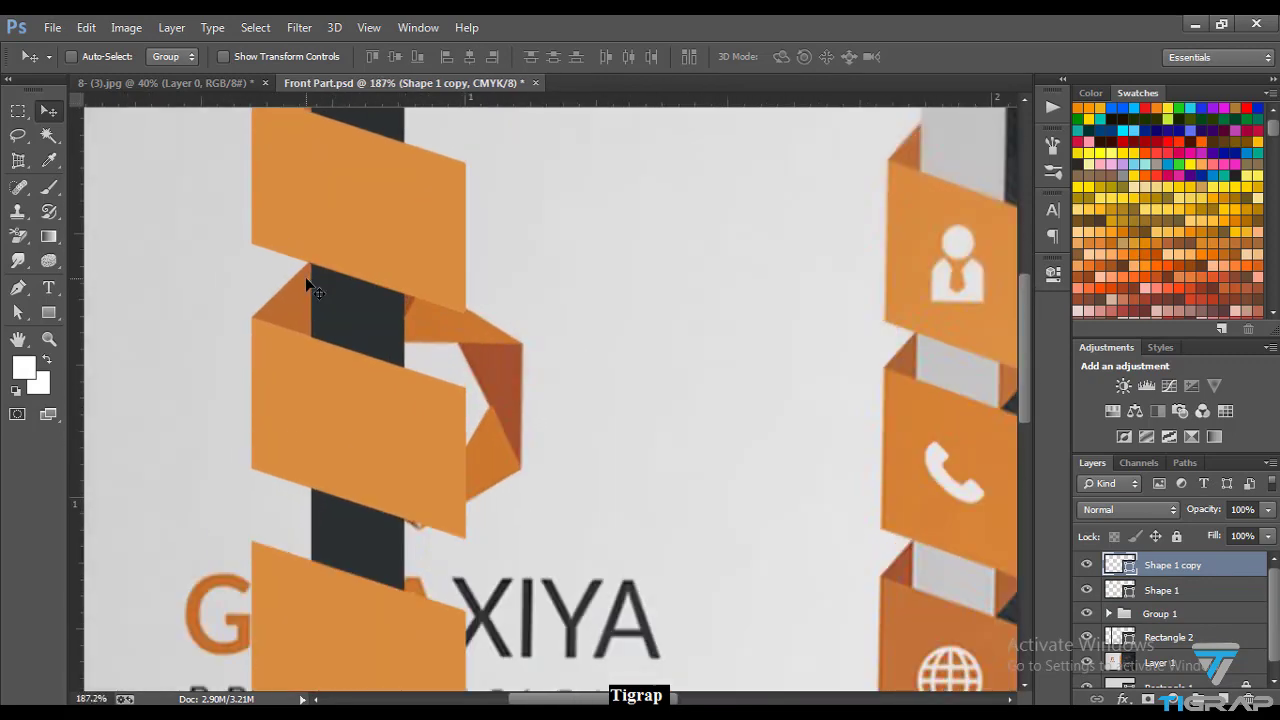
pyautogui.scroll(-2, 328, 252)
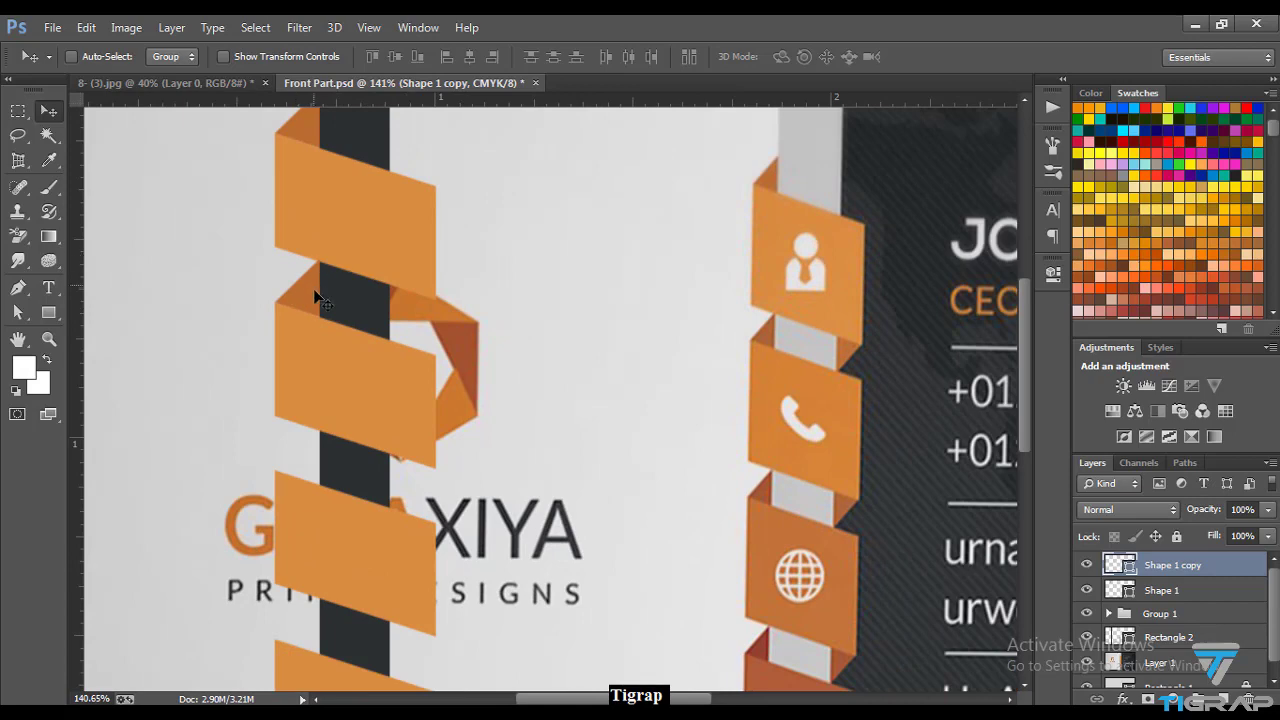
pyautogui.scroll(-1, 342, 303)
pyautogui.scroll(-1, 340, 300)
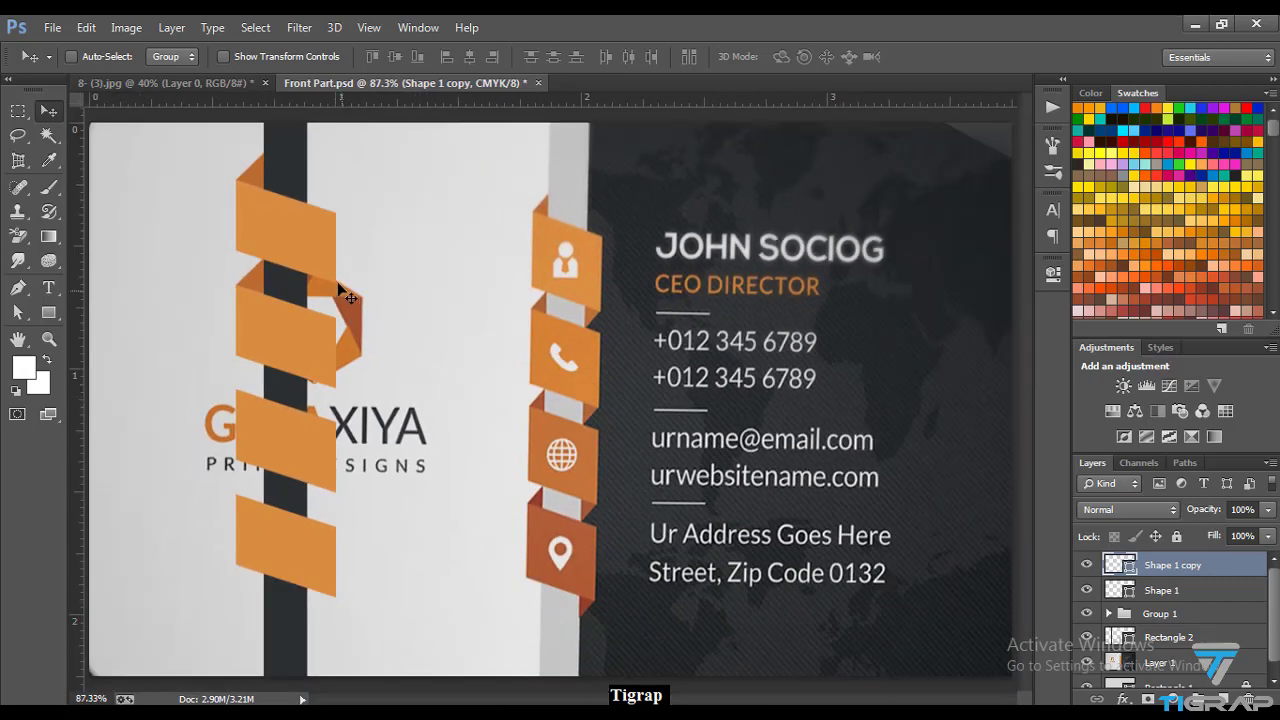
pyautogui.scroll(2, 255, 288)
pyautogui.moveTo(261, 299); pyautogui.dragTo(261, 441)
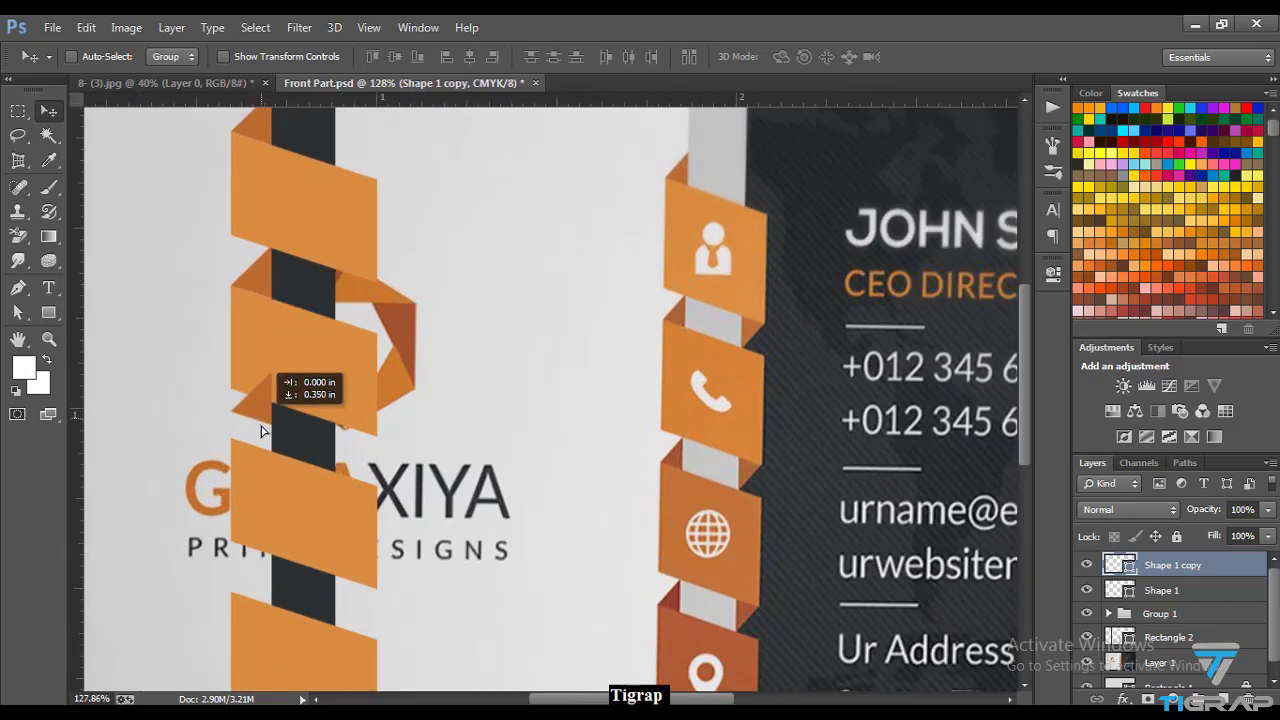
# Step: Duplicate the fold again with Ctrl+J and place it on the lower band
pyautogui.hotkey('ctrl', 'j')
pyautogui.scroll(-2, 261, 437)
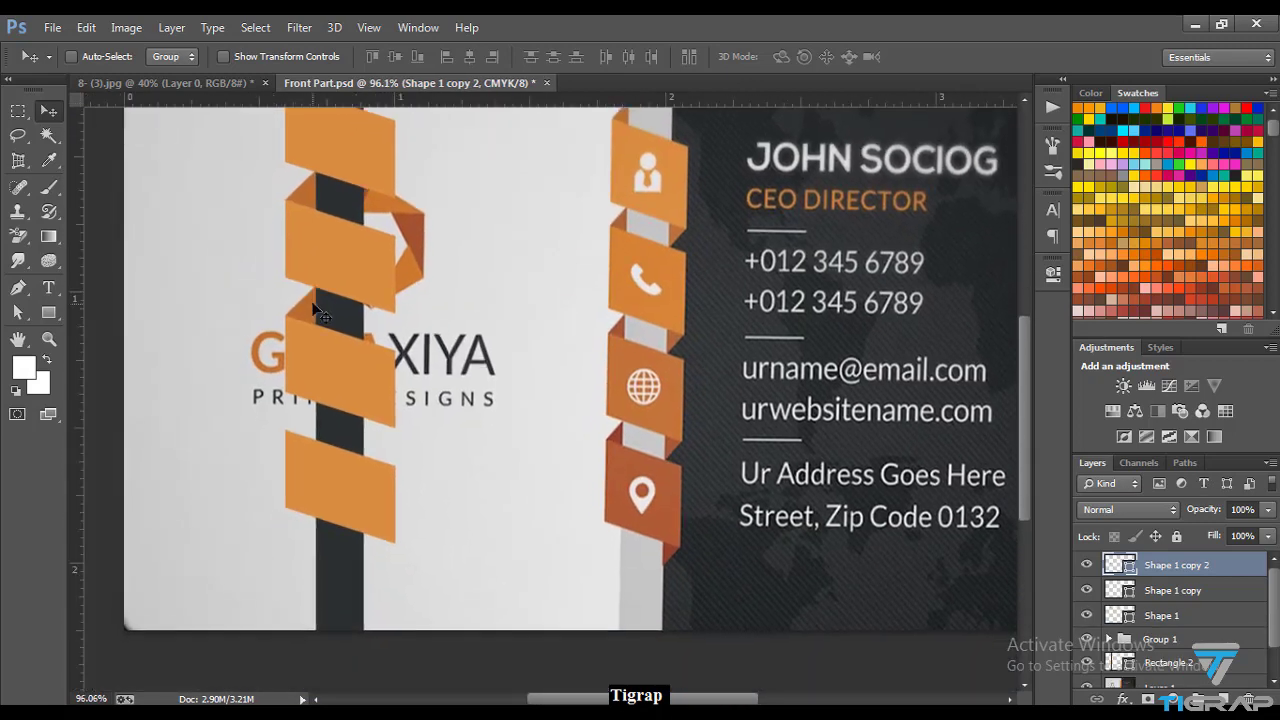
pyautogui.scroll(2, 311, 313)
pyautogui.moveTo(310, 312); pyautogui.dragTo(310, 481)
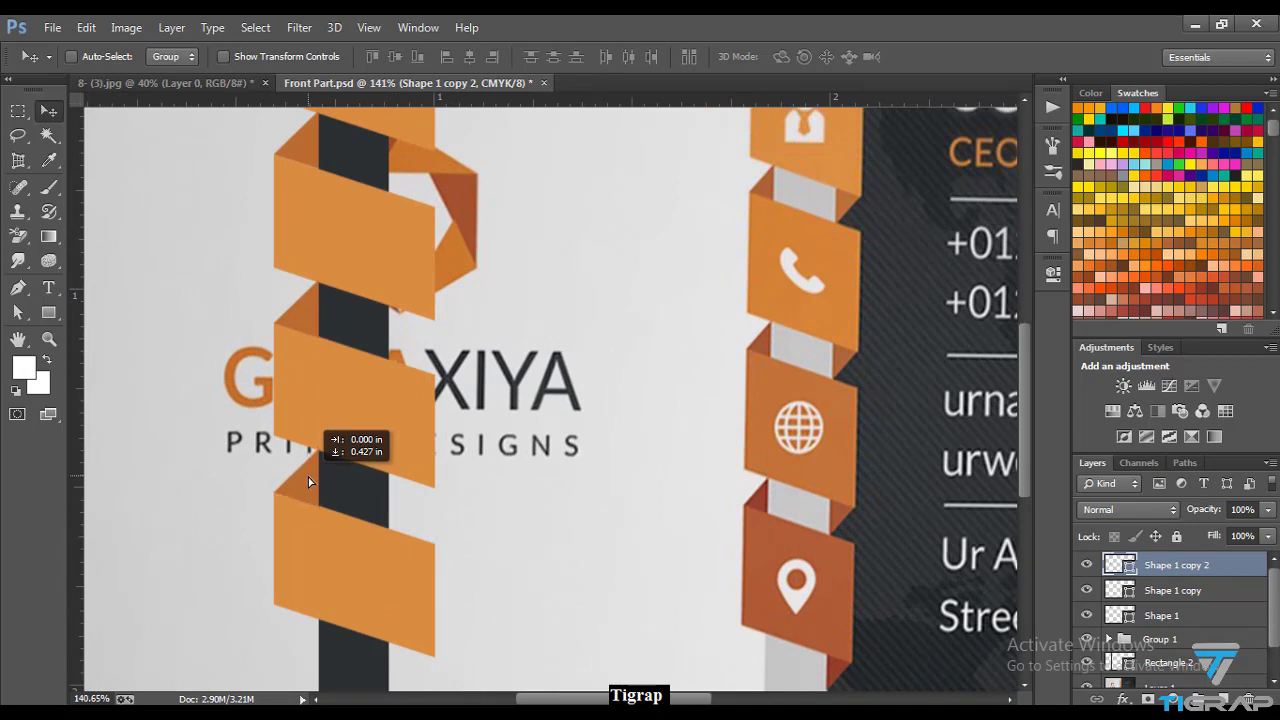
pyautogui.scroll(1, 310, 460)
pyautogui.scroll(-1, 312, 455)
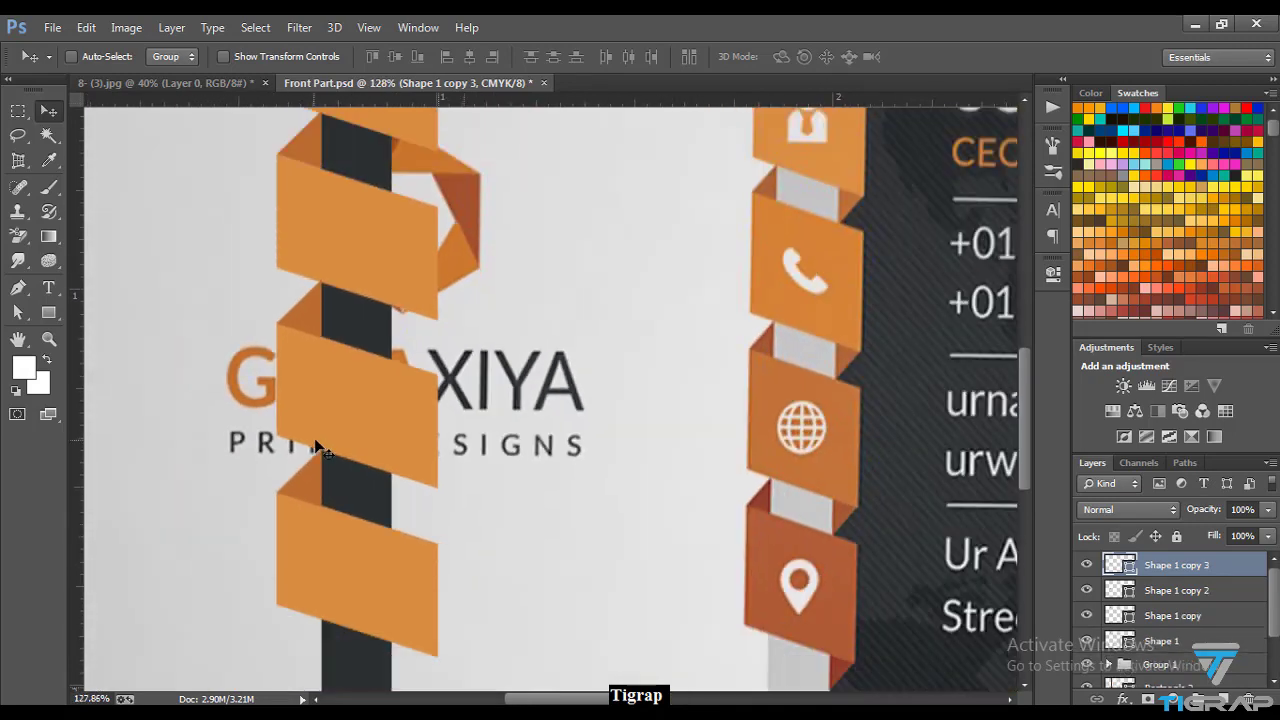
pyautogui.scroll(-2, 330, 435)
pyautogui.scroll(-1, 366, 380)
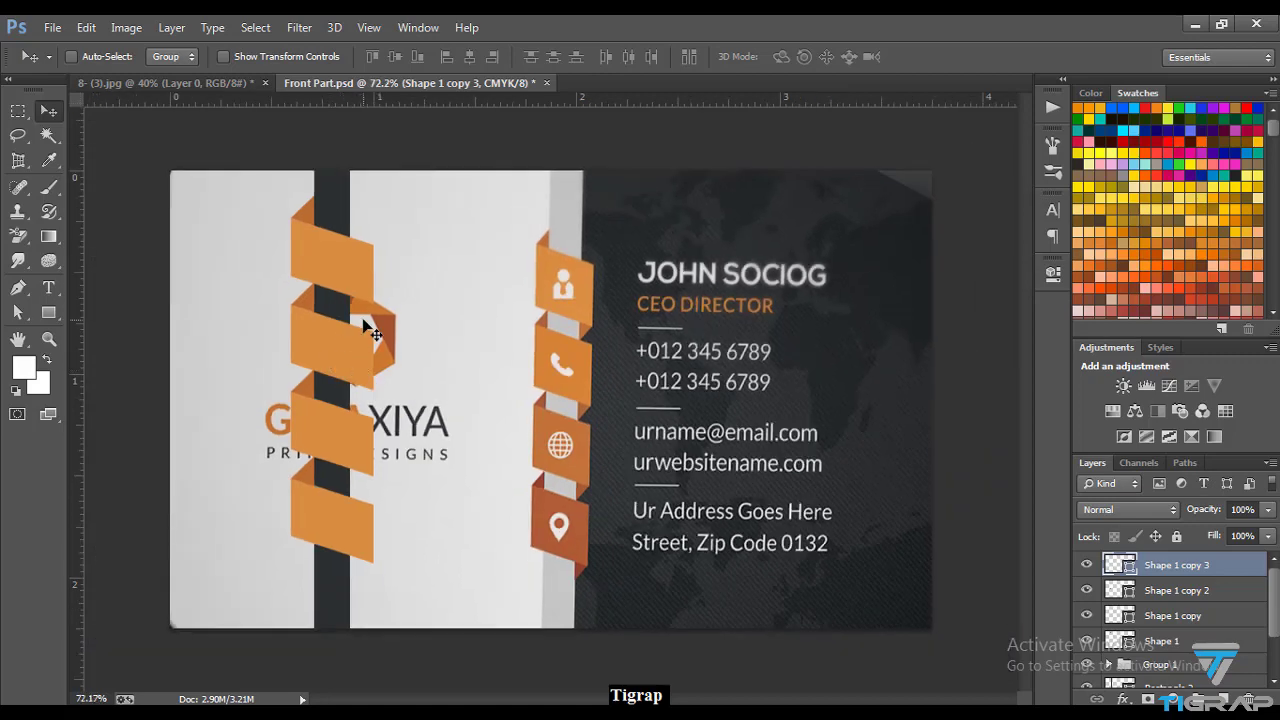
pyautogui.scroll(-1, 977, 493)
# Step: Hide Layer 1 and group the four fold shapes as 'left tri' below Group 1
pyautogui.scroll(-2, 1165, 615)
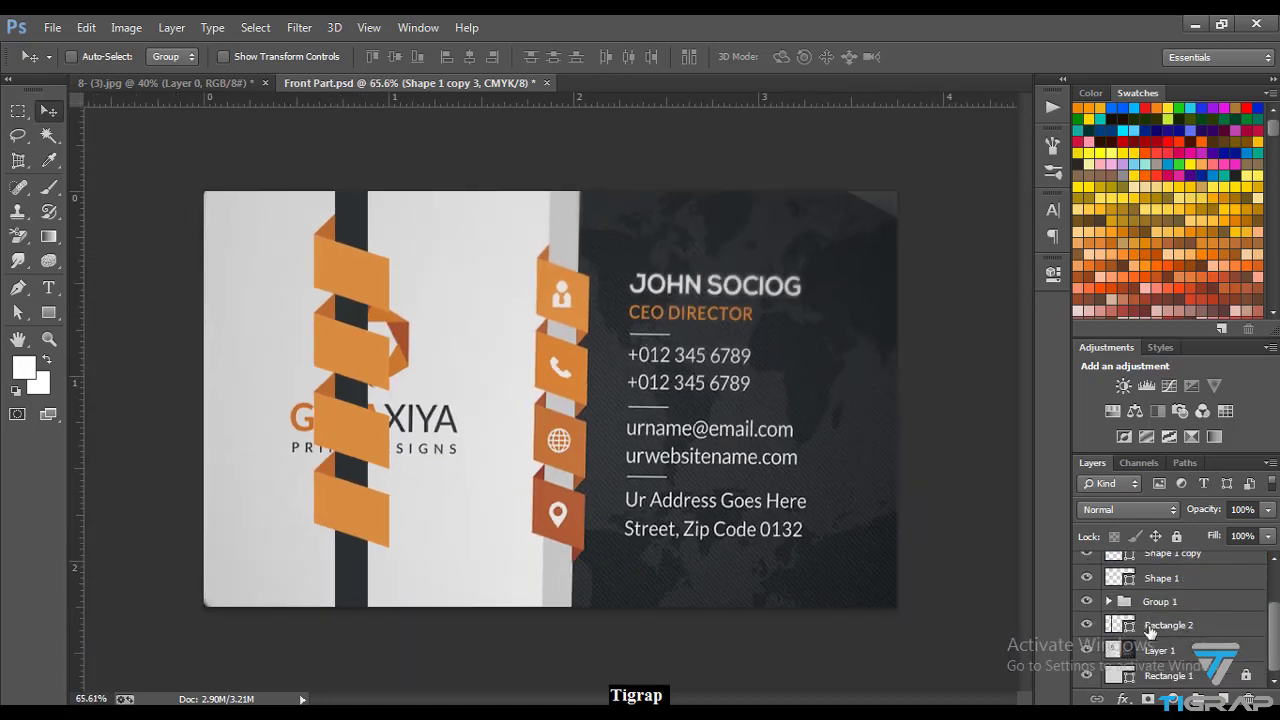
pyautogui.click(1087, 649)
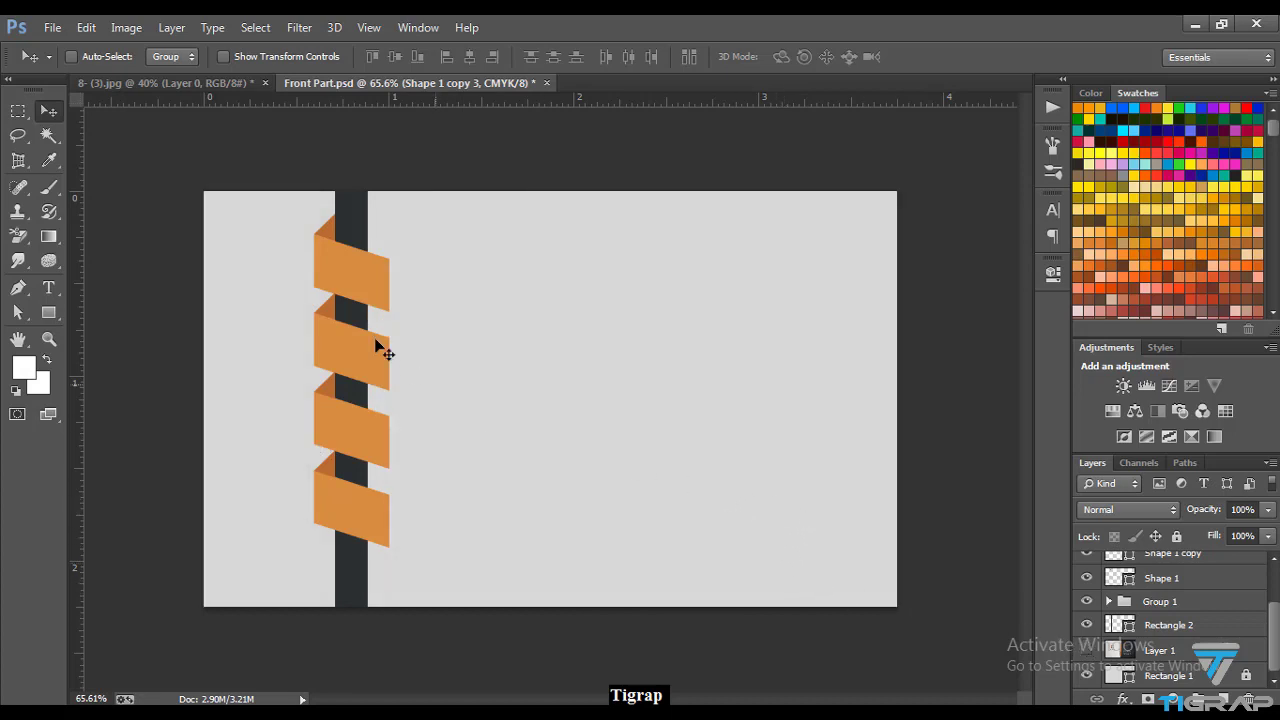
pyautogui.scroll(2, 1130, 568)
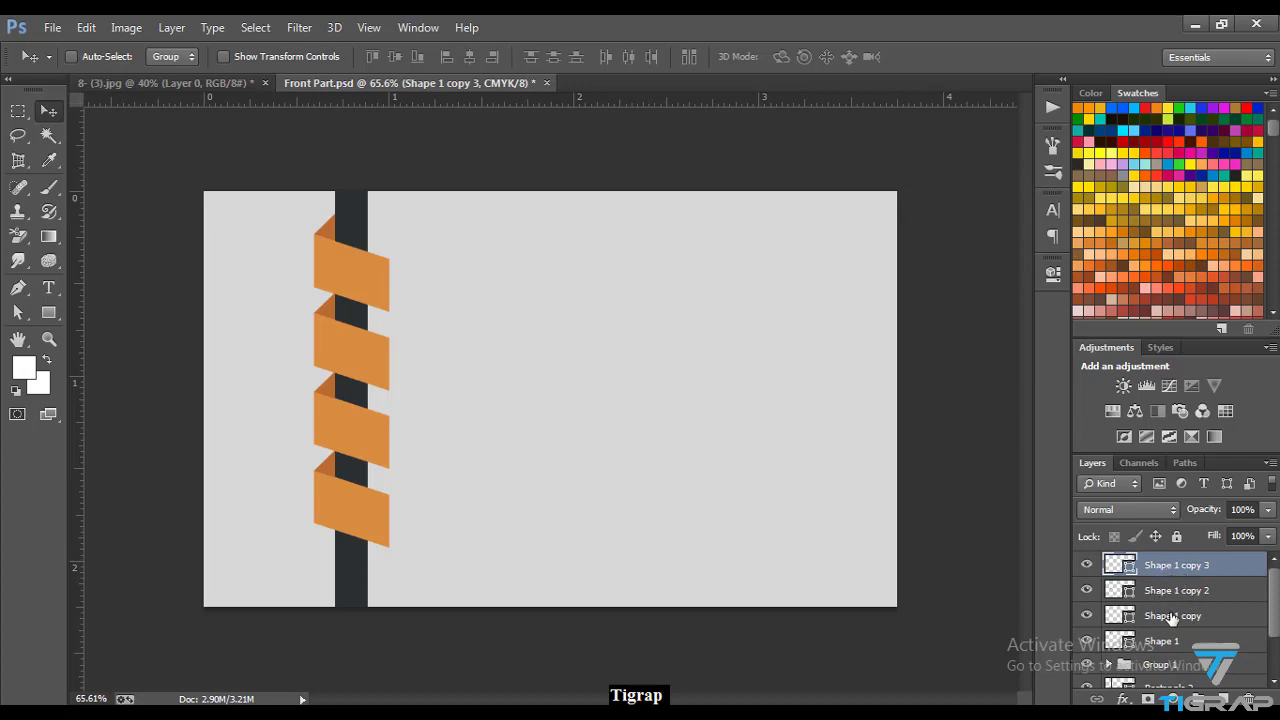
pyautogui.keyDown('shift'); pyautogui.click(1152, 641); pyautogui.keyUp('shift')
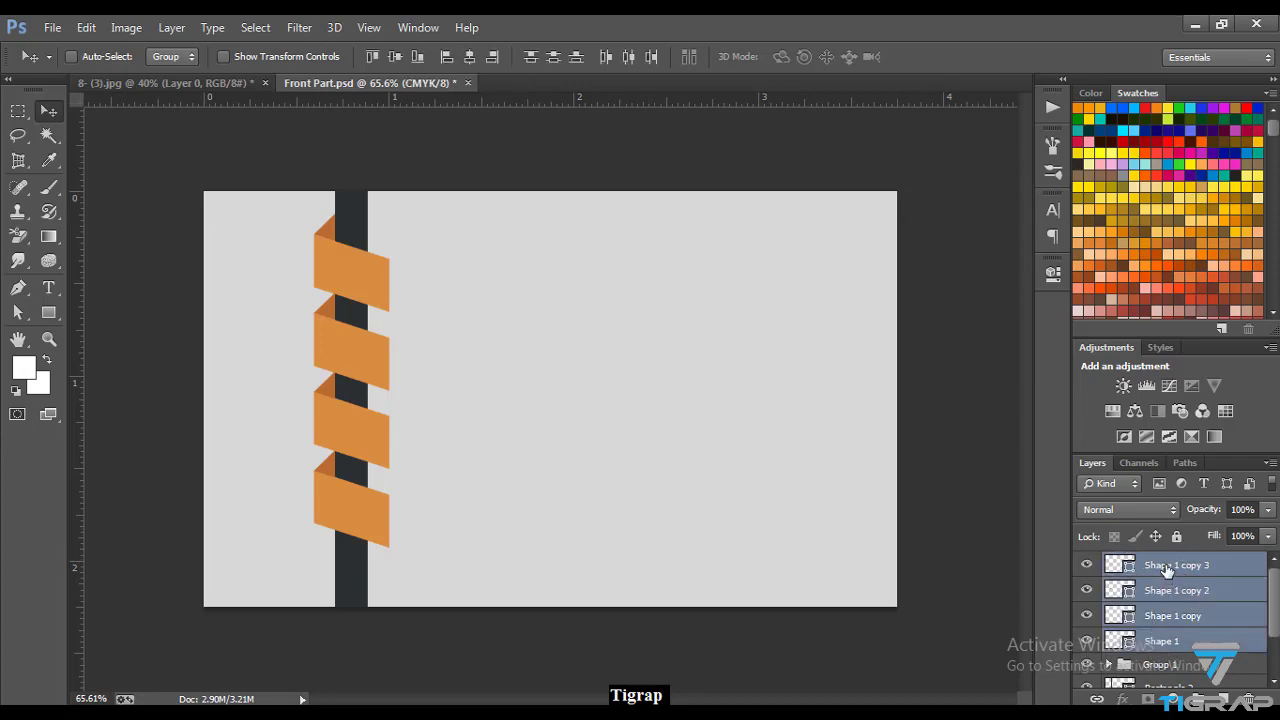
pyautogui.hotkey('ctrl', 'g')
pyautogui.doubleClick(1163, 564)
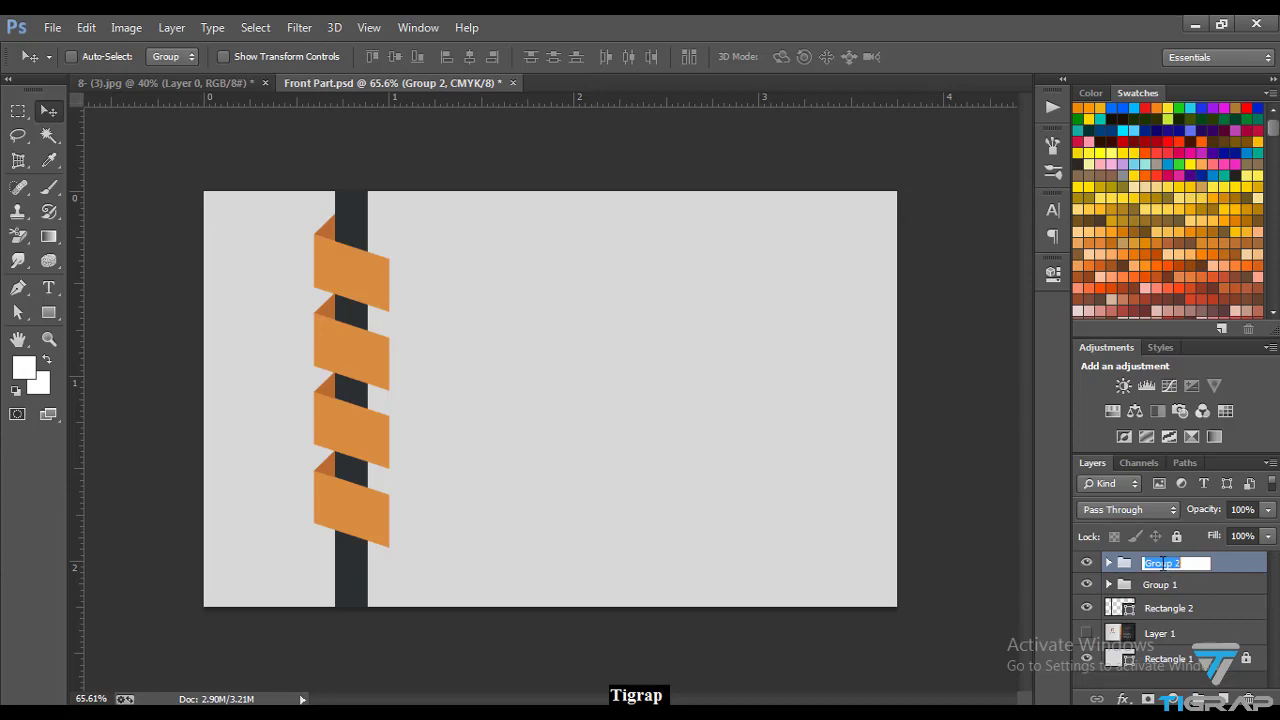
pyautogui.press('BackSpace')
pyautogui.write('left tri')
pyautogui.press('Return')
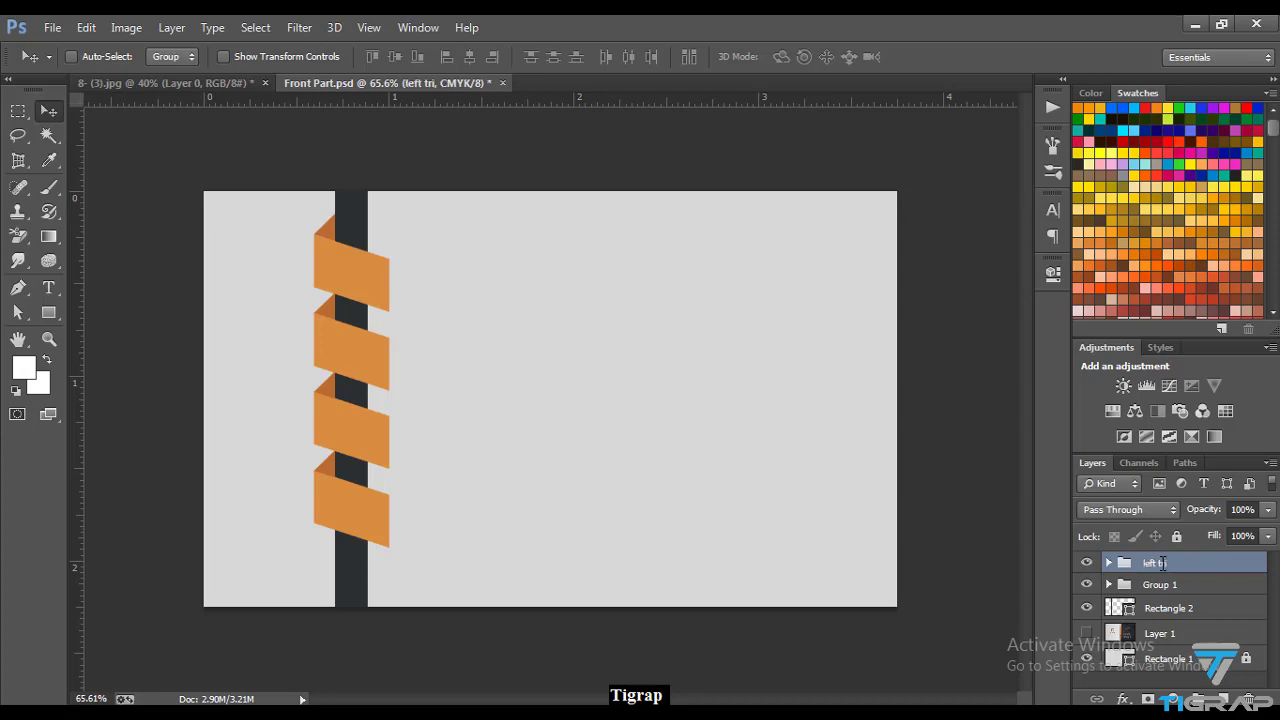
pyautogui.hotkey('ctrl', '[')
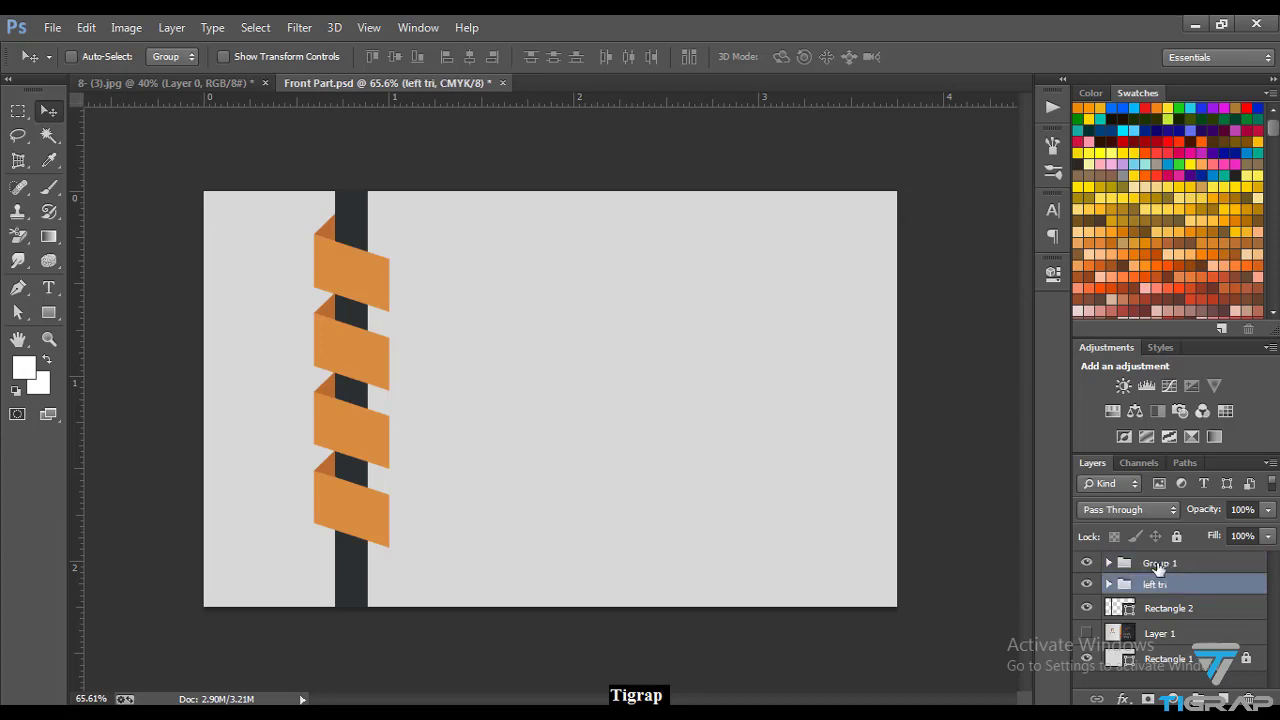
# Step: Rename Group 1 to 'yello shape'
pyautogui.scroll(3, 417, 289)
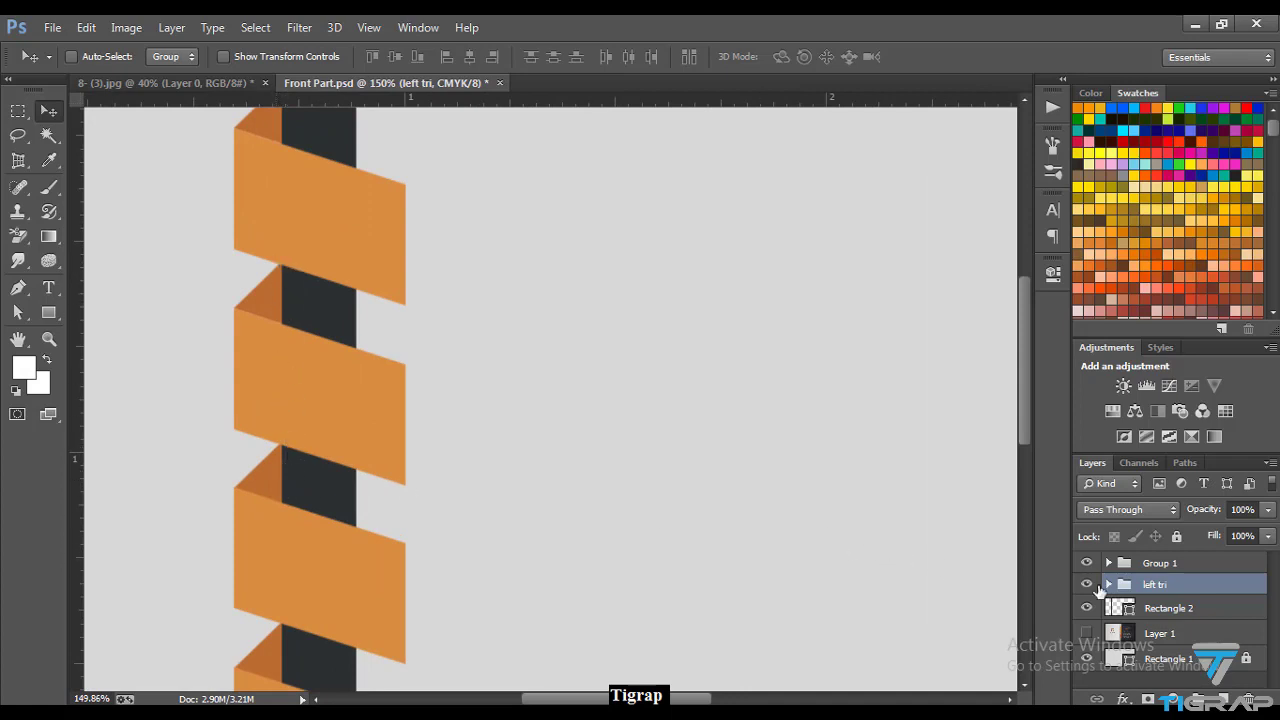
pyautogui.doubleClick(1160, 563)
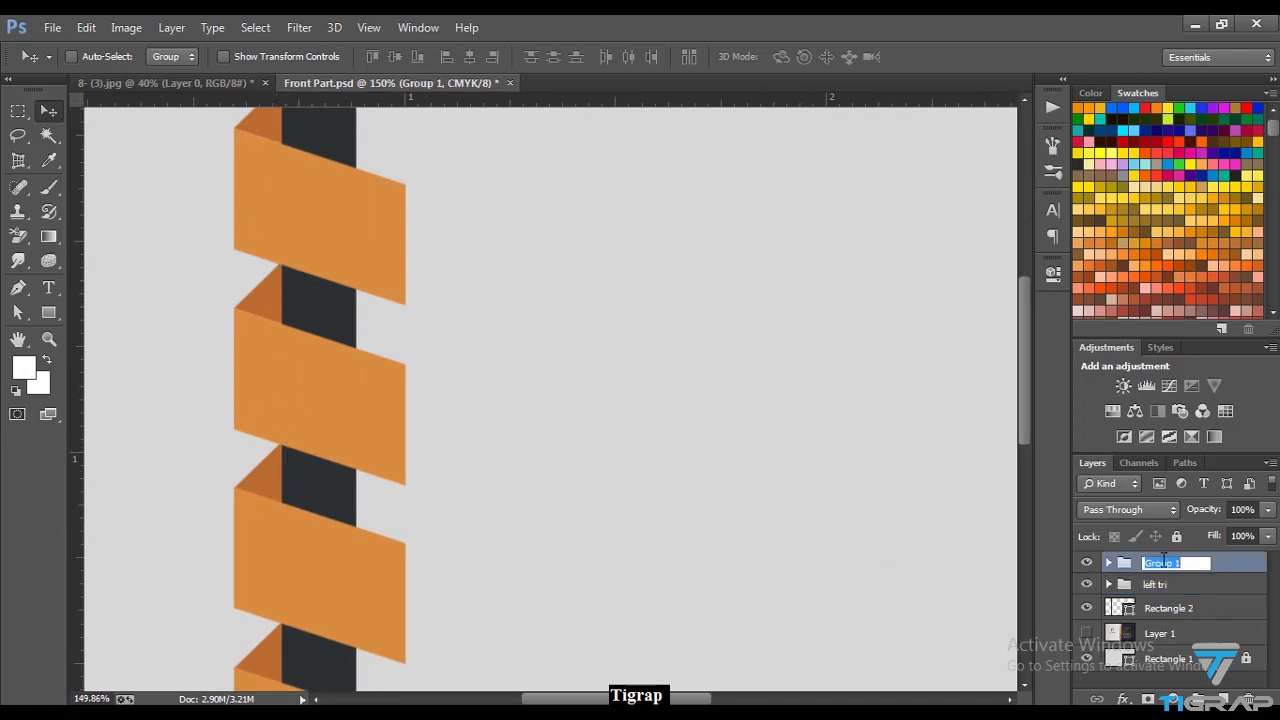
pyautogui.write('y')
pyautogui.write('ello shap')
pyautogui.press('Return')
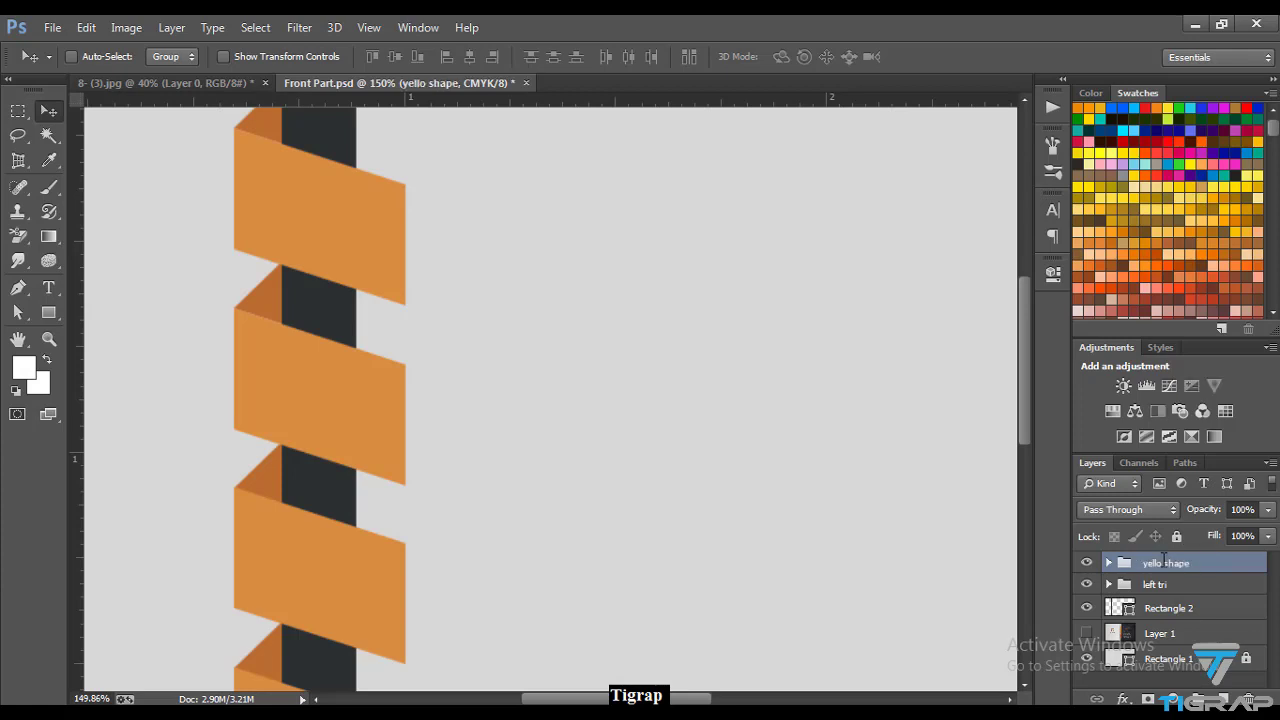
pyautogui.scroll(-2, 565, 392)
pyautogui.scroll(-1, 607, 430)
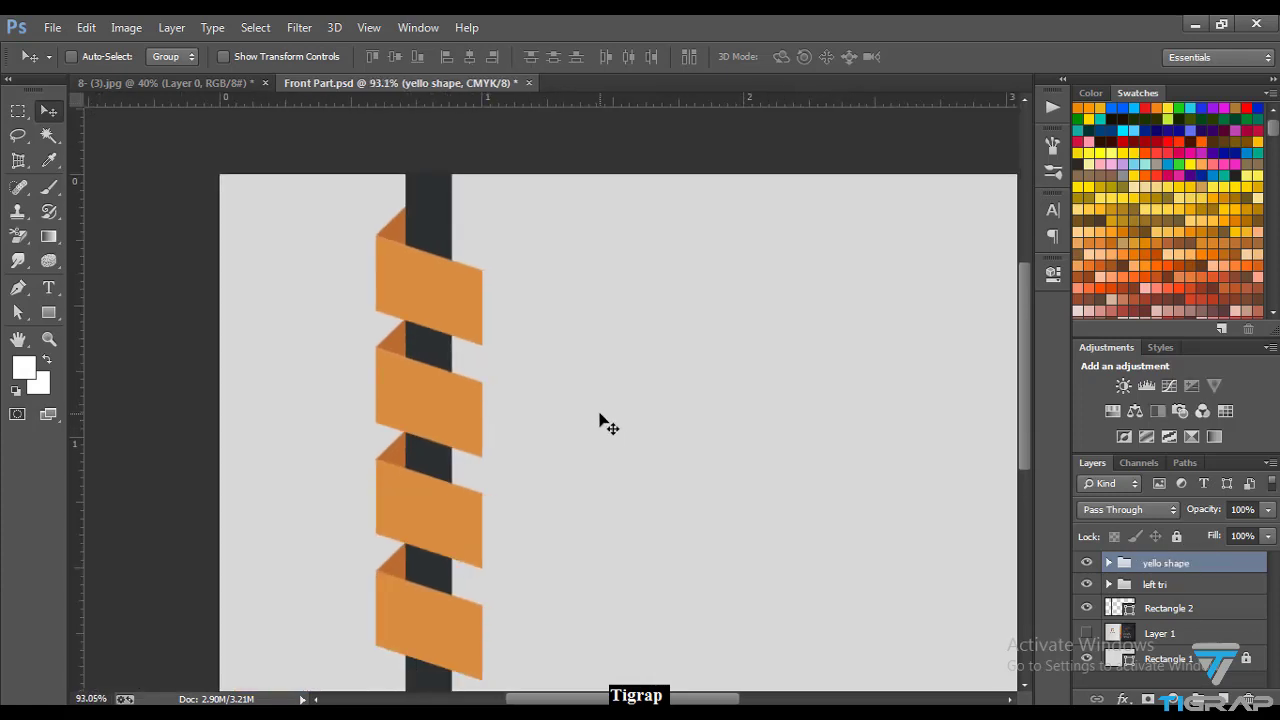
pyautogui.click(195, 83)
pyautogui.scroll(3, 565, 370)
pyautogui.scroll(1, 580, 345)
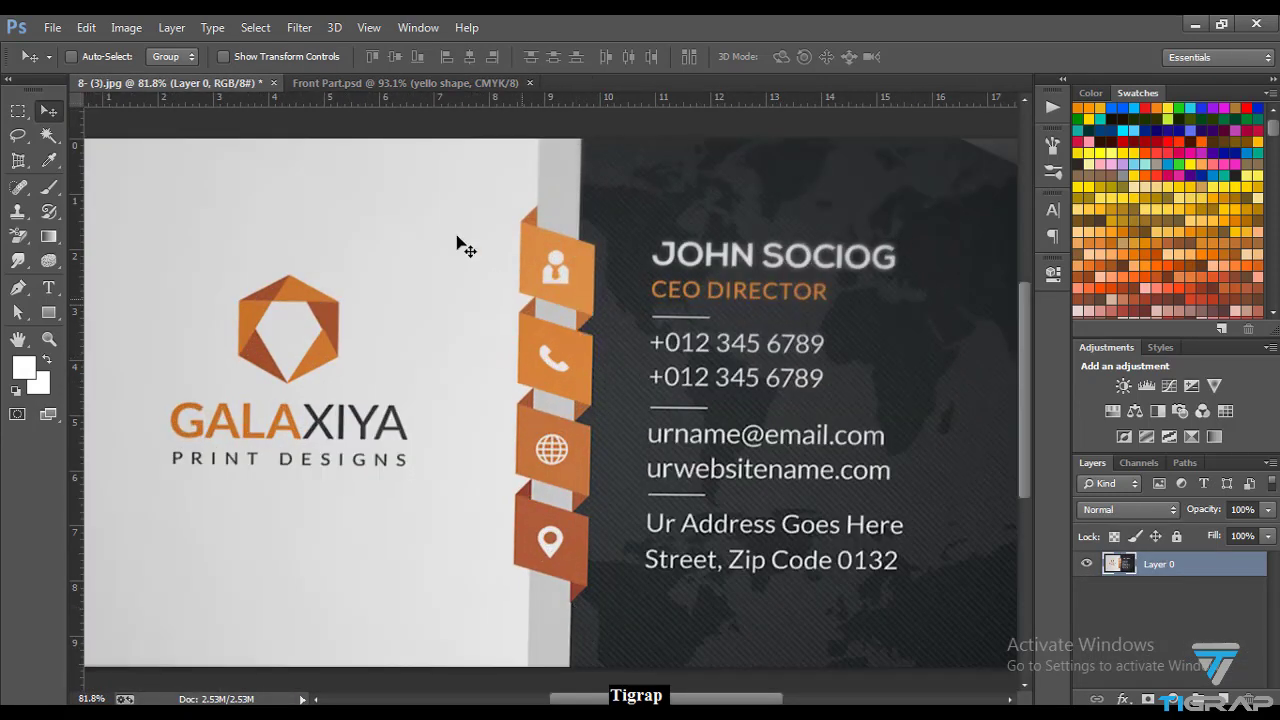
pyautogui.click(319, 85)
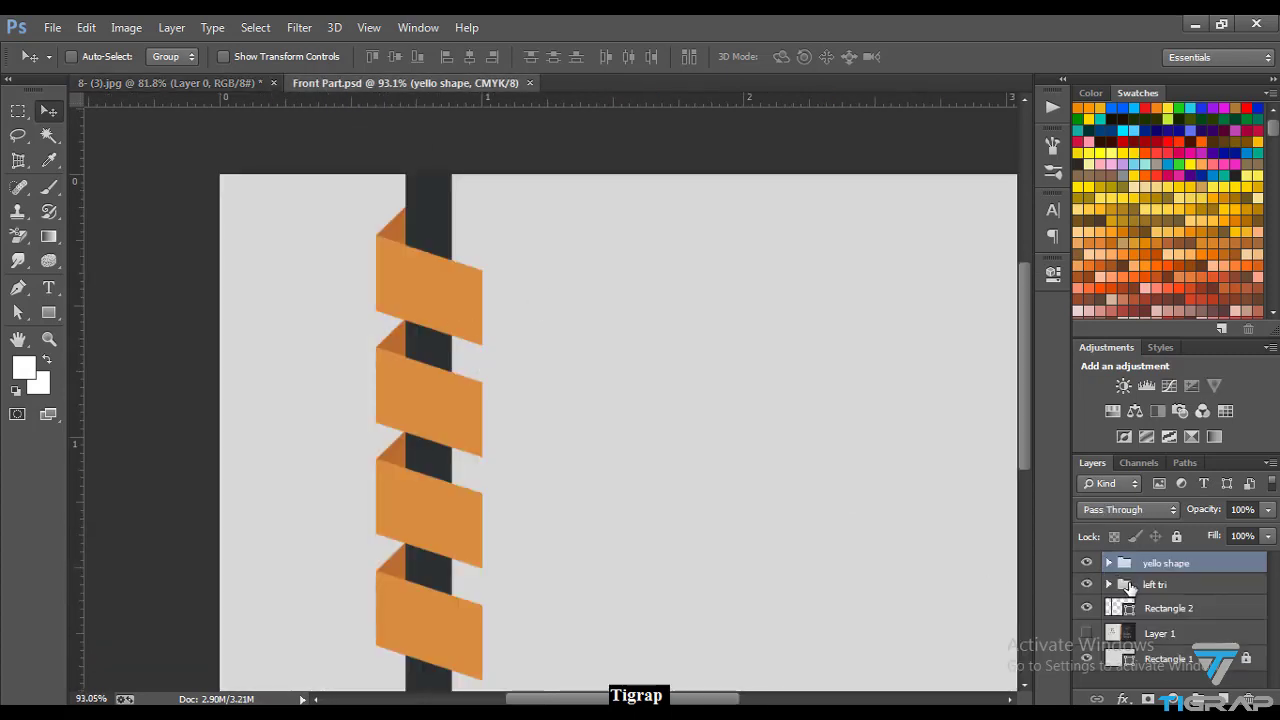
pyautogui.click(1150, 584)
pyautogui.hscroll(2, 514, 517)
# Step: Alt-drag a copy of the left tri group to the right of the bar
pyautogui.scroll(1, 449, 506)
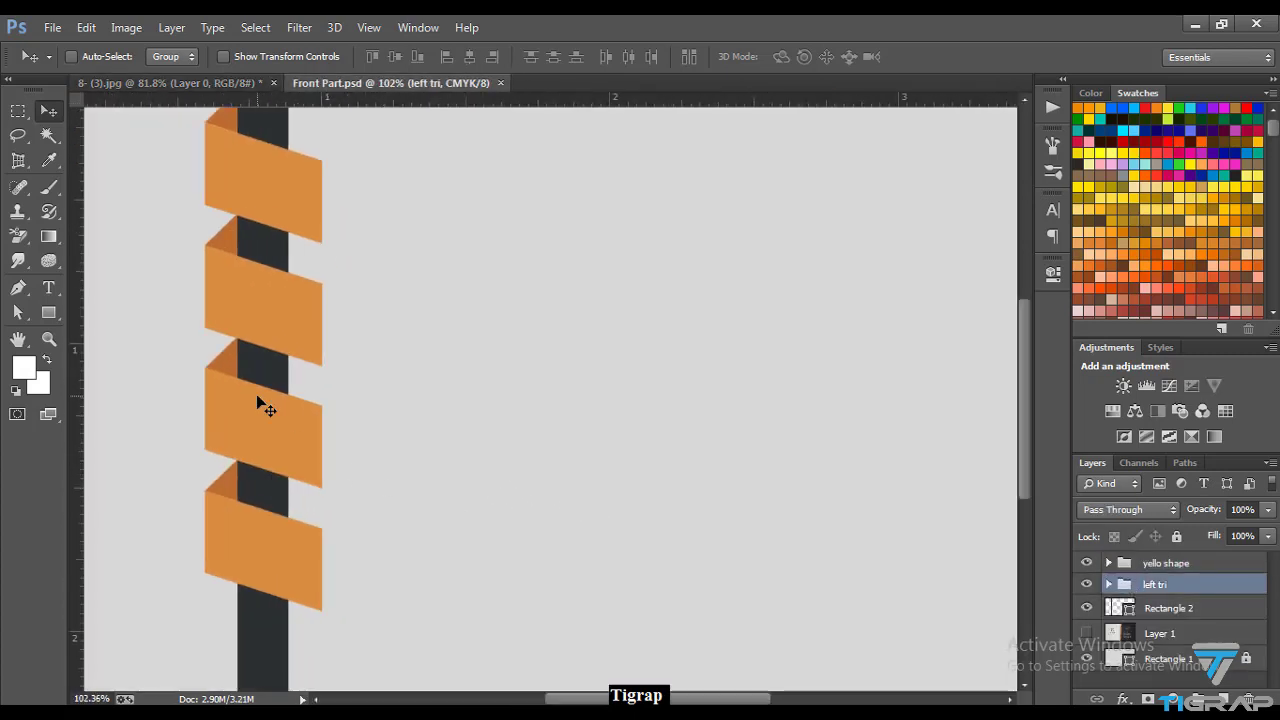
pyautogui.moveTo(251, 386); pyautogui.dragTo(408, 383)
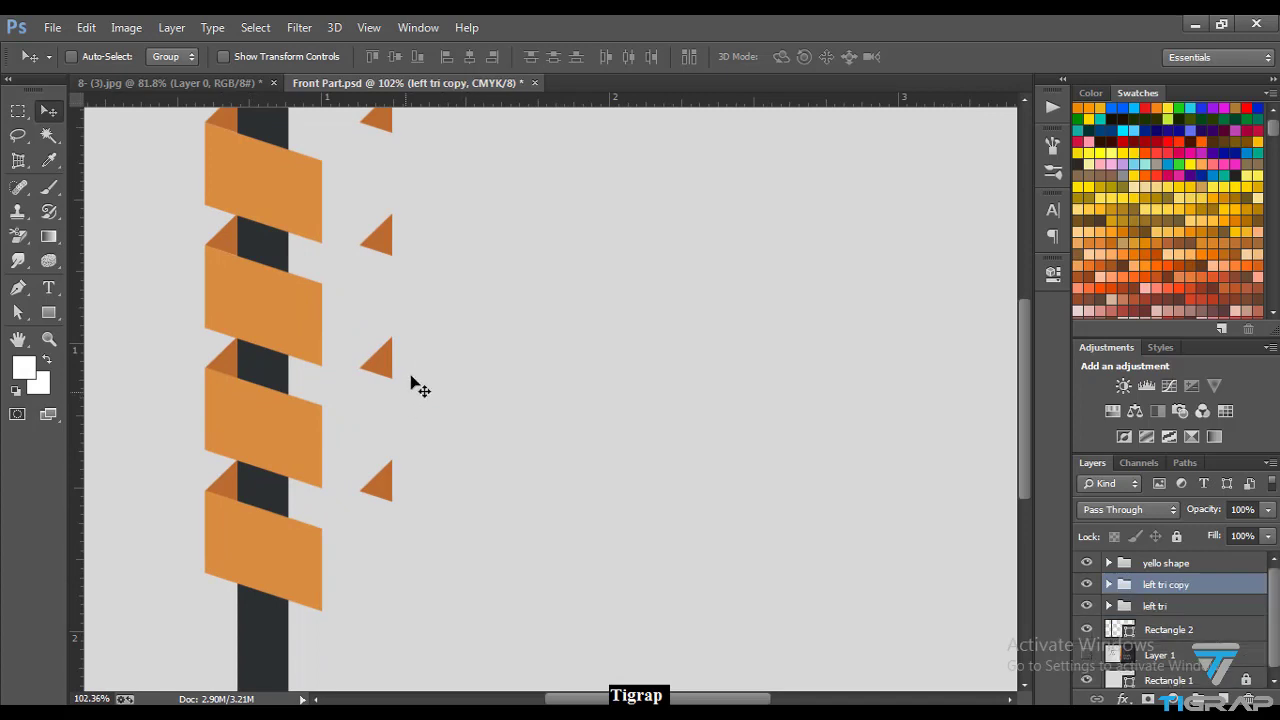
pyautogui.moveTo(390, 305)
pyautogui.mouseDown()
pyautogui.moveTo(309, 466)
pyautogui.moveTo(352, 442)
pyautogui.mouseUp()
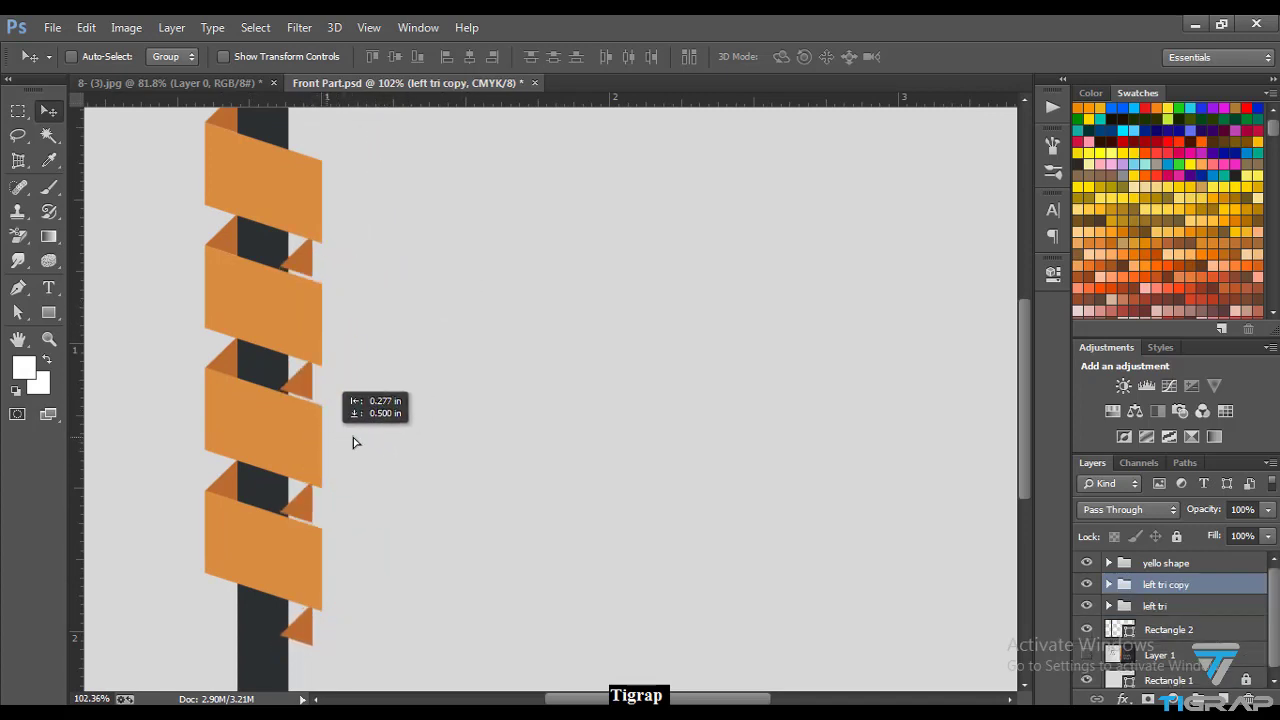
pyautogui.moveTo(352, 442); pyautogui.dragTo(366, 438)
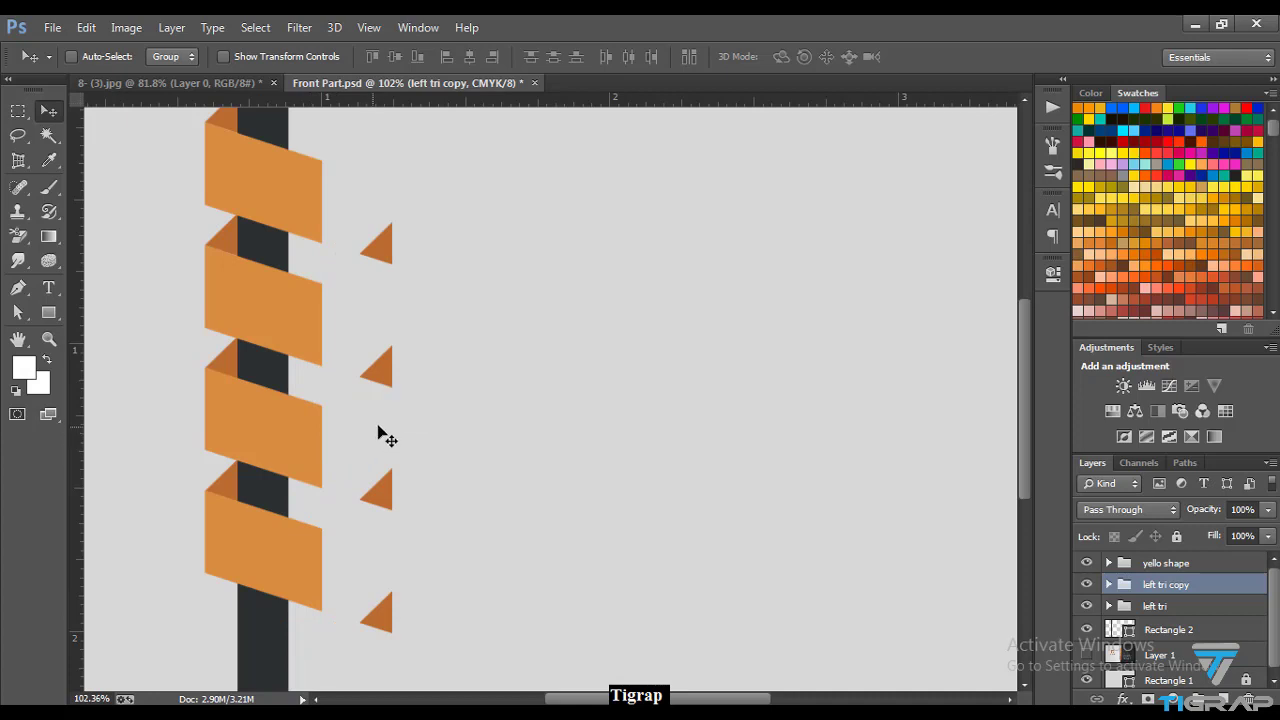
pyautogui.scroll(-2, 387, 437)
# Step: Rotate the left tri copy 180° and tuck it against the bands' right edges
pyautogui.hotkey('ctrl', 't')
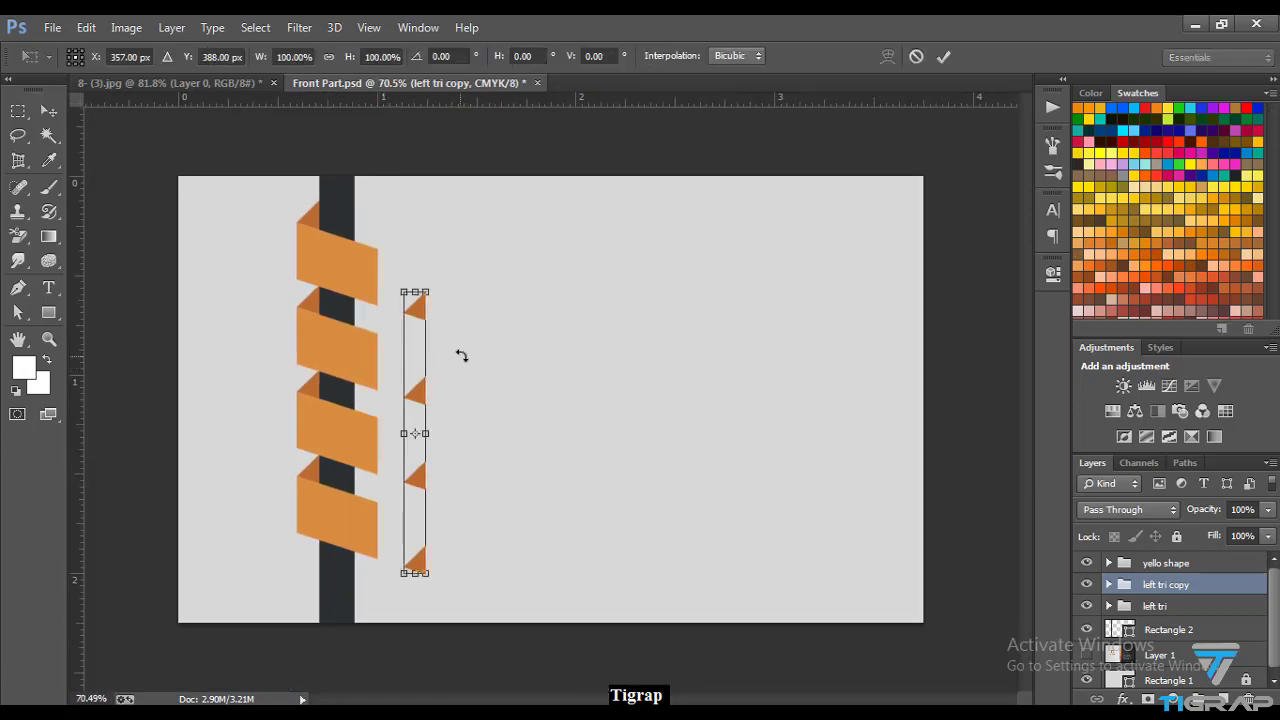
pyautogui.moveTo(475, 372)
pyautogui.mouseDown()
pyautogui.moveTo(364, 553)
pyautogui.moveTo(338, 542)
pyautogui.mouseUp()
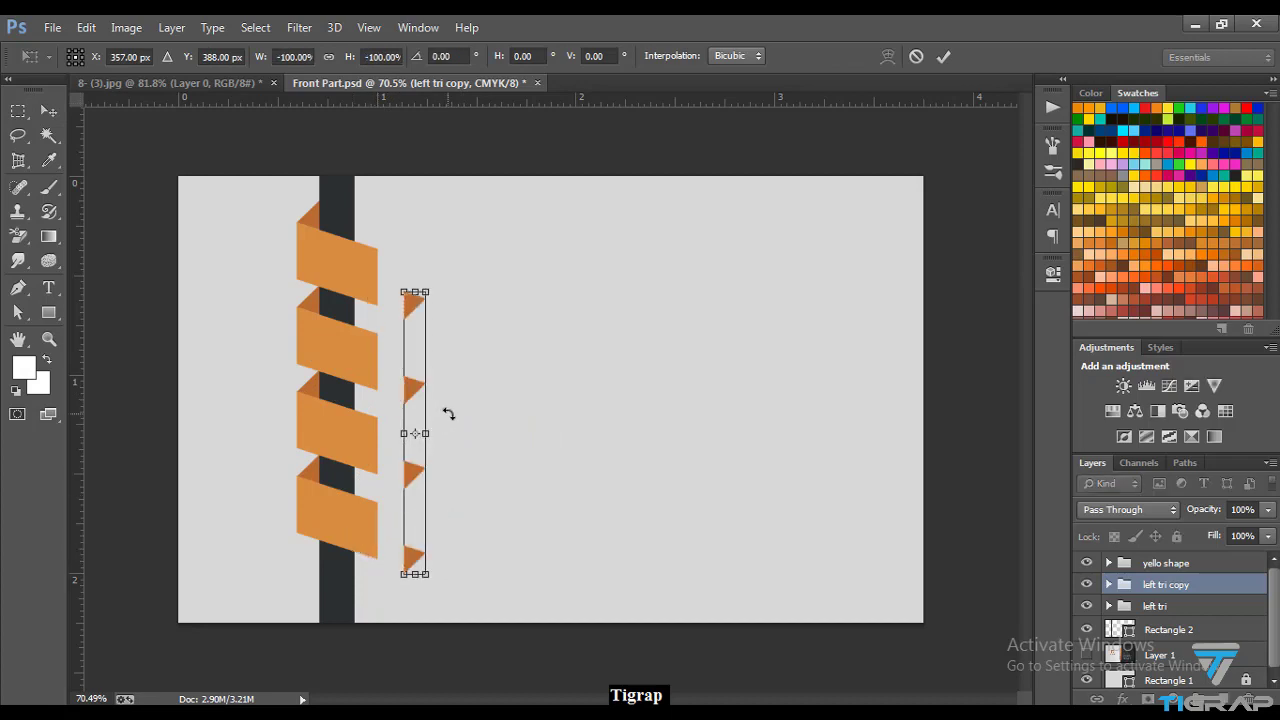
pyautogui.press('Return')
pyautogui.scroll(2, 449, 411)
pyautogui.moveTo(398, 294)
pyautogui.mouseDown()
pyautogui.moveTo(347, 314)
pyautogui.moveTo(338, 298)
pyautogui.mouseUp()
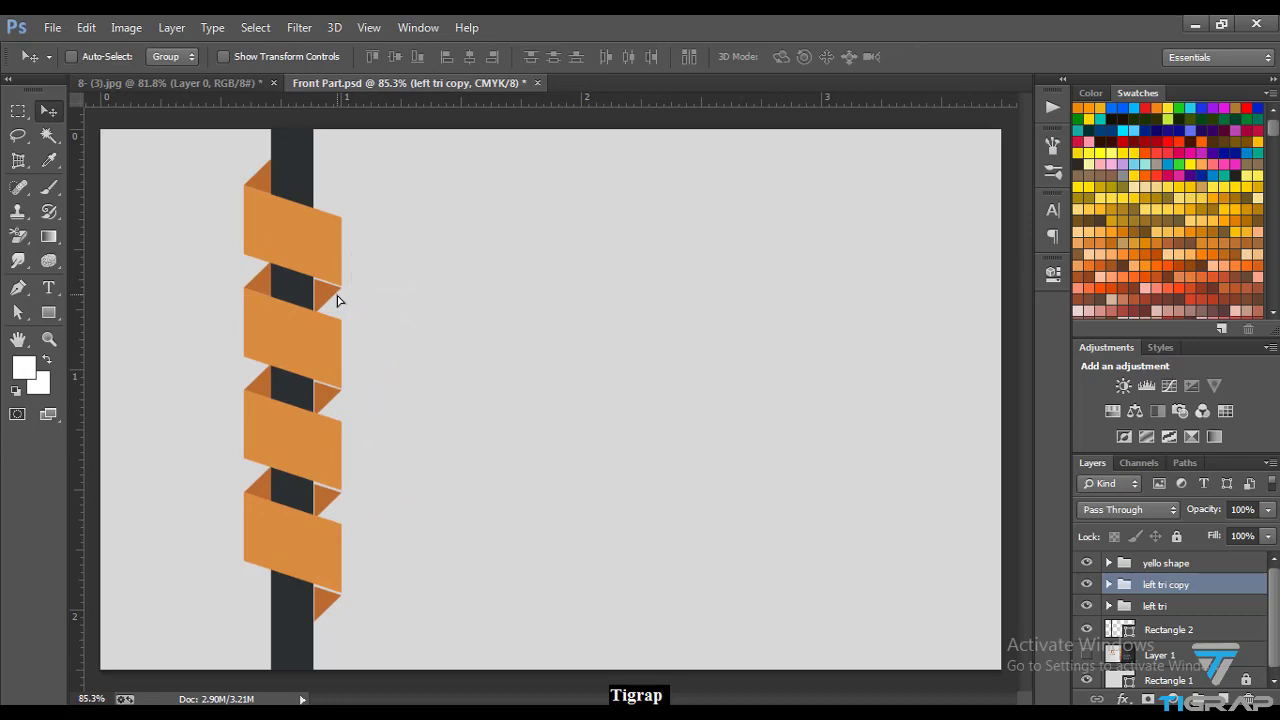
pyautogui.scroll(2, 344, 343)
pyautogui.press('Left')
pyautogui.press('Left')
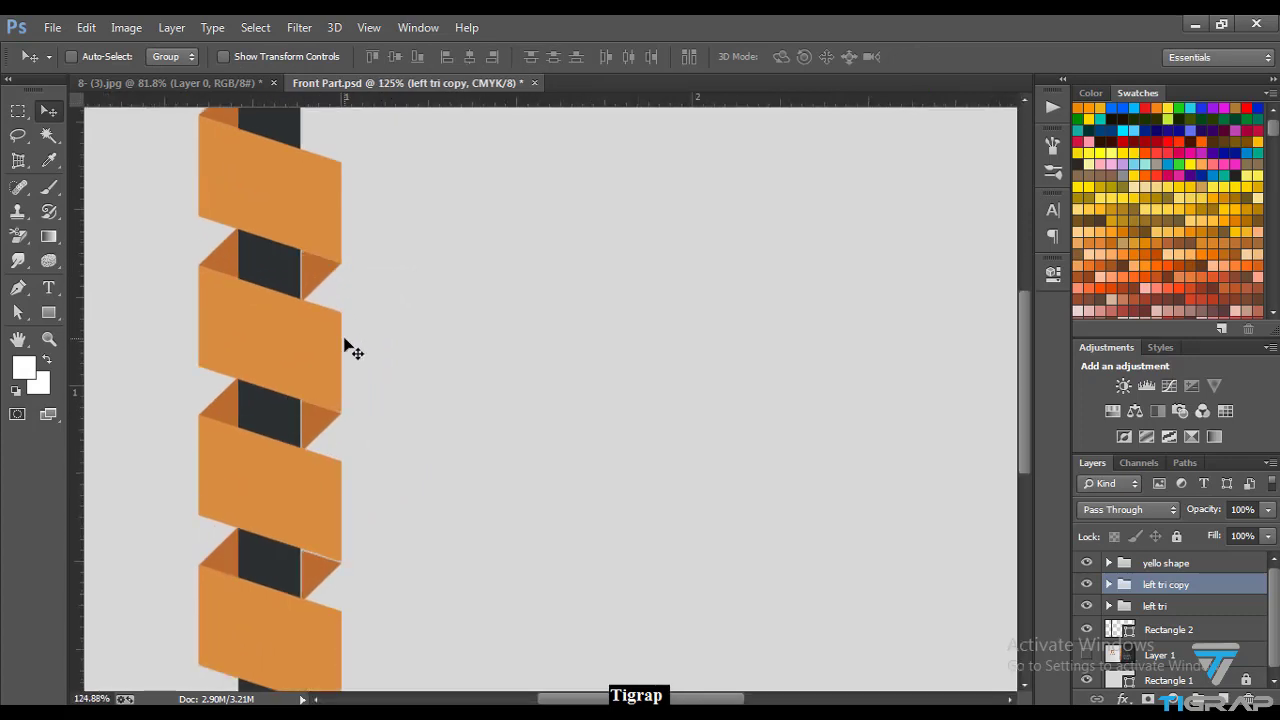
pyautogui.press('Left')
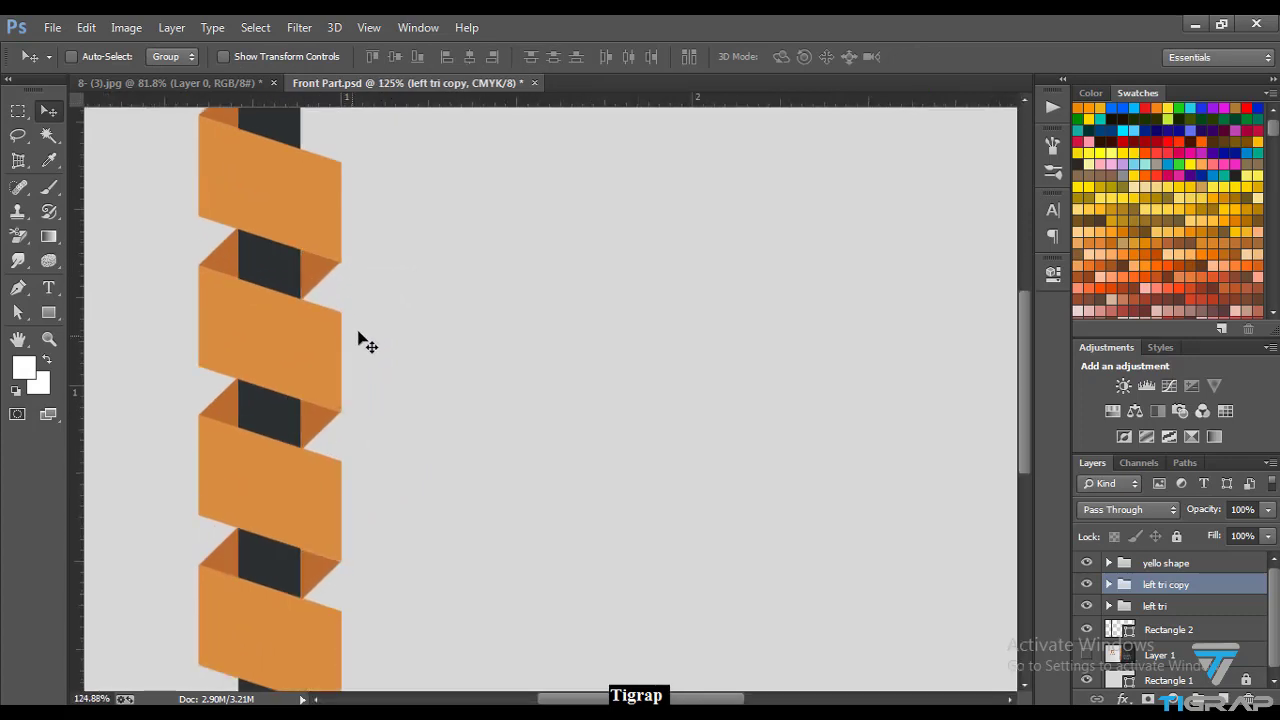
pyautogui.scroll(-2, 357, 340)
pyautogui.scroll(-1, 385, 342)
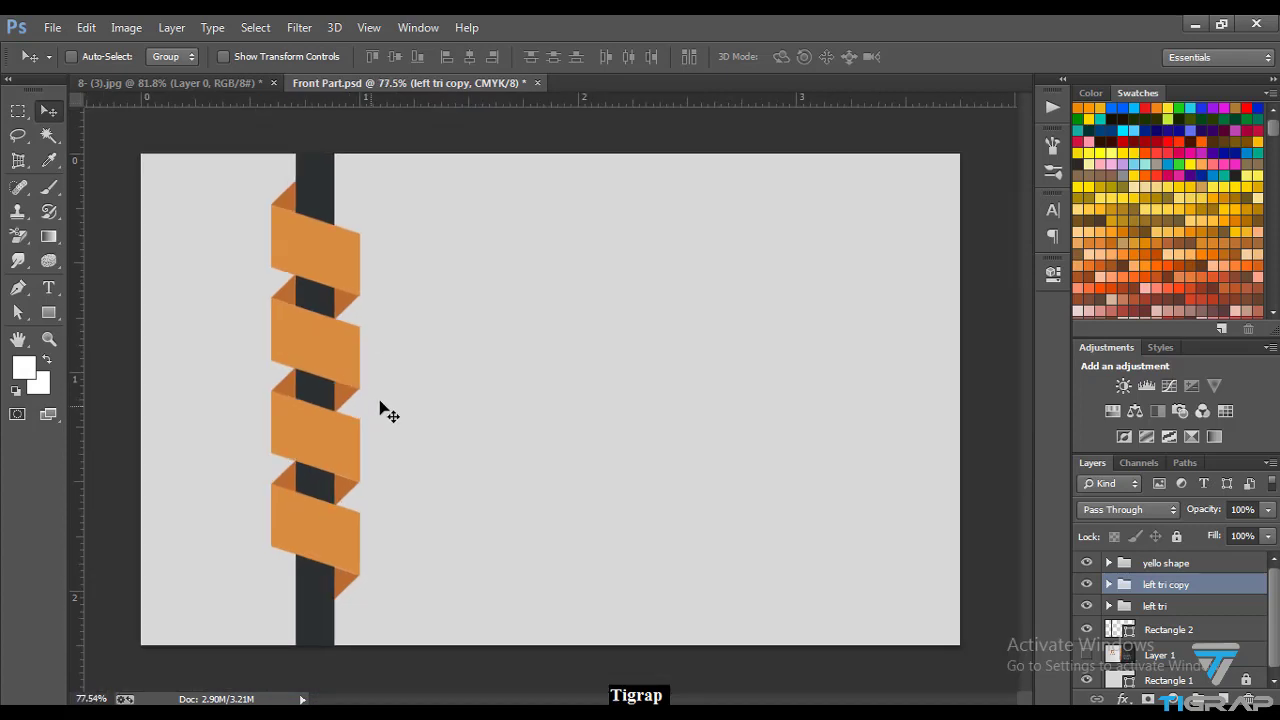
pyautogui.scroll(-1, 423, 393)
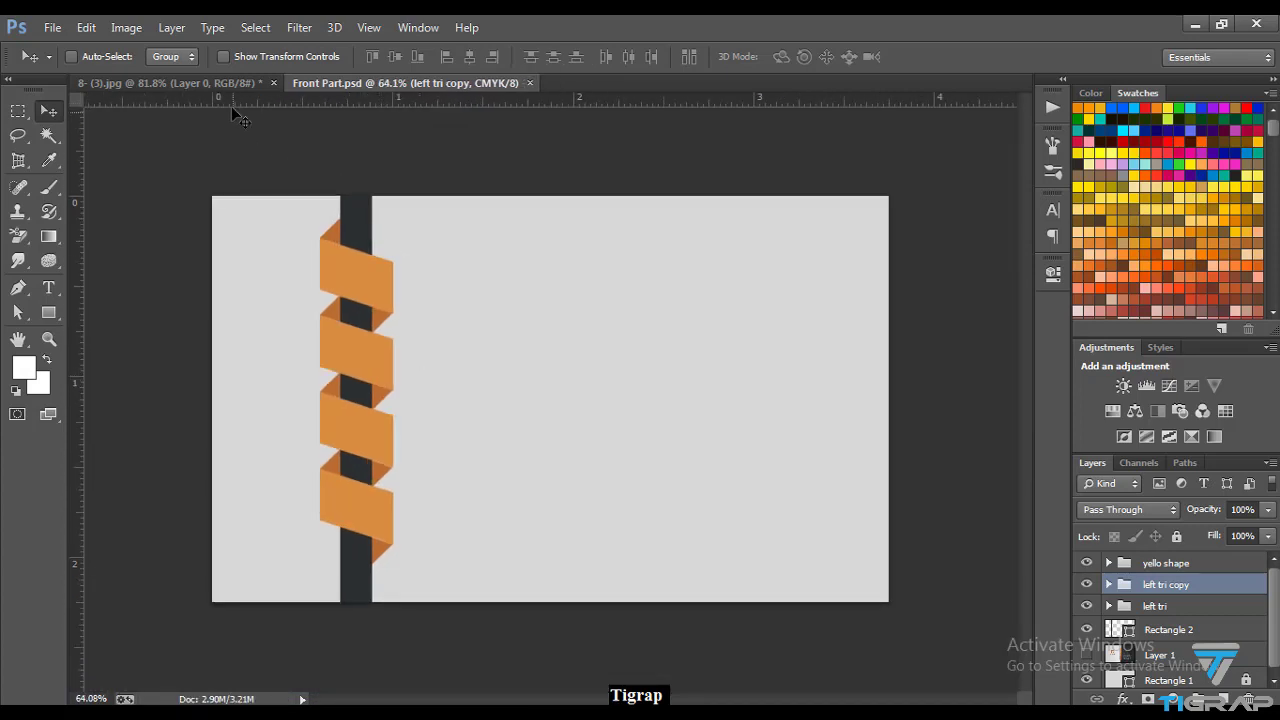
# Step: Look over the reference business card image, then return to the Front Part design
pyautogui.click(226, 82)
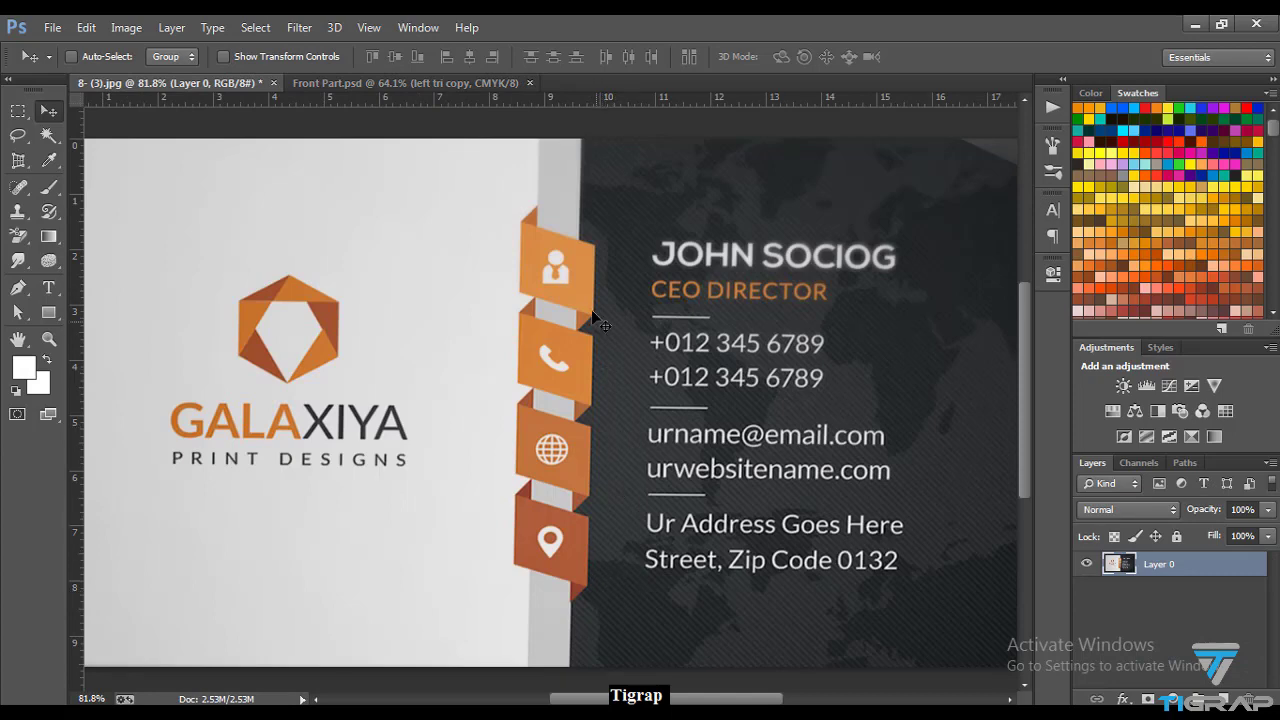
pyautogui.keyDown('alt'); pyautogui.scroll(2, 593, 318); pyautogui.keyUp('alt')
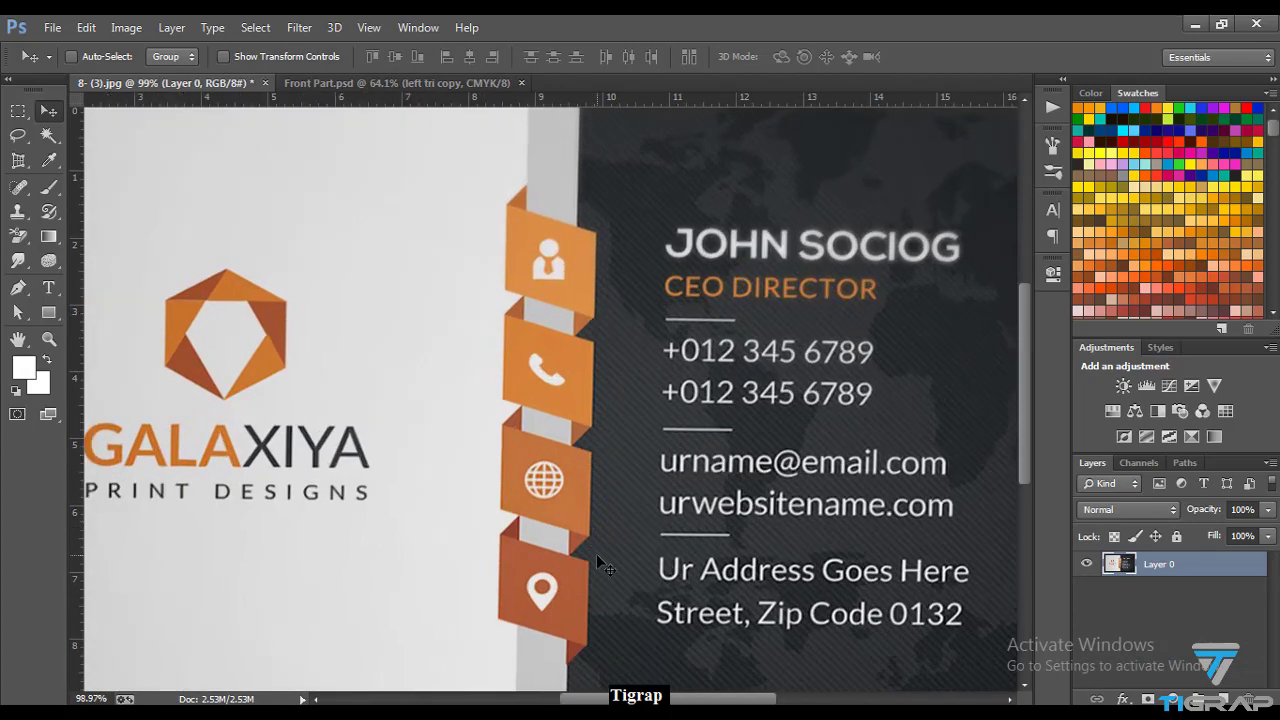
pyautogui.keyDown('alt'); pyautogui.scroll(-2, 603, 567); pyautogui.keyUp('alt')
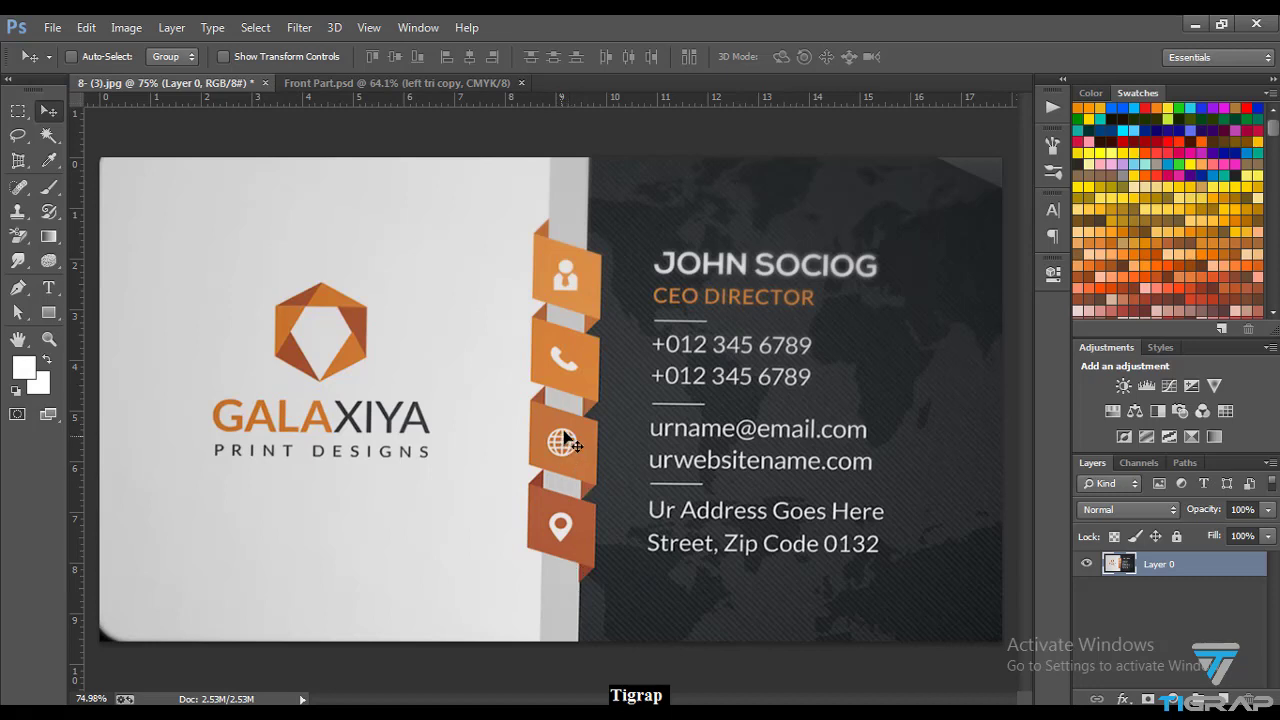
pyautogui.click(341, 82)
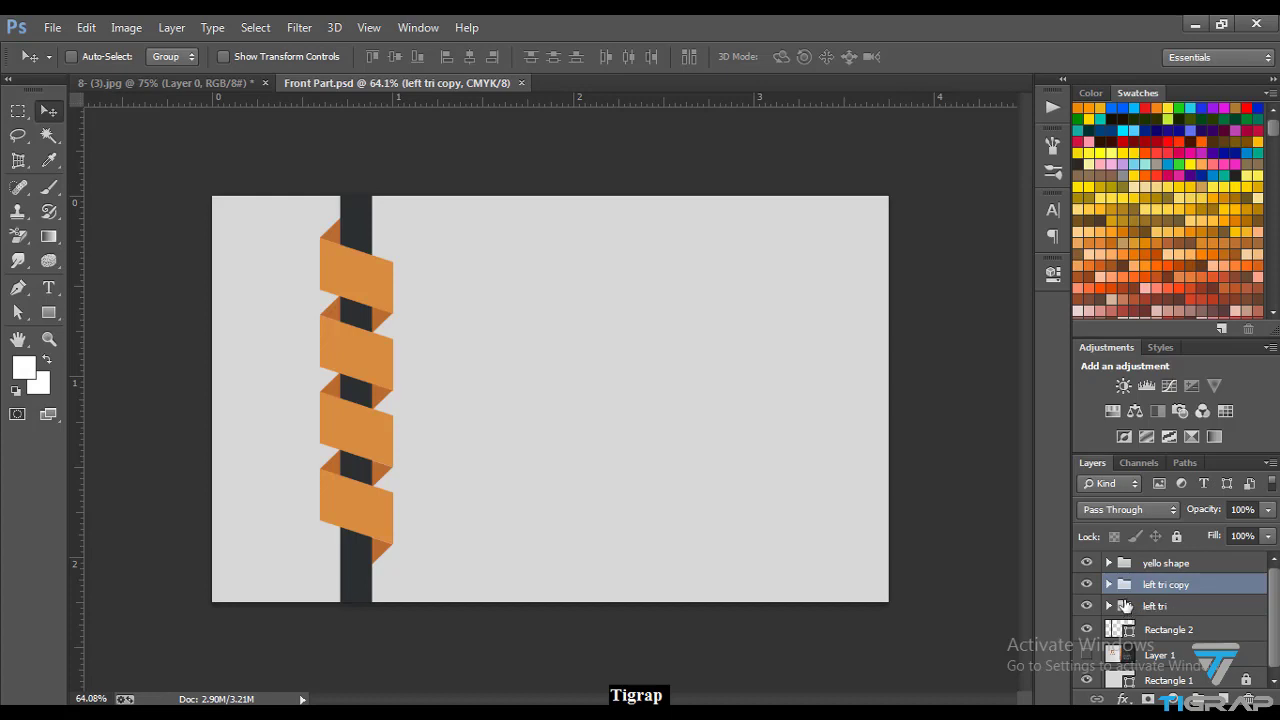
# Step: Toggle the orange bands and expand the yello shape group to reveal its layers
pyautogui.click(1087, 563)
pyautogui.click(1109, 563)
pyautogui.click(1170, 563)
pyautogui.scroll(-2, 1195, 615)
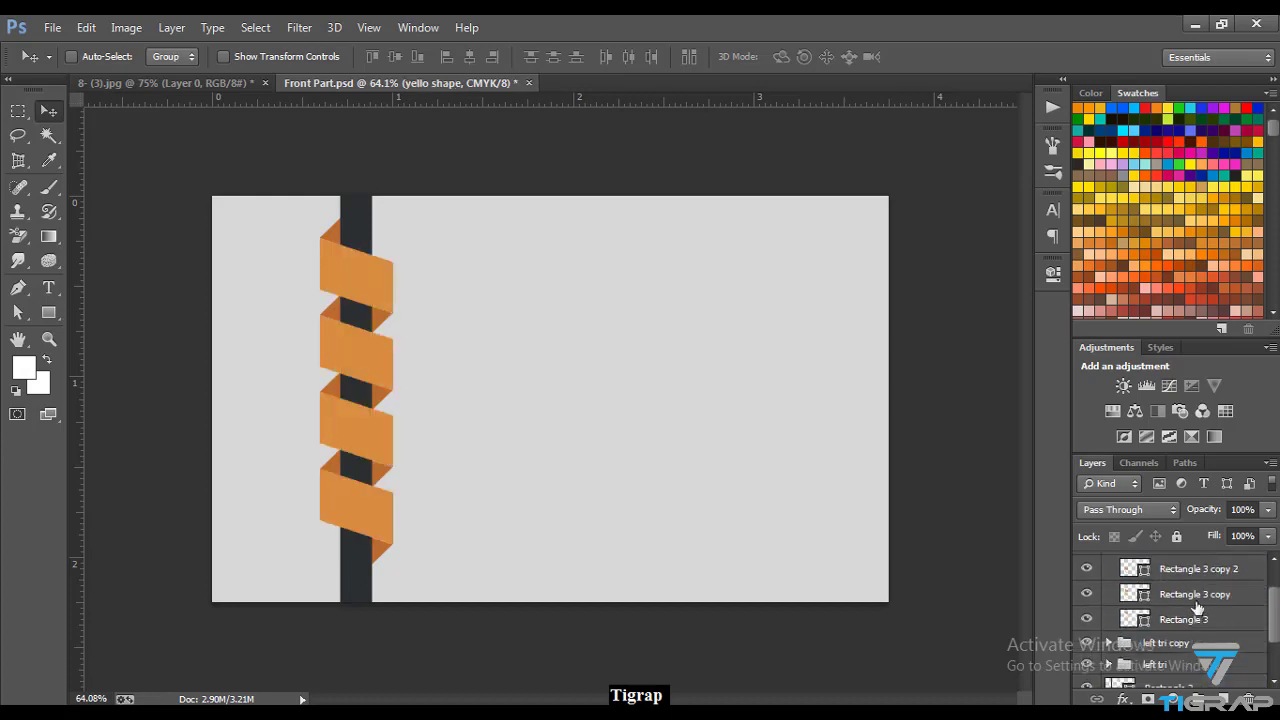
pyautogui.scroll(-2, 1195, 605)
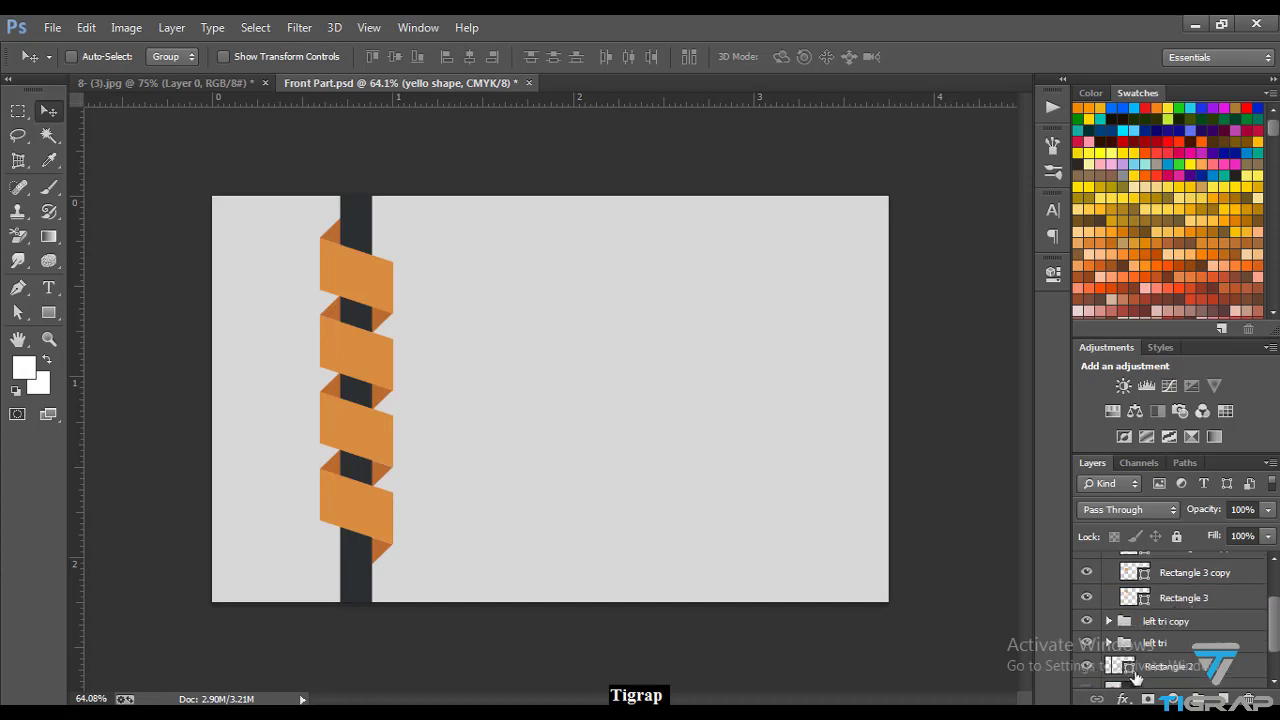
pyautogui.scroll(-1, 1135, 678)
# Step: Recolour Rectangle 3 copy 3 with a darker reference shade and move it down two levels
pyautogui.click(1087, 650)
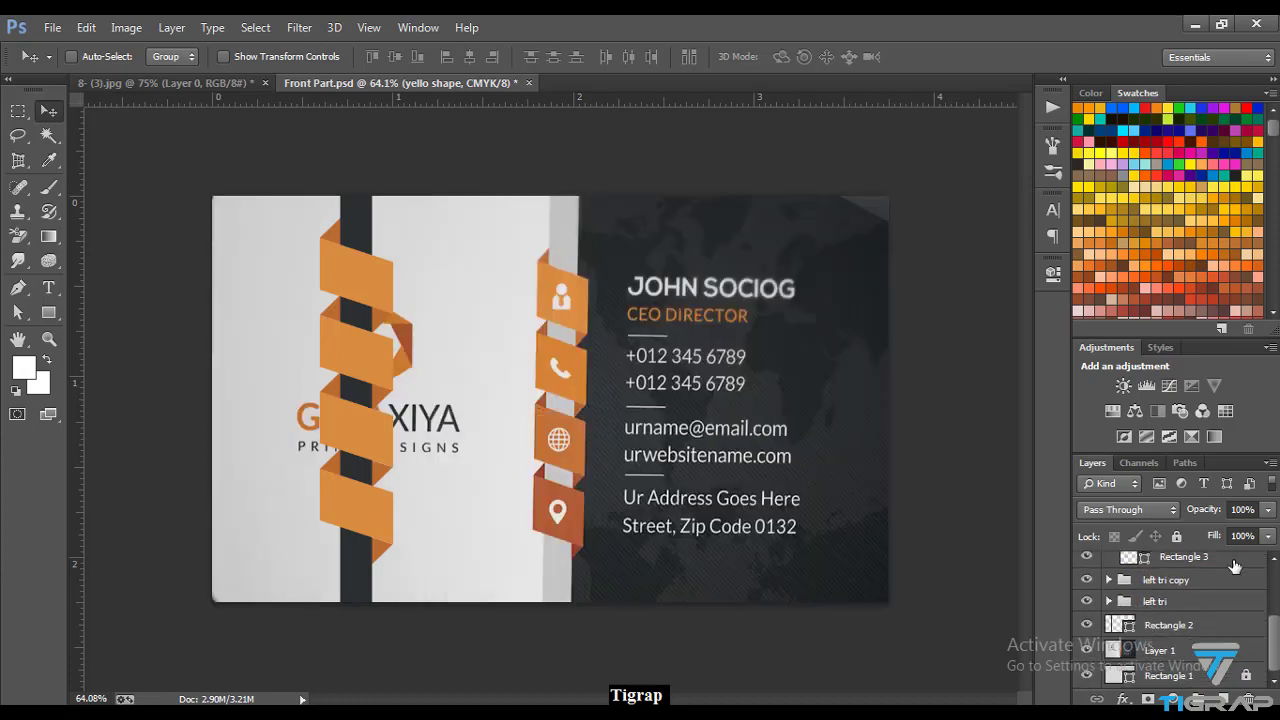
pyautogui.scroll(2, 1180, 600)
pyautogui.click(1155, 588)
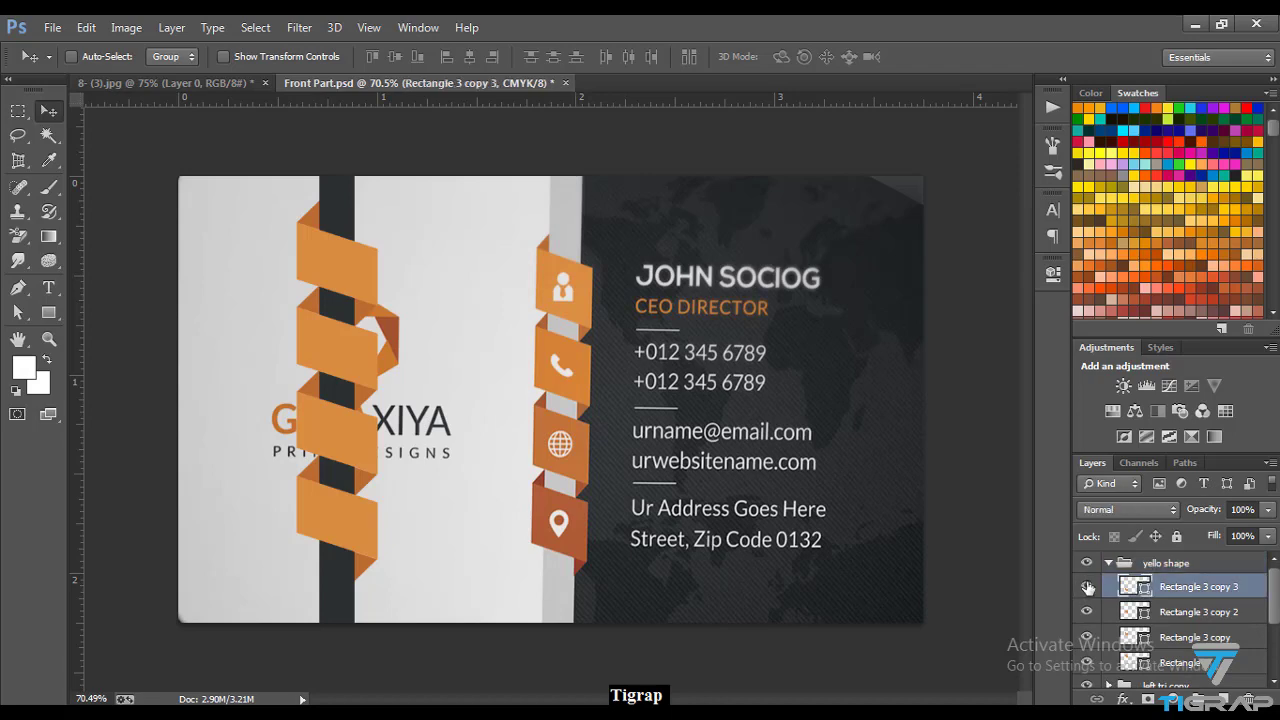
pyautogui.click(1088, 588)
pyautogui.click(1088, 588)
pyautogui.doubleClick(1143, 588)
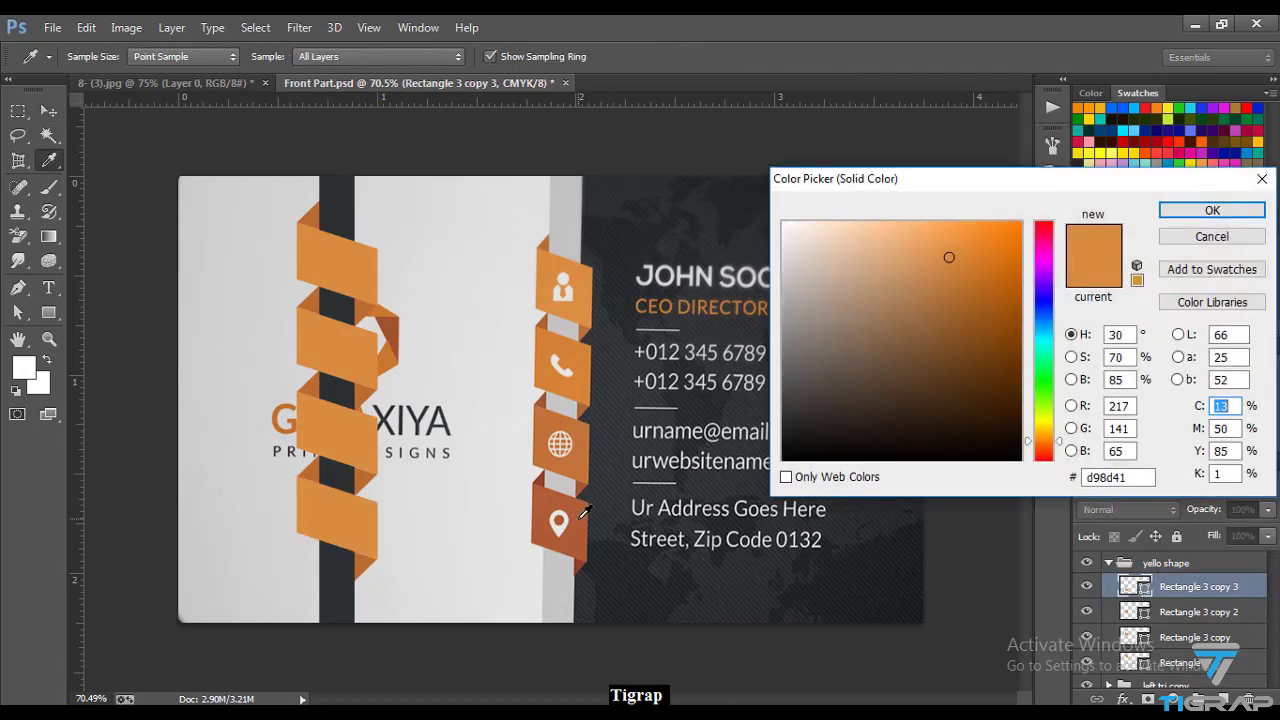
pyautogui.click(580, 515)
pyautogui.click(1208, 210)
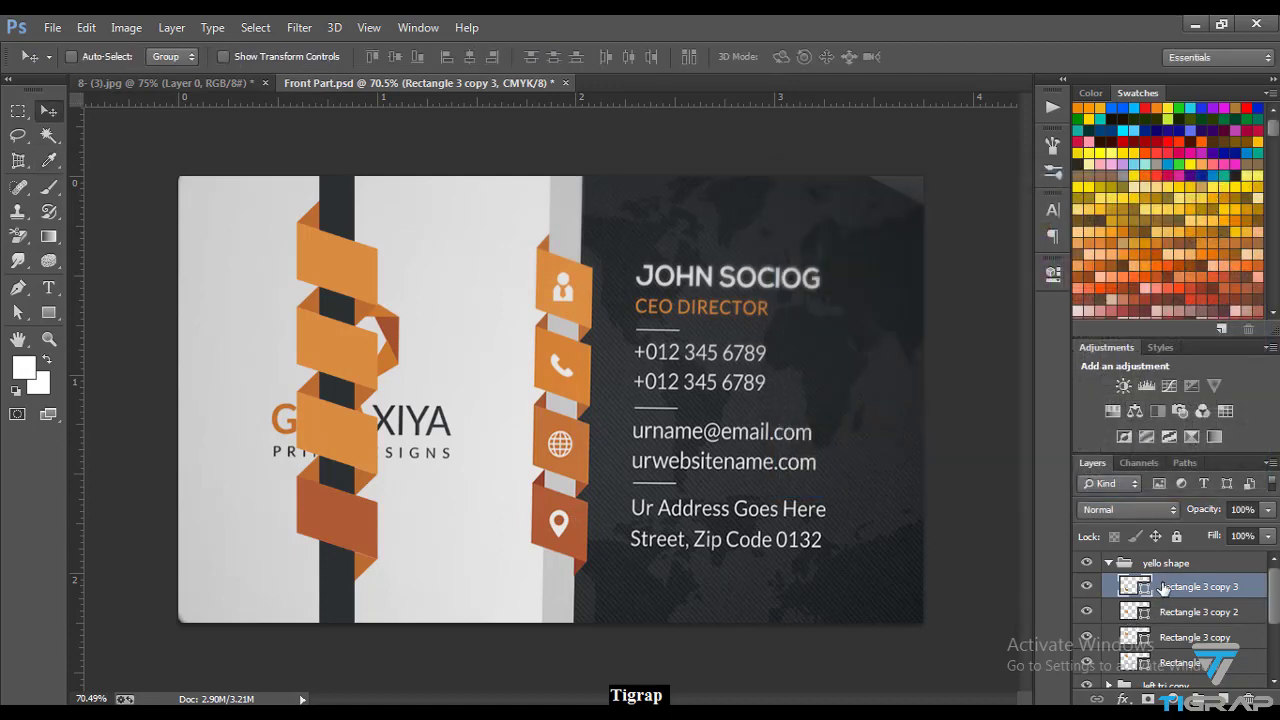
pyautogui.hotkey('ctrl', '[')
pyautogui.hotkey('ctrl', '[')
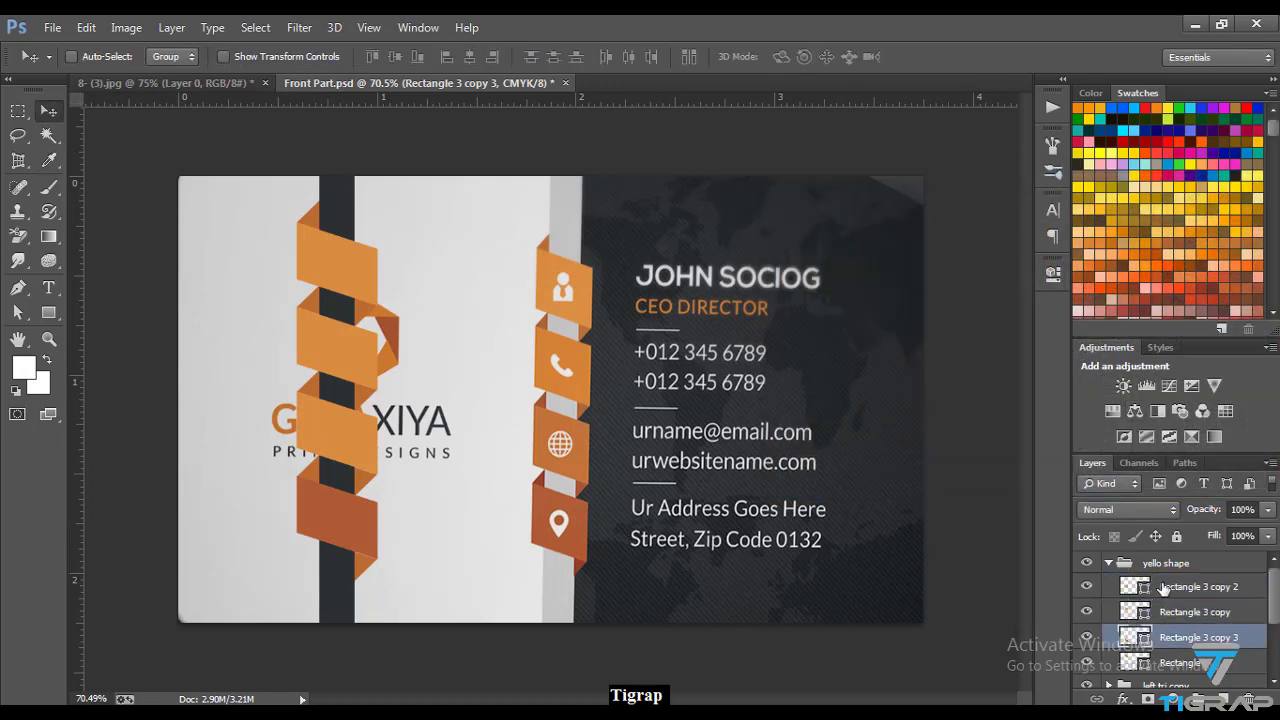
pyautogui.hotkey('ctrl', '[')
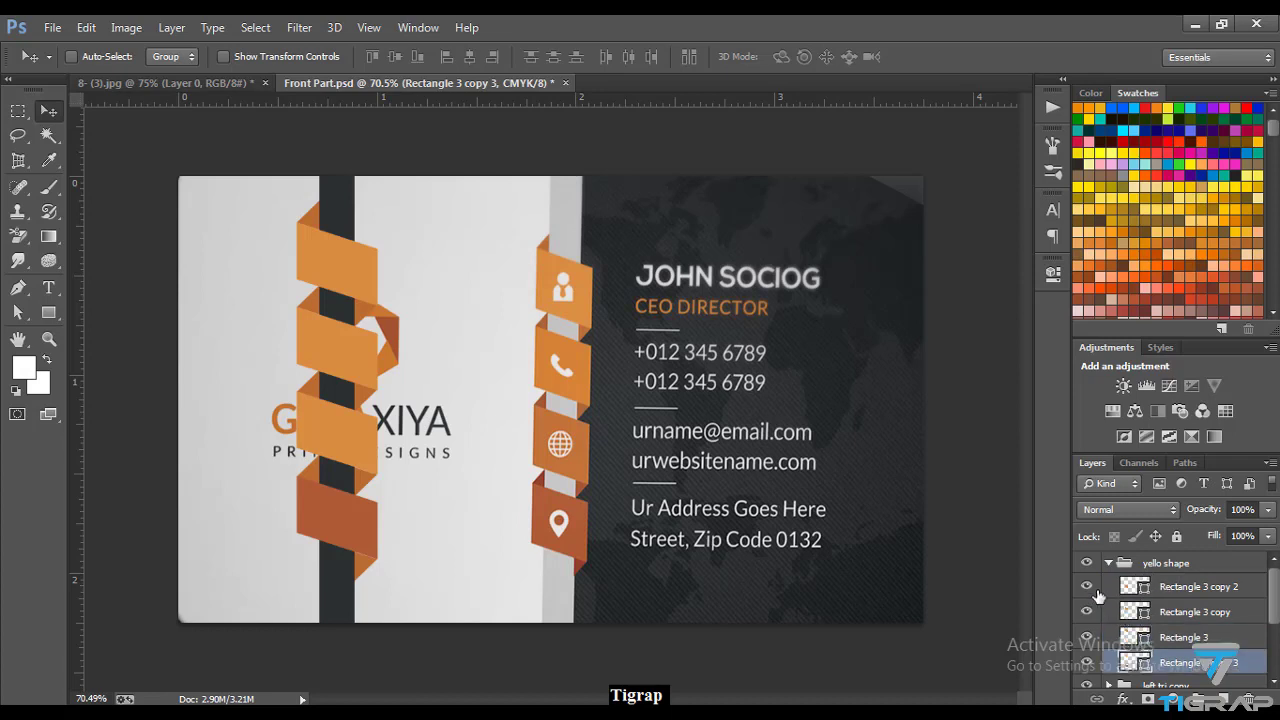
# Step: Move Rectangle 3 copy 2 below Rectangle 3 and fill it with a sampled reference orange
pyautogui.click(1088, 587)
pyautogui.click(1170, 592)
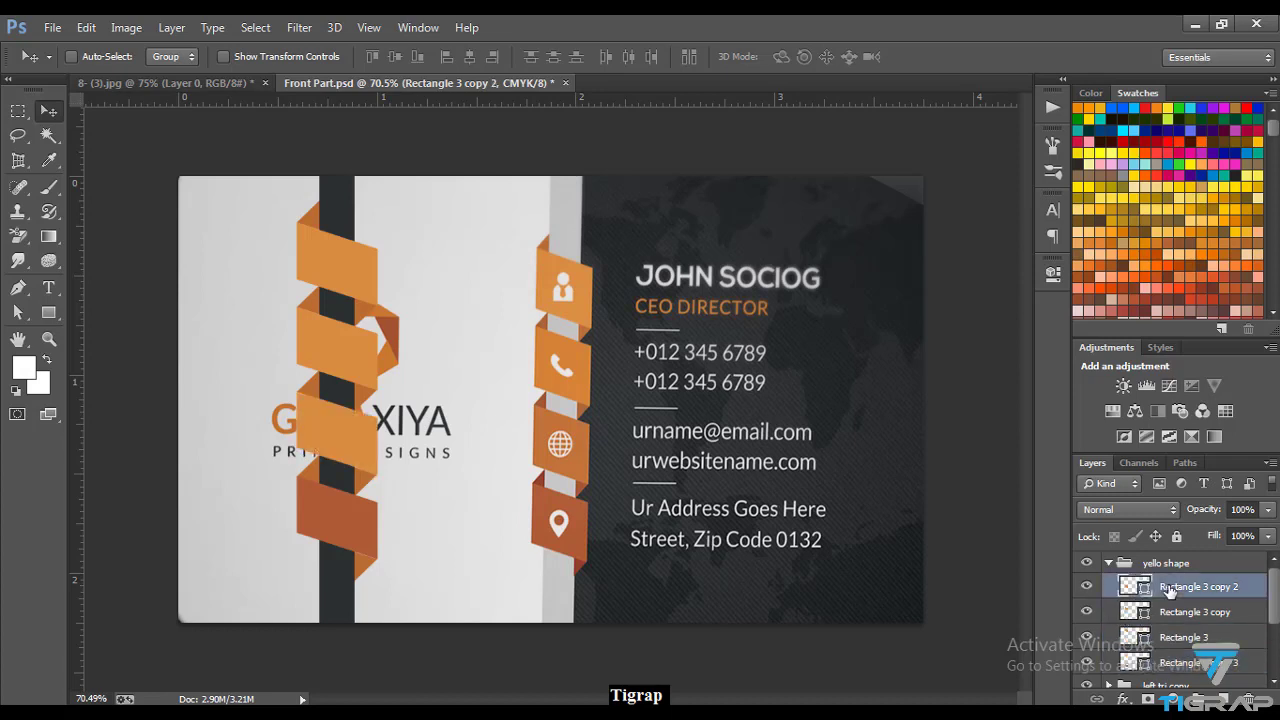
pyautogui.moveTo(1170, 592); pyautogui.dragTo(1155, 643)
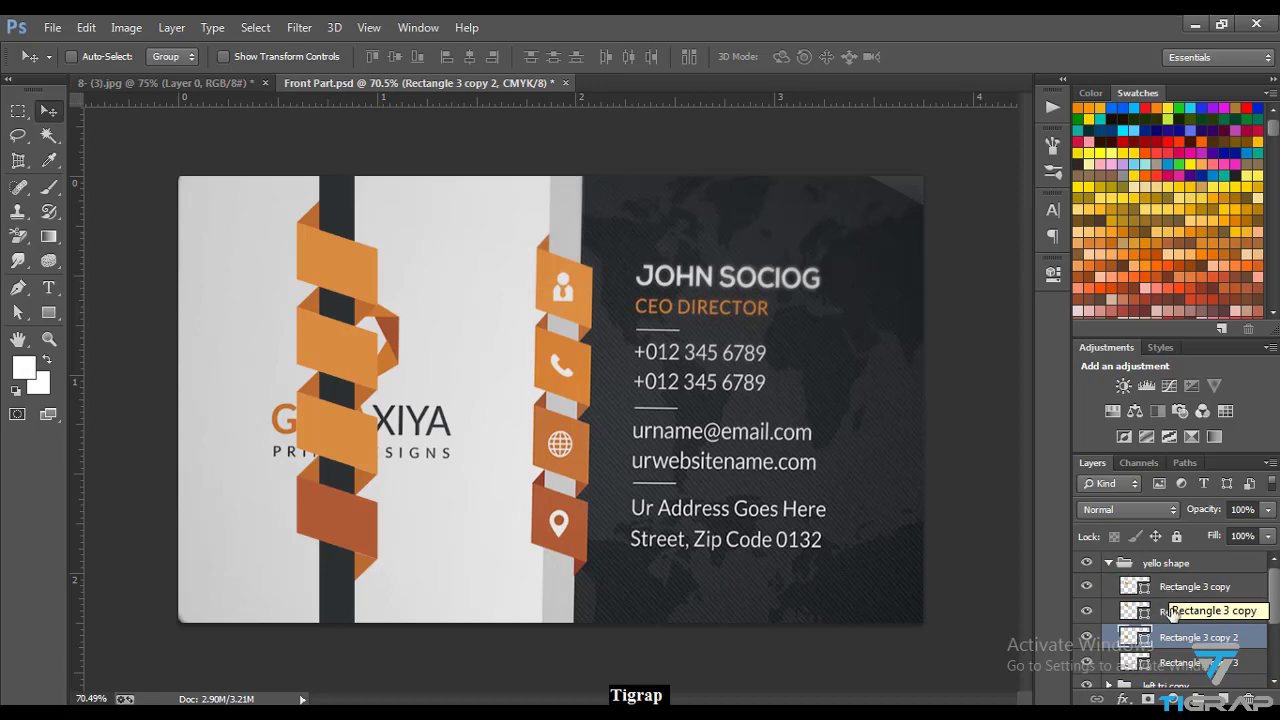
pyautogui.doubleClick(1143, 640)
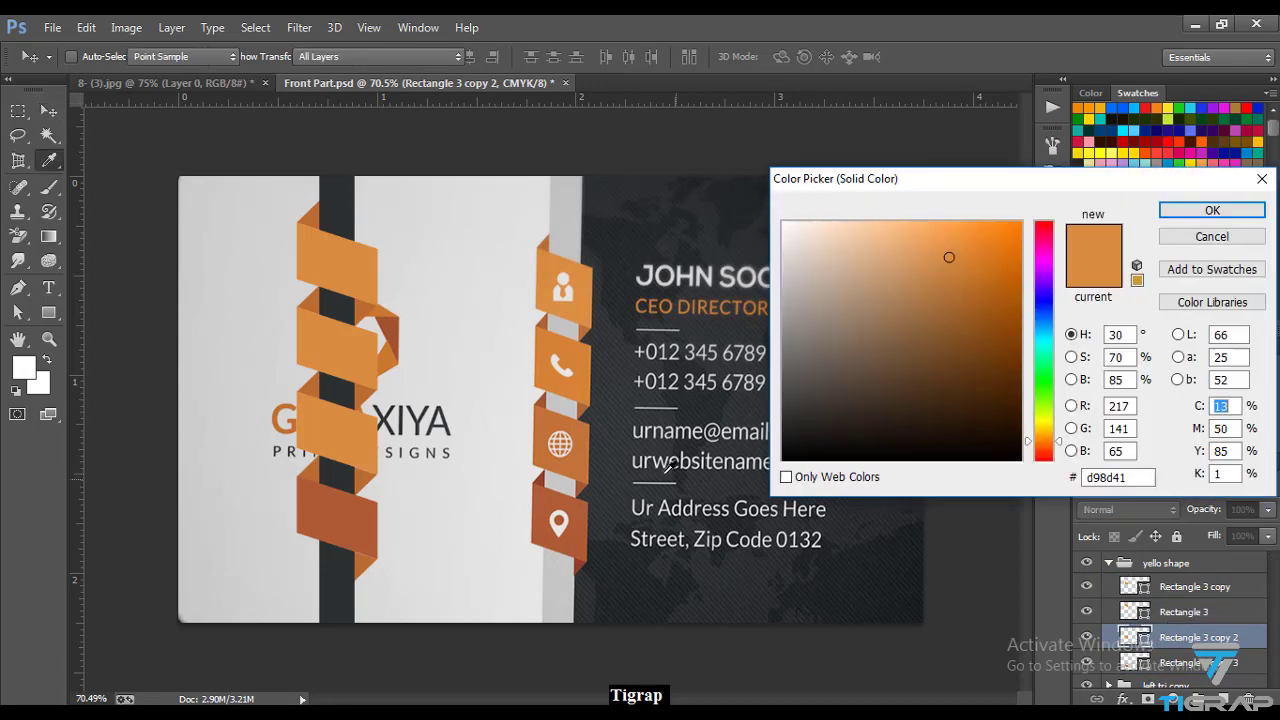
pyautogui.click(580, 452)
pyautogui.click(1218, 213)
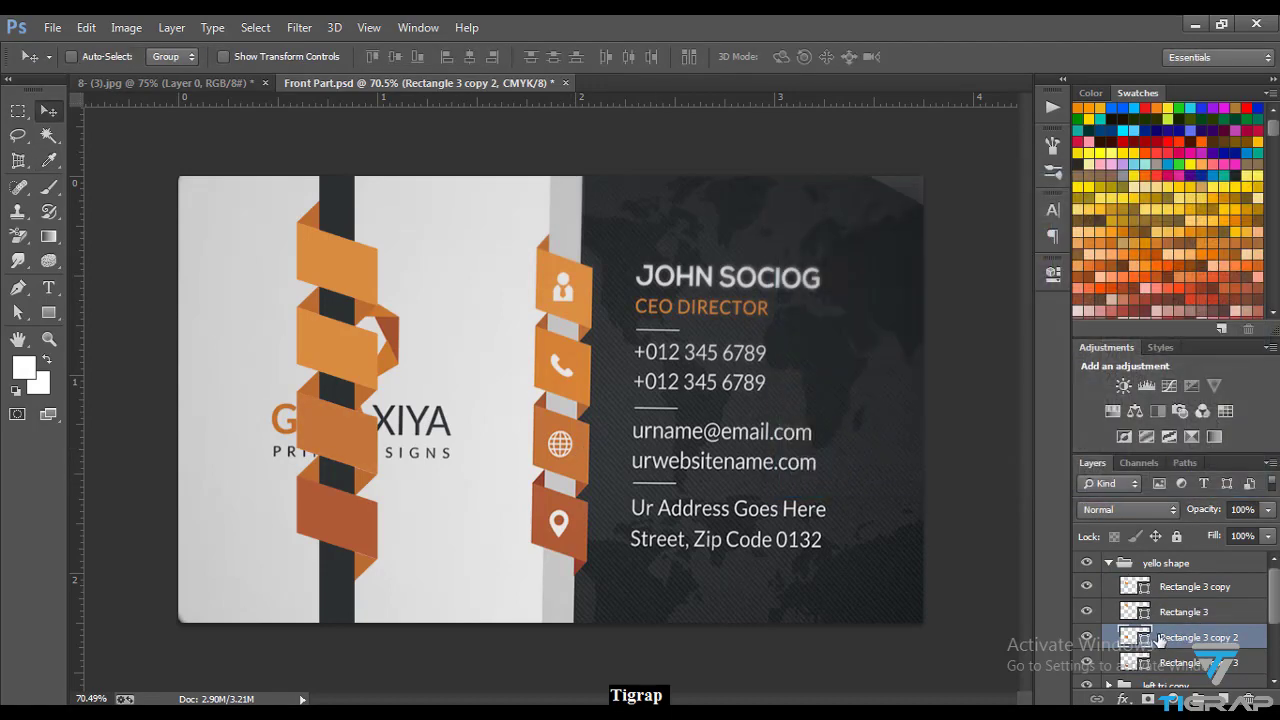
# Step: Move Rectangle 3 copy below Rectangle 3 and give it a slightly darker sampled orange
pyautogui.click(1168, 590)
pyautogui.moveTo(1168, 589); pyautogui.dragTo(1170, 617)
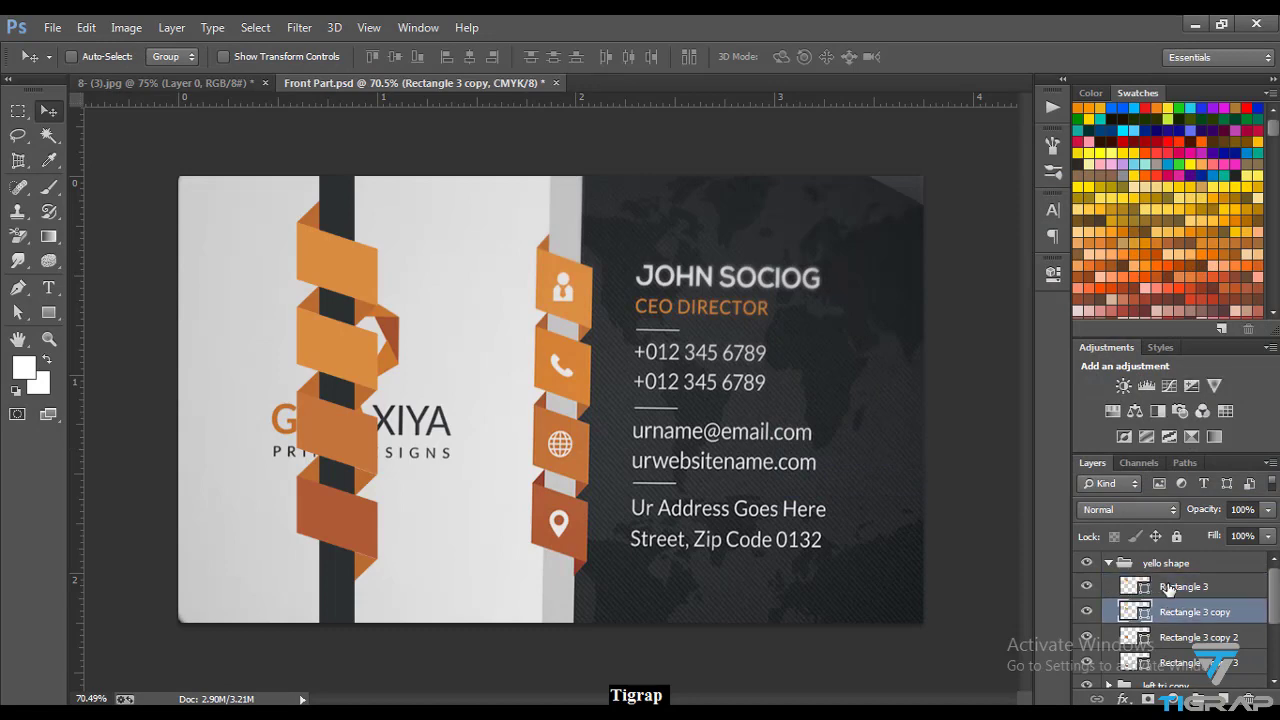
pyautogui.click(1087, 611)
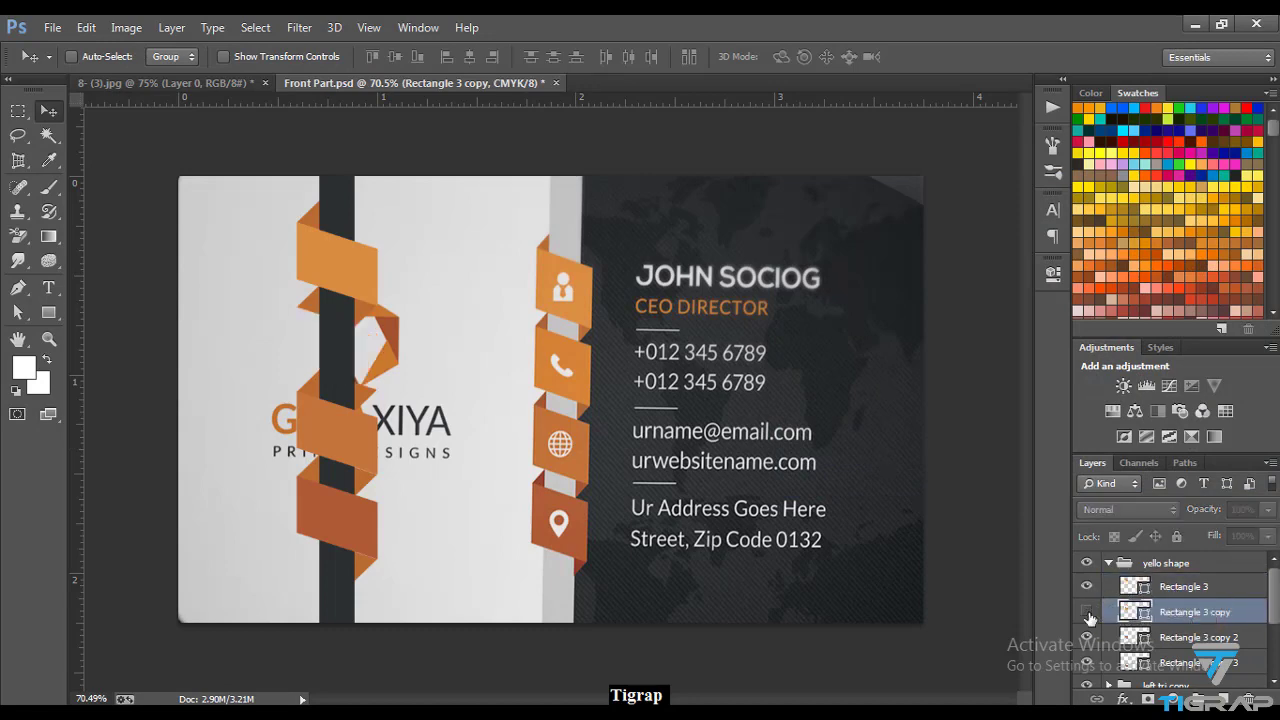
pyautogui.doubleClick(1143, 613)
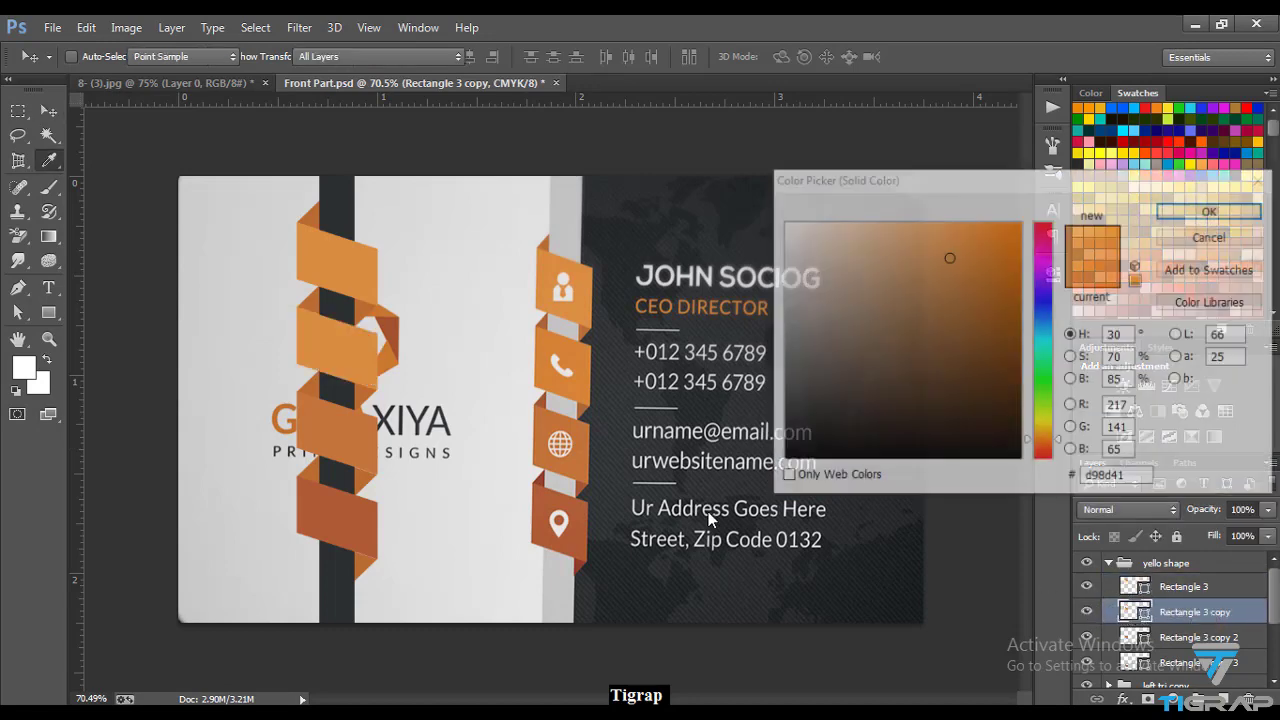
pyautogui.click(589, 359)
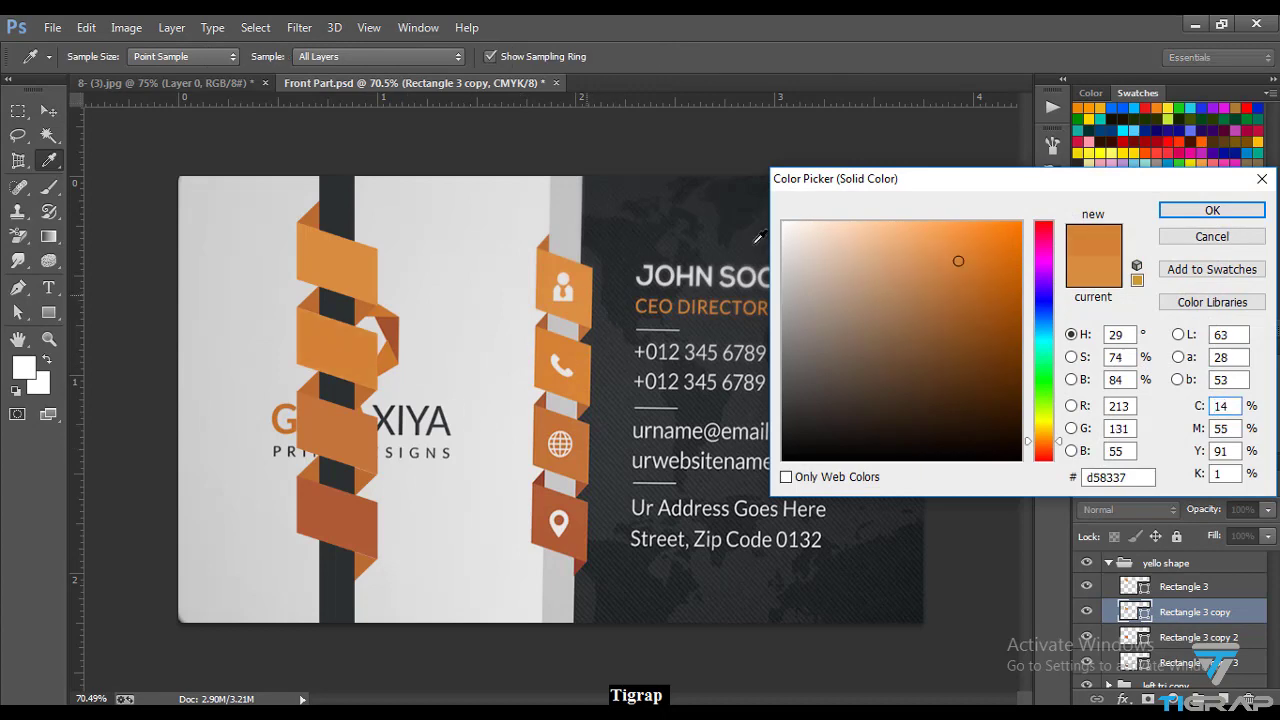
pyautogui.click(1211, 212)
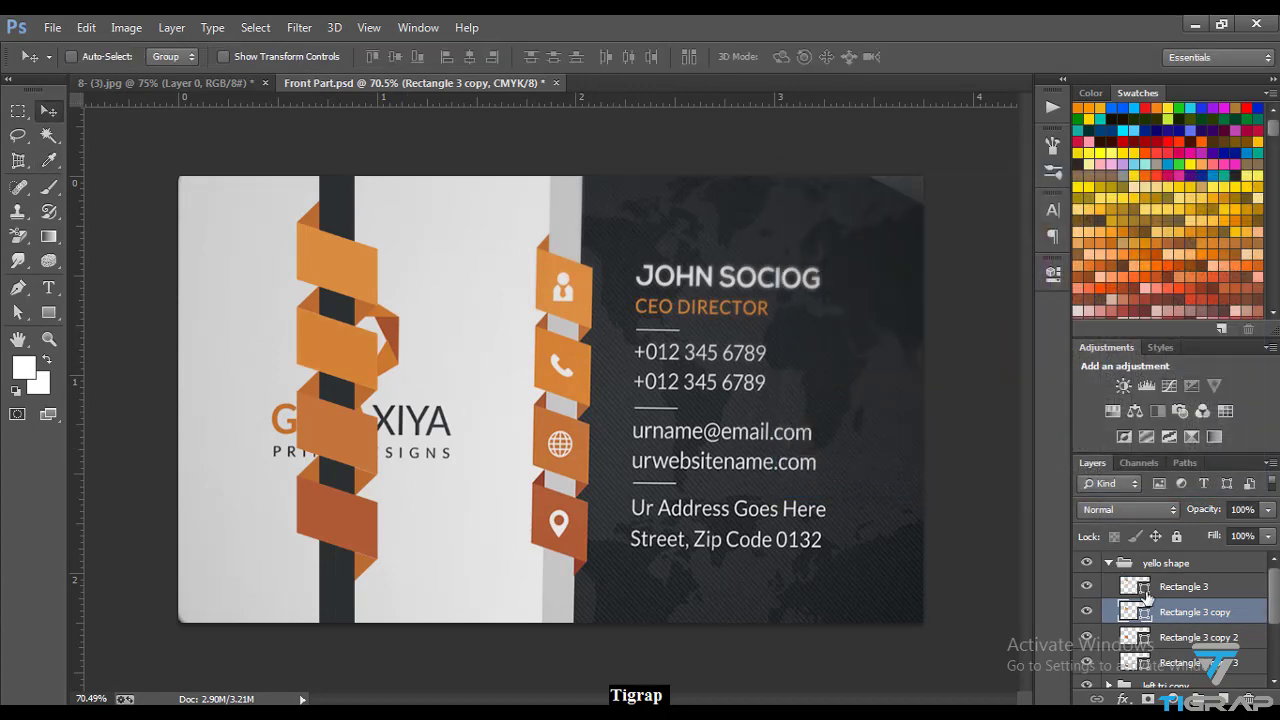
# Step: Fill Rectangle 3 with a matching orange sampled from the reference card
pyautogui.doubleClick(1146, 591)
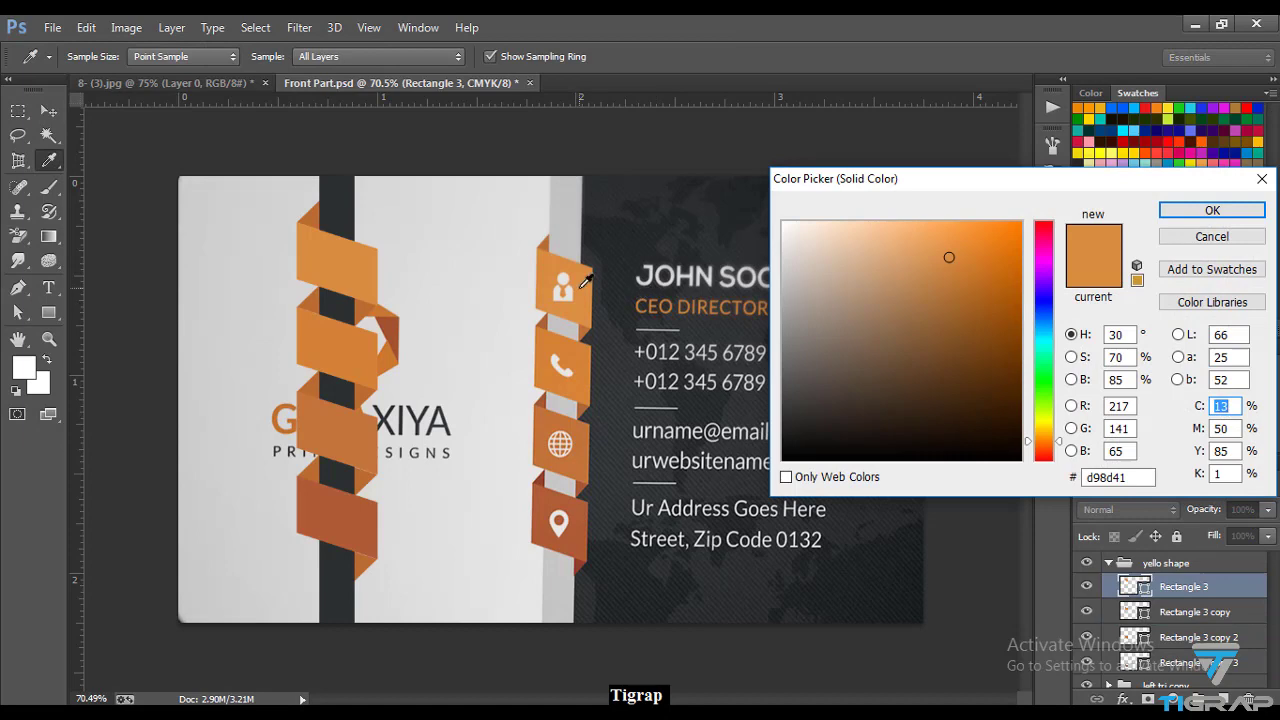
pyautogui.click(584, 284)
pyautogui.click(1173, 216)
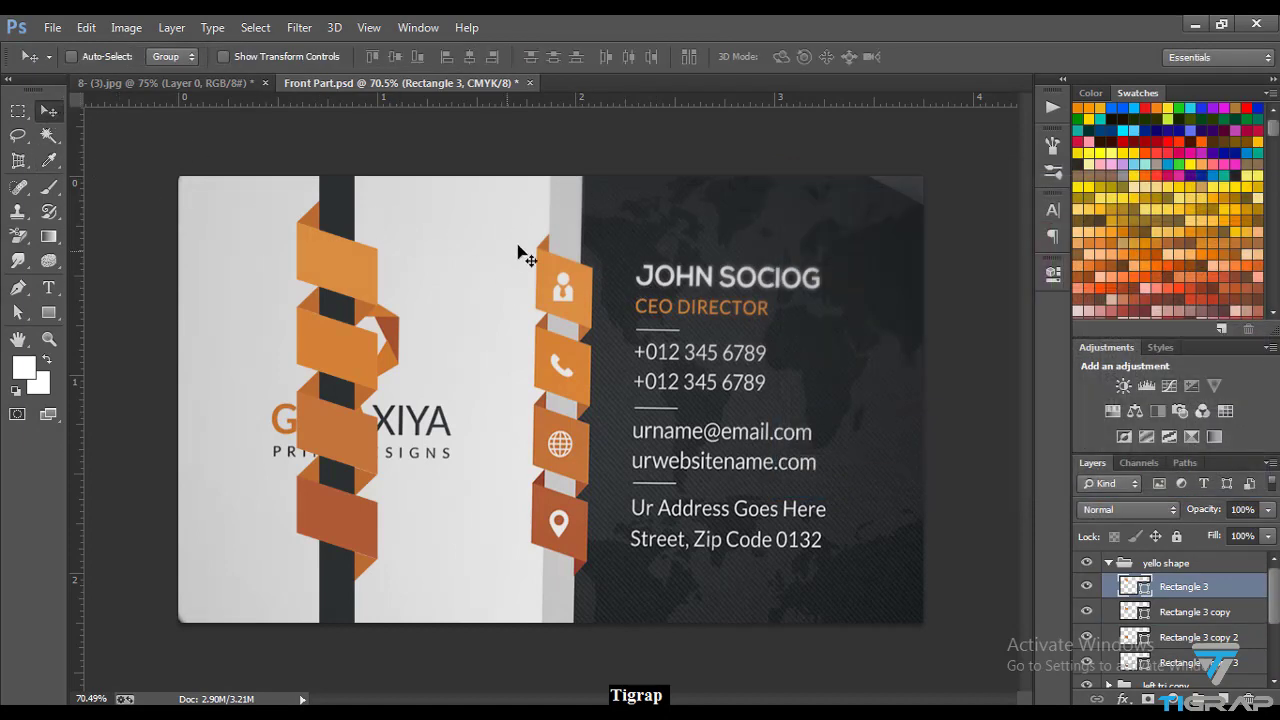
pyautogui.scroll(-2, 528, 360)
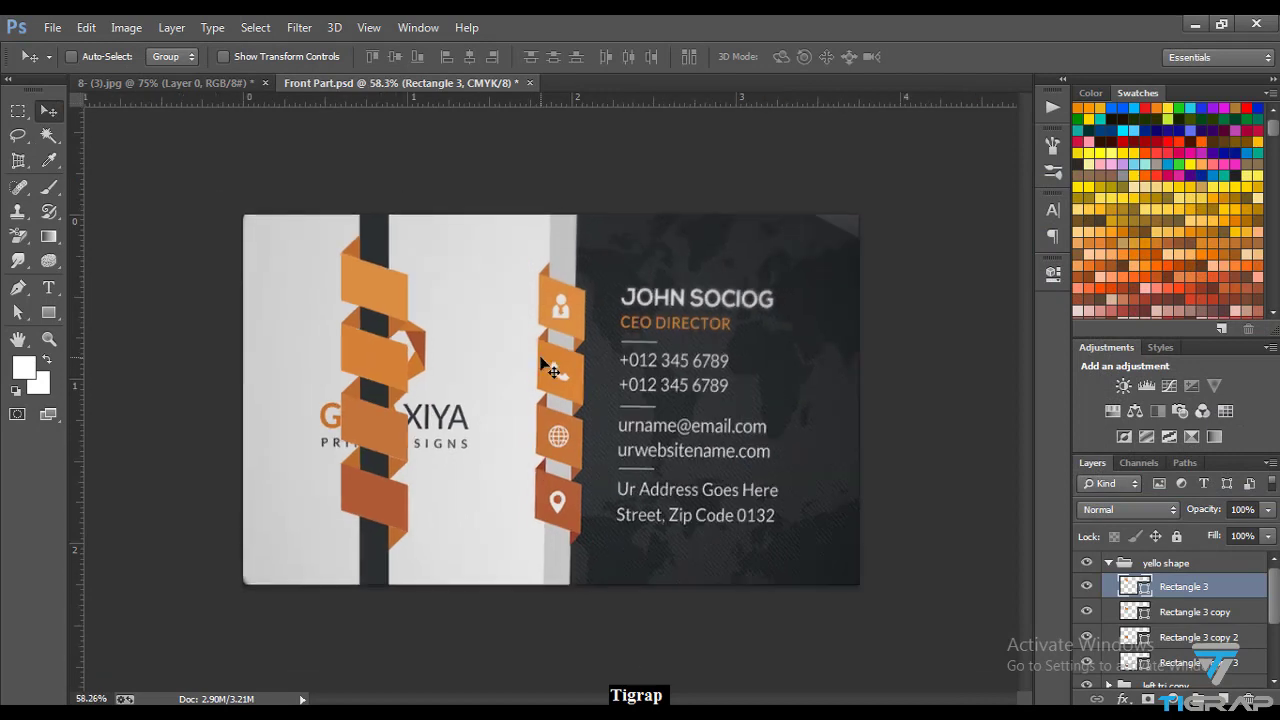
# Step: Group yello shape, left tri copy and left tri into a new group named 'design line'
pyautogui.click(1108, 563)
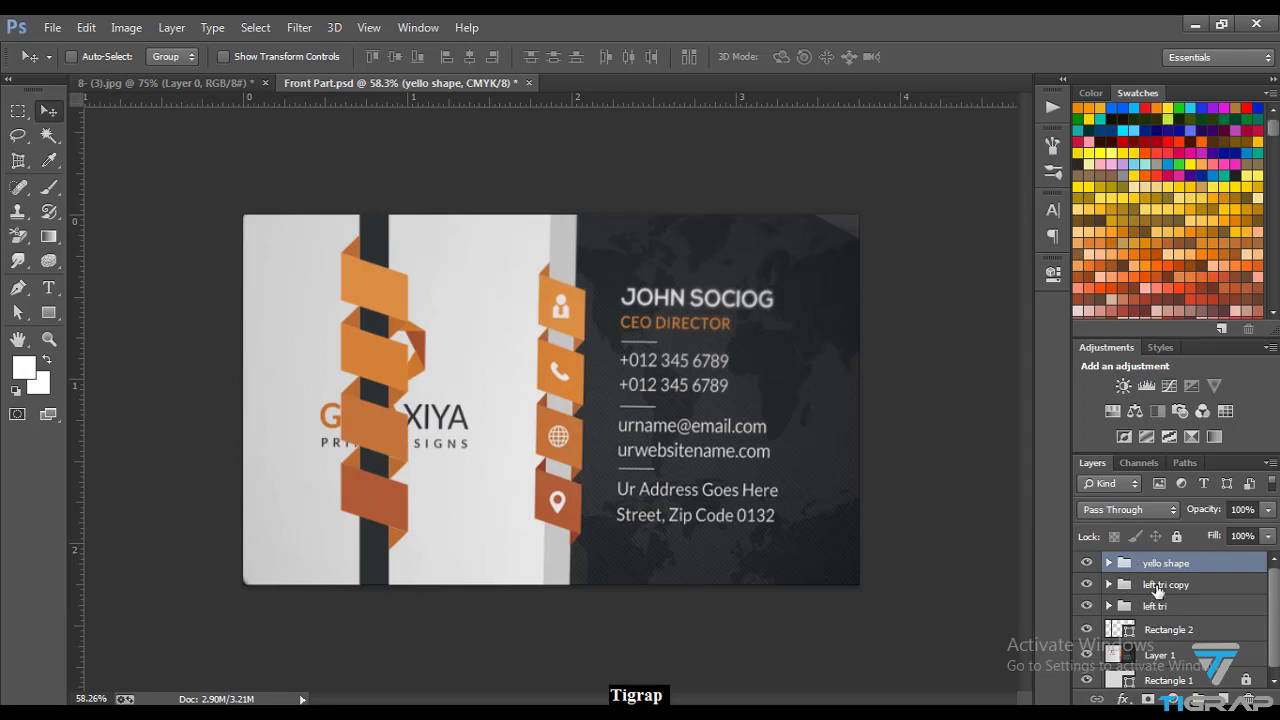
pyautogui.keyDown('shift'); pyautogui.click(1155, 606); pyautogui.keyUp('shift')
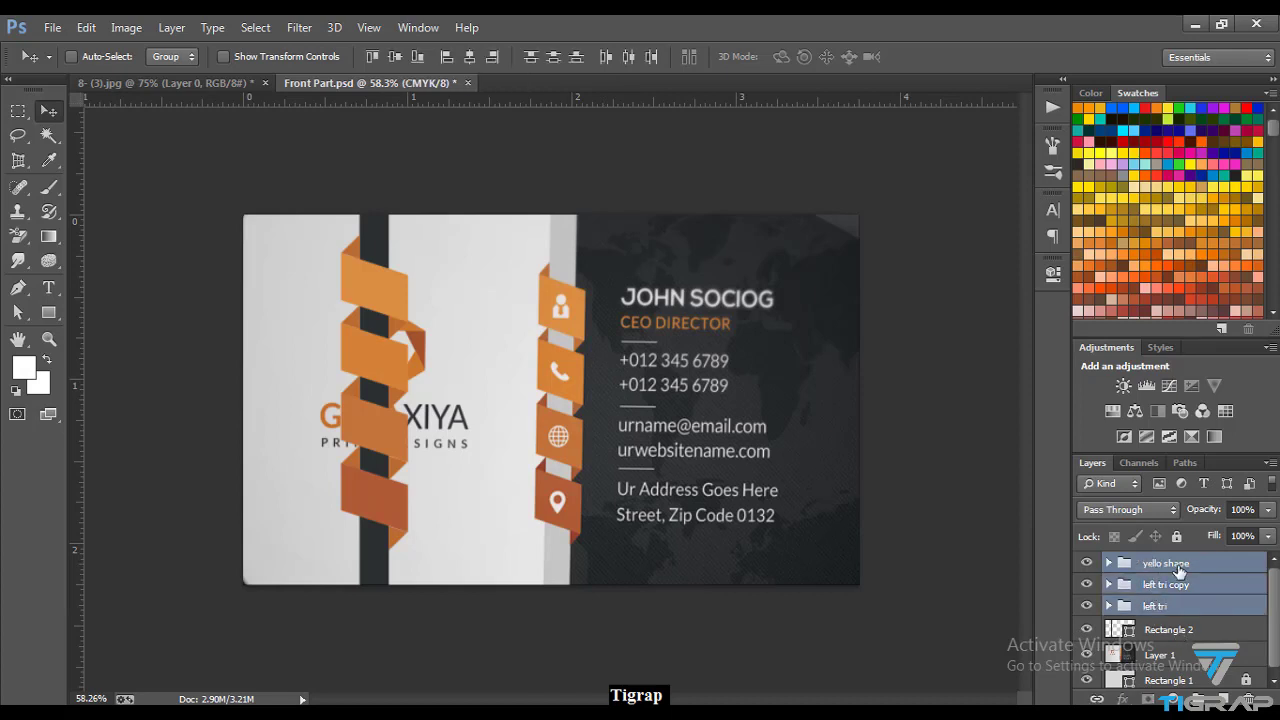
pyautogui.hotkey('ctrl', 'g')
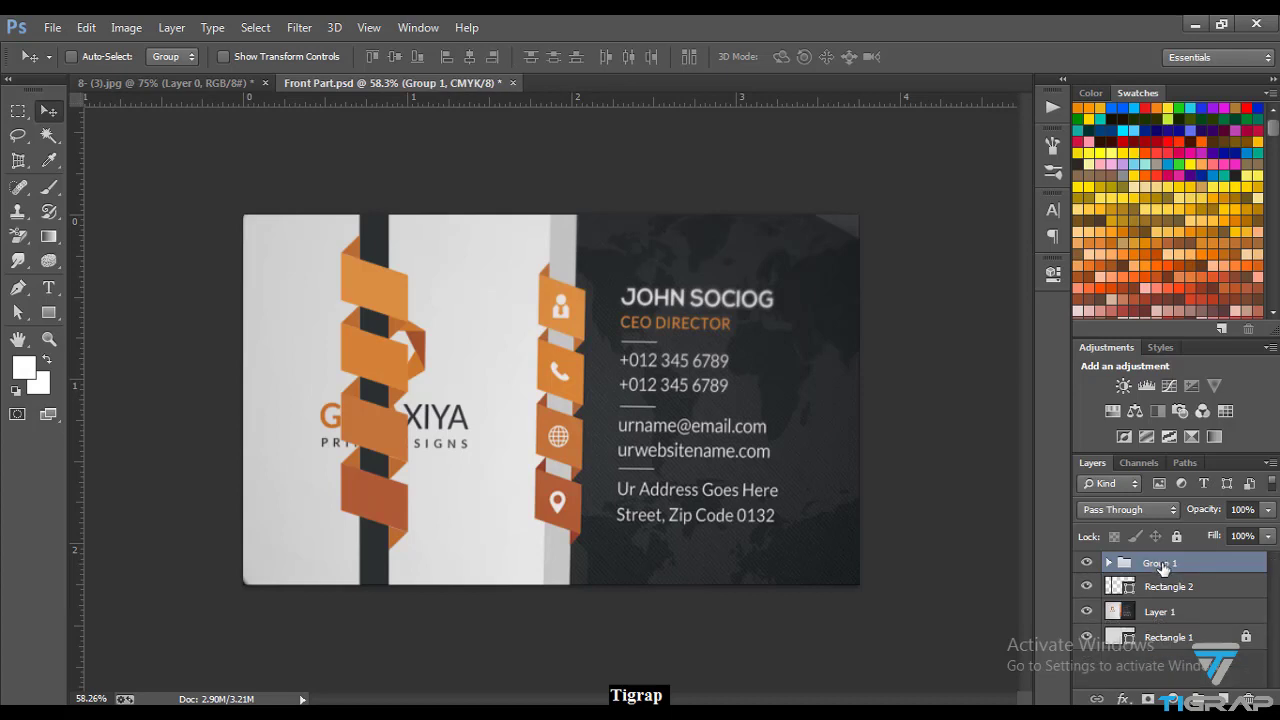
pyautogui.doubleClick(1162, 562)
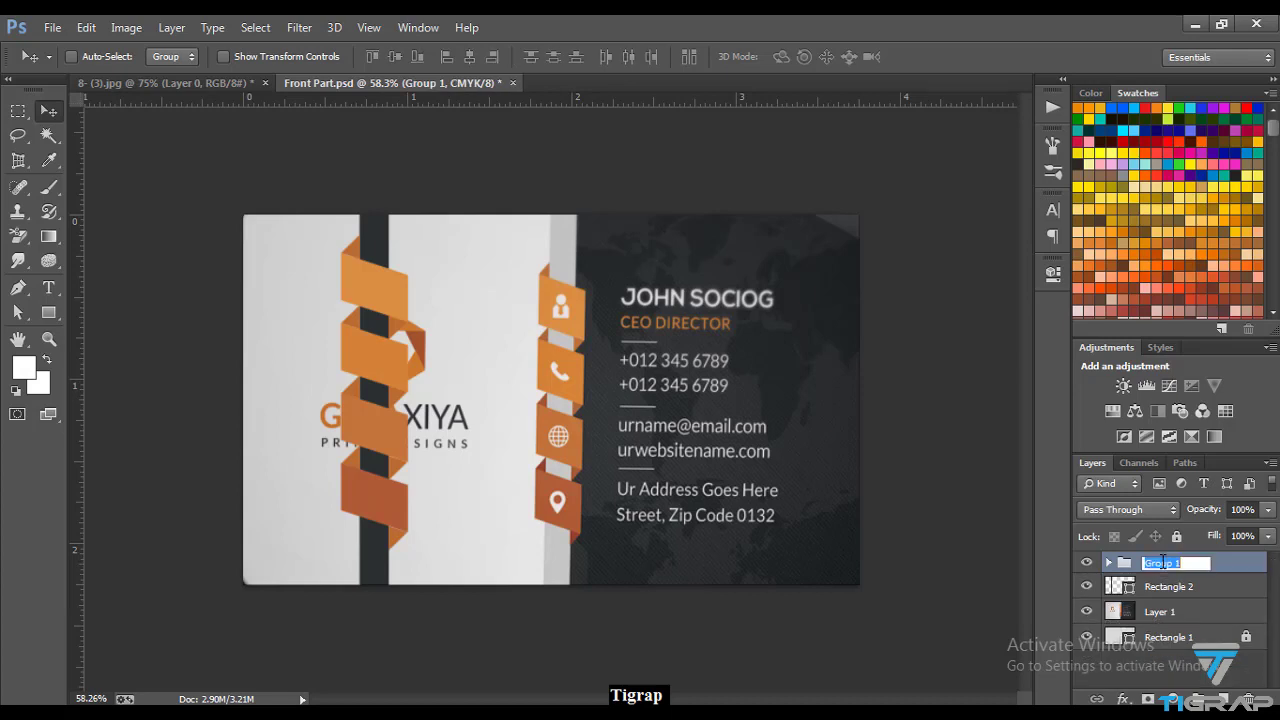
pyautogui.write('design li')
pyautogui.write('ne')
pyautogui.press('Return')
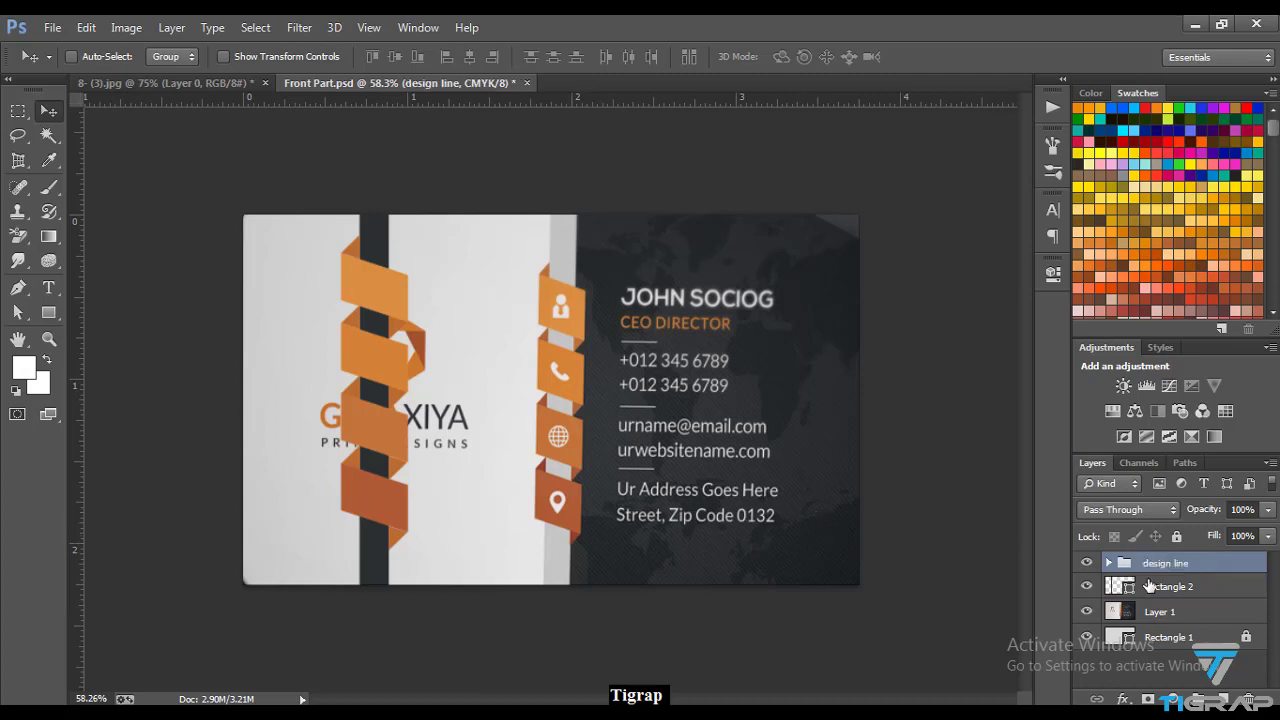
# Step: Test-move the ribbon group and undo it, then toggle the group and dark bar visibility
pyautogui.moveTo(428, 444); pyautogui.dragTo(545, 428)
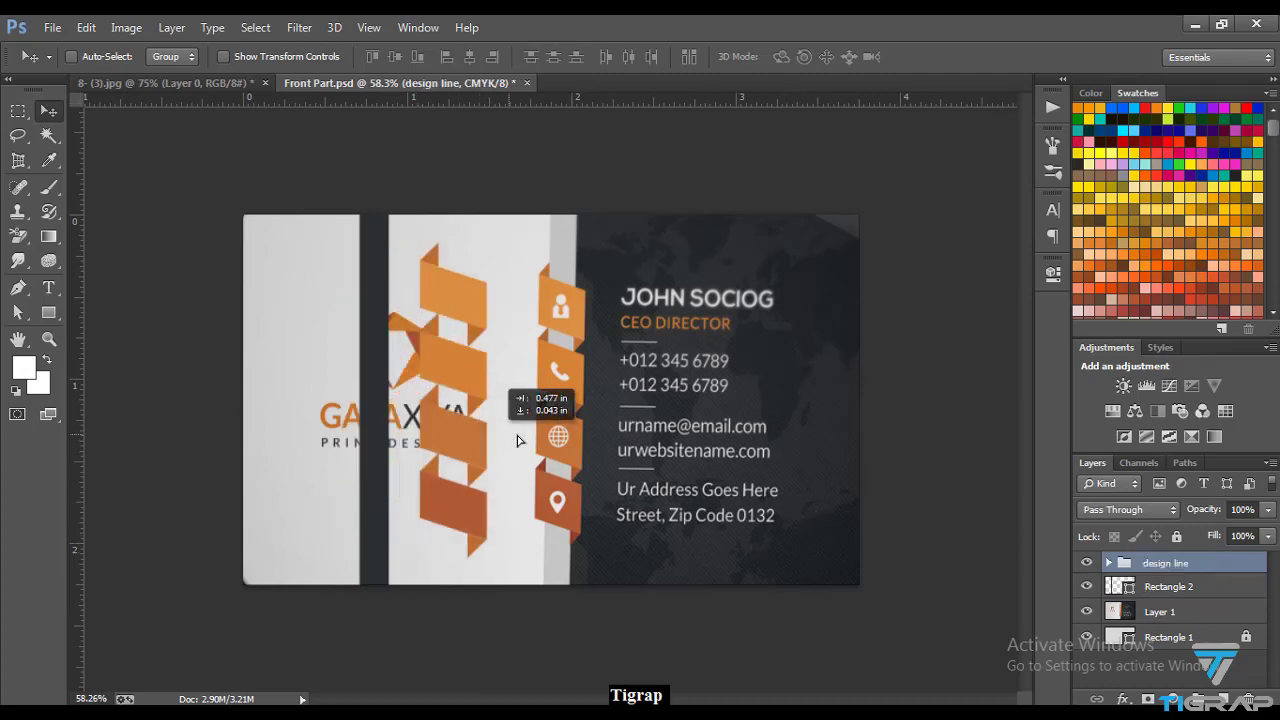
pyautogui.hotkey('ctrl', 'z')
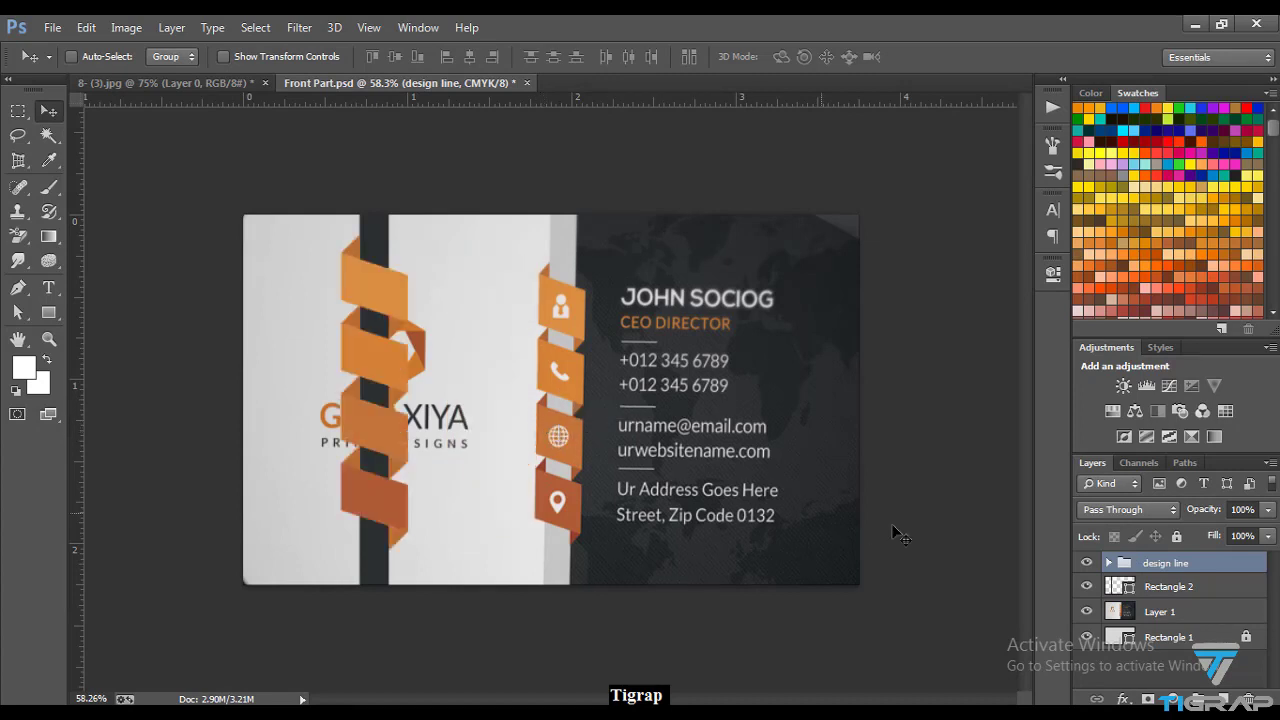
pyautogui.click(1087, 564)
pyautogui.click(1086, 589)
pyautogui.click(1145, 588)
# Step: Move the dark bar layer Rectangle 2 into the design line group
pyautogui.click(1113, 566)
pyautogui.click(1150, 588)
pyautogui.hotkey('ctrl', ']')
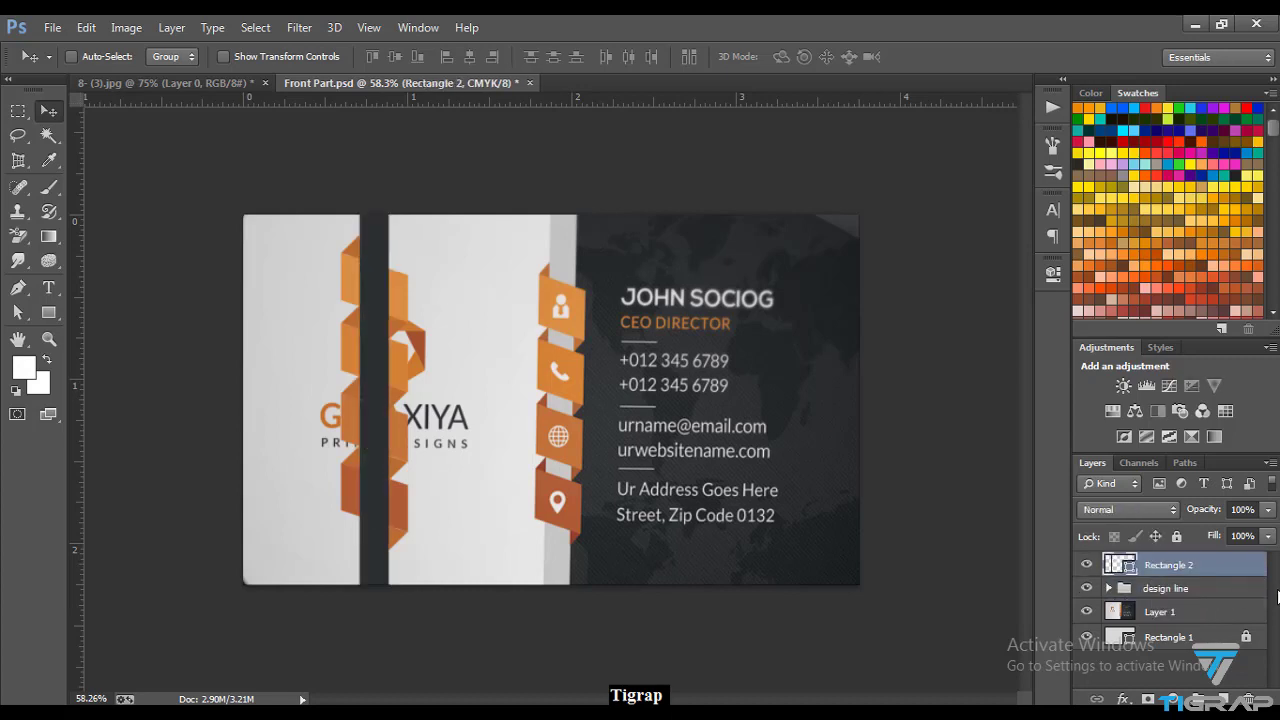
pyautogui.click(1108, 588)
pyautogui.moveTo(1159, 570); pyautogui.dragTo(1163, 614)
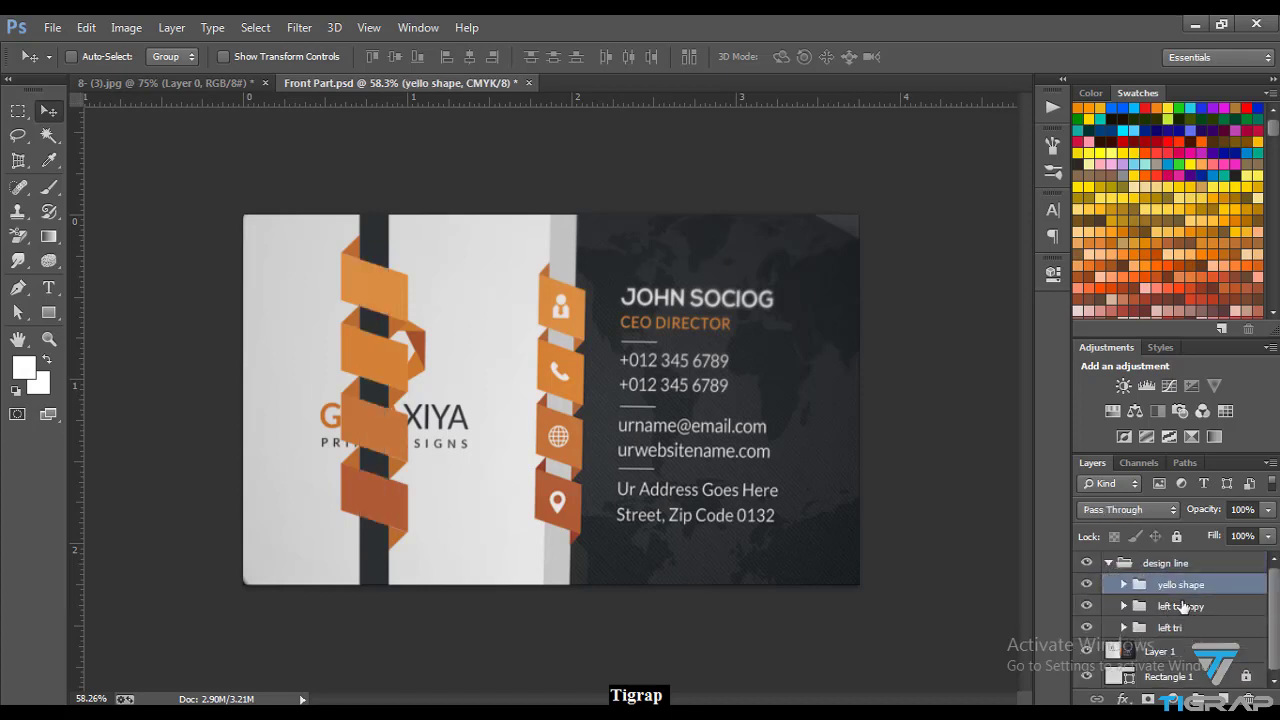
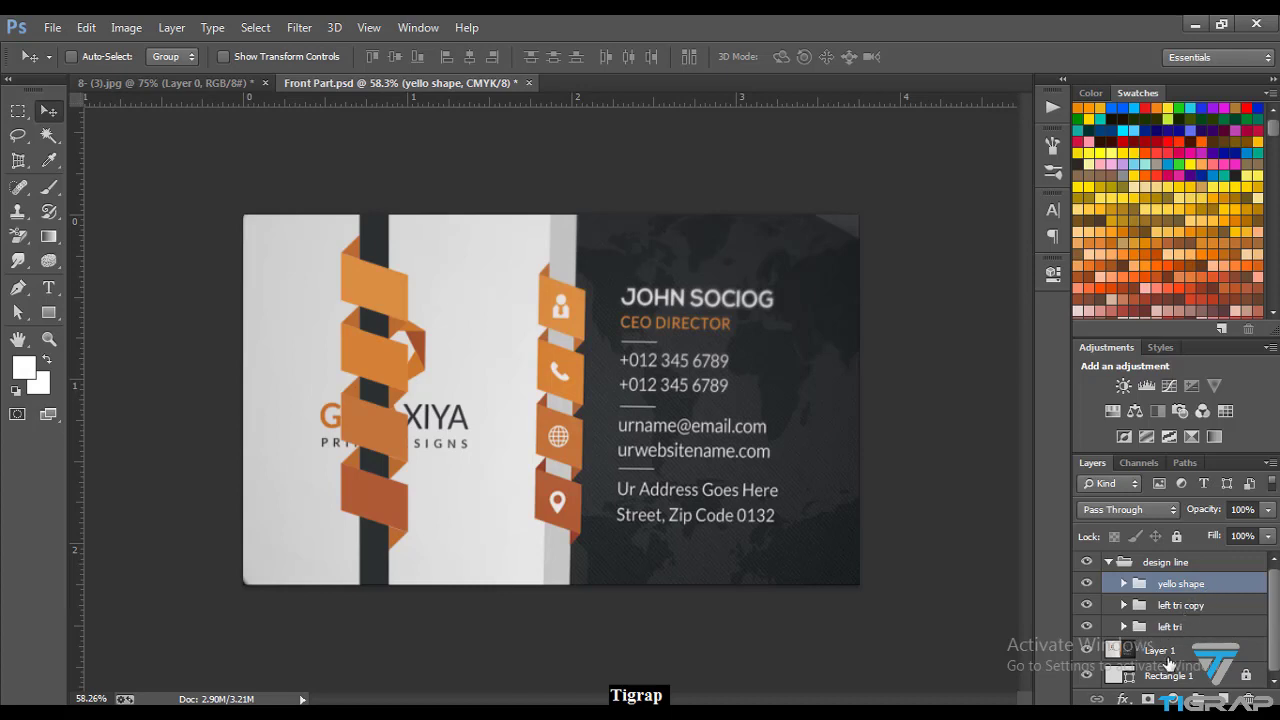
# Step: Paste a Rectangle 2 strip and move it below left tri copy in the design line group
pyautogui.click(1087, 585)
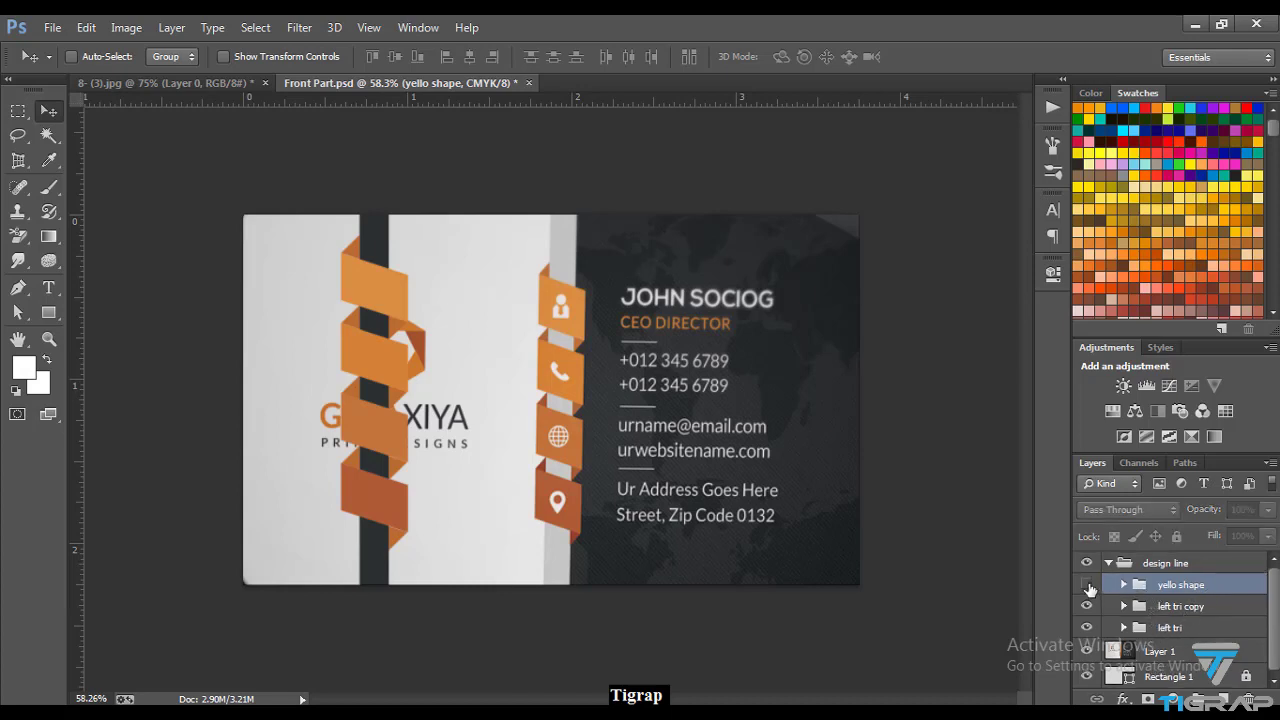
pyautogui.click(1087, 585)
pyautogui.hotkey('ctrl', 'v')
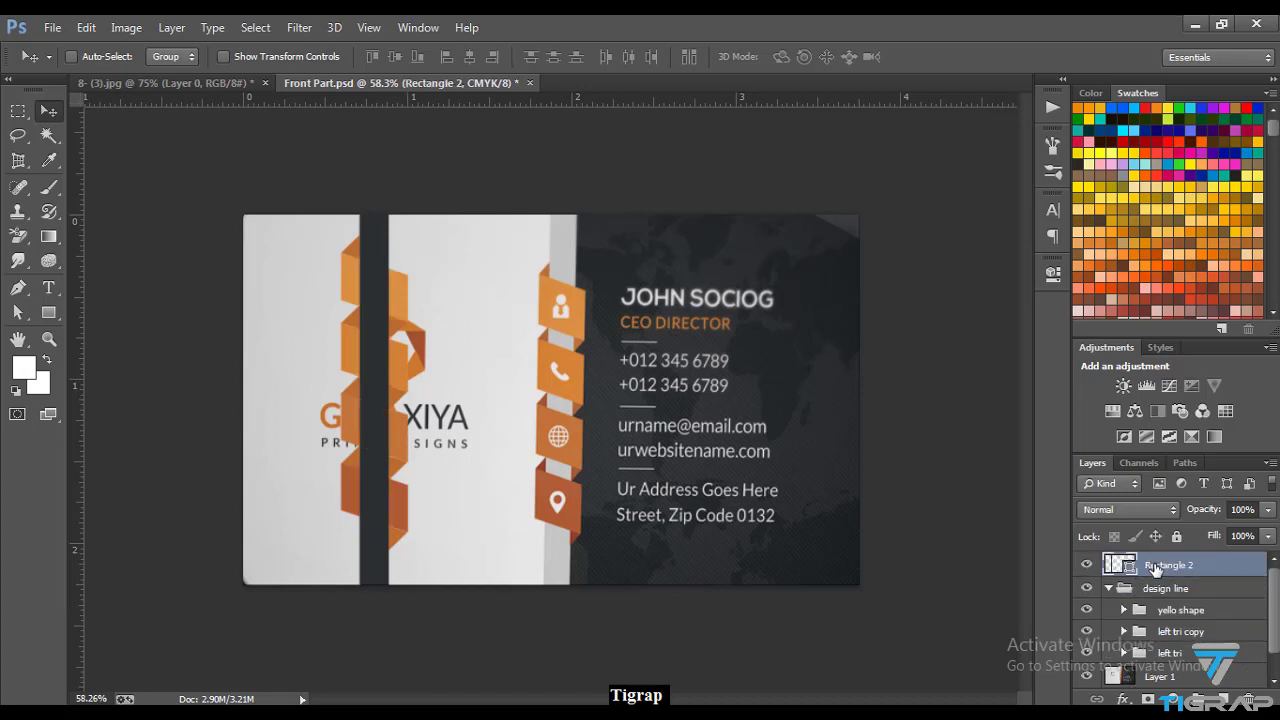
pyautogui.hotkey('ctrl', '[')
pyautogui.hotkey('ctrl', '[')
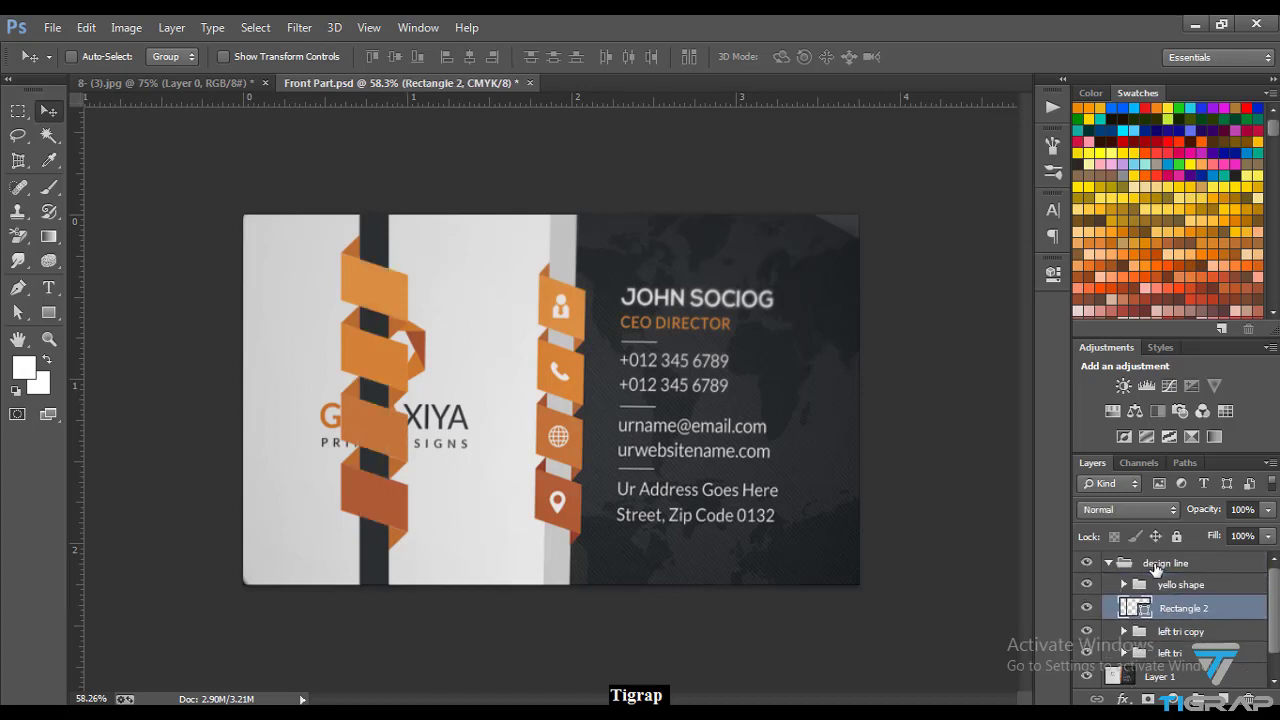
pyautogui.hotkey('ctrl', '[')
pyautogui.hotkey('ctrl', '[')
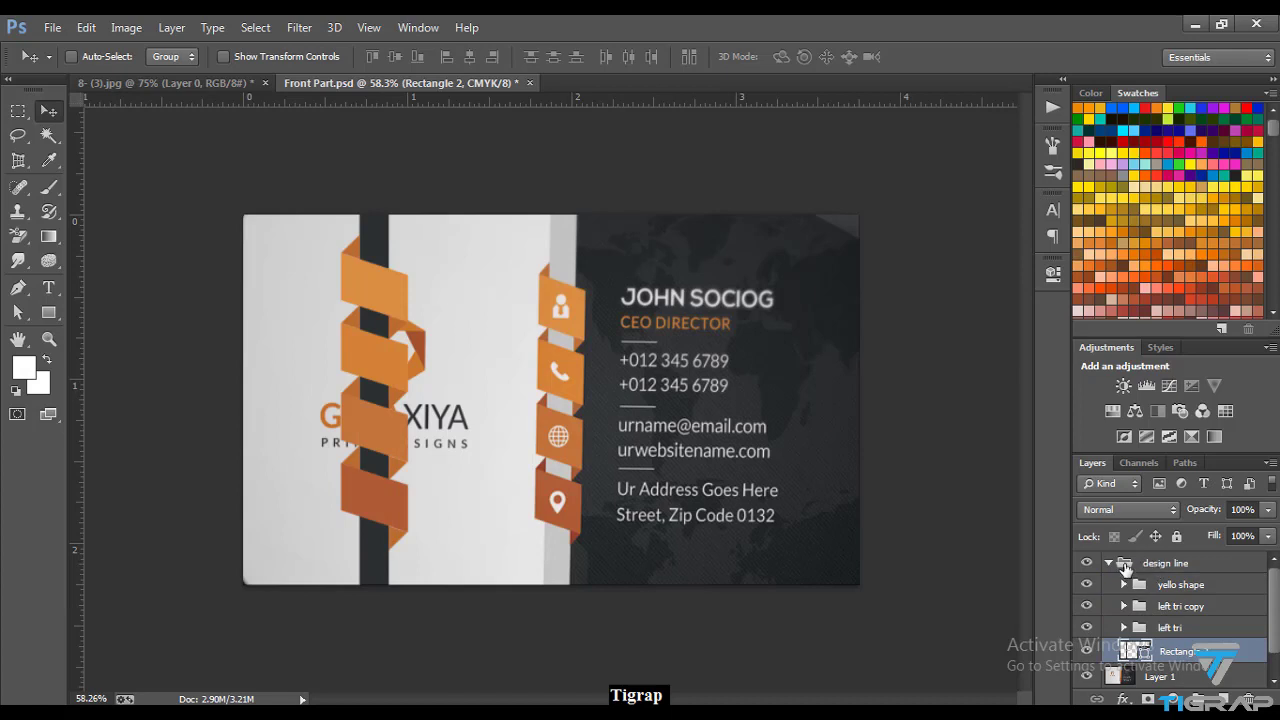
pyautogui.click(1110, 569)
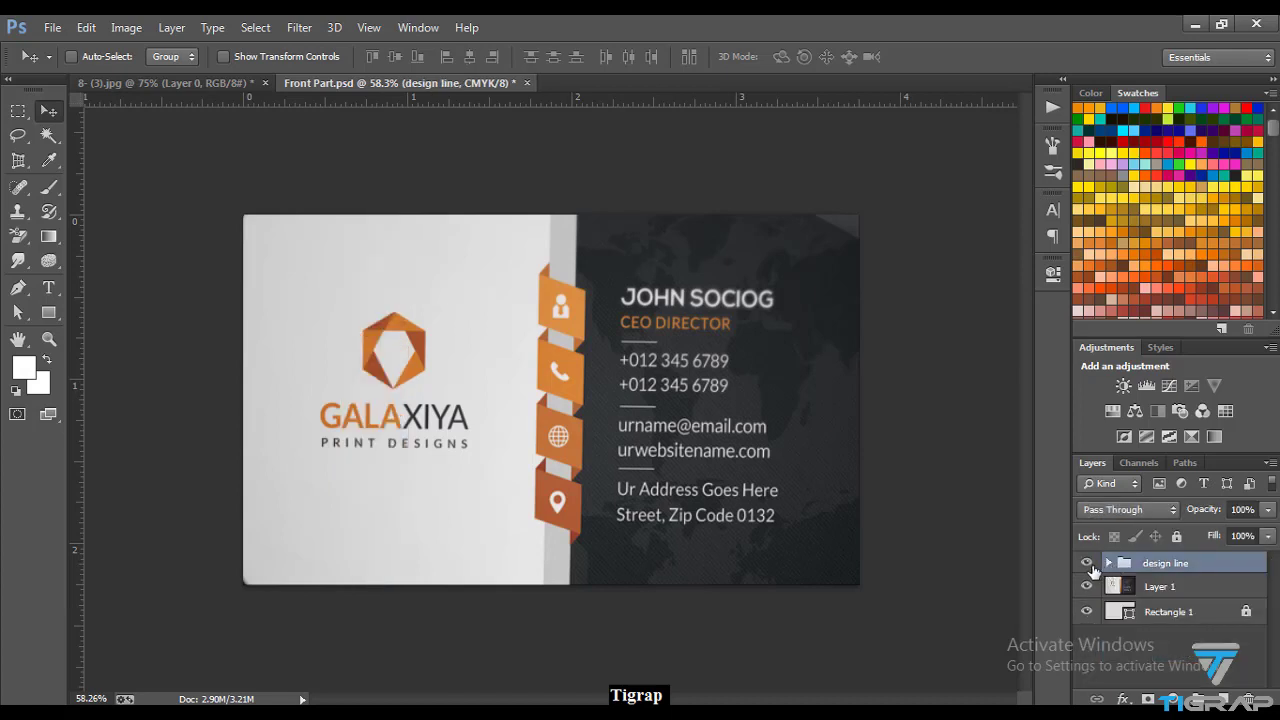
# Step: Drag the design line group right onto the white/dark boundary, fine-tuning it with arrow nudges
pyautogui.moveTo(412, 374); pyautogui.dragTo(592, 361)
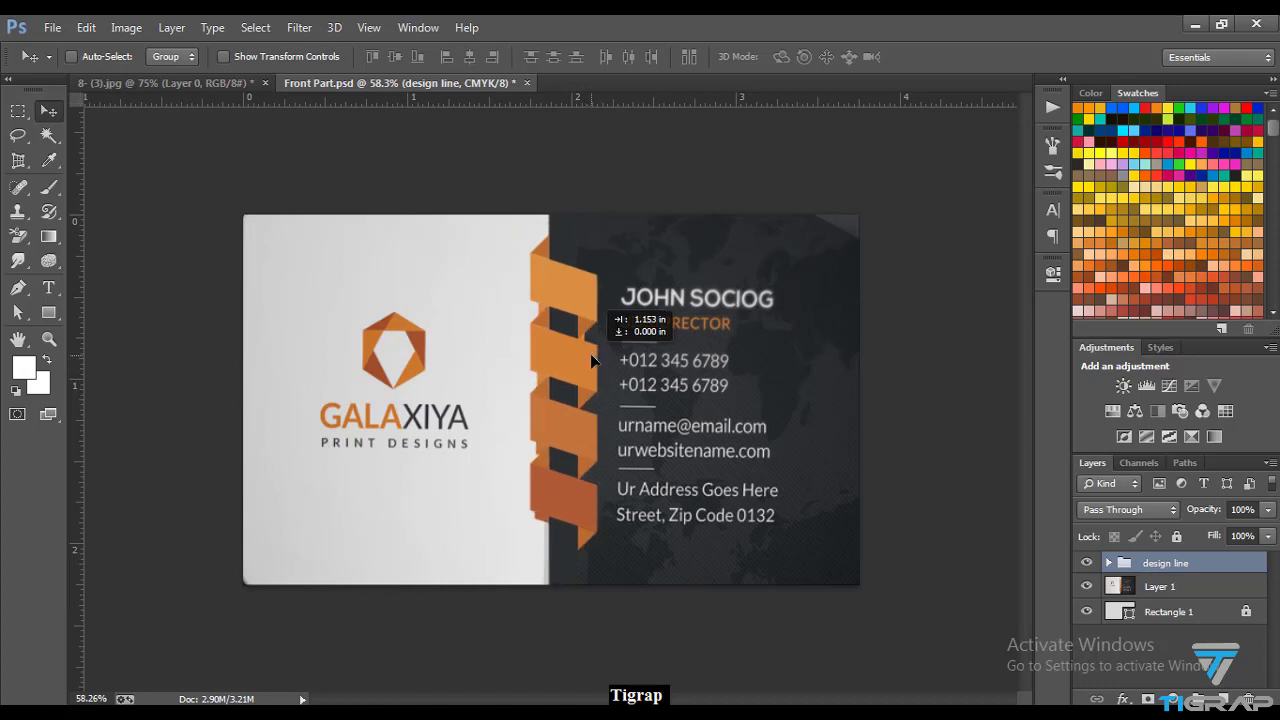
pyautogui.press('Left')
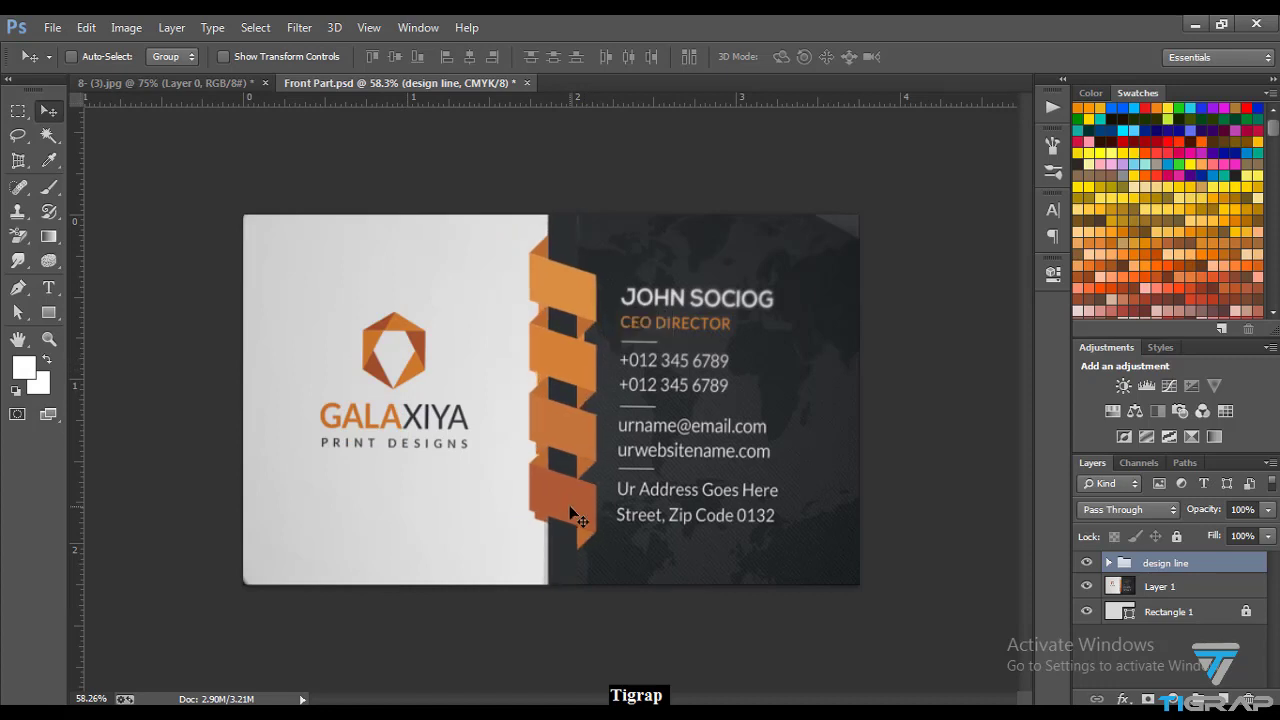
pyautogui.press('Left')
pyautogui.press('Left')
pyautogui.press('Left')
pyautogui.press('Left')
pyautogui.press('Right')
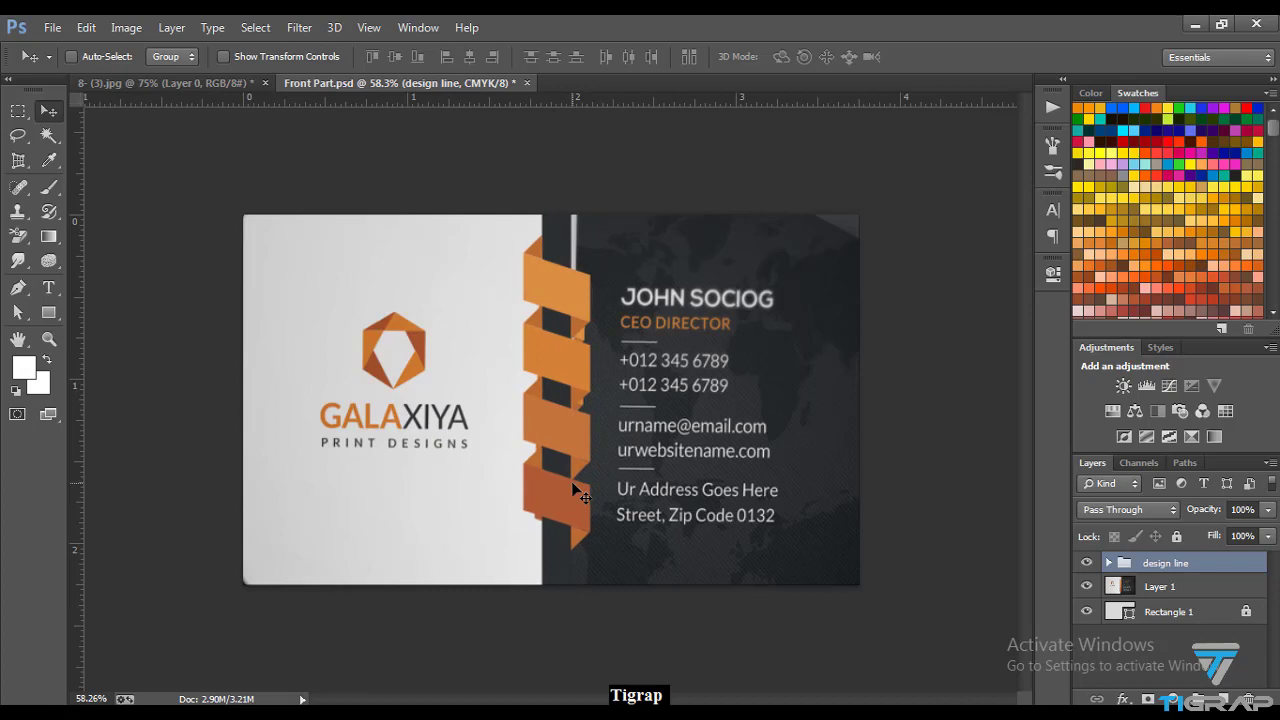
pyautogui.press('Right')
pyautogui.press('Right')
pyautogui.press('Right')
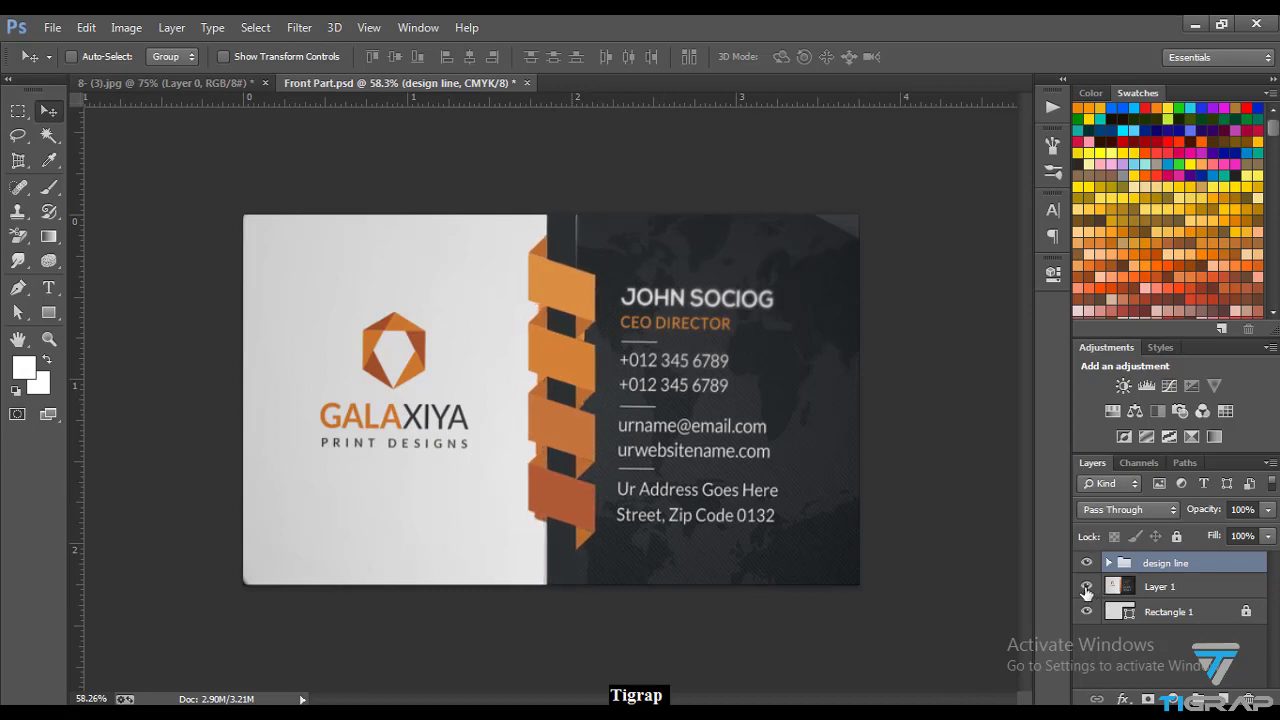
# Step: Toggle the Layer 1 card background to check the alignment, then hide the ribbon group
pyautogui.click(1086, 587)
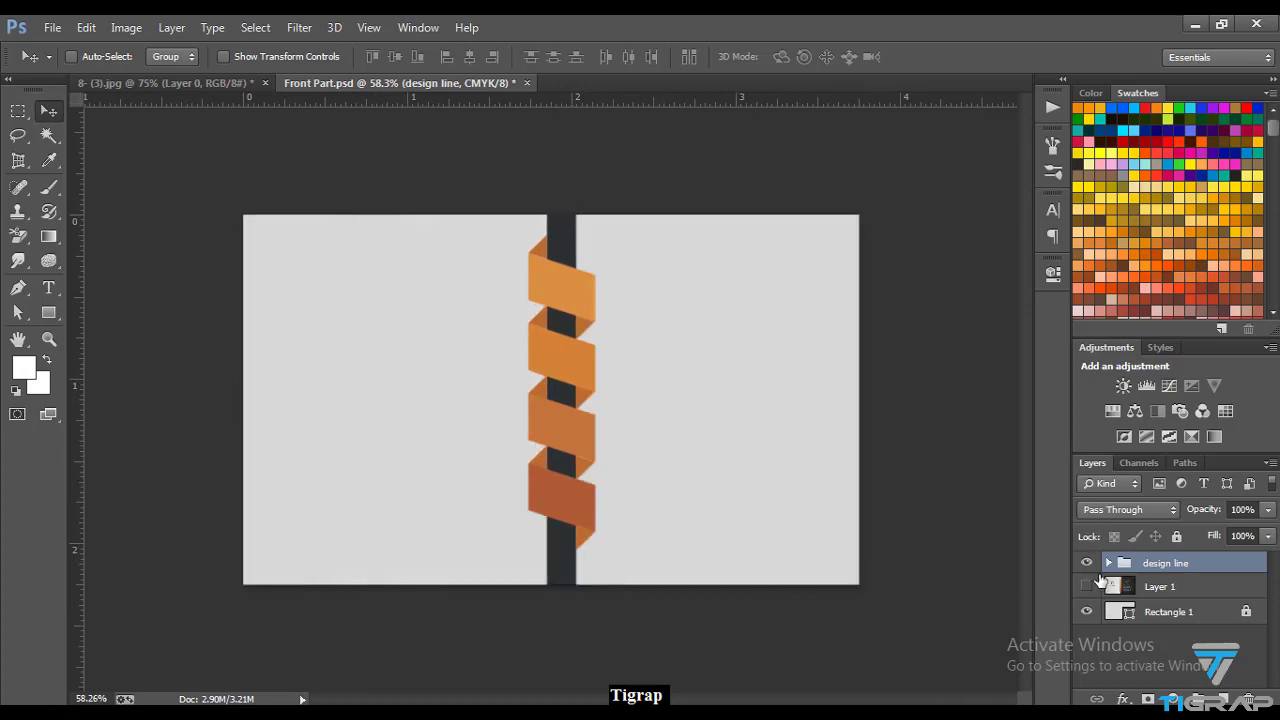
pyautogui.click(1087, 587)
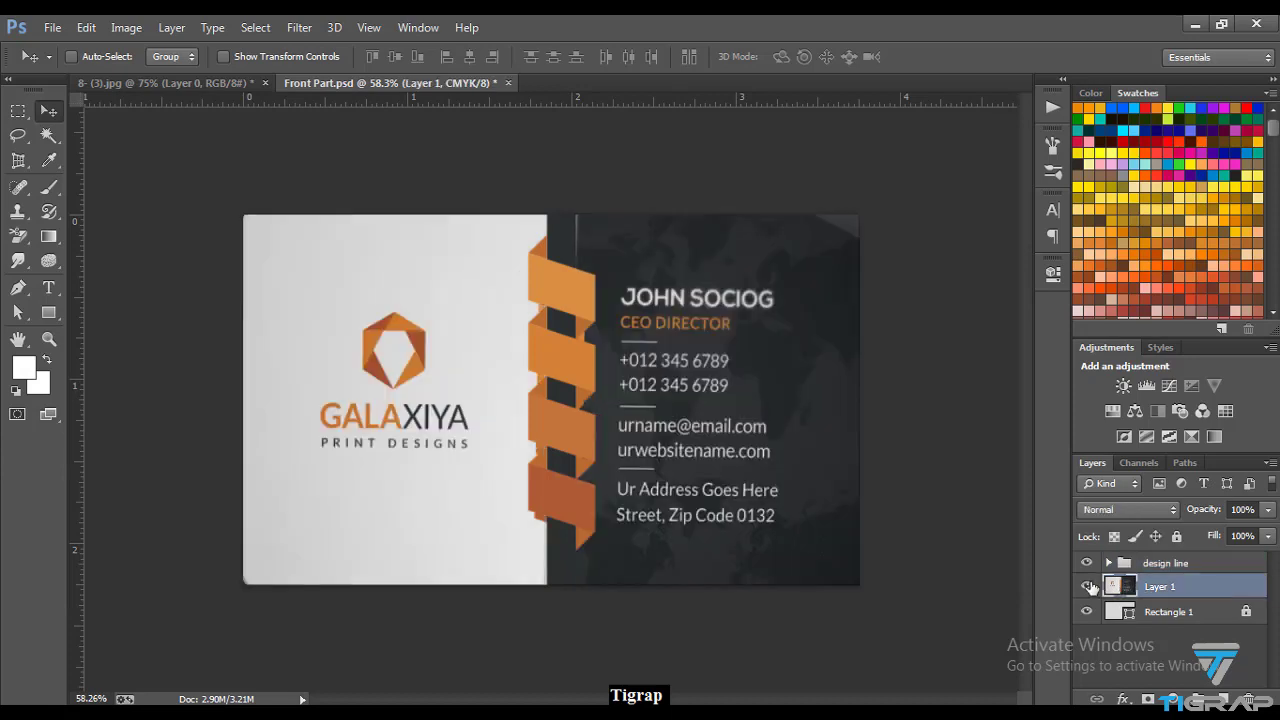
pyautogui.click(1086, 563)
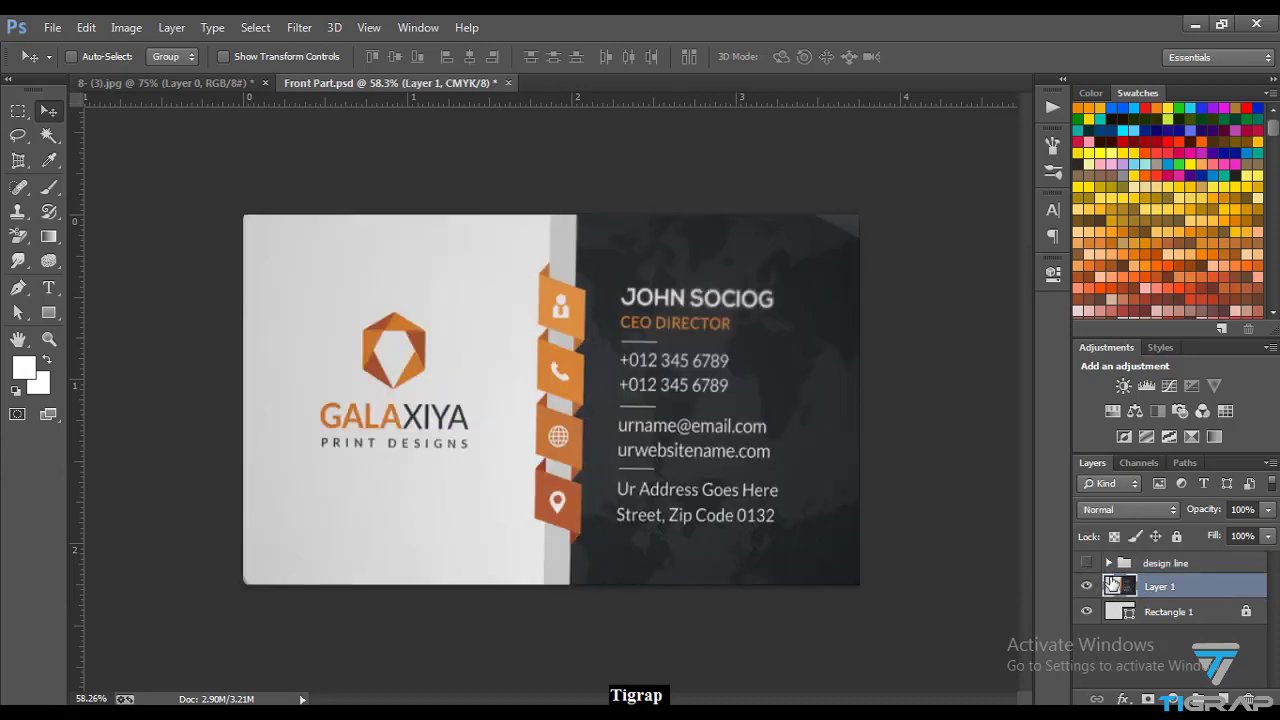
# Step: Sample the card's light grey as the foreground colour with the Eyedropper
pyautogui.press('i')
pyautogui.click(24, 368)
pyautogui.click(572, 257)
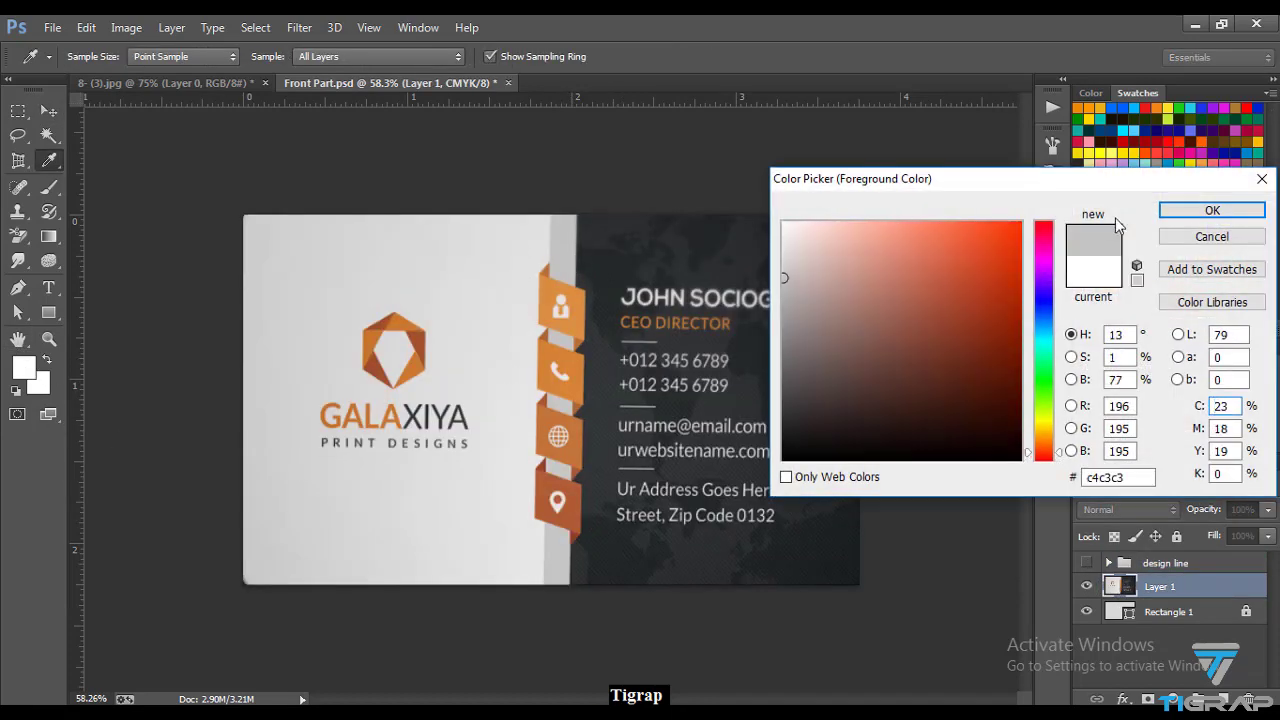
pyautogui.click(1188, 210)
pyautogui.press('v')
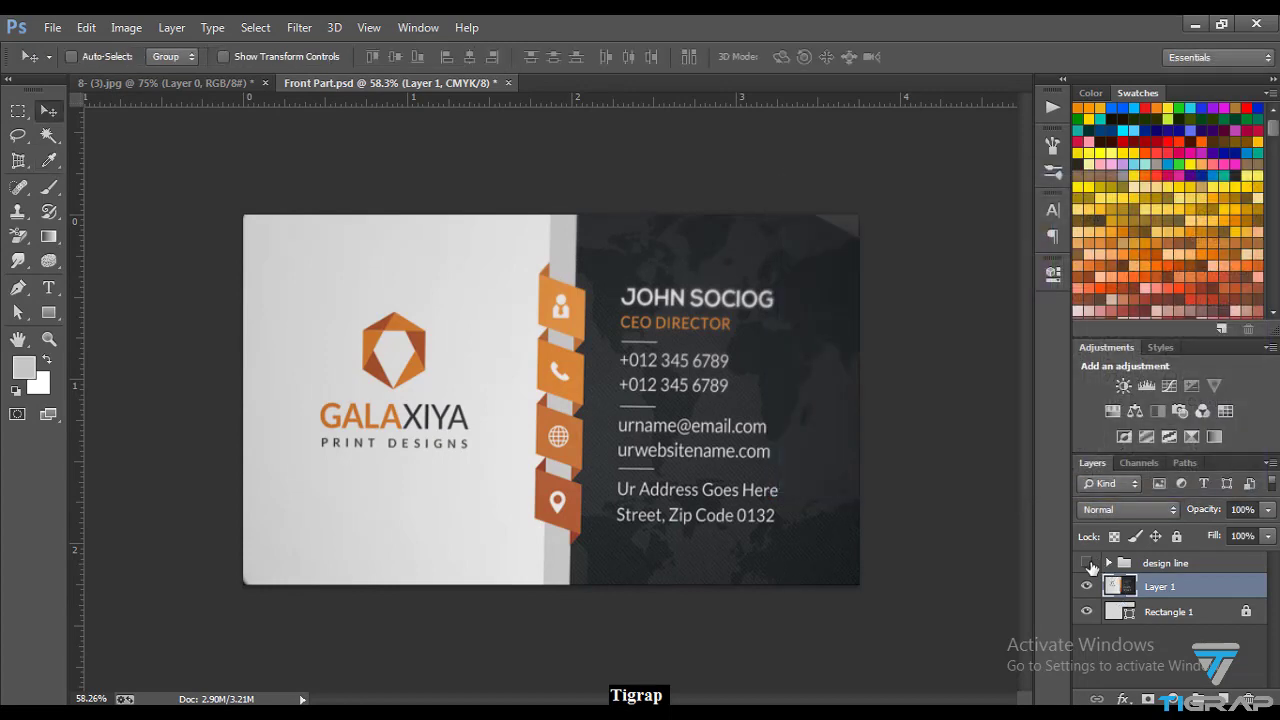
# Step: Fill Rectangle 2 with grey #c4c3c3, show the ribbon group and hide Layer 1
pyautogui.click(1087, 564)
pyautogui.doubleClick(1147, 655)
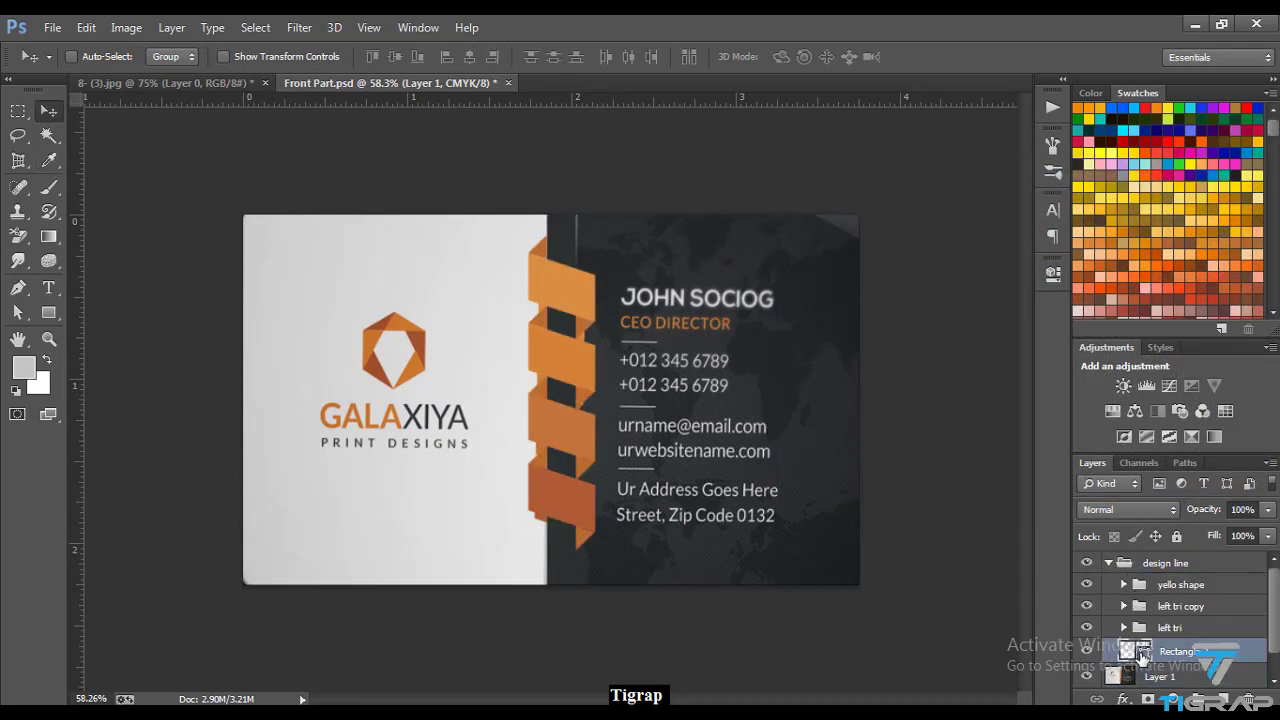
pyautogui.click(30, 366)
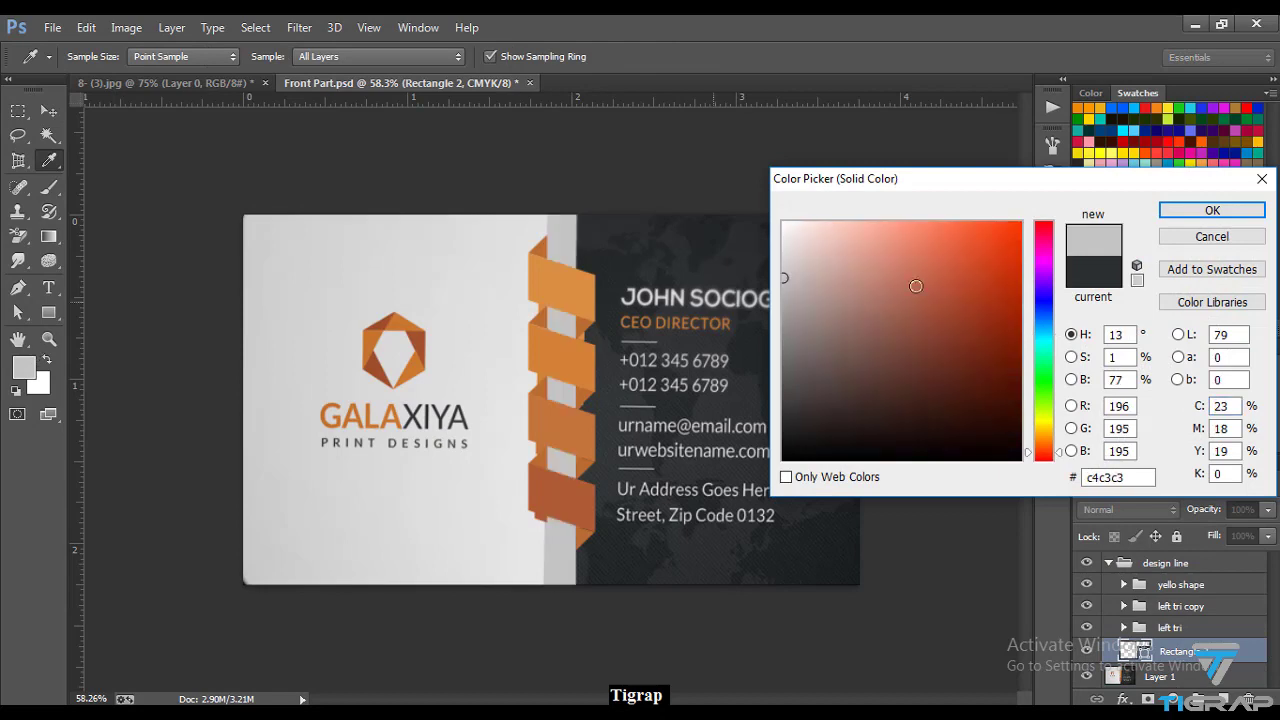
pyautogui.click(1212, 210)
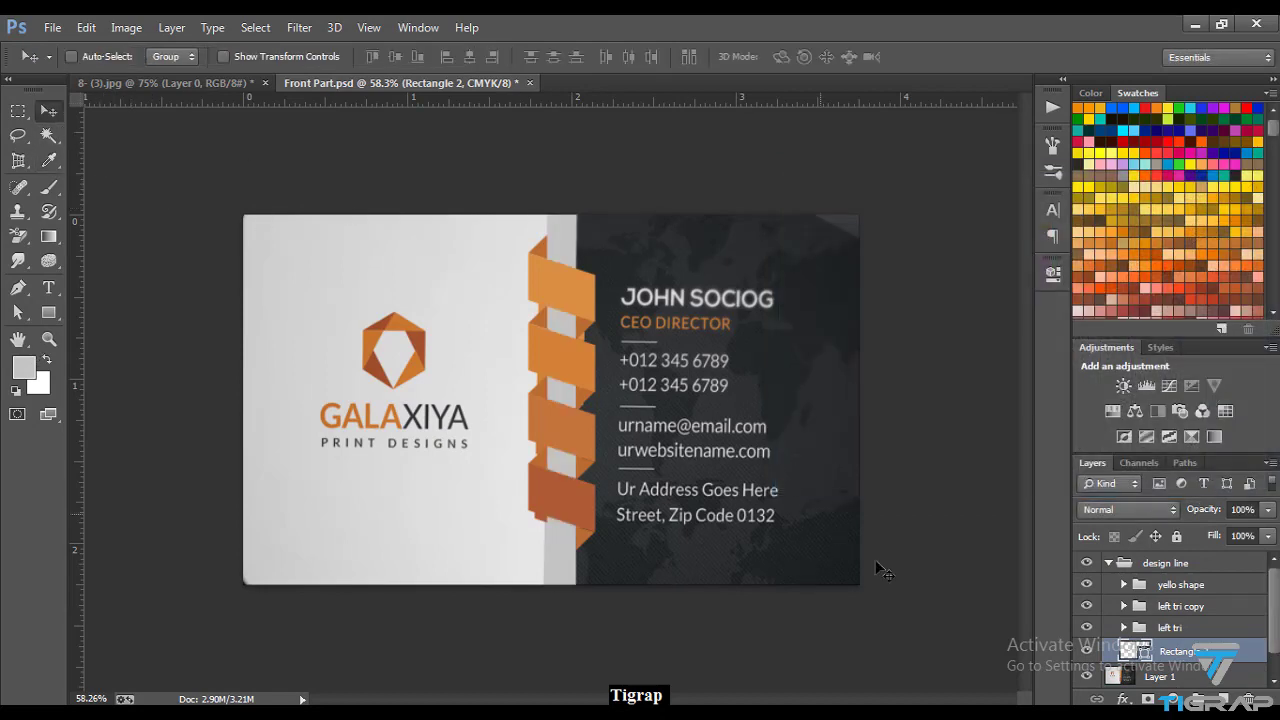
pyautogui.click(1108, 564)
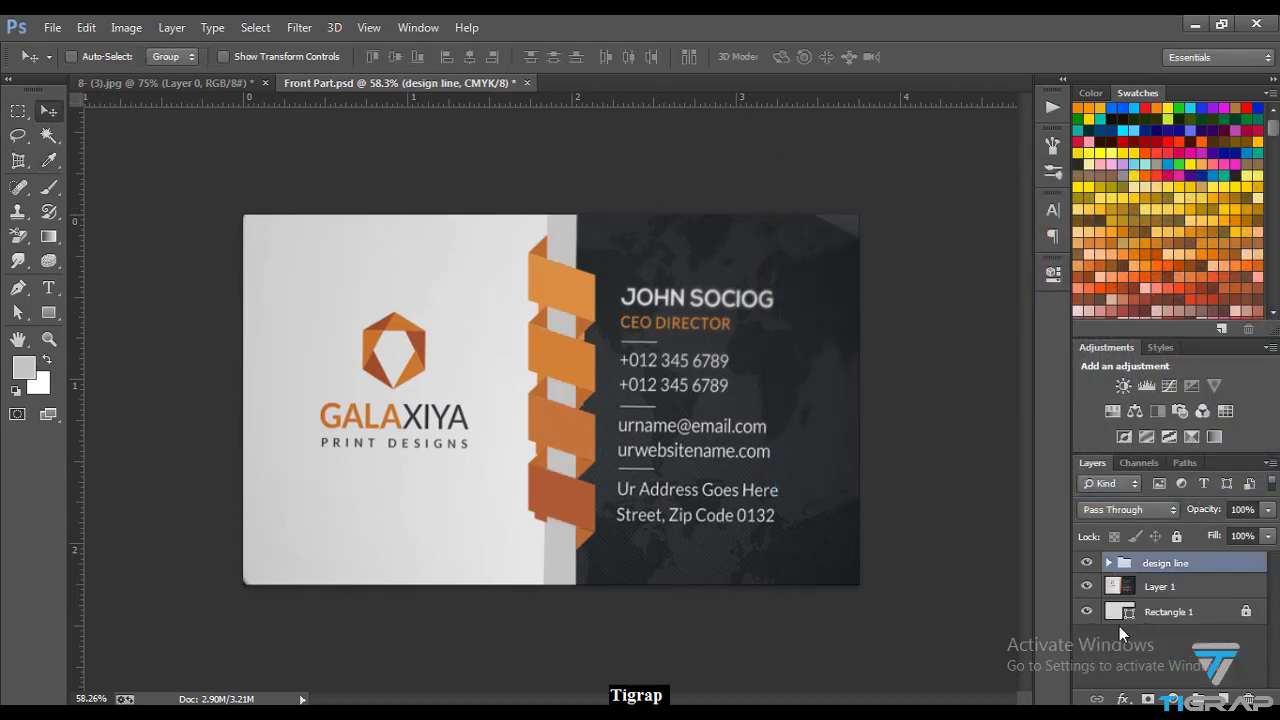
pyautogui.click(1086, 587)
# Step: Zoom in and turn the left tri copy triangle shading back on
pyautogui.scroll(-1, 672, 450)
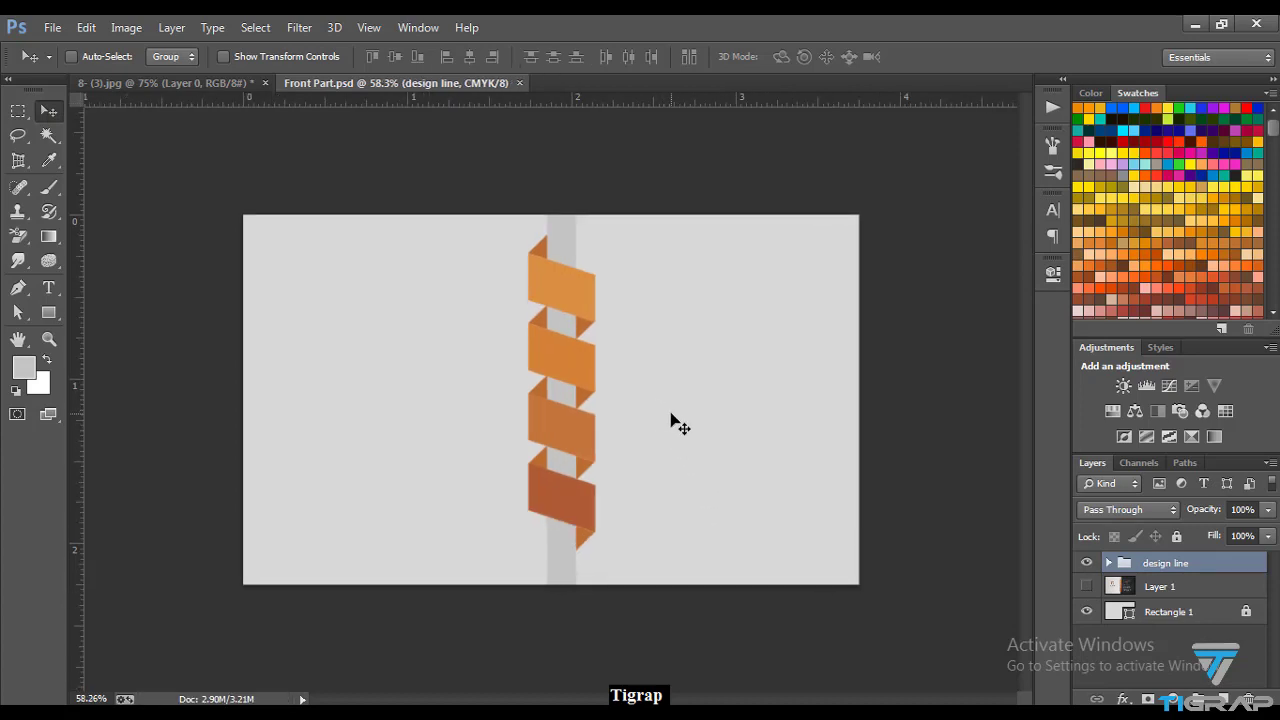
pyautogui.scroll(5, 660, 520)
pyautogui.scroll(1, 620, 572)
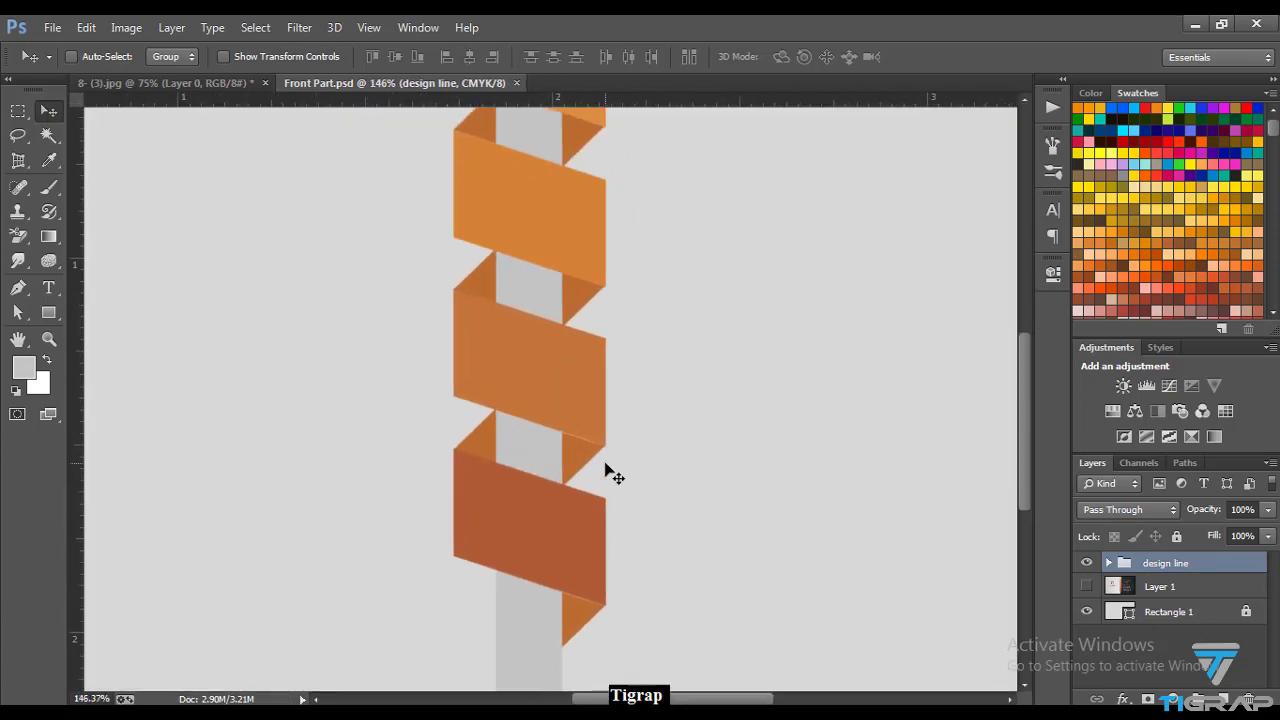
pyautogui.scroll(2, 606, 471)
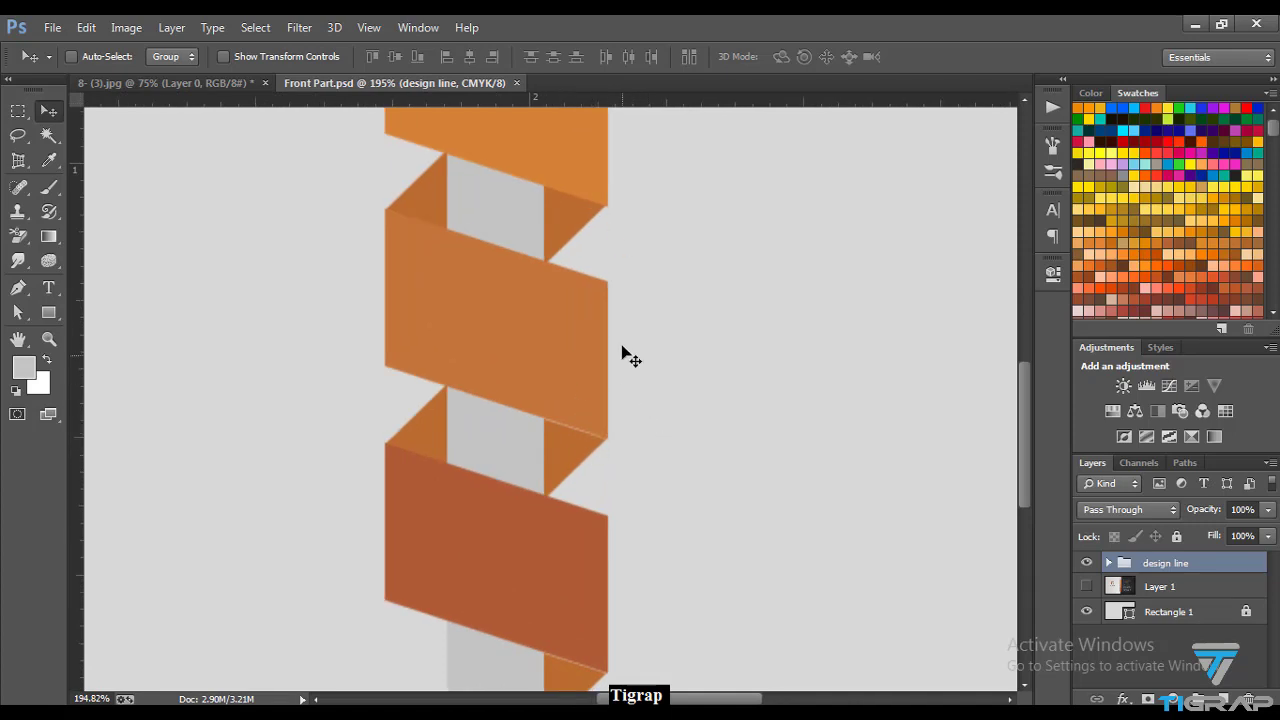
pyautogui.click(1109, 564)
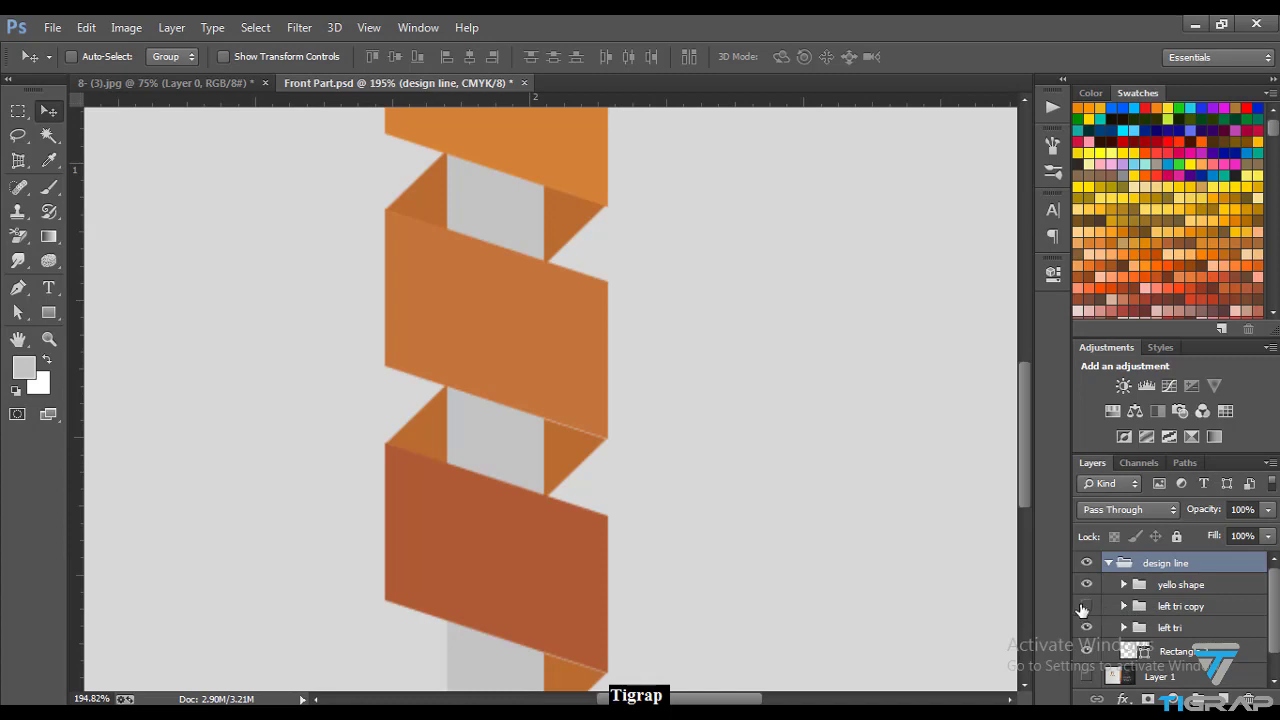
pyautogui.click(1085, 607)
pyautogui.click(1145, 611)
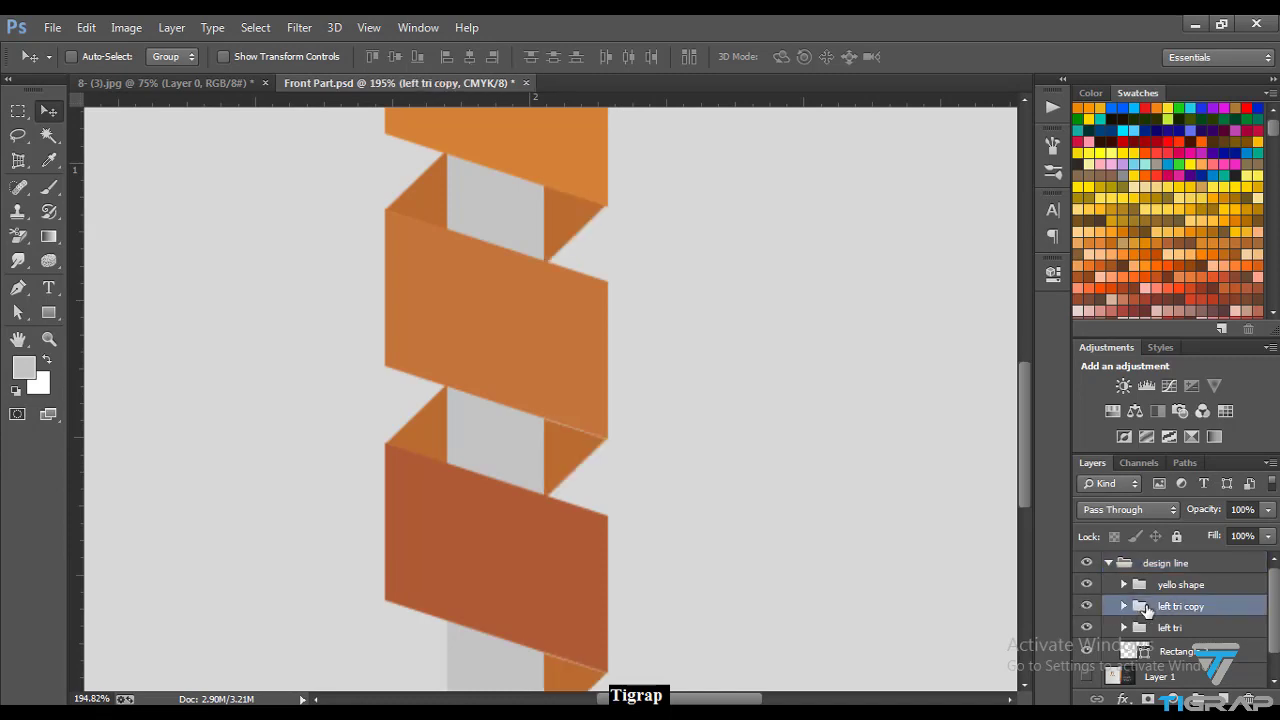
# Step: Nudge the Shape 1 copy 2 triangle to close the gap against the ribbon
pyautogui.scroll(-3, 734, 531)
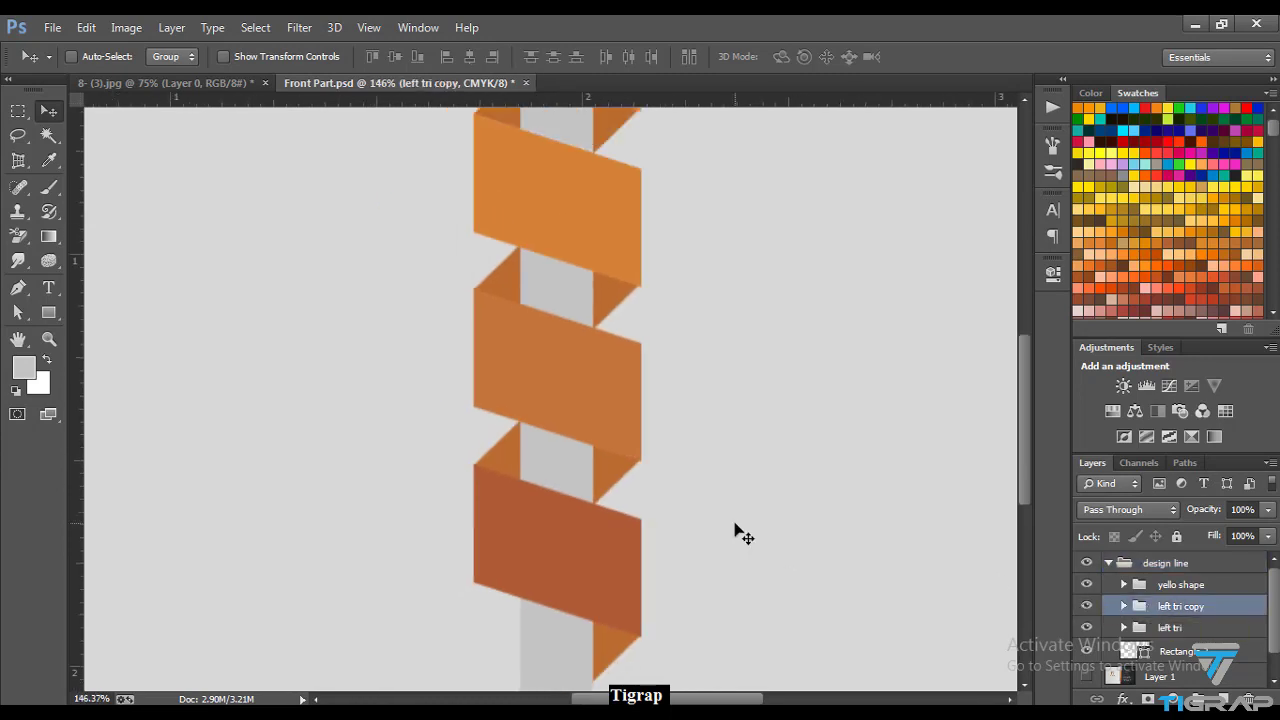
pyautogui.scroll(3, 645, 370)
pyautogui.scroll(2, 645, 370)
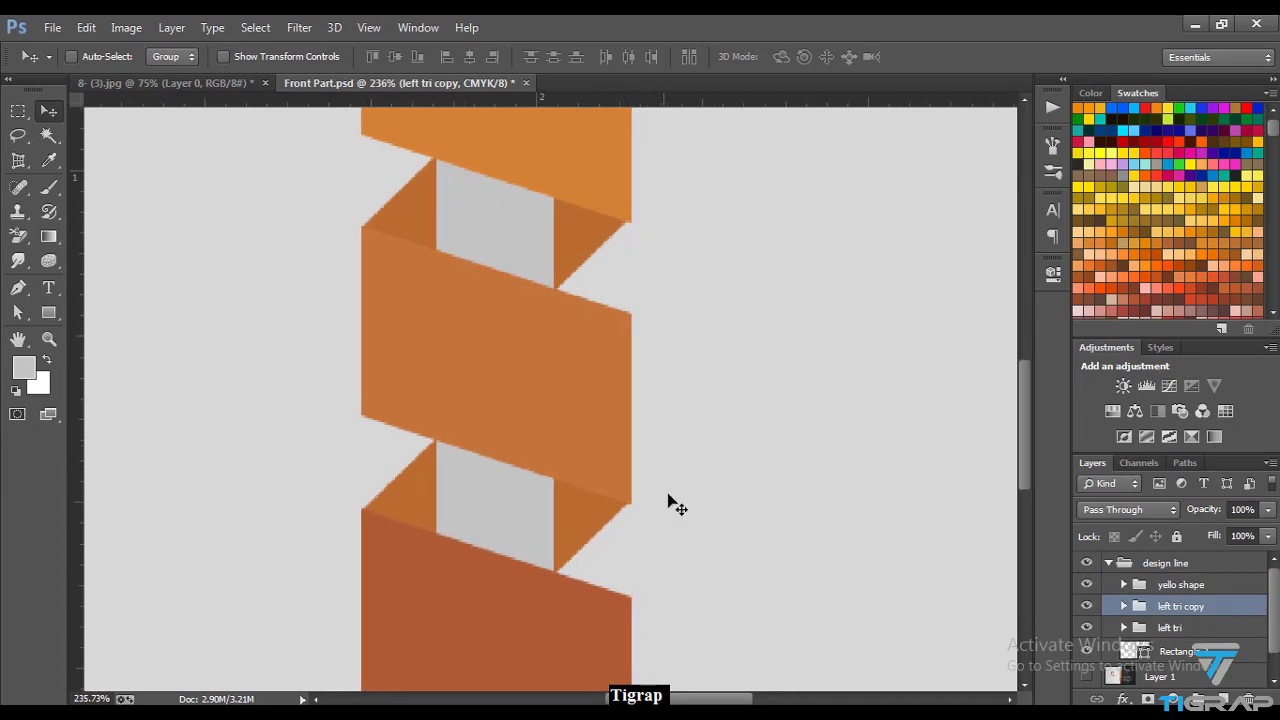
pyautogui.click(1125, 612)
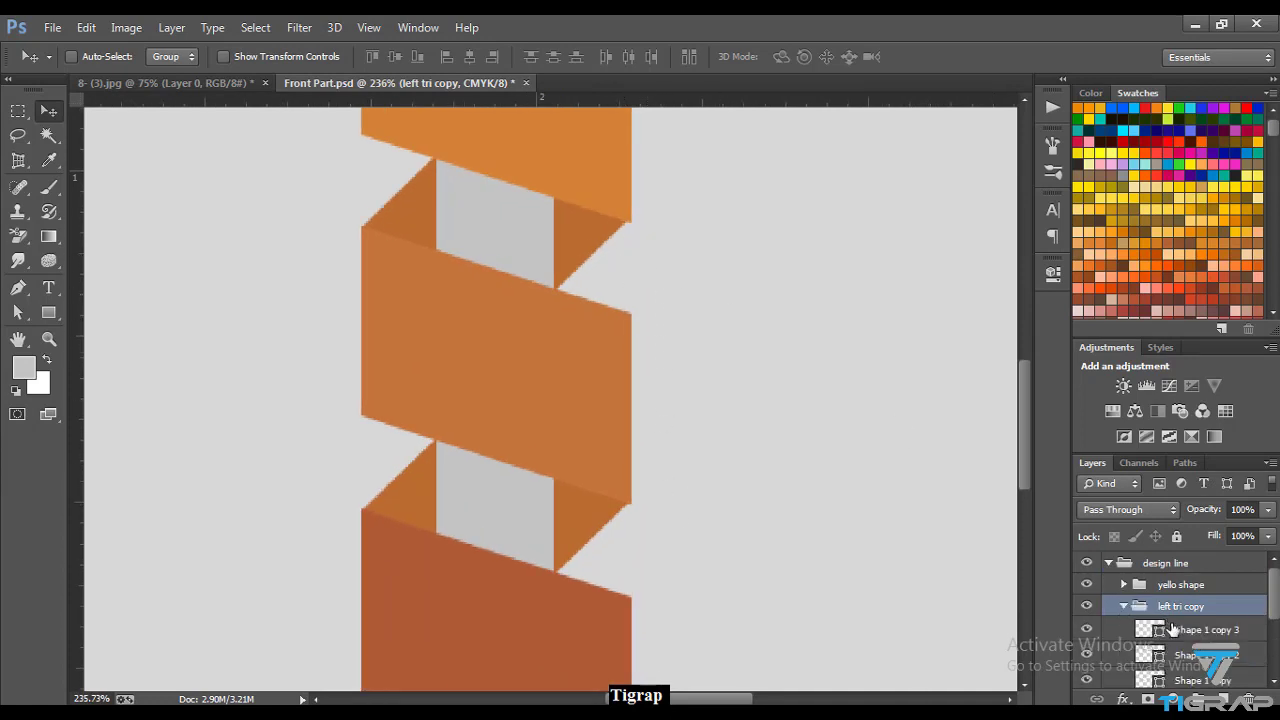
pyautogui.click(1087, 654)
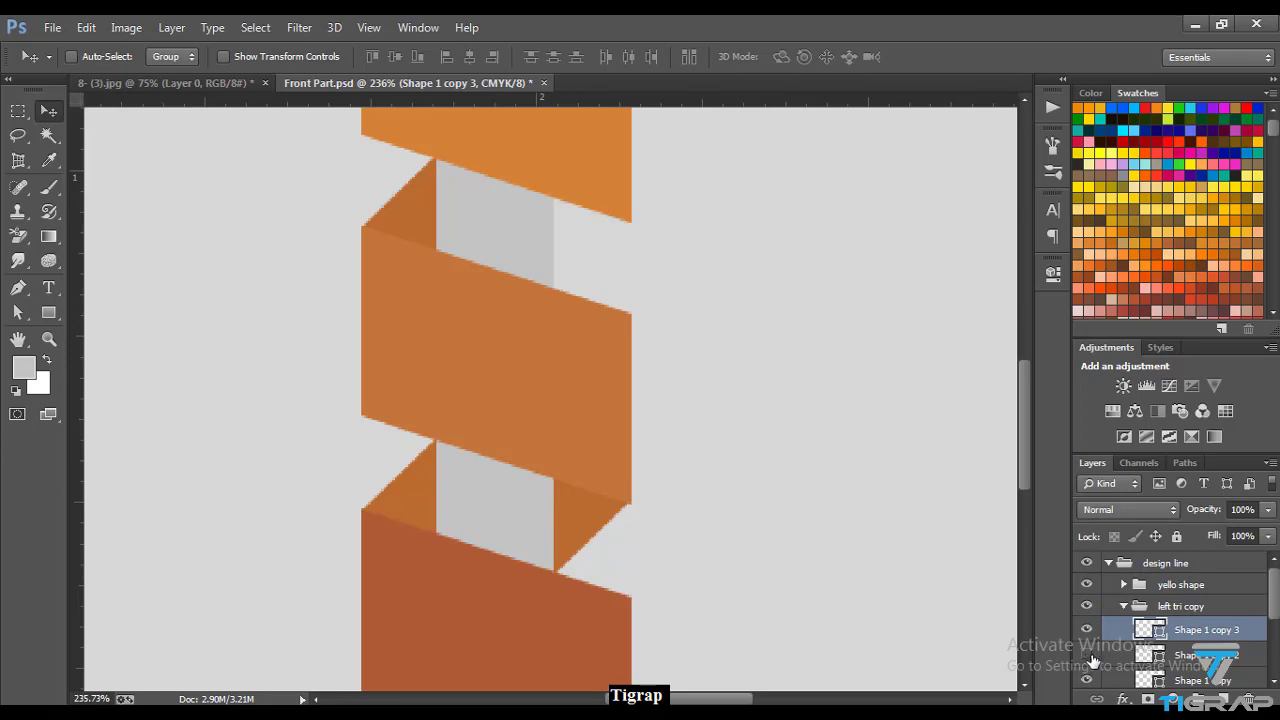
pyautogui.click(1180, 656)
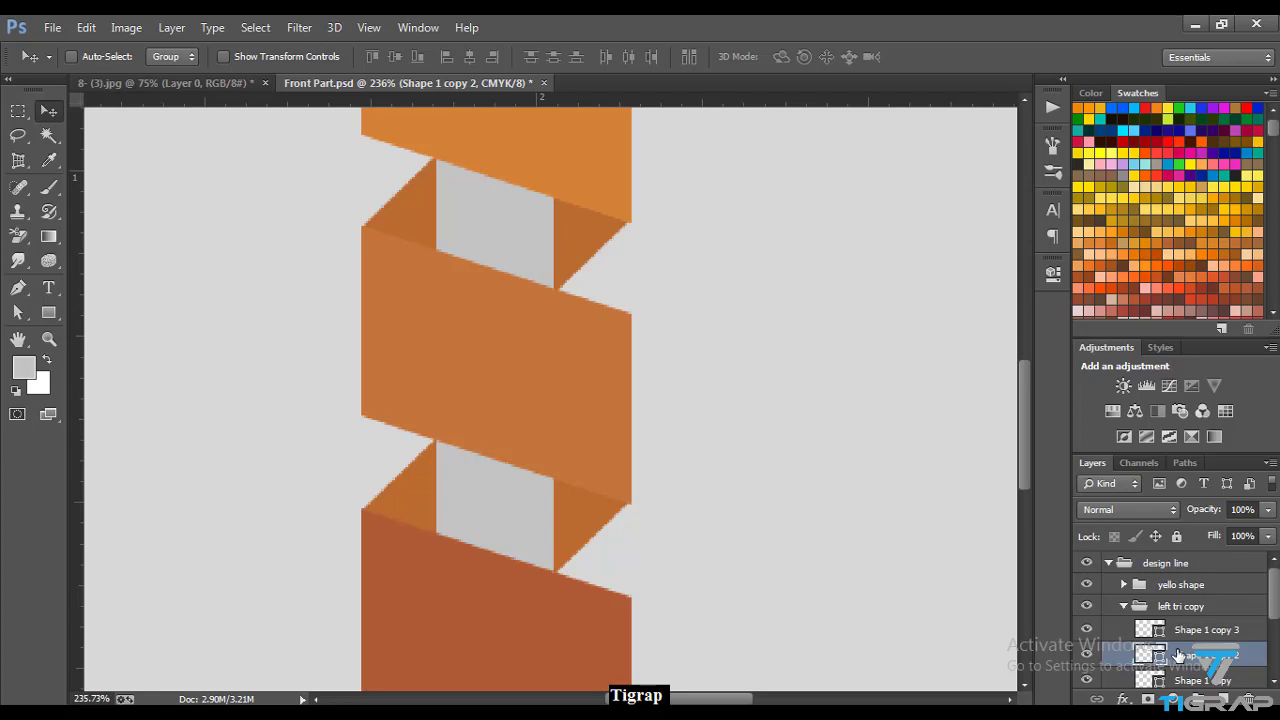
pyautogui.press('Right')
pyautogui.press('Left')
pyautogui.click(1108, 563)
# Step: Save Front Part.psd and compare it with the 8- (3).jpg card image
pyautogui.scroll(-5, 760, 518)
pyautogui.scroll(-2, 760, 518)
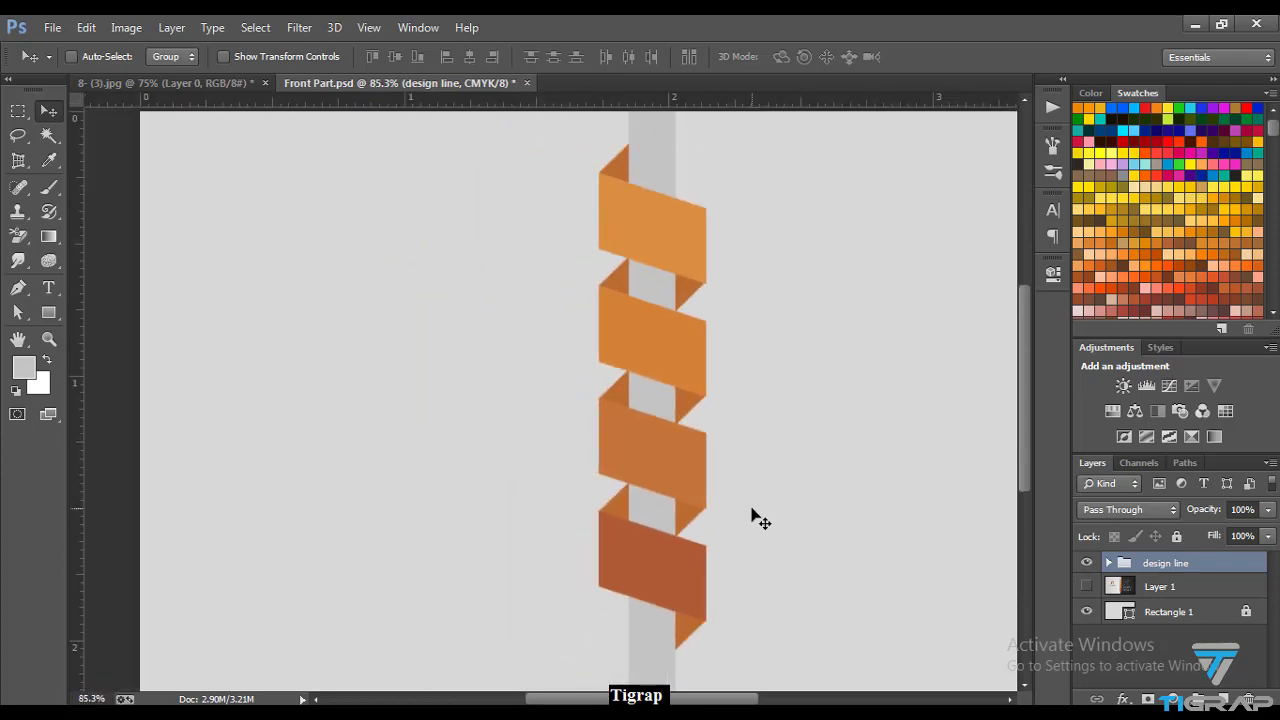
pyautogui.scroll(-1, 760, 518)
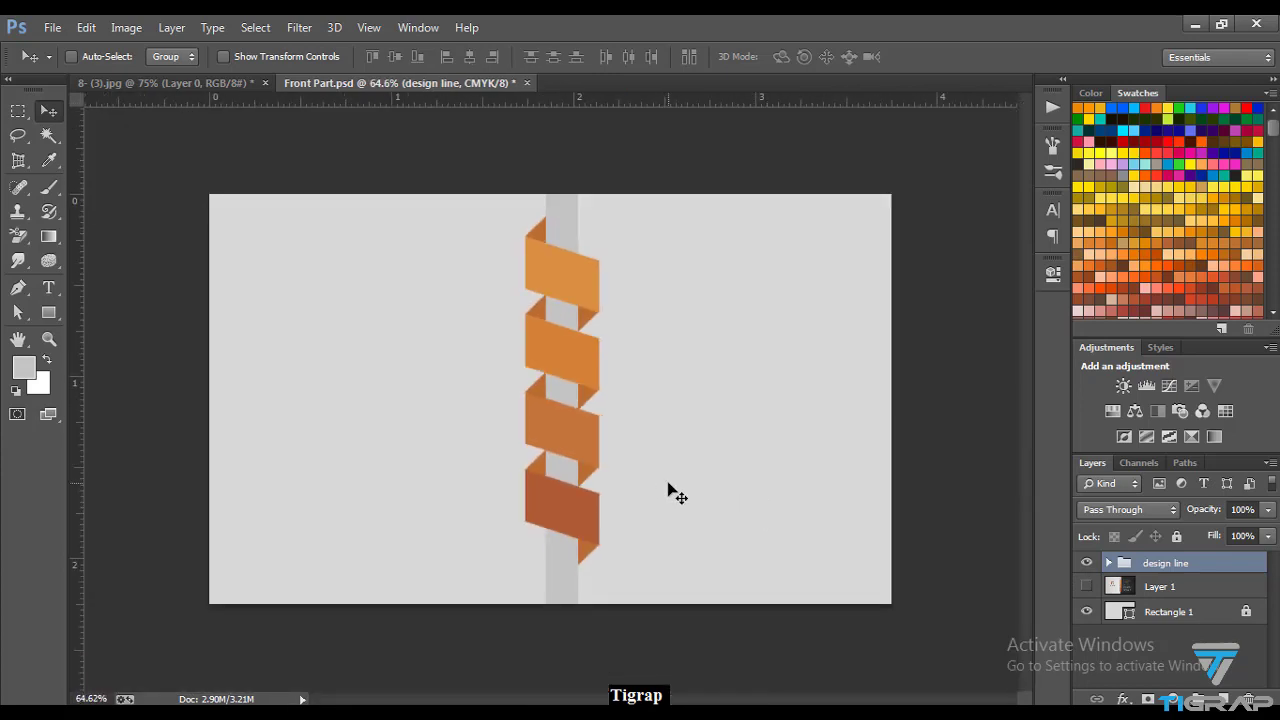
pyautogui.hotkey('ctrl', 's')
pyautogui.click(214, 82)
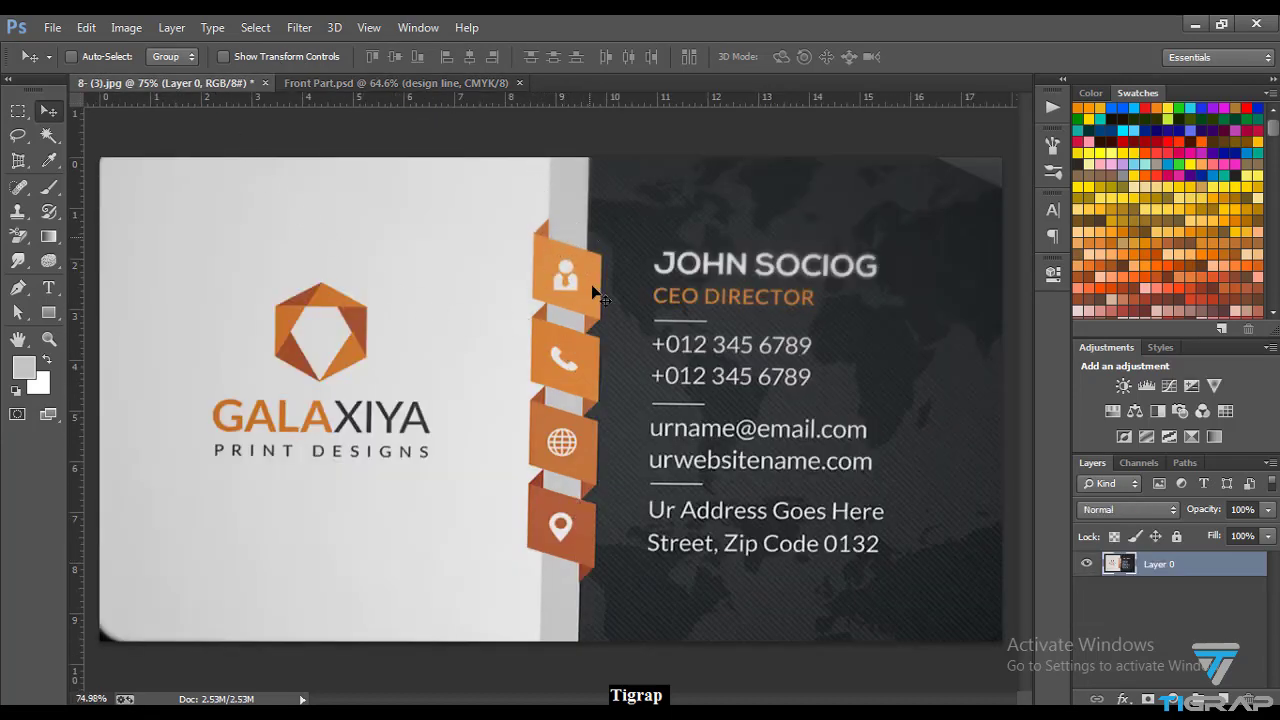
pyautogui.click(381, 83)
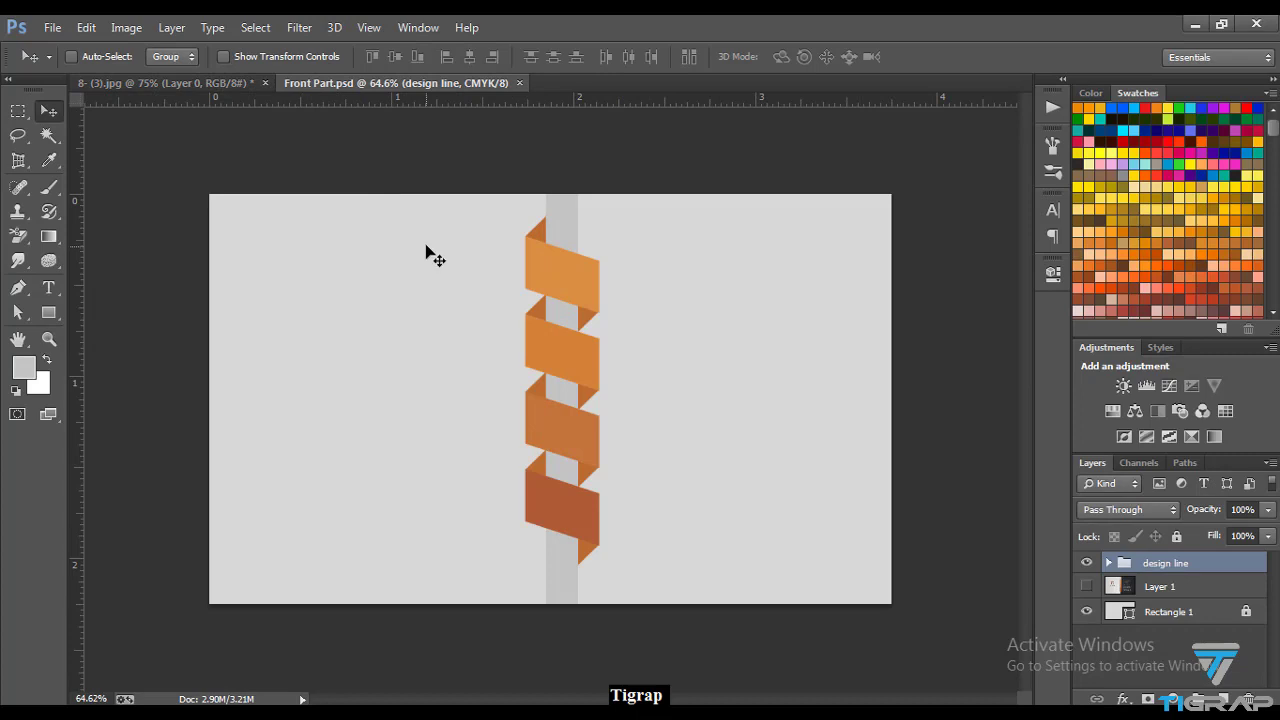
# Step: Show guides and scale the design line group to about 75% width and 92% height
pyautogui.hotkey('ctrl', ';')
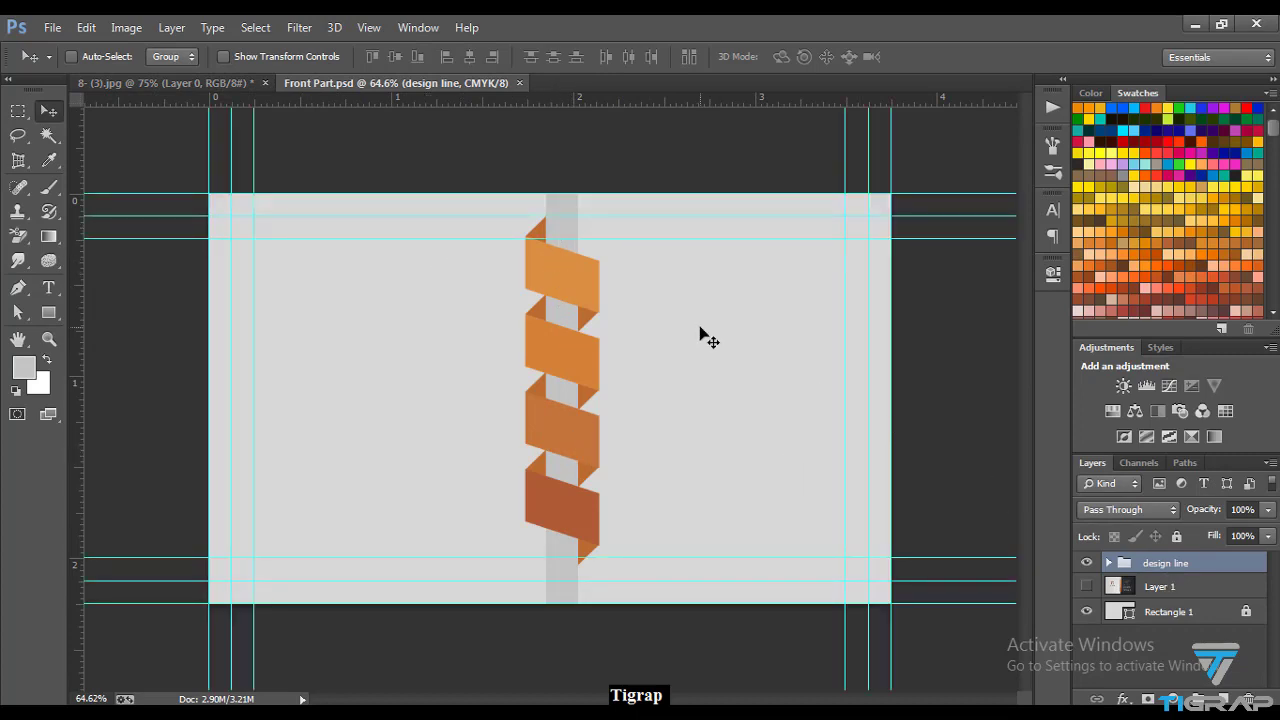
pyautogui.hotkey('ctrl', 't')
pyautogui.moveTo(562, 193); pyautogui.dragTo(563, 216)
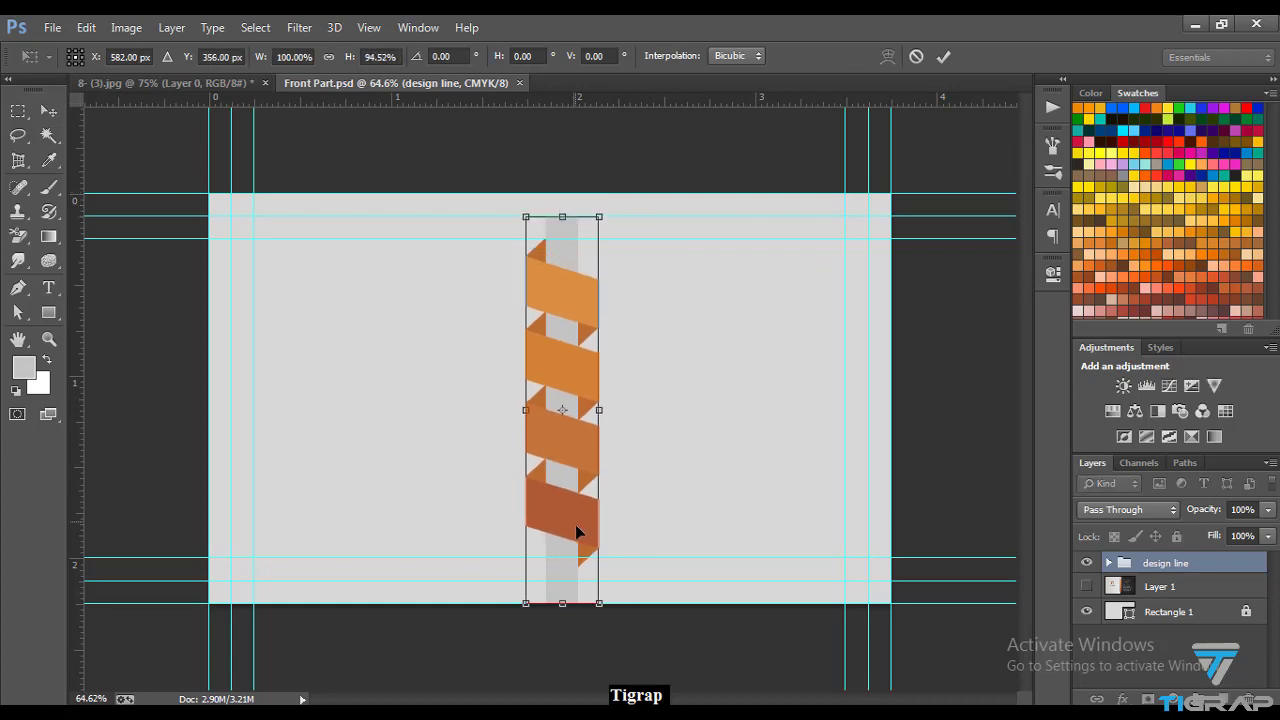
pyautogui.moveTo(562, 604); pyautogui.dragTo(563, 591)
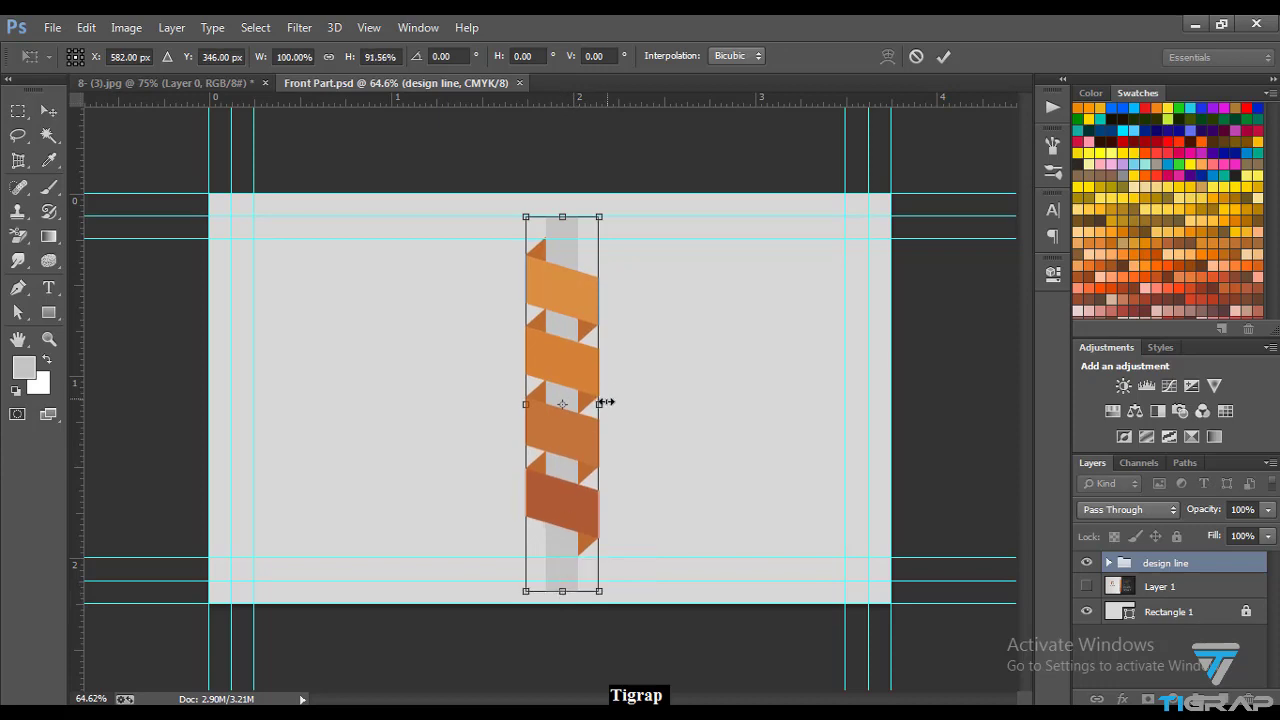
pyautogui.moveTo(604, 403); pyautogui.dragTo(591, 404)
pyautogui.press('Return')
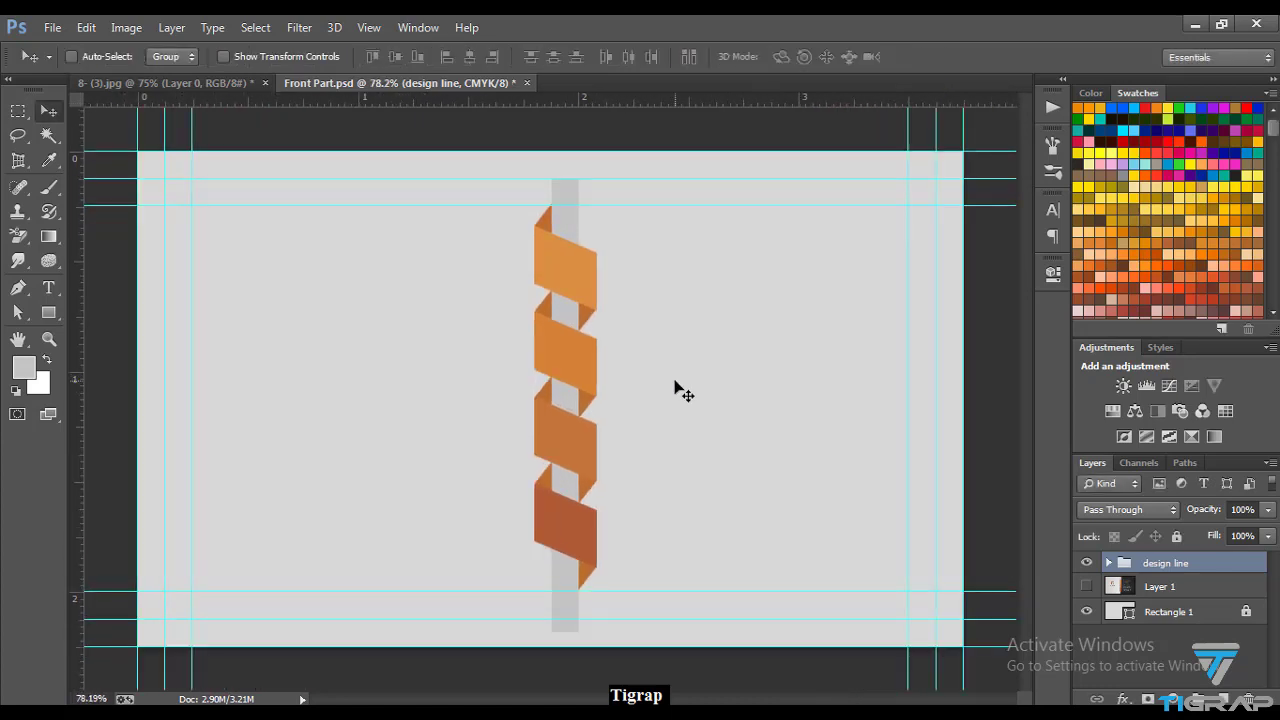
# Step: Place yello logo.png, move it left of the ribbon and scale it to about 58%
pyautogui.click(52, 27)
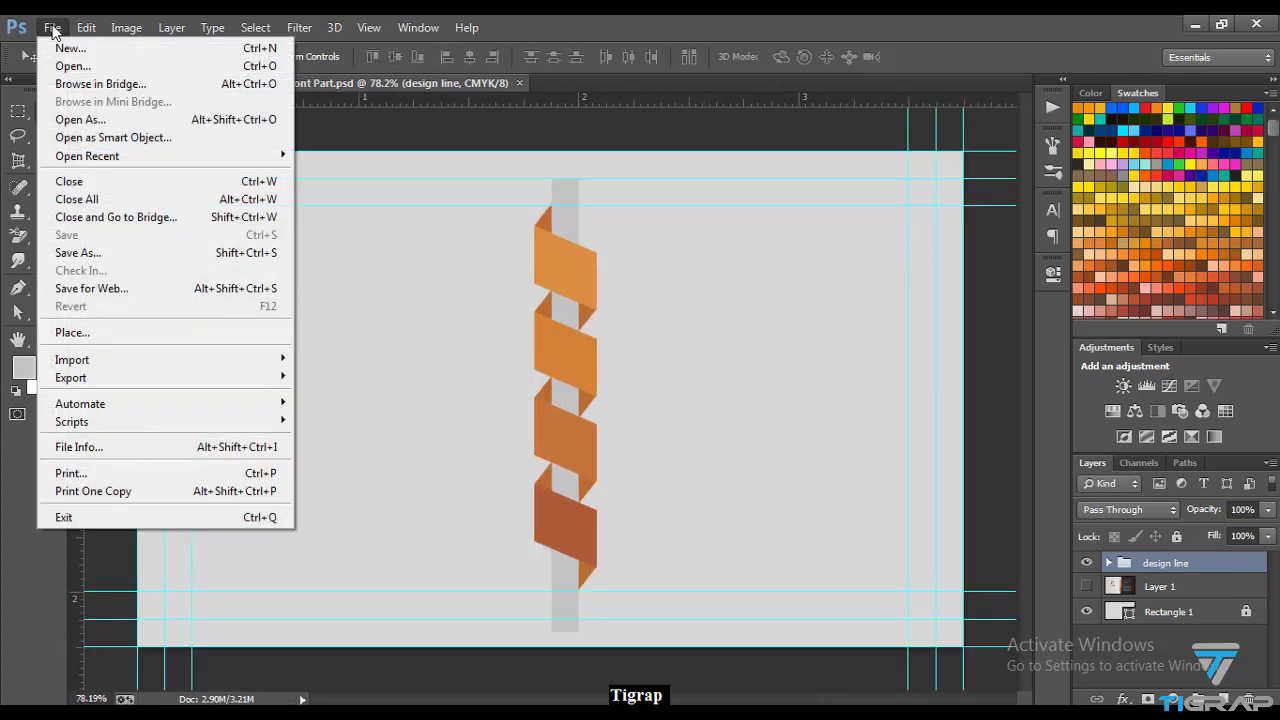
pyautogui.click(100, 333)
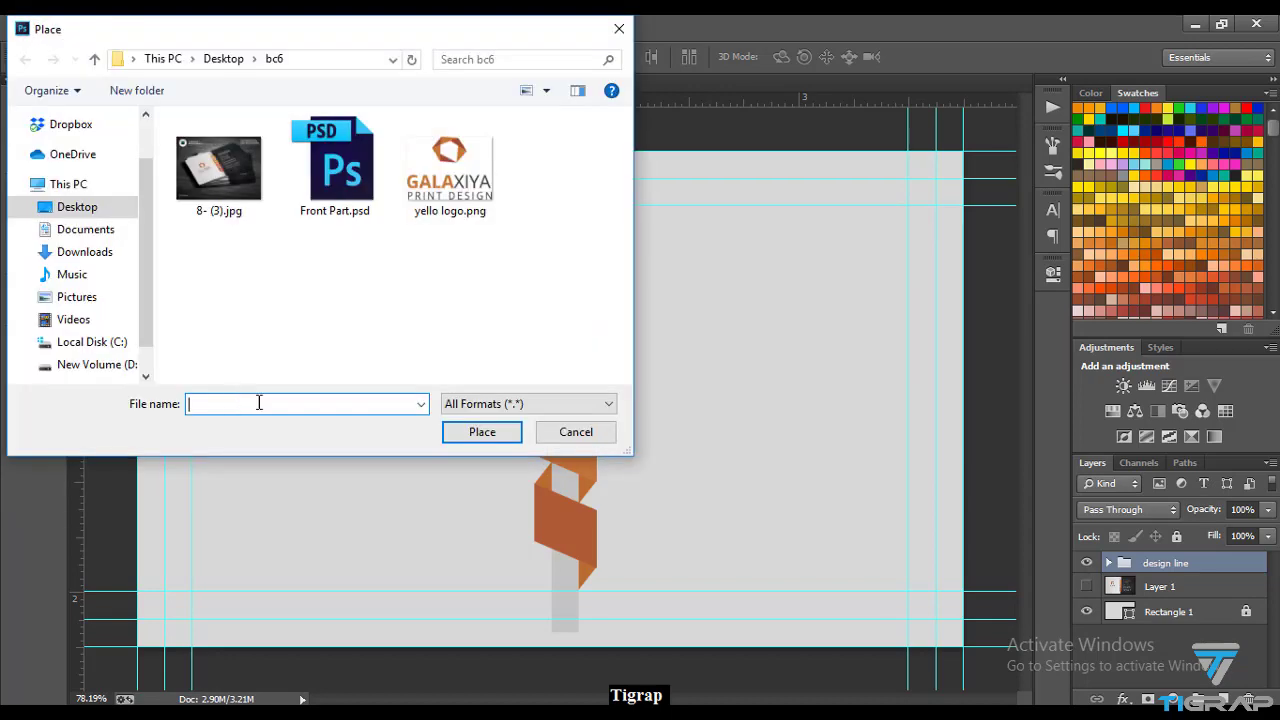
pyautogui.click(450, 165)
pyautogui.click(480, 432)
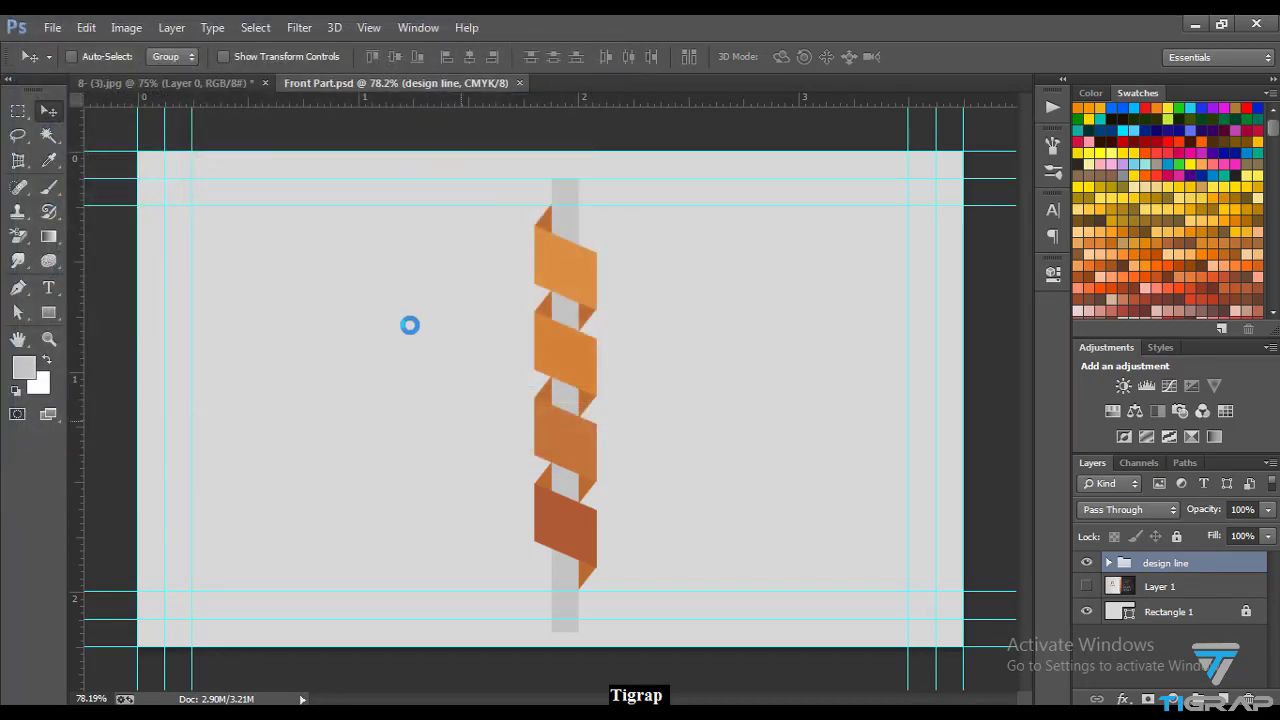
pyautogui.moveTo(657, 341); pyautogui.dragTo(500, 345)
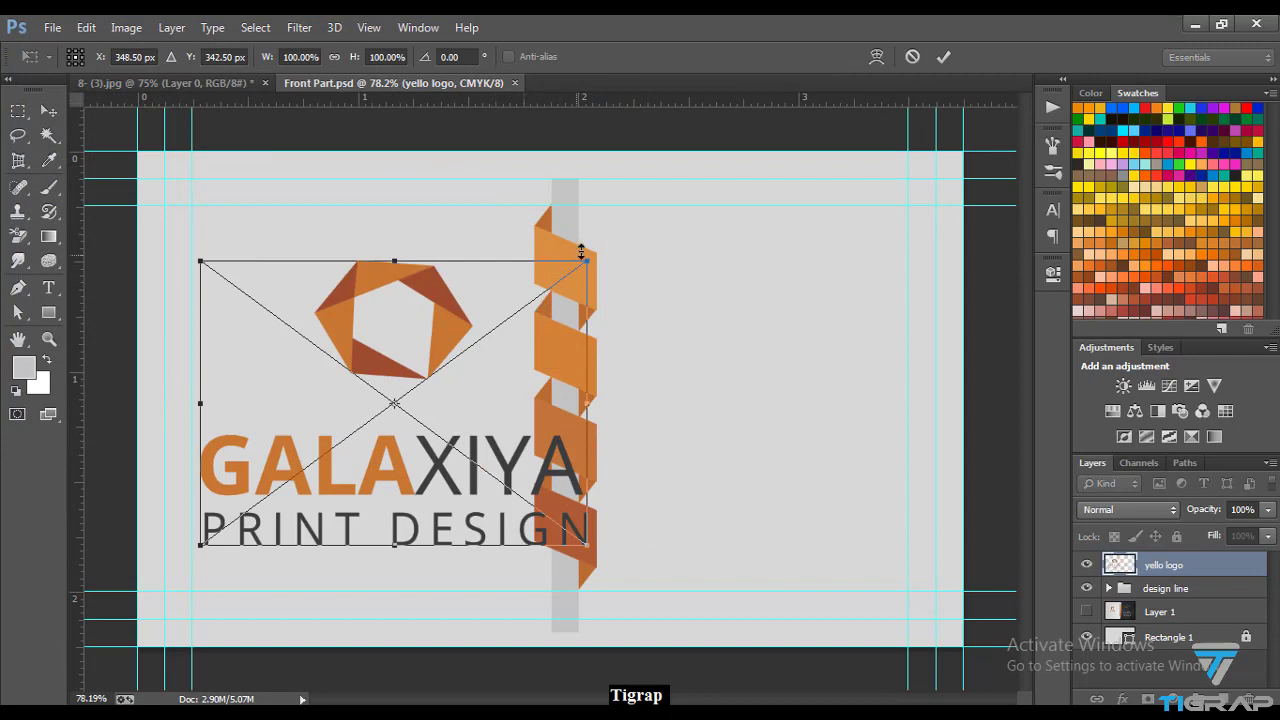
pyautogui.moveTo(588, 265)
pyautogui.mouseDown()
pyautogui.moveTo(557, 292)
pyautogui.moveTo(534, 353)
pyautogui.moveTo(511, 347)
pyautogui.mouseUp()
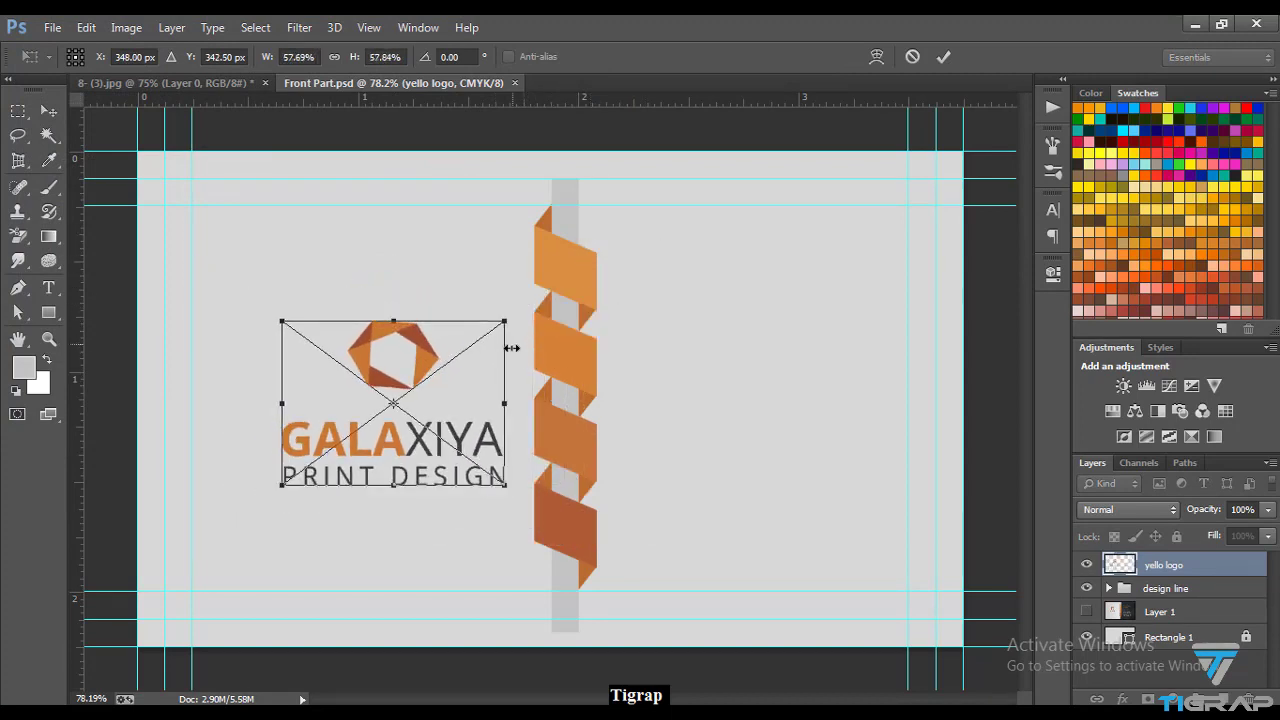
pyautogui.press('Return')
# Step: Shift the logo up and left, then select the Rectangle 1 background layer
pyautogui.moveTo(423, 394); pyautogui.dragTo(357, 334)
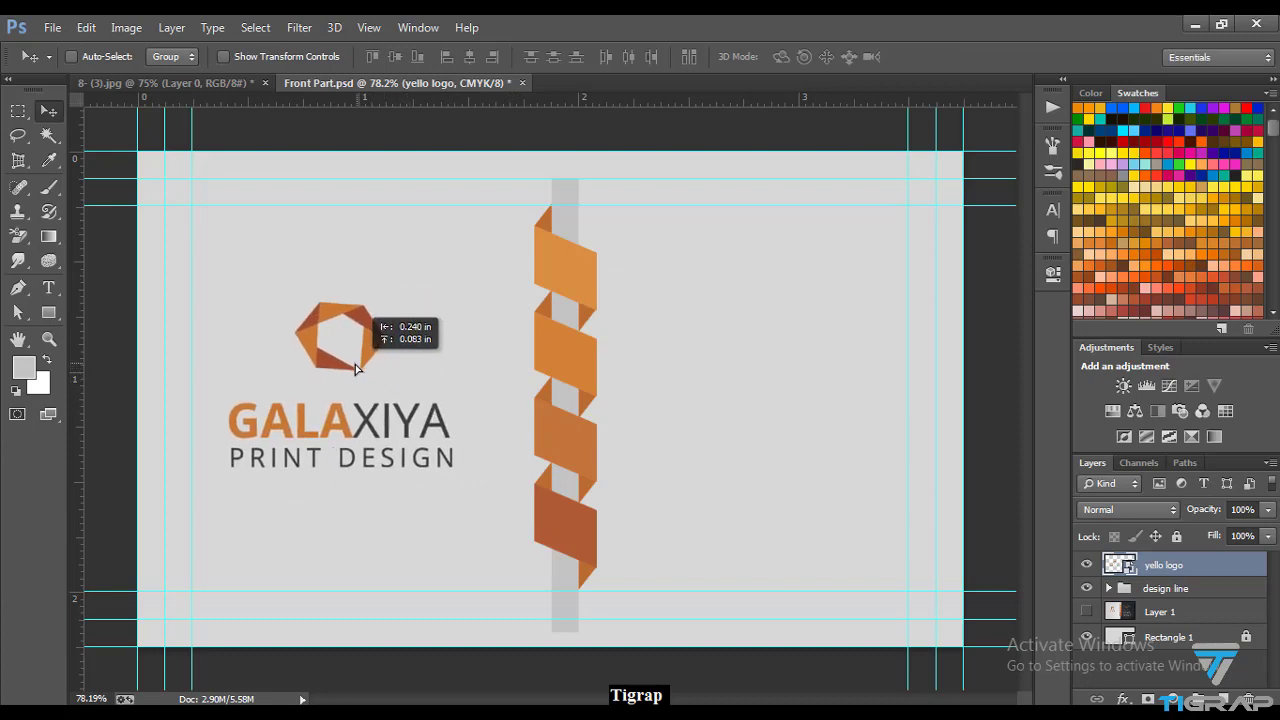
pyautogui.scroll(-1, 432, 362)
pyautogui.scroll(-1, 432, 362)
pyautogui.scroll(-2, 666, 440)
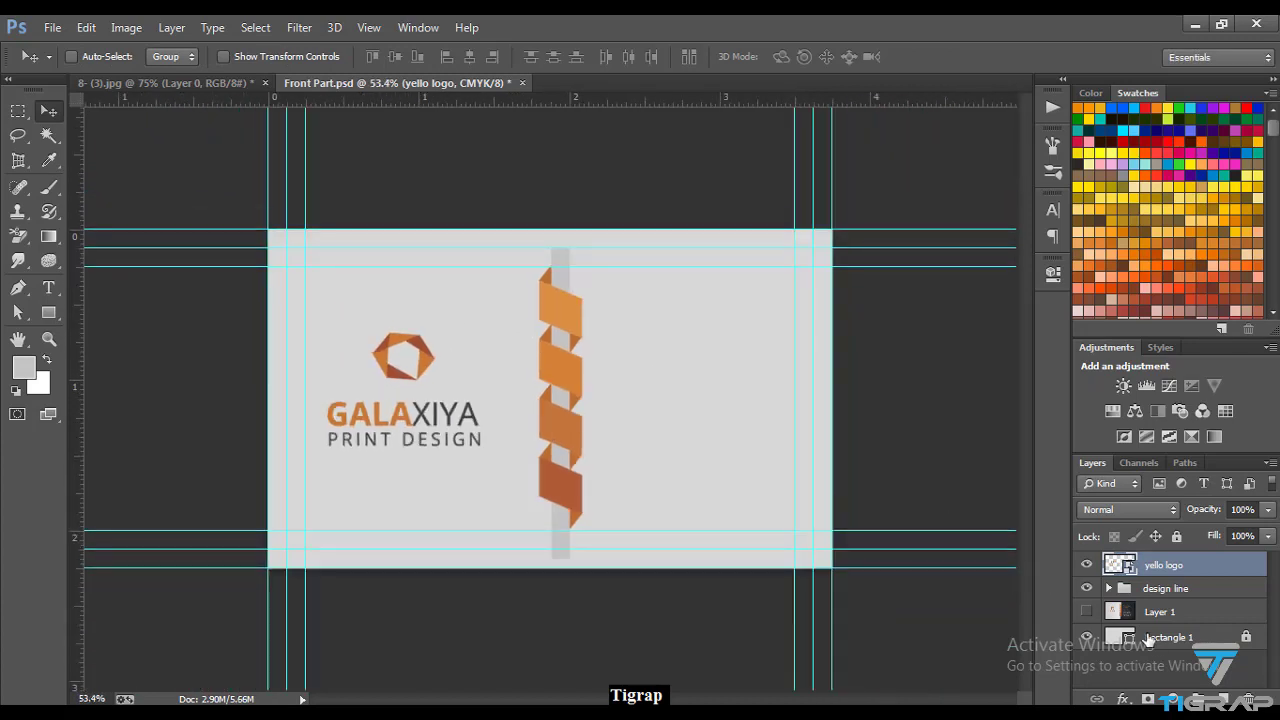
pyautogui.click(1176, 638)
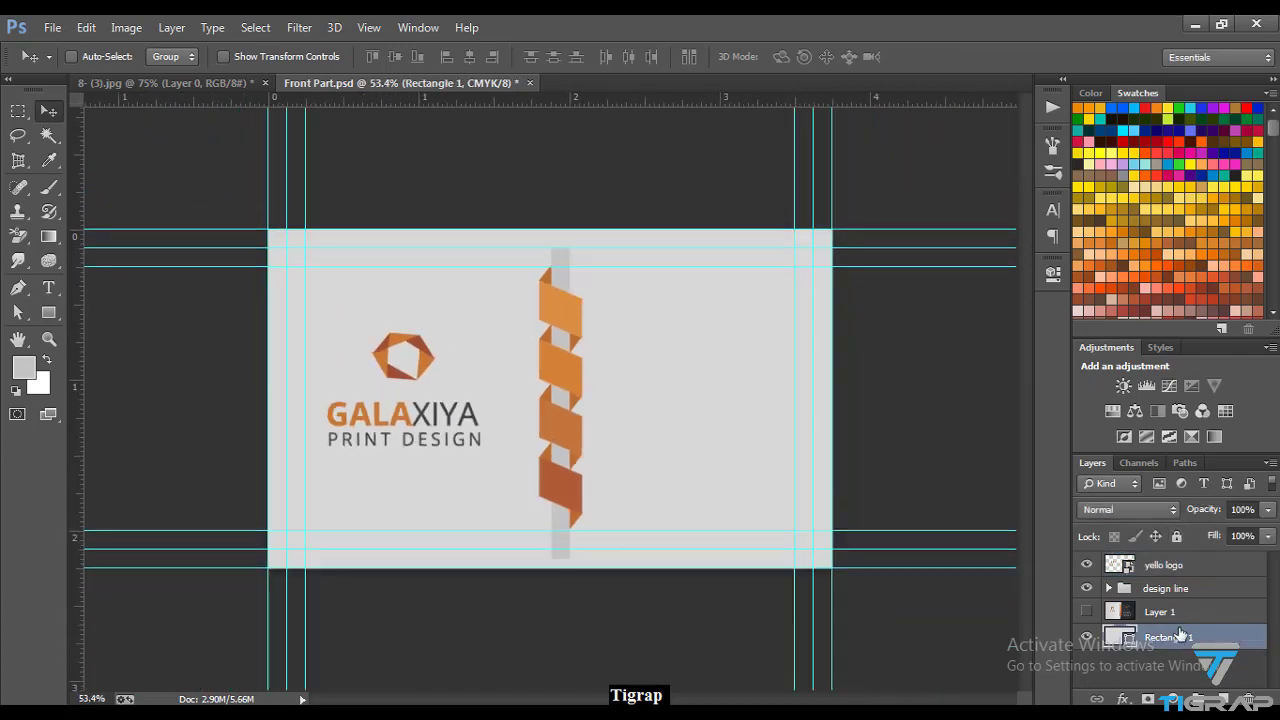
# Step: Align the logo's vertical centre with Rectangle 1, checking against the reference card
pyautogui.keyDown('ctrl'); pyautogui.click(1170, 566); pyautogui.keyUp('ctrl')
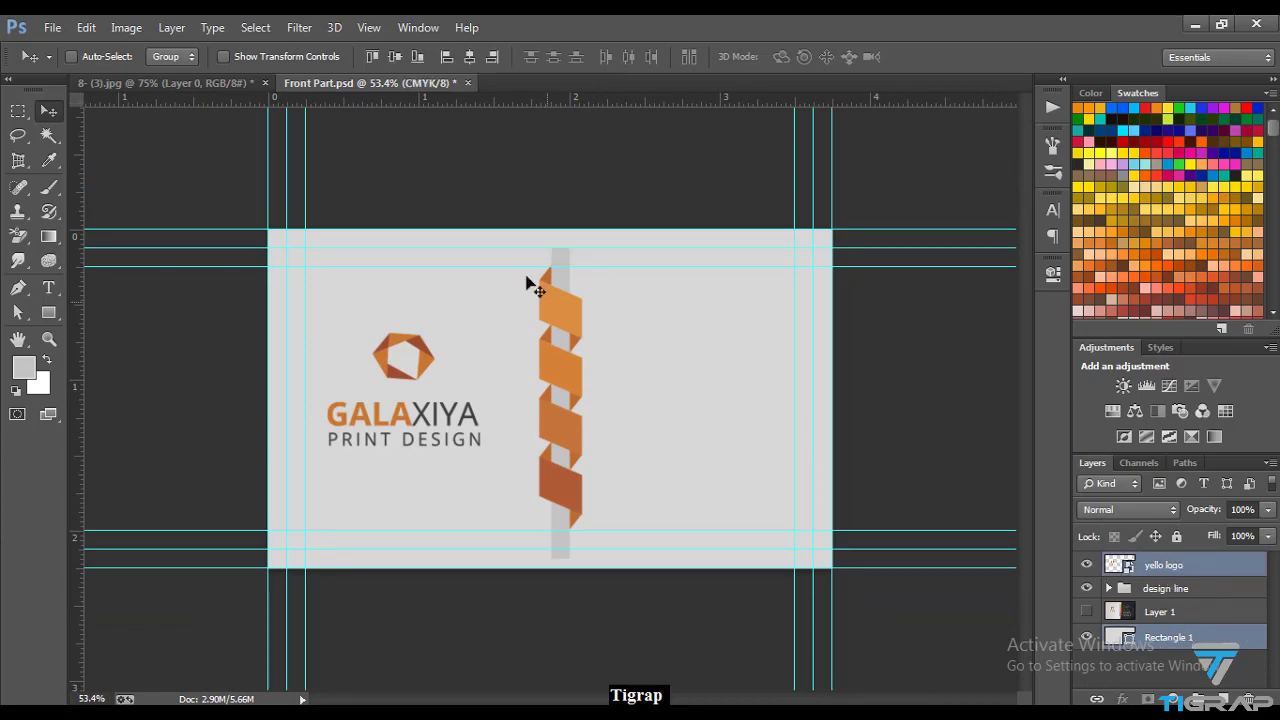
pyautogui.click(396, 58)
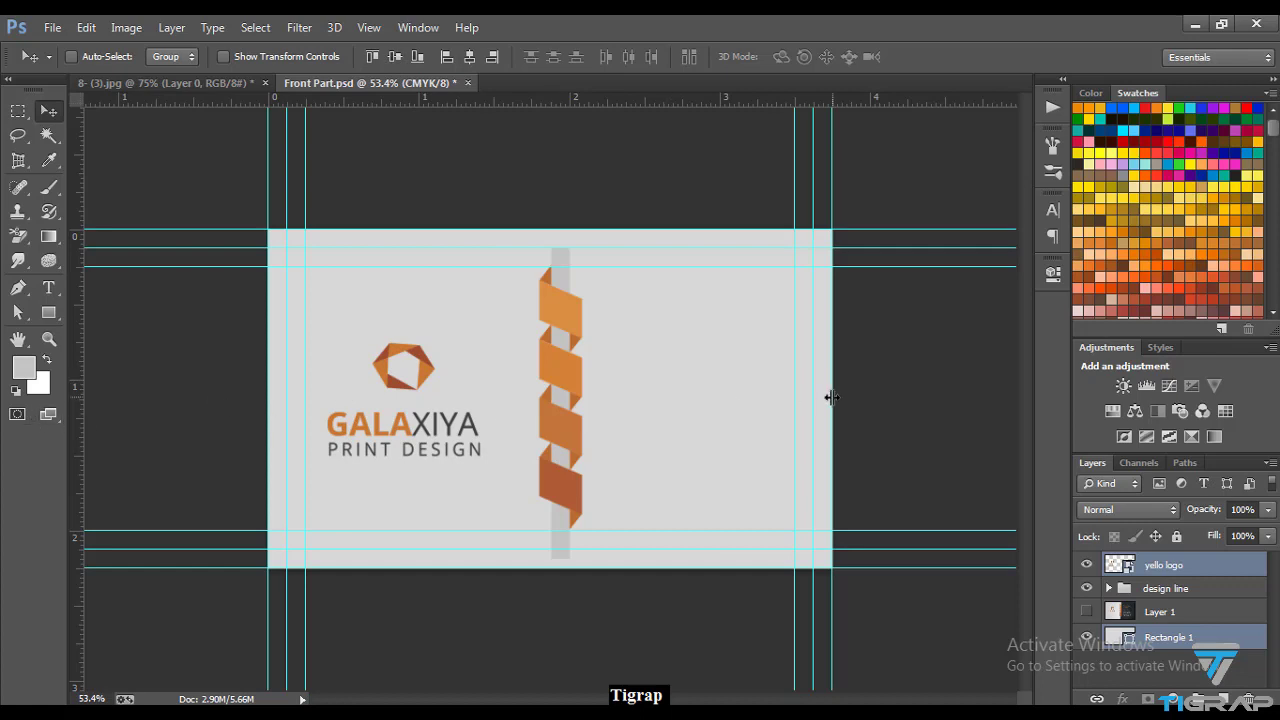
pyautogui.click(215, 84)
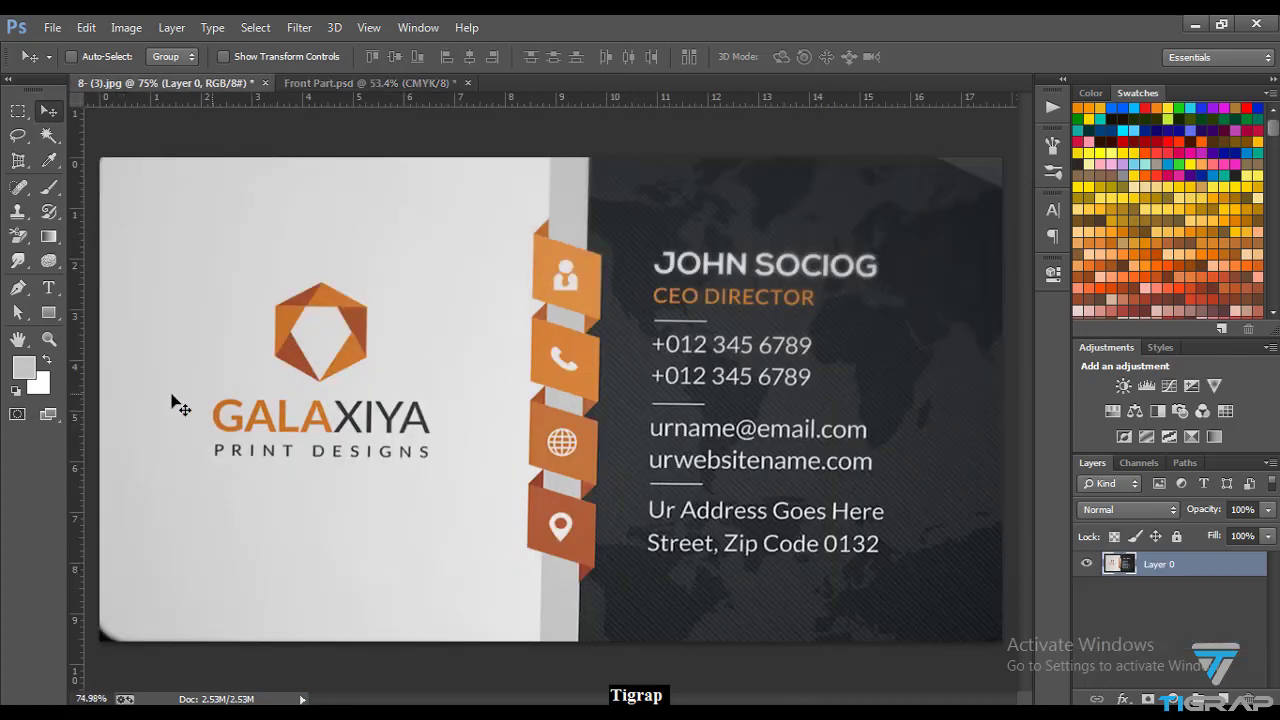
pyautogui.click(425, 80)
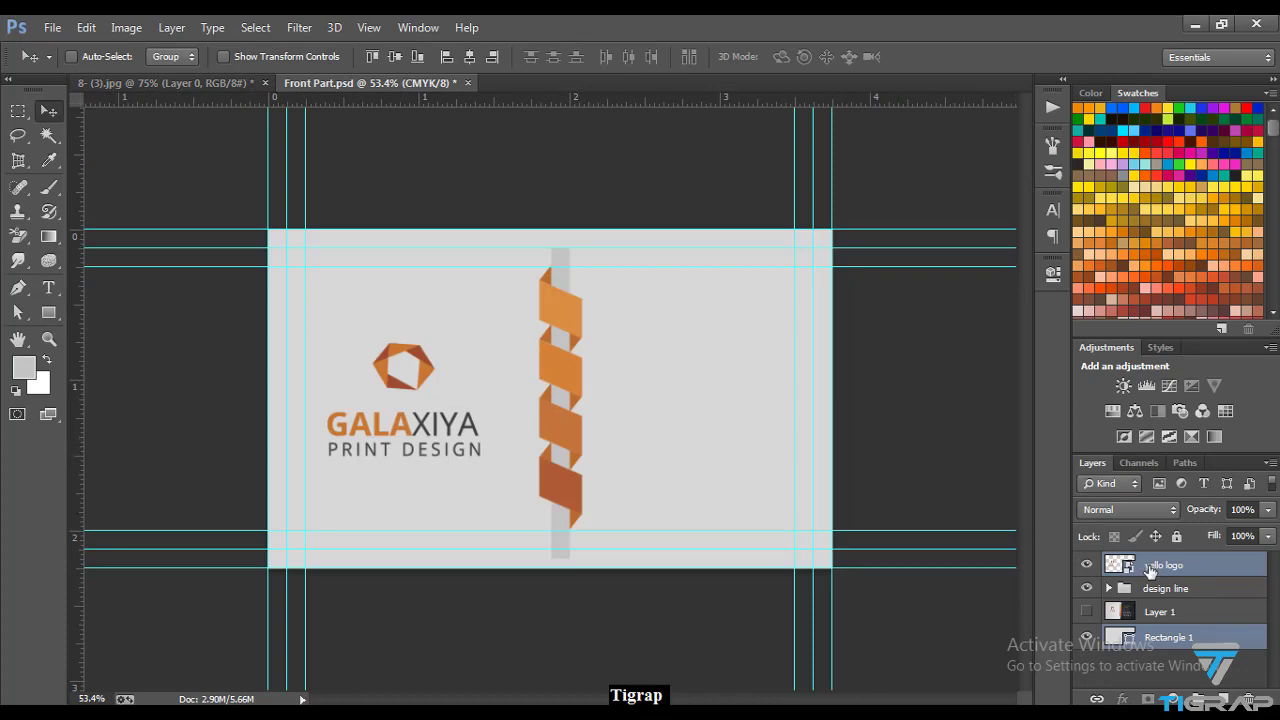
# Step: Nudge the logo two pixels right and save the document
pyautogui.click(1148, 568)
pyautogui.press('Right')
pyautogui.press('Right')
pyautogui.press('Right')
pyautogui.press('Right')
pyautogui.press('Right')
pyautogui.press('Right')
pyautogui.press('Right')
pyautogui.press('Right')
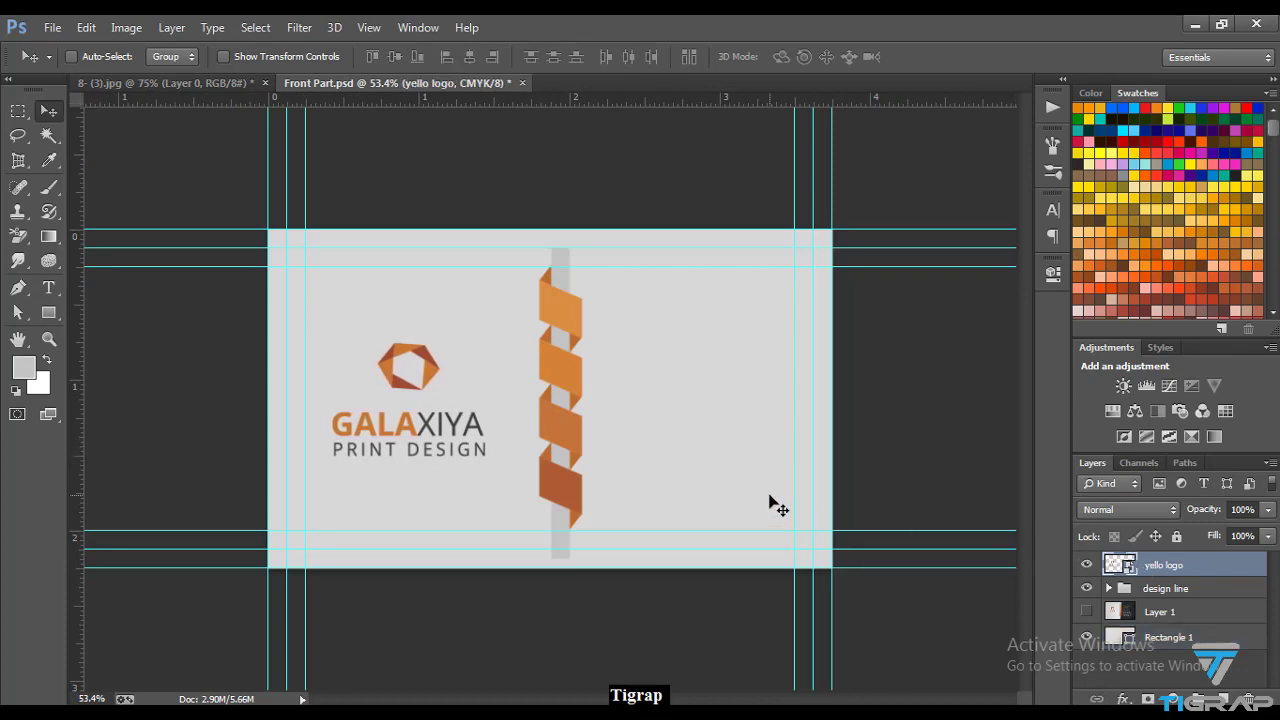
pyautogui.press('Right')
pyautogui.press('Right')
pyautogui.press('Right')
pyautogui.press('Right')
pyautogui.press('Right')
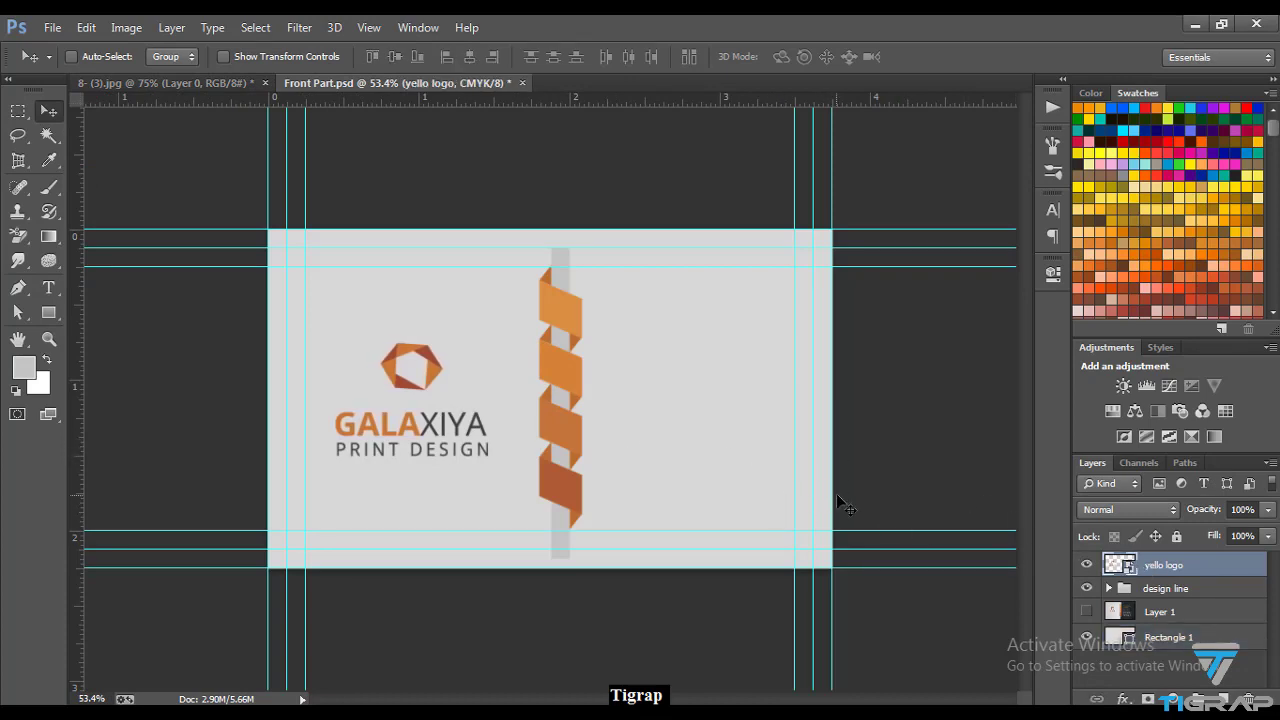
pyautogui.hotkey('ctrl', 's')
# Step: Show the reference card Layer 1 and zoom in on the ribbon and contact text
pyautogui.click(1160, 612)
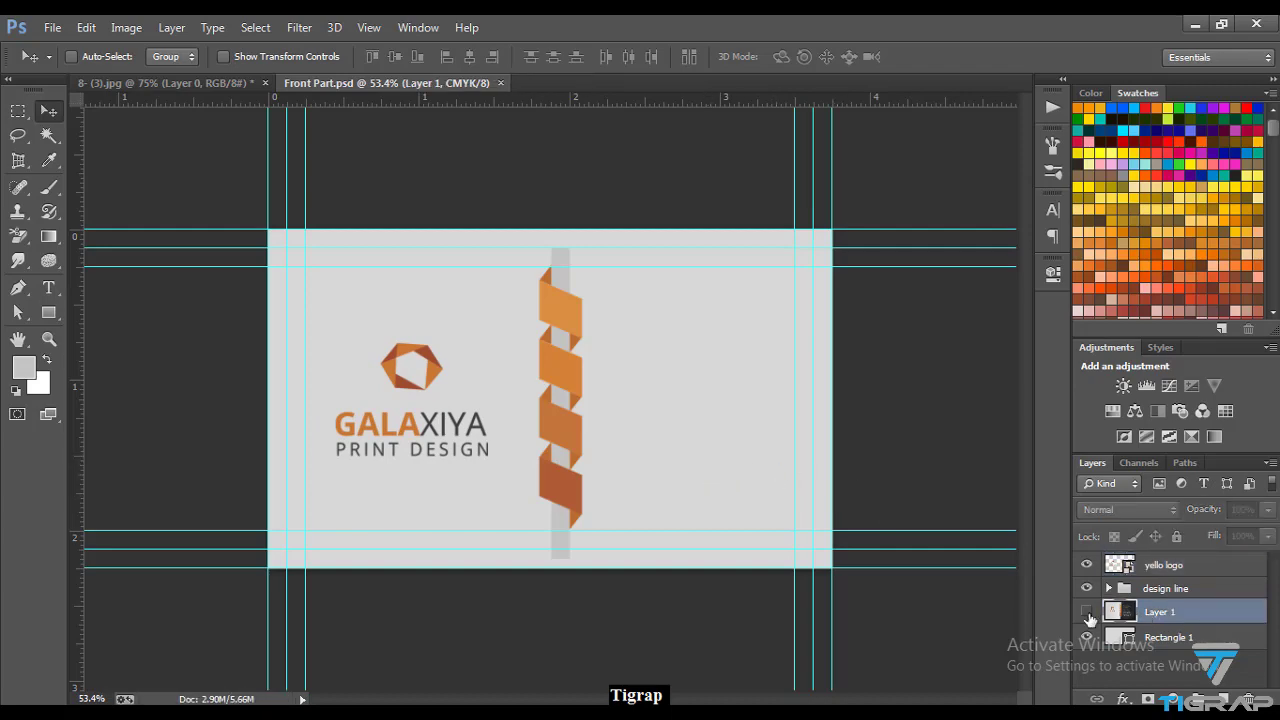
pyautogui.click(1086, 611)
pyautogui.scroll(2, 722, 397)
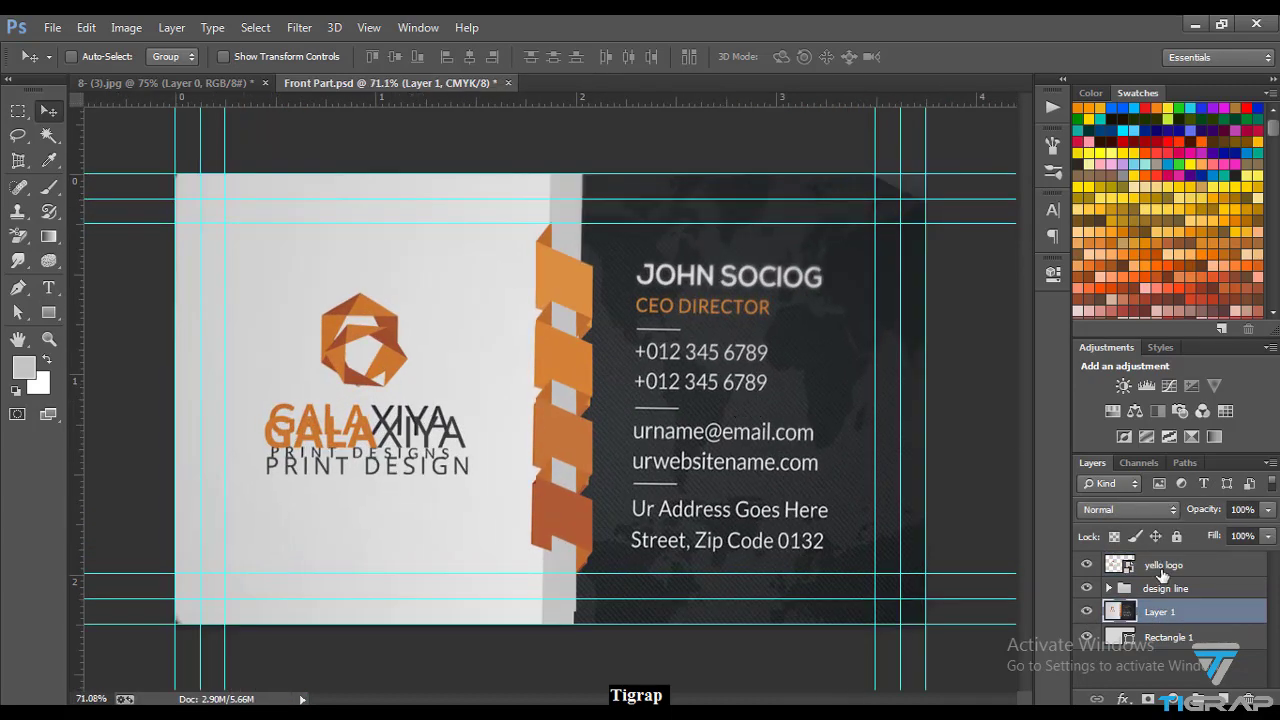
pyautogui.click(1163, 565)
pyautogui.scroll(1, 822, 340)
pyautogui.scroll(1, 822, 340)
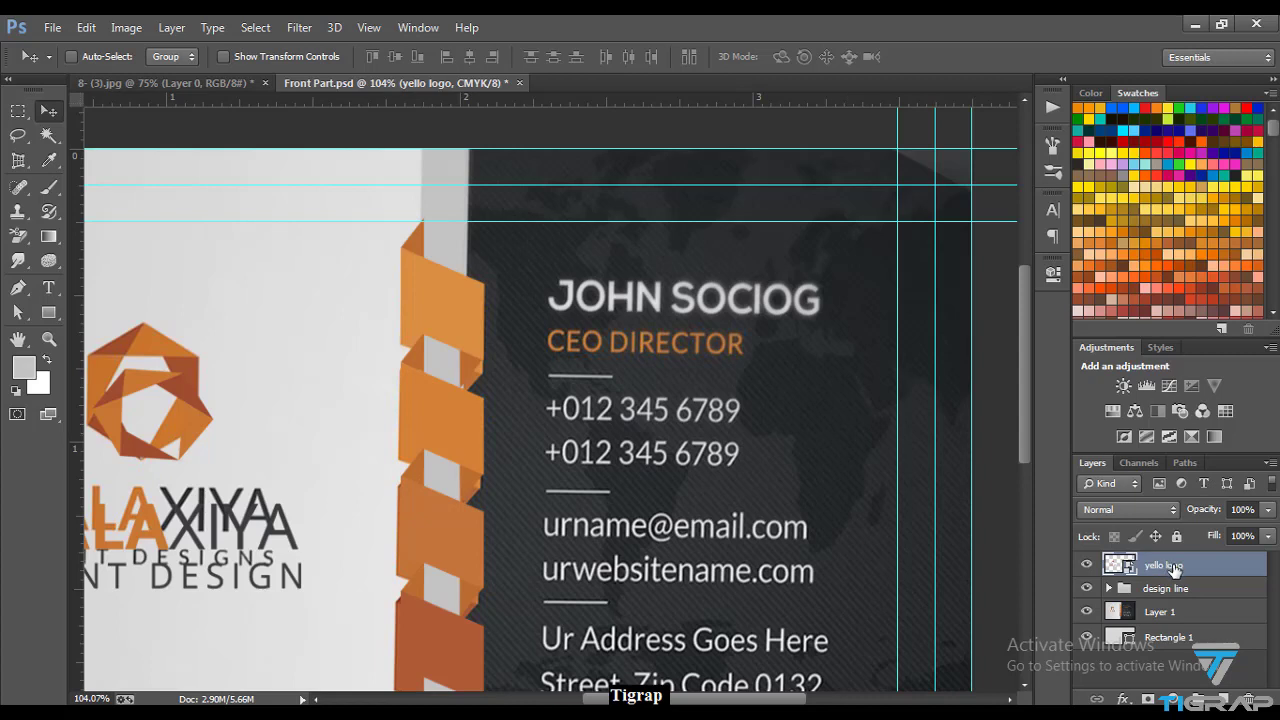
pyautogui.moveTo(727, 347); pyautogui.dragTo(705, 374)
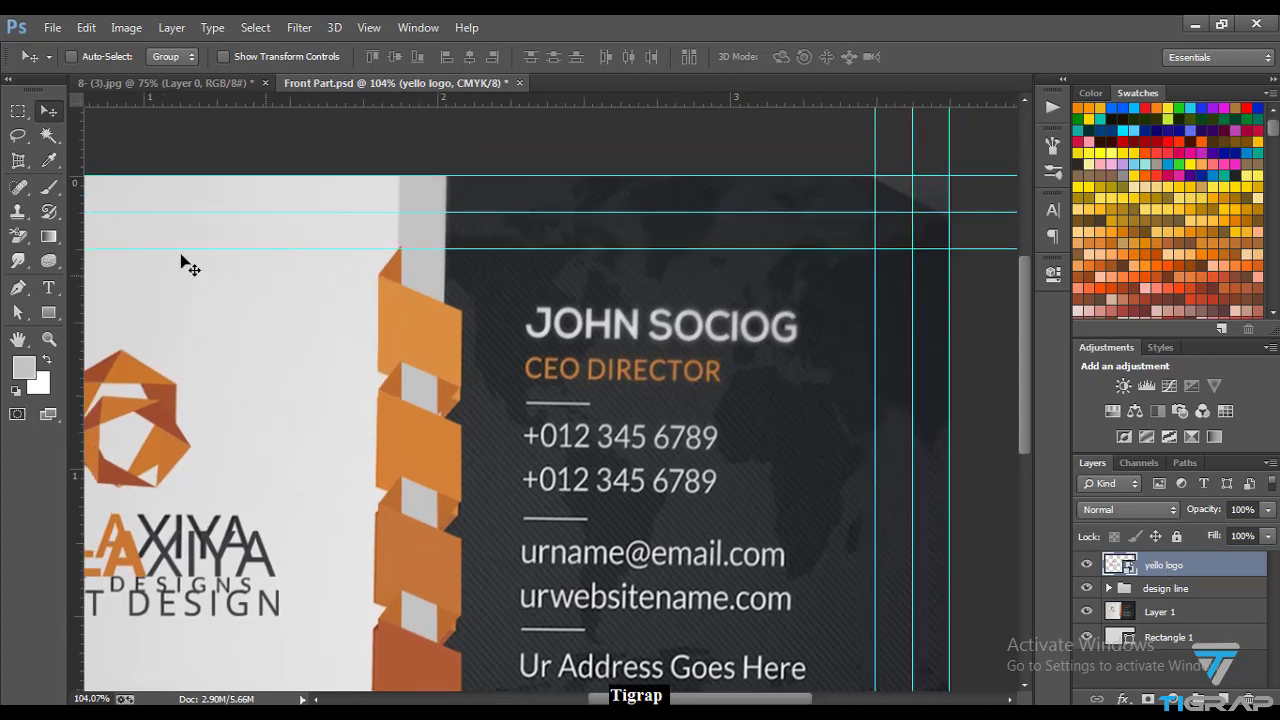
# Step: Start a text entry above the name and set the font to Roboto Medium
pyautogui.click(55, 286)
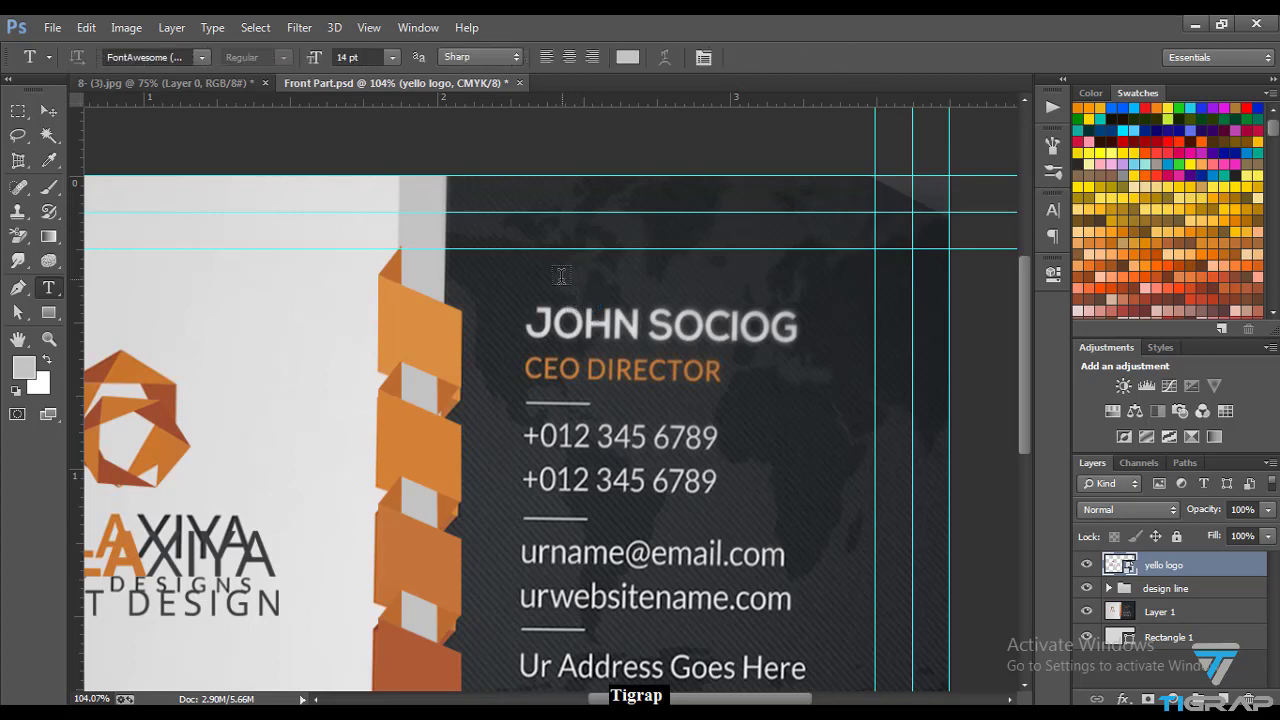
pyautogui.click(561, 276)
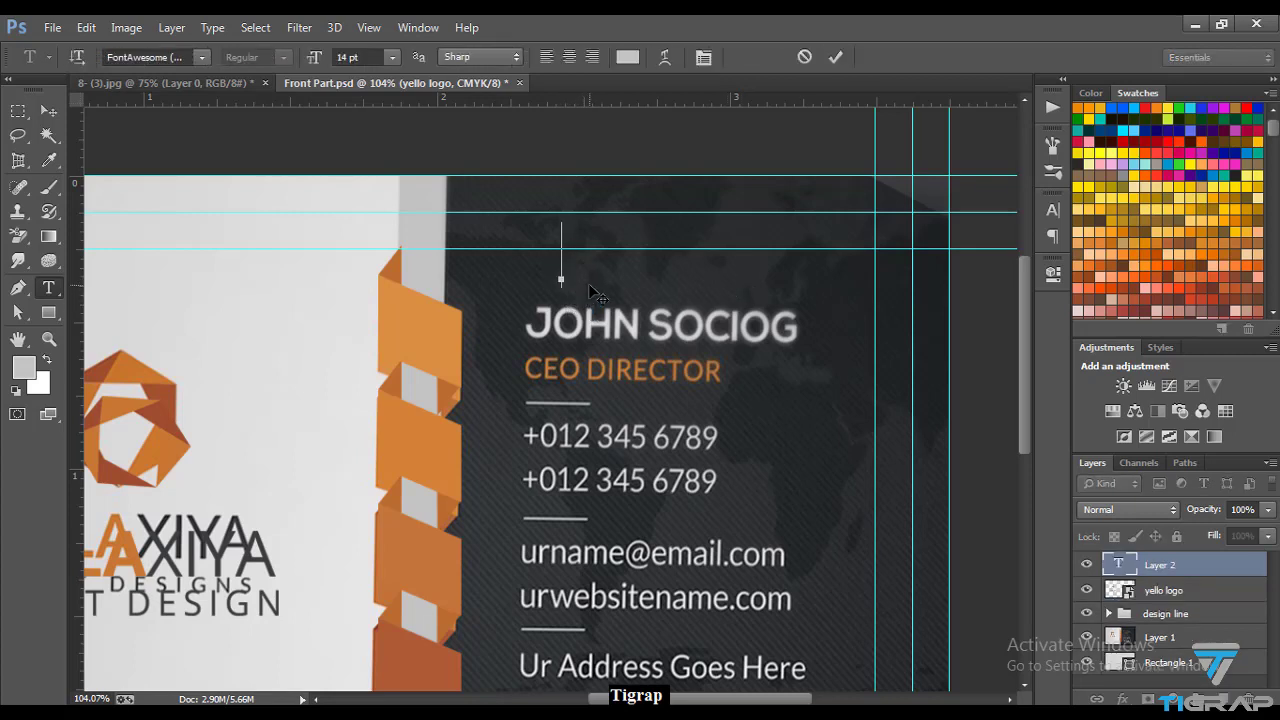
pyautogui.click(143, 57)
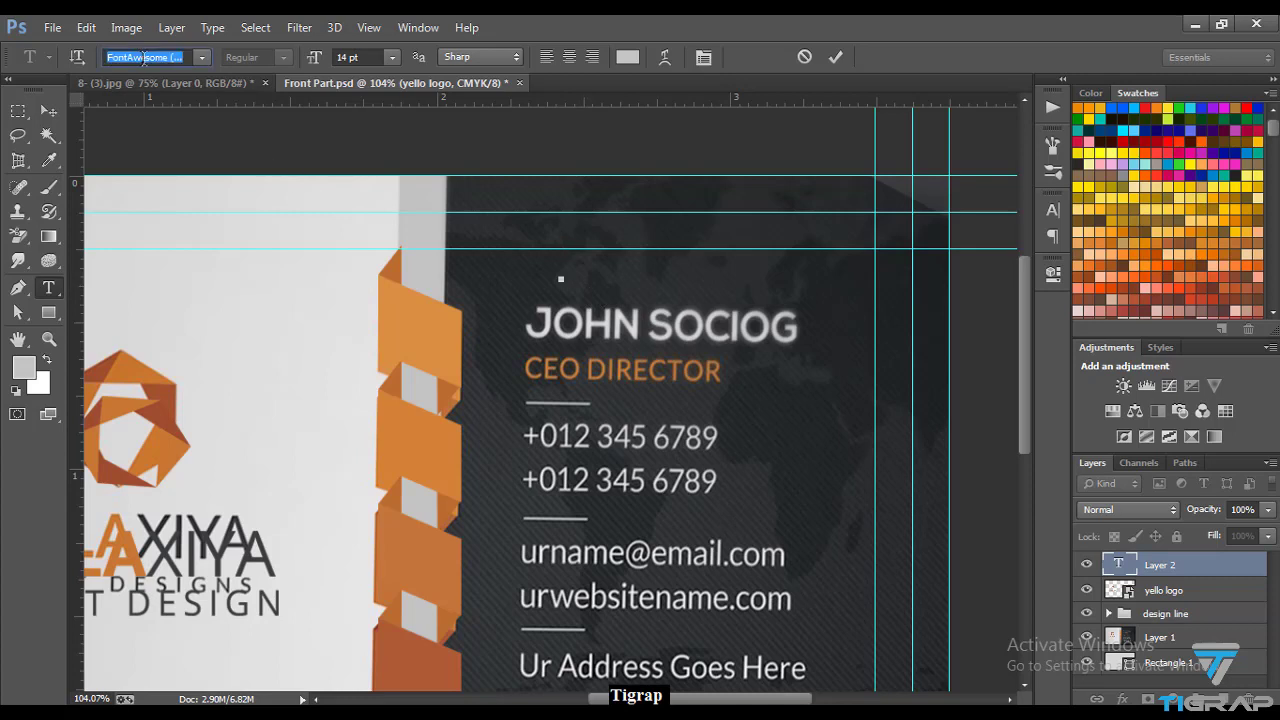
pyautogui.write('r')
pyautogui.press('Return')
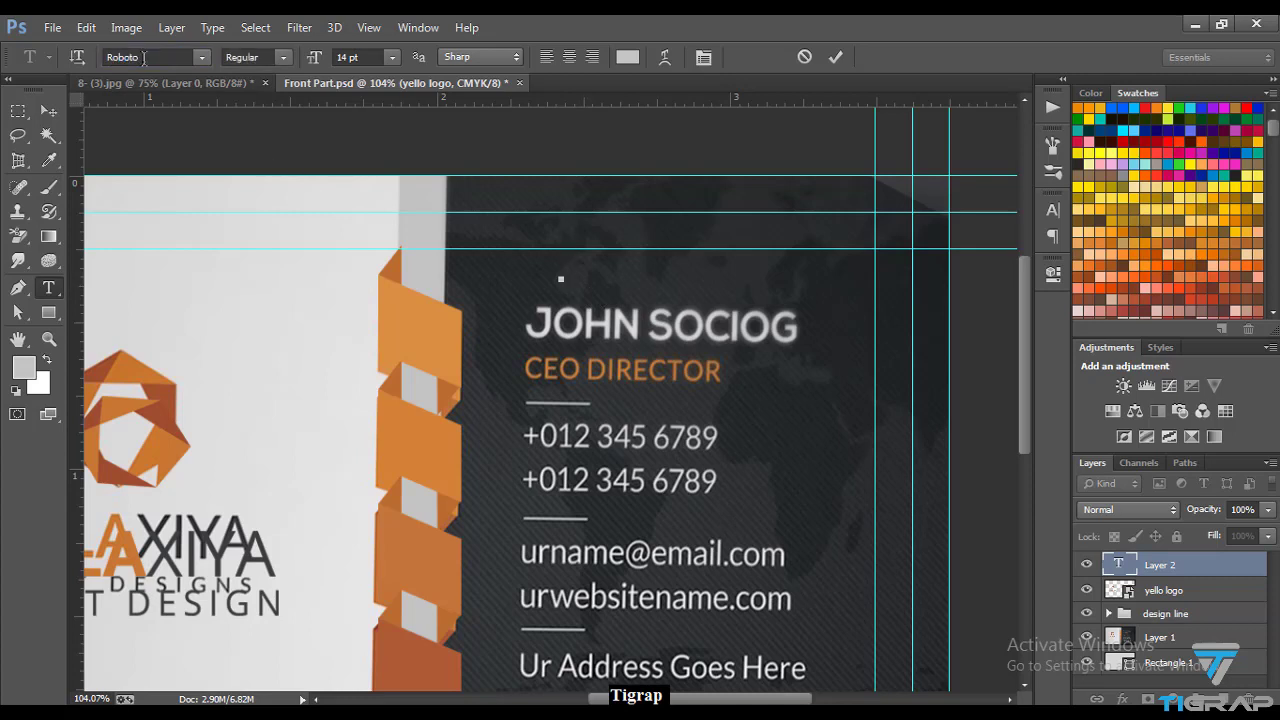
pyautogui.click(345, 57)
pyautogui.write('12')
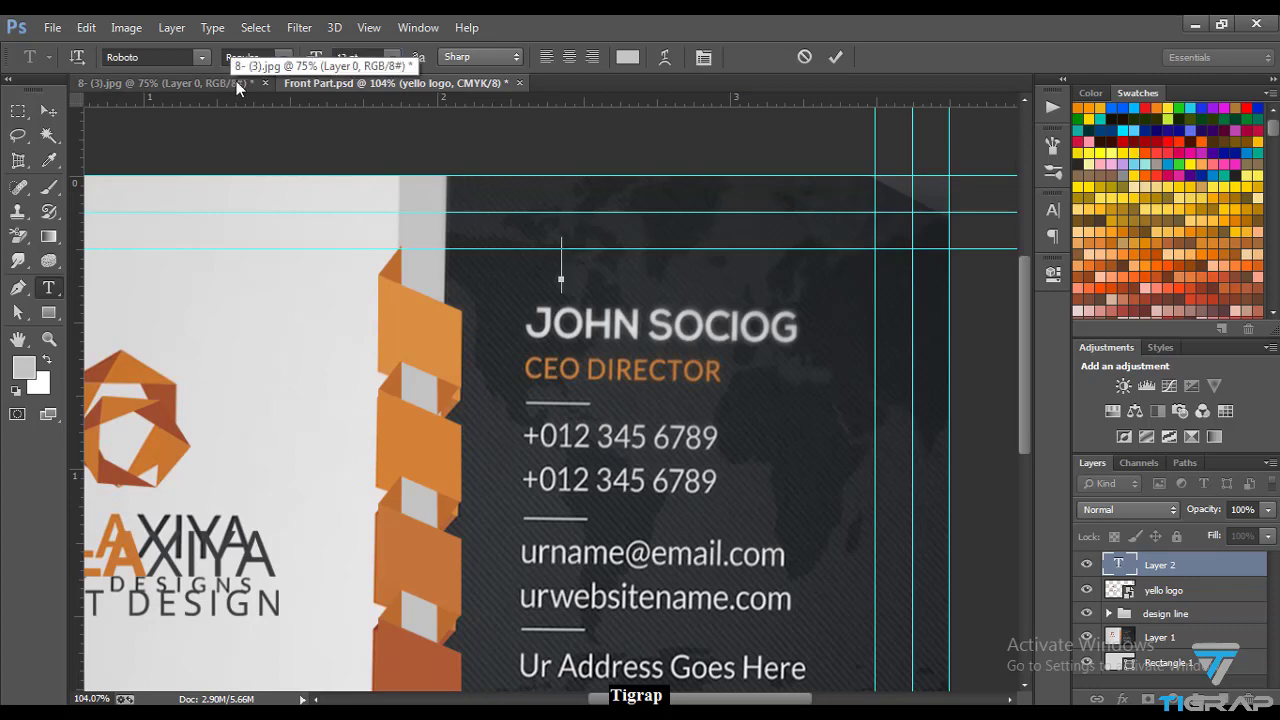
pyautogui.click(284, 57)
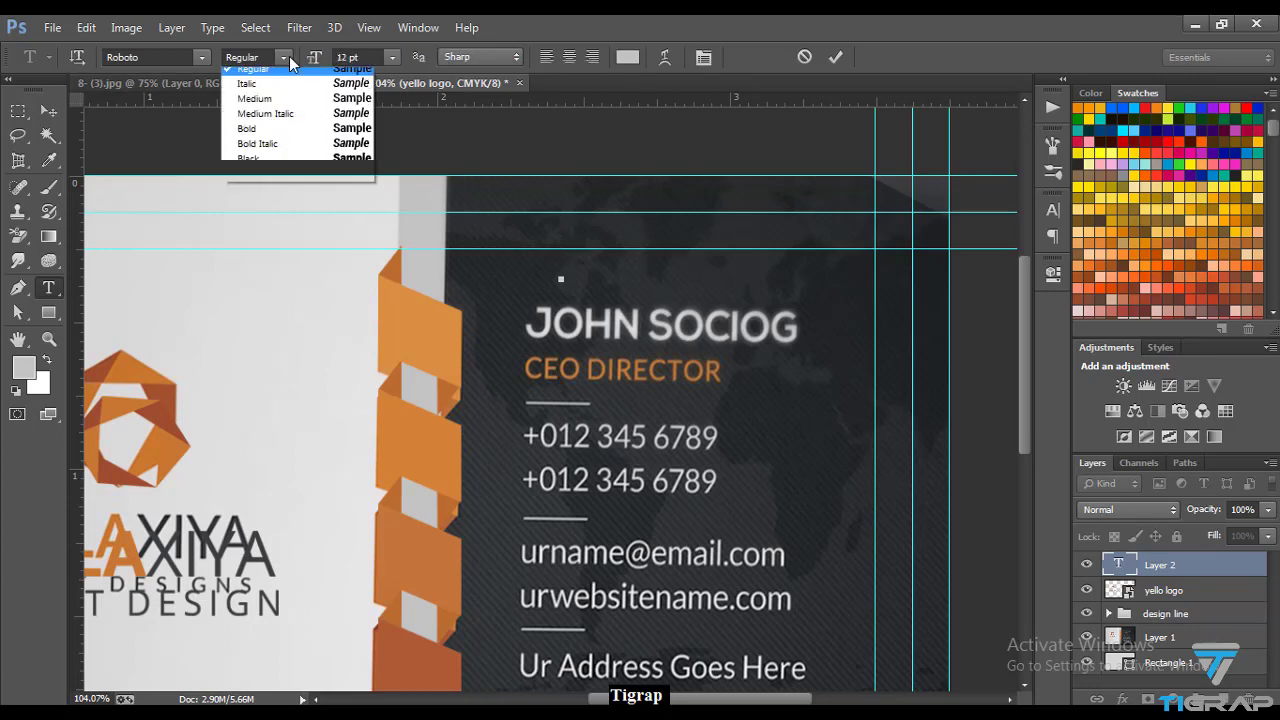
pyautogui.click(258, 226)
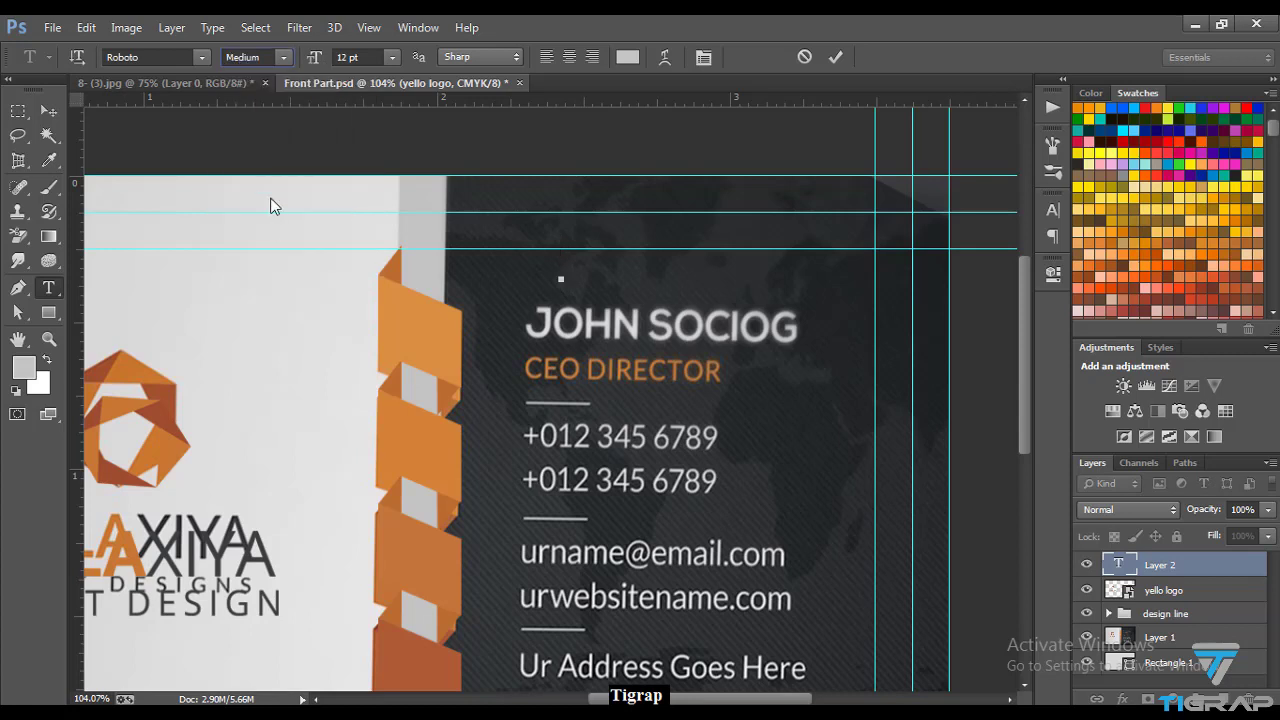
# Step: At 10 pt, type the cardholder's name in capitals and nudge it into place
pyautogui.click(305, 62)
pyautogui.write('1')
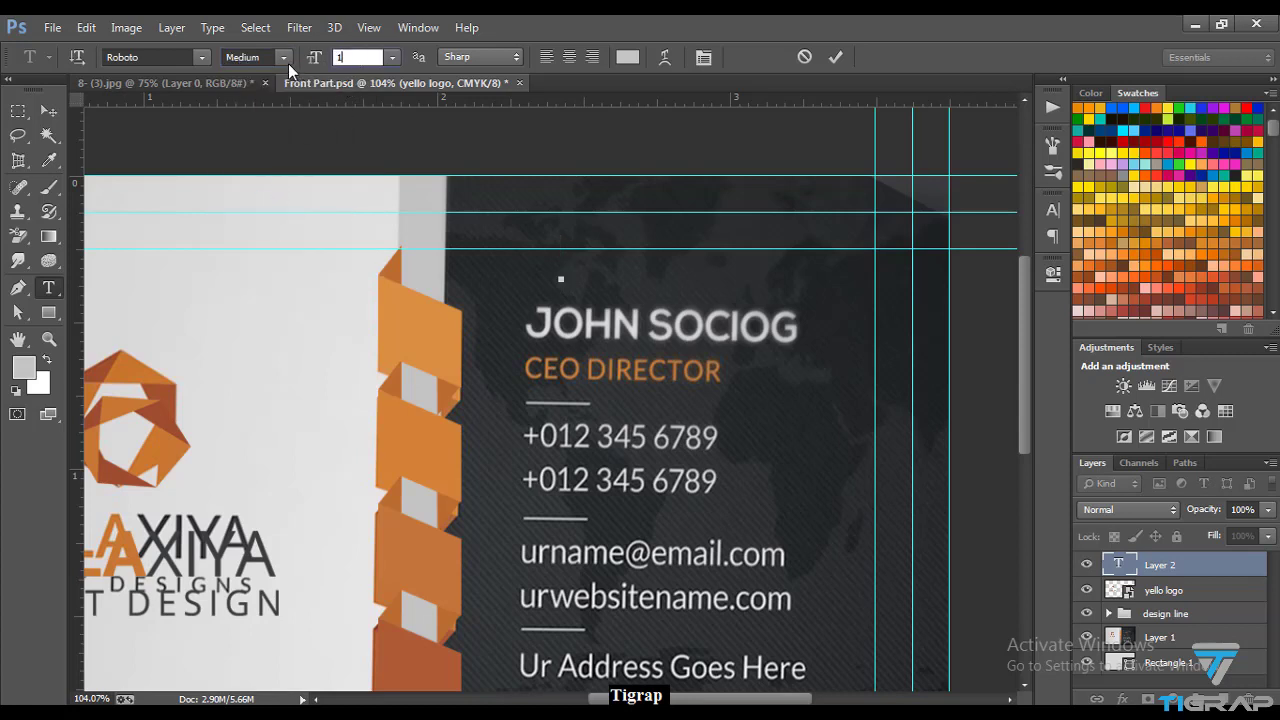
pyautogui.write('0')
pyautogui.press('Return')
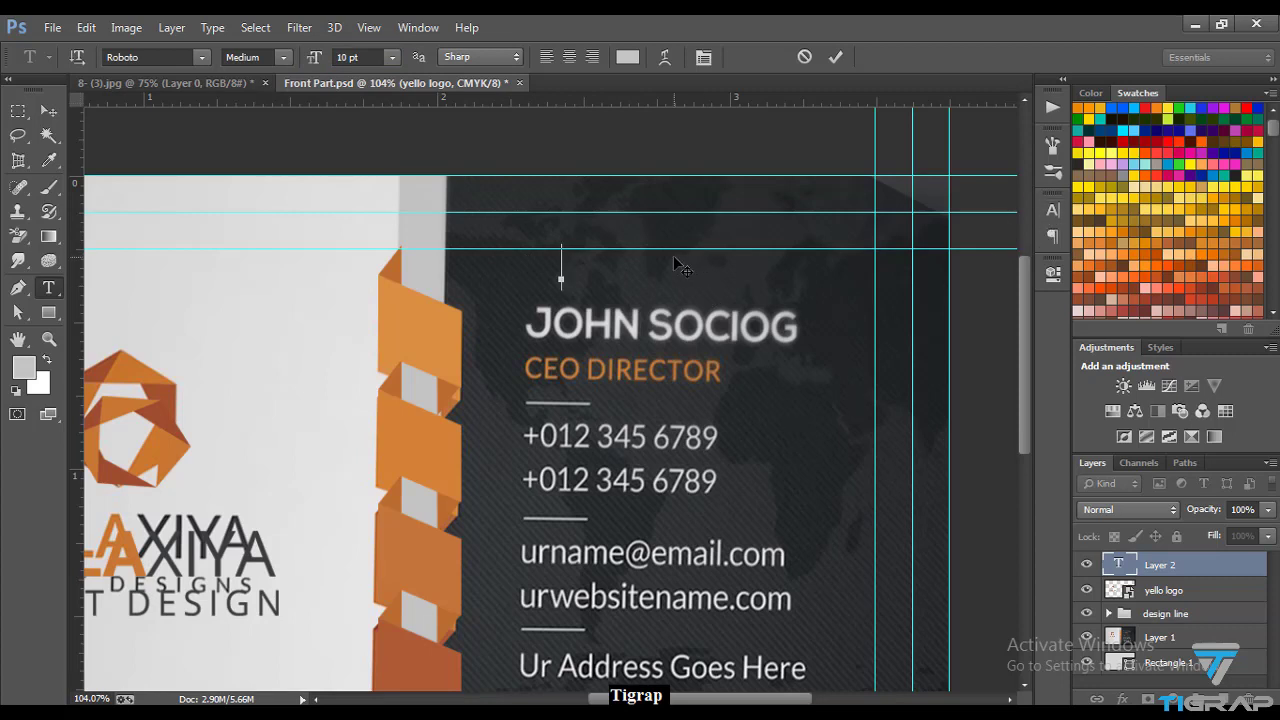
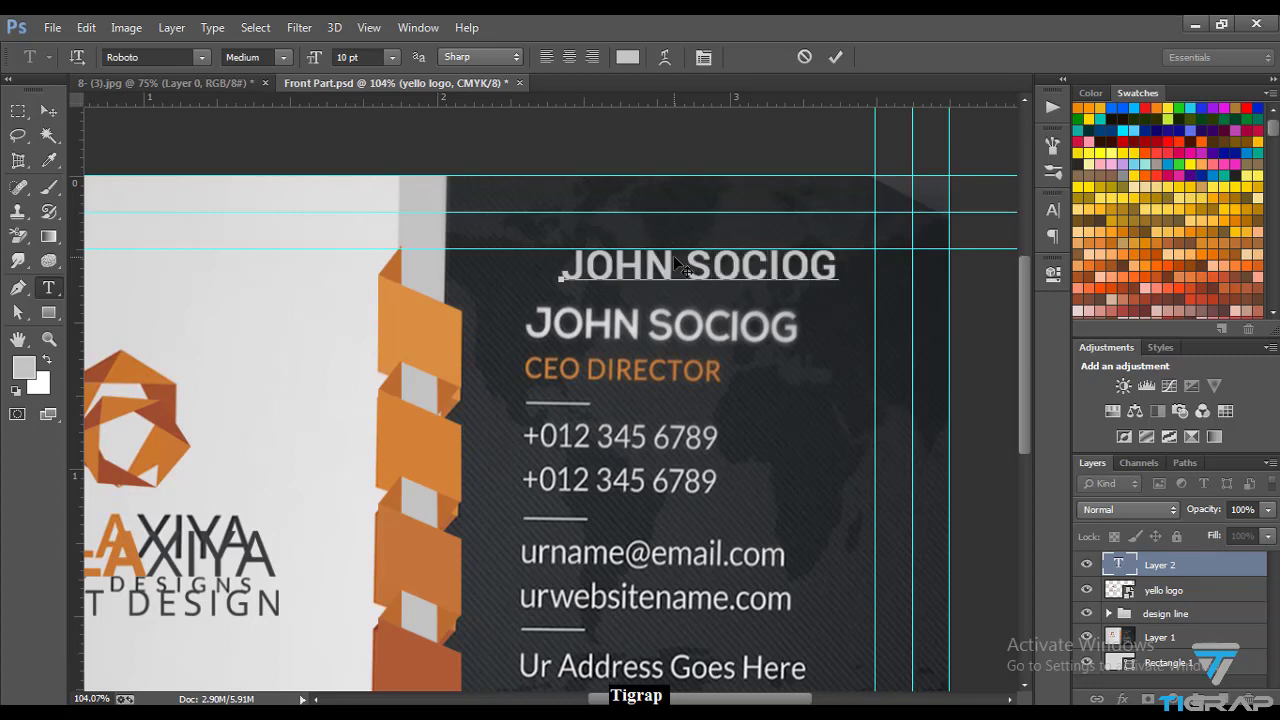
pyautogui.click(48, 110)
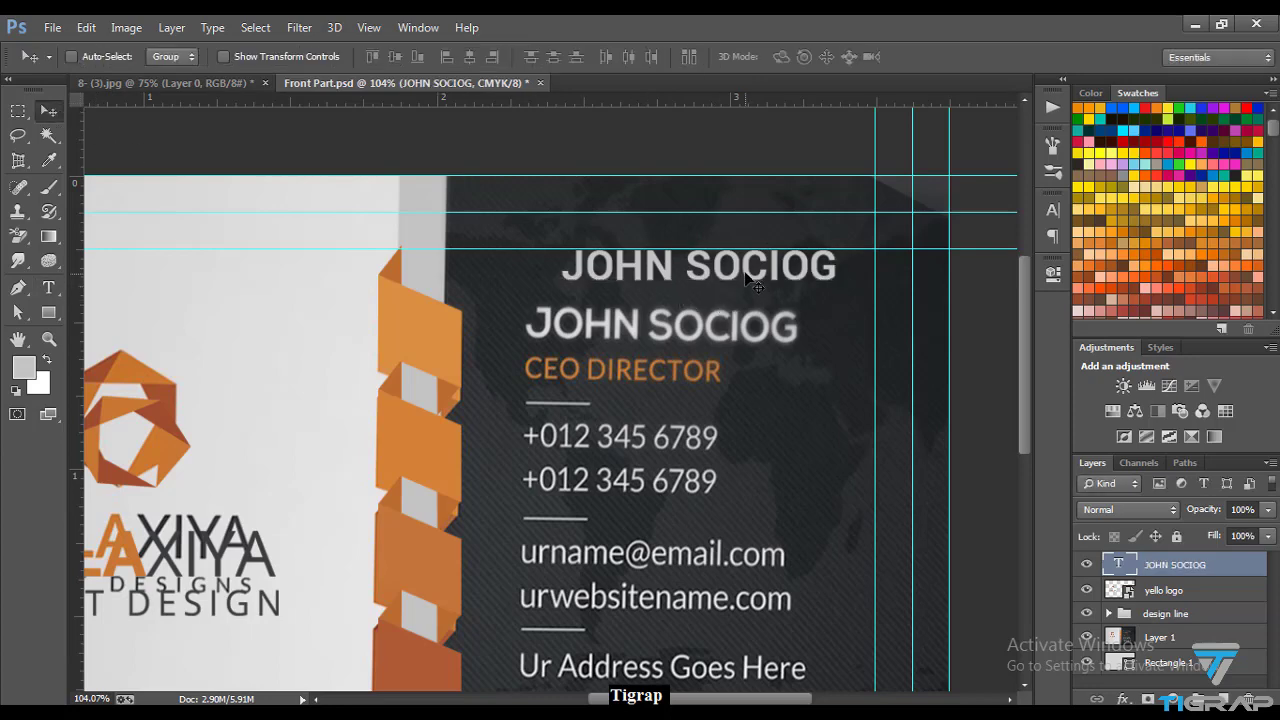
pyautogui.moveTo(755, 284); pyautogui.dragTo(735, 290)
# Step: Colour the name text white (#ffffff) and move it left and up to align
pyautogui.doubleClick(1116, 566)
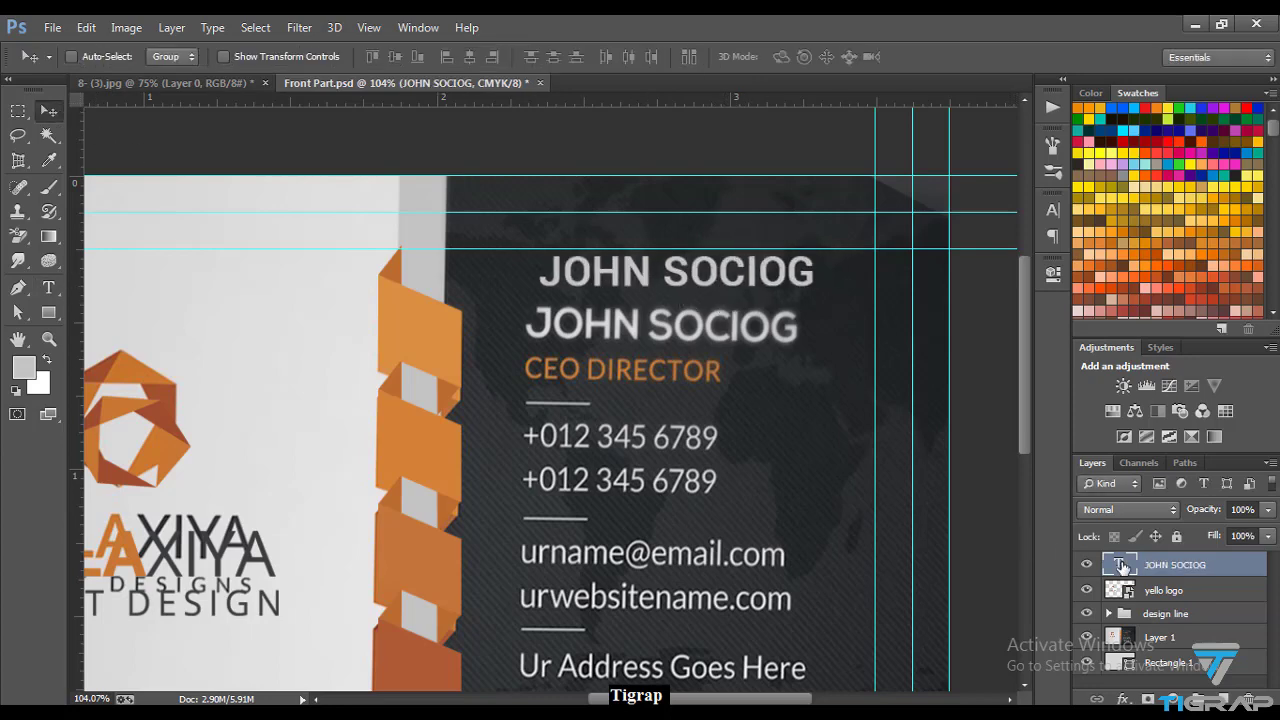
pyautogui.click(627, 57)
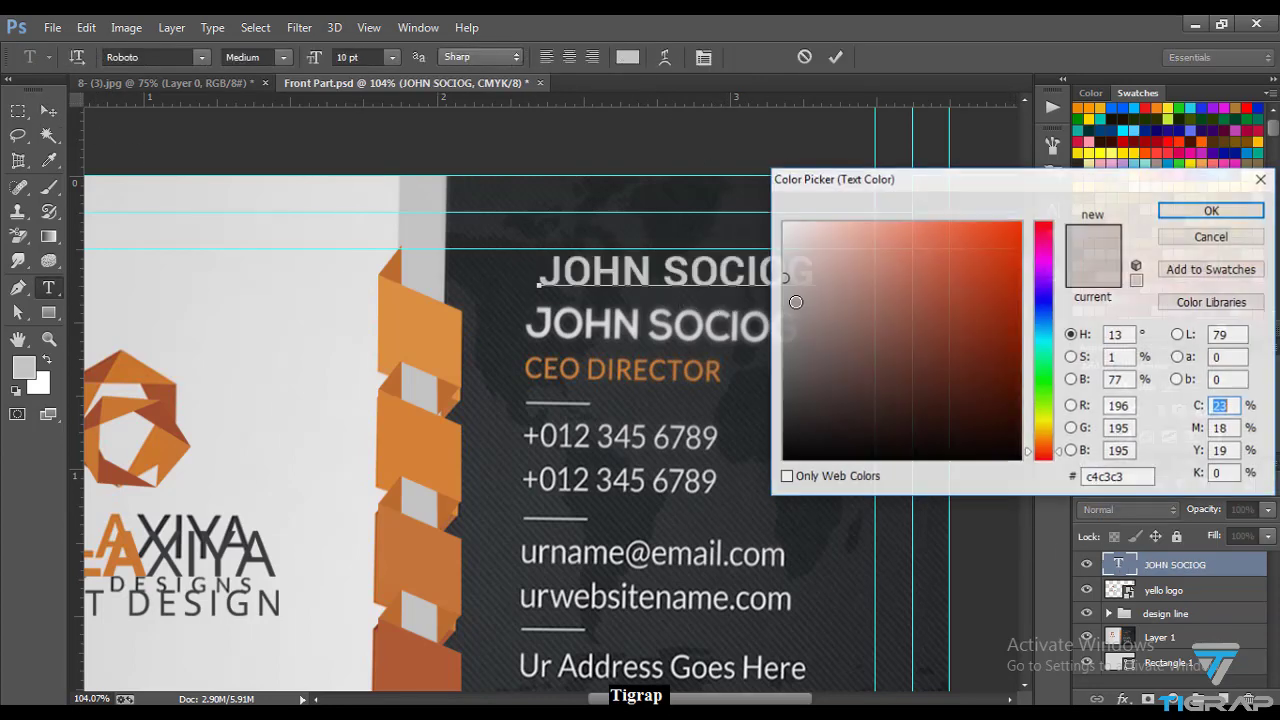
pyautogui.moveTo(848, 328); pyautogui.dragTo(784, 222)
pyautogui.click(1211, 210)
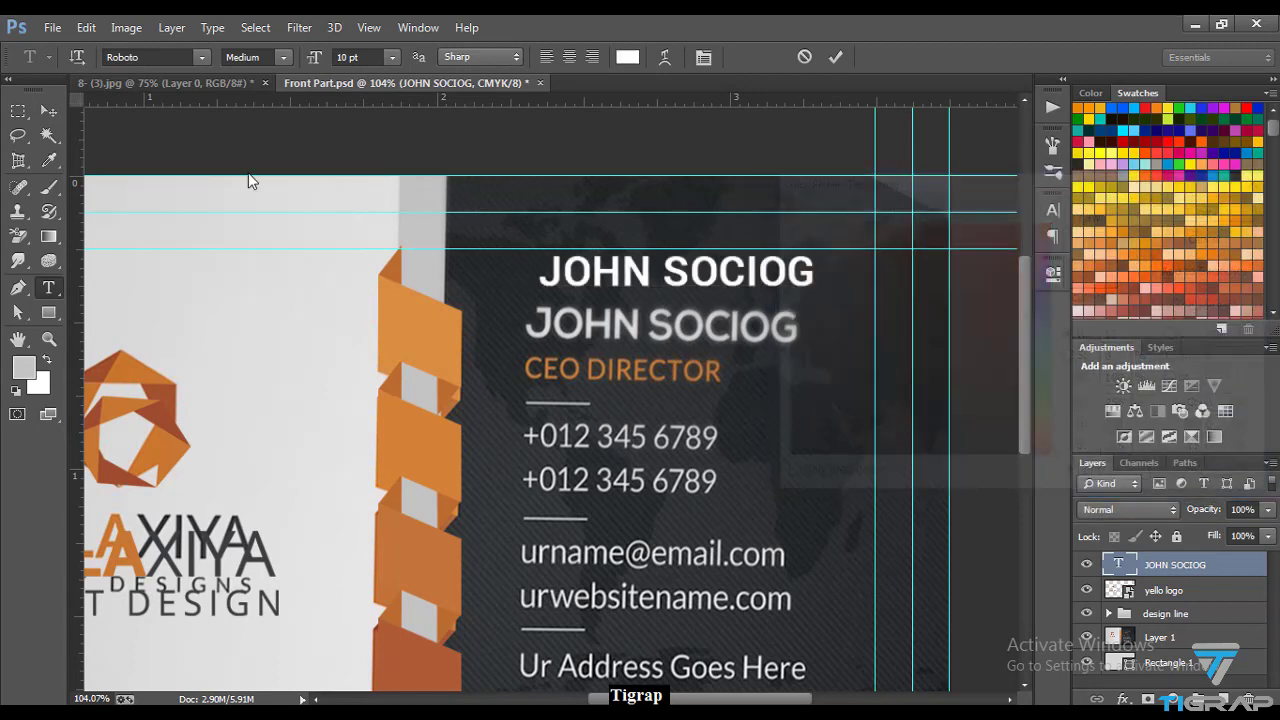
pyautogui.click(48, 110)
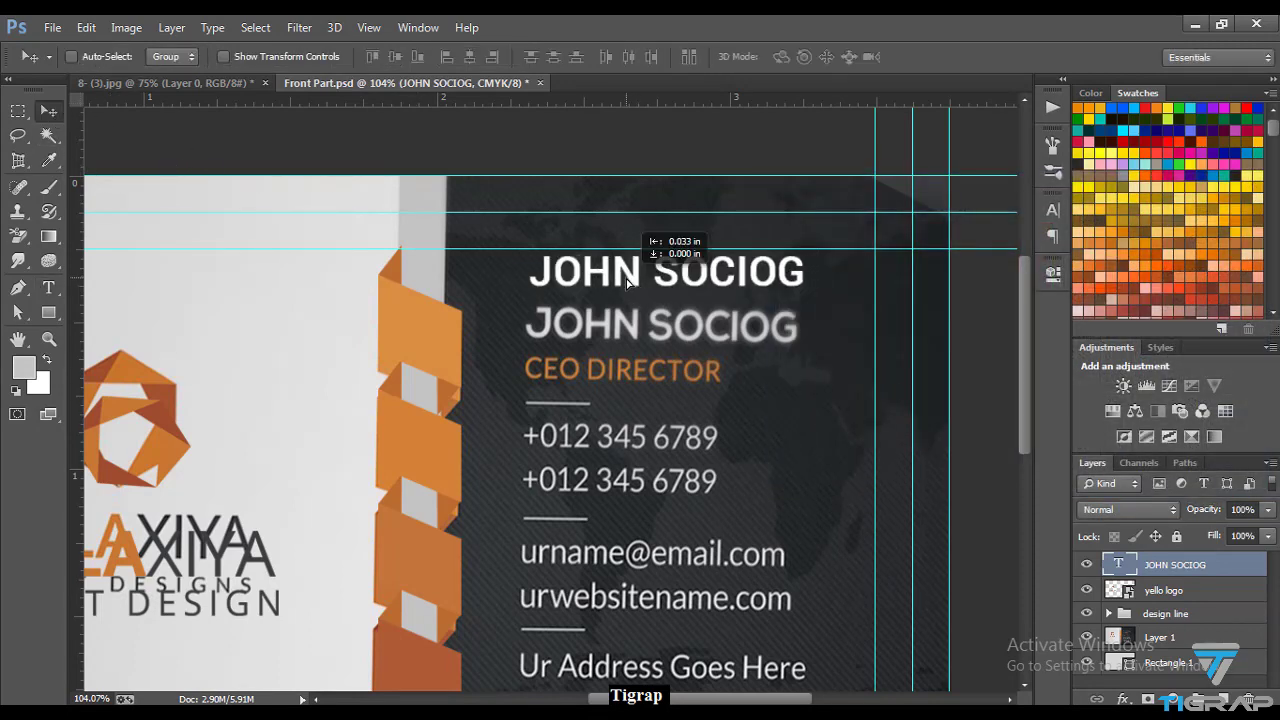
pyautogui.moveTo(636, 283); pyautogui.dragTo(625, 275)
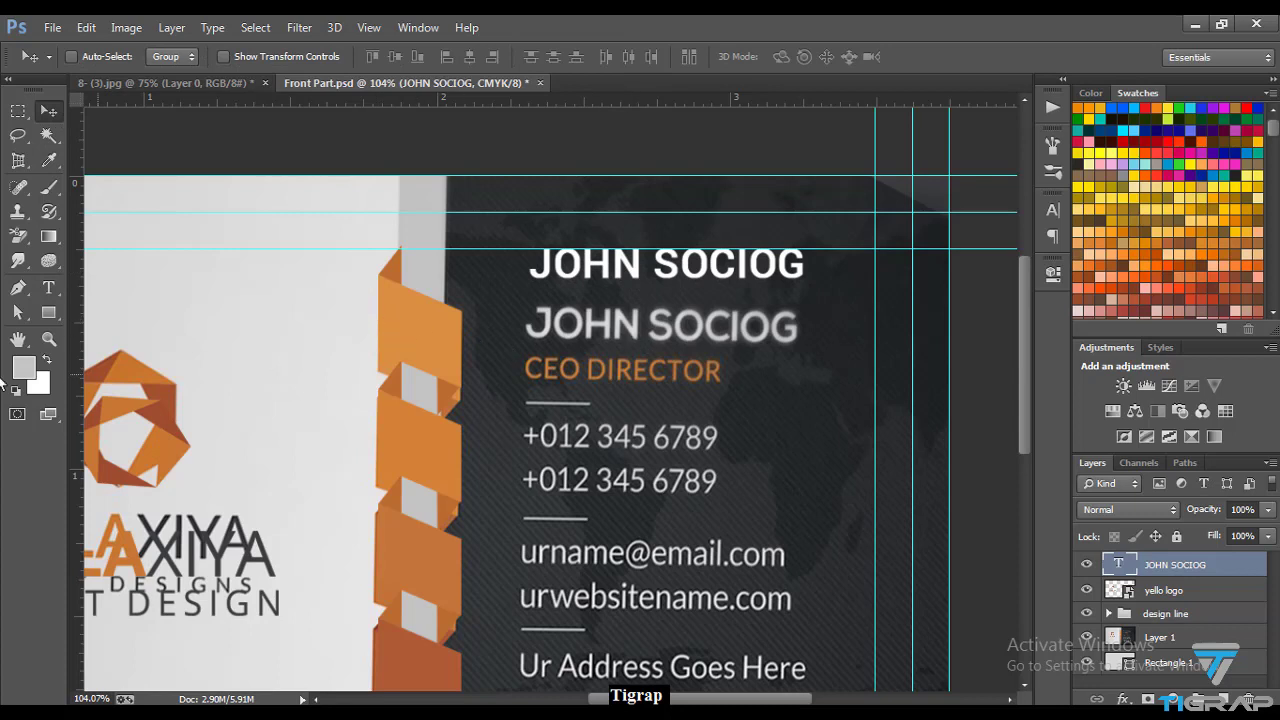
pyautogui.click(48, 287)
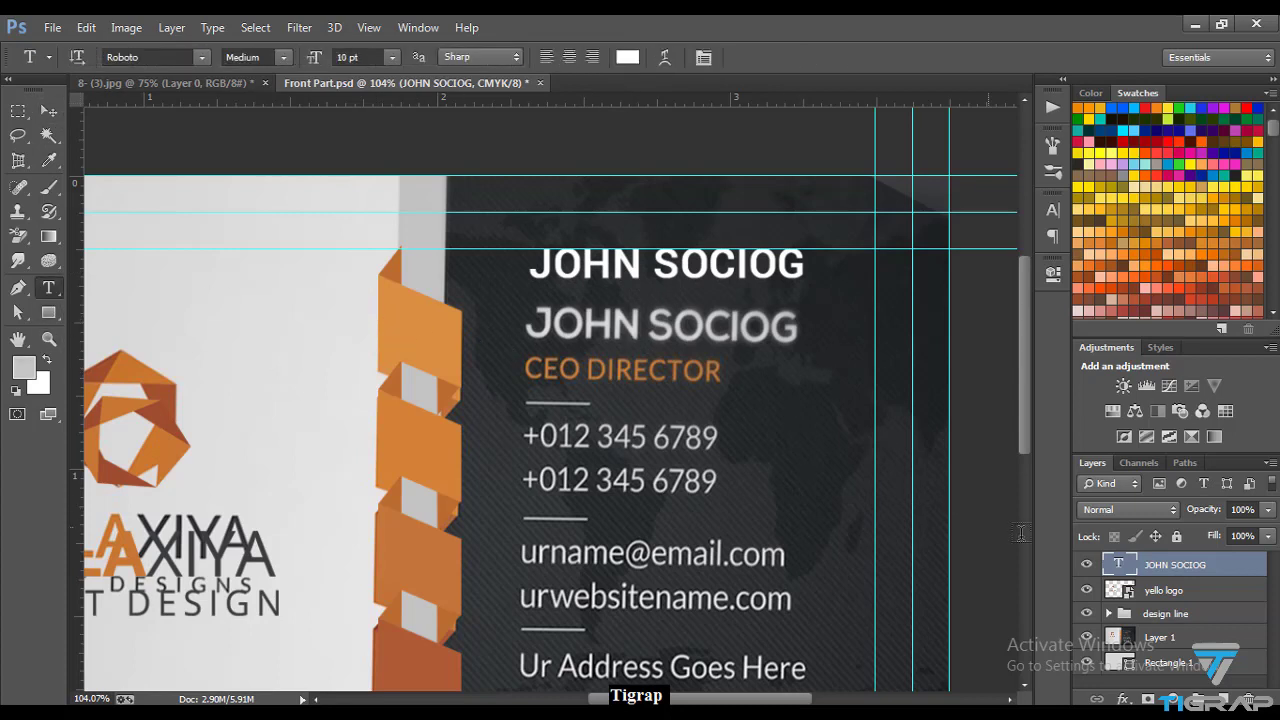
pyautogui.click(1160, 590)
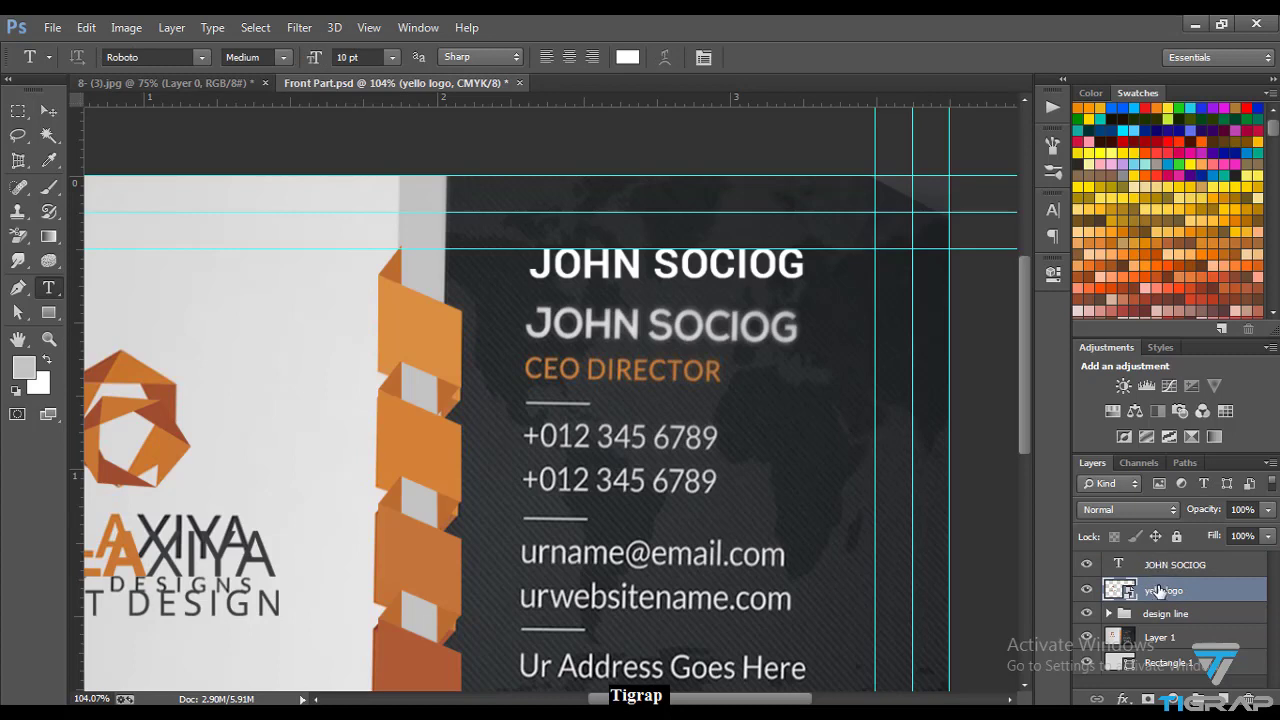
# Step: Type an 8 pt 'CEO DIRECTOR' line below the name and set it to Roboto Thin
pyautogui.click(538, 298)
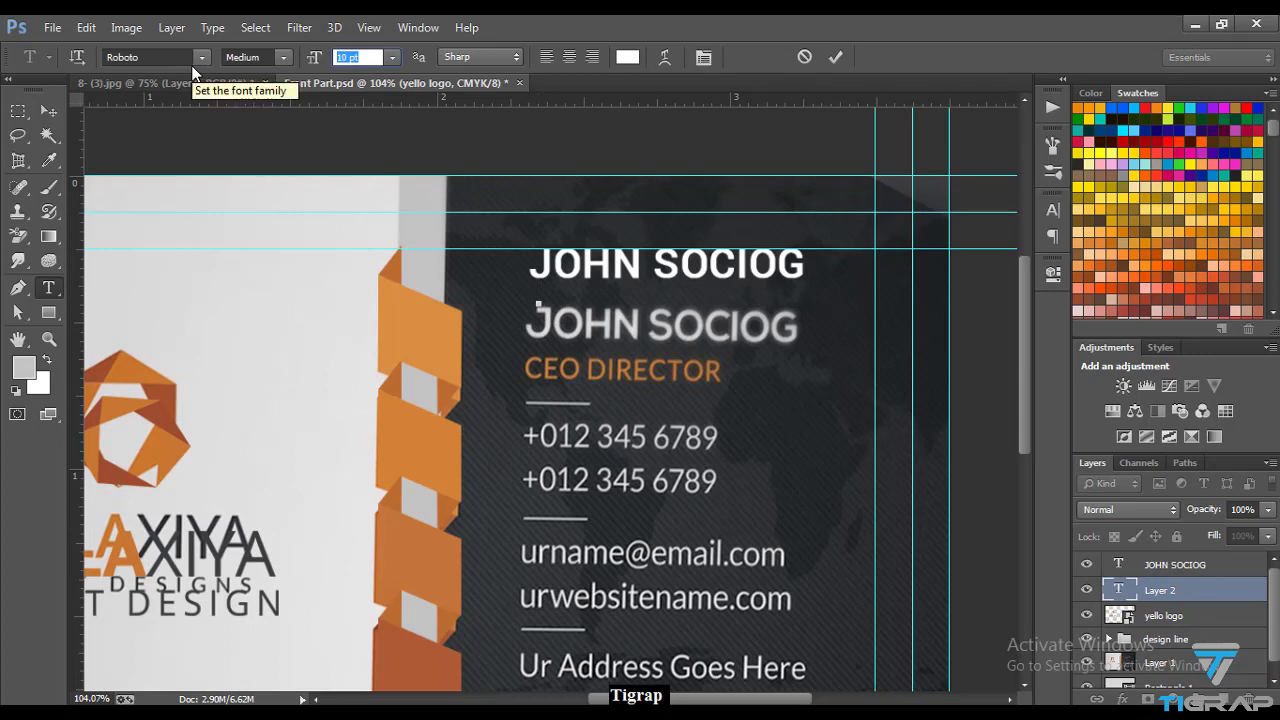
pyautogui.write('8')
pyautogui.press('Return')
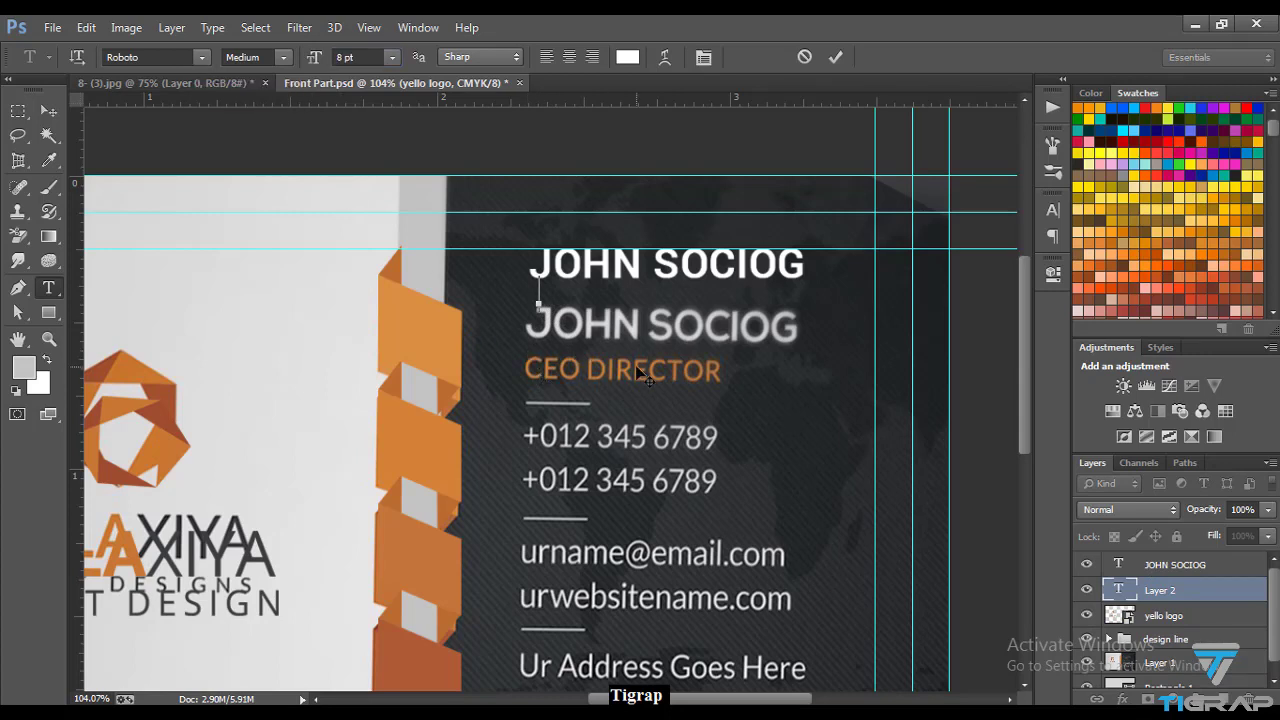
pyautogui.write('CEO')
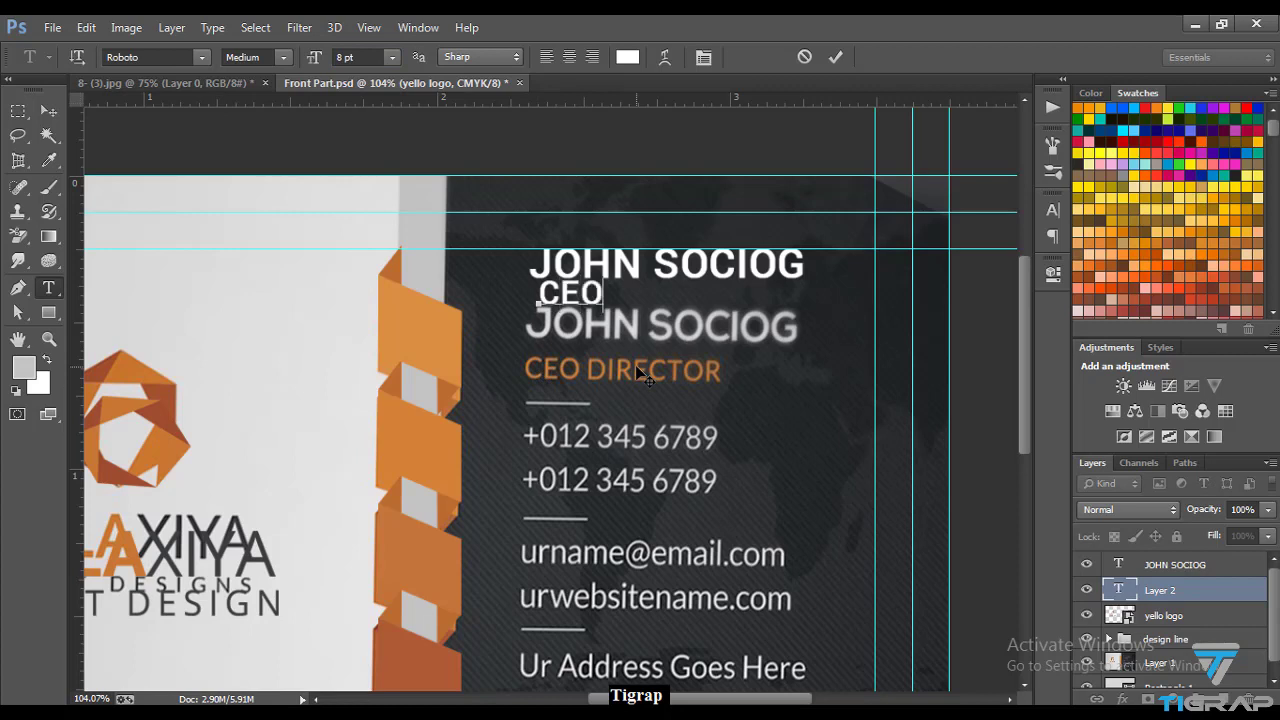
pyautogui.write(' DI')
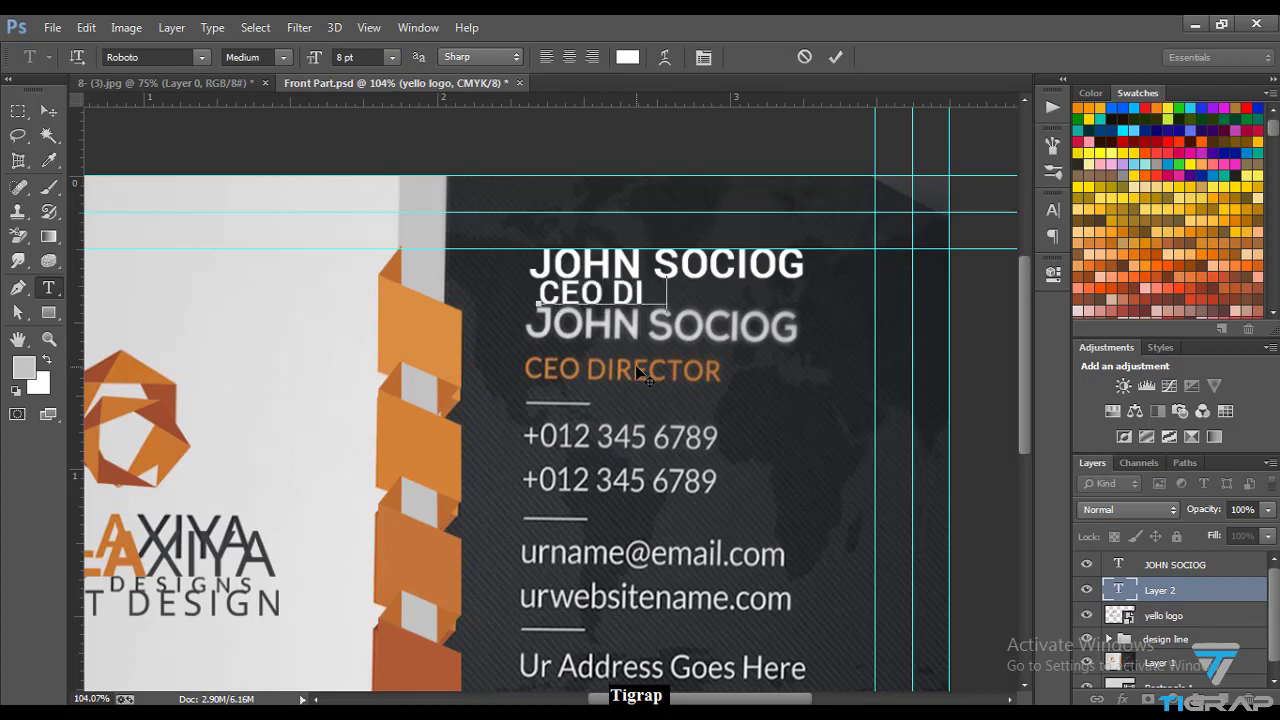
pyautogui.write('RECTOR')
pyautogui.hotkey('ctrl', 'a')
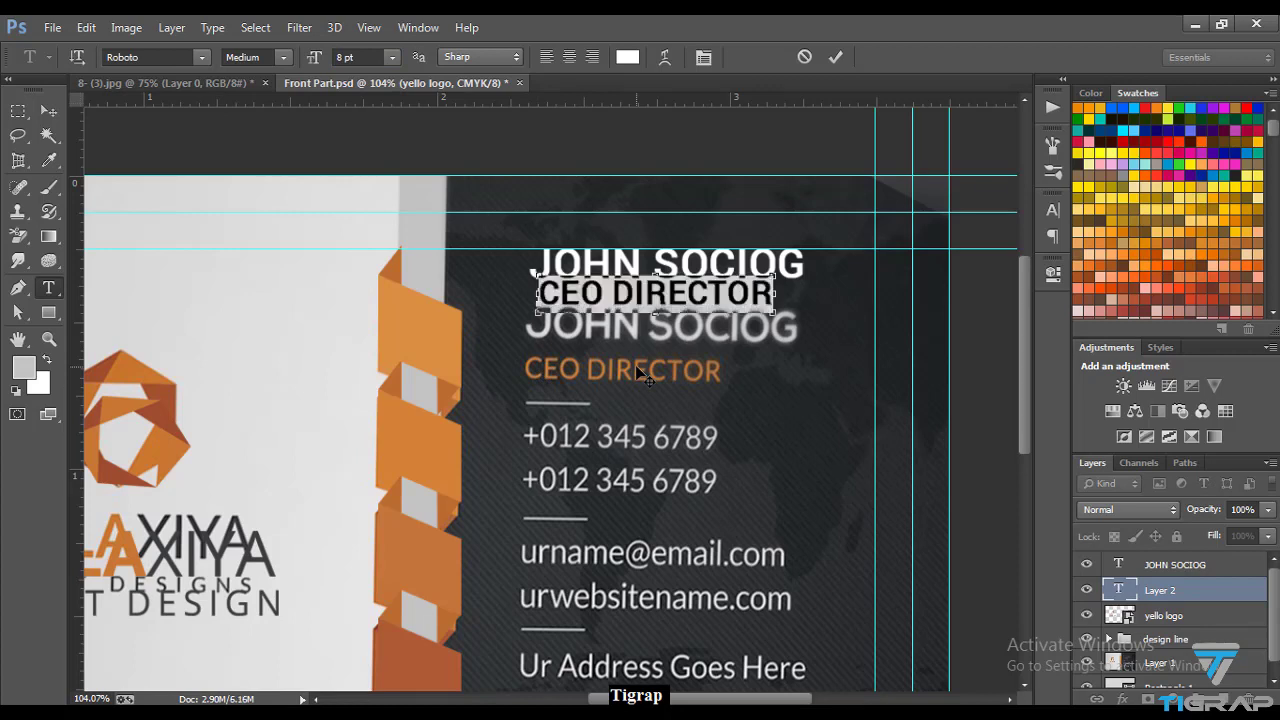
pyautogui.click(285, 57)
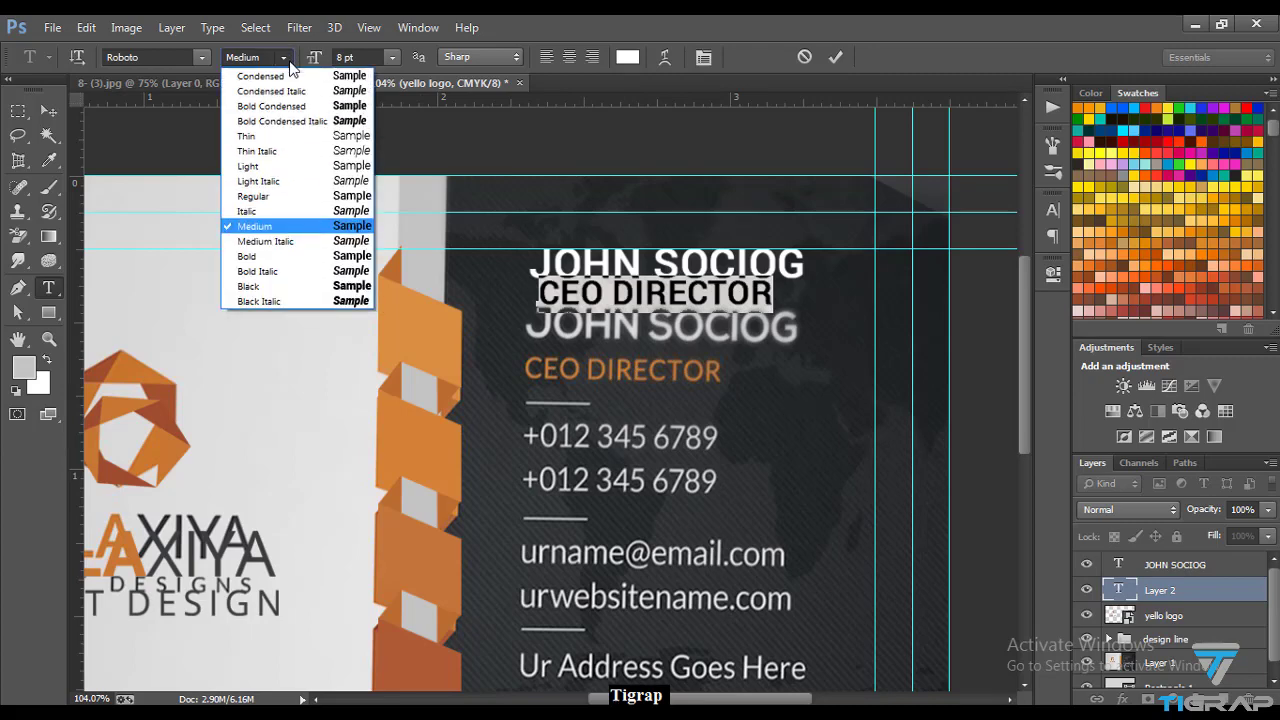
pyautogui.click(265, 137)
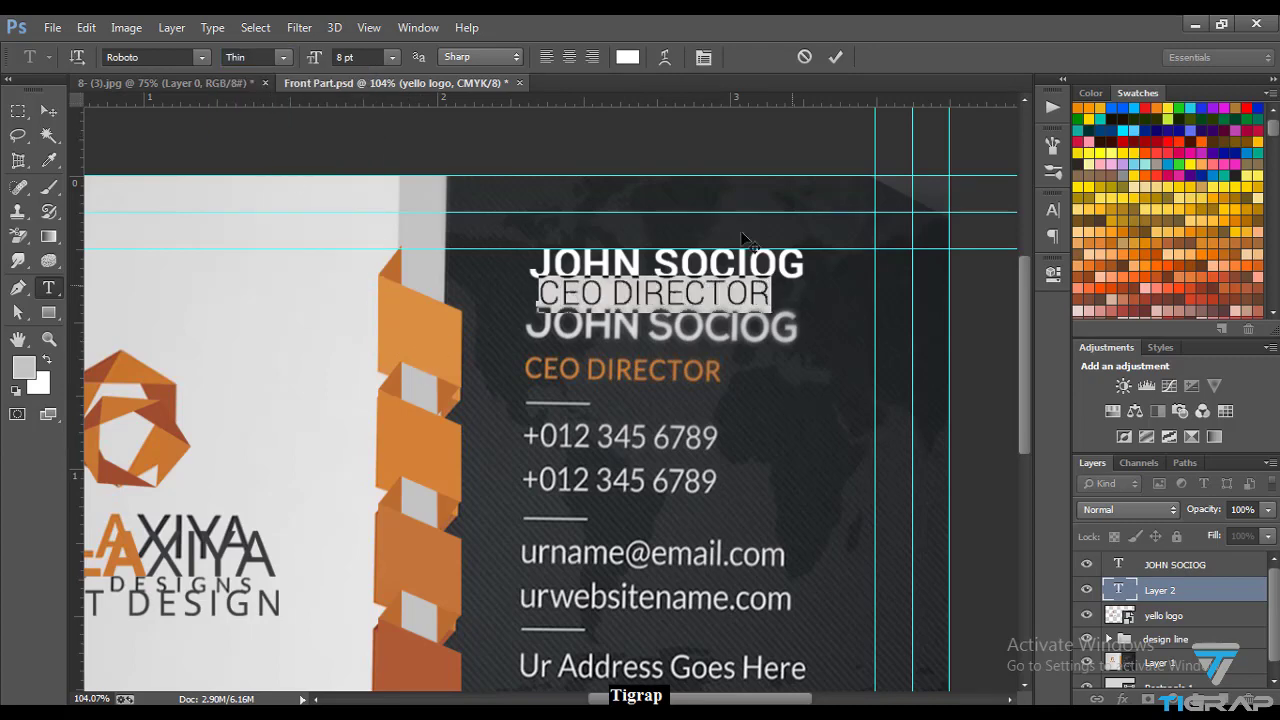
pyautogui.click(630, 58)
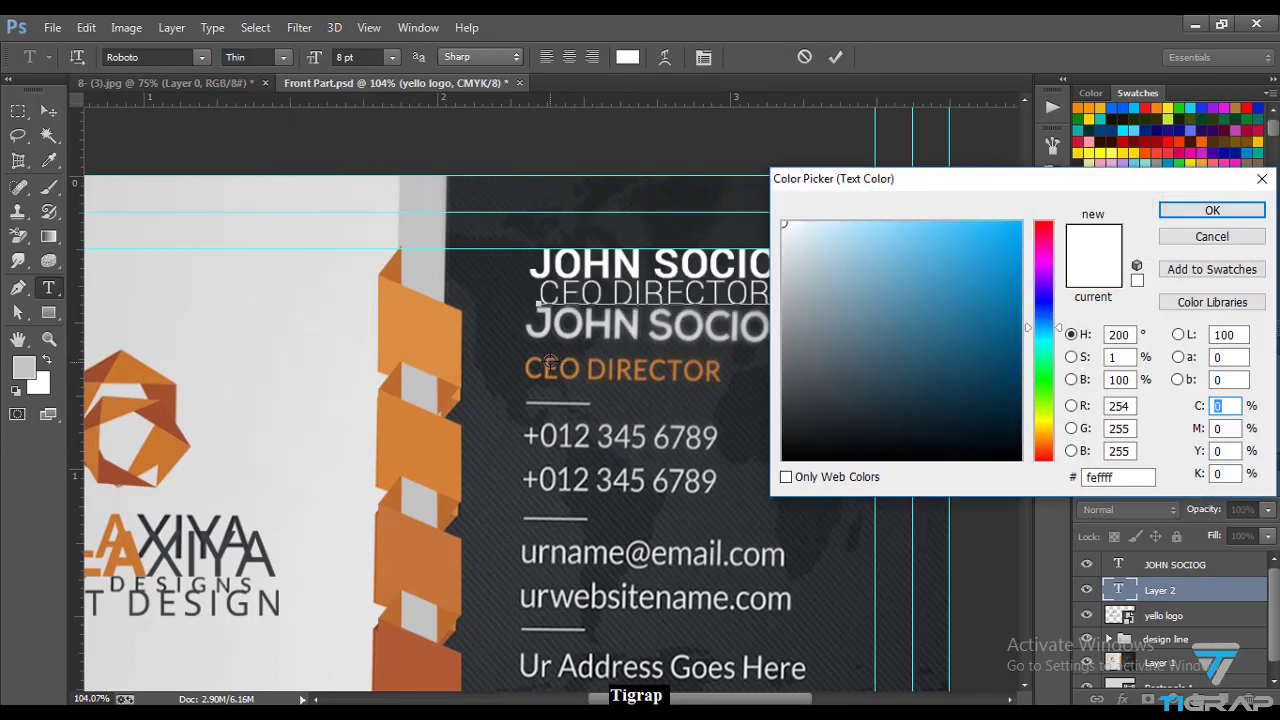
# Step: Recolour the CEO DIRECTOR title to the ribbon's orange and set it to Roboto Light
pyautogui.click(414, 554)
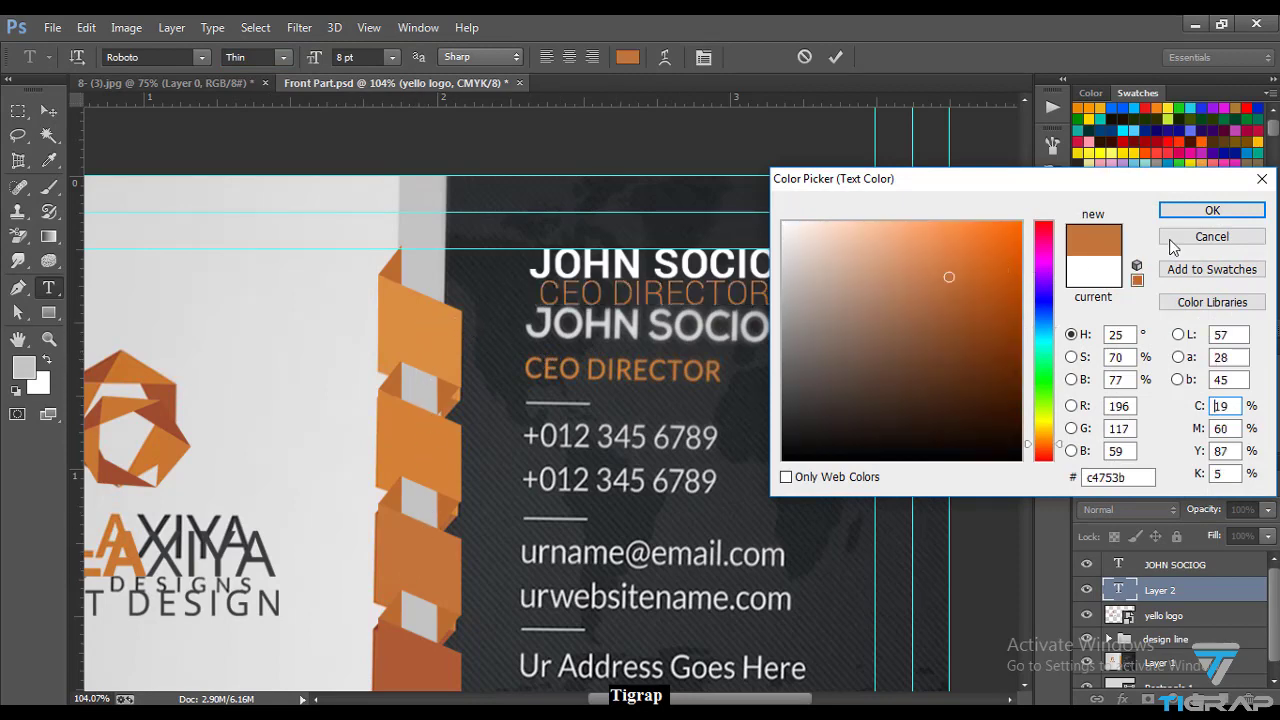
pyautogui.click(1212, 210)
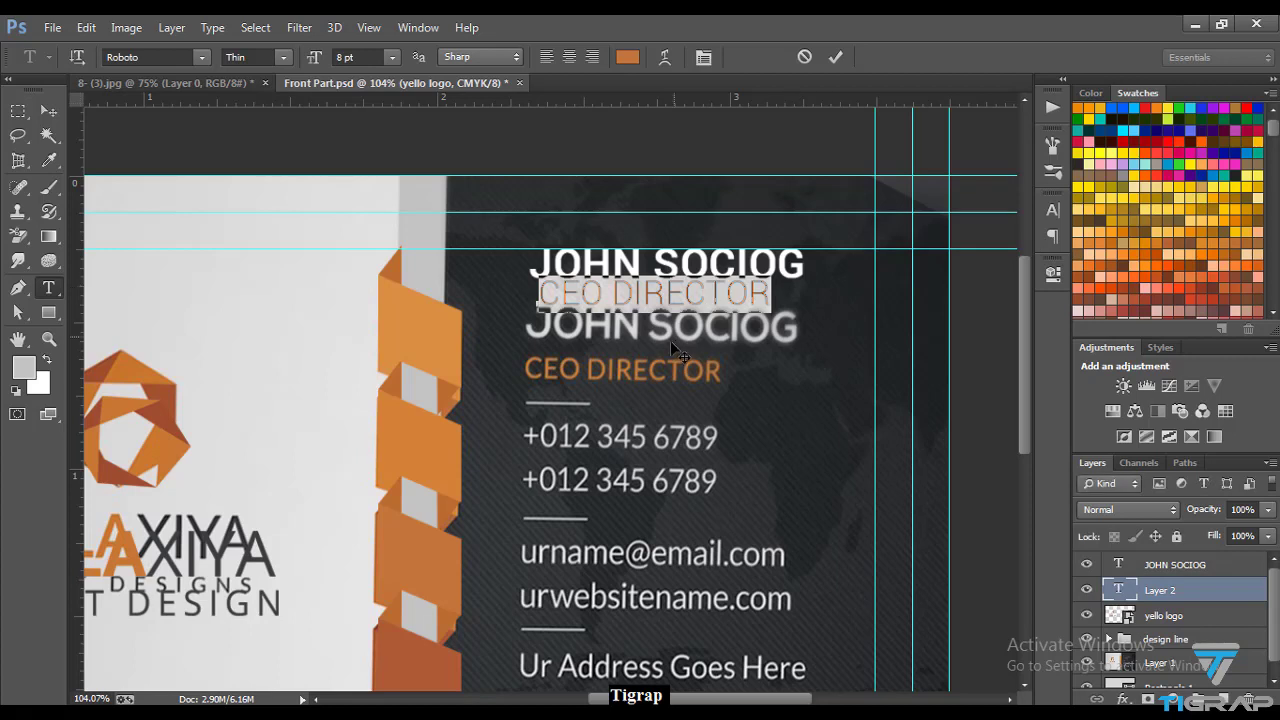
pyautogui.click(285, 57)
pyautogui.click(270, 166)
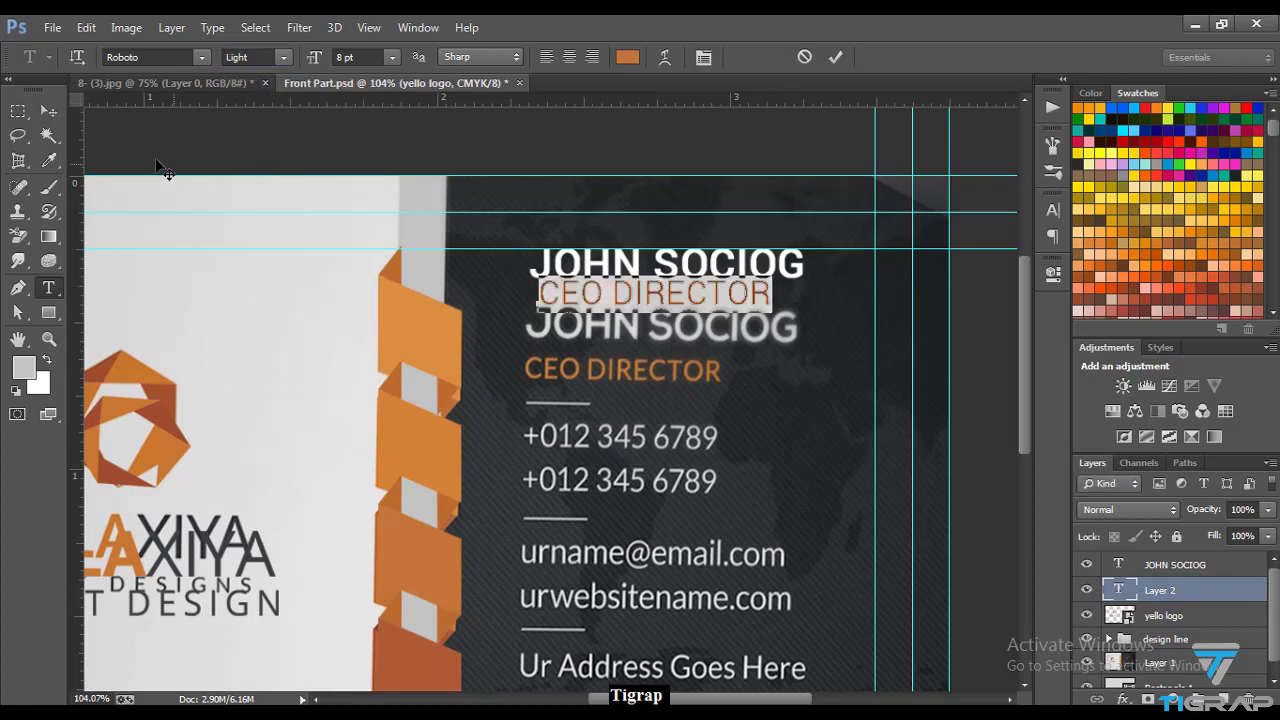
pyautogui.click(59, 116)
# Step: Hide the reference card overlay (Layer 1) and select the name and title layers together
pyautogui.scroll(-2, 840, 432)
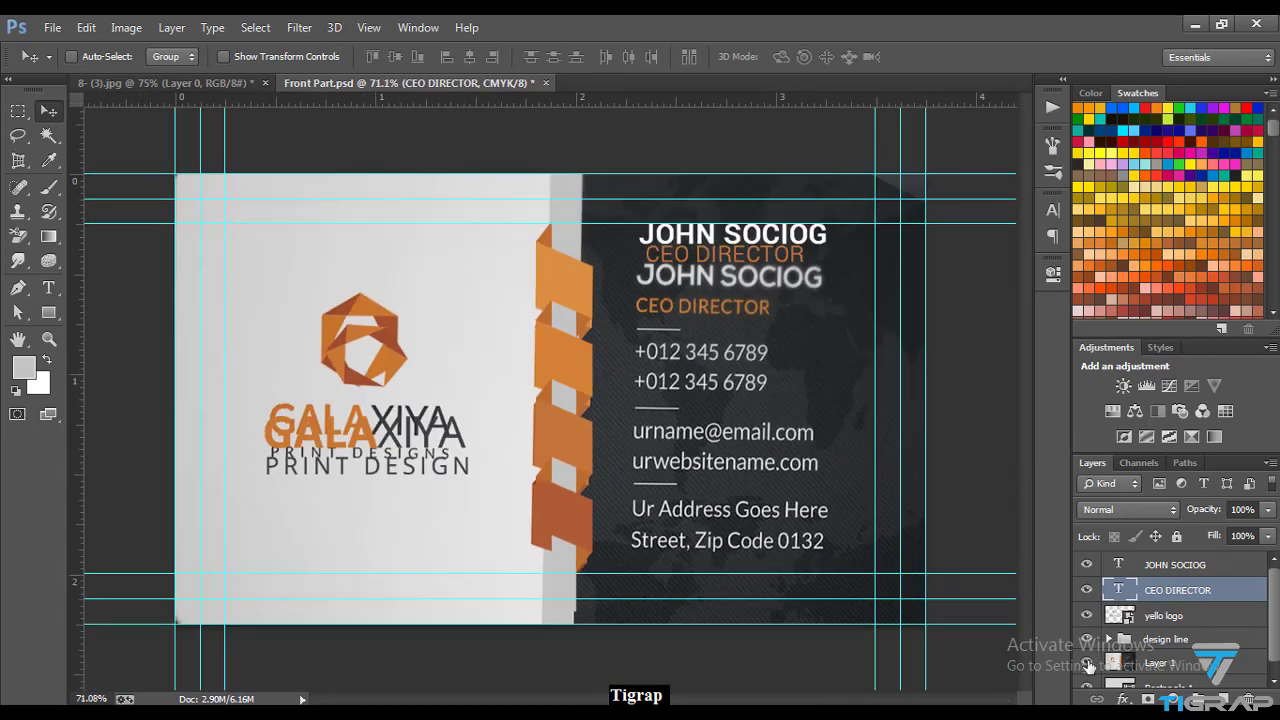
pyautogui.click(1087, 663)
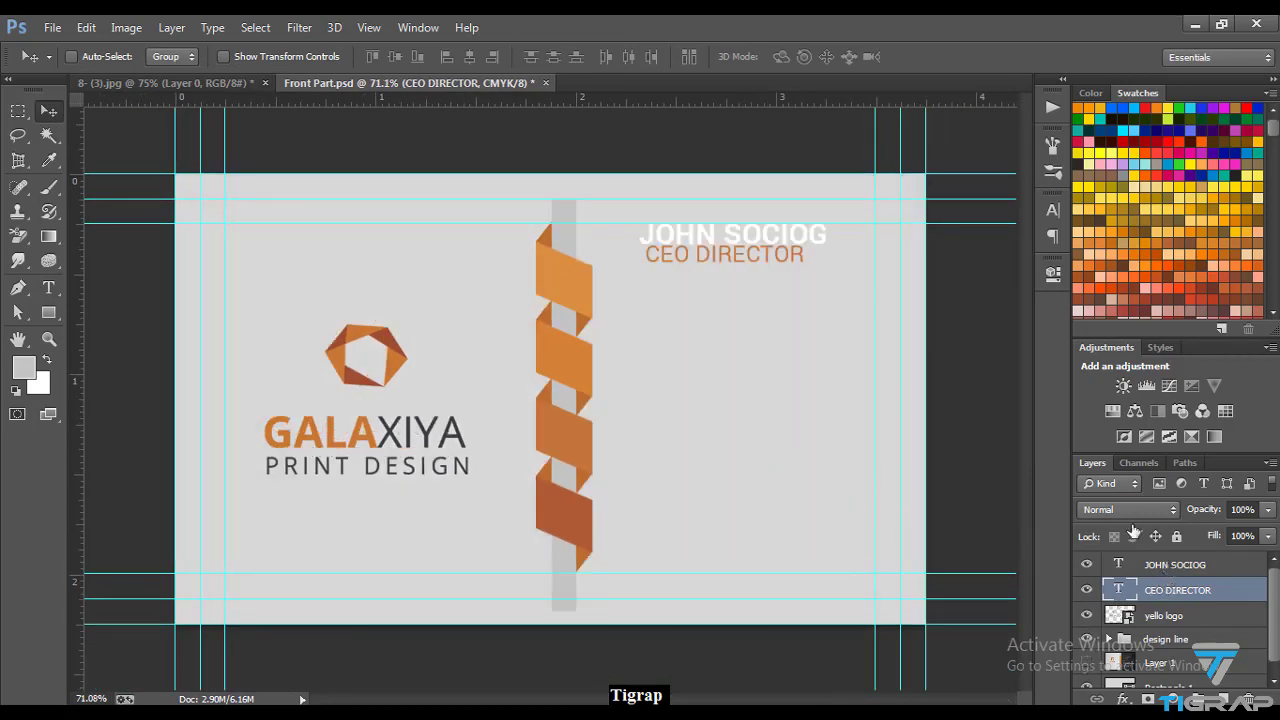
pyautogui.keyDown('shift'); pyautogui.click(1175, 564); pyautogui.keyUp('shift')
pyautogui.scroll(1, 754, 260)
pyautogui.scroll(1, 751, 237)
pyautogui.scroll(-1, 737, 249)
# Step: Move both text lines lower on the card and check them against the reference image
pyautogui.moveTo(737, 249); pyautogui.dragTo(722, 285)
pyautogui.click(141, 80)
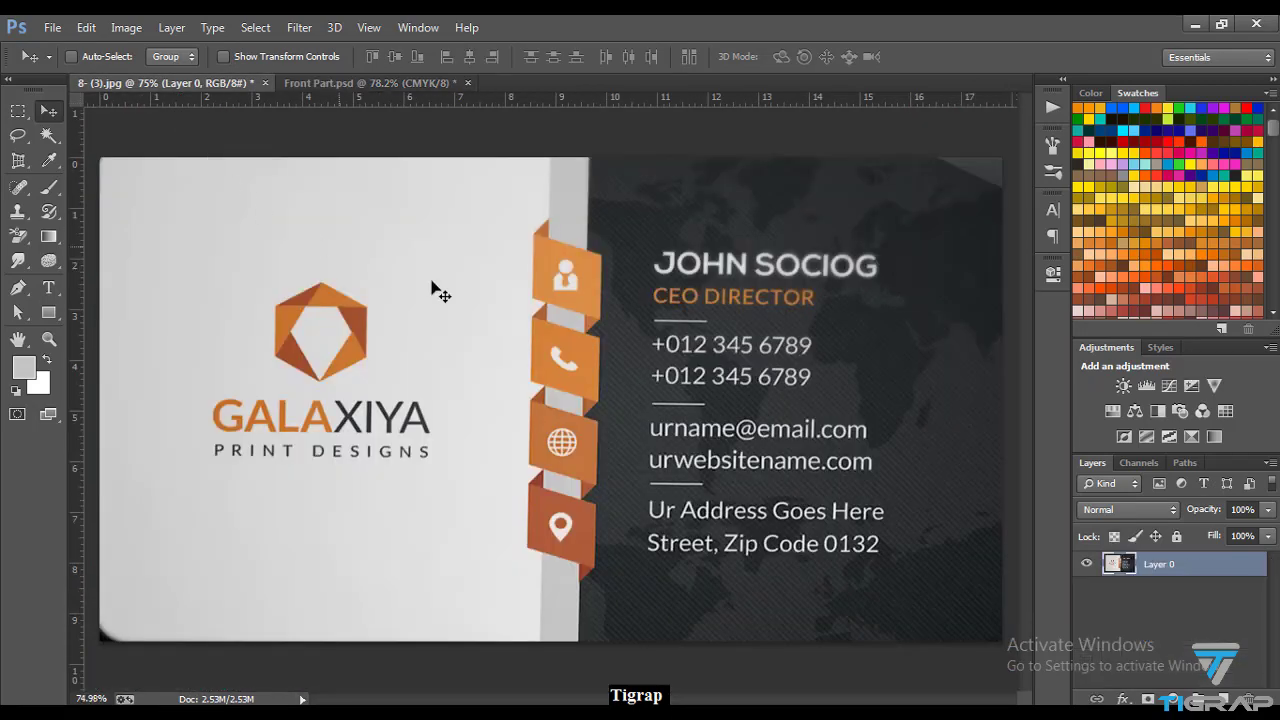
pyautogui.scroll(-3, 787, 341)
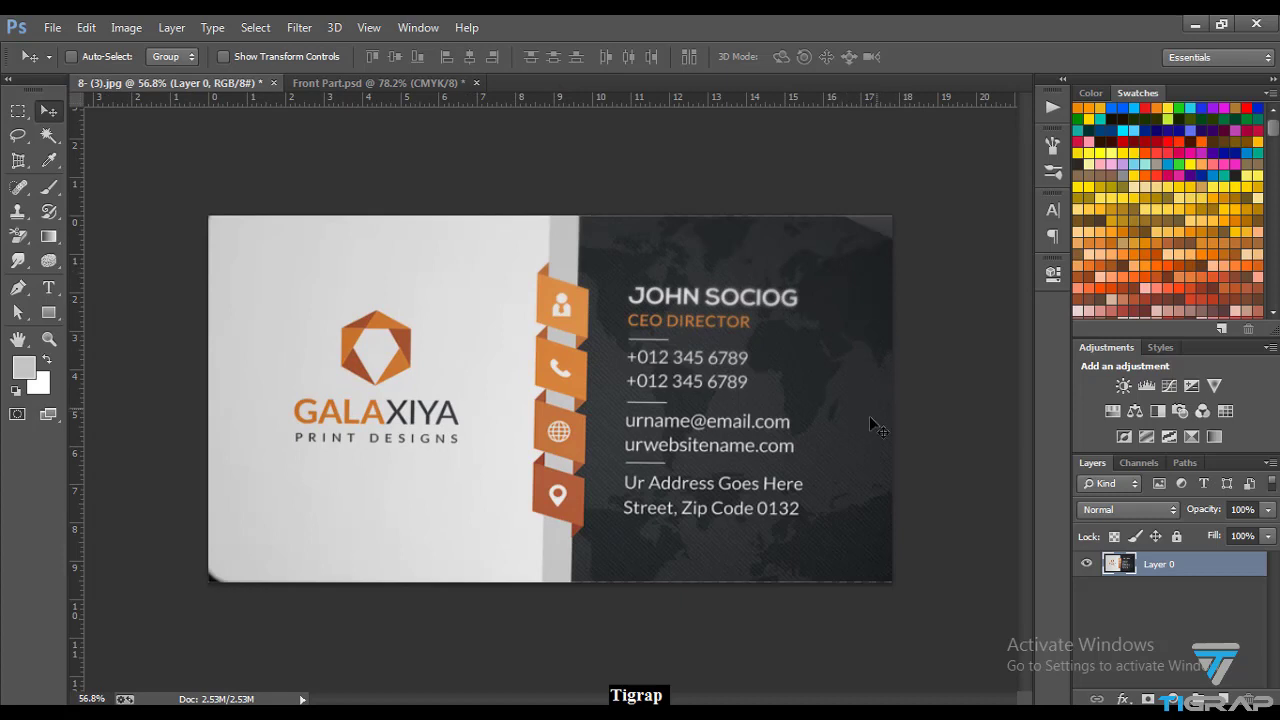
pyautogui.click(403, 81)
pyautogui.scroll(1, 749, 309)
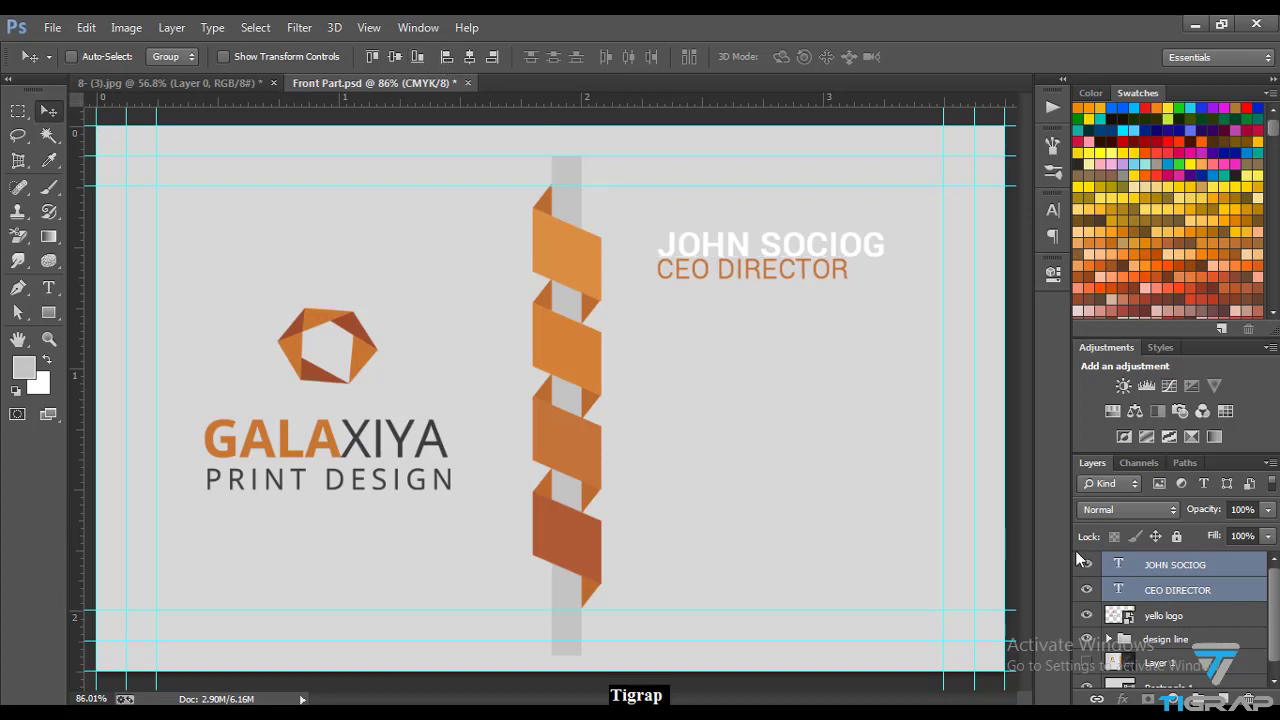
# Step: Nudge the CEO DIRECTOR line down three steps and compare with the reference card
pyautogui.click(1162, 596)
pyautogui.press('Down')
pyautogui.press('Down')
pyautogui.press('Down')
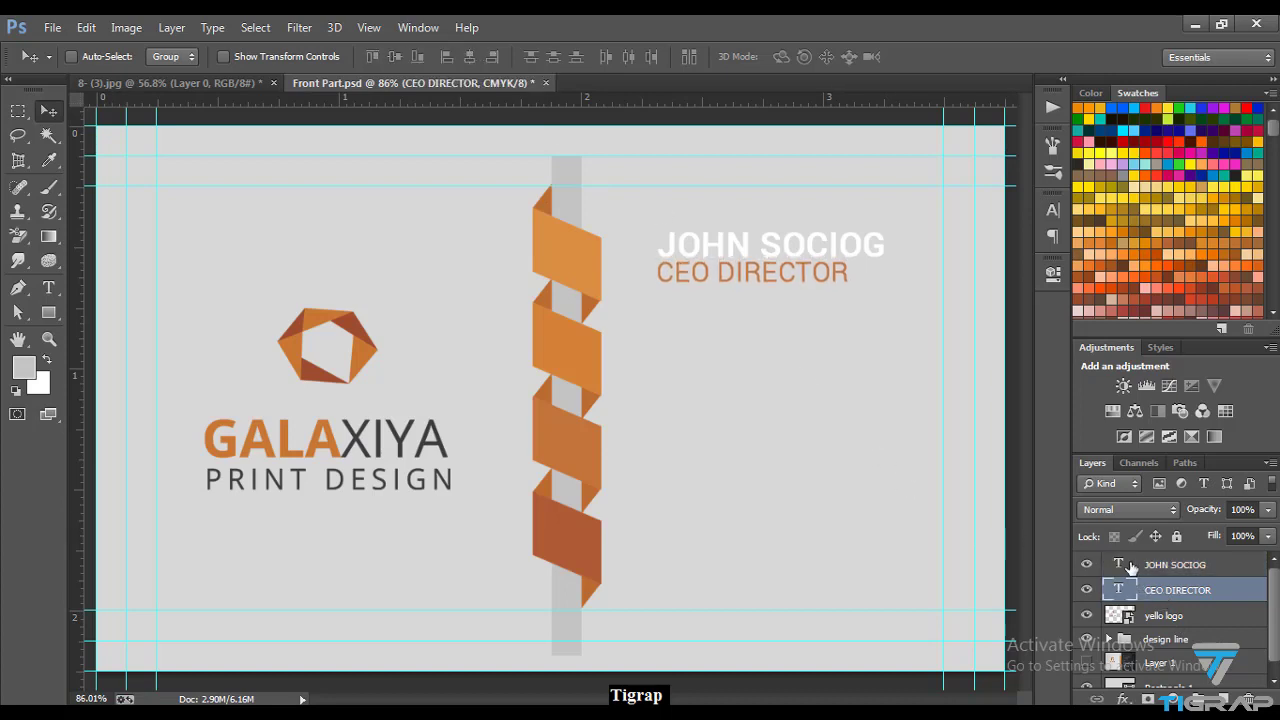
pyautogui.press('Down')
pyautogui.press('Down')
pyautogui.press('Down')
pyautogui.press('Down')
pyautogui.press('Down')
pyautogui.press('Down')
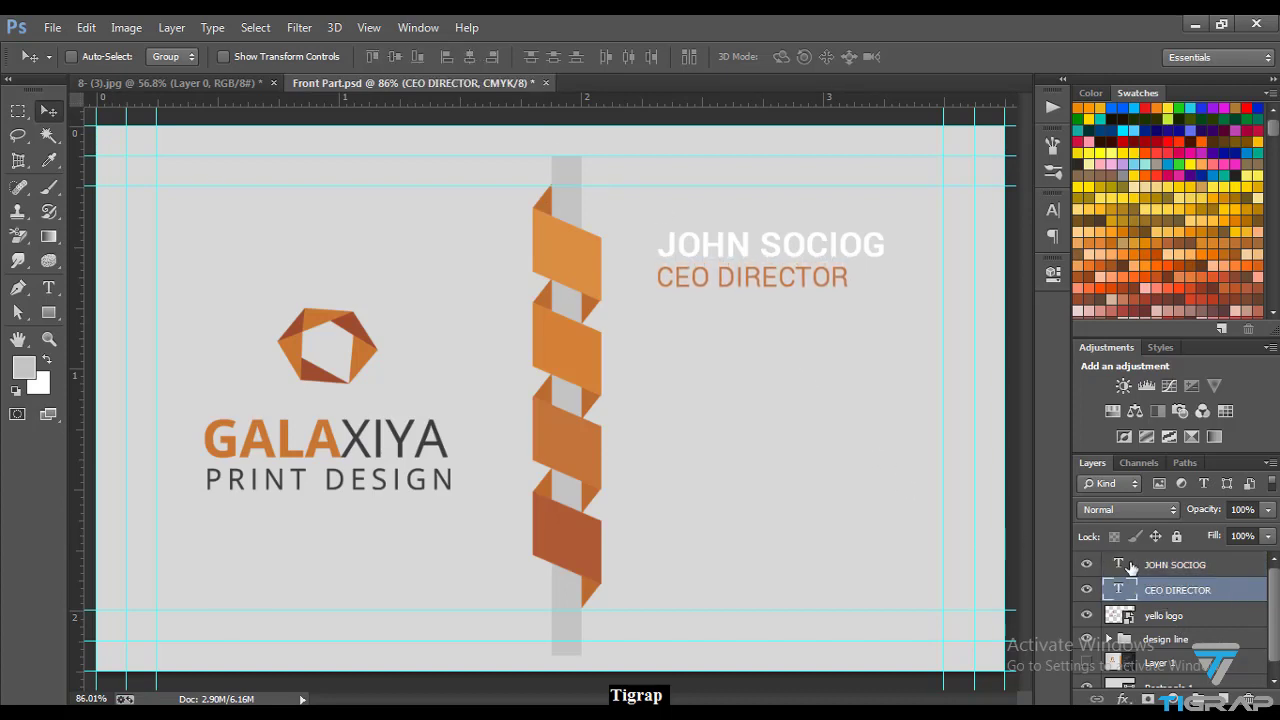
pyautogui.press('Down')
pyautogui.click(208, 84)
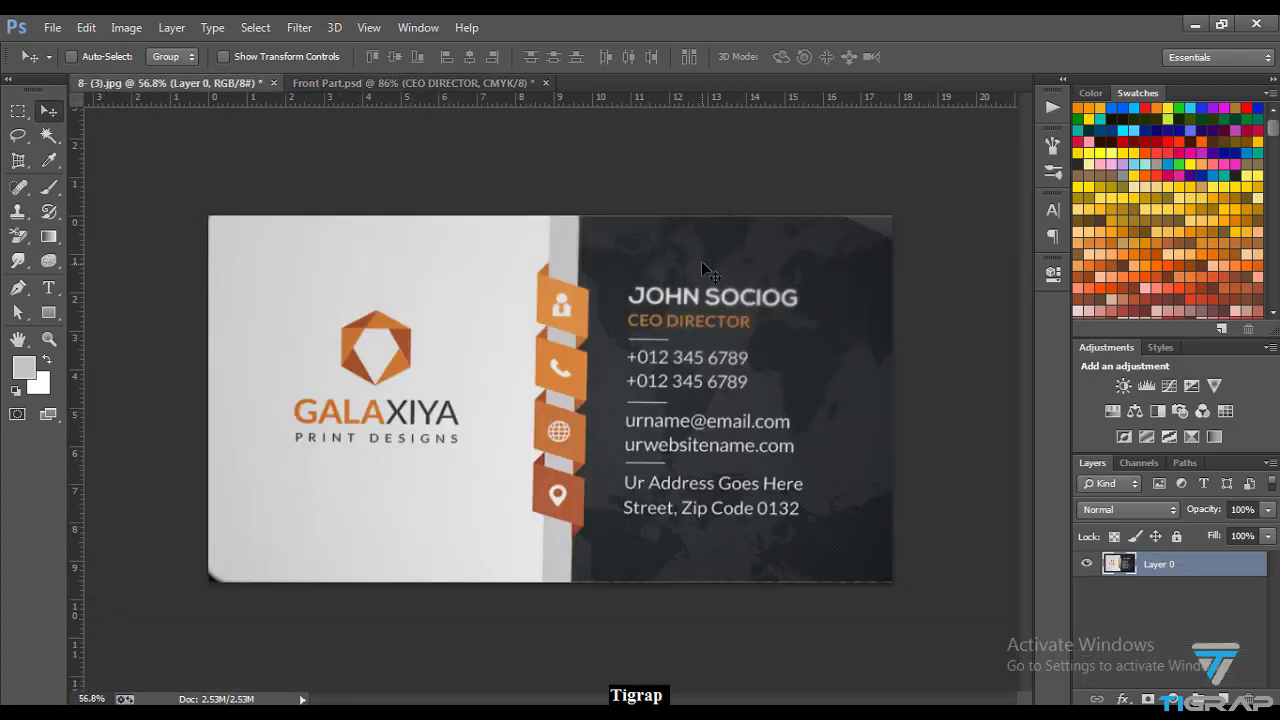
pyautogui.click(368, 82)
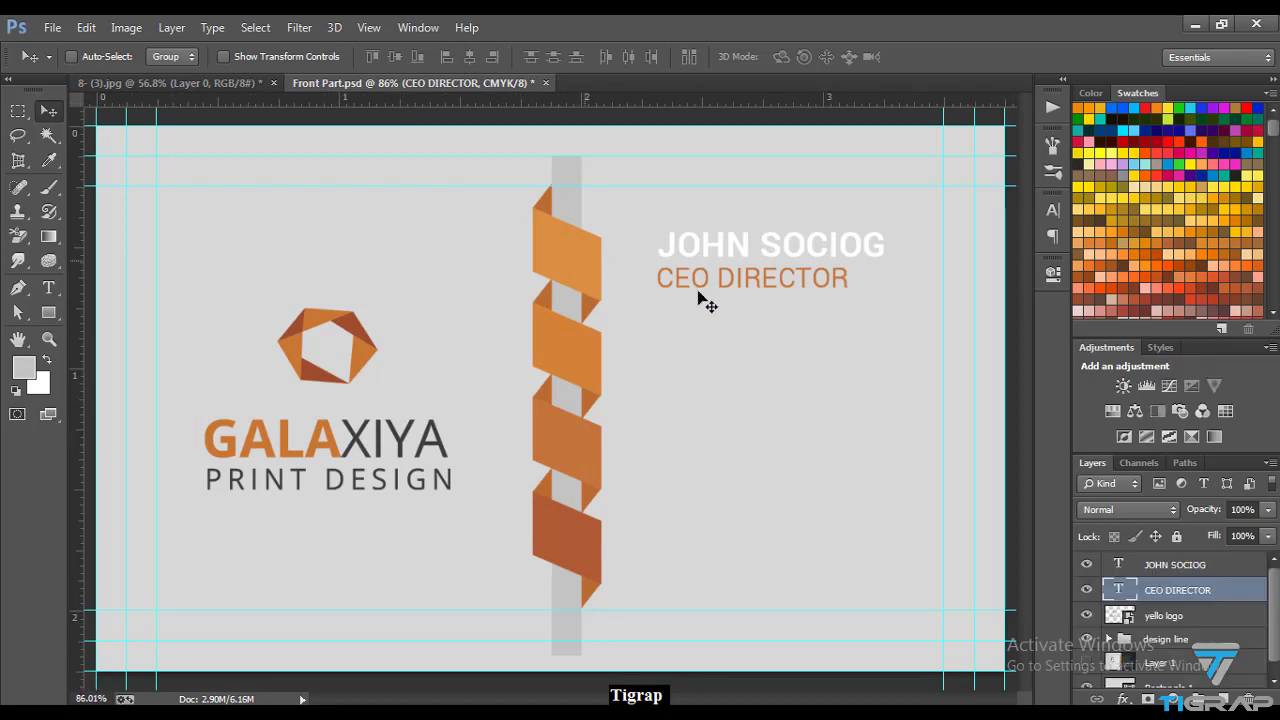
# Step: Group the name and title layers and move the group slightly lower
pyautogui.keyDown('shift'); pyautogui.click(1160, 566); pyautogui.keyUp('shift')
pyautogui.hotkey('ctrl', 'g')
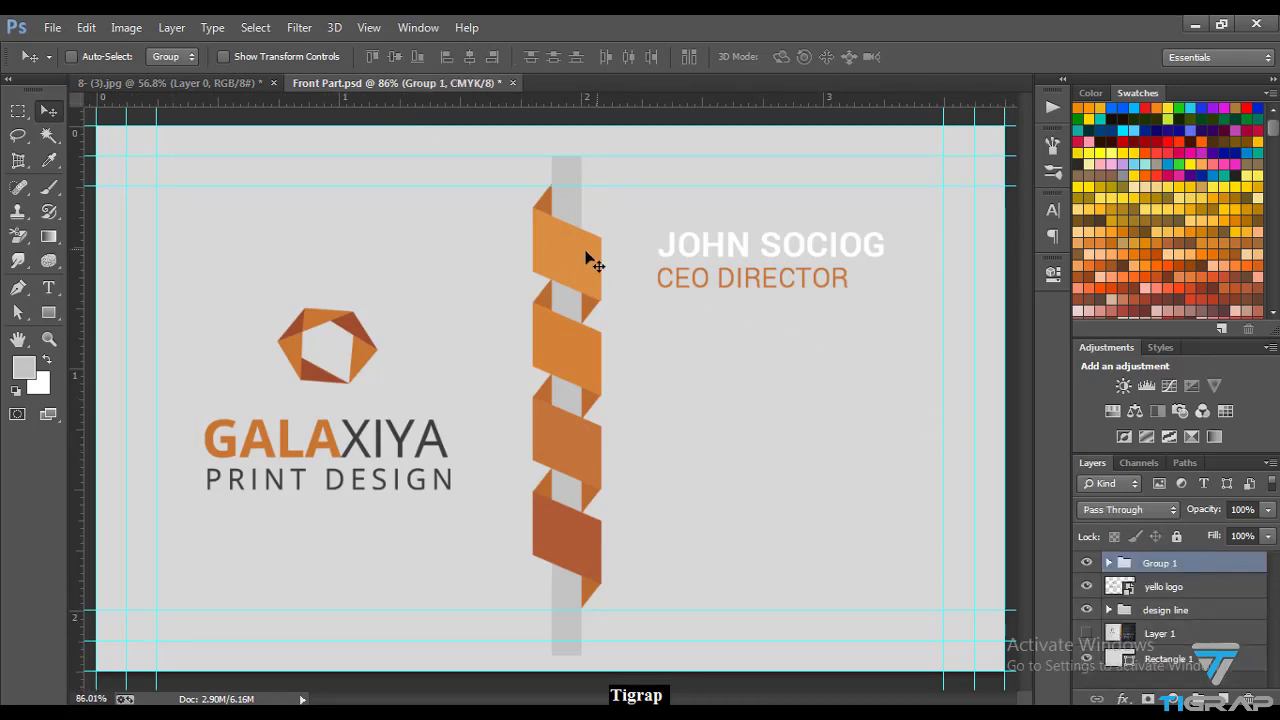
pyautogui.moveTo(777, 260); pyautogui.dragTo(777, 276)
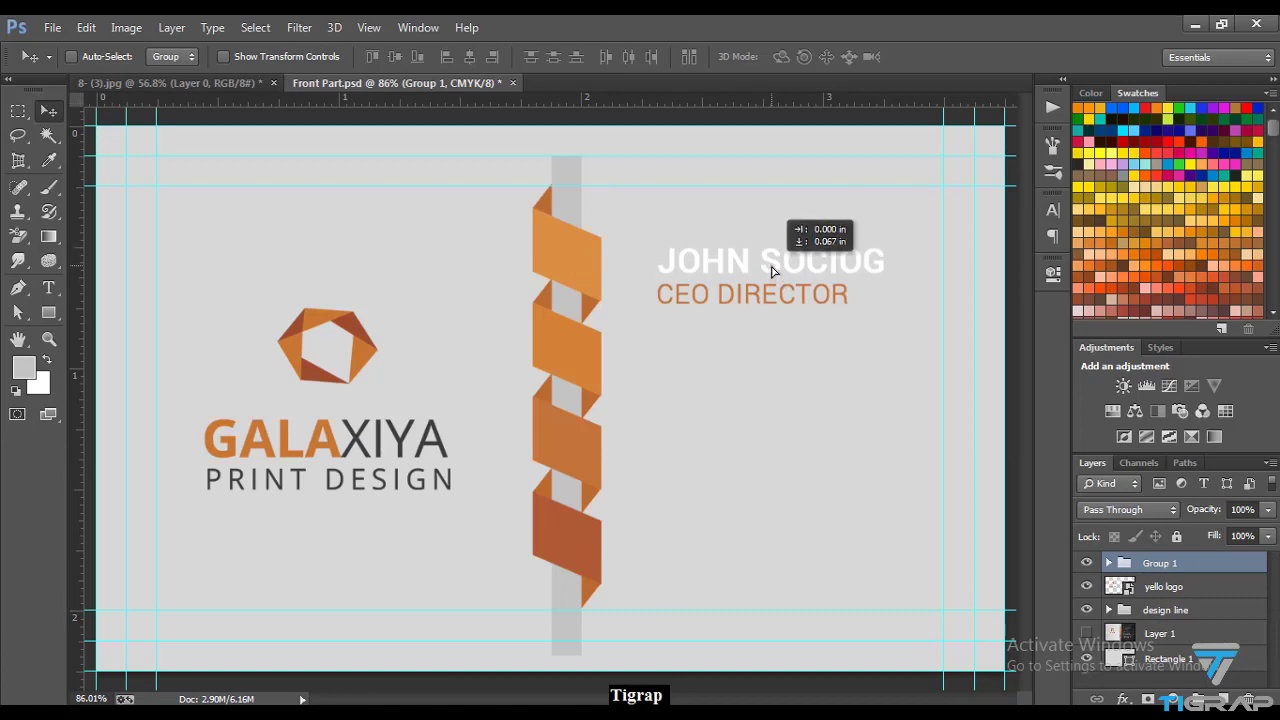
pyautogui.click(233, 85)
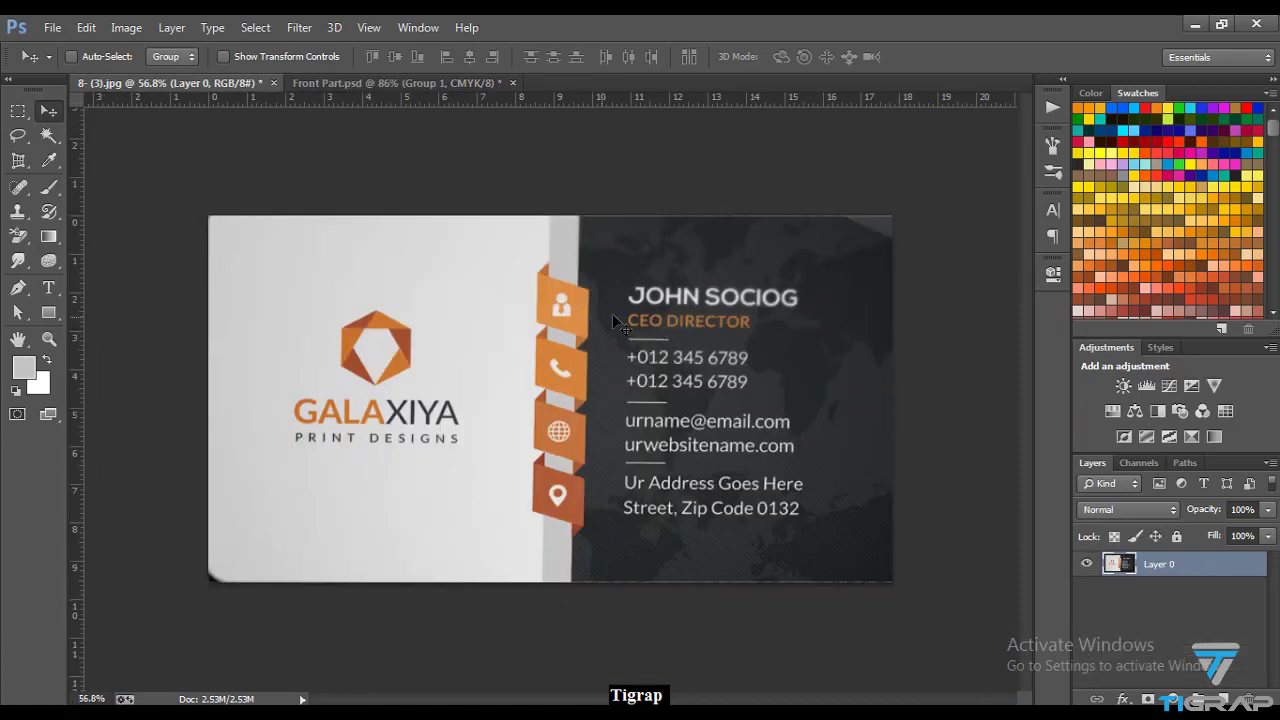
pyautogui.click(445, 84)
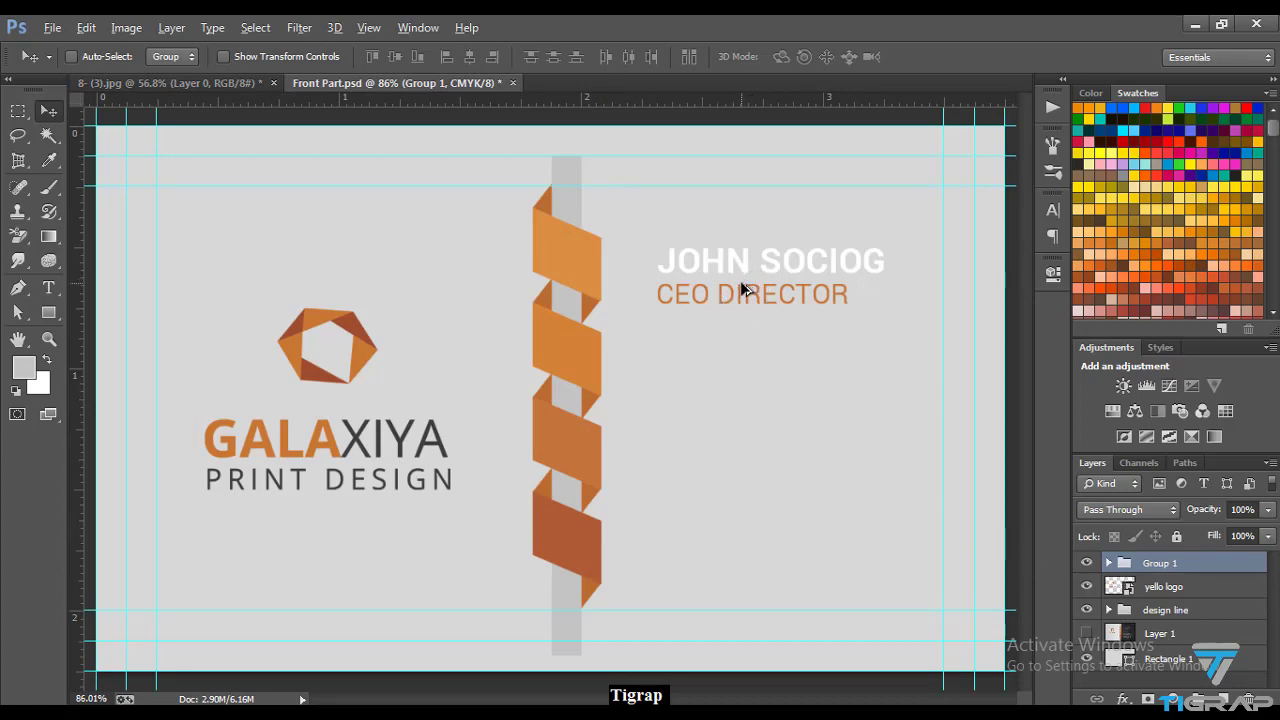
# Step: Show the reference card image over the design for comparison
pyautogui.press('alt')
pyautogui.click(184, 86)
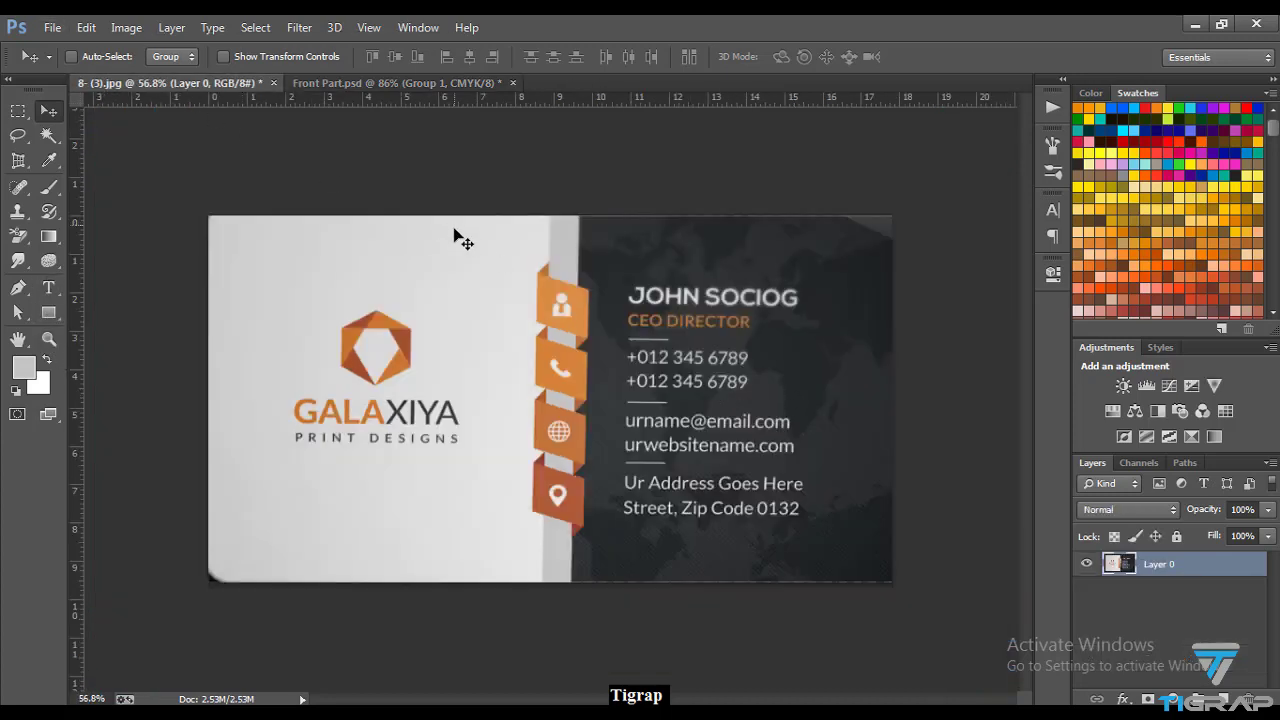
pyautogui.click(375, 83)
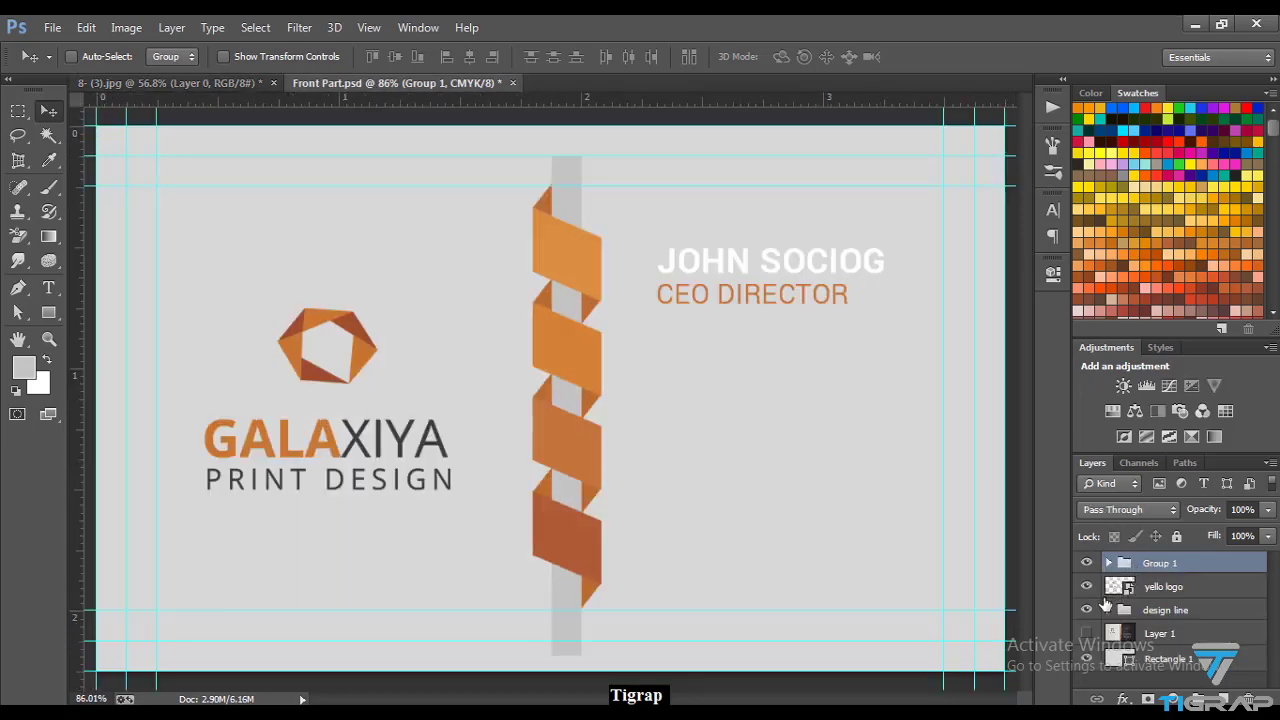
pyautogui.moveTo(1115, 555); pyautogui.dragTo(328, 381)
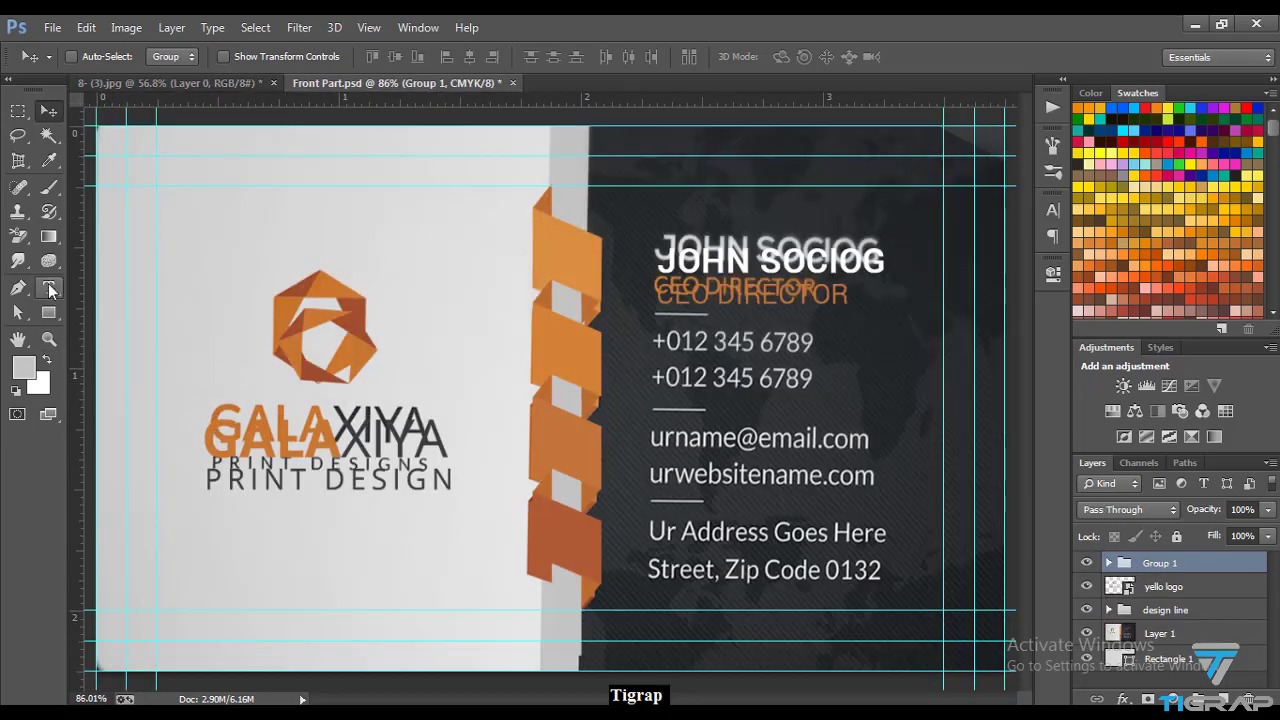
pyautogui.click(48, 288)
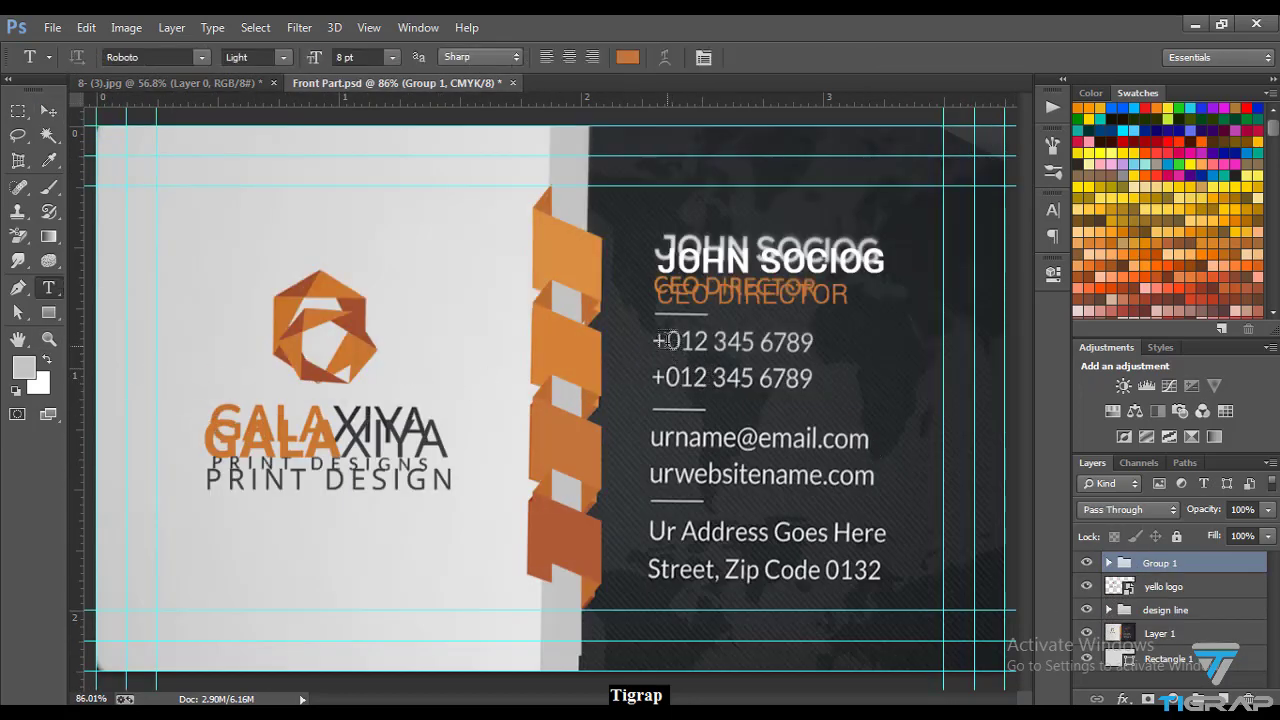
pyautogui.click(381, 112)
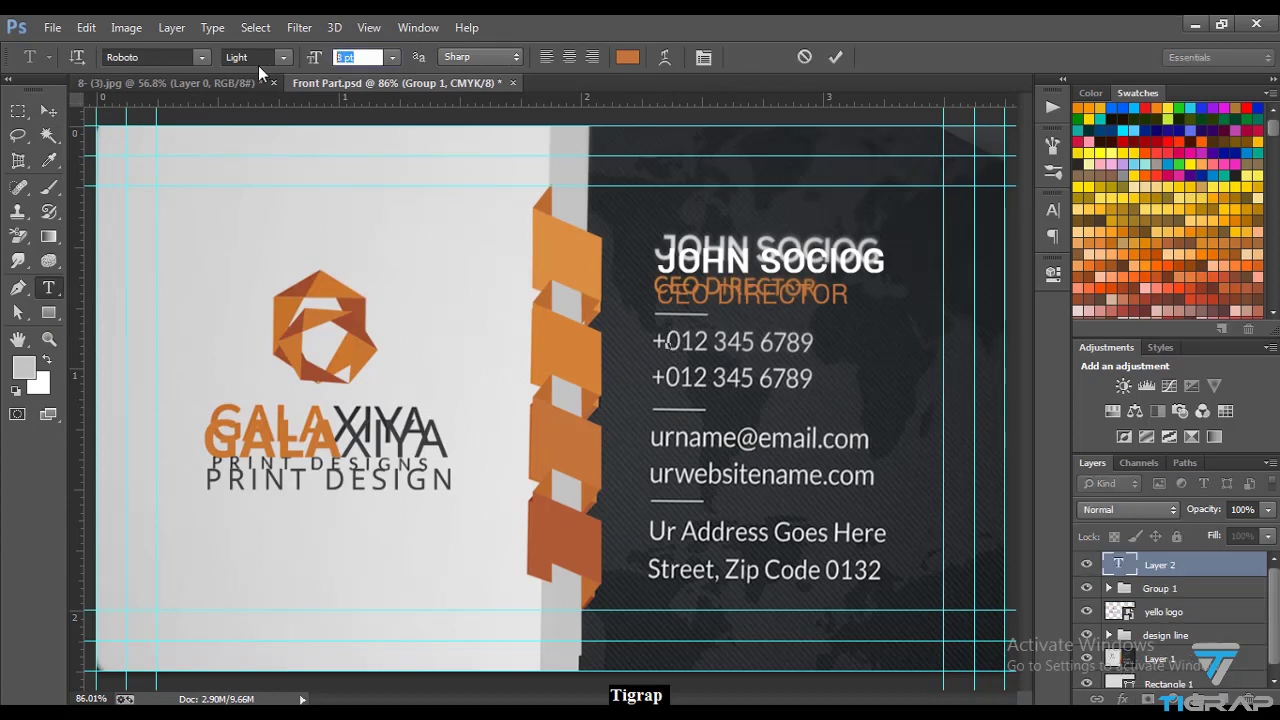
pyautogui.write('7')
pyautogui.press('Return')
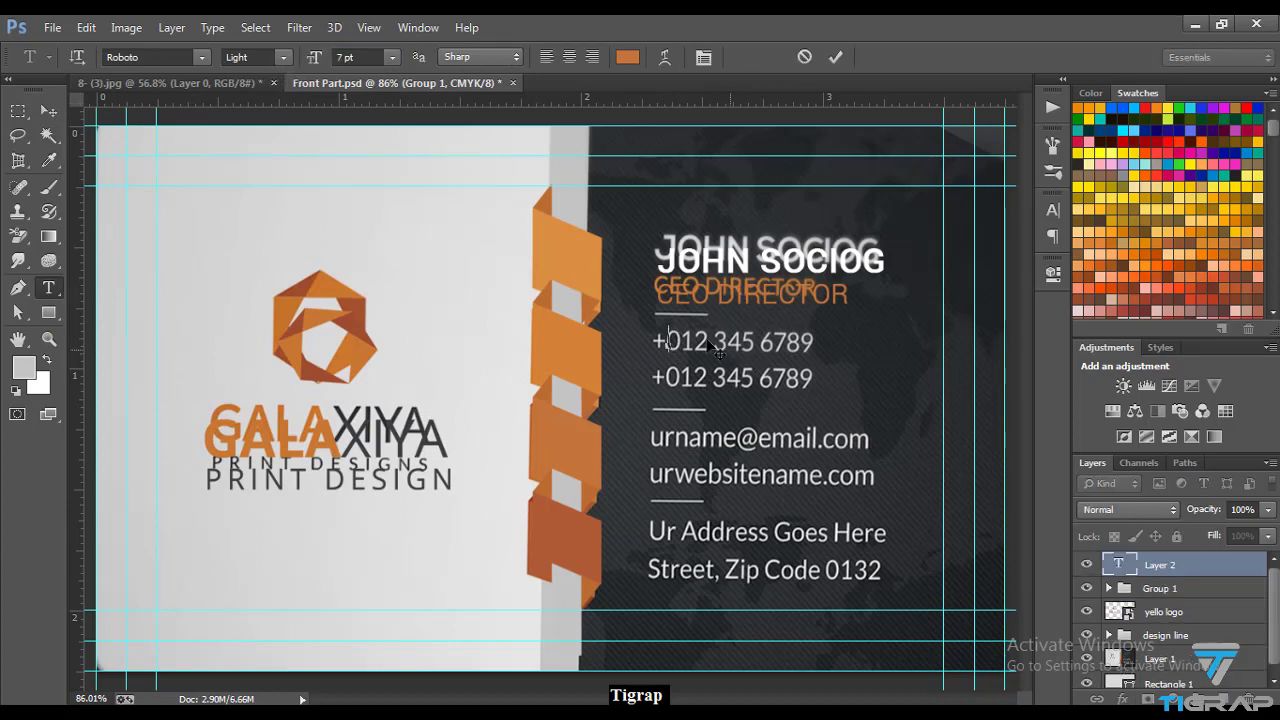
pyautogui.write('+')
pyautogui.write('012 34')
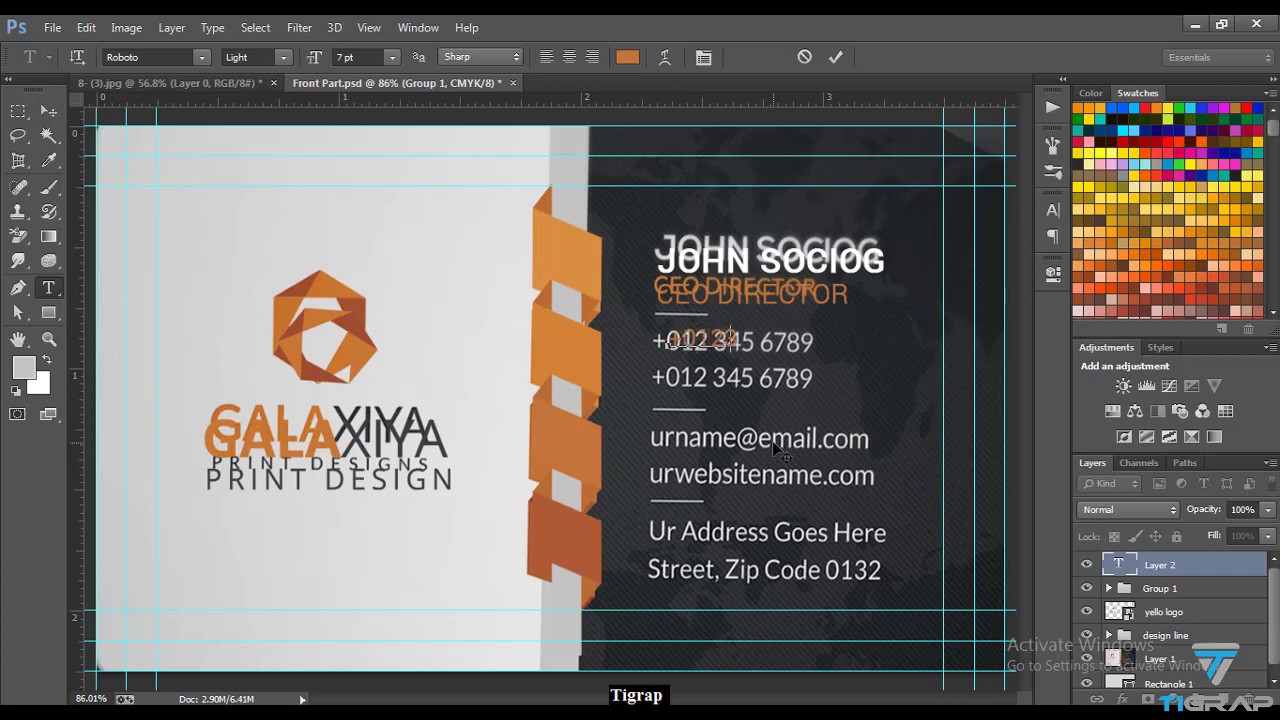
pyautogui.write('5 6789')
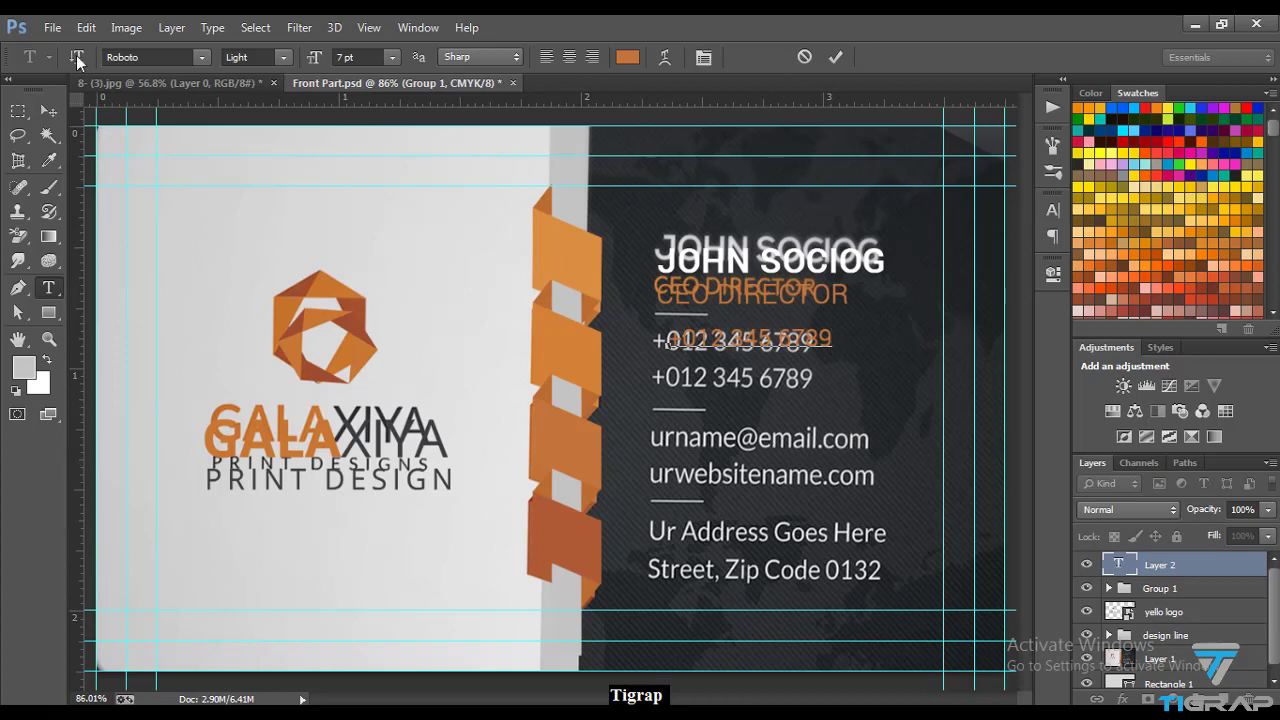
pyautogui.click(52, 113)
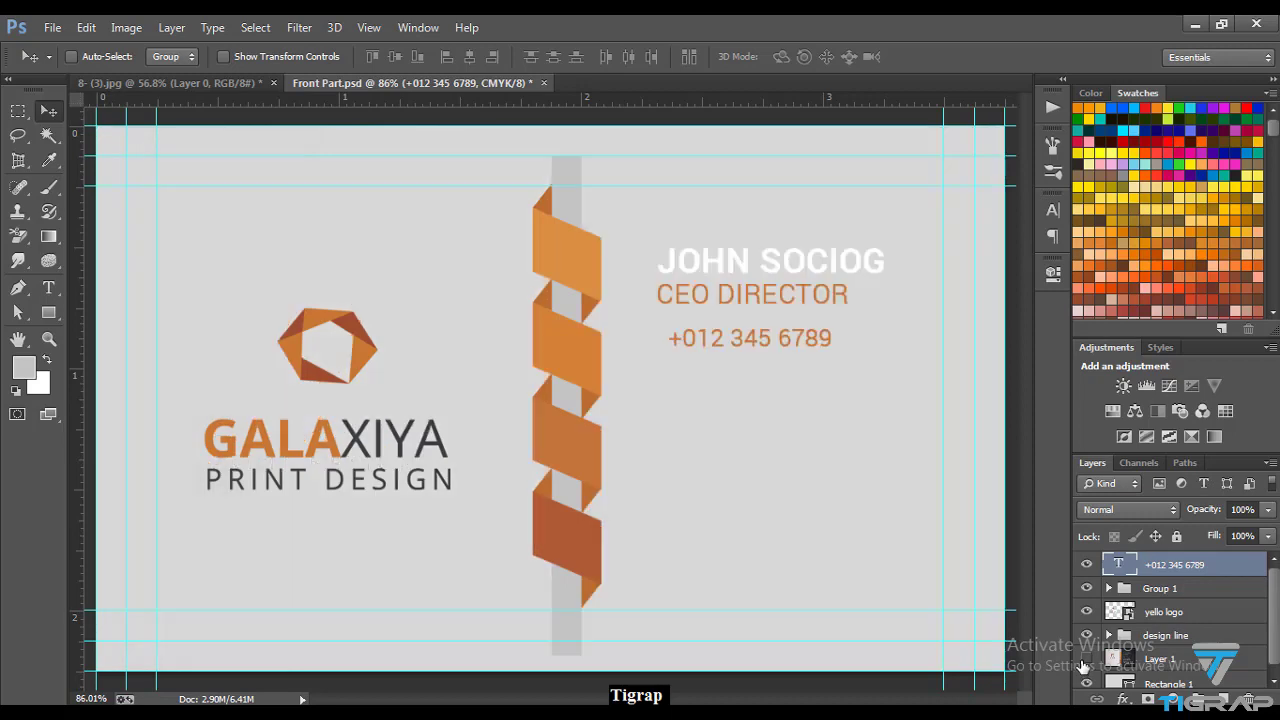
# Step: Make the phone number text white
pyautogui.press('t')
pyautogui.moveTo(664, 340); pyautogui.dragTo(832, 340)
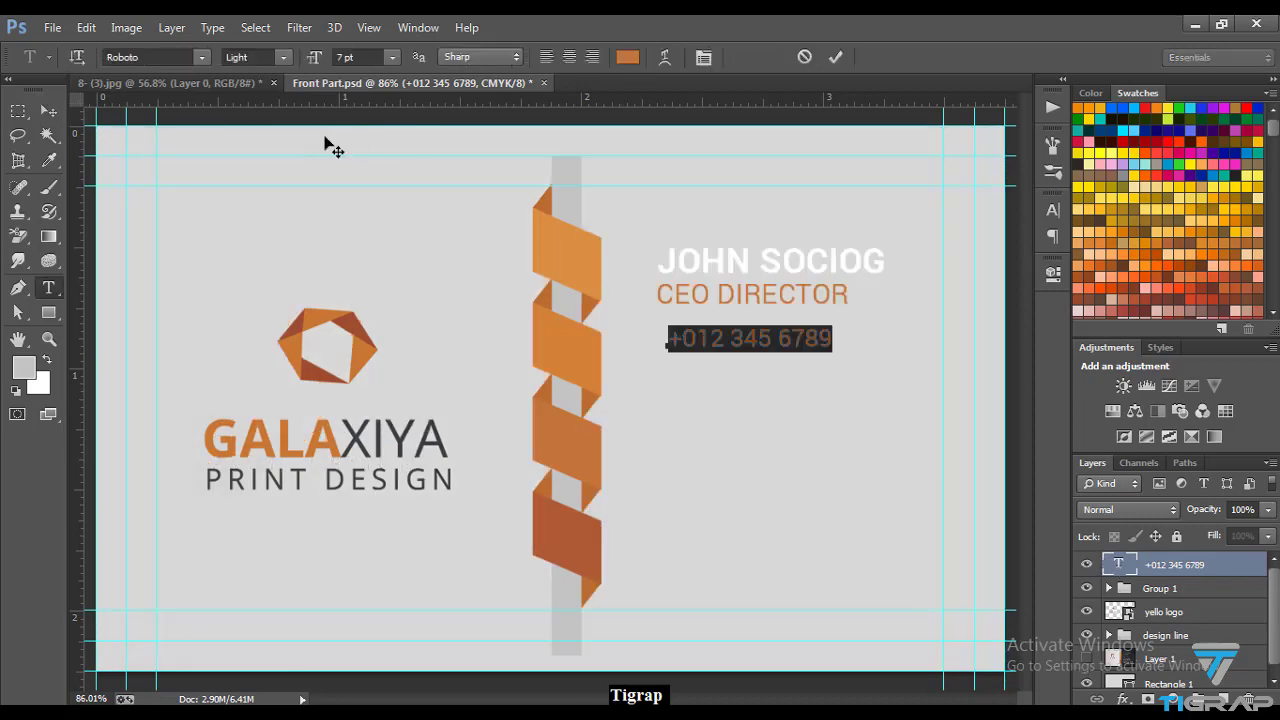
pyautogui.click(627, 56)
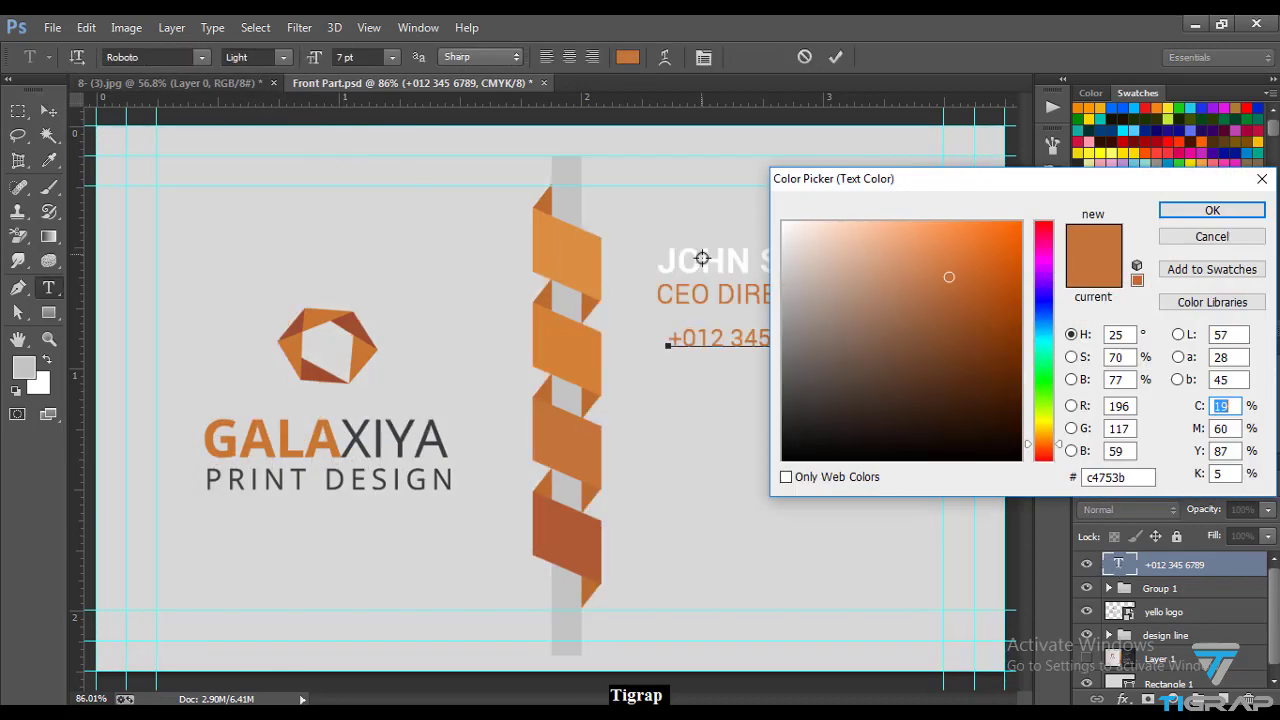
pyautogui.moveTo(797, 255); pyautogui.dragTo(783, 222)
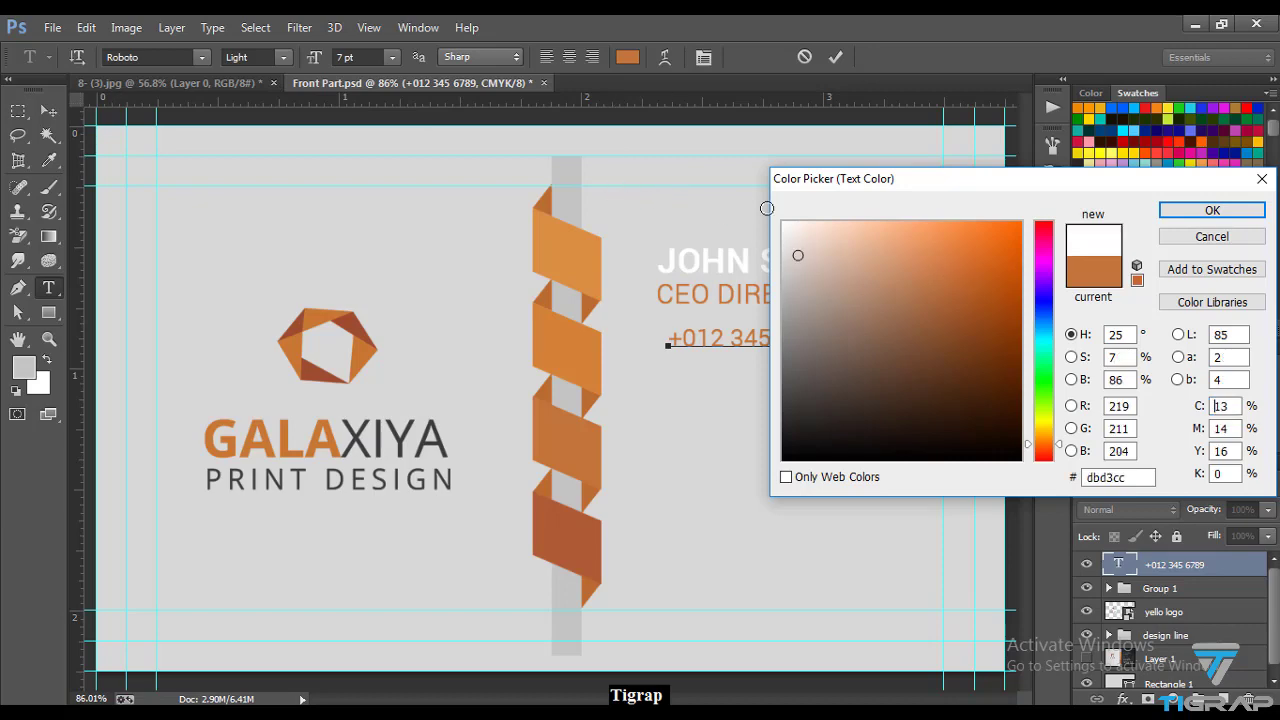
pyautogui.click(1197, 213)
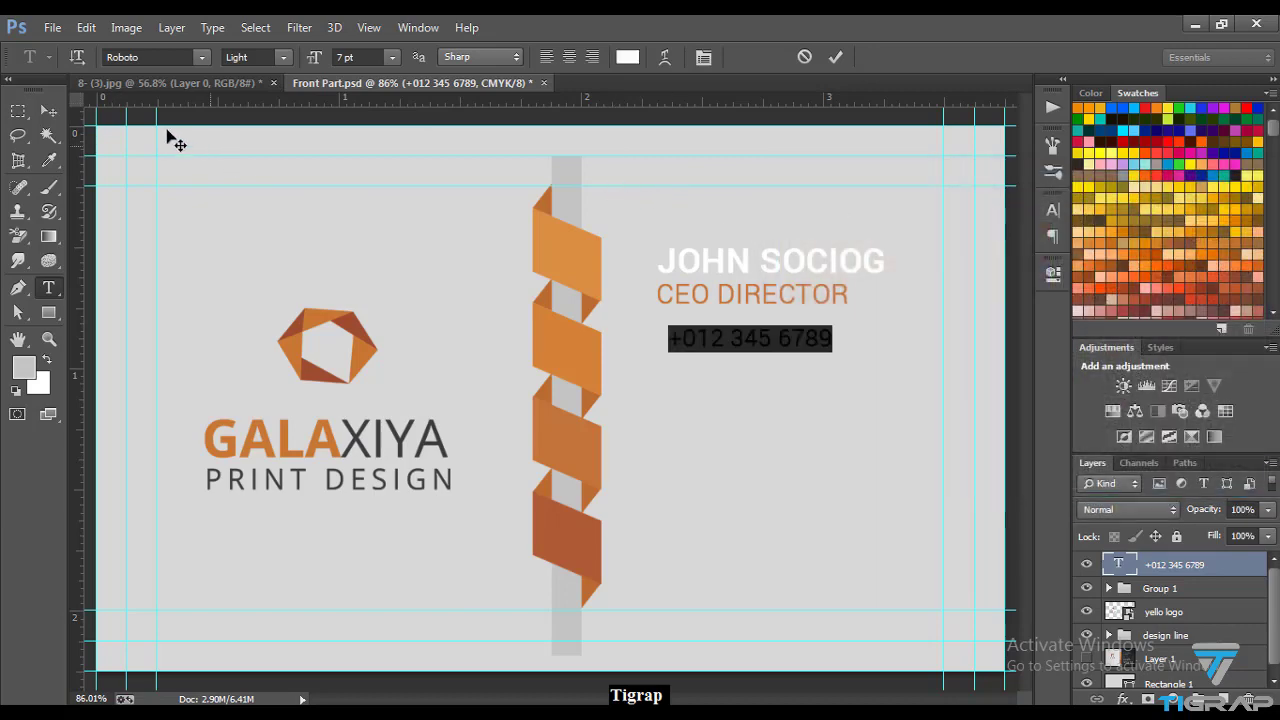
pyautogui.click(48, 110)
pyautogui.scroll(2, 681, 375)
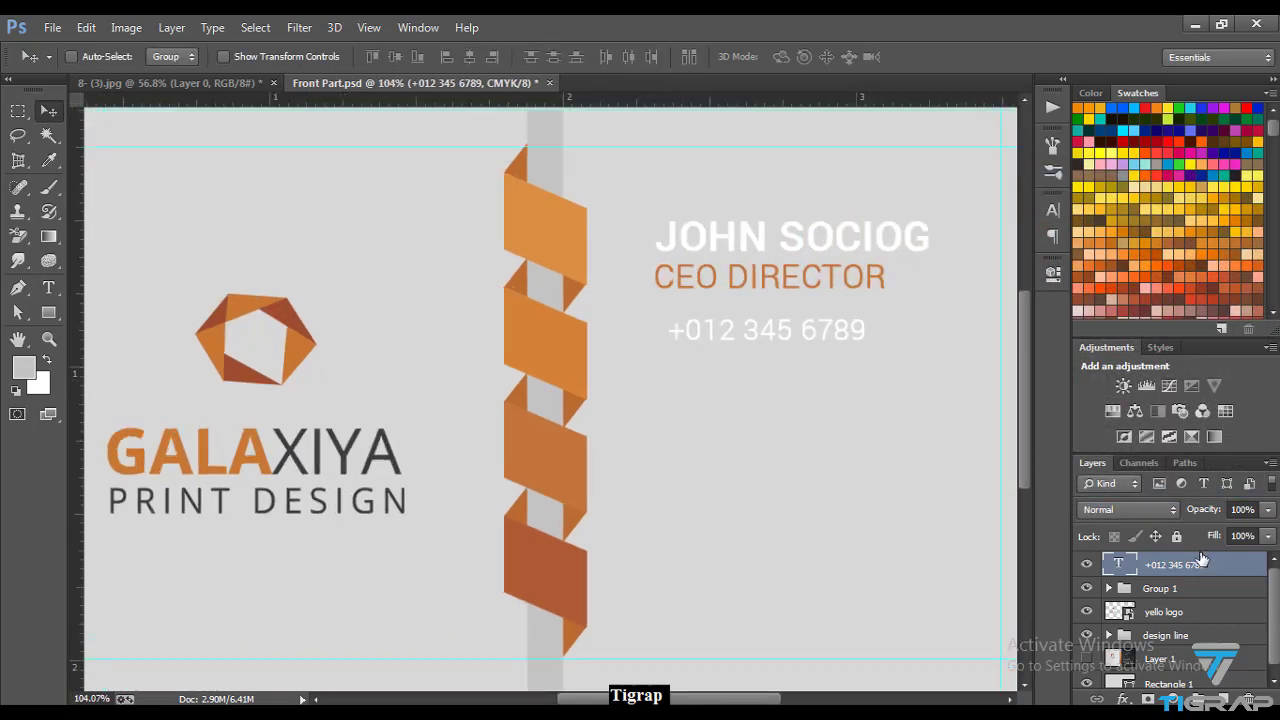
# Step: Left-align the phone number with the title and rename the name/title group to NAME
pyautogui.keyDown('shift'); pyautogui.click(1158, 592); pyautogui.keyUp('shift')
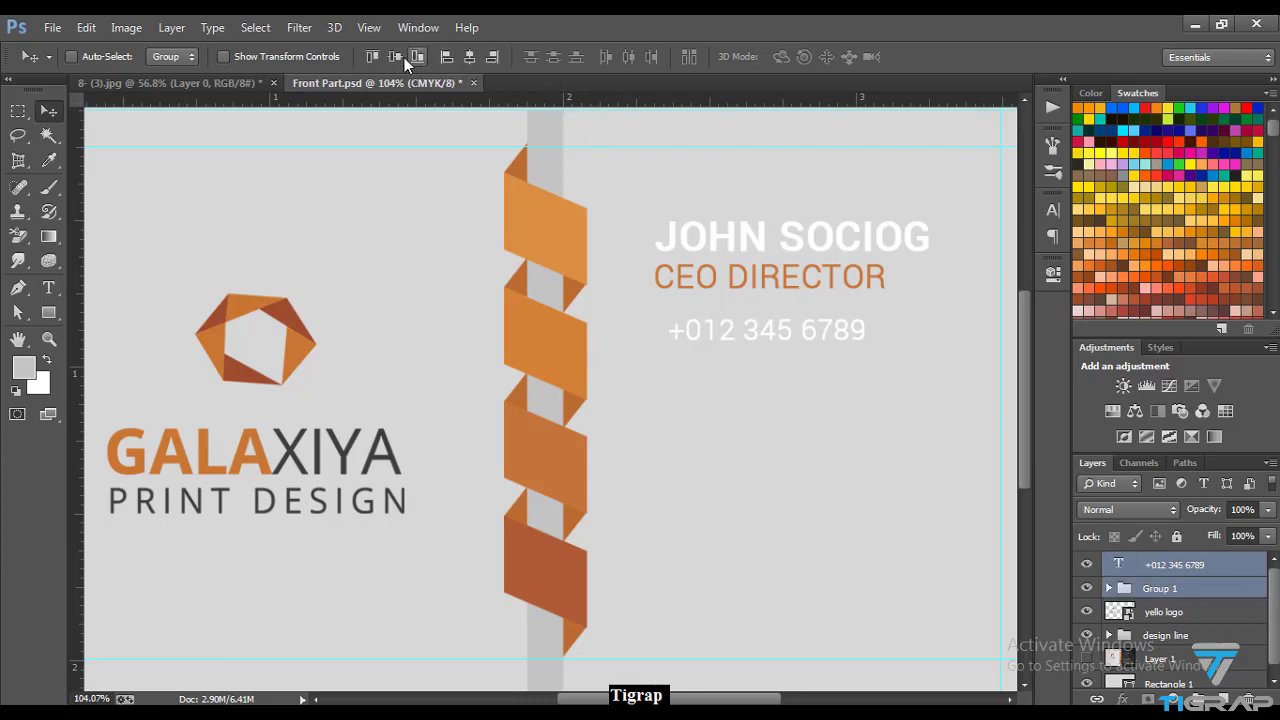
pyautogui.click(446, 57)
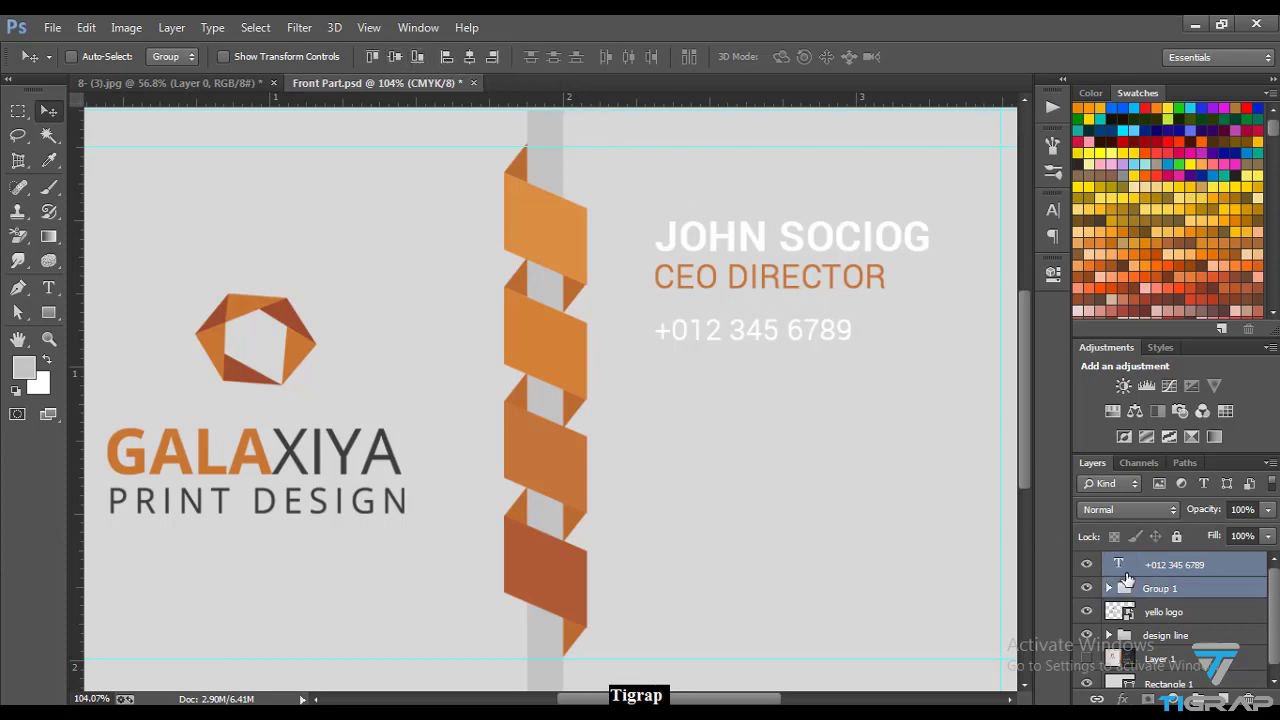
pyautogui.click(1160, 592)
pyautogui.doubleClick(1160, 590)
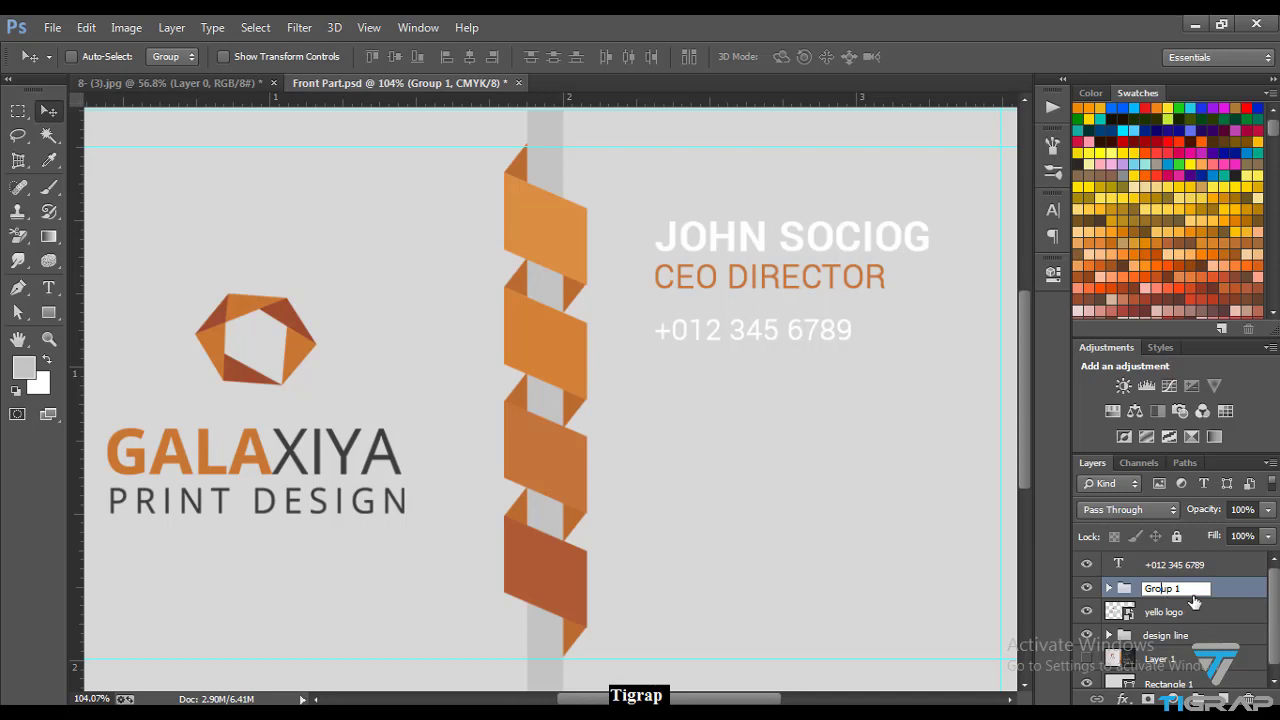
pyautogui.write('NAME')
pyautogui.press('Return')
# Step: Duplicate the phone line below the first and set both lines to Roboto Thin
pyautogui.click(1175, 566)
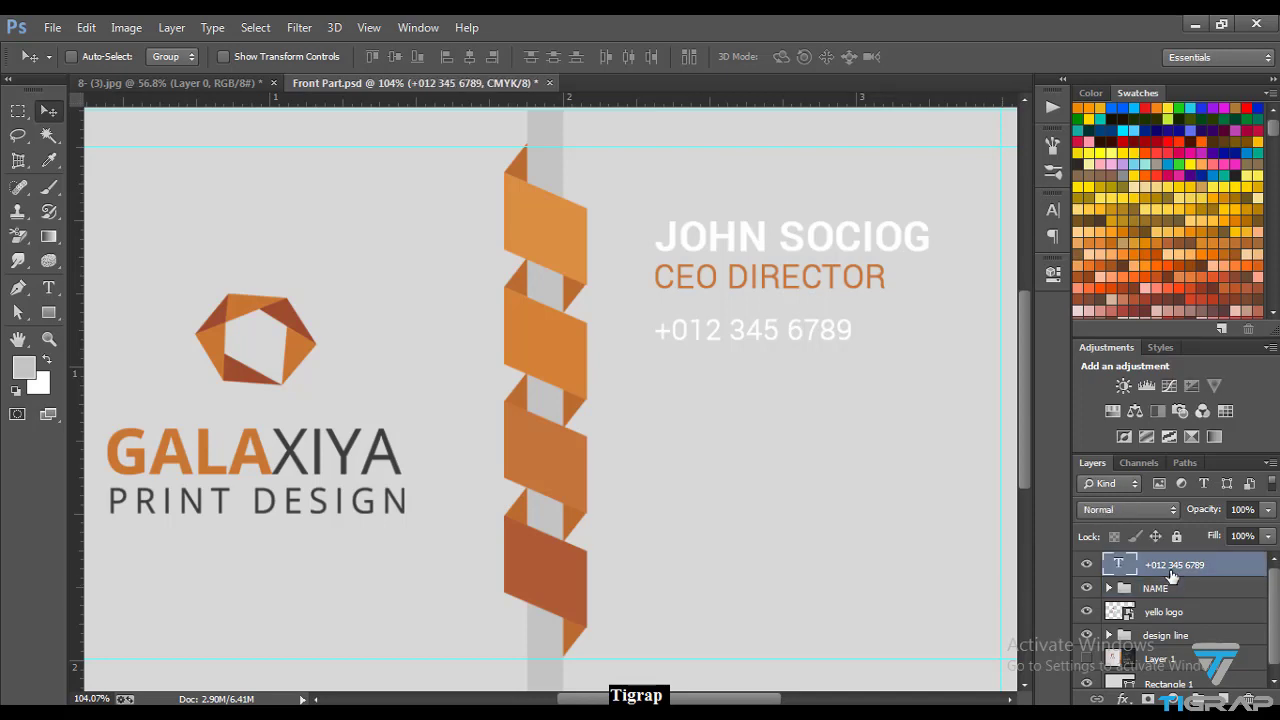
pyautogui.moveTo(781, 372); pyautogui.dragTo(771, 362)
pyautogui.keyDown('ctrl'); pyautogui.keyDown('shift'); pyautogui.click(818, 380); pyautogui.keyUp('shift'); pyautogui.keyUp('ctrl')
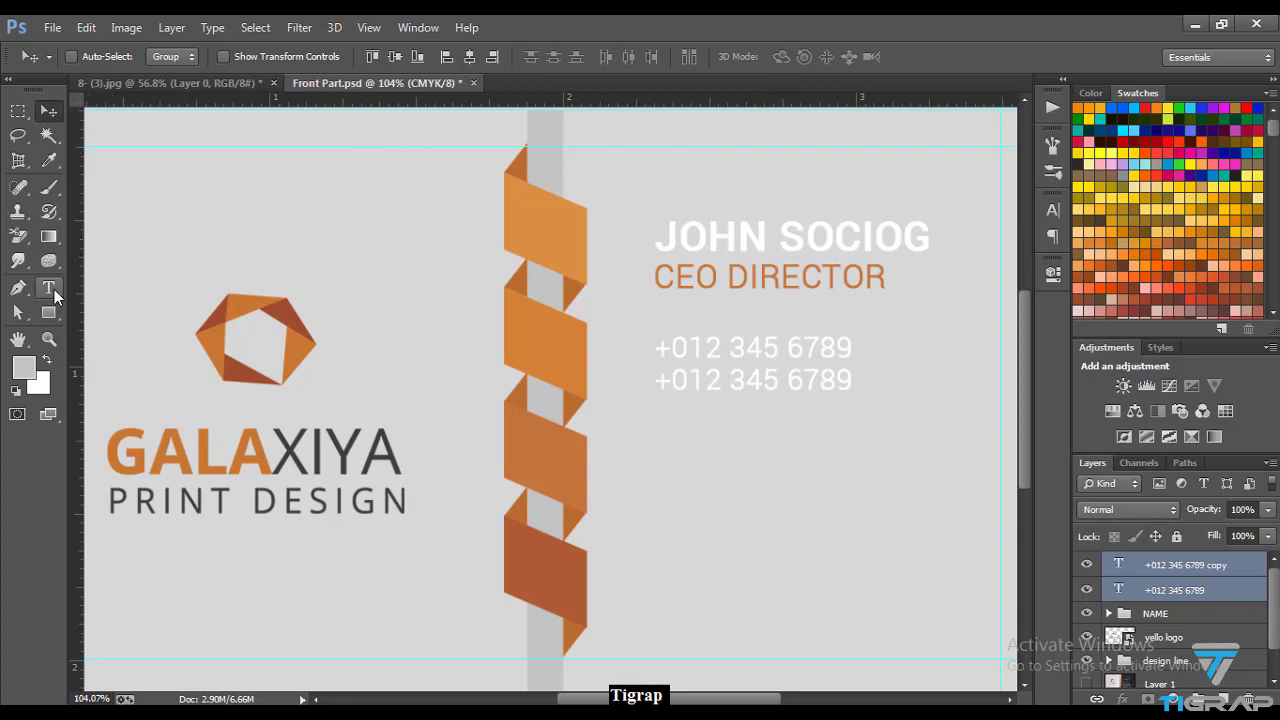
pyautogui.click(48, 288)
pyautogui.click(279, 58)
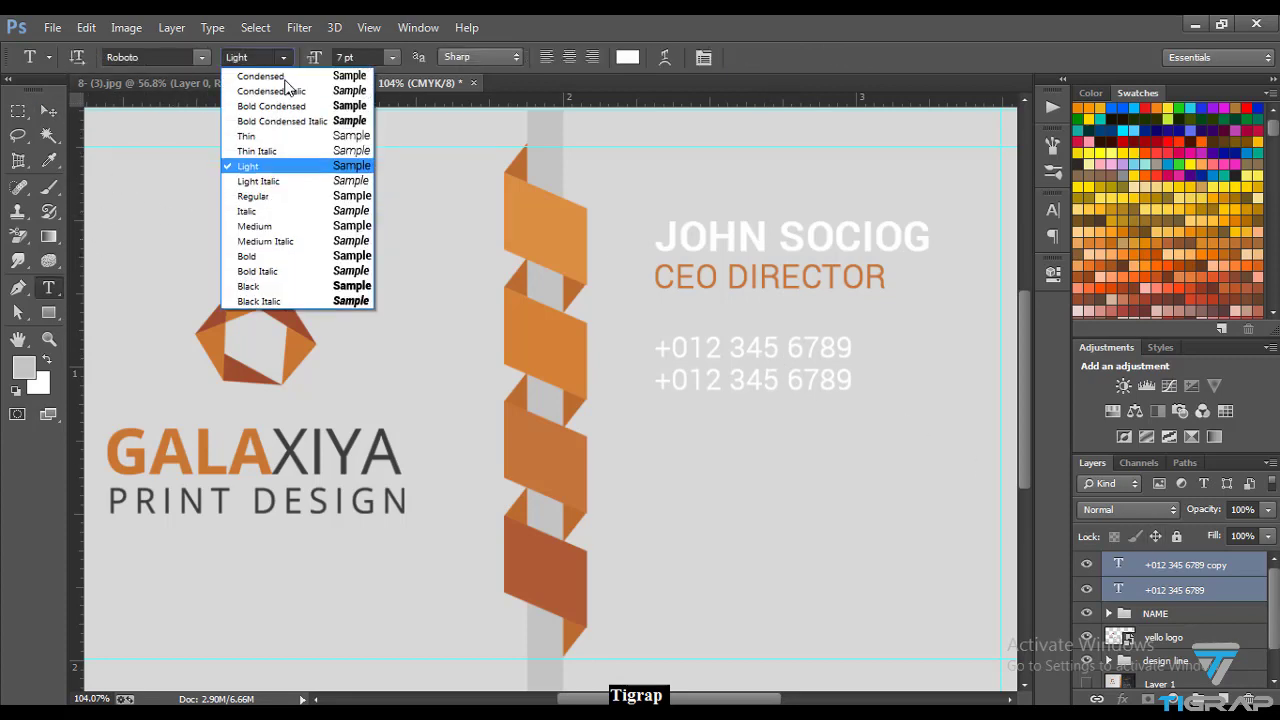
pyautogui.click(268, 136)
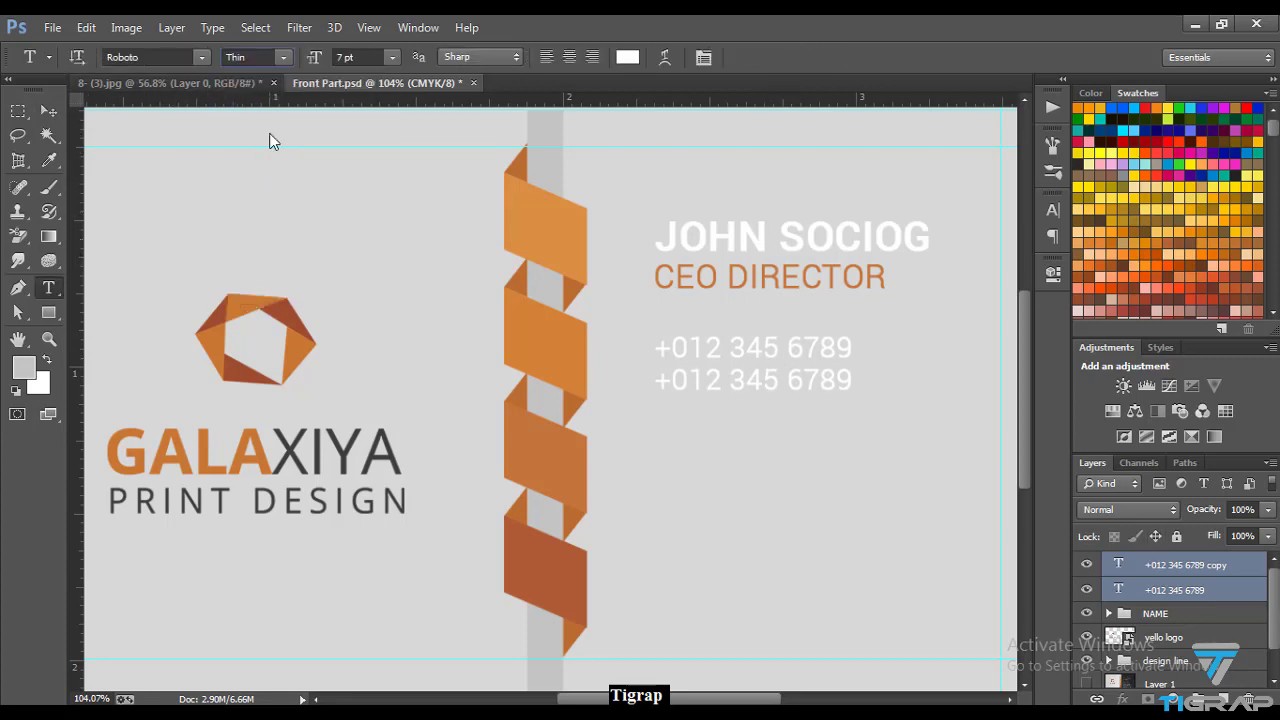
pyautogui.click(48, 110)
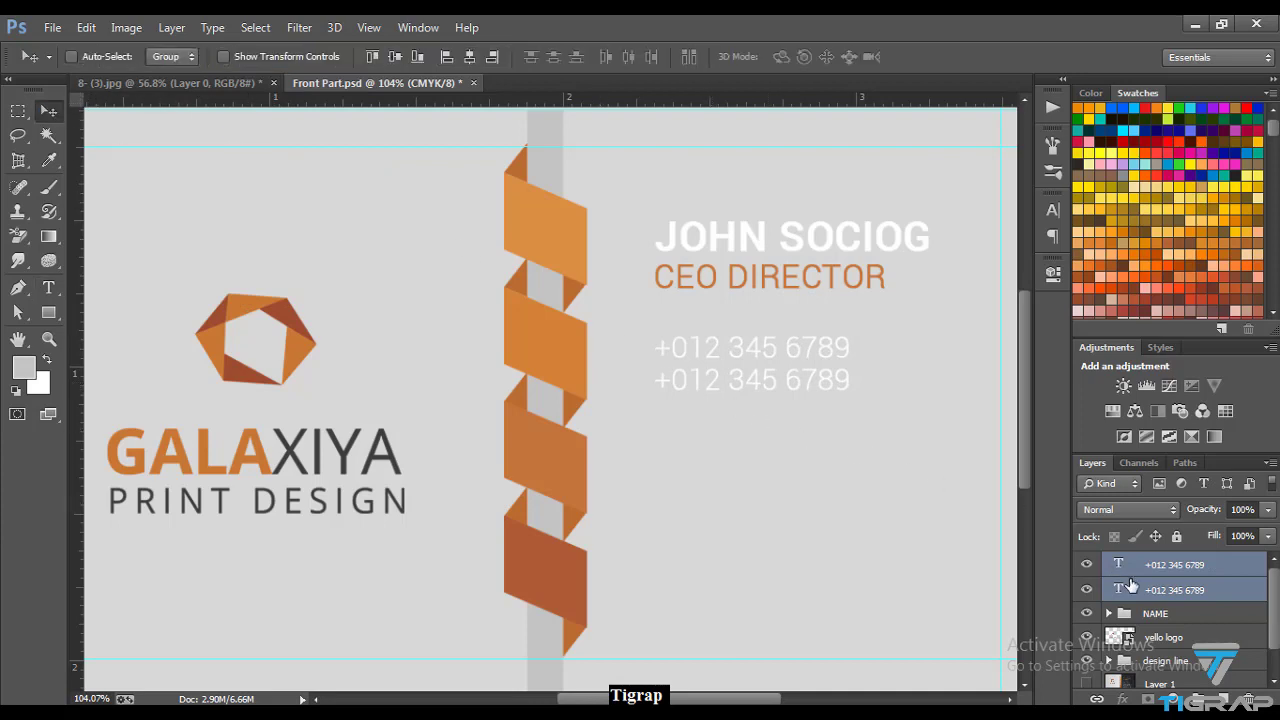
# Step: Group the two phone lines as PHONE and duplicate the group
pyautogui.hotkey('ctrl', 'g')
pyautogui.doubleClick(1157, 564)
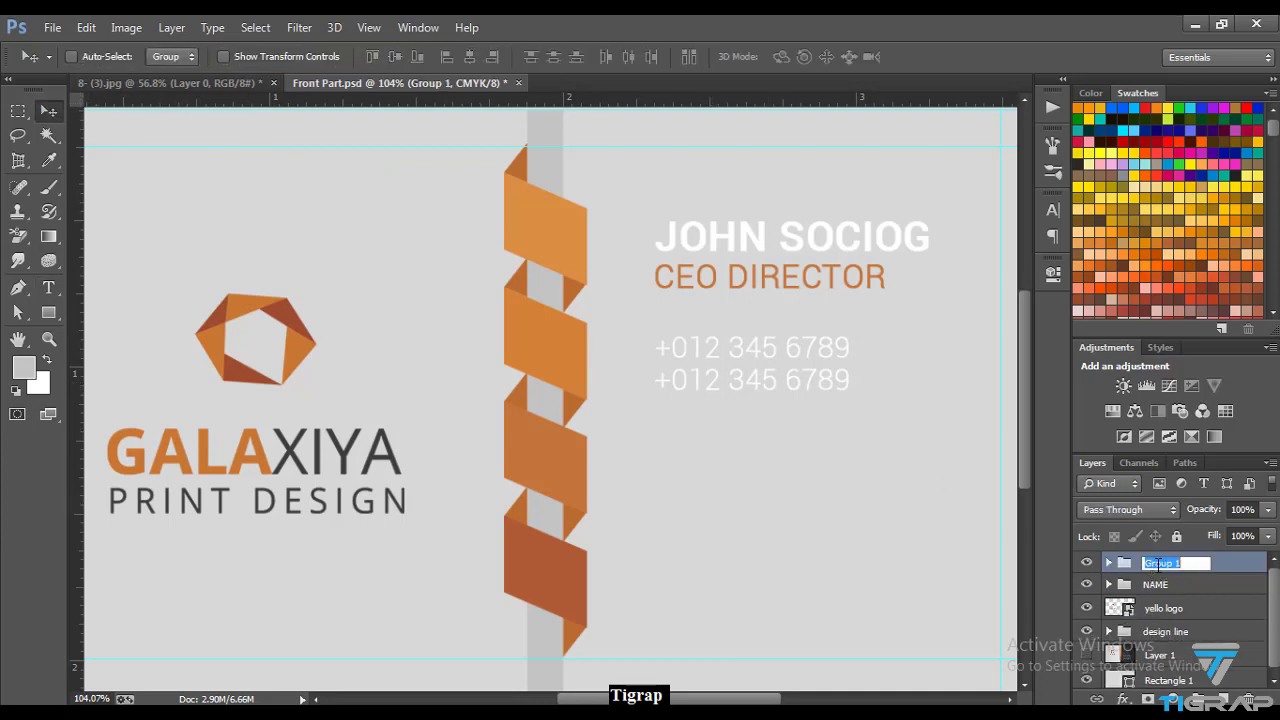
pyautogui.write('PHO')
pyautogui.write('NE')
pyautogui.press('Return')
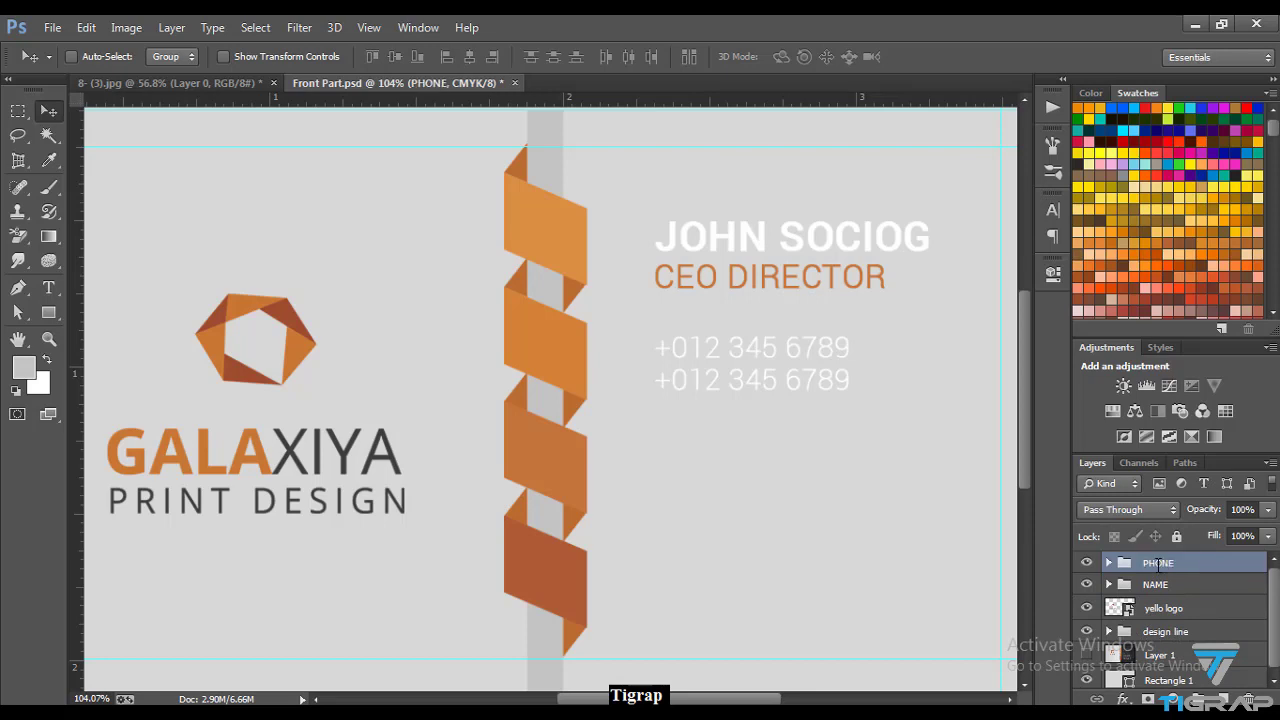
pyautogui.hotkey('ctrl', 'j')
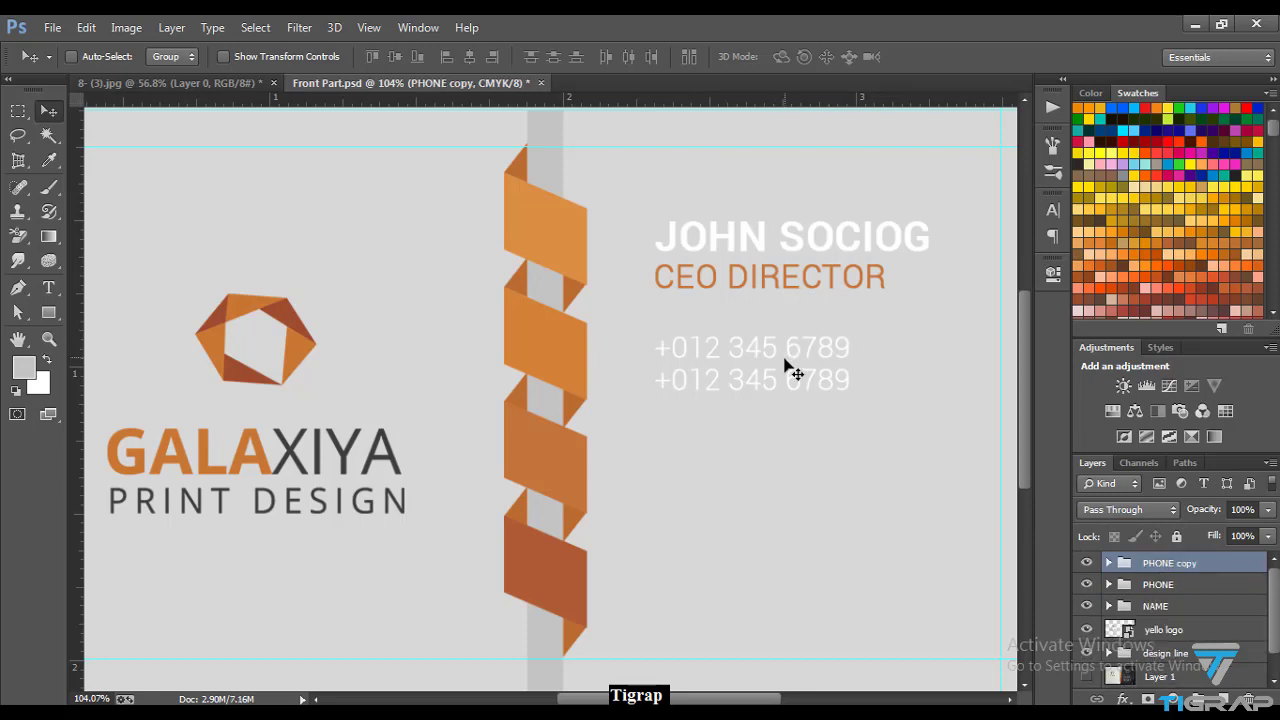
# Step: Move the copied PHONE group lower on the card and compare with the reference image
pyautogui.moveTo(790, 372); pyautogui.dragTo(794, 451)
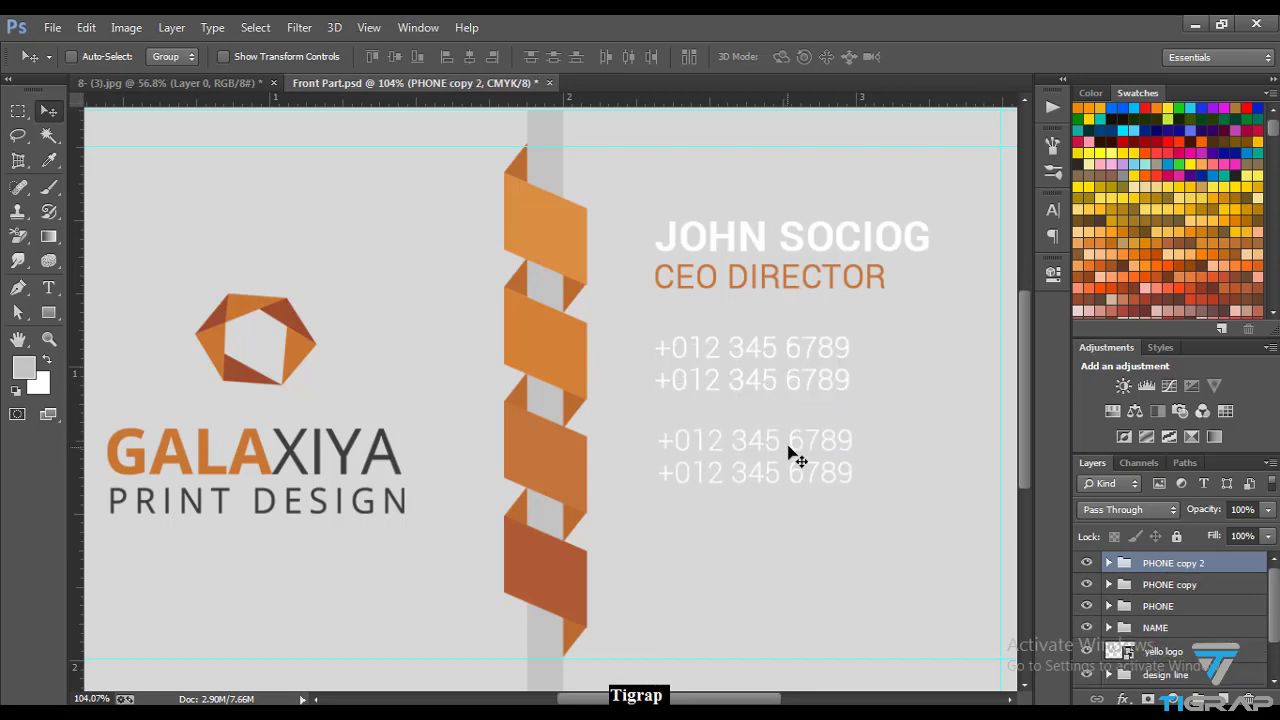
pyautogui.hotkey('ctrl', 'z')
pyautogui.moveTo(770, 397); pyautogui.dragTo(757, 491)
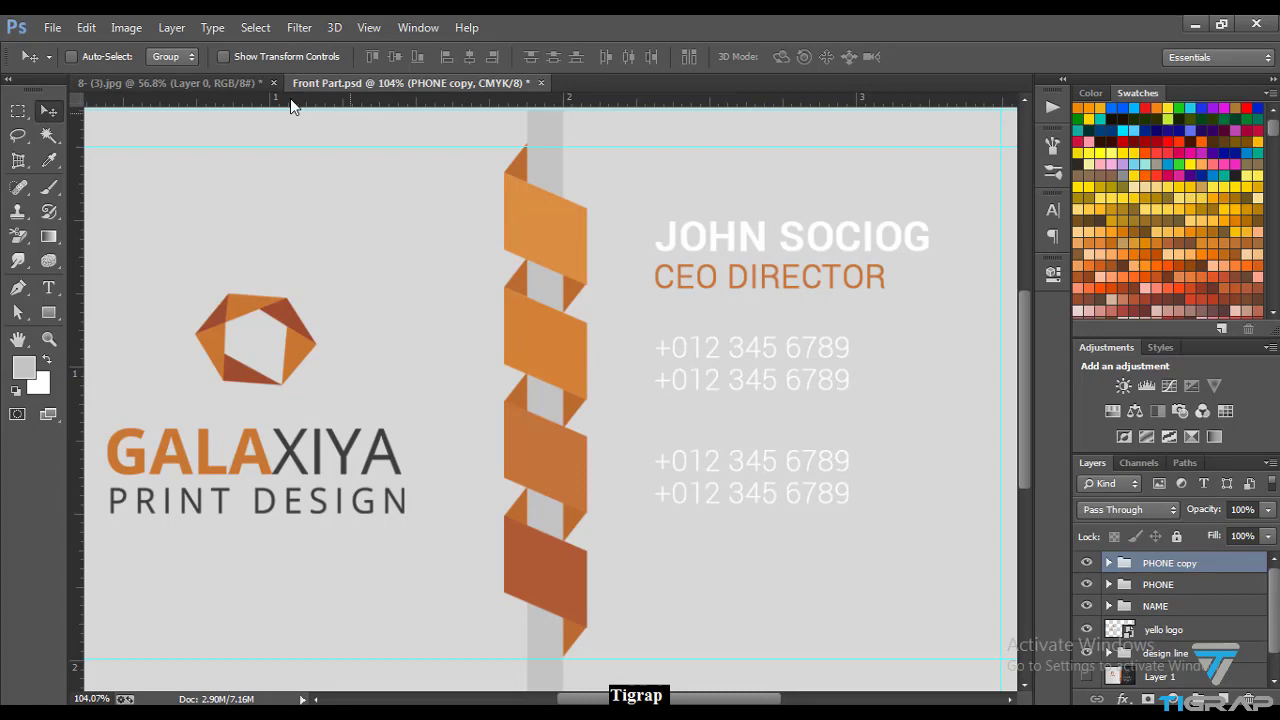
pyautogui.click(221, 88)
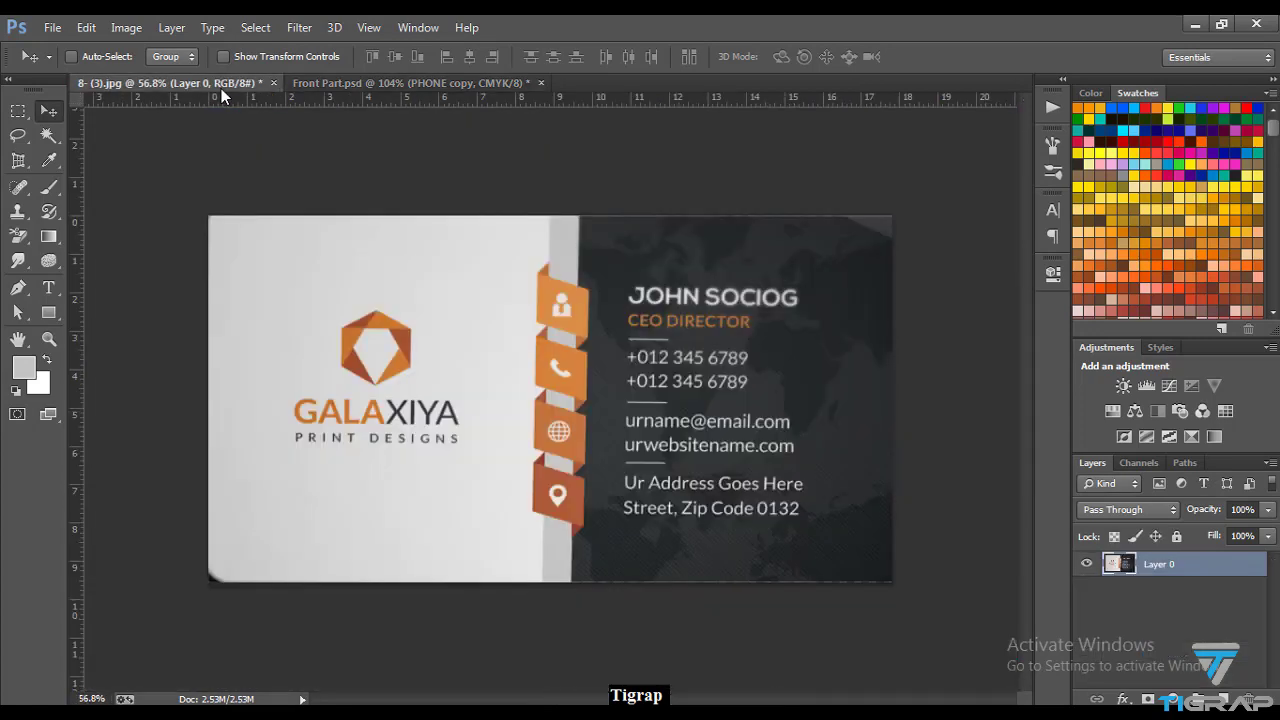
pyautogui.click(364, 84)
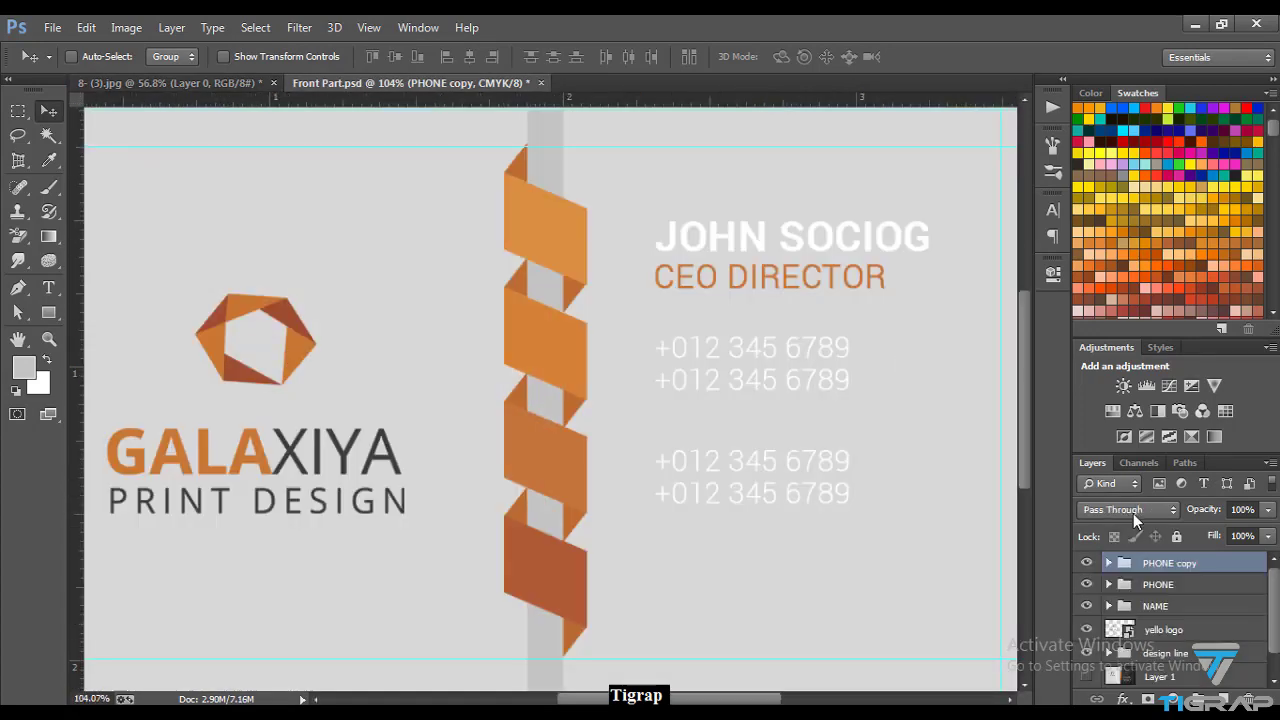
# Step: Retype the first phone line in the PHONE copy group as a placeholder e-mail address
pyautogui.click(1109, 564)
pyautogui.click(1150, 590)
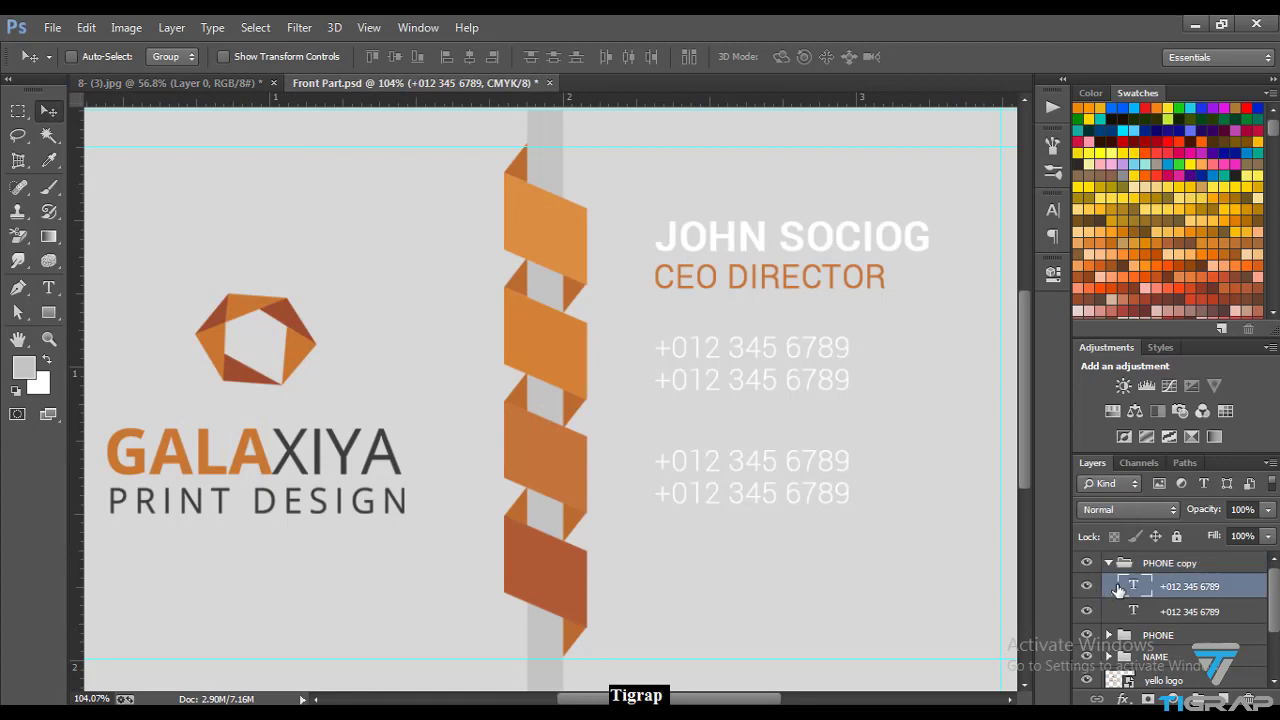
pyautogui.hotkey('alt', '[')
pyautogui.click(1130, 588)
pyautogui.press('t')
pyautogui.doubleClick(1132, 588)
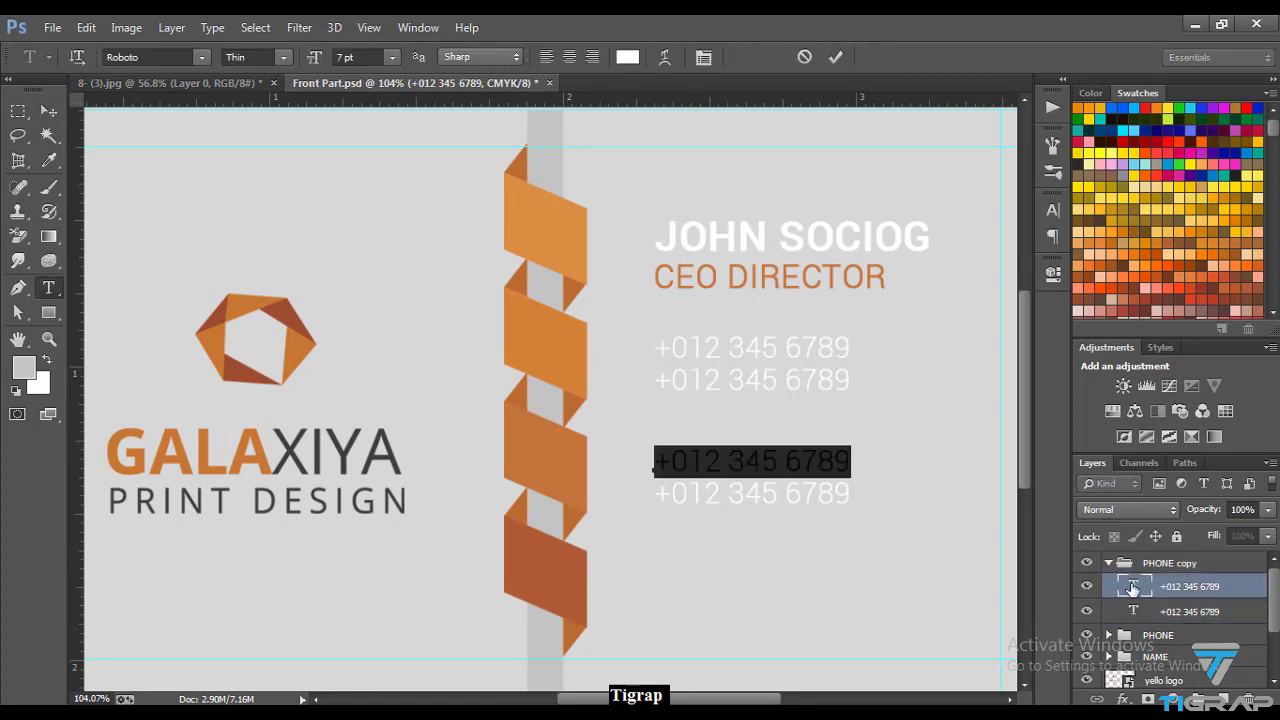
pyautogui.write('UR')
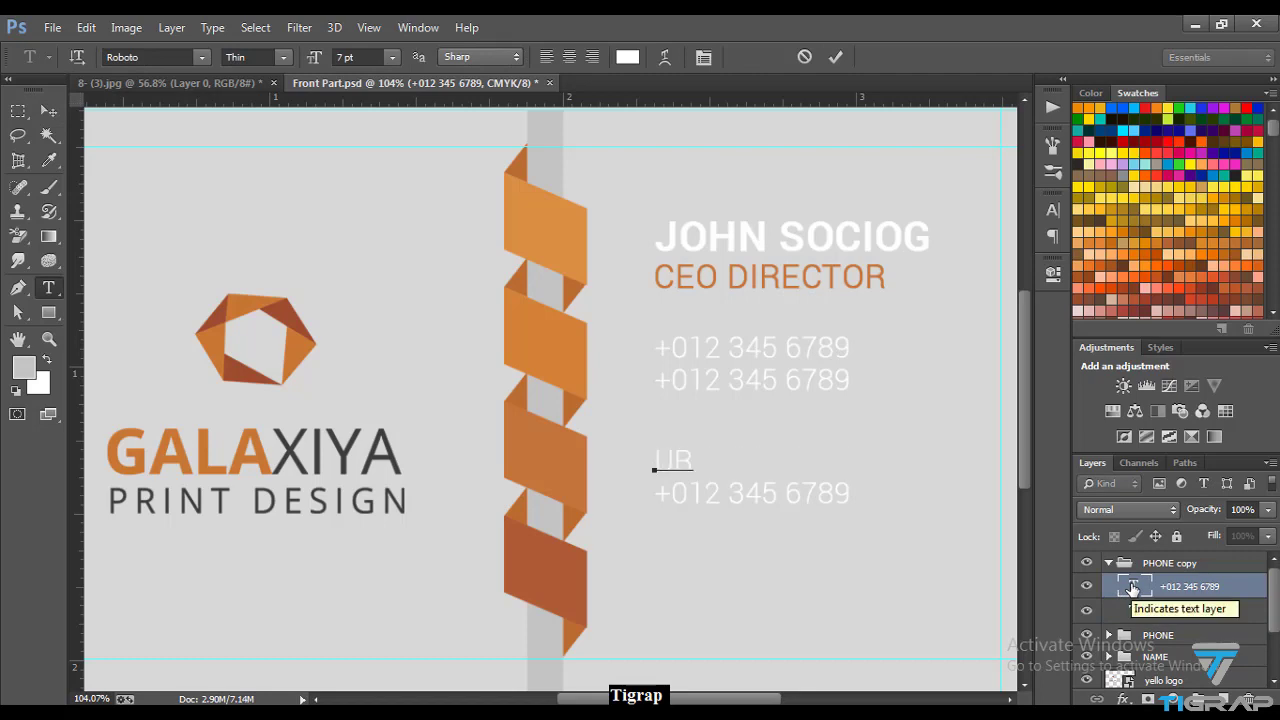
pyautogui.press('BackSpace')
pyautogui.press('BackSpace')
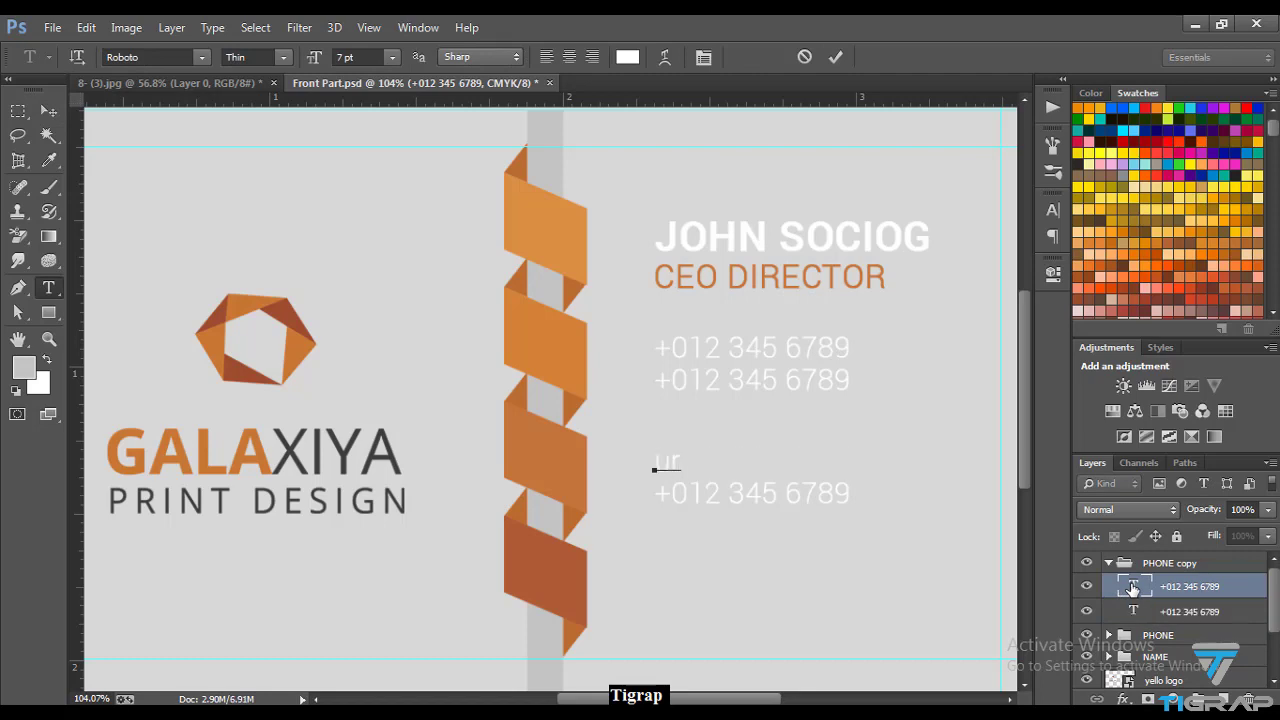
pyautogui.write('mail')
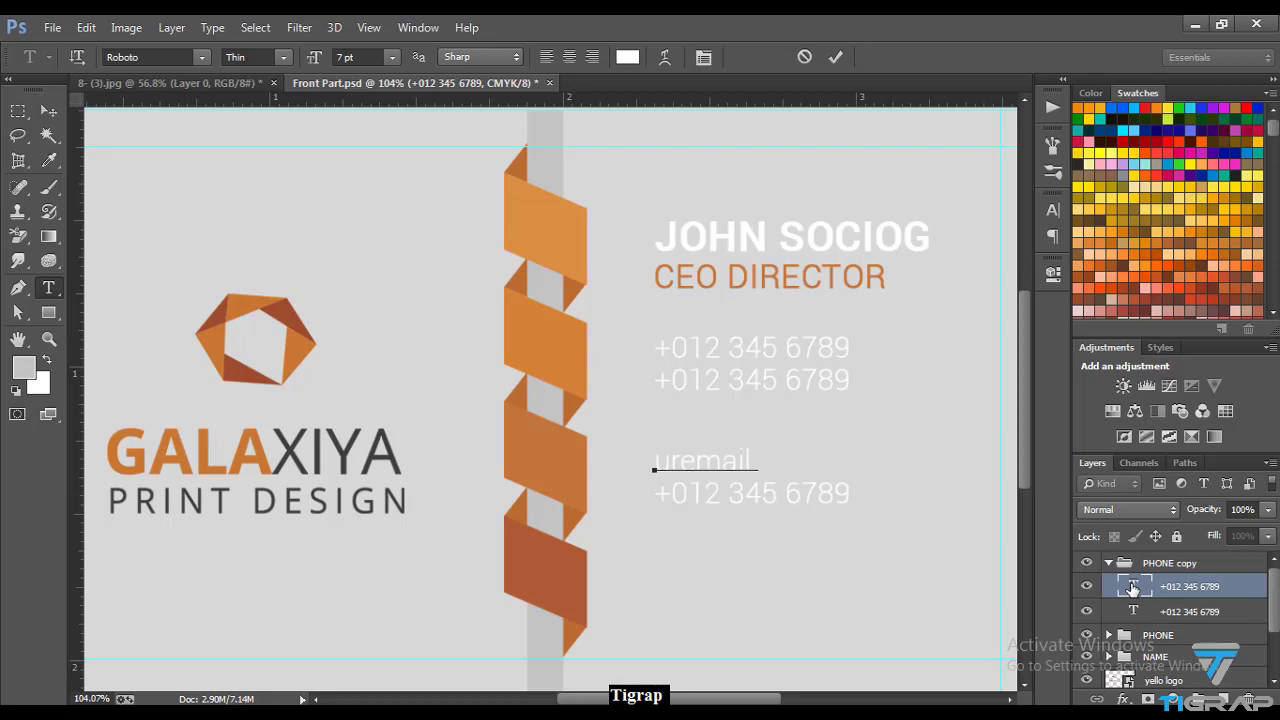
pyautogui.write('@g')
pyautogui.write('mail.com')
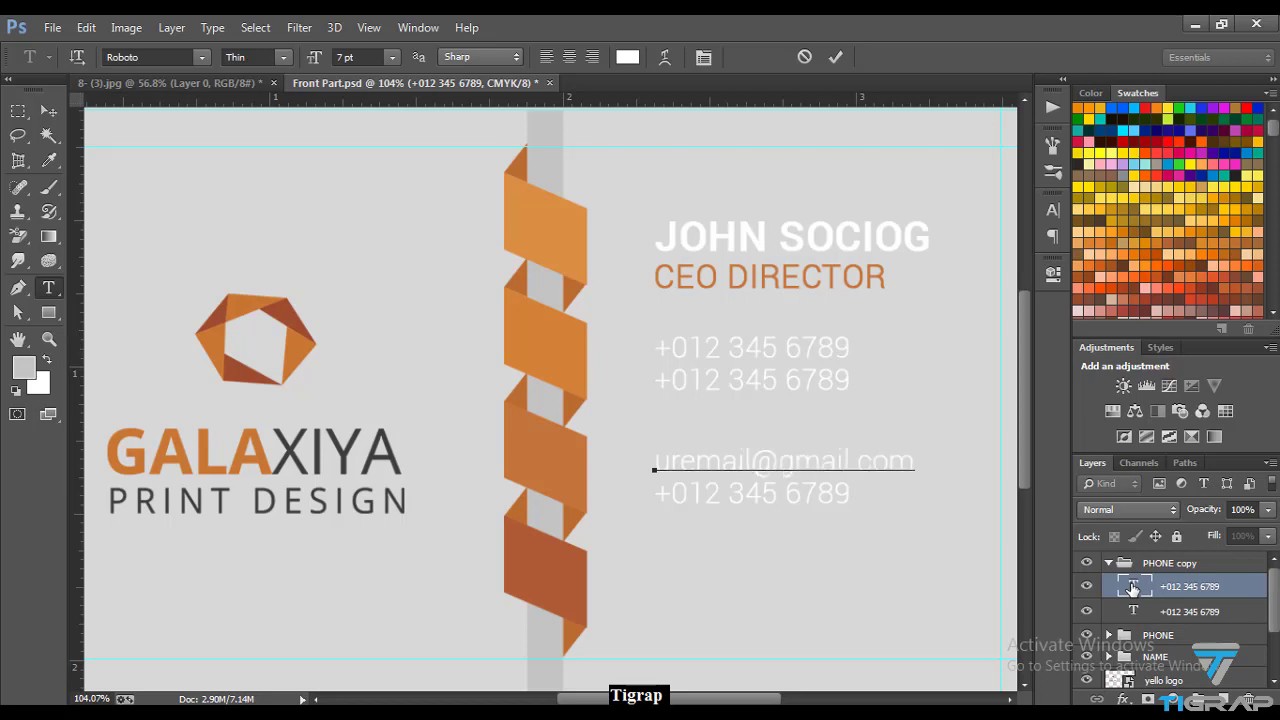
pyautogui.click(52, 119)
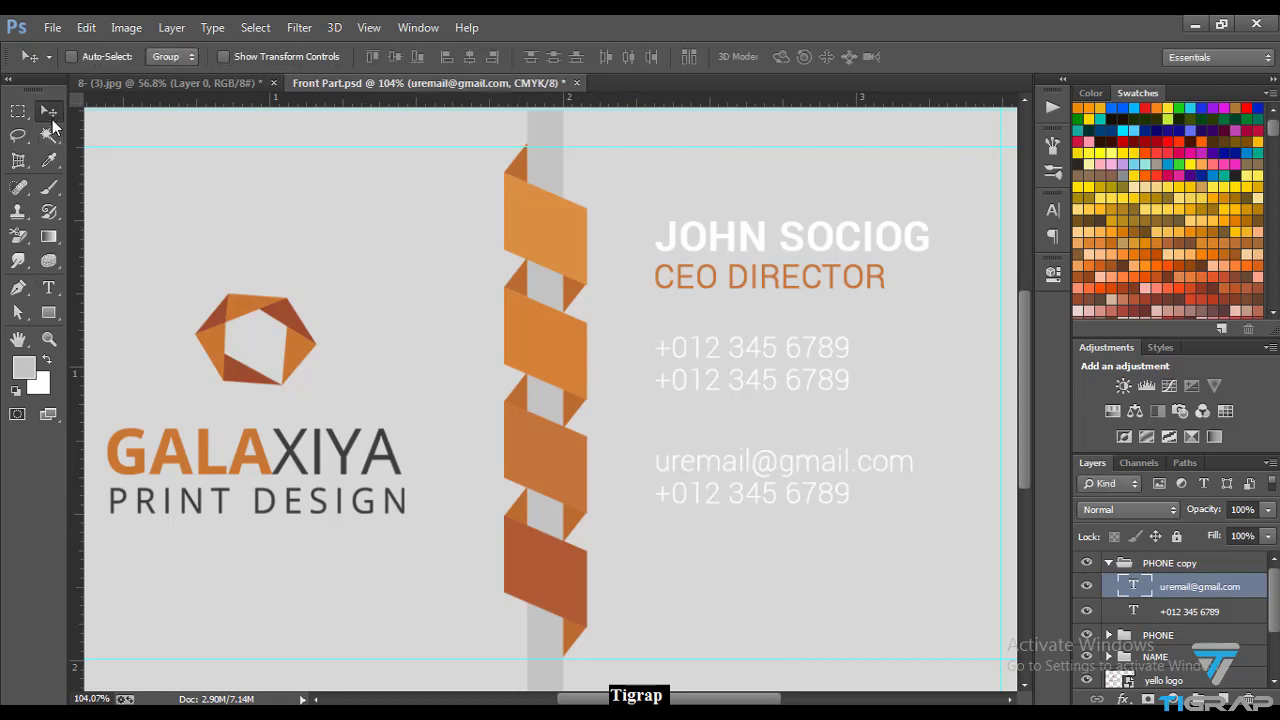
# Step: Retype the second phone line as a placeholder website line
pyautogui.click(1135, 612)
pyautogui.doubleClick(1135, 612)
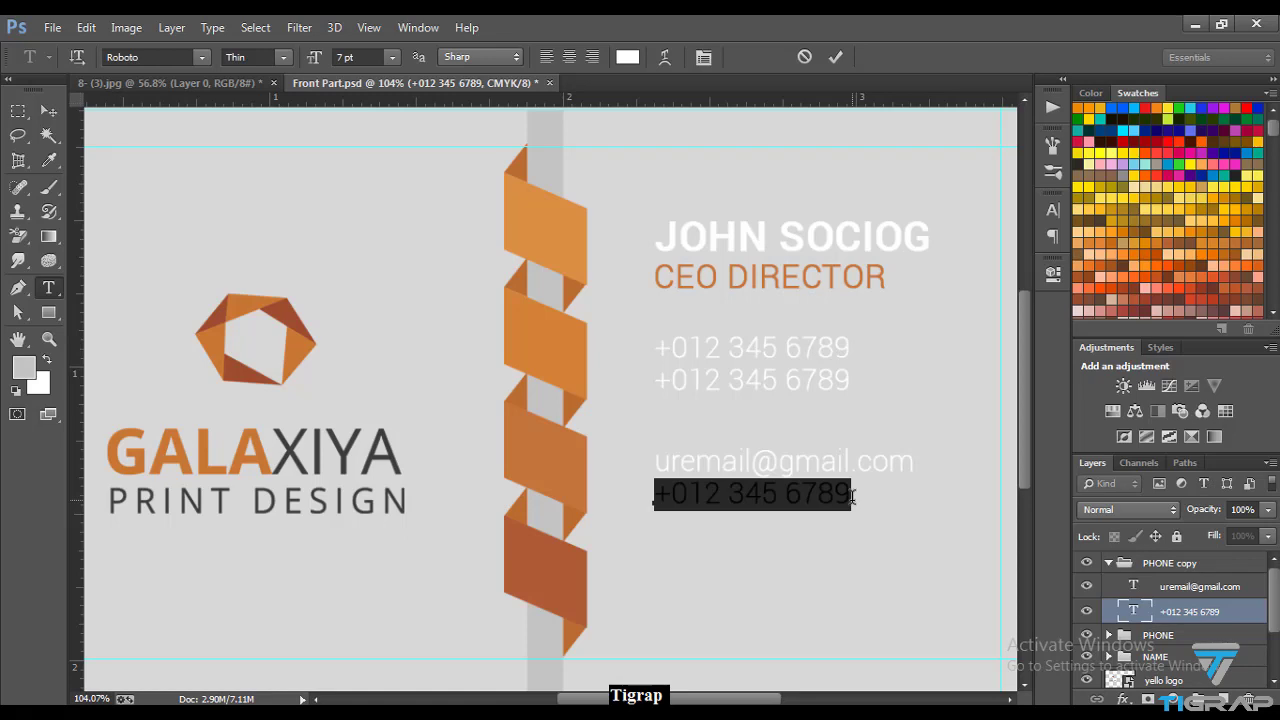
pyautogui.write('you')
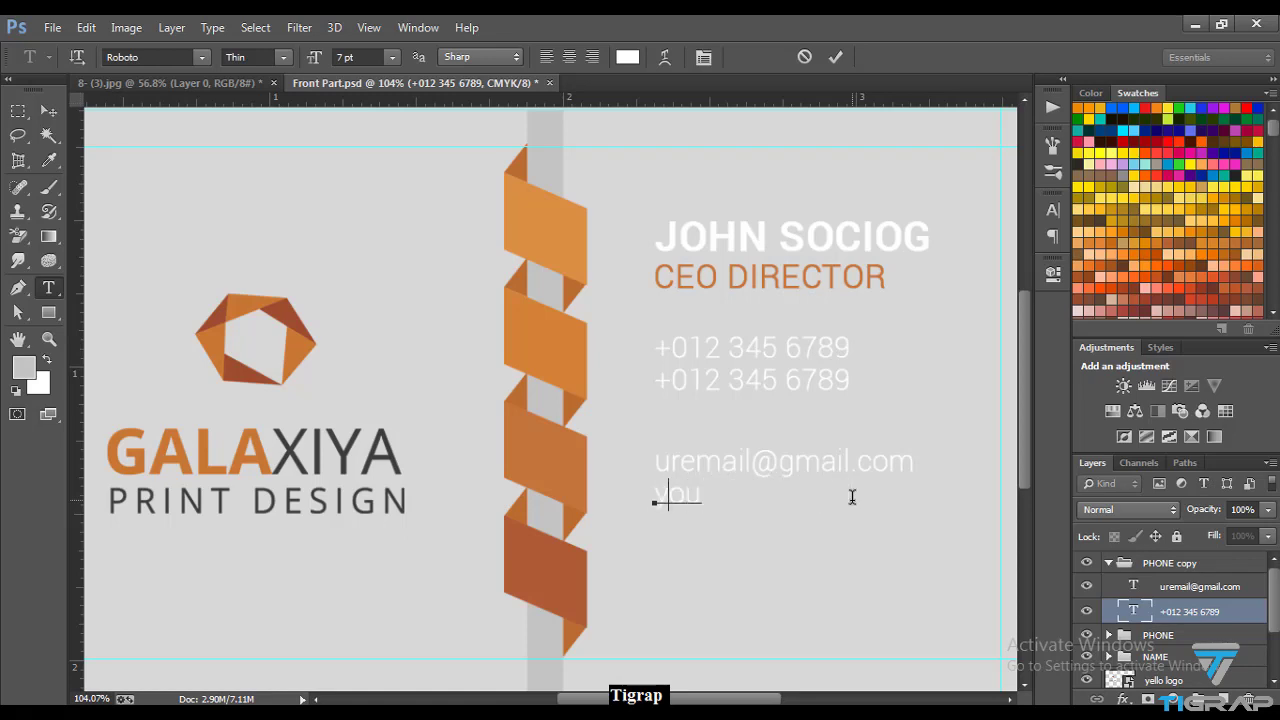
pyautogui.press('BackSpace')
pyautogui.press('BackSpace')
pyautogui.press('BackSpace')
pyautogui.write('websit')
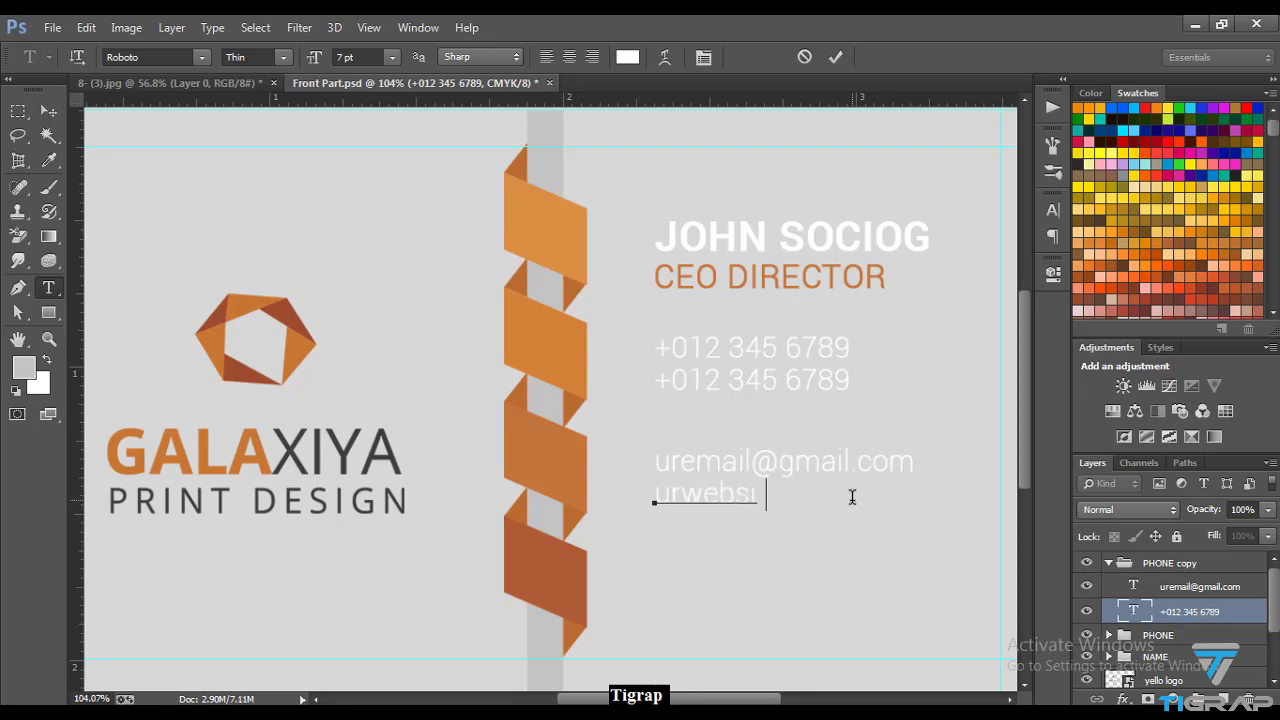
pyautogui.write('e@')
pyautogui.write('gmail')
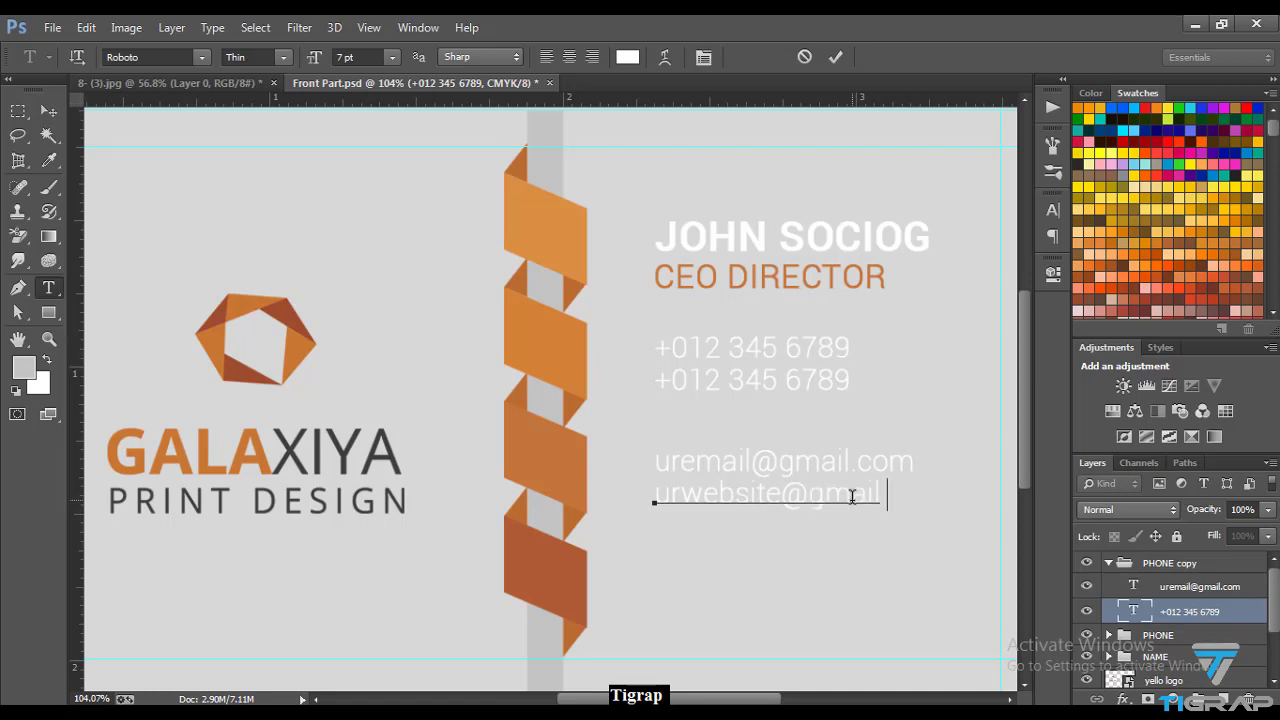
pyautogui.write('.com')
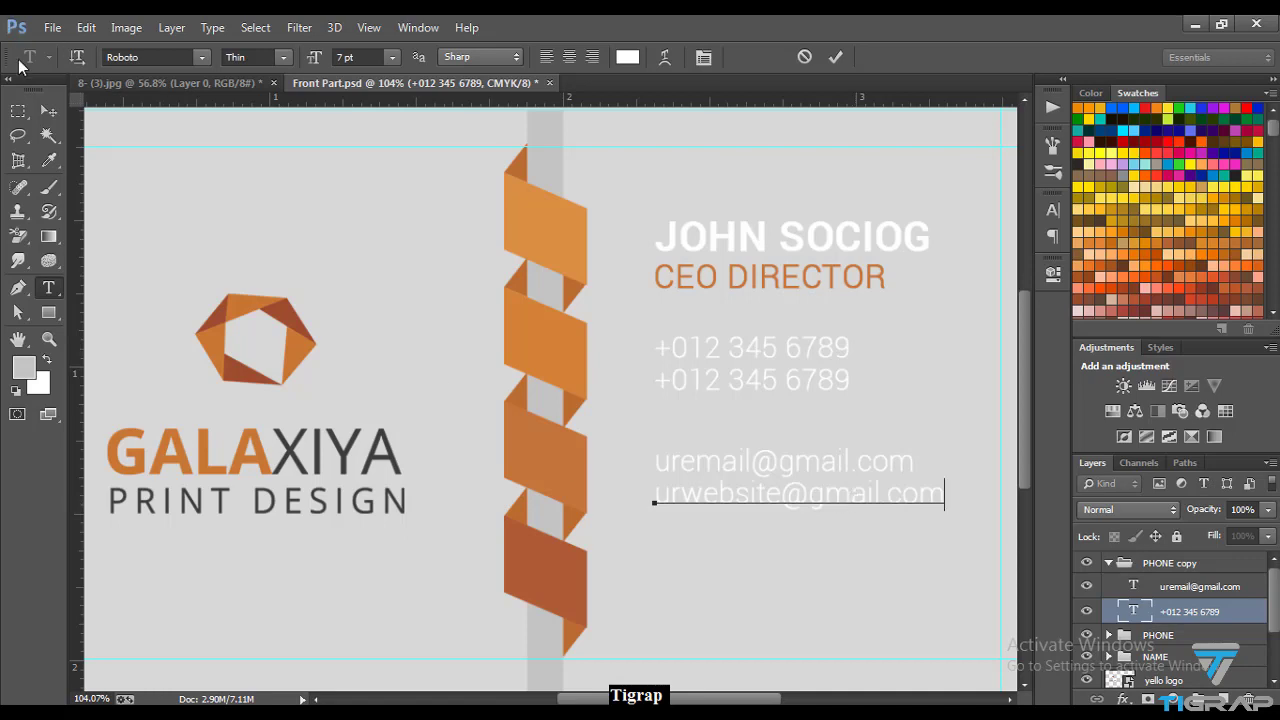
pyautogui.click(48, 111)
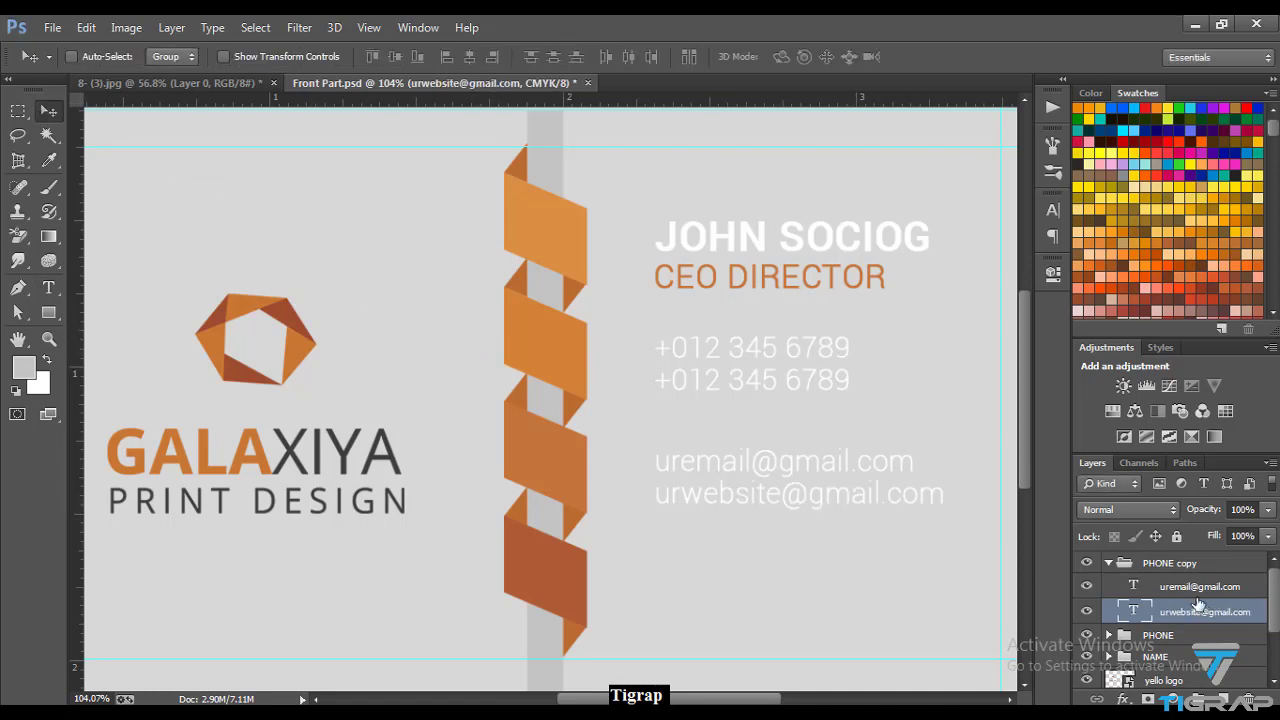
# Step: Save the document and duplicate the PHONE copy group lower on the card
pyautogui.click(1108, 563)
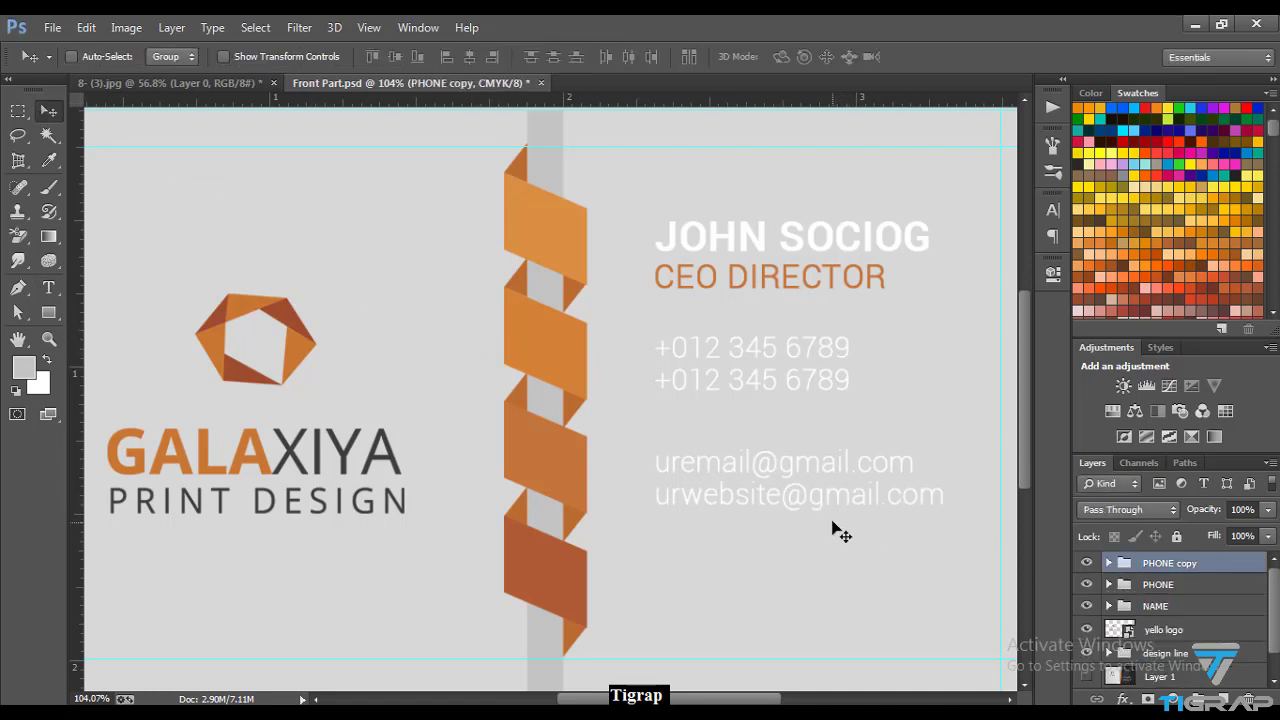
pyautogui.hotkey('ctrl', 's')
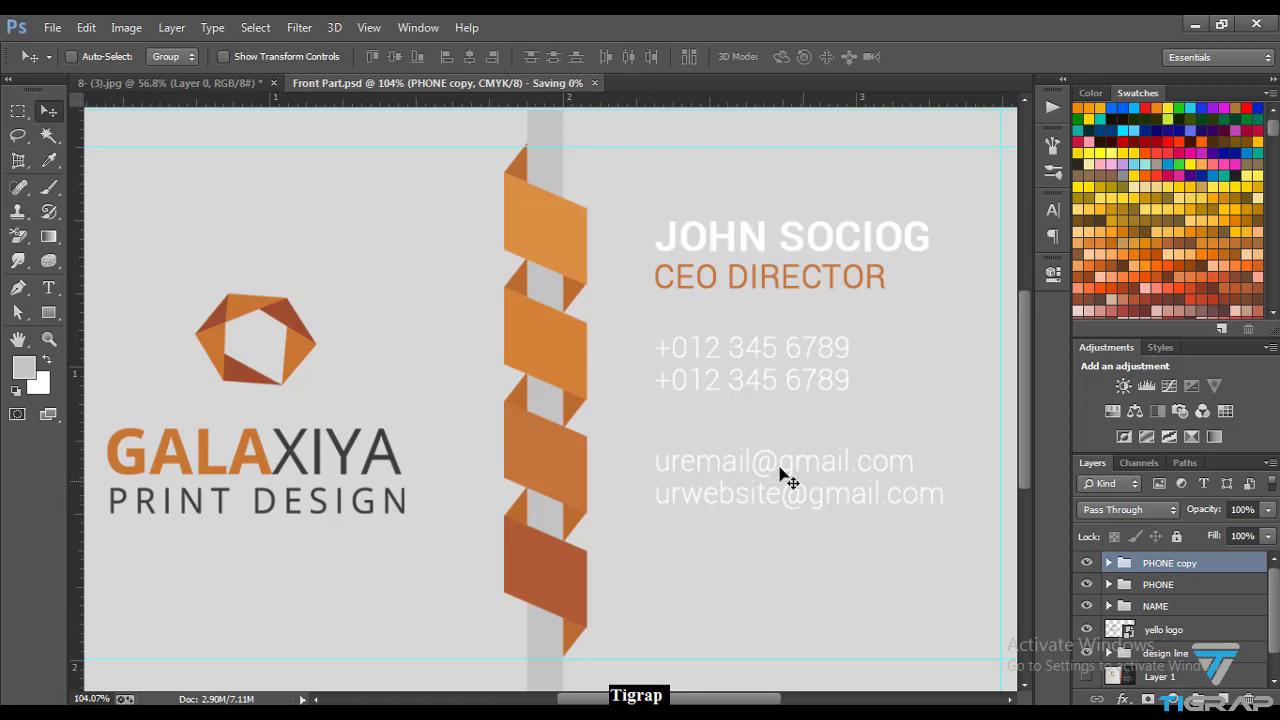
pyautogui.scroll(-1, 766, 474)
pyautogui.scroll(2, 766, 478)
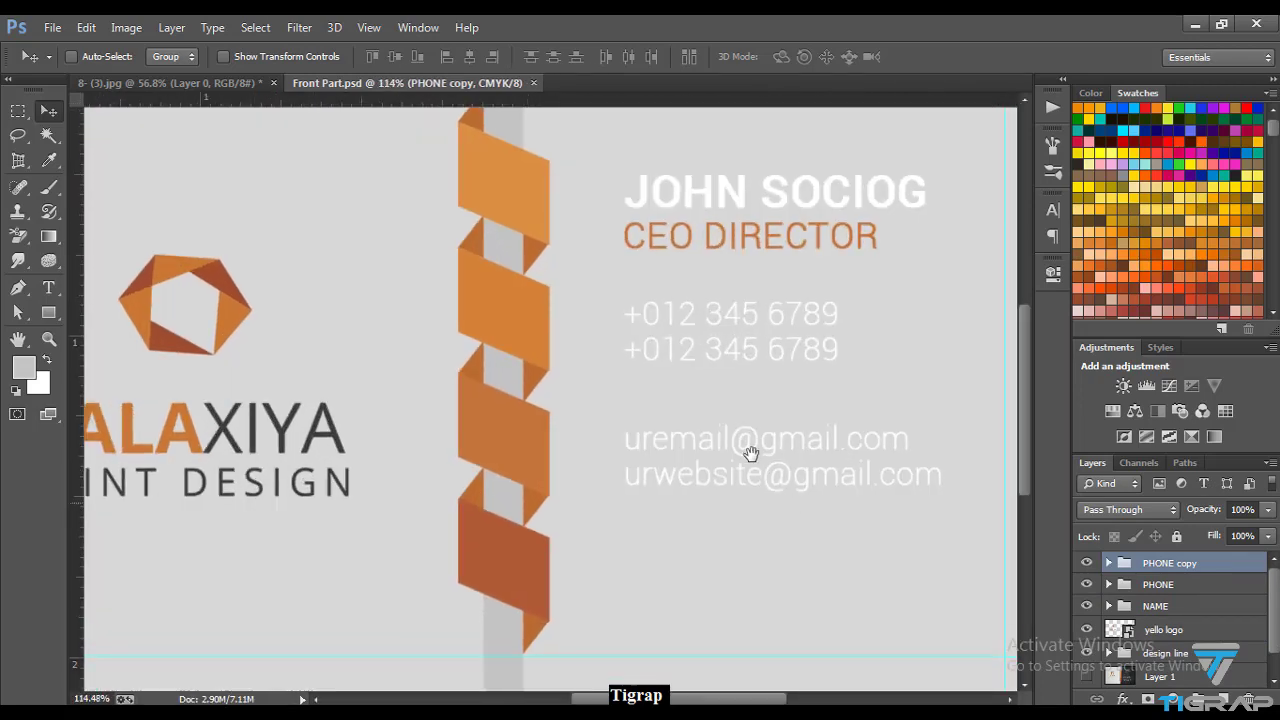
pyautogui.moveTo(750, 453)
pyautogui.mouseDown()
pyautogui.moveTo(729, 434)
pyautogui.moveTo(707, 530)
pyautogui.mouseUp()
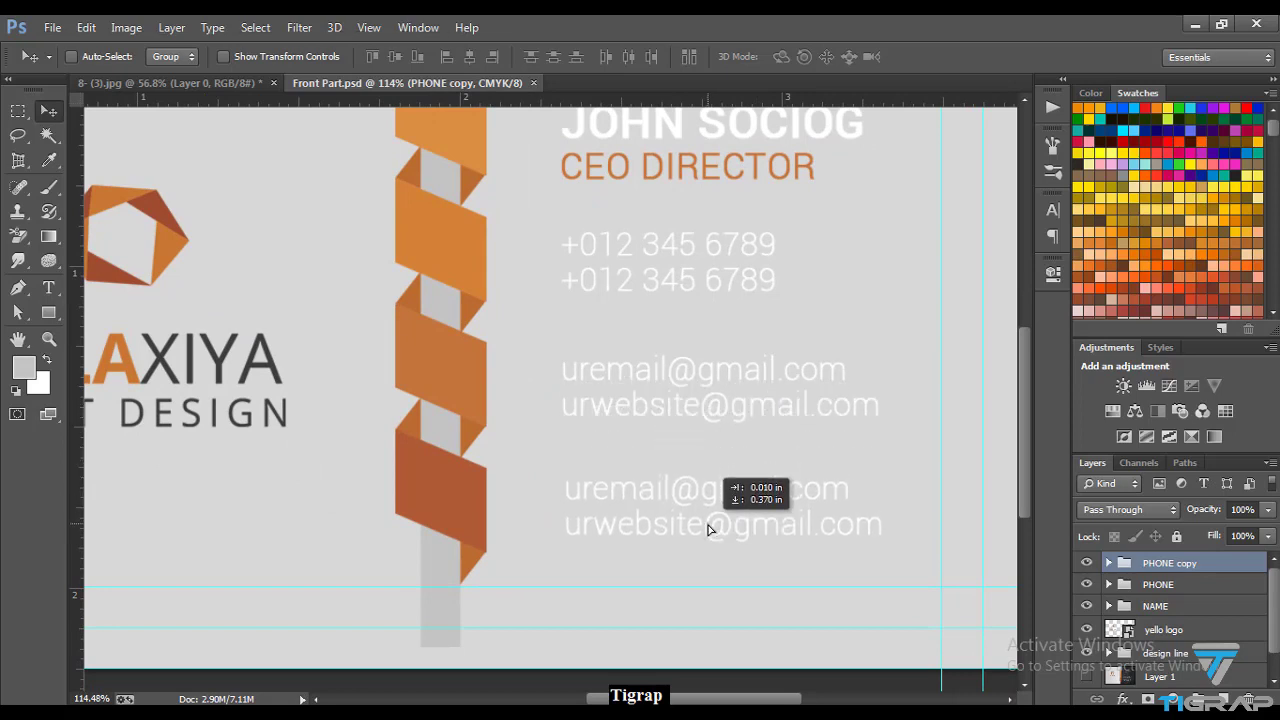
# Step: Rename the two contact groups 'web' and 'location'
pyautogui.doubleClick(1160, 585)
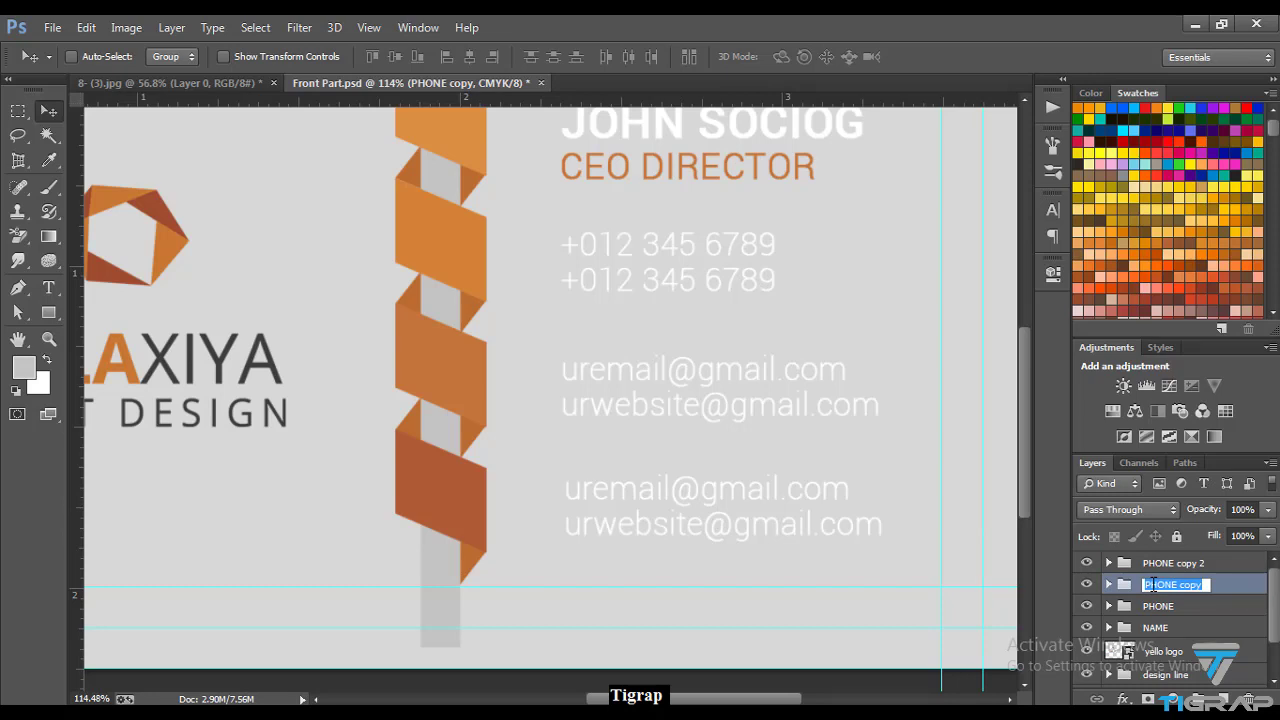
pyautogui.write('web')
pyautogui.press('Return')
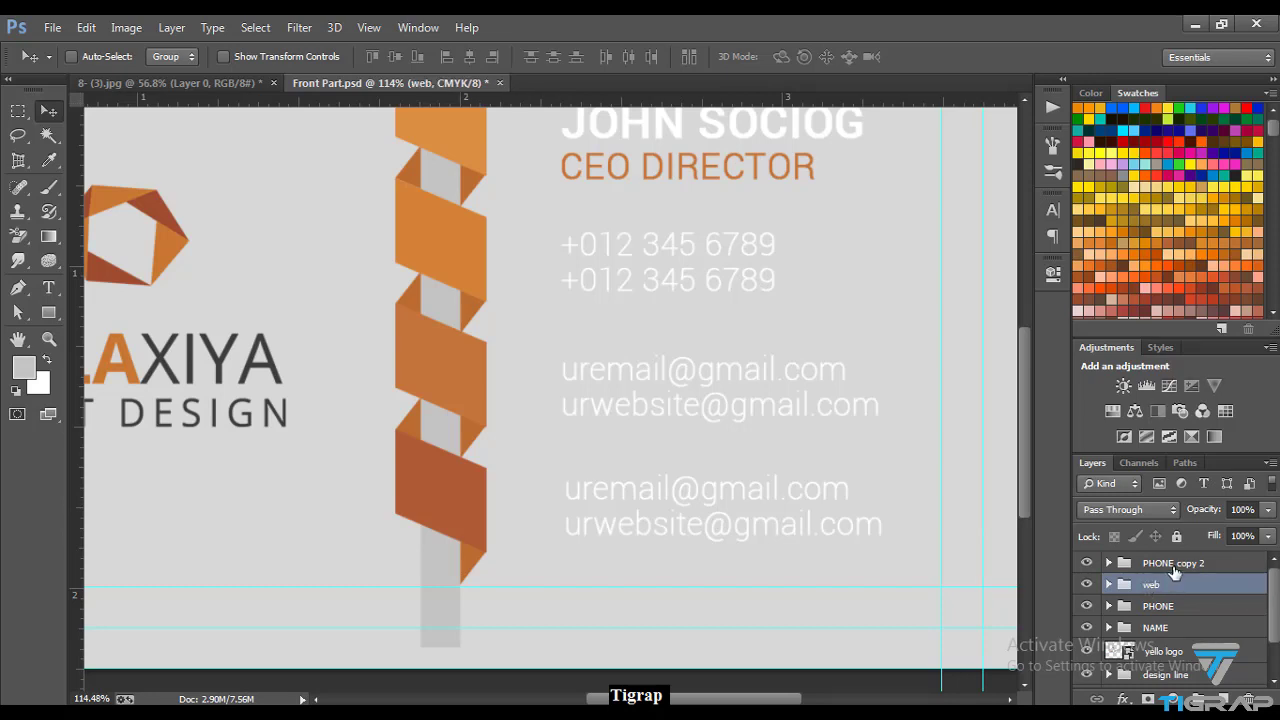
pyautogui.doubleClick(1174, 566)
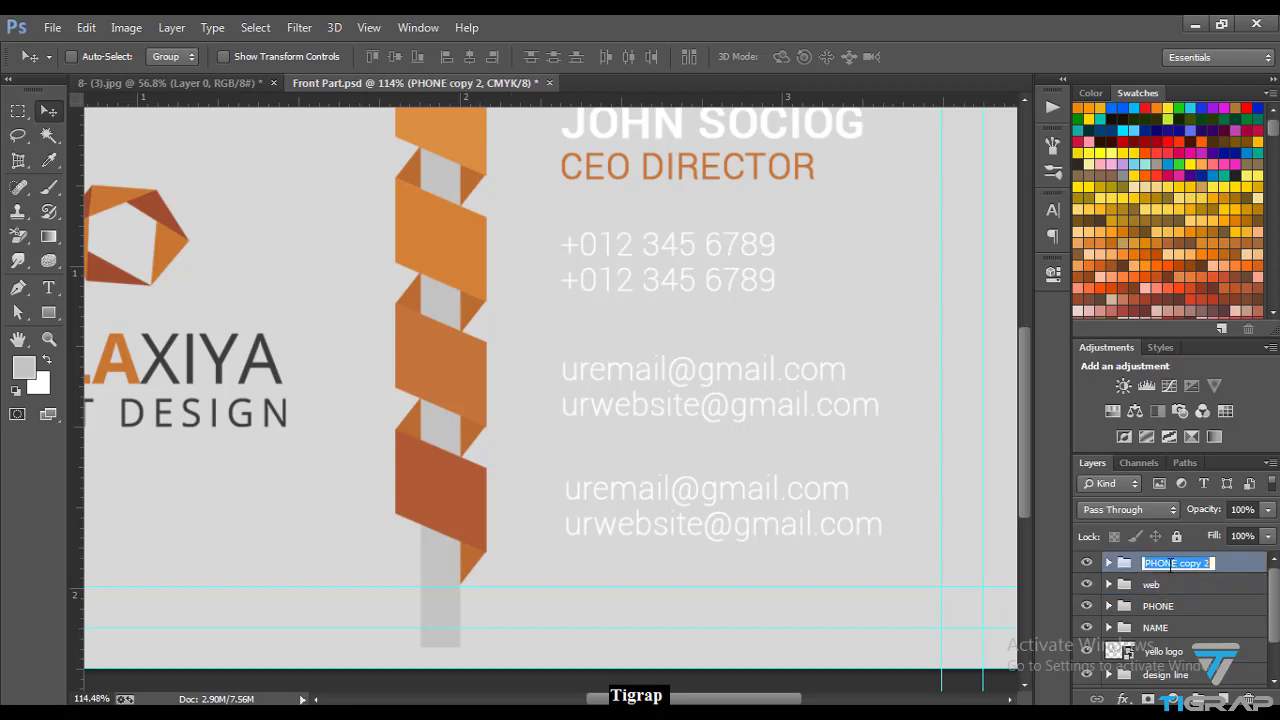
pyautogui.write('location')
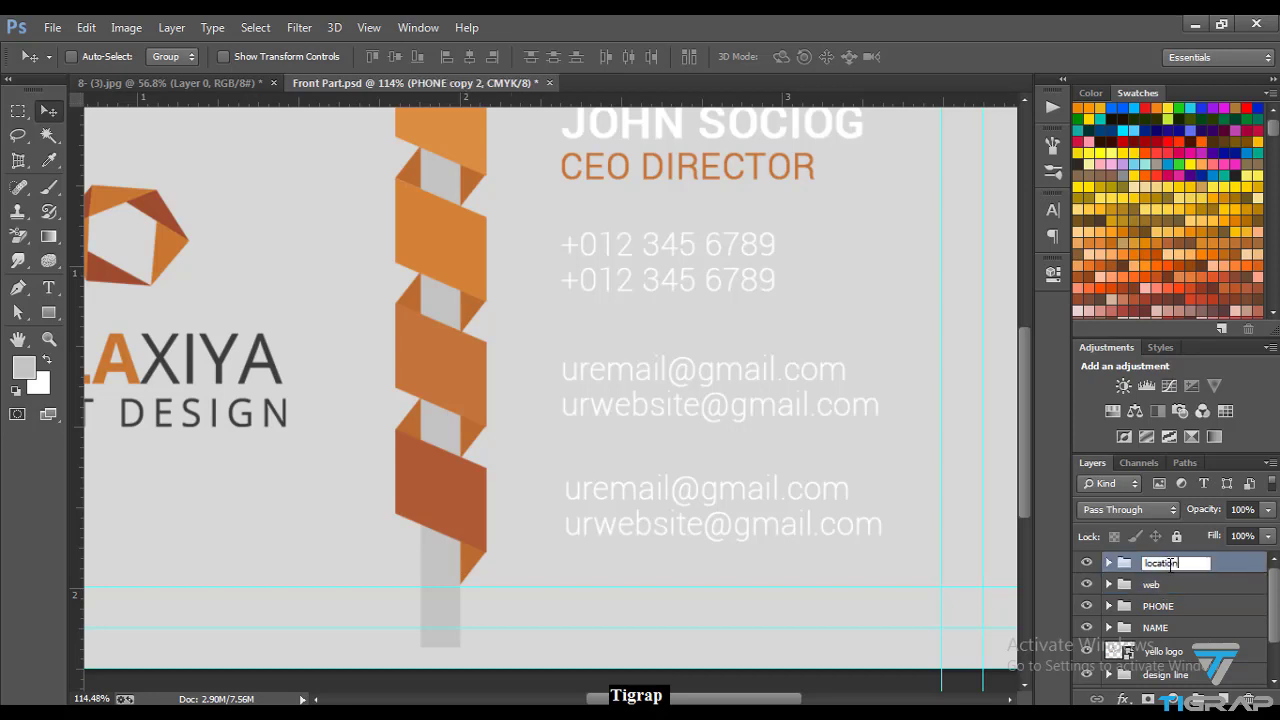
pyautogui.press('Return')
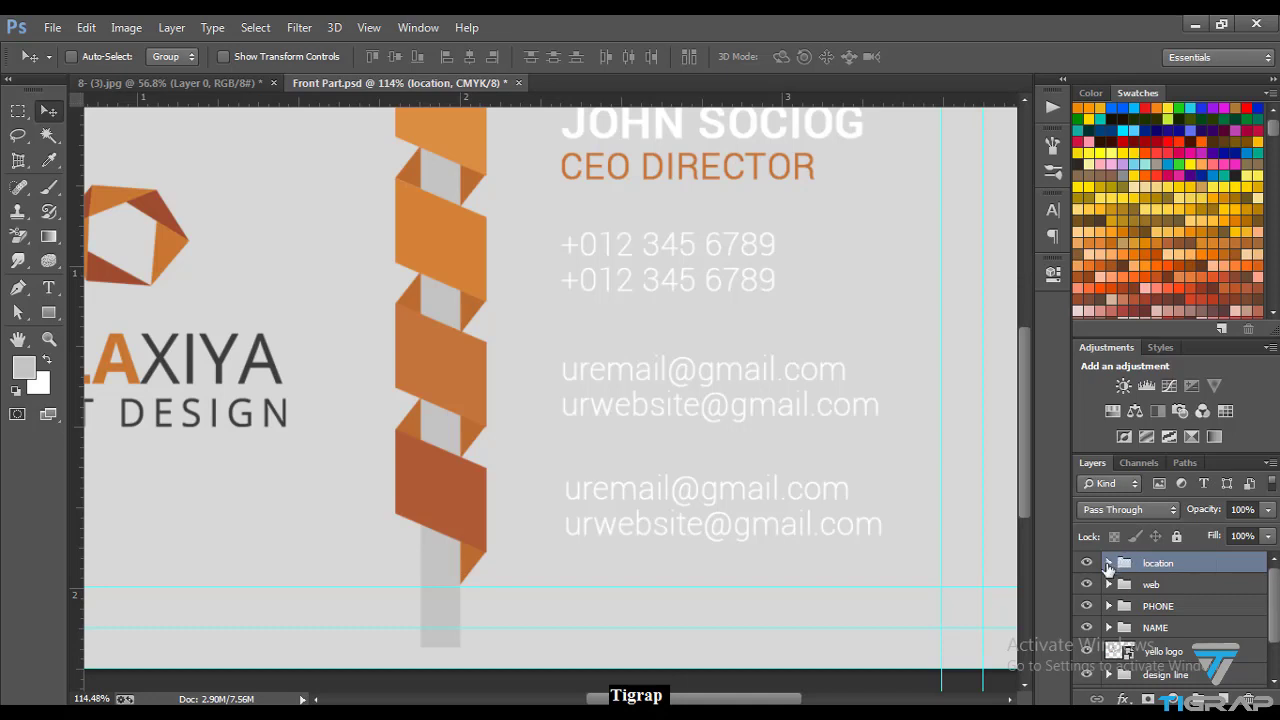
pyautogui.click(1108, 563)
# Step: Delete the website text layer from the location group
pyautogui.click(1180, 587)
pyautogui.click(1086, 587)
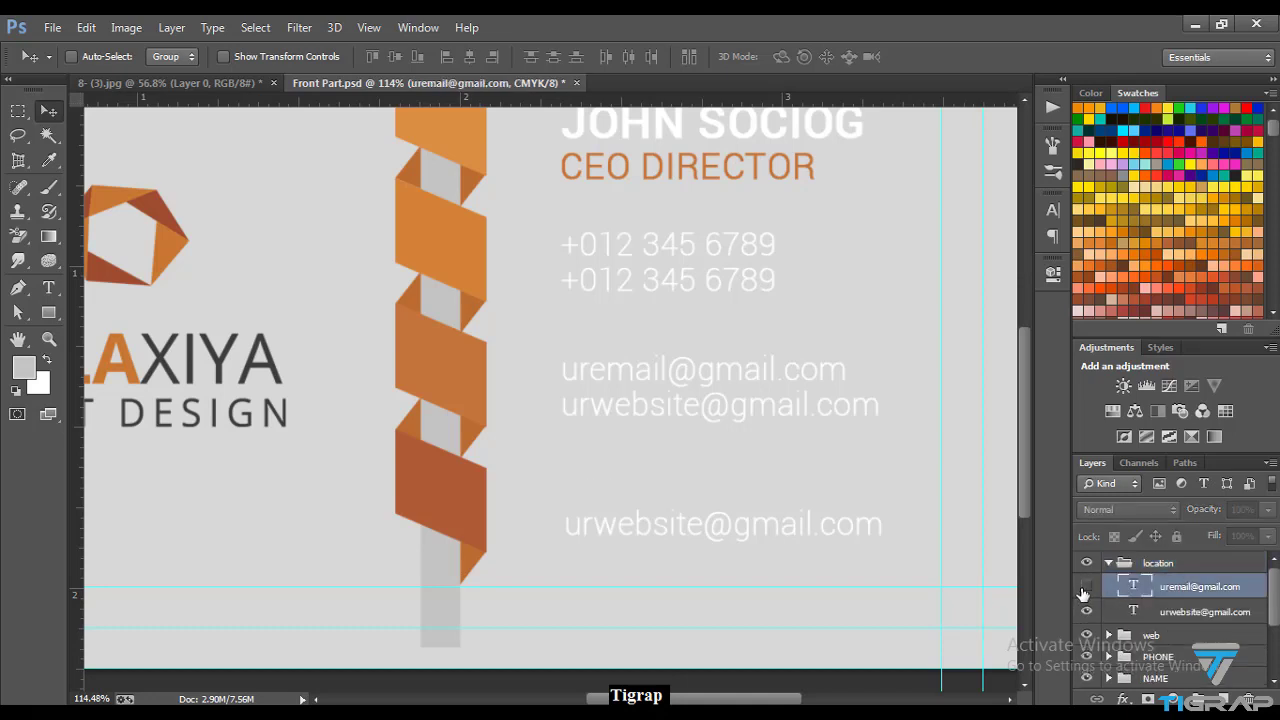
pyautogui.click(1146, 613)
pyautogui.press('Delete')
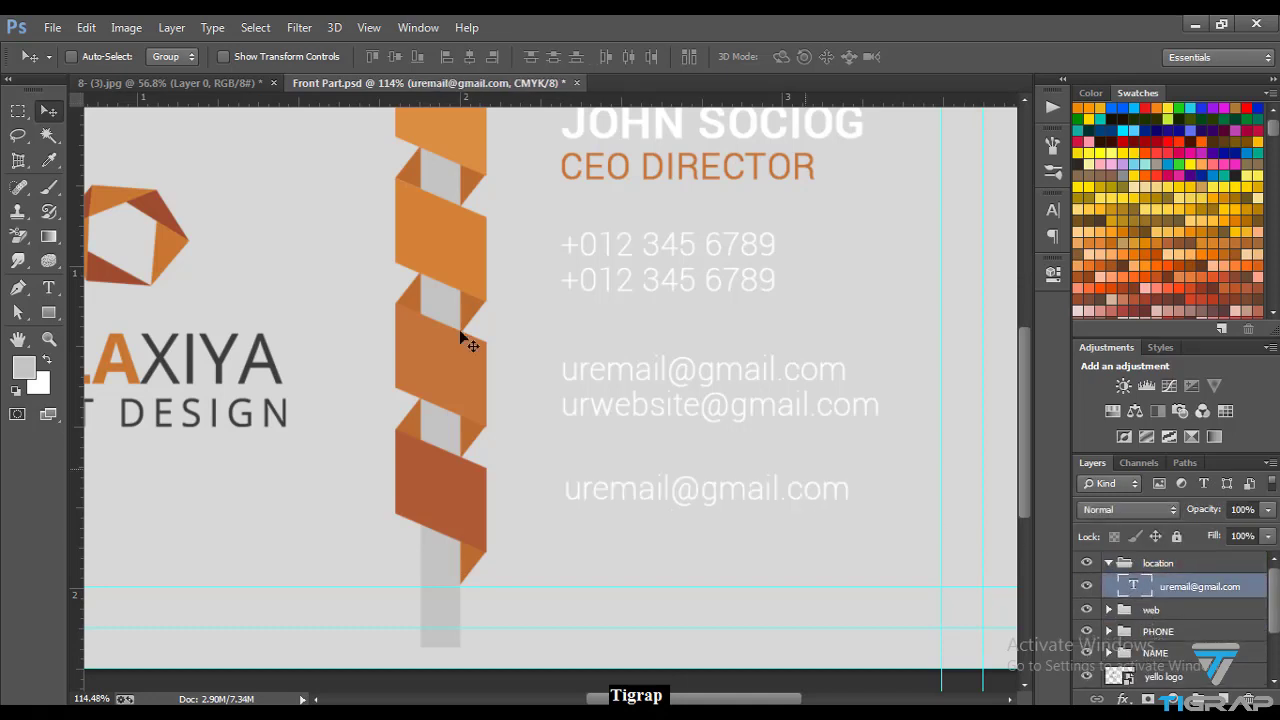
# Step: Retype the location group's remaining line as 'Your Address Goese Here', checking the reference card
pyautogui.click(222, 88)
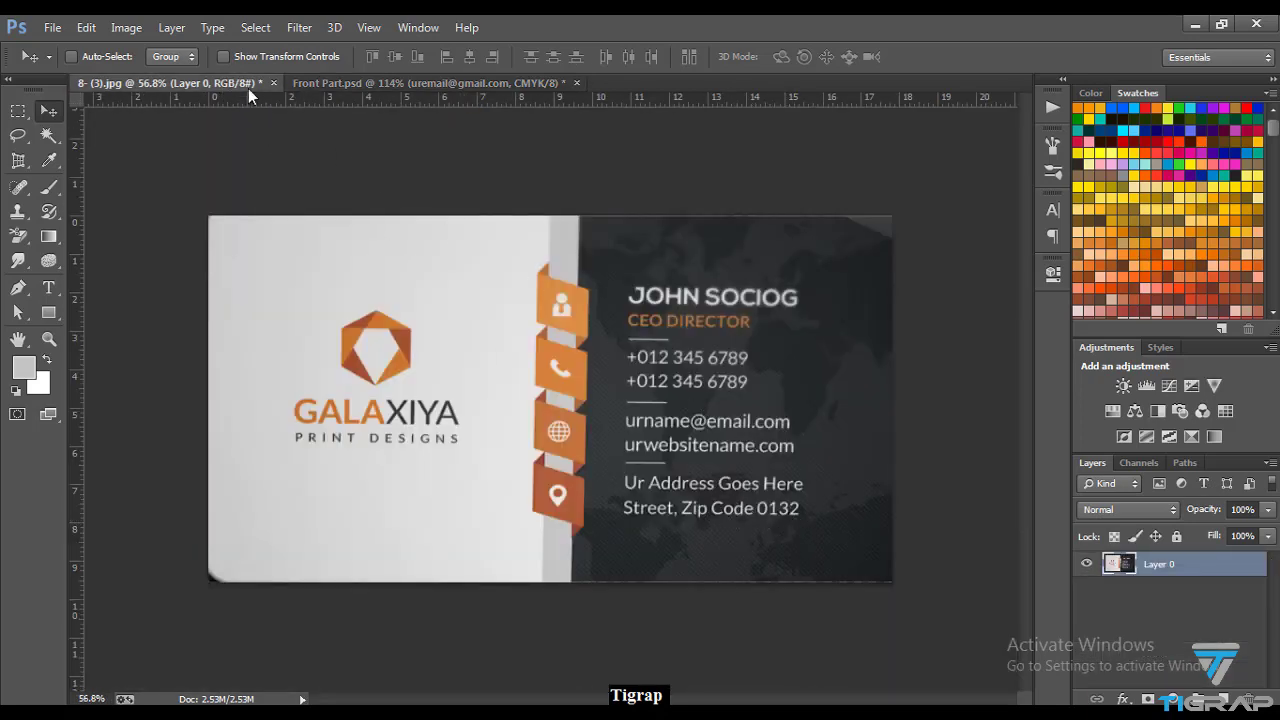
pyautogui.click(360, 86)
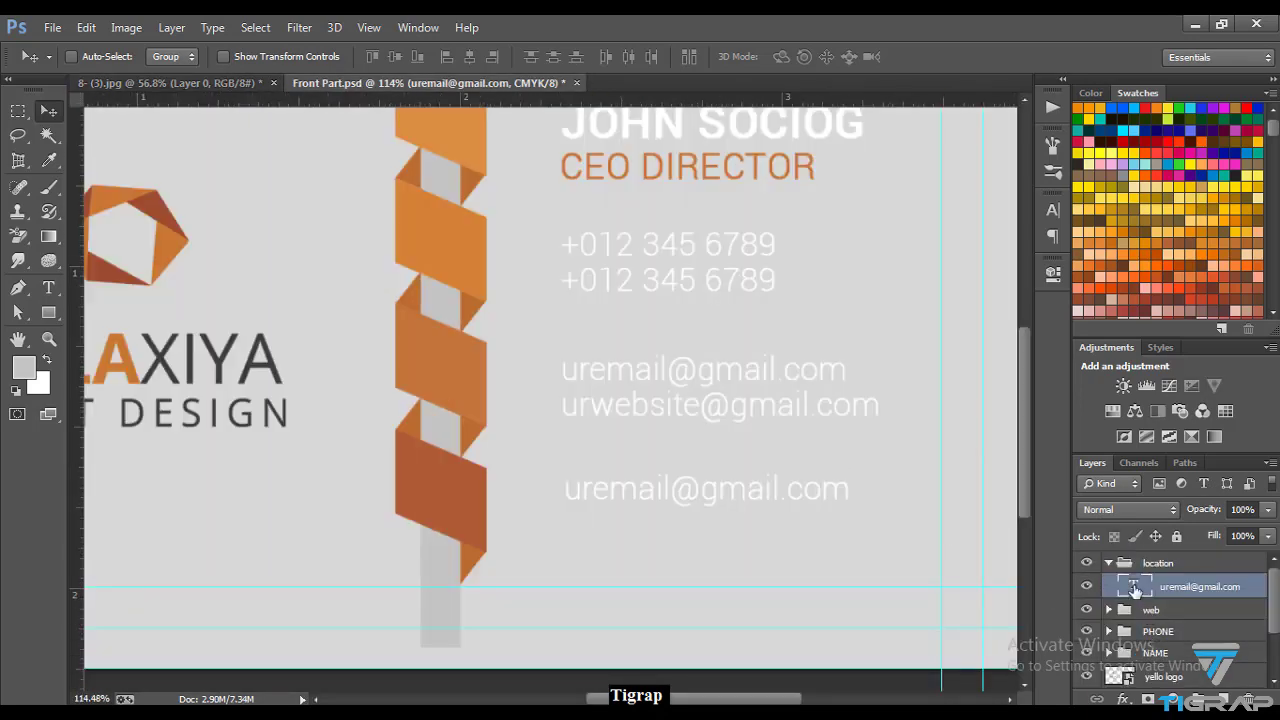
pyautogui.press('t')
pyautogui.press('Return')
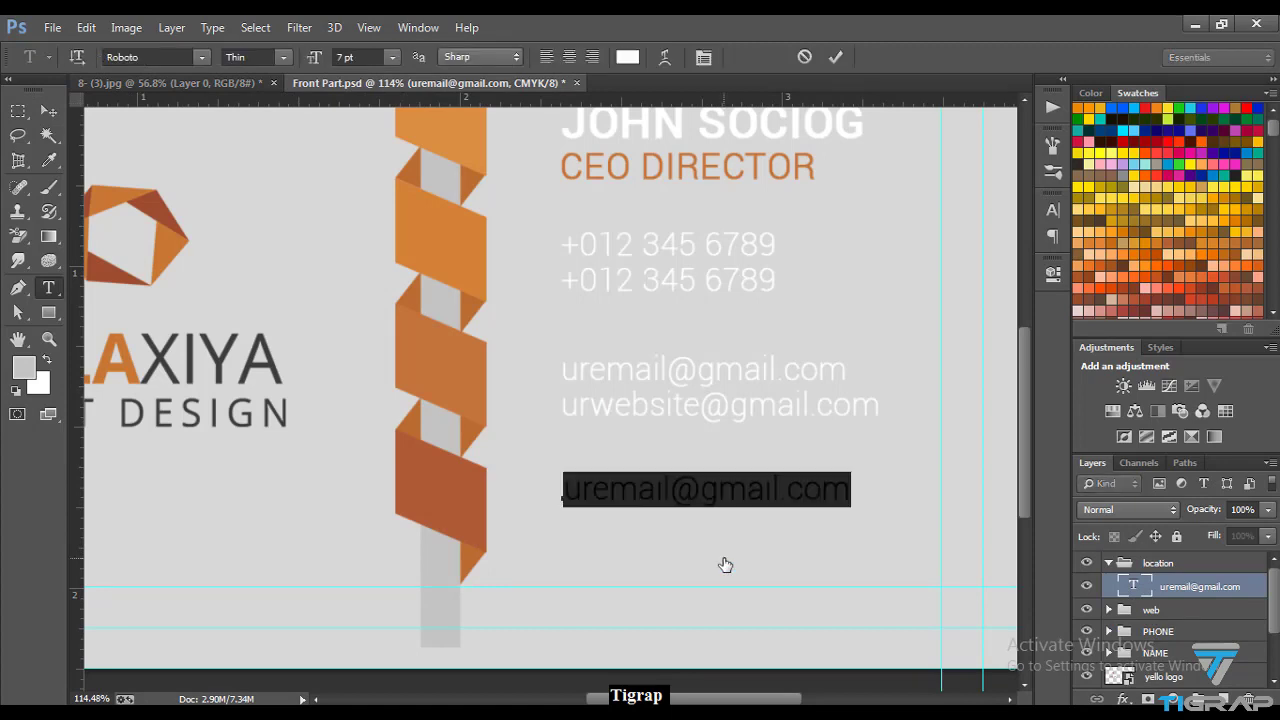
pyautogui.write('Your ')
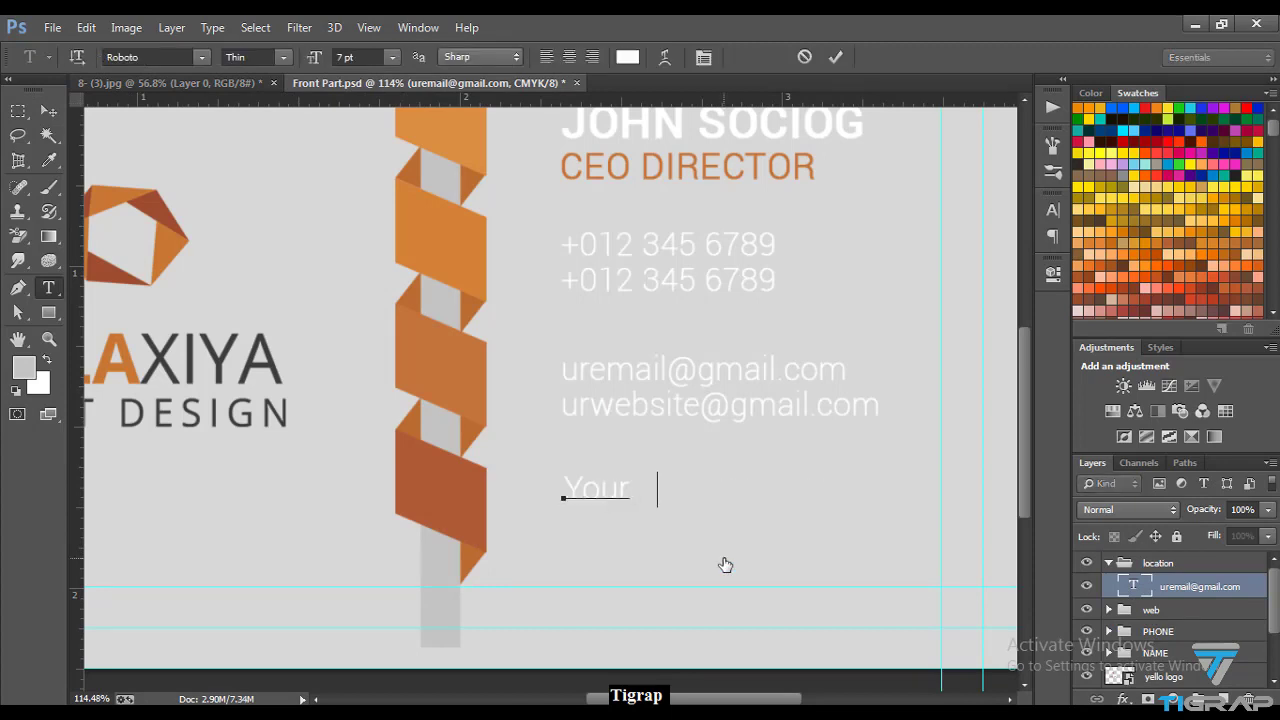
pyautogui.write('Address G')
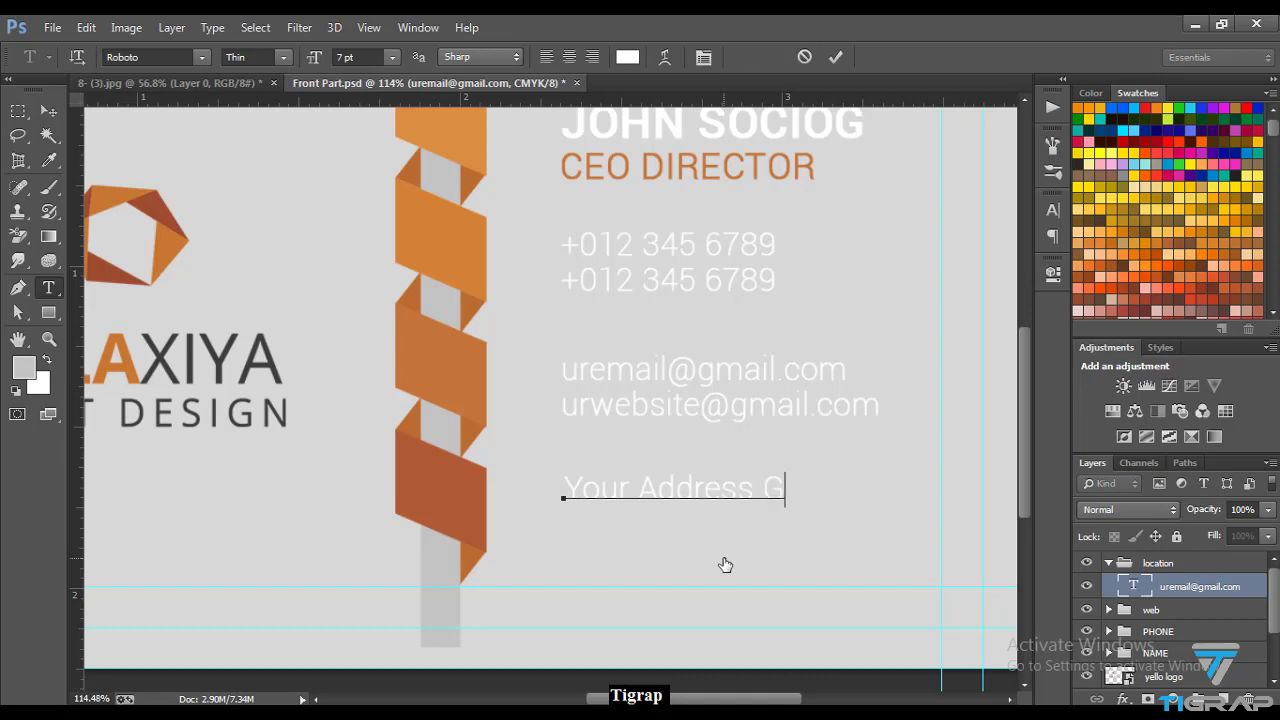
pyautogui.write('oese H')
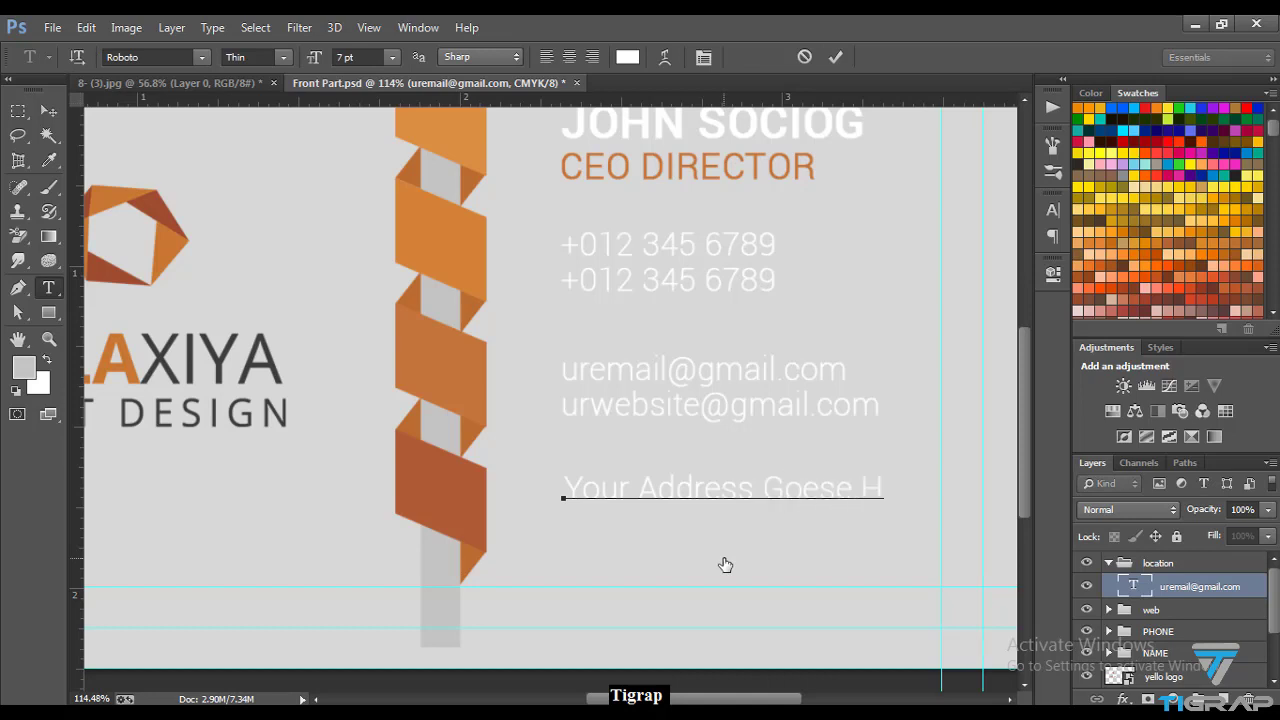
pyautogui.write('ere')
pyautogui.press('Return')
pyautogui.click(195, 86)
pyautogui.press('v')
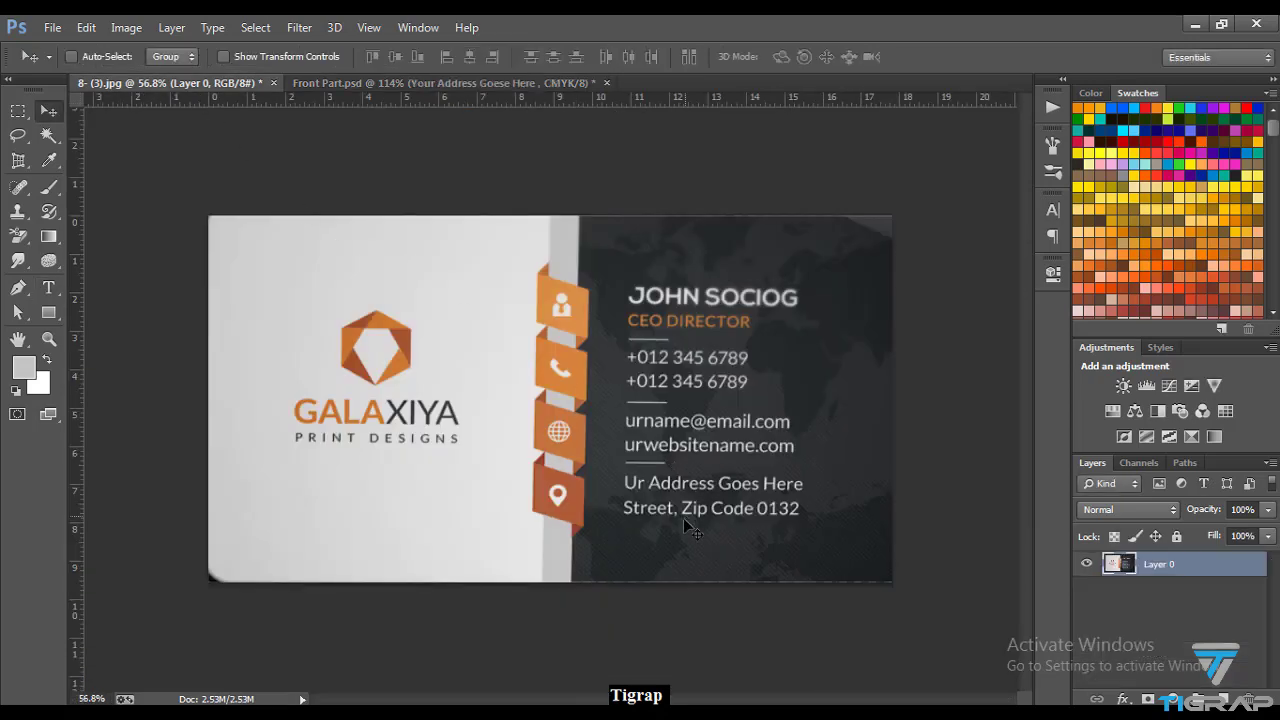
pyautogui.click(430, 83)
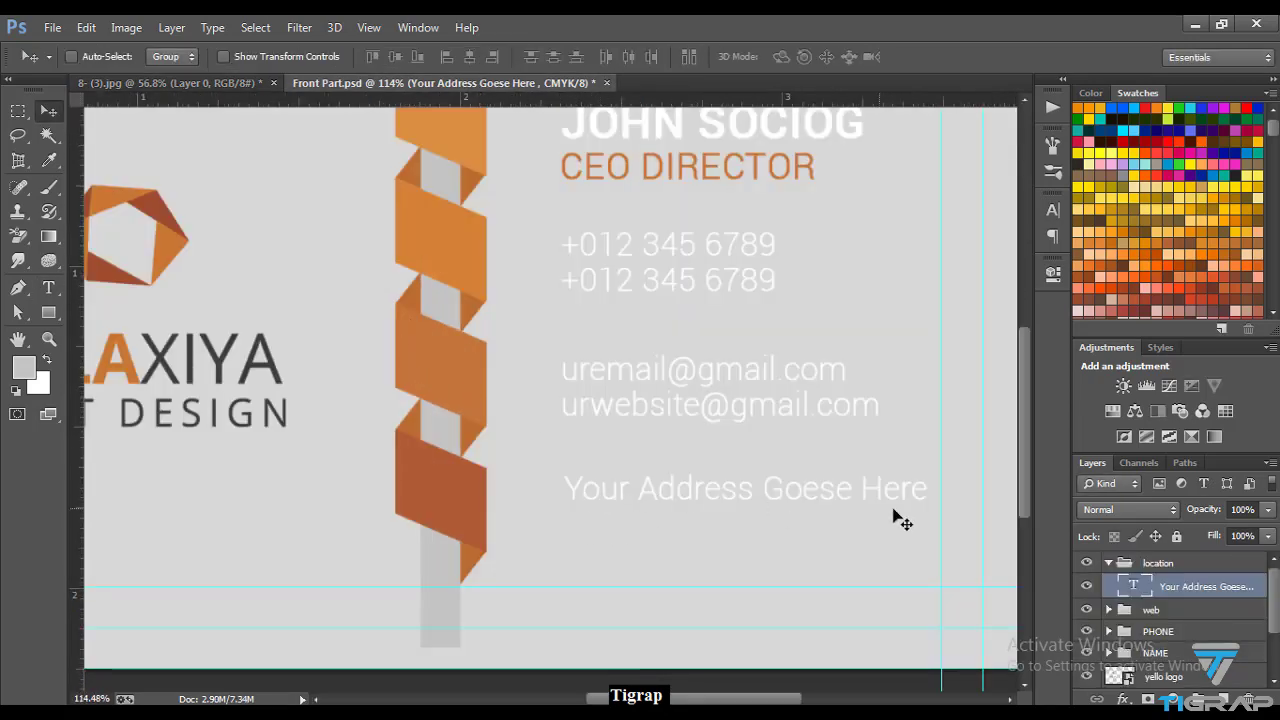
# Step: Add 'Street 123455' as a second address line and nudge the address down
pyautogui.doubleClick(1135, 590)
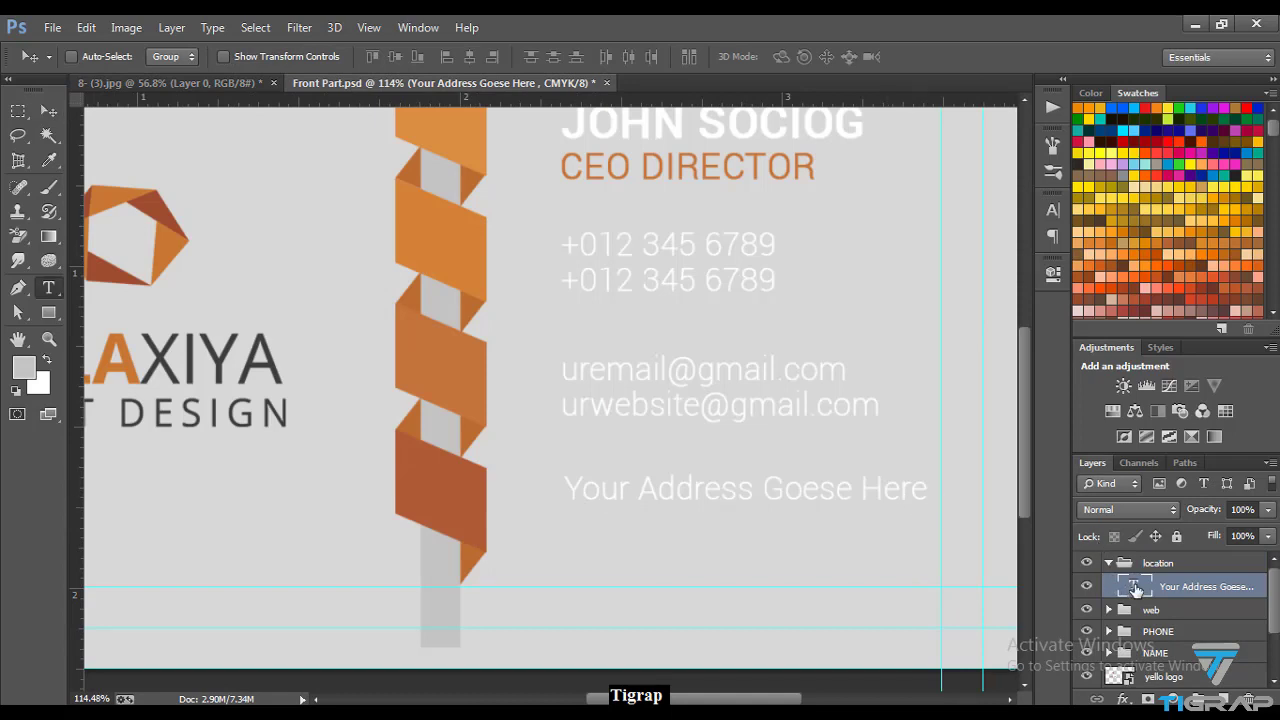
pyautogui.click(955, 492)
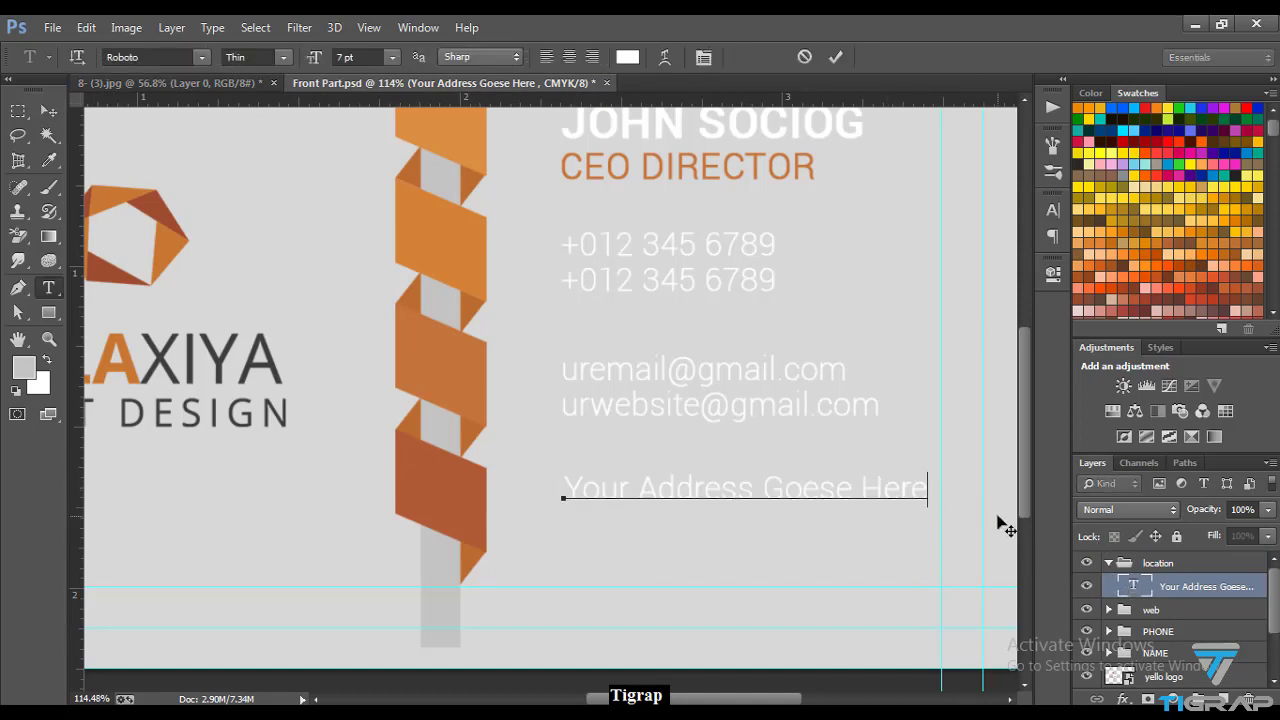
pyautogui.write('Stree.')
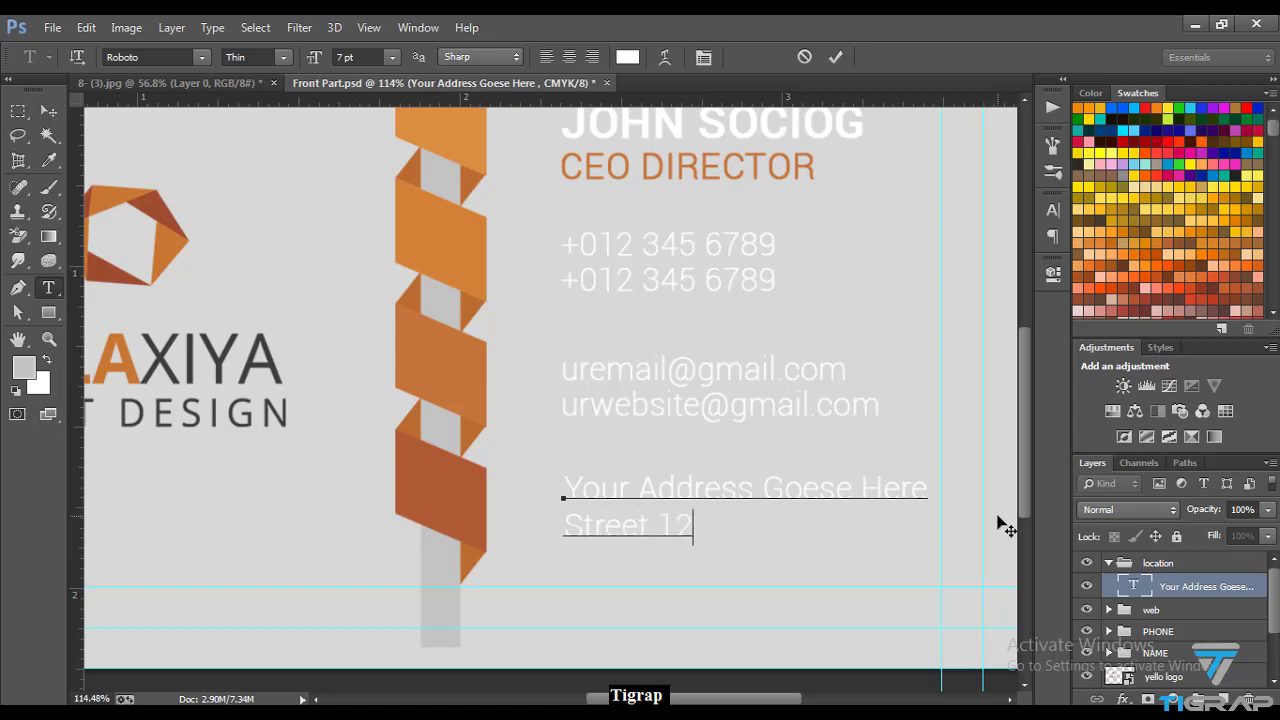
pyautogui.write('45')
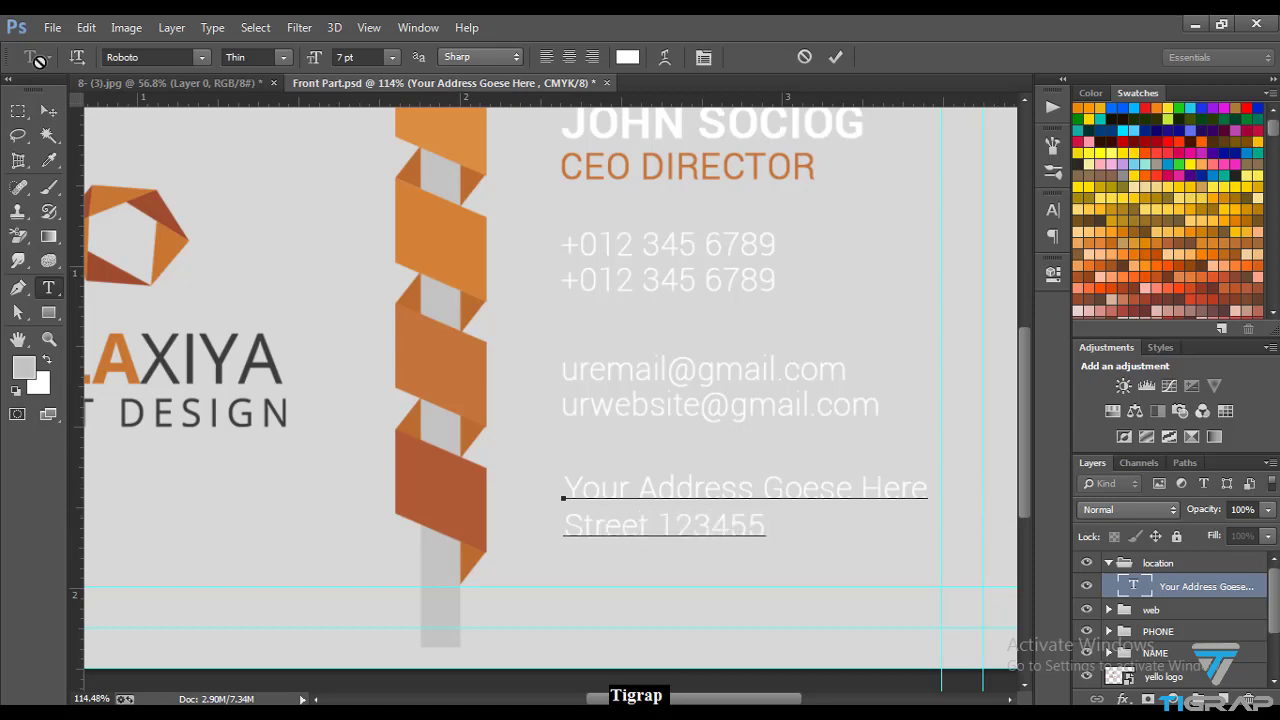
pyautogui.click(48, 110)
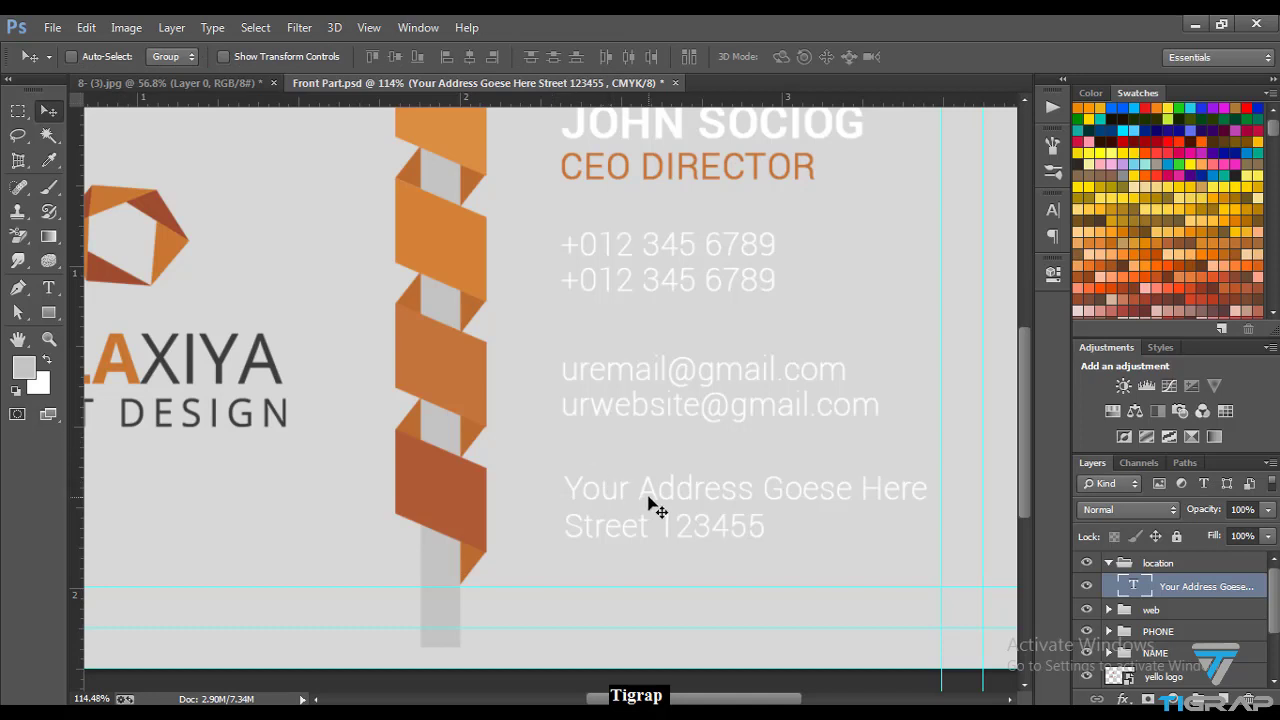
pyautogui.press('Down')
pyautogui.press('Down')
pyautogui.press('Down')
pyautogui.press('Down')
pyautogui.press('Down')
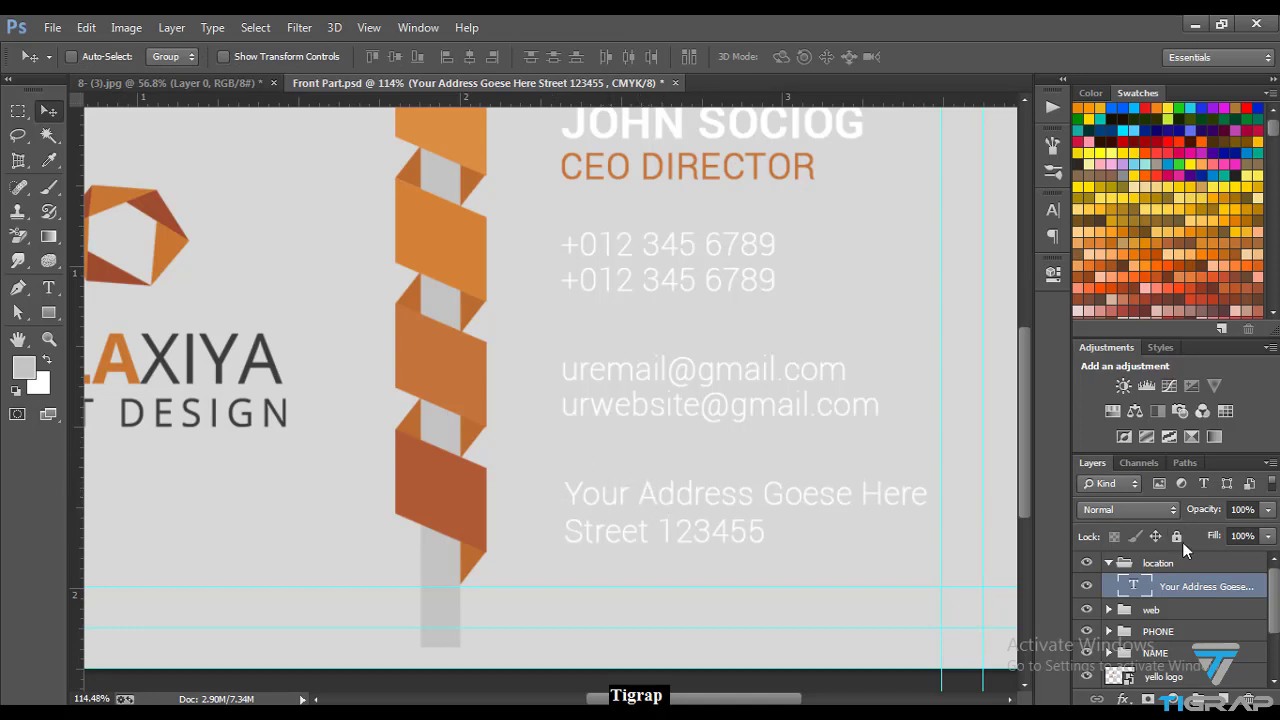
# Step: Reorder the layer stack so PHONE sits on top and web sits above location
pyautogui.click(1108, 563)
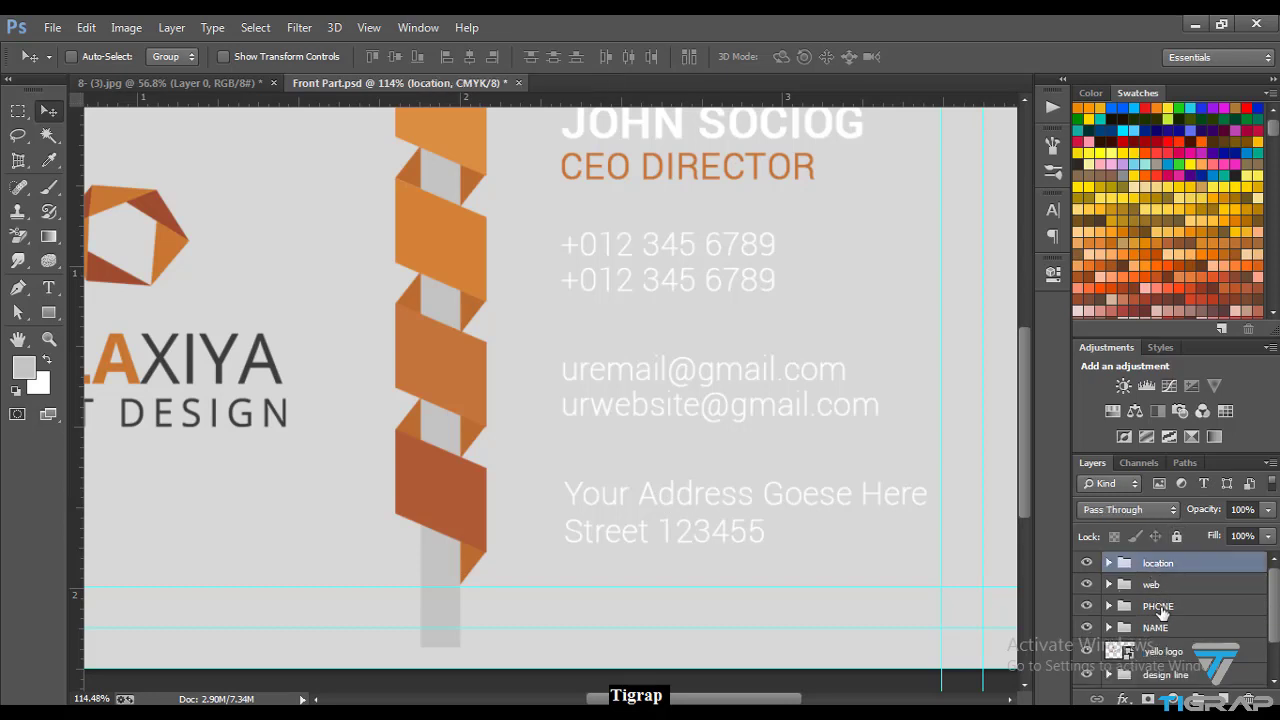
pyautogui.click(1159, 607)
pyautogui.hotkey('ctrl', ']')
pyautogui.hotkey('ctrl', ']')
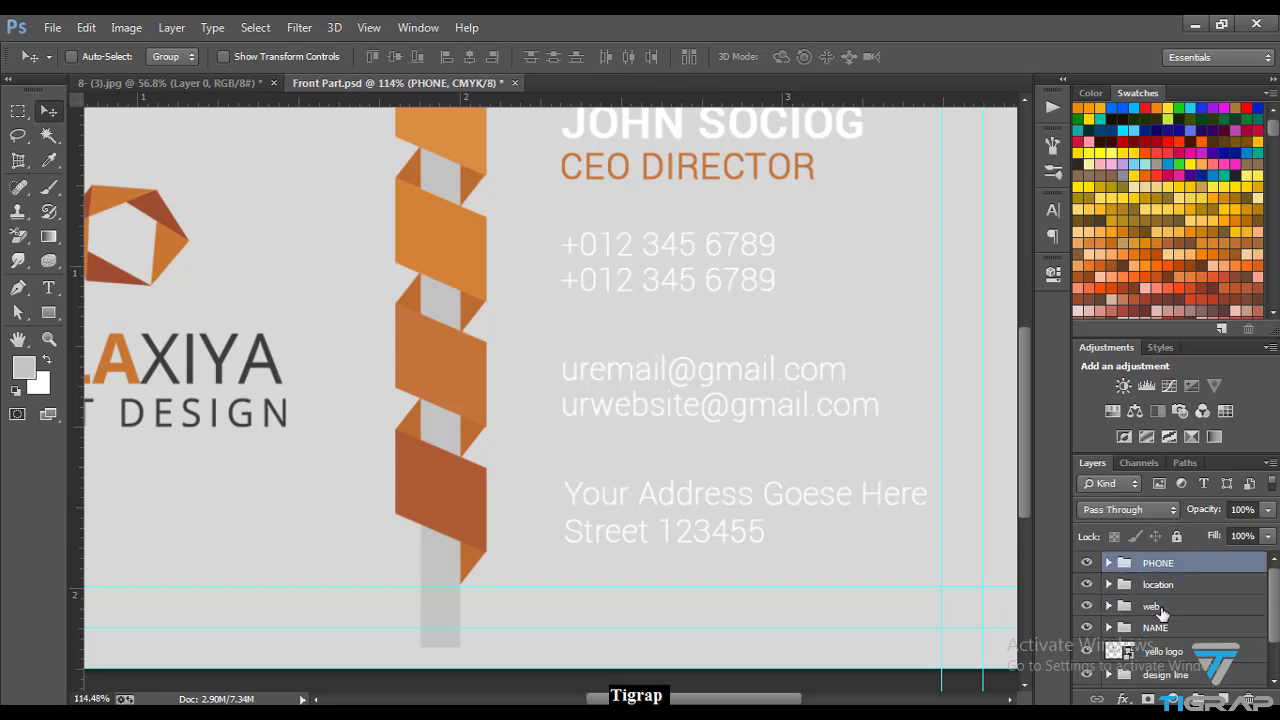
pyautogui.click(1158, 590)
pyautogui.hotkey('ctrl', ']')
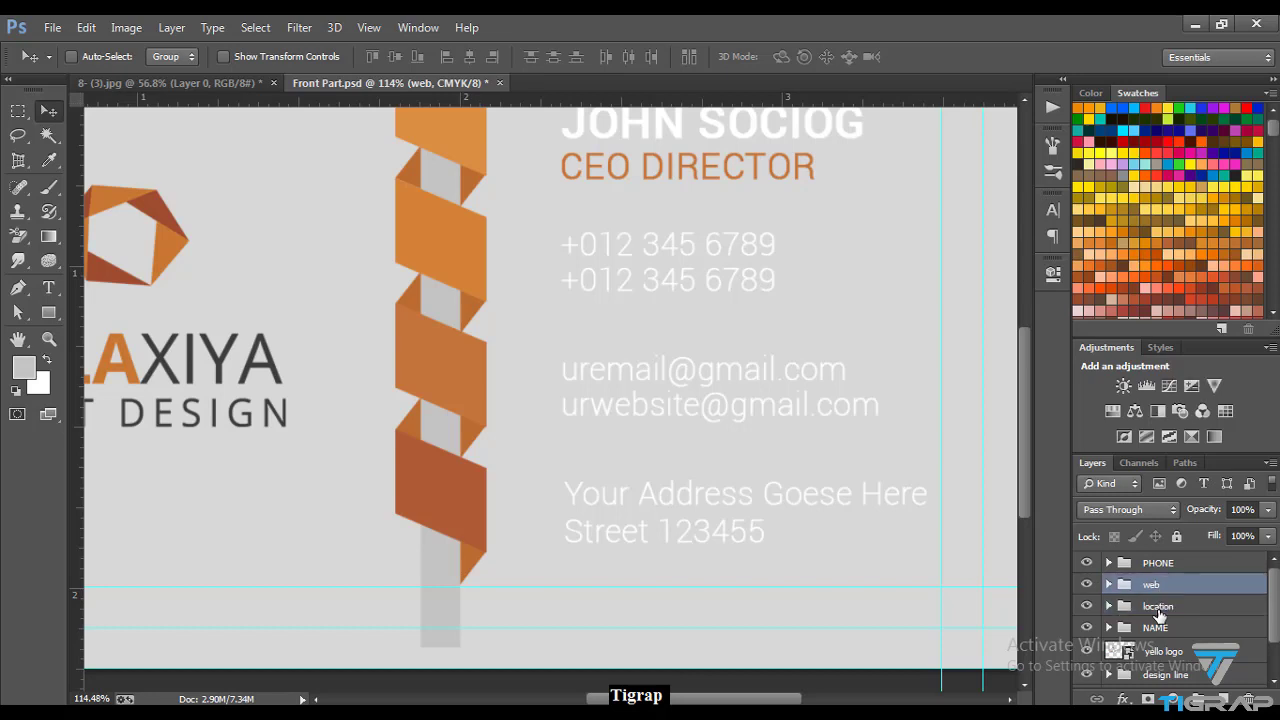
# Step: Distribute the PHONE, web and location groups by vertical centres and nudge them down
pyautogui.keyDown('ctrl'); pyautogui.click(1160, 565); pyautogui.keyUp('ctrl')
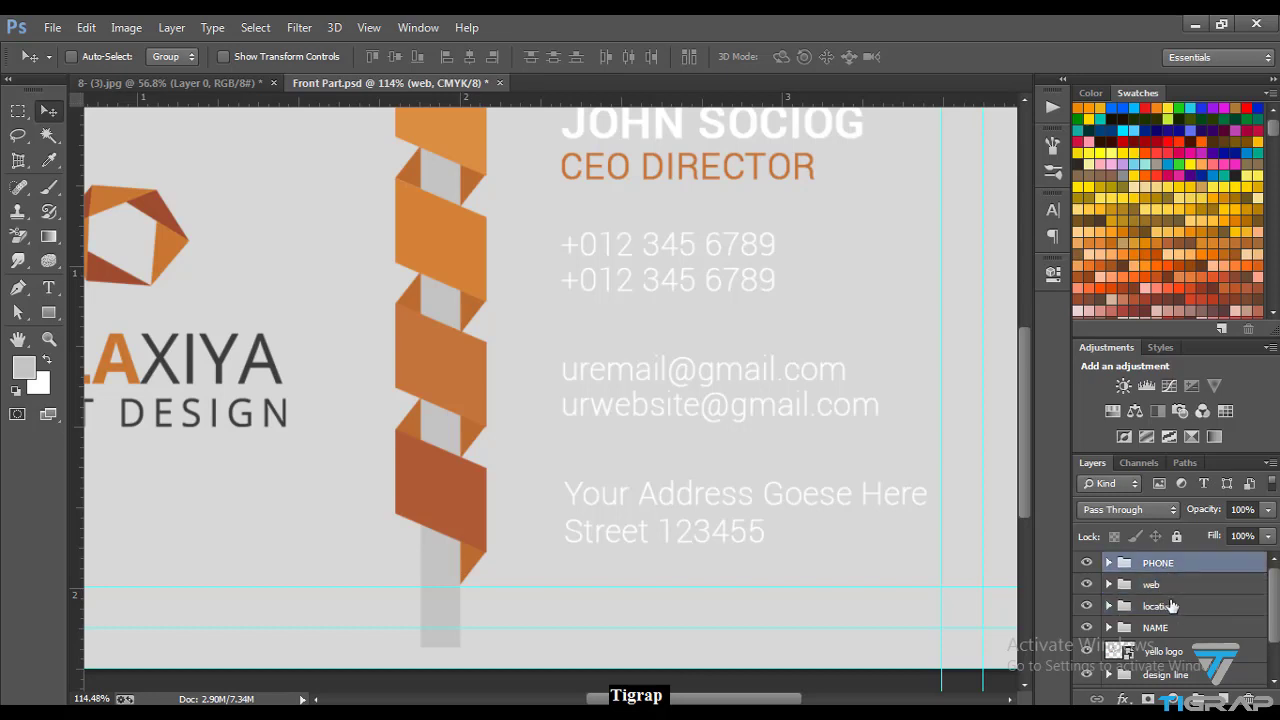
pyautogui.keyDown('ctrl'); pyautogui.click(1165, 607); pyautogui.keyUp('ctrl')
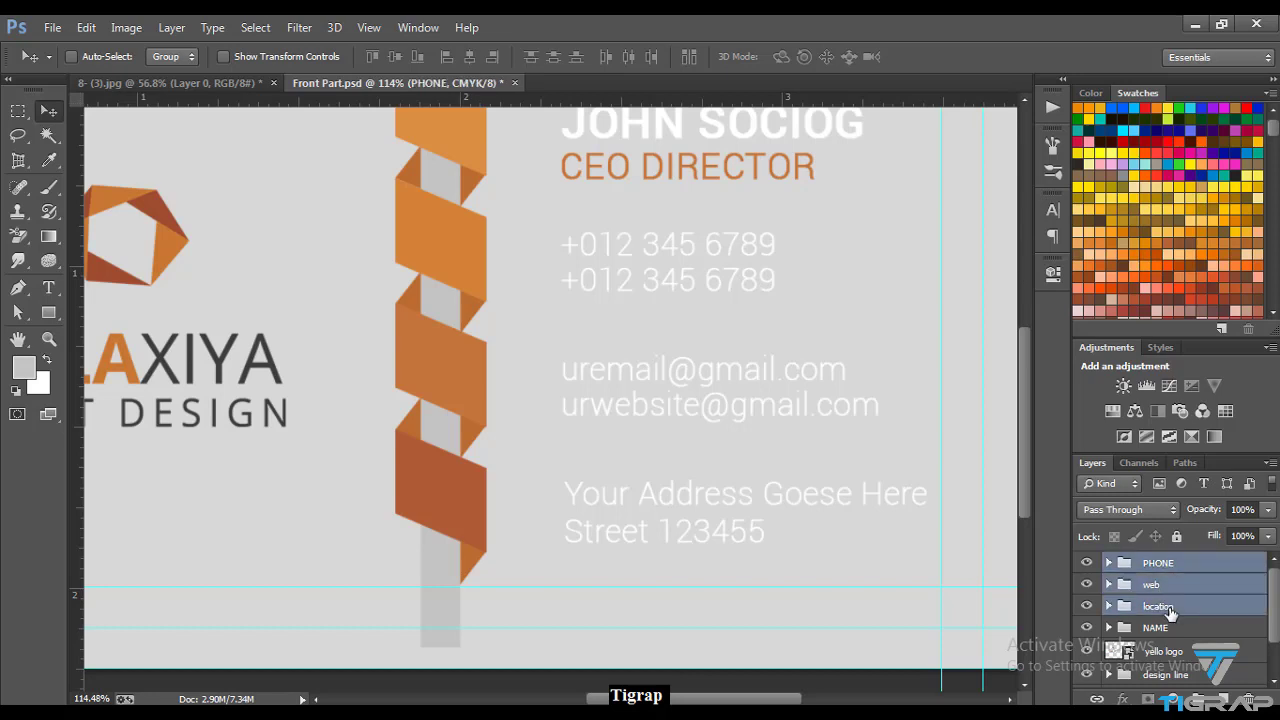
pyautogui.click(555, 56)
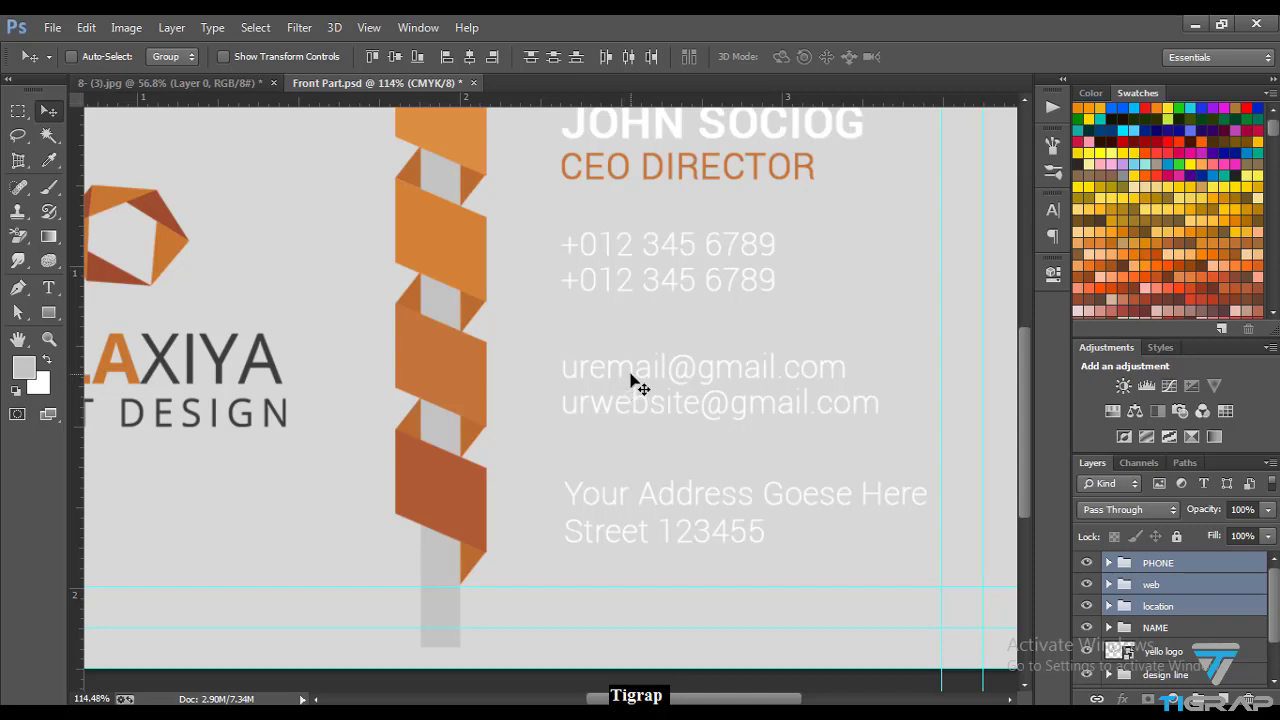
pyautogui.press('Down')
pyautogui.scroll(-2, 587, 320)
pyautogui.scroll(-1, 590, 325)
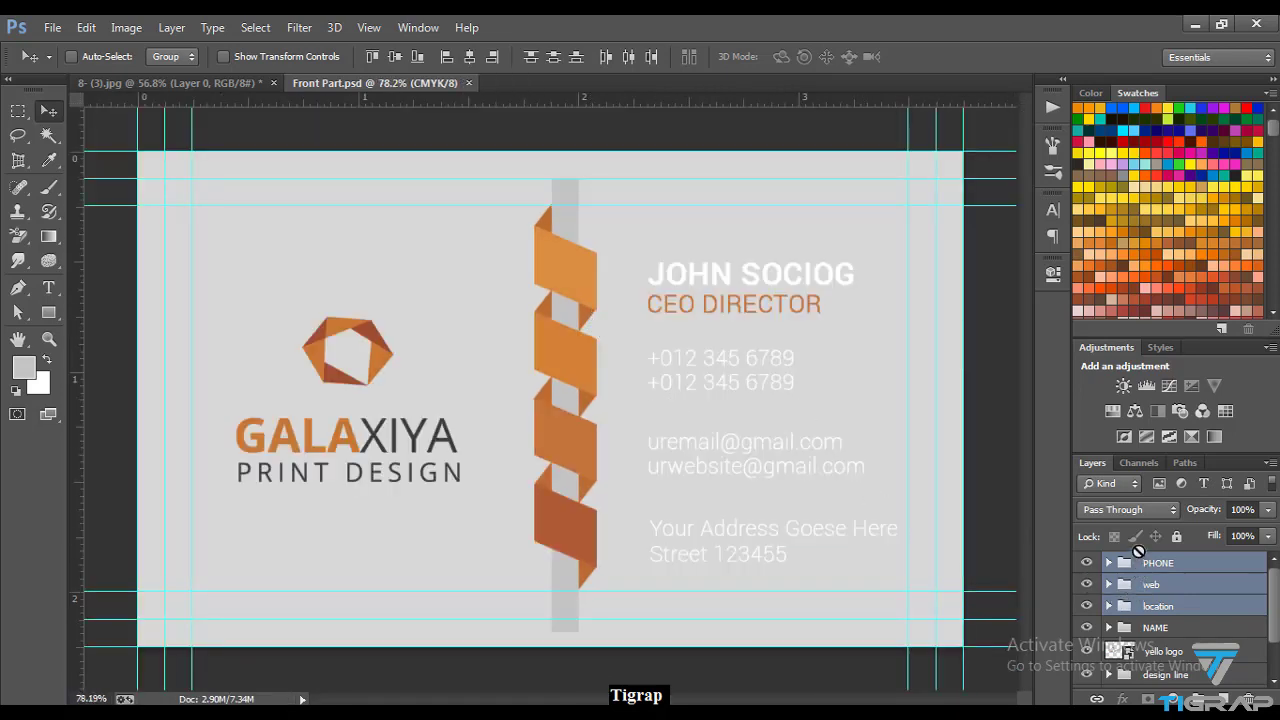
# Step: Group the three into 'contact info', then minimize Photoshop and the browser
pyautogui.hotkey('ctrl', 'g')
pyautogui.doubleClick(1160, 562)
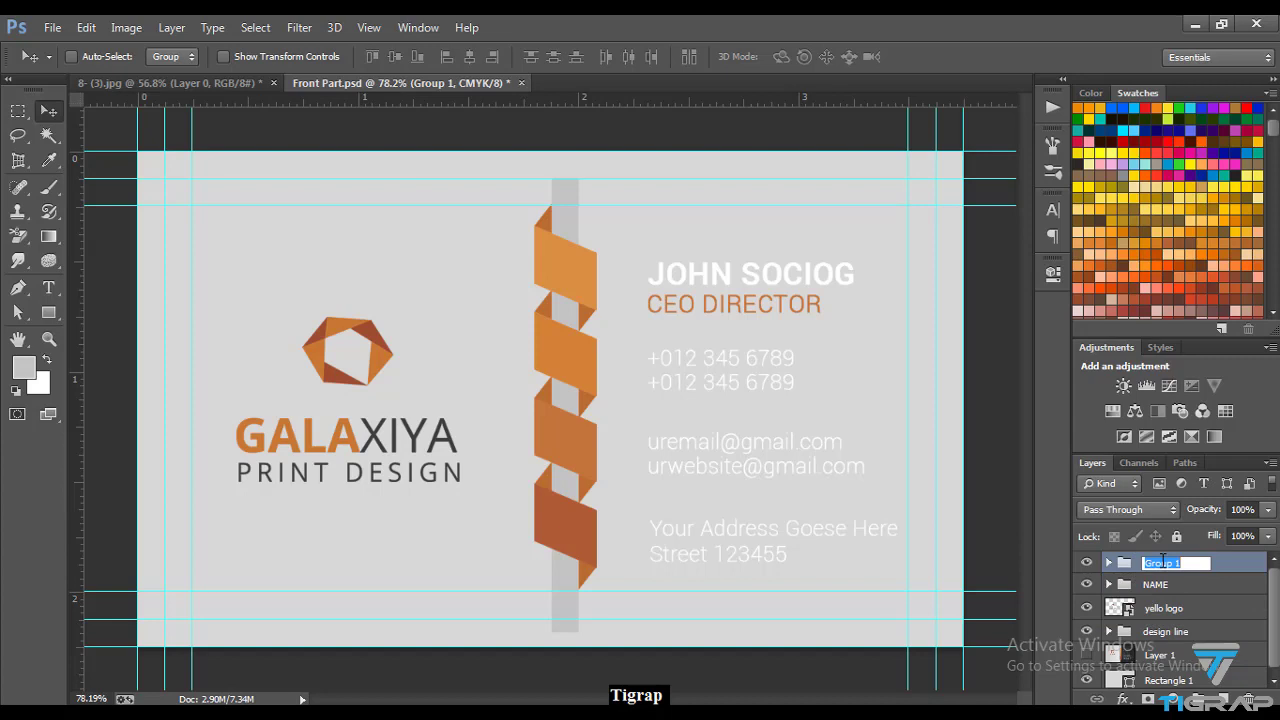
pyautogui.write('contact info')
pyautogui.press('Return')
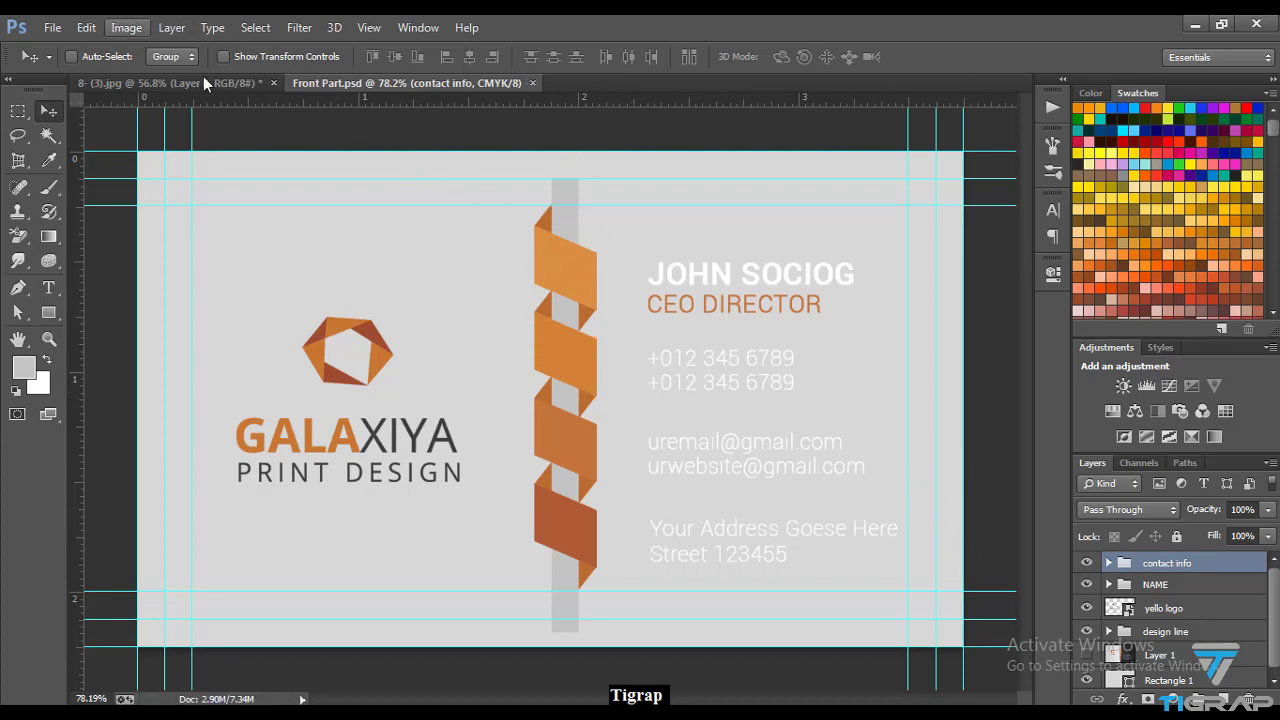
pyautogui.click(1196, 22)
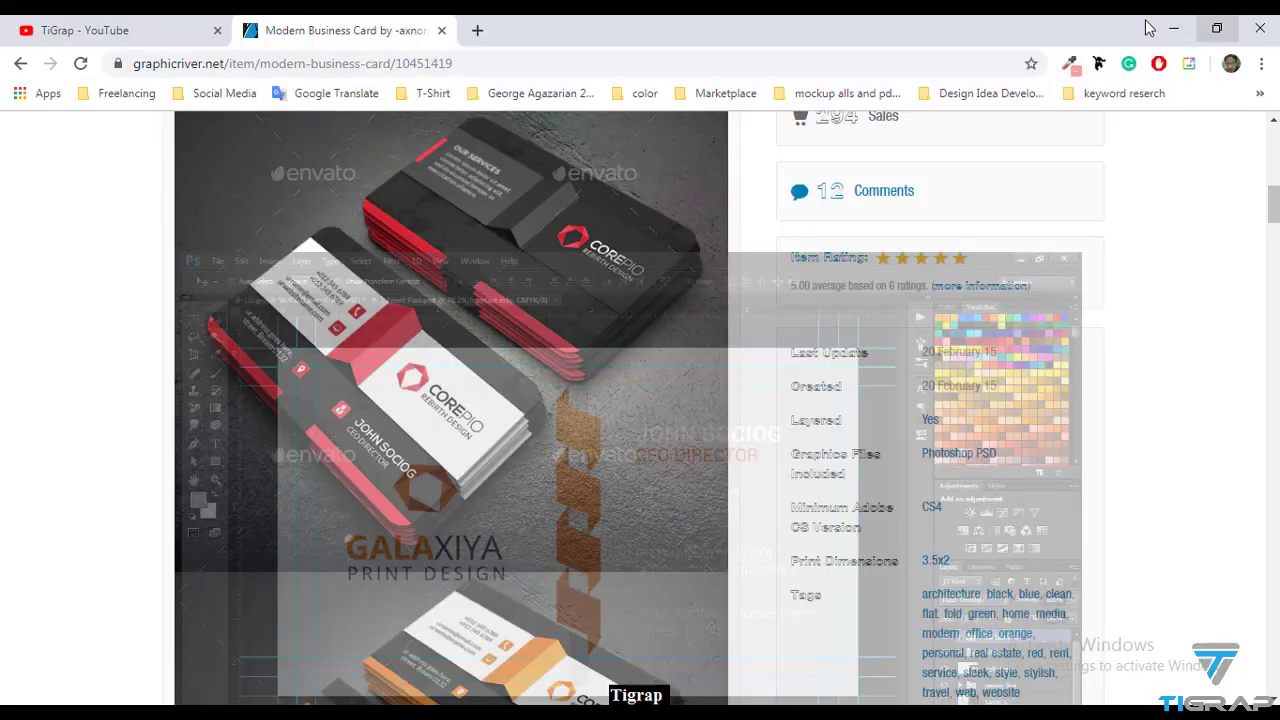
pyautogui.click(1170, 22)
# Step: Open the Font-Awesome cheatsheet PDF, search 'fa-user' and copy the f007 user icon glyph
pyautogui.rightClick(604, 79)
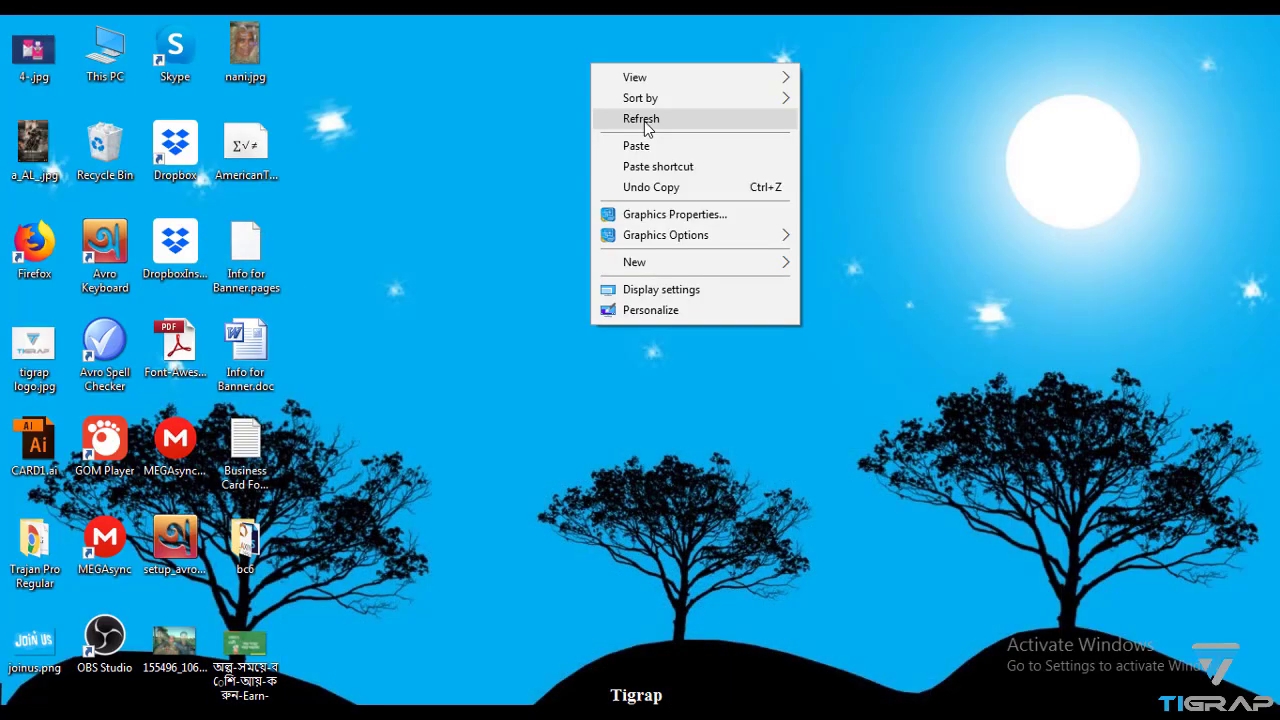
pyautogui.click(645, 119)
pyautogui.doubleClick(182, 345)
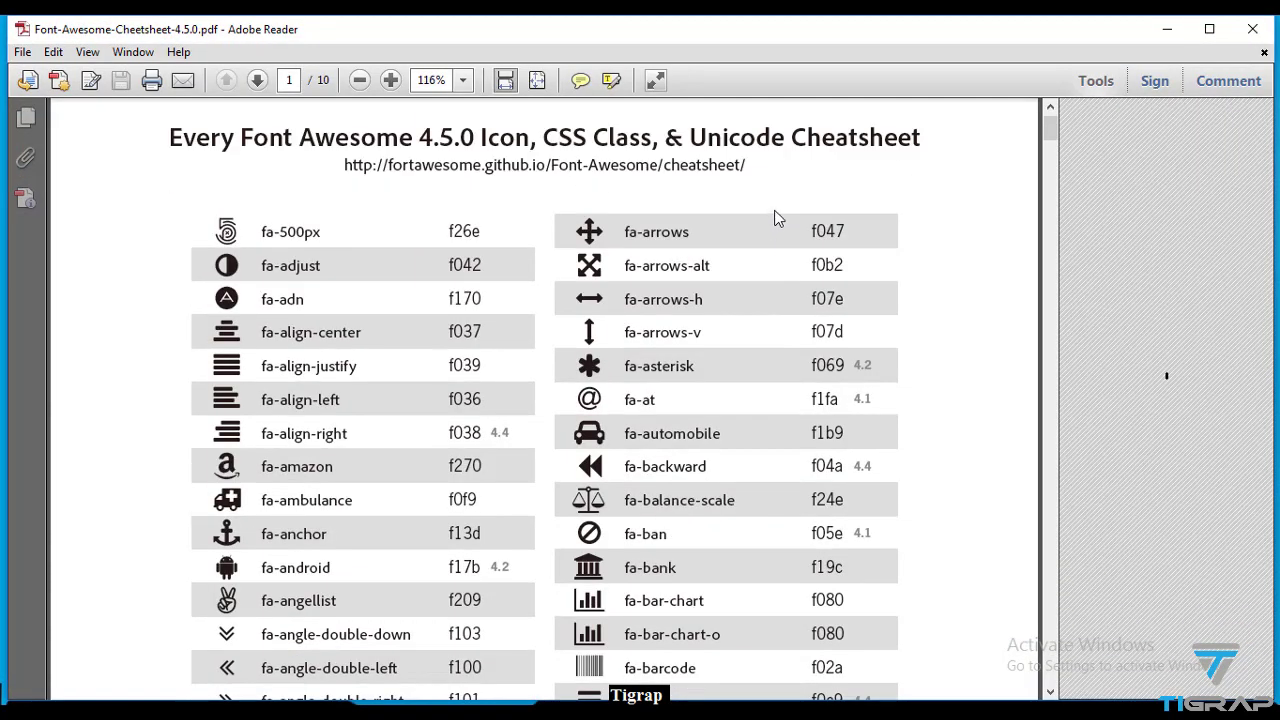
pyautogui.hotkey('ctrl', 'f')
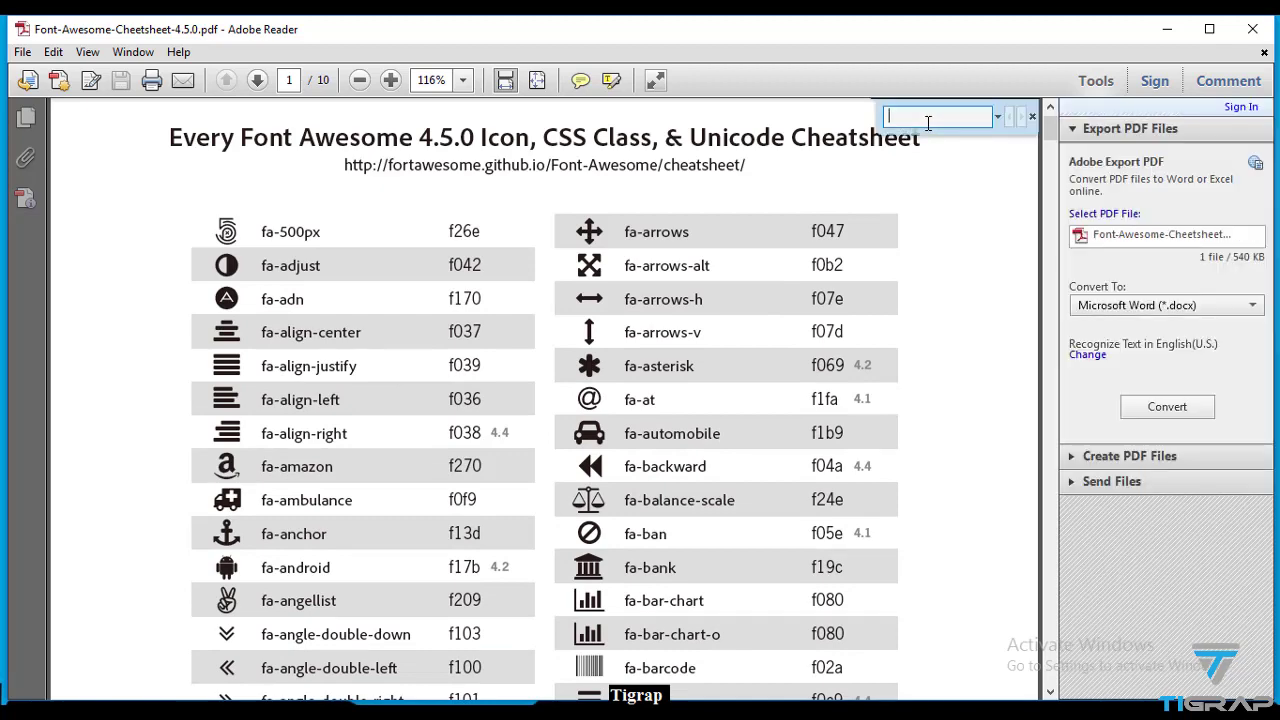
pyautogui.write('fa-user')
pyautogui.press('Return')
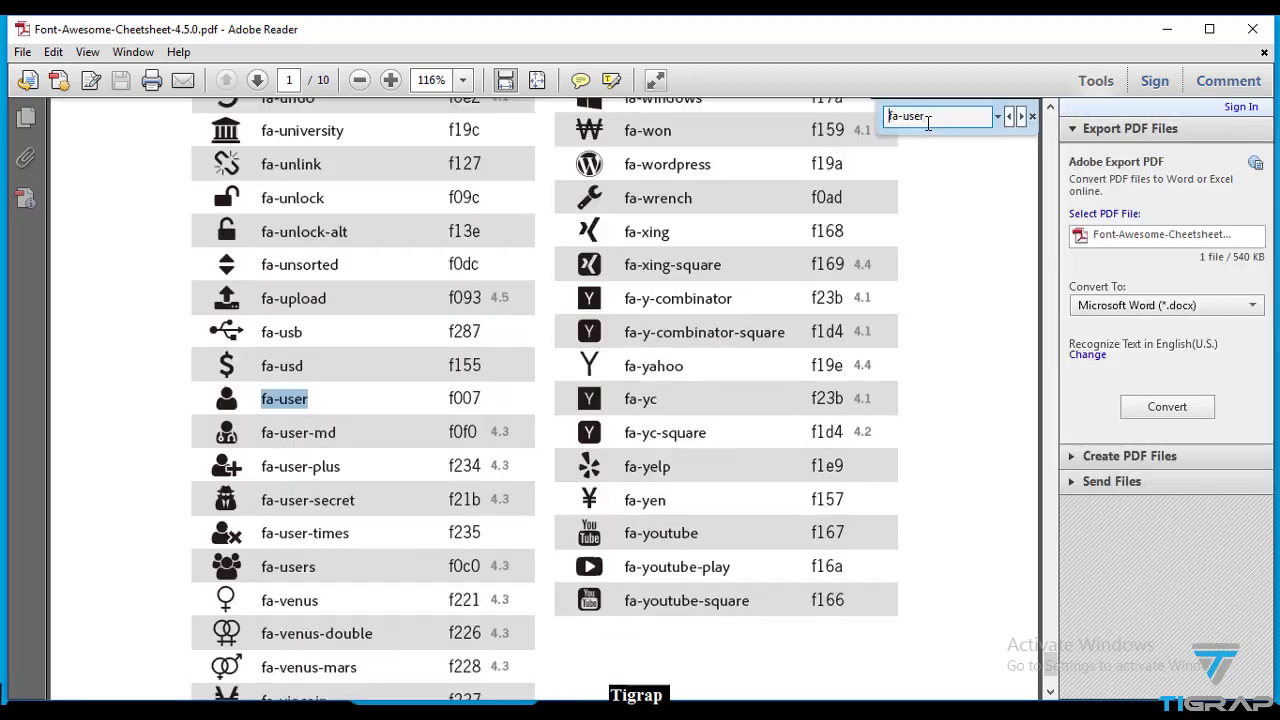
pyautogui.click(226, 398)
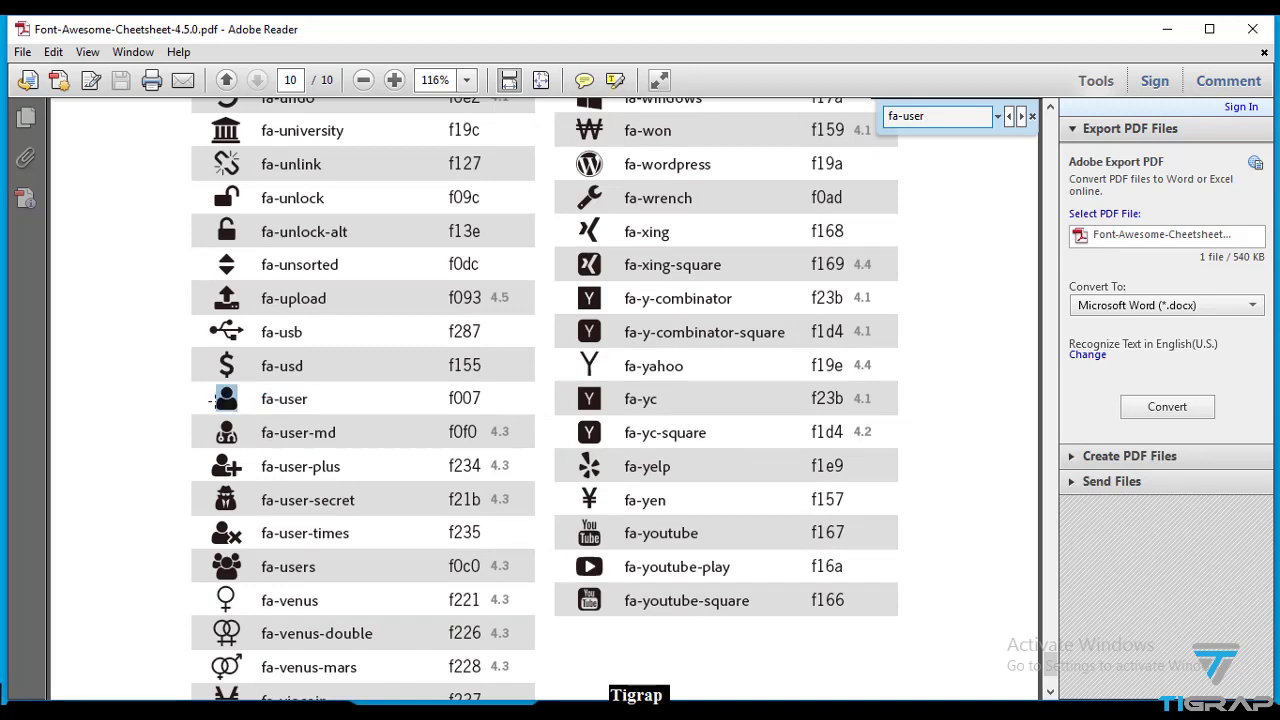
pyautogui.rightClick(224, 400)
pyautogui.click(255, 414)
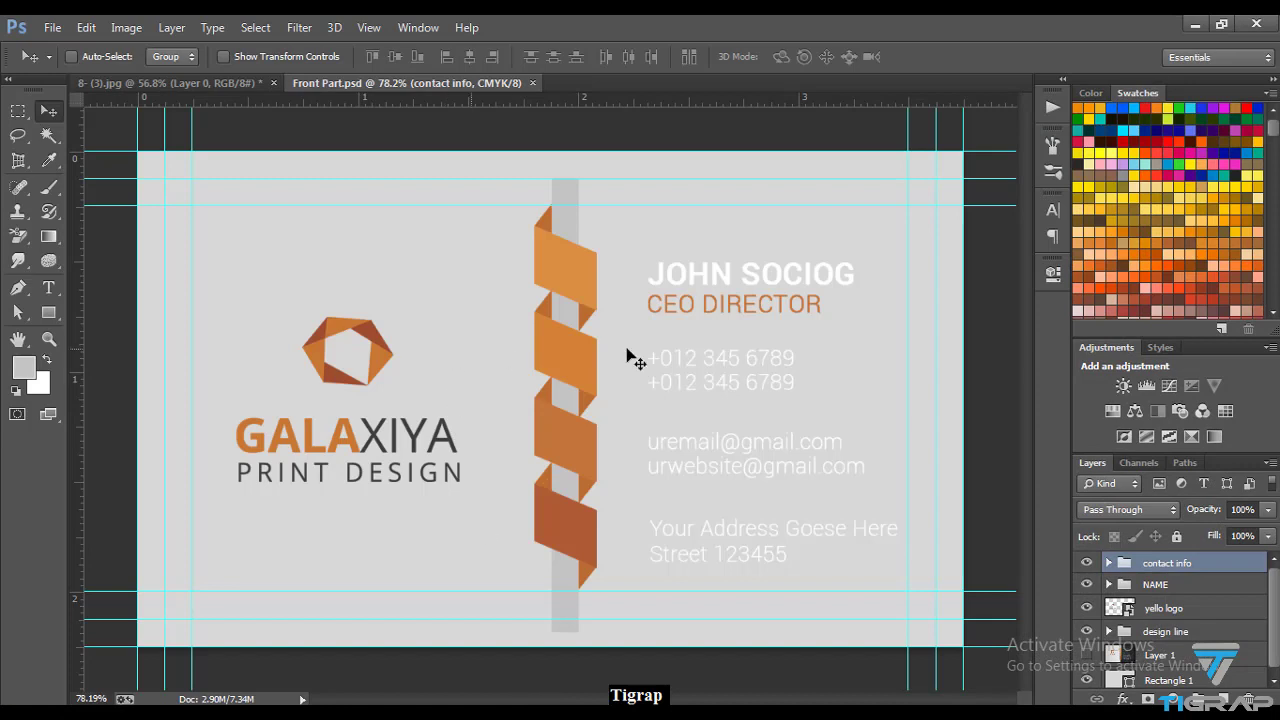
pyautogui.click(1108, 563)
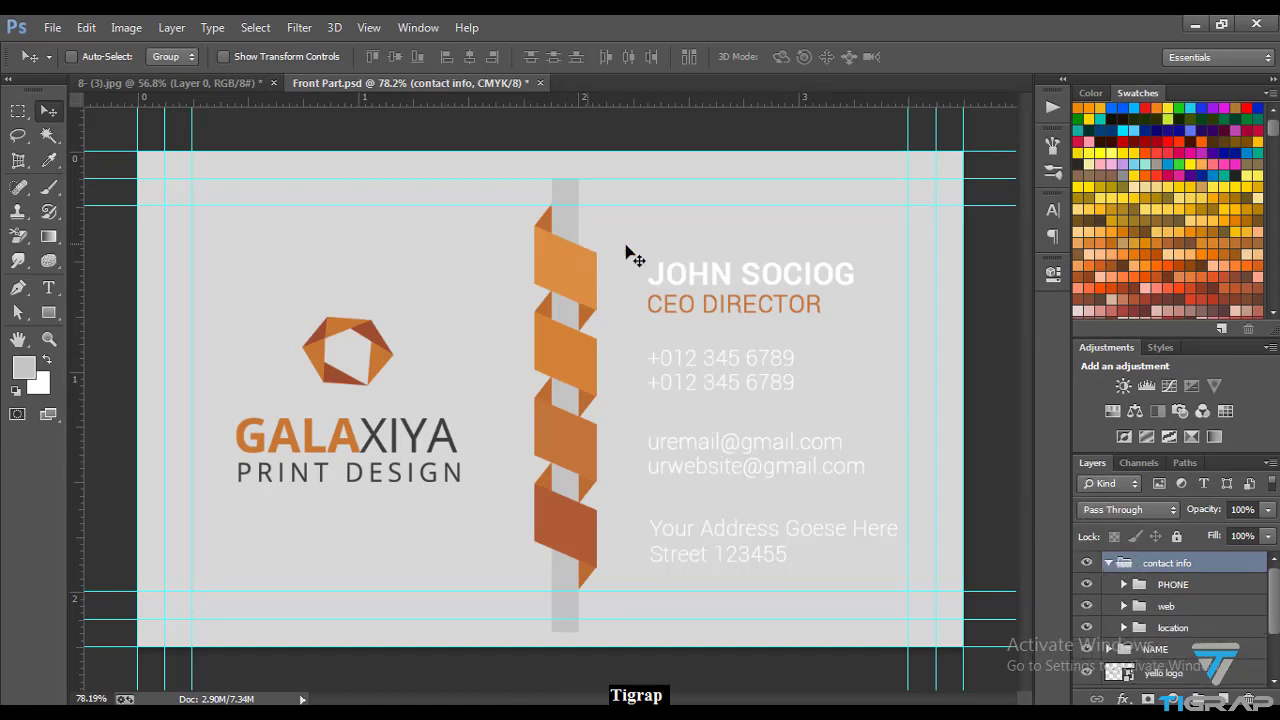
pyautogui.click(1108, 563)
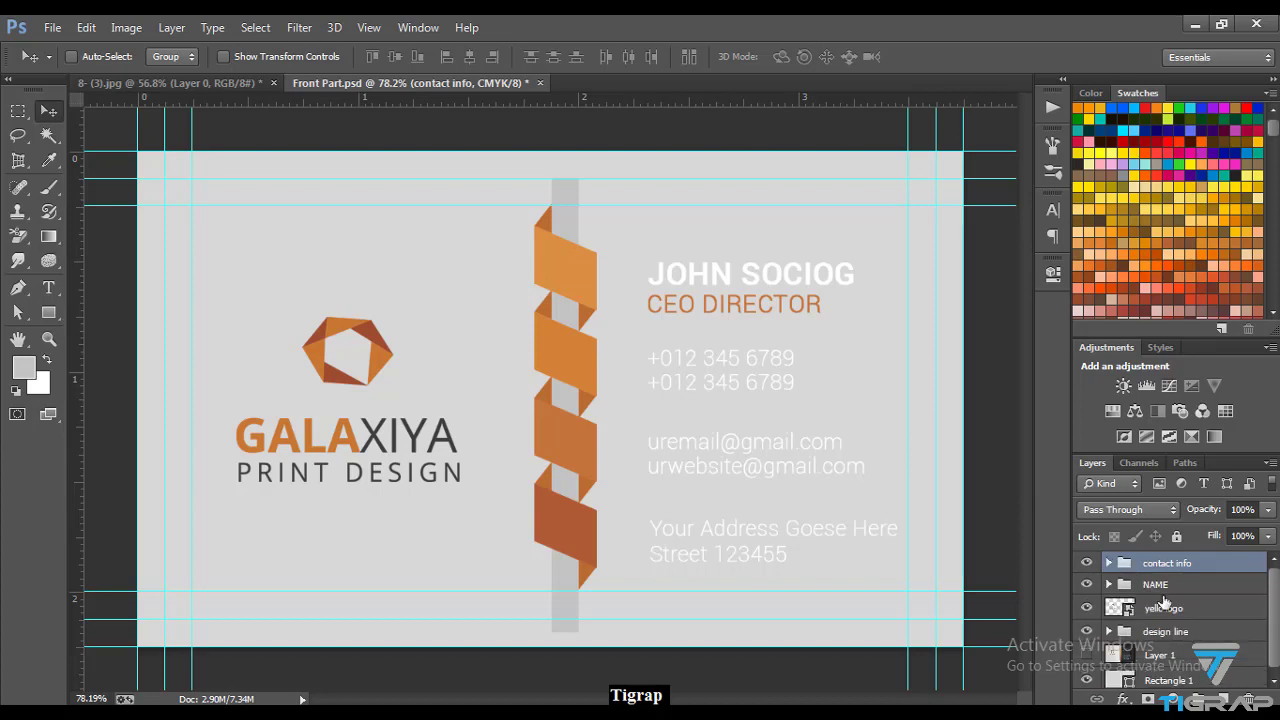
pyautogui.click(1155, 592)
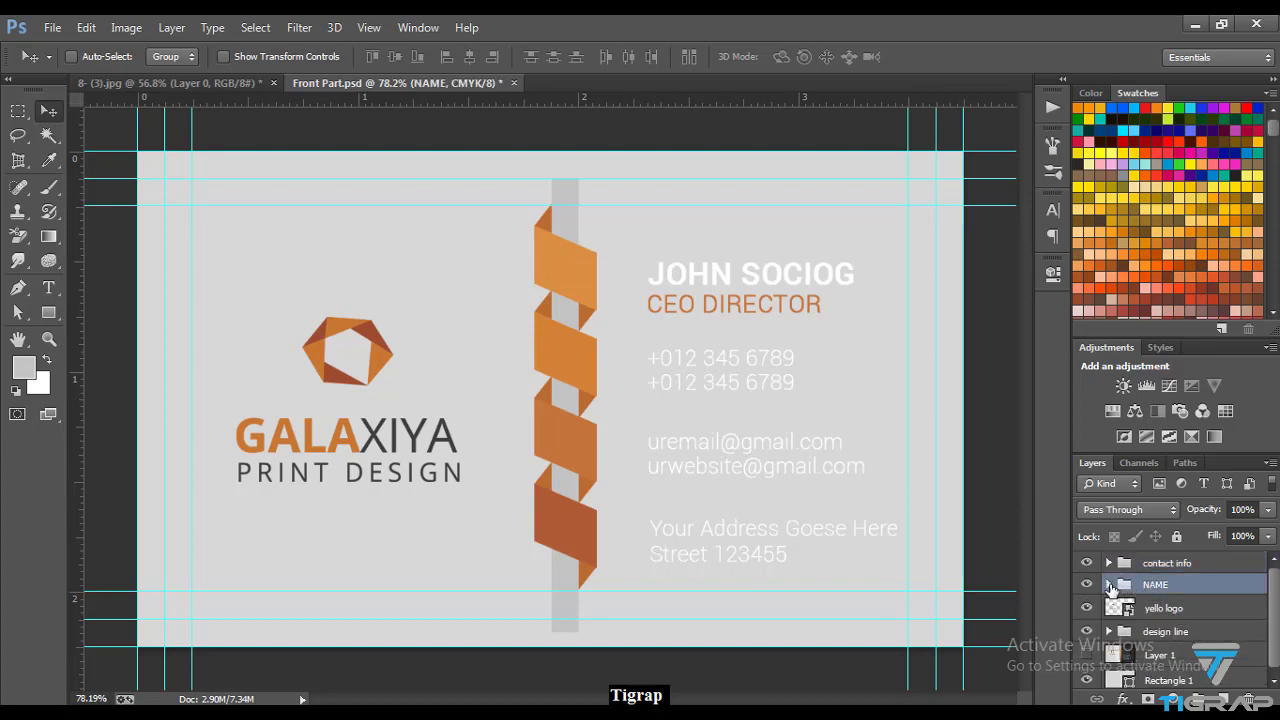
pyautogui.click(1109, 585)
pyautogui.click(1170, 608)
pyautogui.scroll(1, 638, 298)
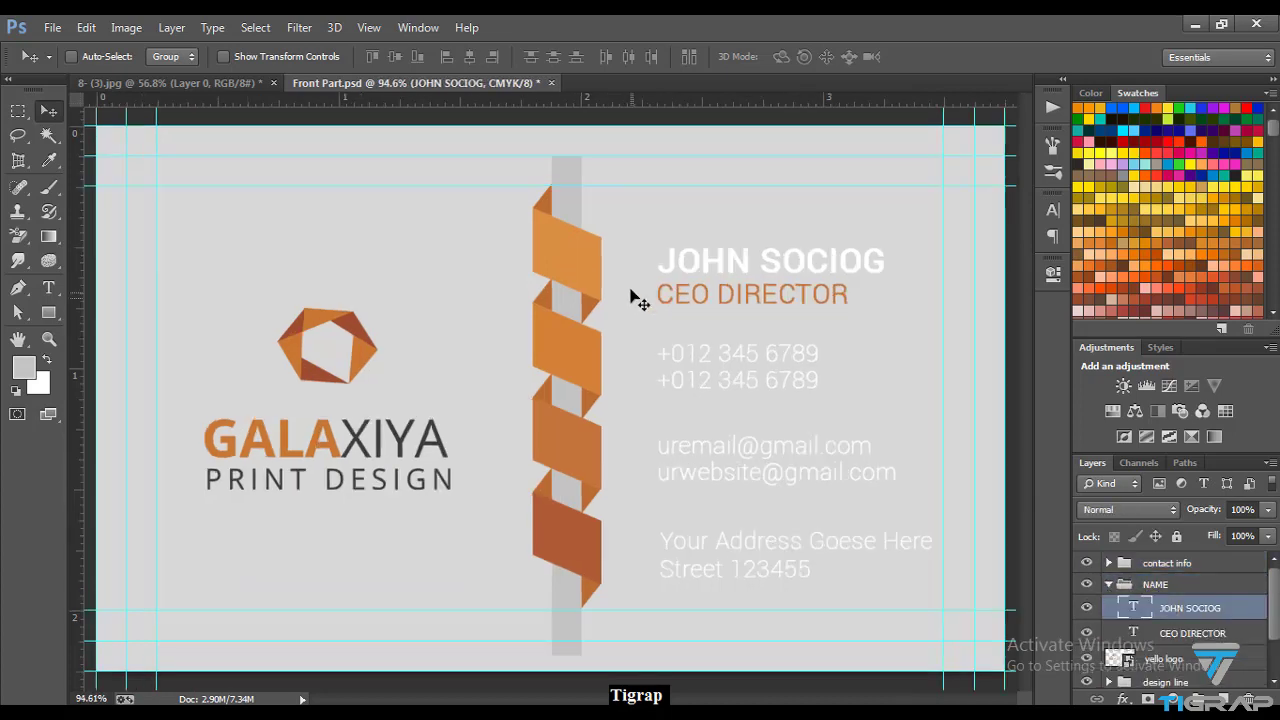
pyautogui.scroll(1, 638, 298)
pyautogui.scroll(1, 620, 278)
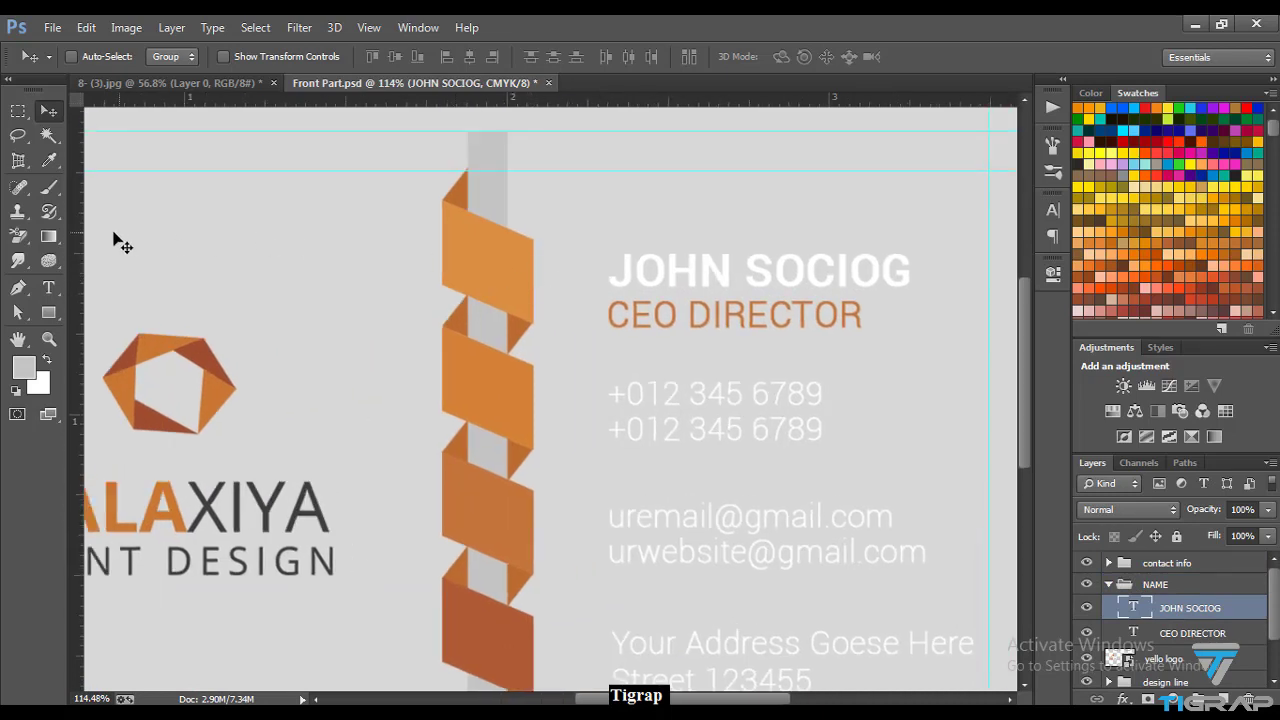
# Step: Draw a small text box on the top ribbon segment, paste the icon glyph, and set it to FontAwesome
pyautogui.press('t')
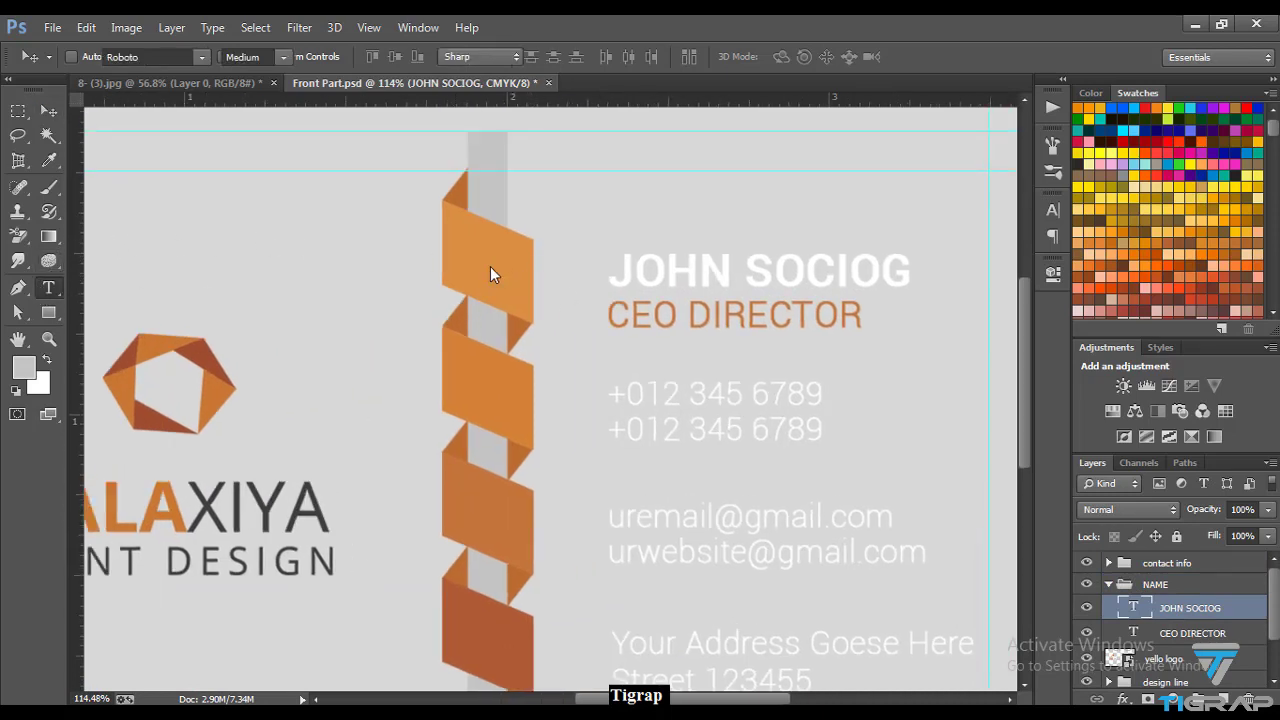
pyautogui.click(489, 262)
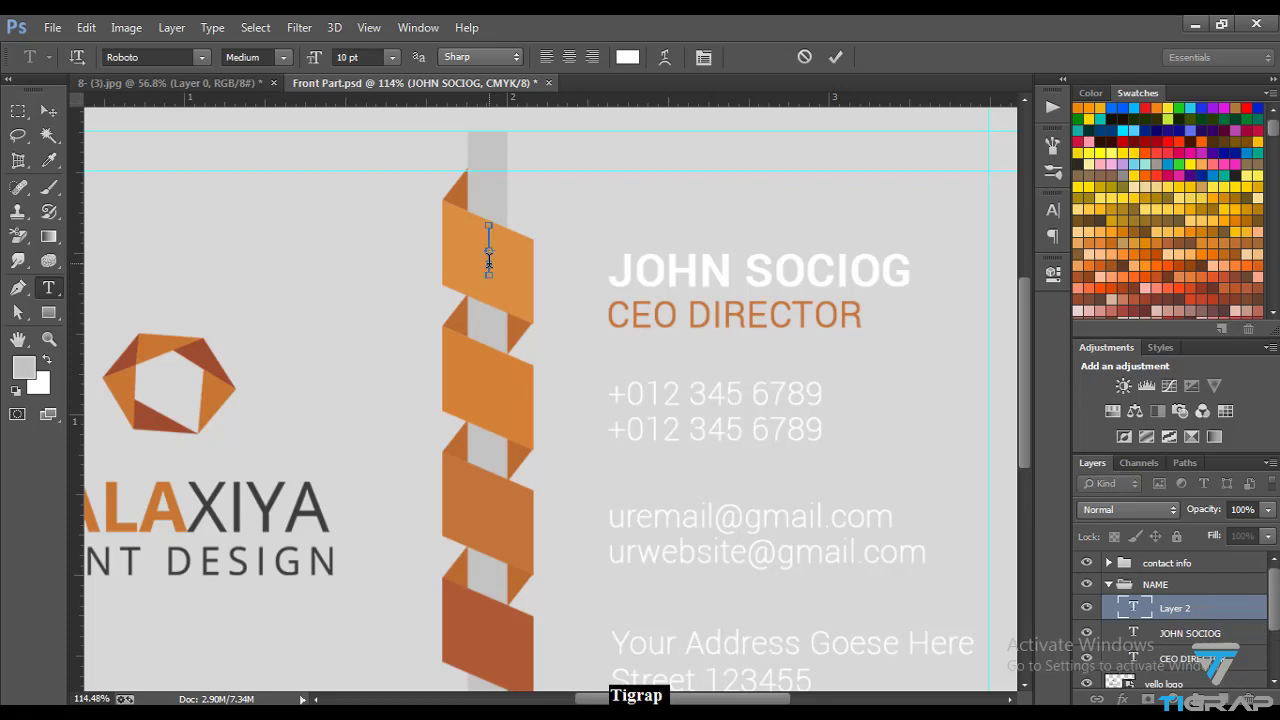
pyautogui.moveTo(489, 222); pyautogui.dragTo(532, 278)
pyautogui.hotkey('ctrl', 'a')
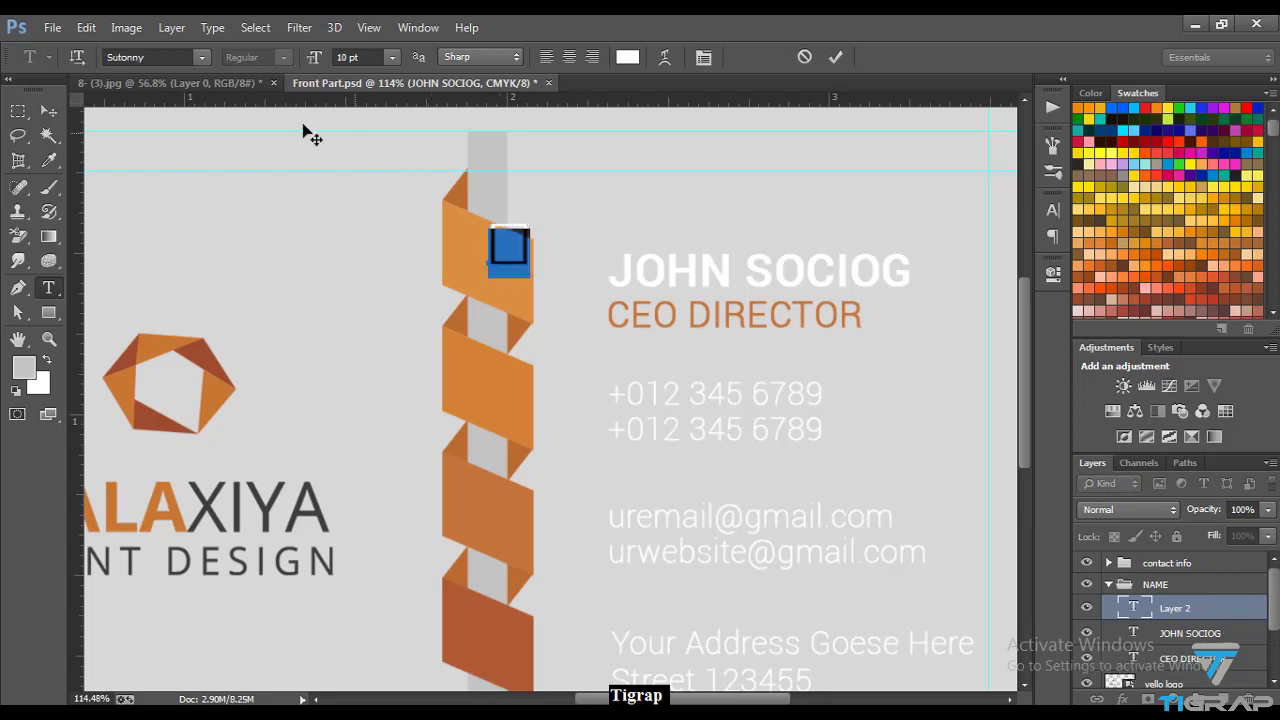
pyautogui.click(170, 57)
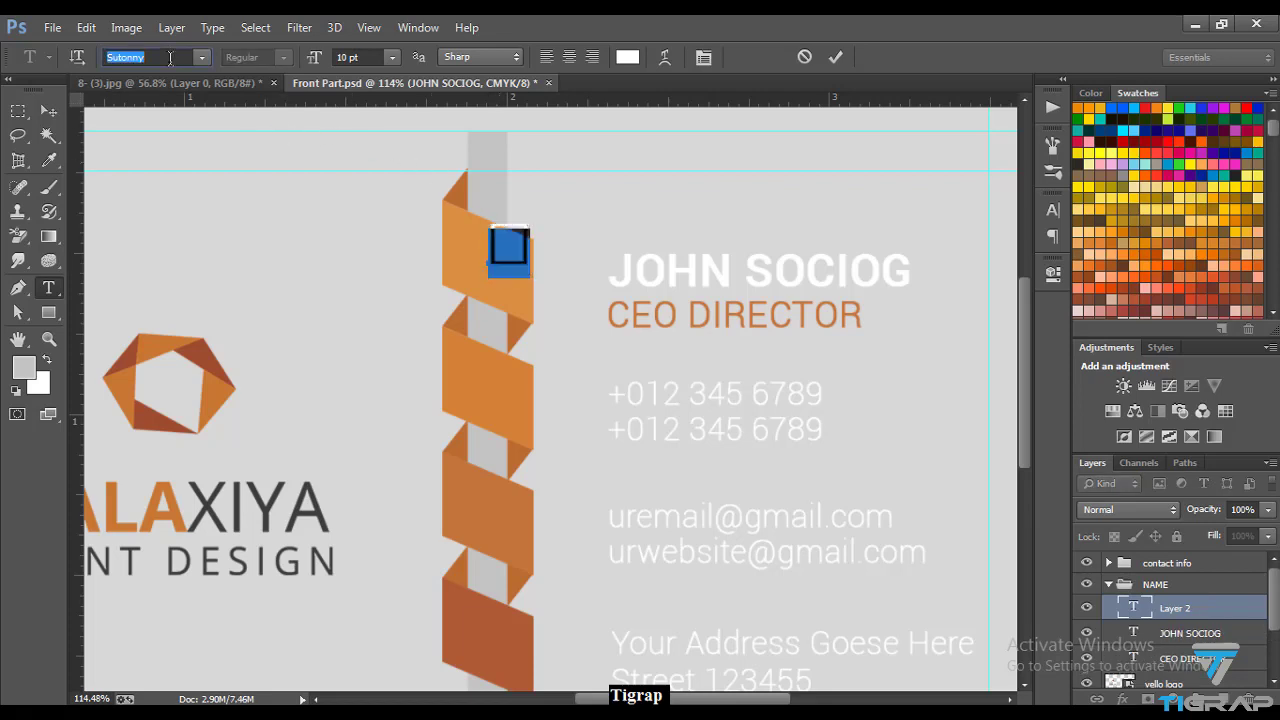
pyautogui.write('font')
pyautogui.press('Return')
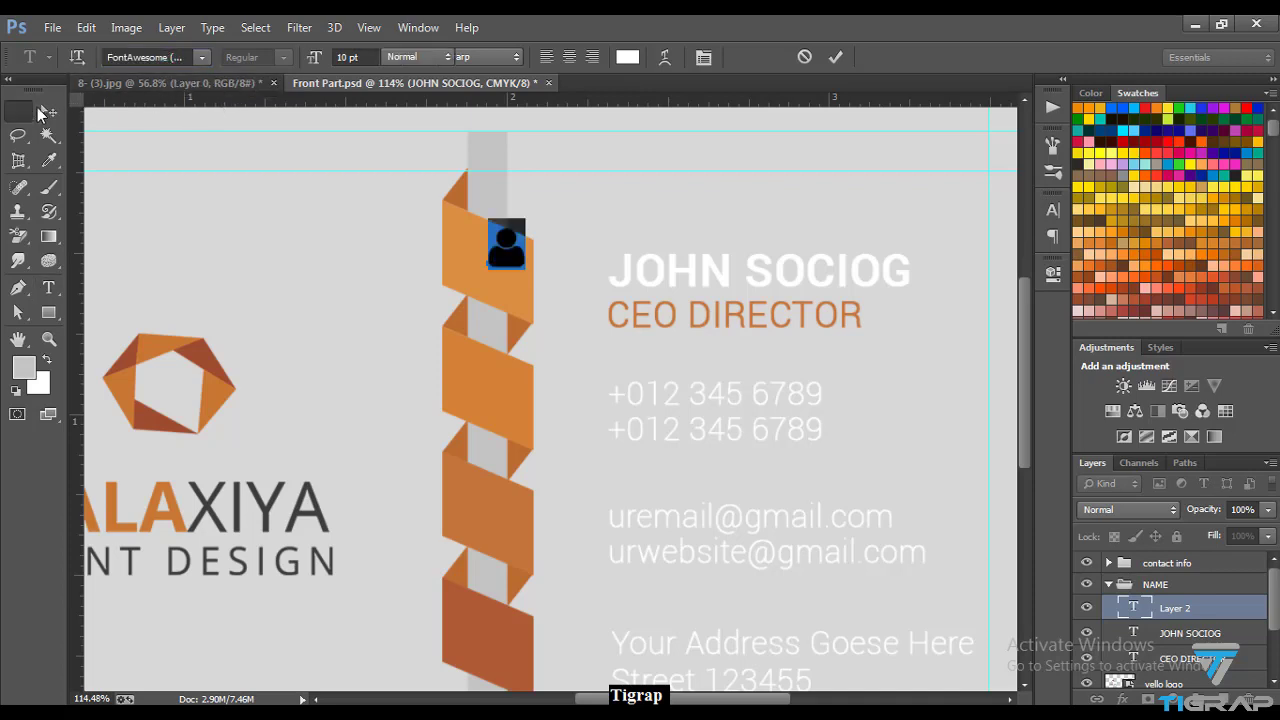
# Step: Commit the person icon and move it into place on the ribbon beside the name
pyautogui.click(48, 110)
pyautogui.moveTo(520, 284); pyautogui.dragTo(488, 282)
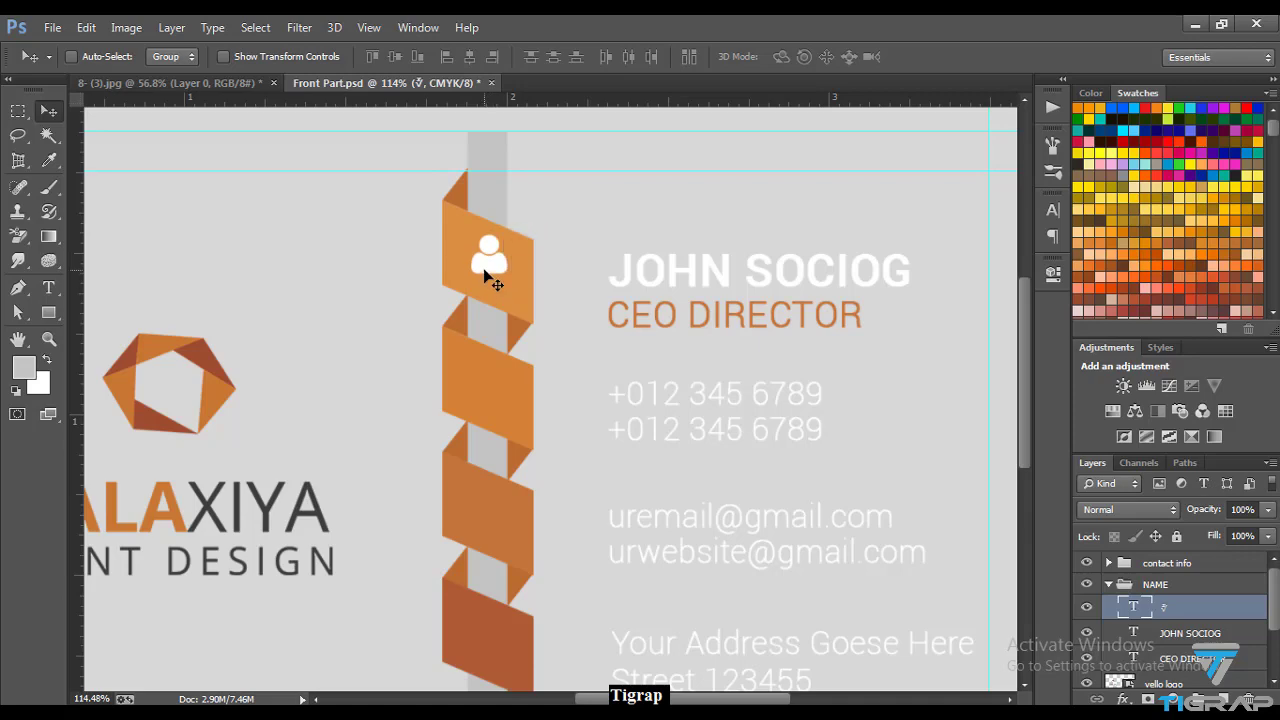
pyautogui.moveTo(484, 272); pyautogui.dragTo(481, 269)
pyautogui.hotkey('ctrl', '0')
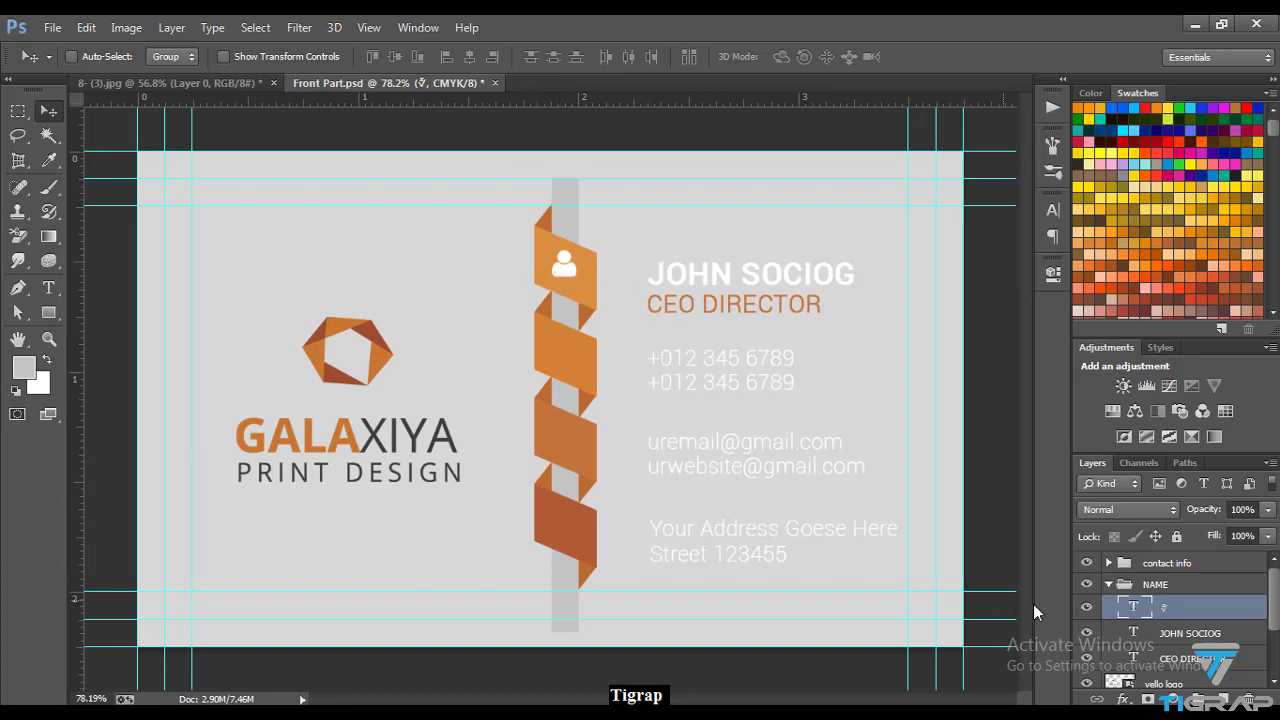
# Step: Rename the new layer 'icon', expand the PHONE group, and return to the Font Awesome cheatsheet
pyautogui.doubleClick(1168, 608)
pyautogui.write('icon')
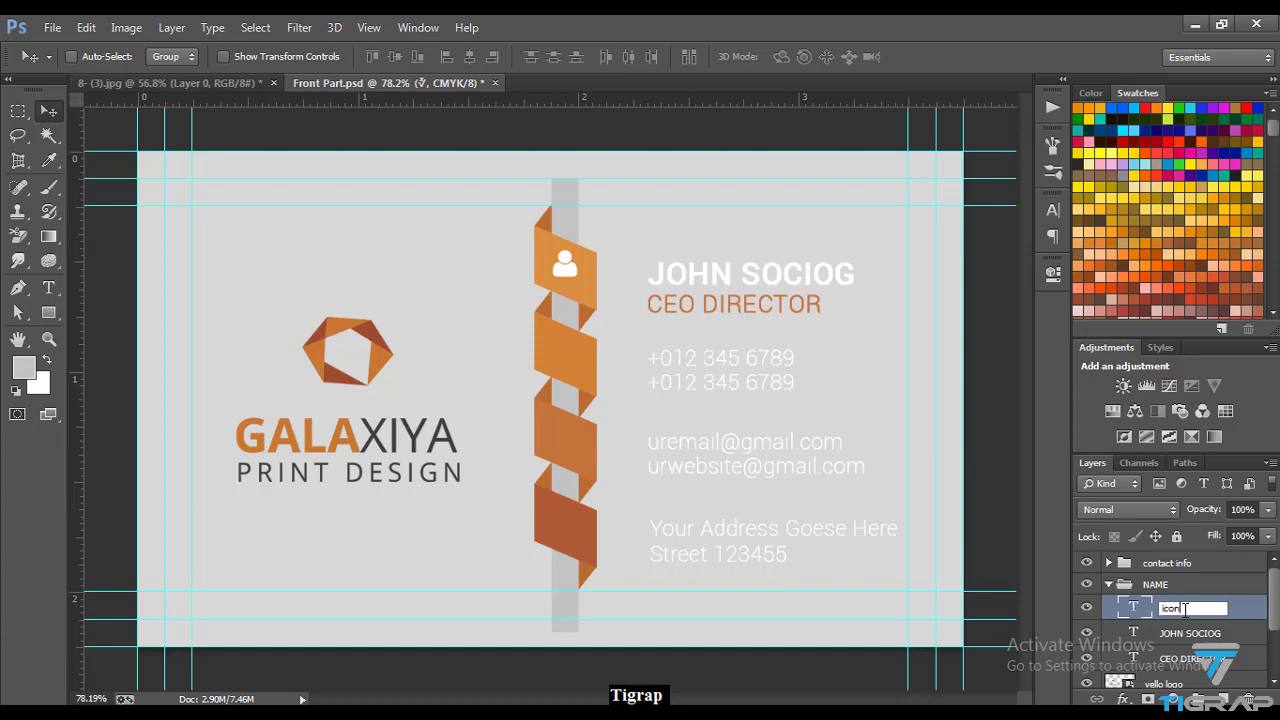
pyautogui.press('Return')
pyautogui.click(1108, 584)
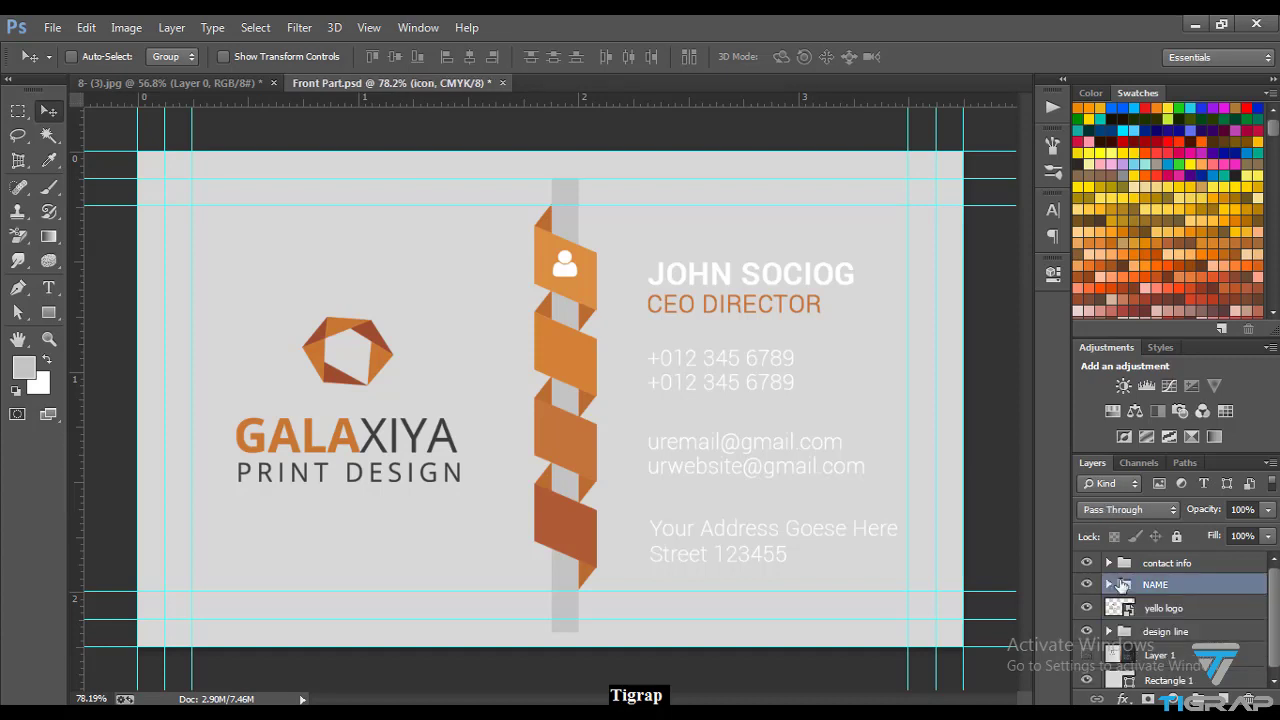
pyautogui.click(1118, 566)
pyautogui.click(1108, 563)
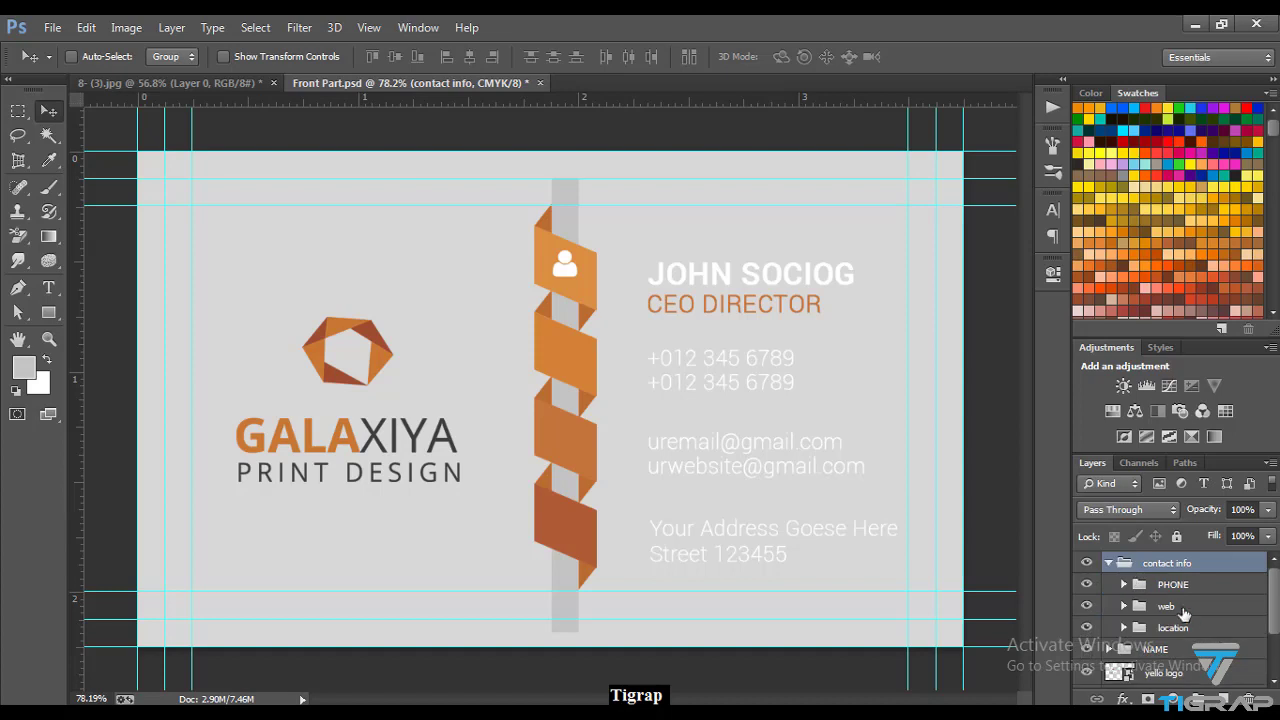
pyautogui.click(1124, 586)
pyautogui.click(1124, 586)
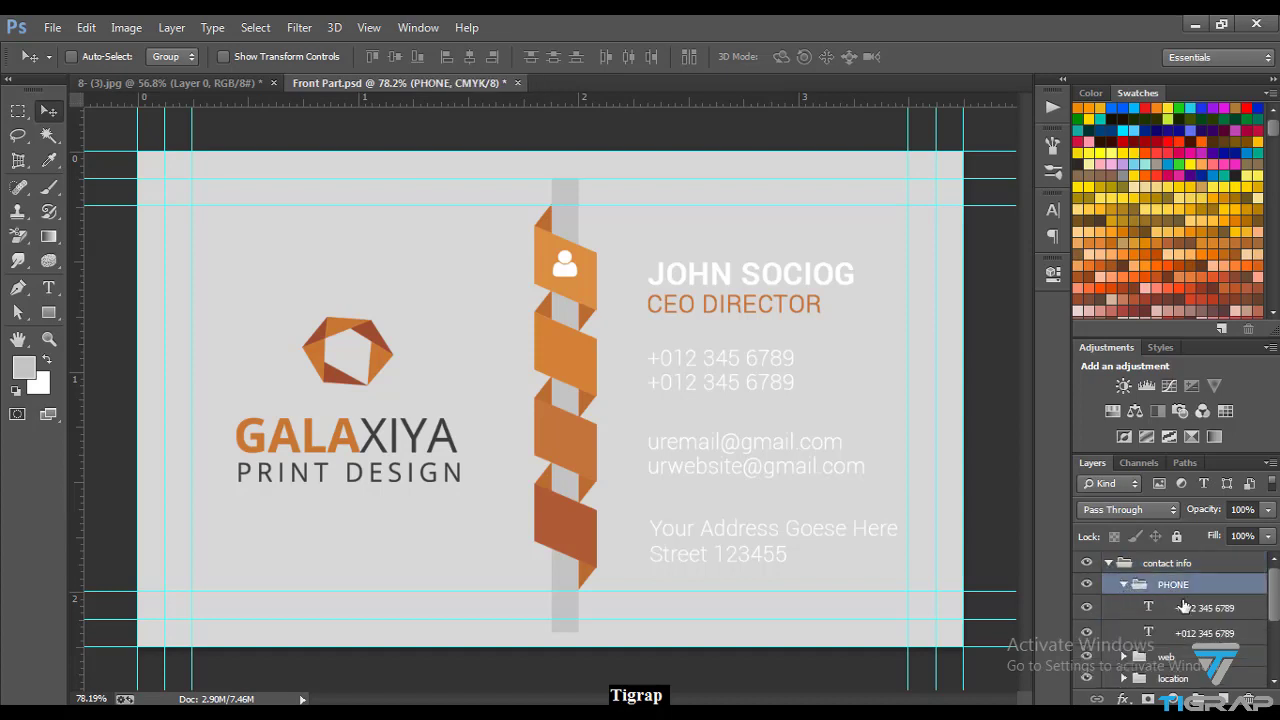
pyautogui.click(1190, 607)
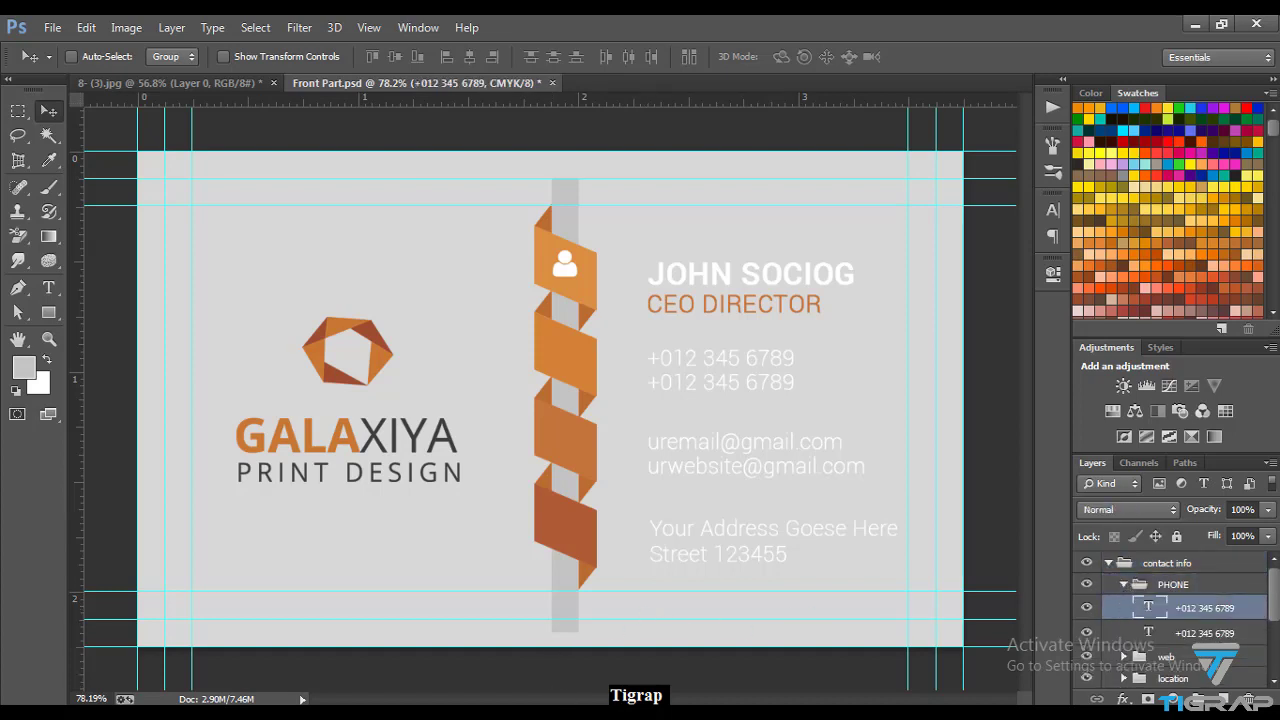
pyautogui.hotkey('alt', 'Tab')
pyautogui.moveTo(940, 117); pyautogui.dragTo(907, 117)
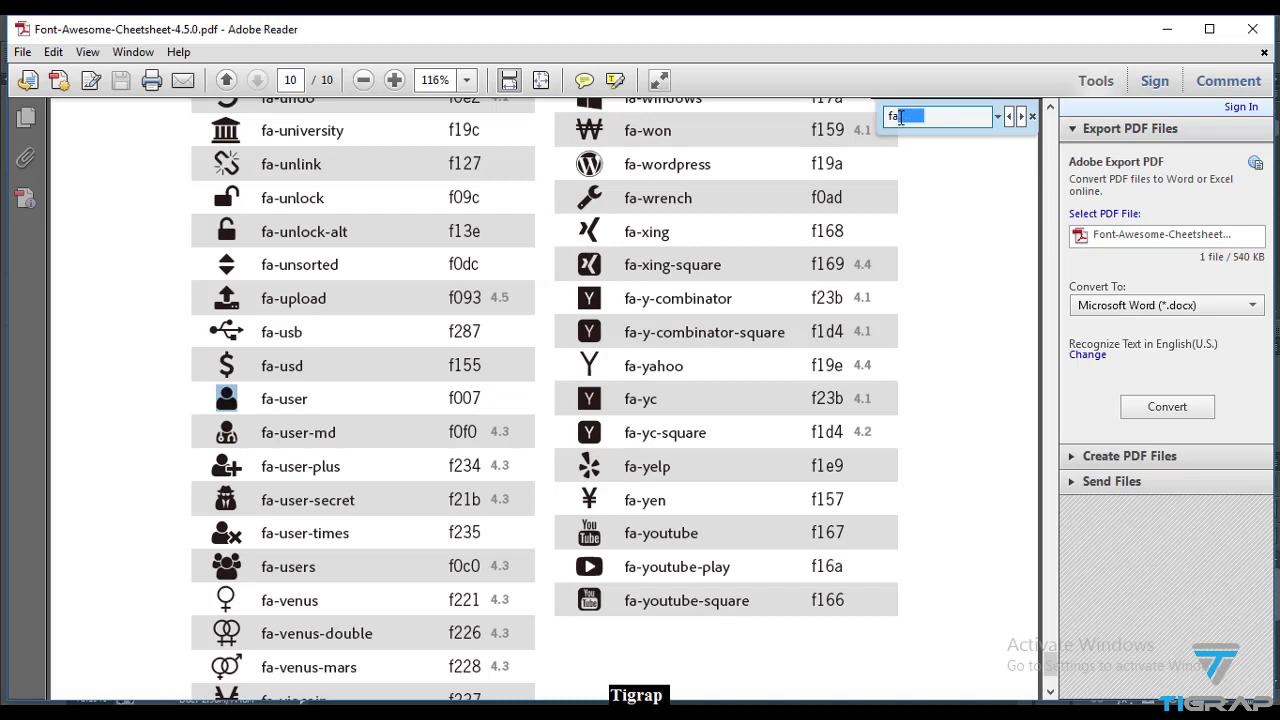
# Step: Search the Font Awesome cheatsheet for 'tele', then for 'phone'
pyautogui.hotkey('ctrl', 'a')
pyautogui.write('te')
pyautogui.write('le')
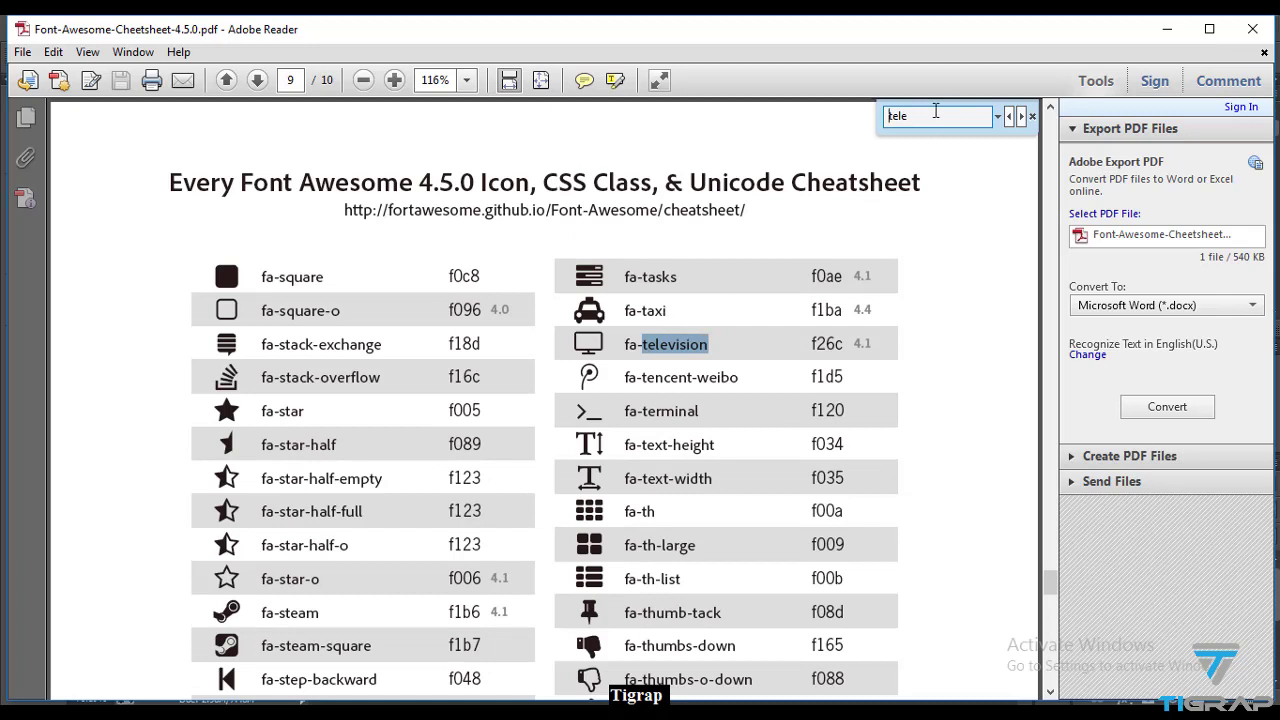
pyautogui.hotkey('ctrl', 'a')
pyautogui.write('phone')
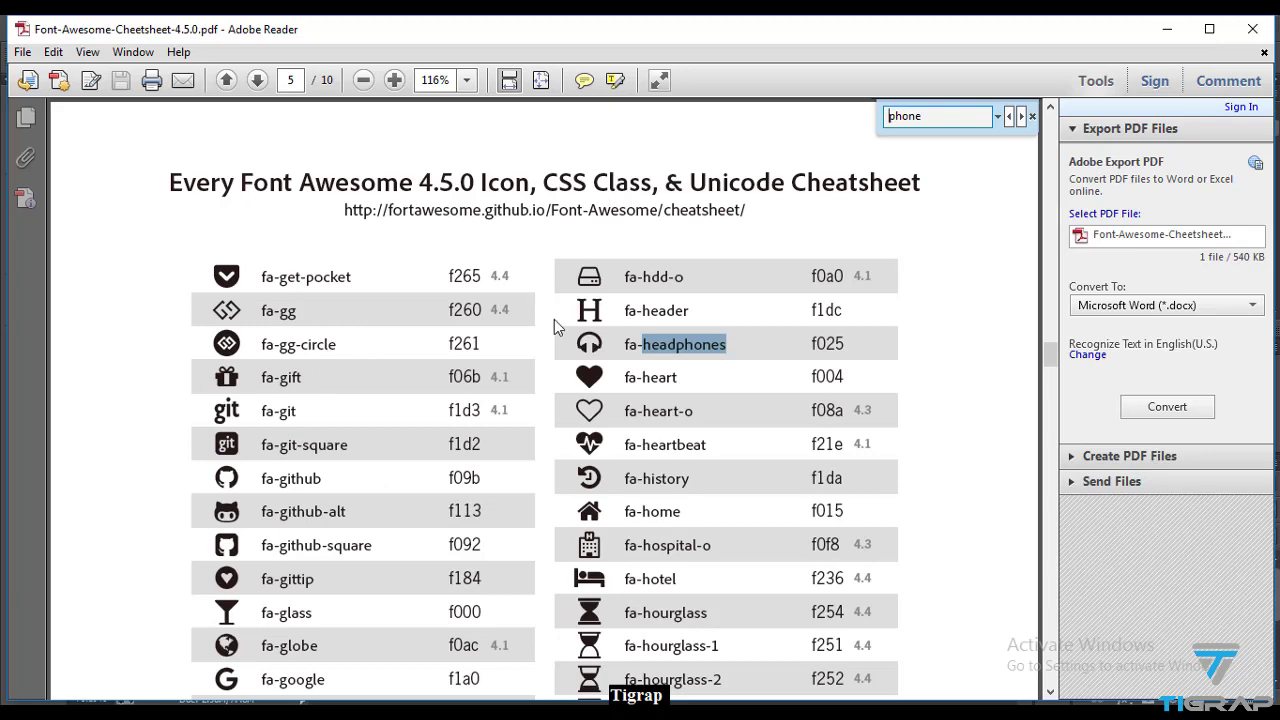
# Step: Copy the fa-globe icon character from the cheatsheet and go back to Photoshop
pyautogui.scroll(-3, 538, 328)
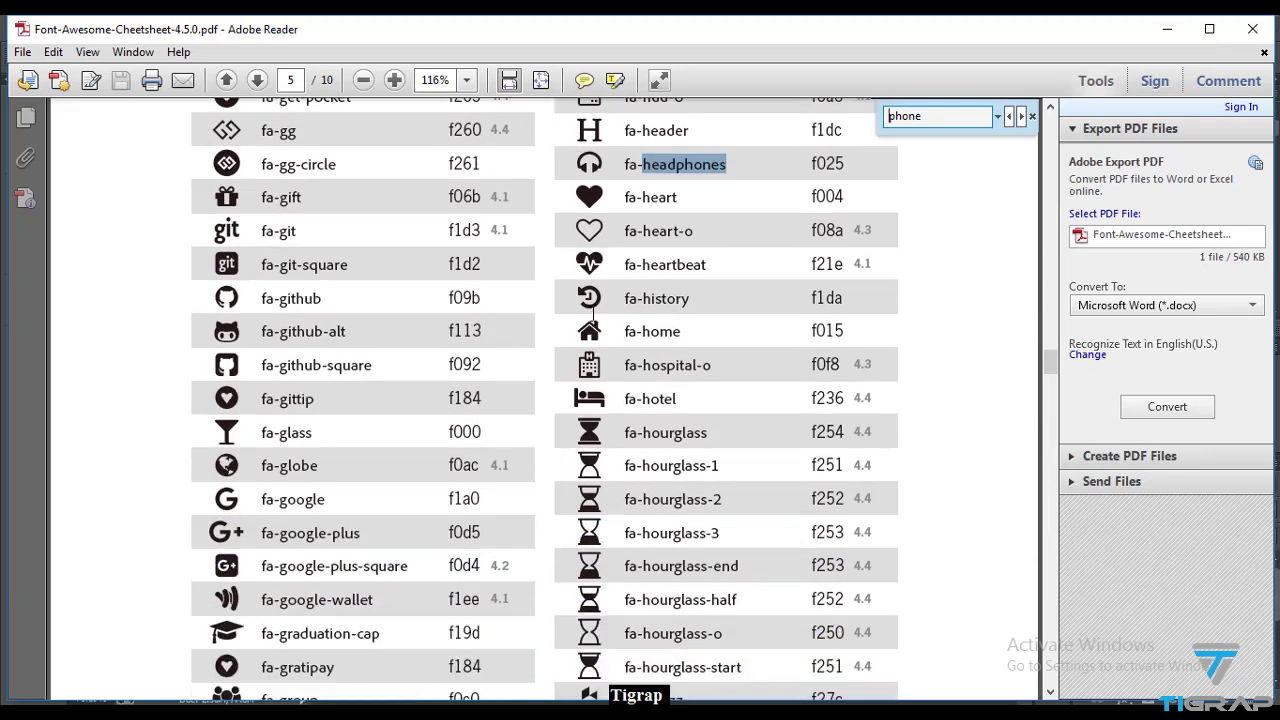
pyautogui.scroll(-3, 596, 312)
pyautogui.scroll(-1, 597, 312)
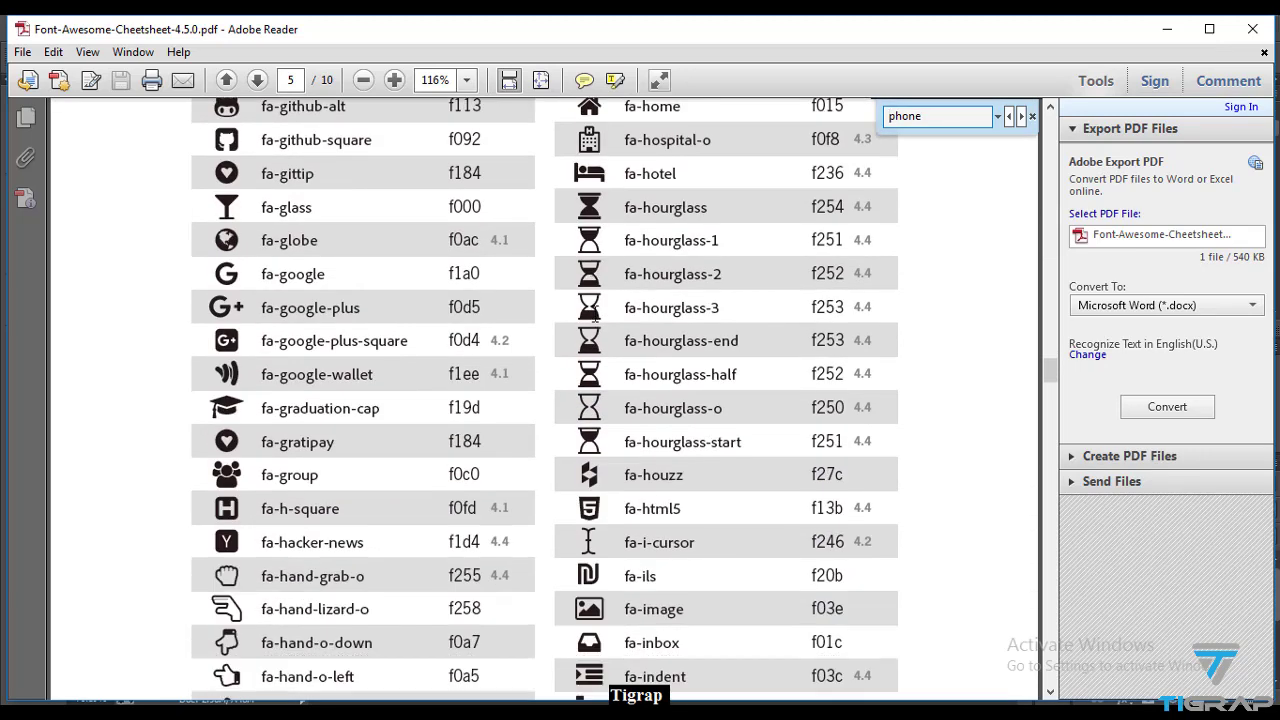
pyautogui.scroll(-4, 543, 357)
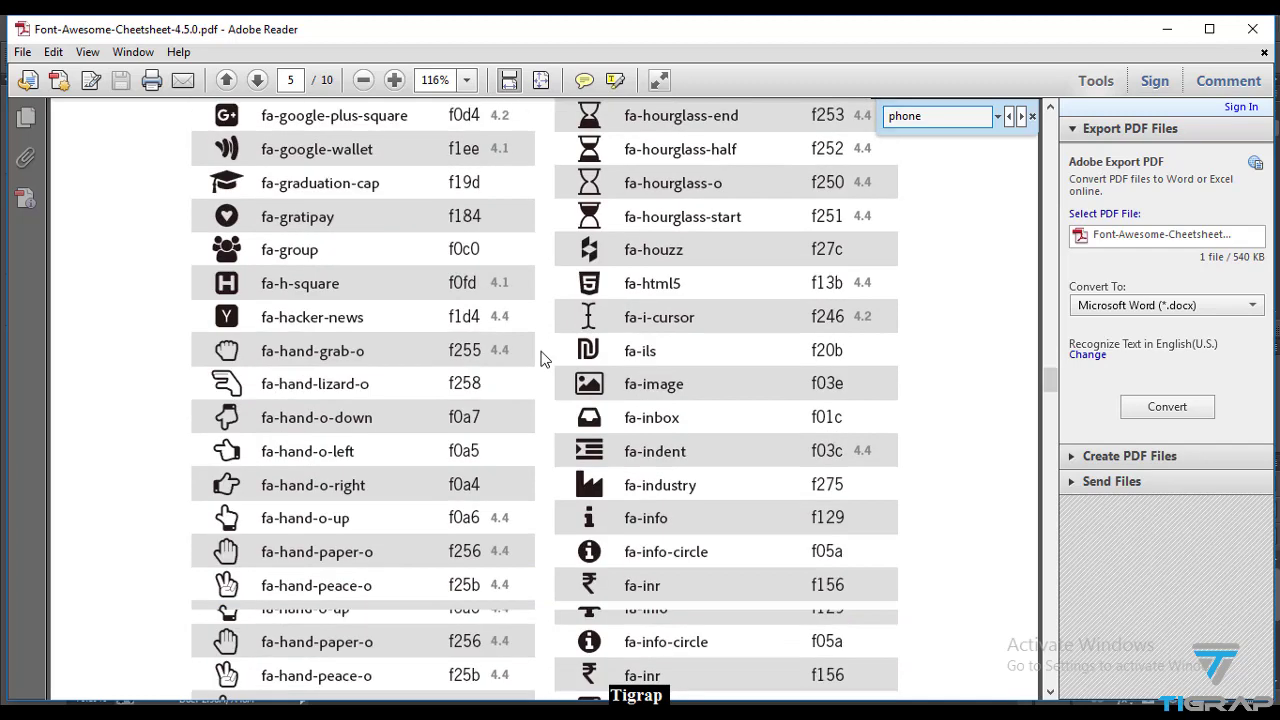
pyautogui.scroll(-1, 540, 358)
pyautogui.scroll(4, 540, 357)
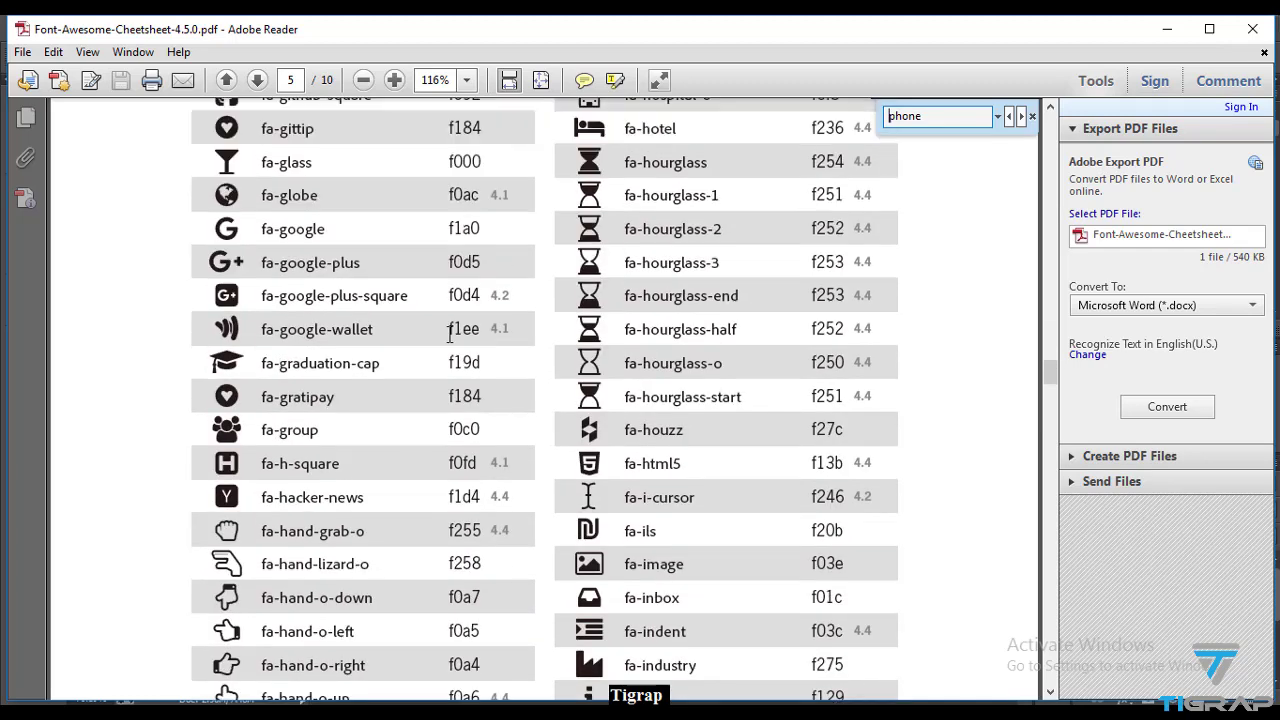
pyautogui.click(227, 195)
pyautogui.rightClick(227, 195)
pyautogui.click(251, 203)
pyautogui.hotkey('alt', 'Tab')
pyautogui.hotkey('alt', 'Tab')
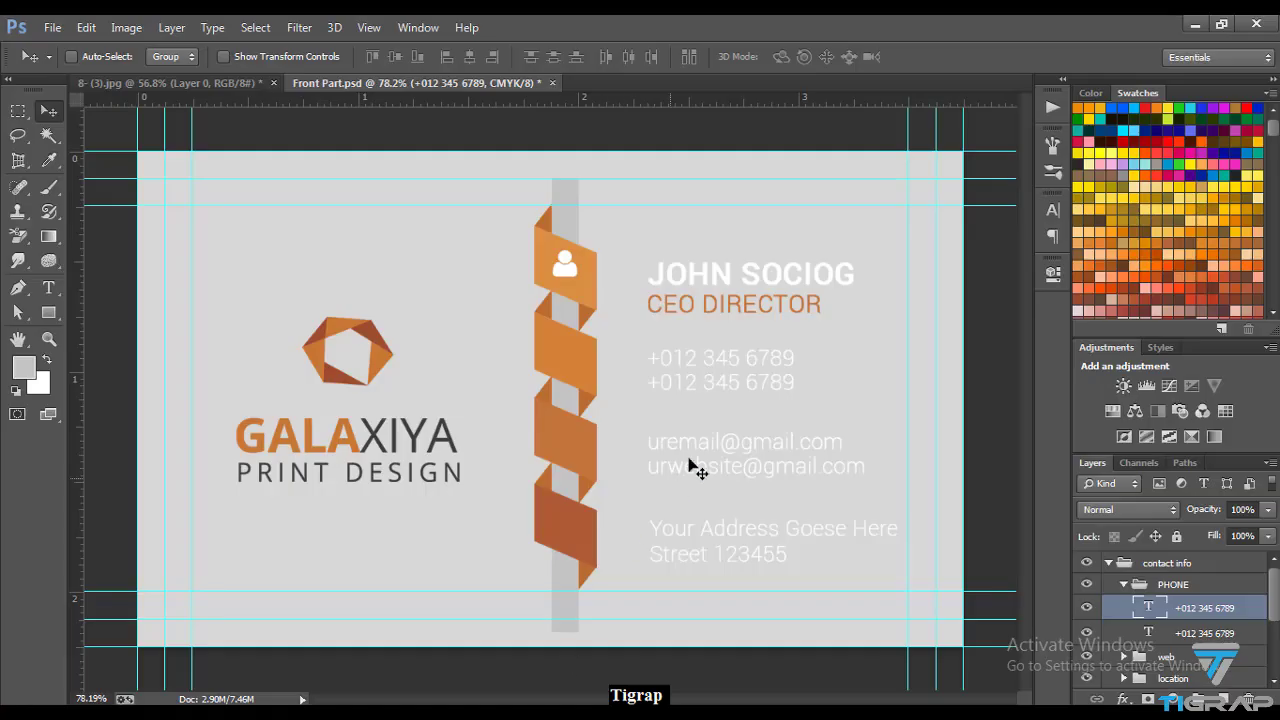
pyautogui.click(1123, 585)
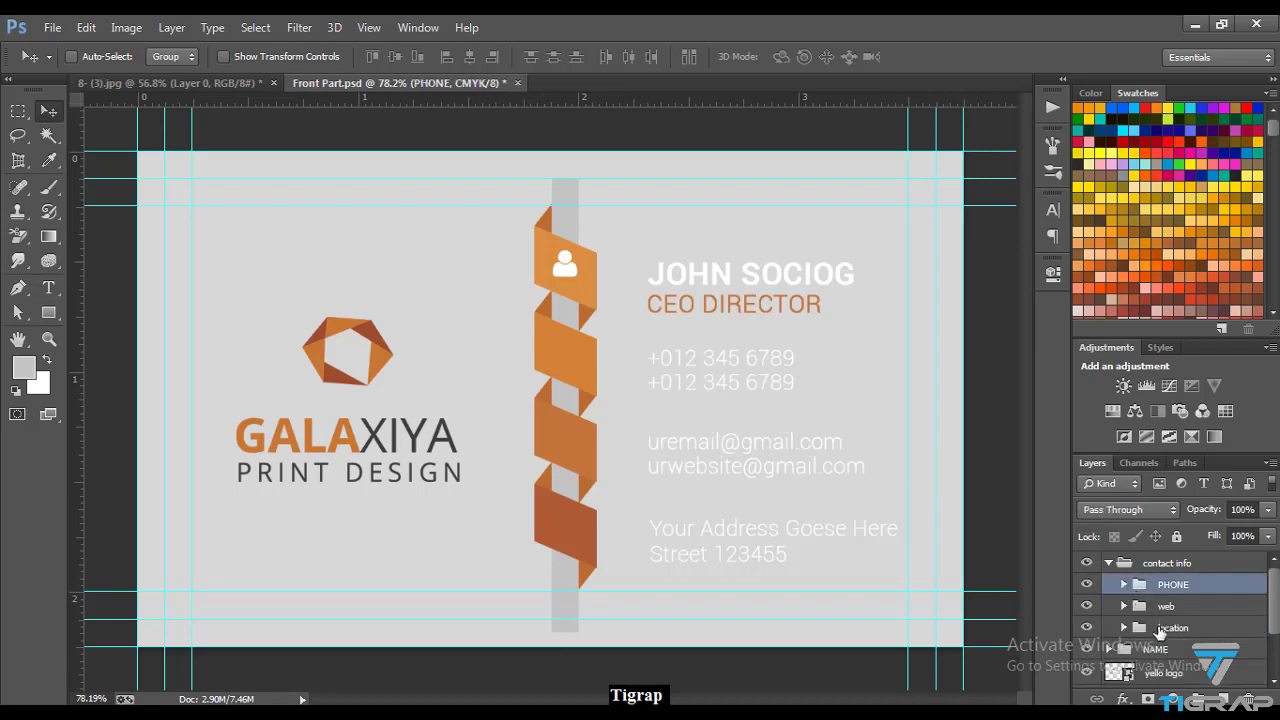
pyautogui.click(1124, 606)
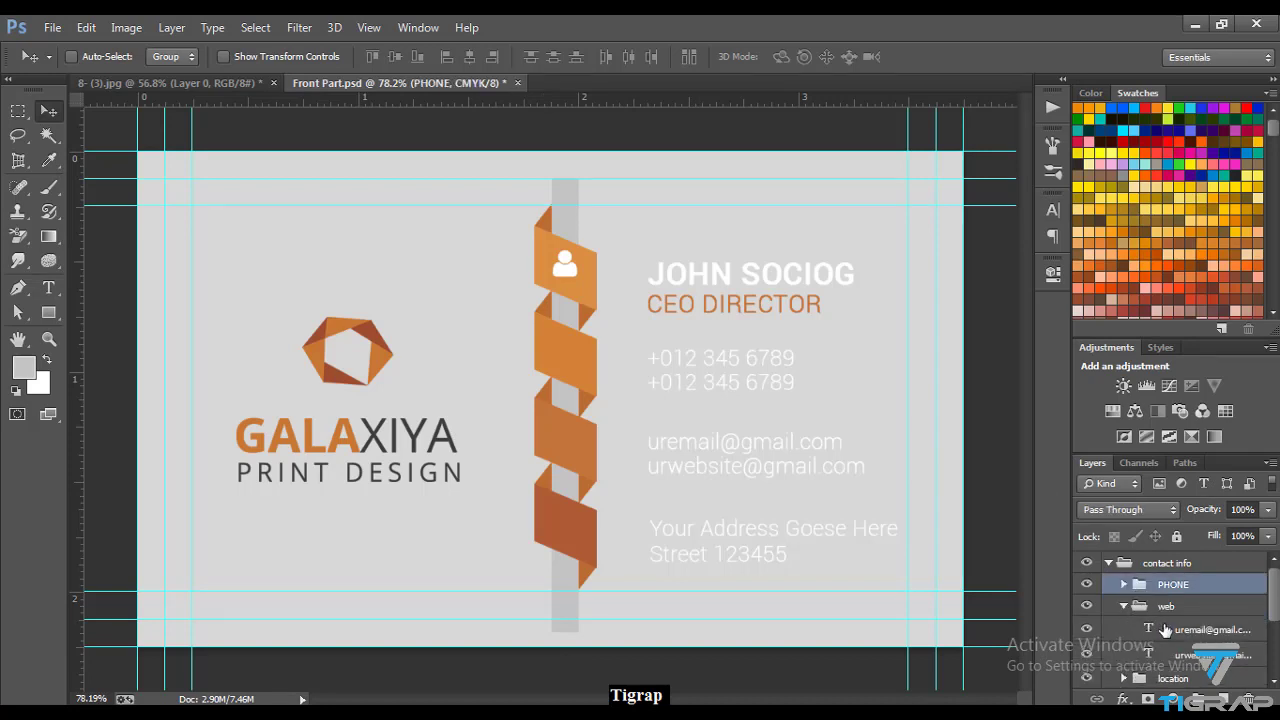
pyautogui.click(1150, 628)
pyautogui.scroll(2, 565, 342)
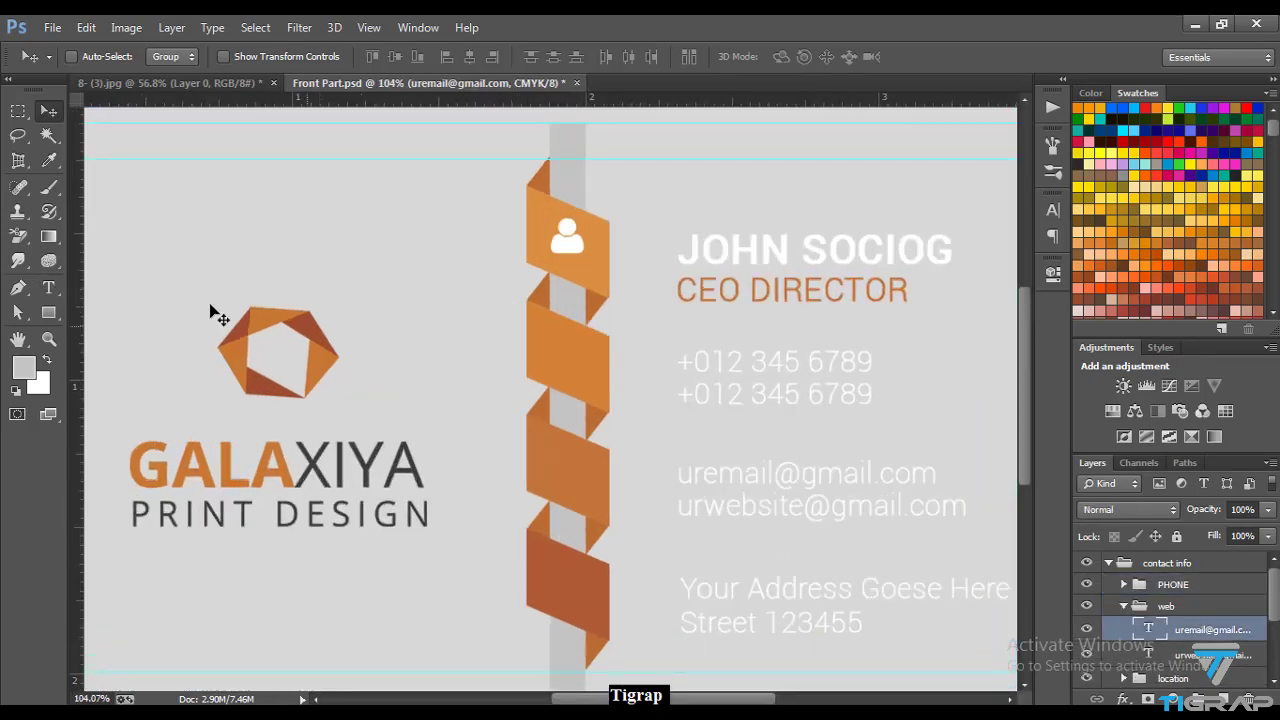
pyautogui.click(50, 288)
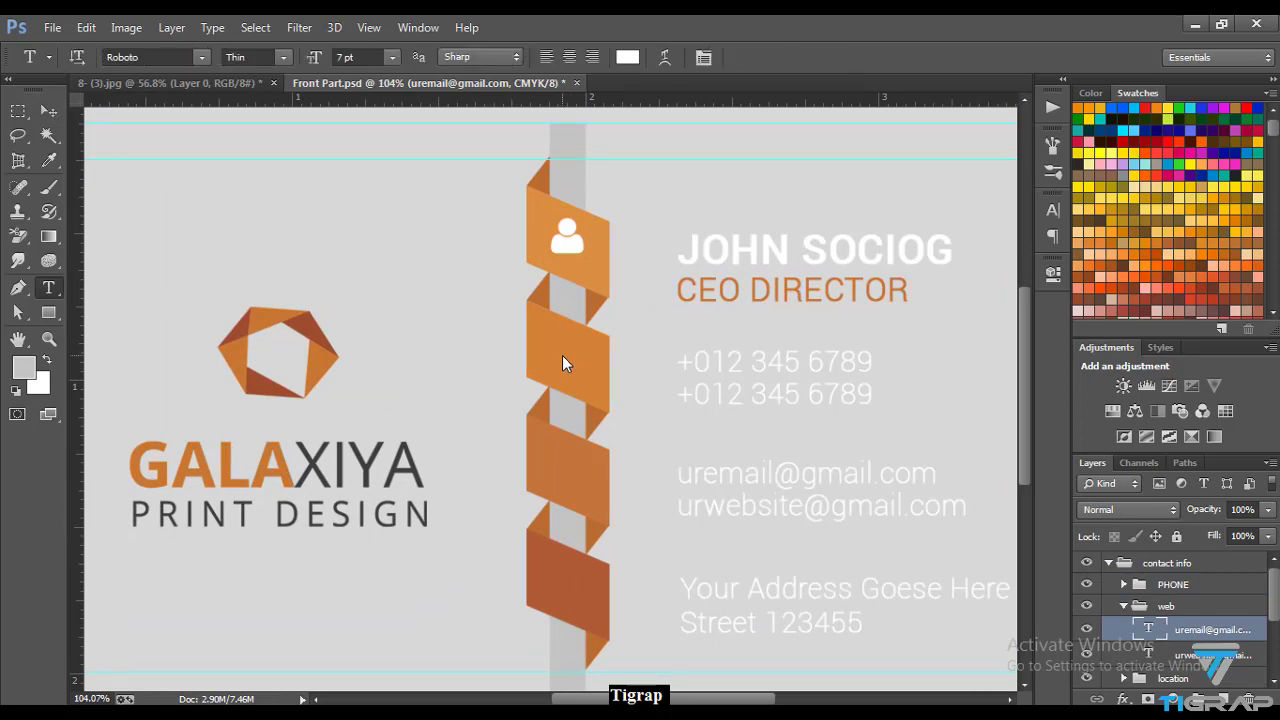
pyautogui.click(562, 352)
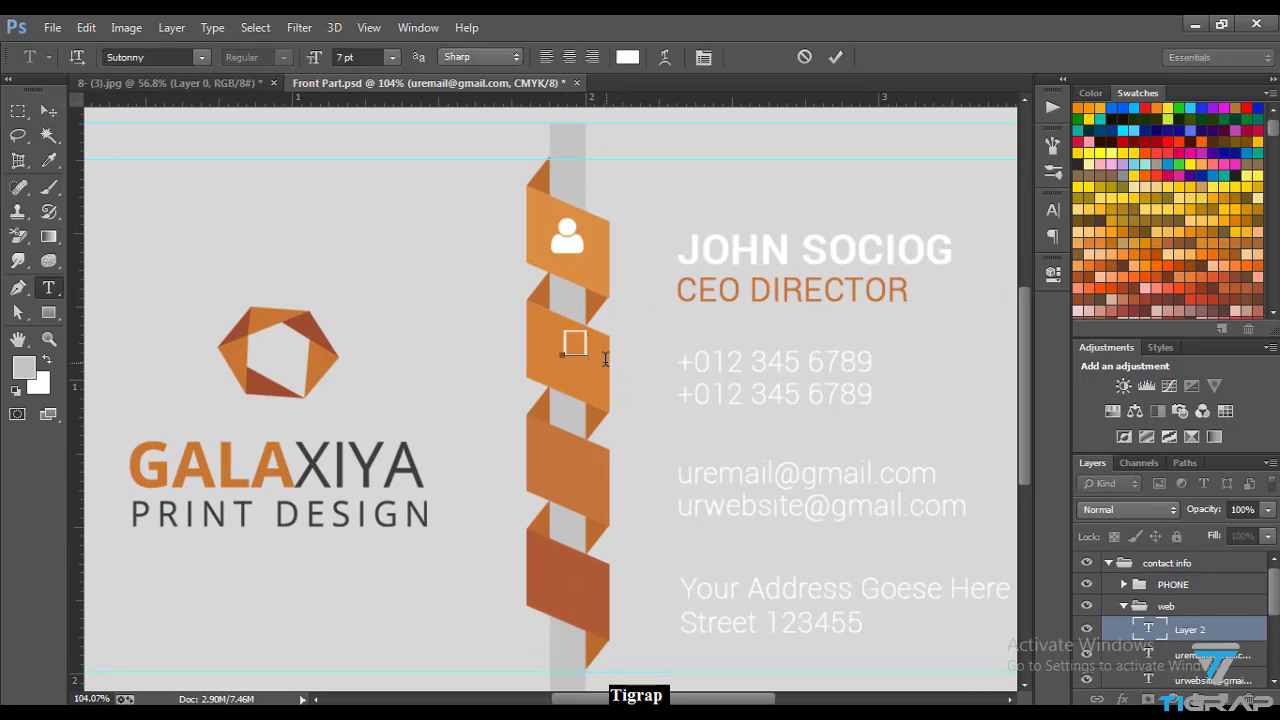
# Step: Set the globe glyph's font to FontAwesome at 8 pt
pyautogui.click(157, 60)
pyautogui.write('ao')
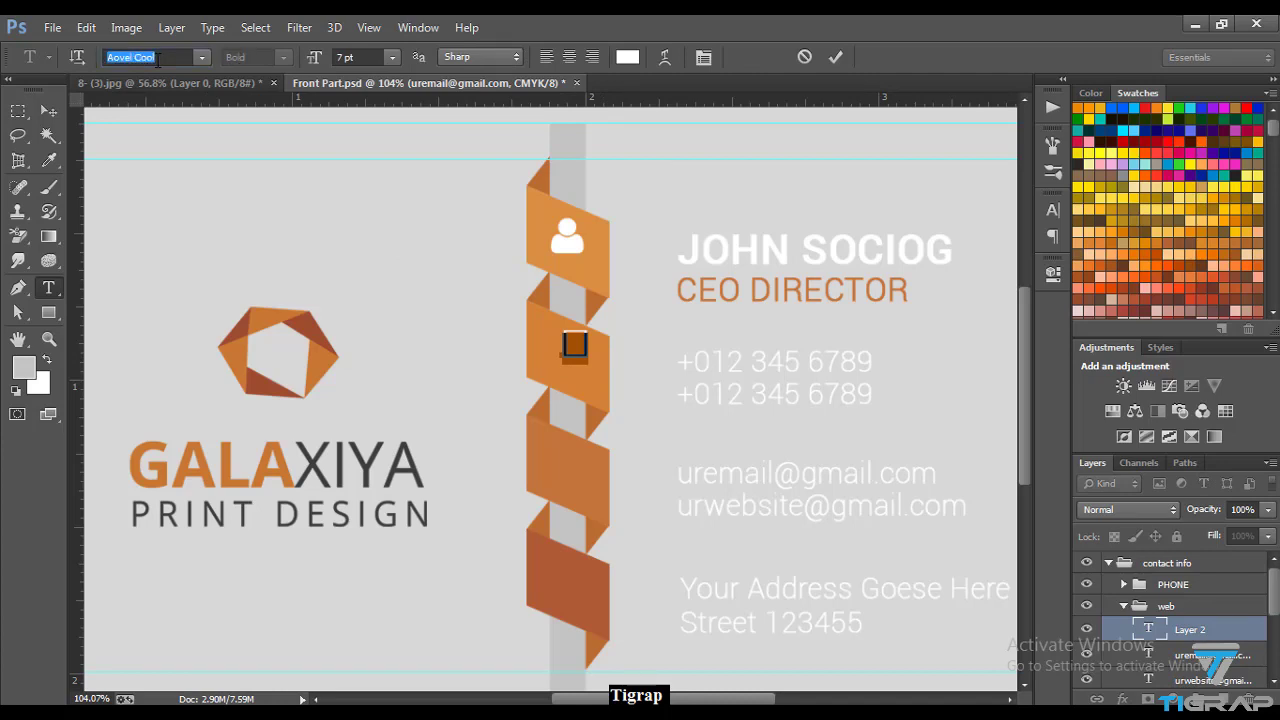
pyautogui.press('Escape')
pyautogui.write('fonta')
pyautogui.press('Return')
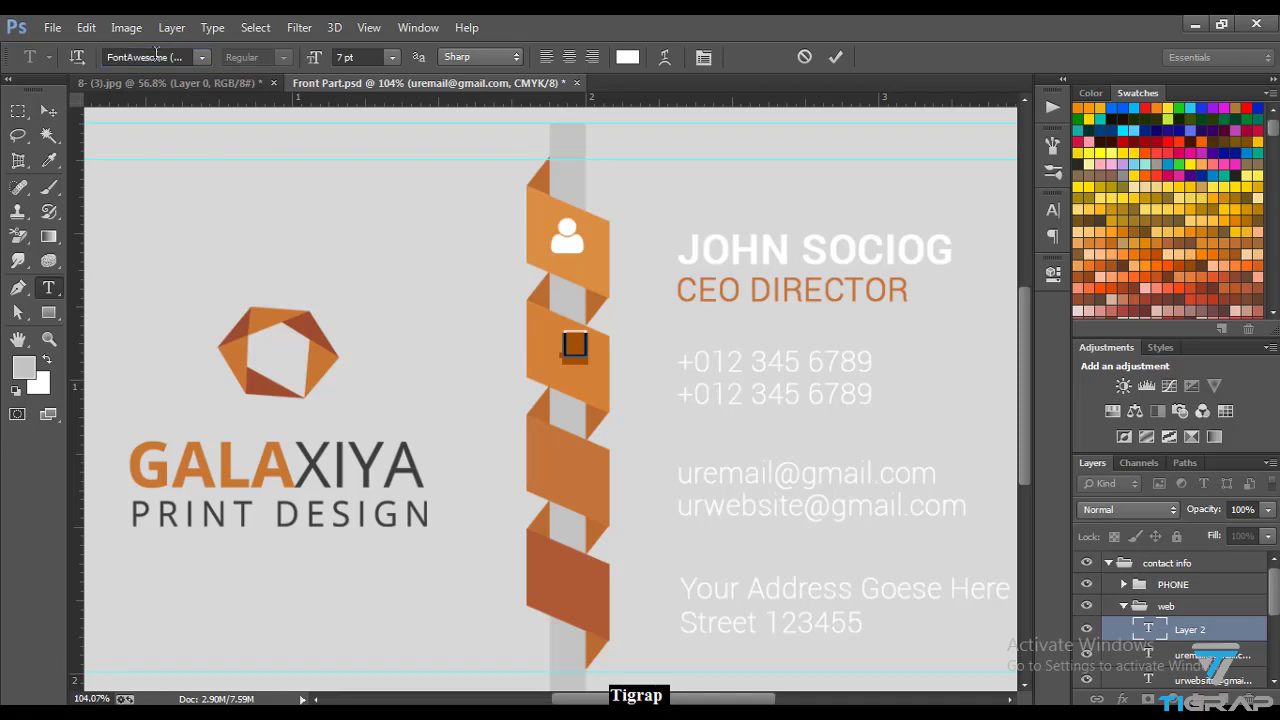
pyautogui.click(353, 58)
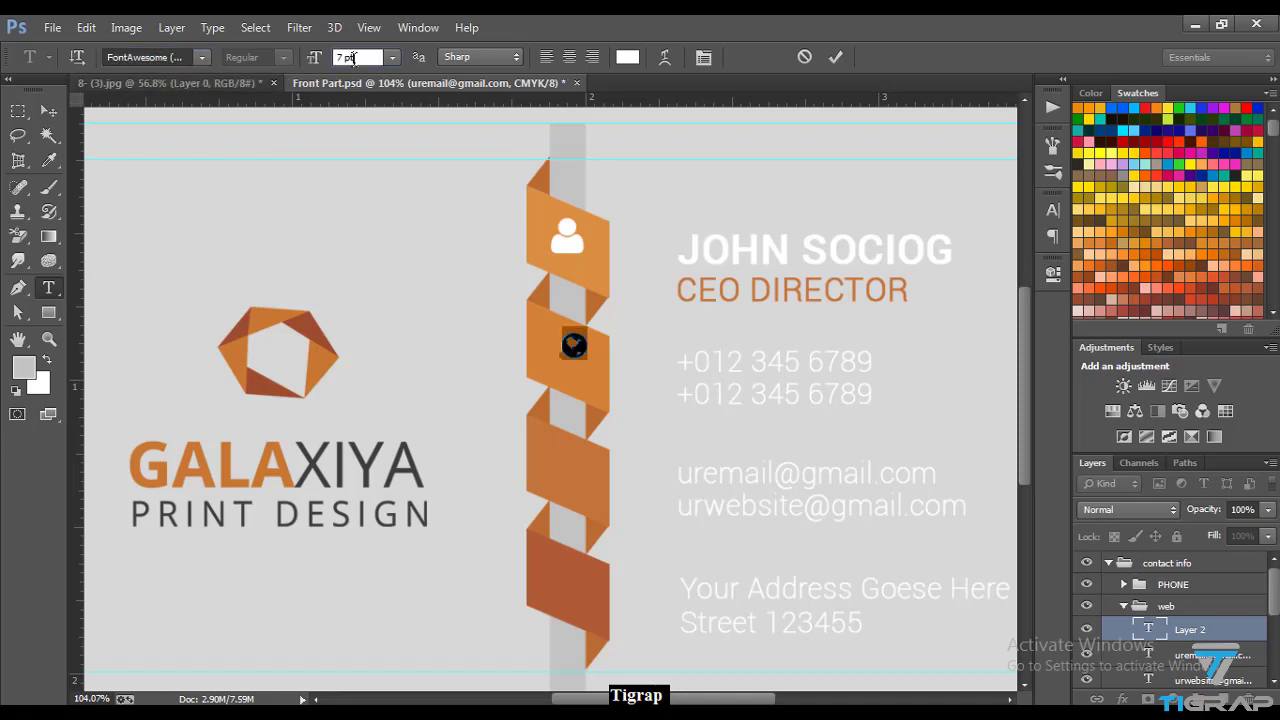
pyautogui.press('Up')
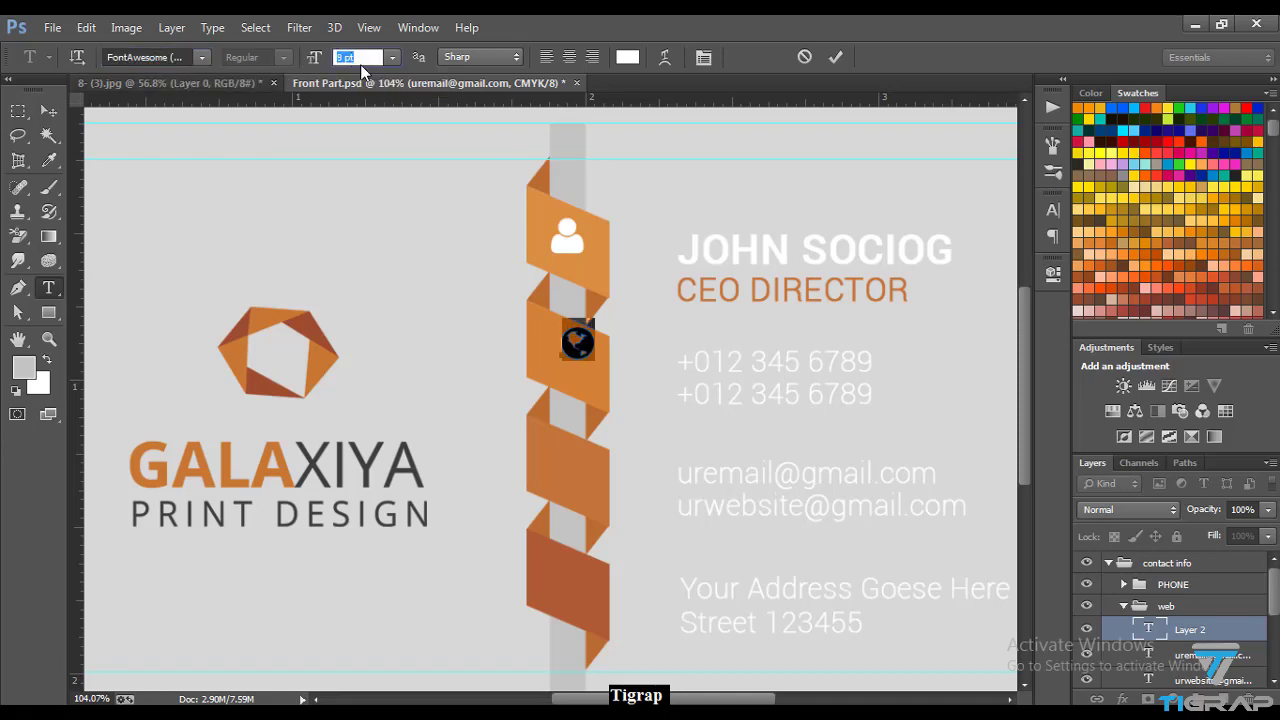
pyautogui.press('Down')
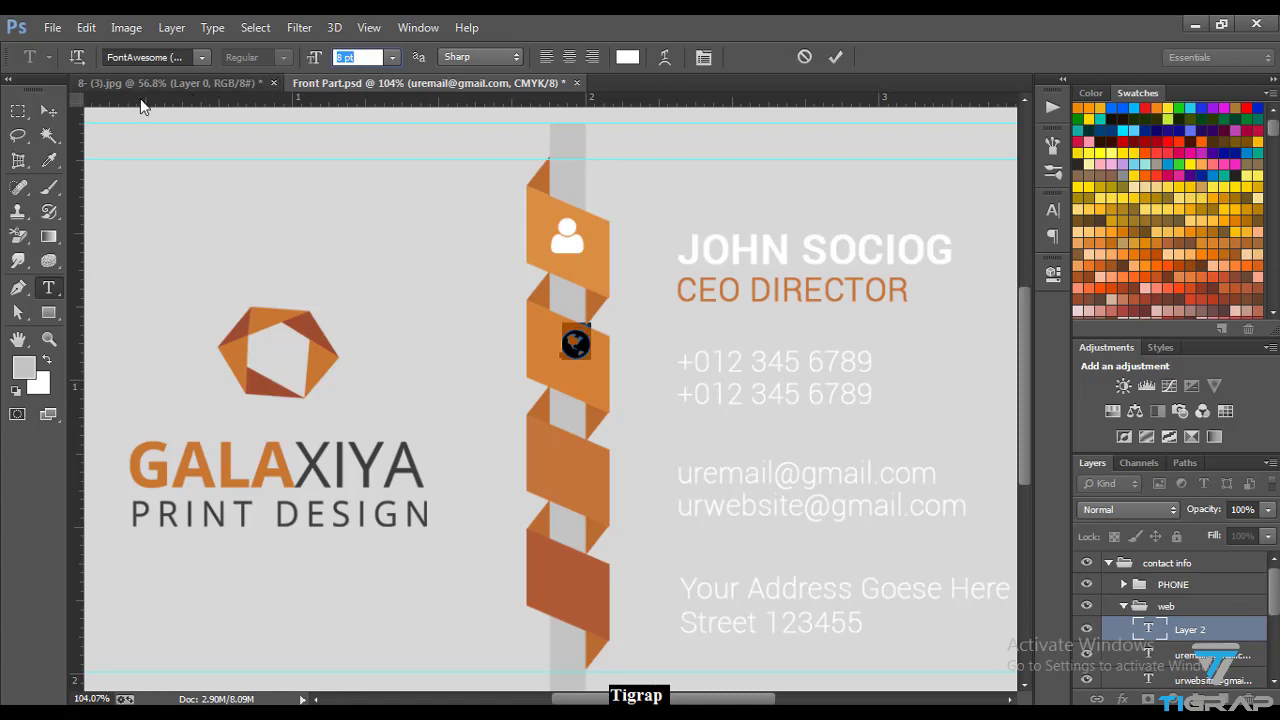
# Step: Commit the globe icon, move it down onto the ribbon segment, and nudge it into place
pyautogui.click(48, 110)
pyautogui.moveTo(572, 343); pyautogui.dragTo(573, 360)
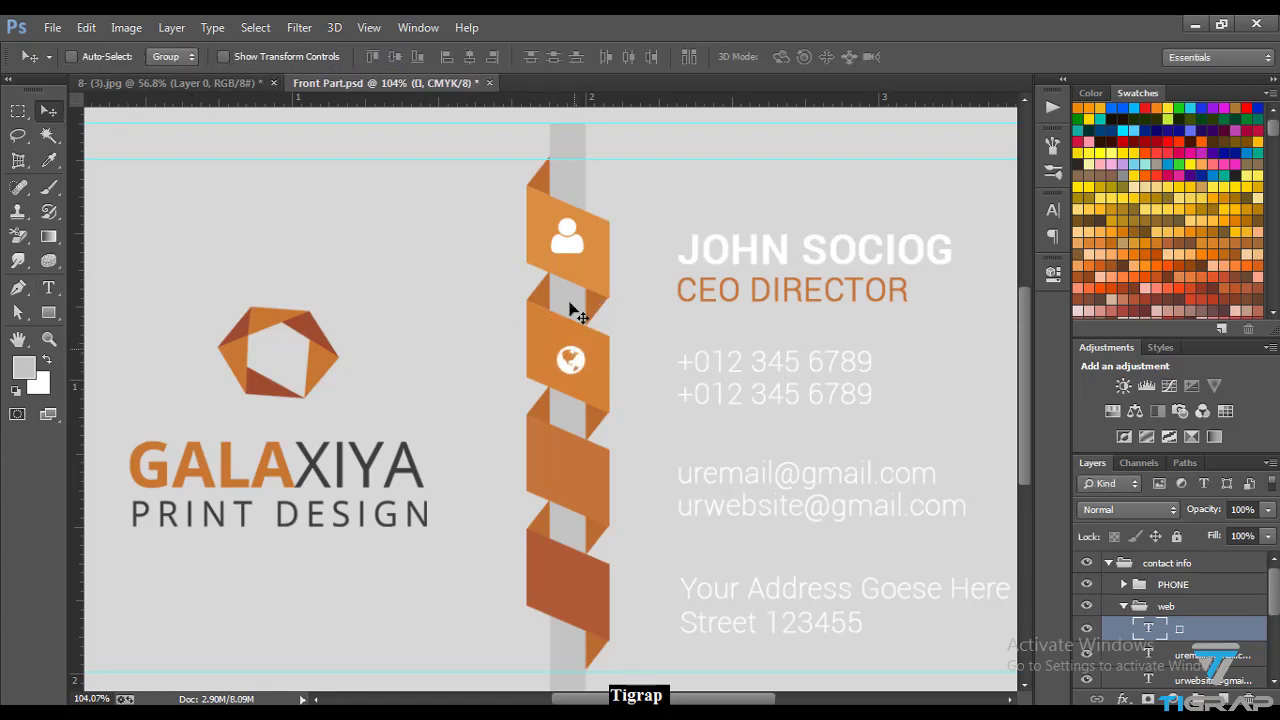
pyautogui.press('Left')
pyautogui.press('Left')
pyautogui.press('Left')
pyautogui.press('Down')
pyautogui.scroll(-2, 578, 340)
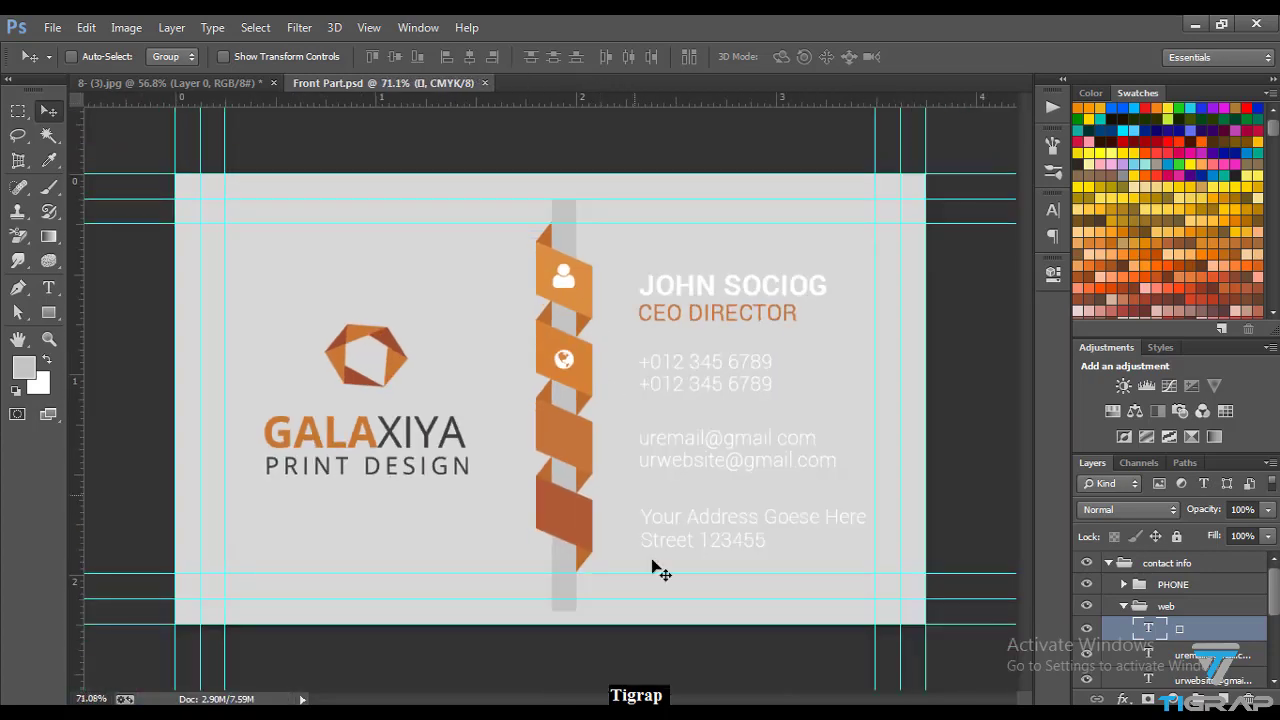
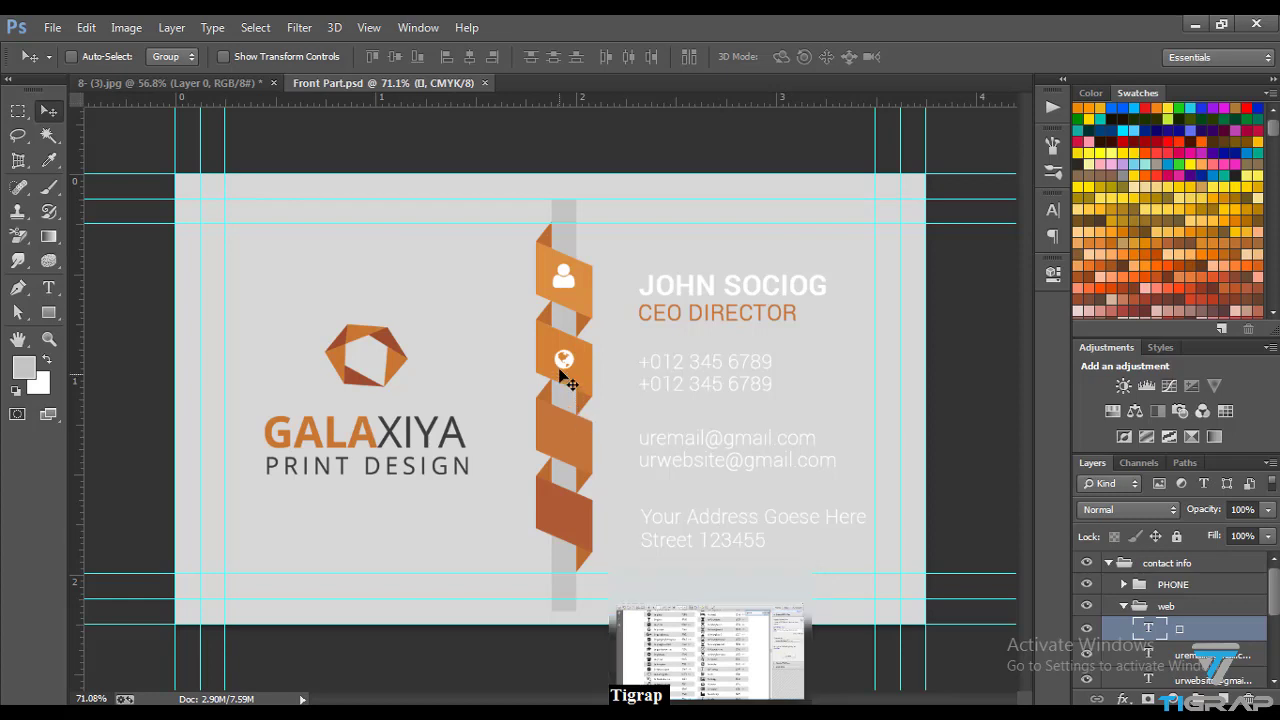
# Step: Drag the globe icon onto the third ribbon panel beside the e-mail lines, then return to the Font Awesome cheatsheet
pyautogui.moveTo(564, 358); pyautogui.dragTo(563, 440)
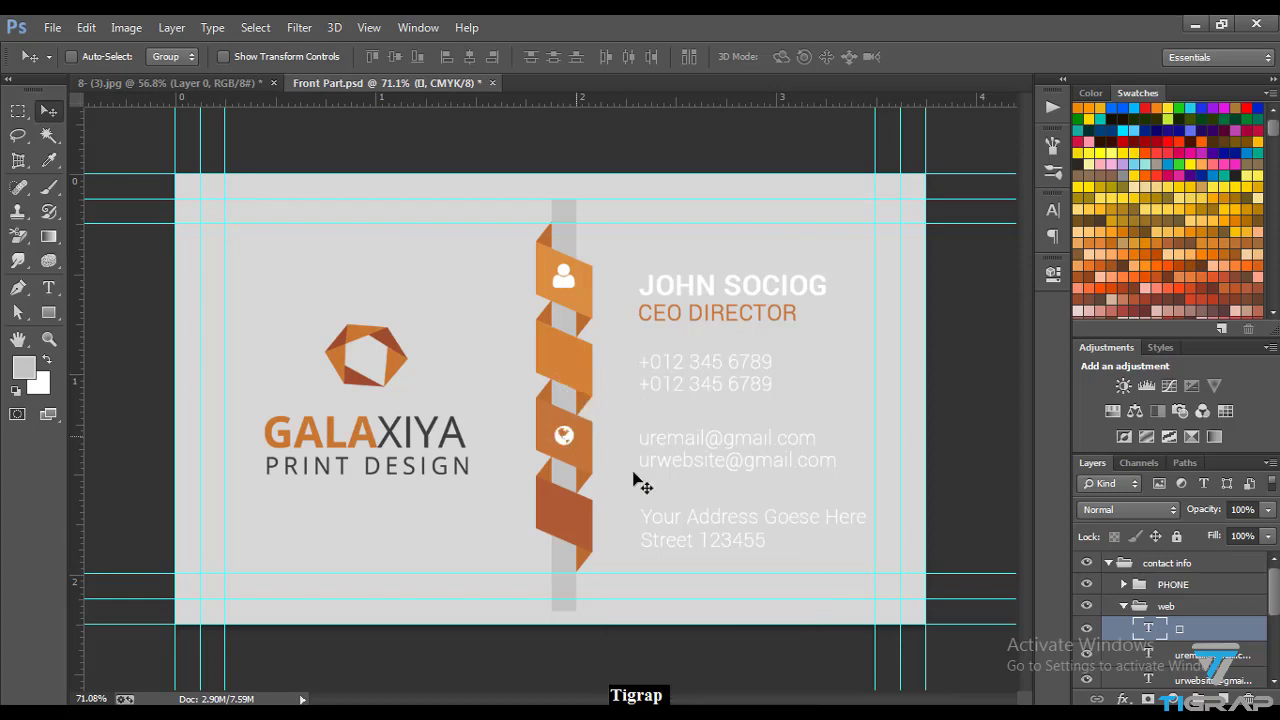
pyautogui.hotkey('alt', 'Tab')
# Step: Search the cheatsheet for 'fa-mob', then for a phone icon name, which finds no match
pyautogui.hotkey('ctrl', 'f')
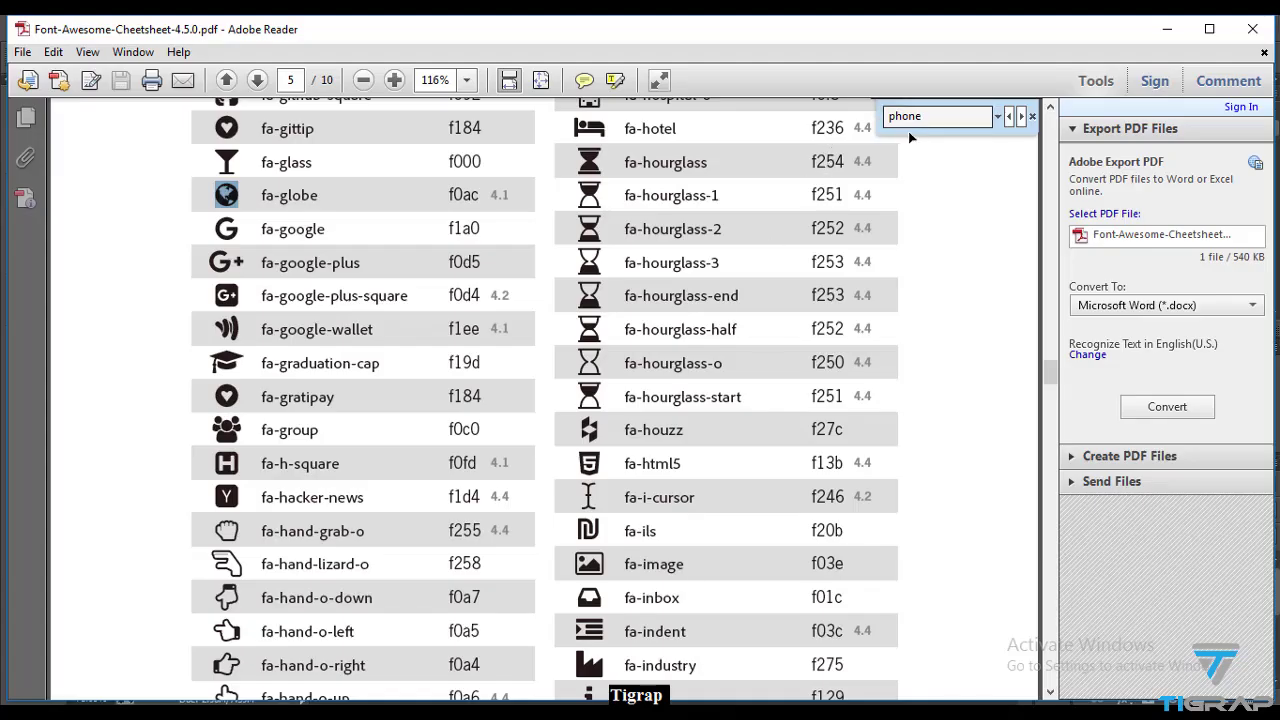
pyautogui.press('BackSpace')
pyautogui.write('fa-mo')
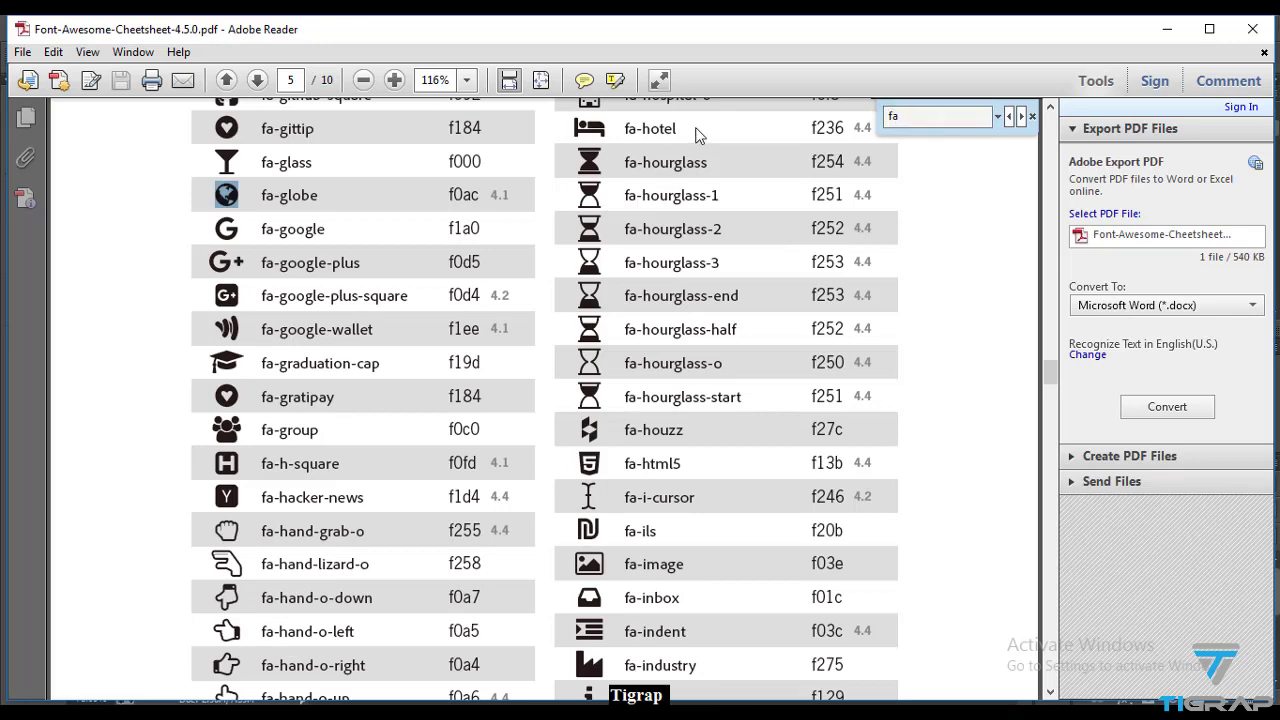
pyautogui.write('b')
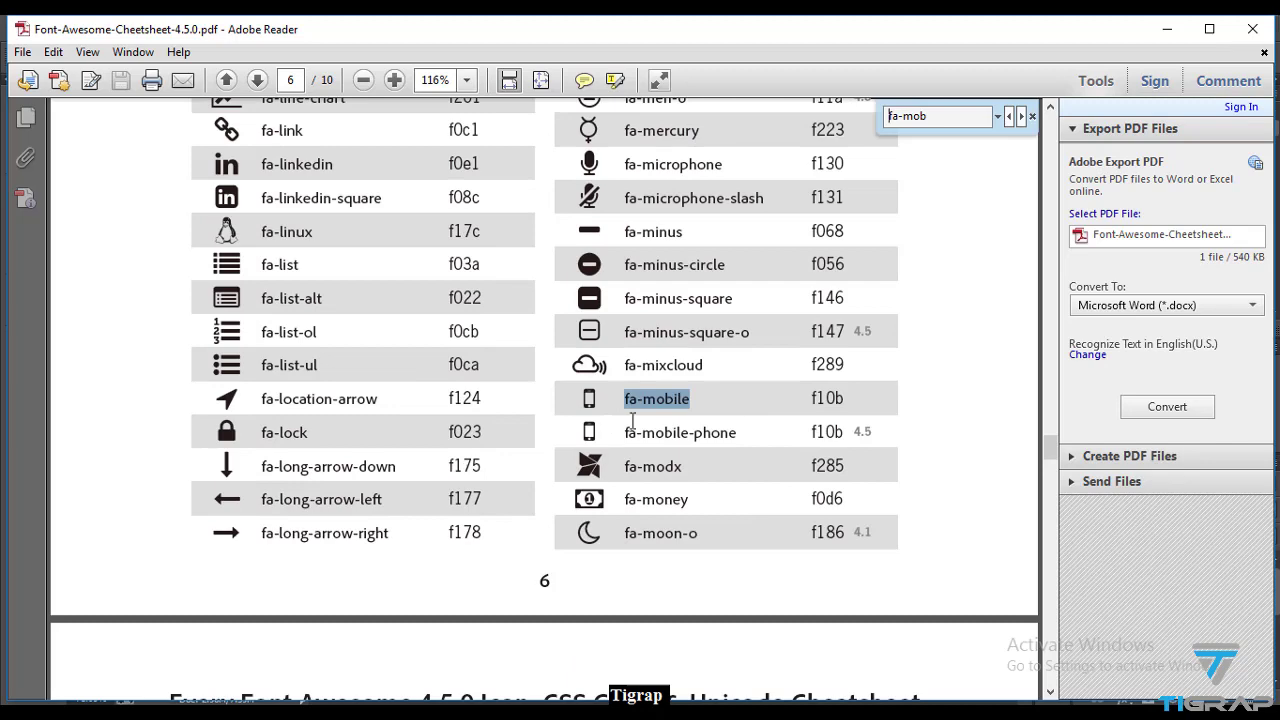
pyautogui.scroll(-3, 637, 415)
pyautogui.scroll(-1, 640, 420)
pyautogui.scroll(-5, 644, 426)
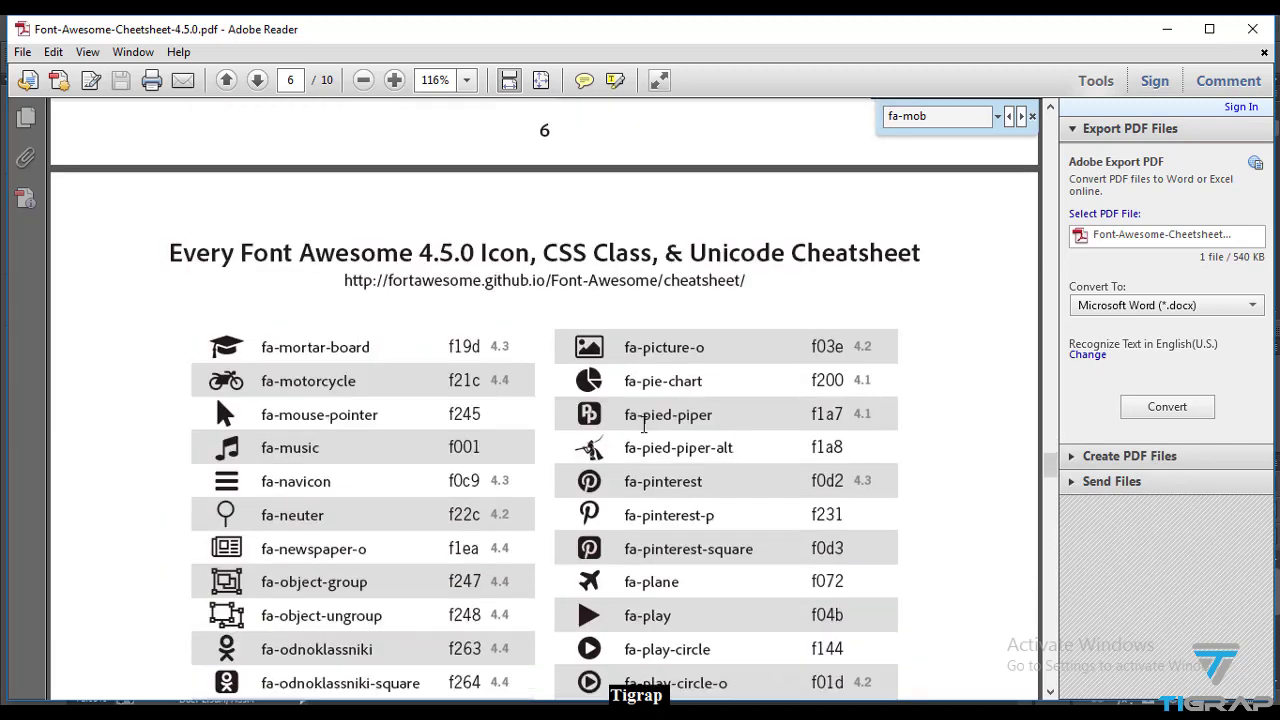
pyautogui.moveTo(906, 115); pyautogui.dragTo(927, 117)
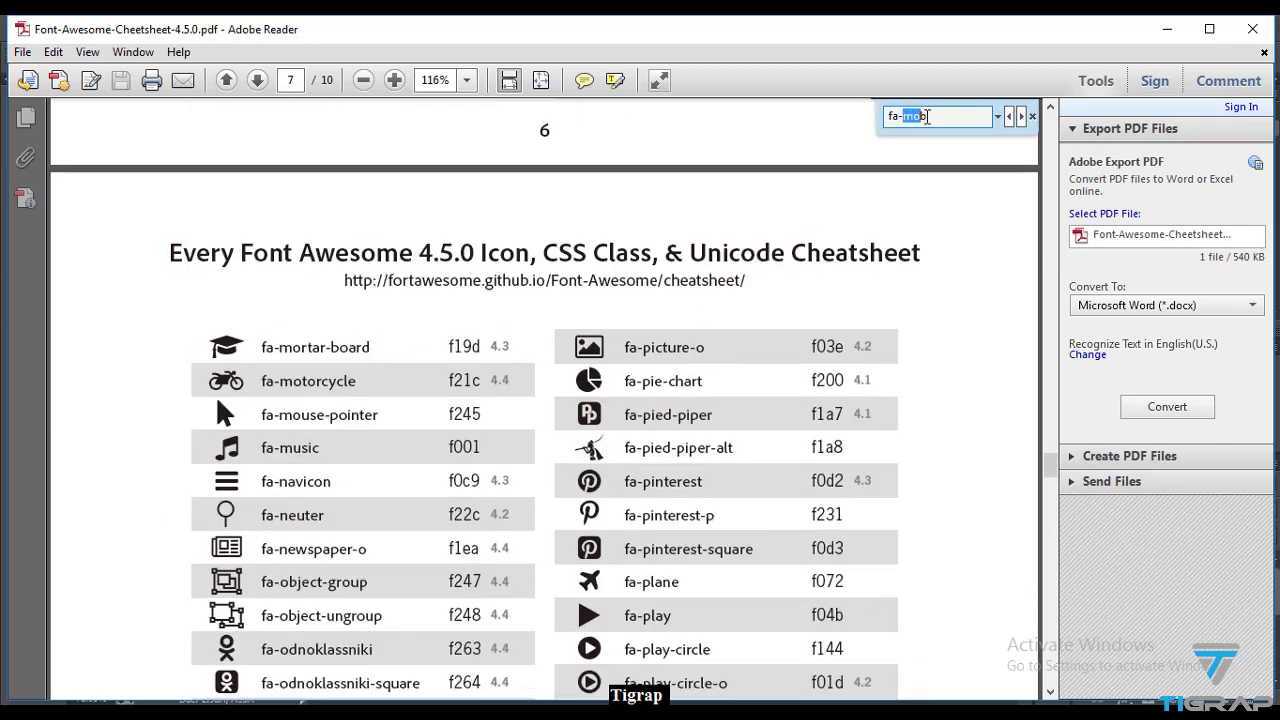
pyautogui.write('pho')
pyautogui.write('ne')
pyautogui.press('Return')
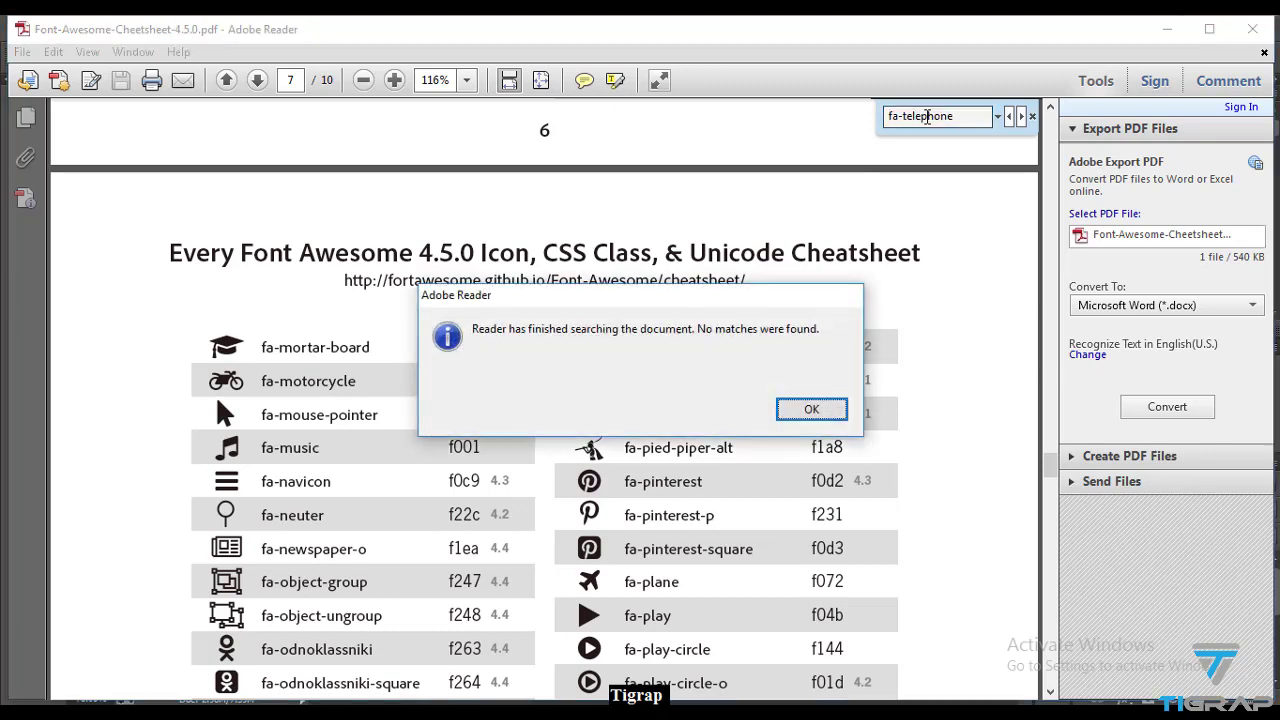
pyautogui.click(810, 412)
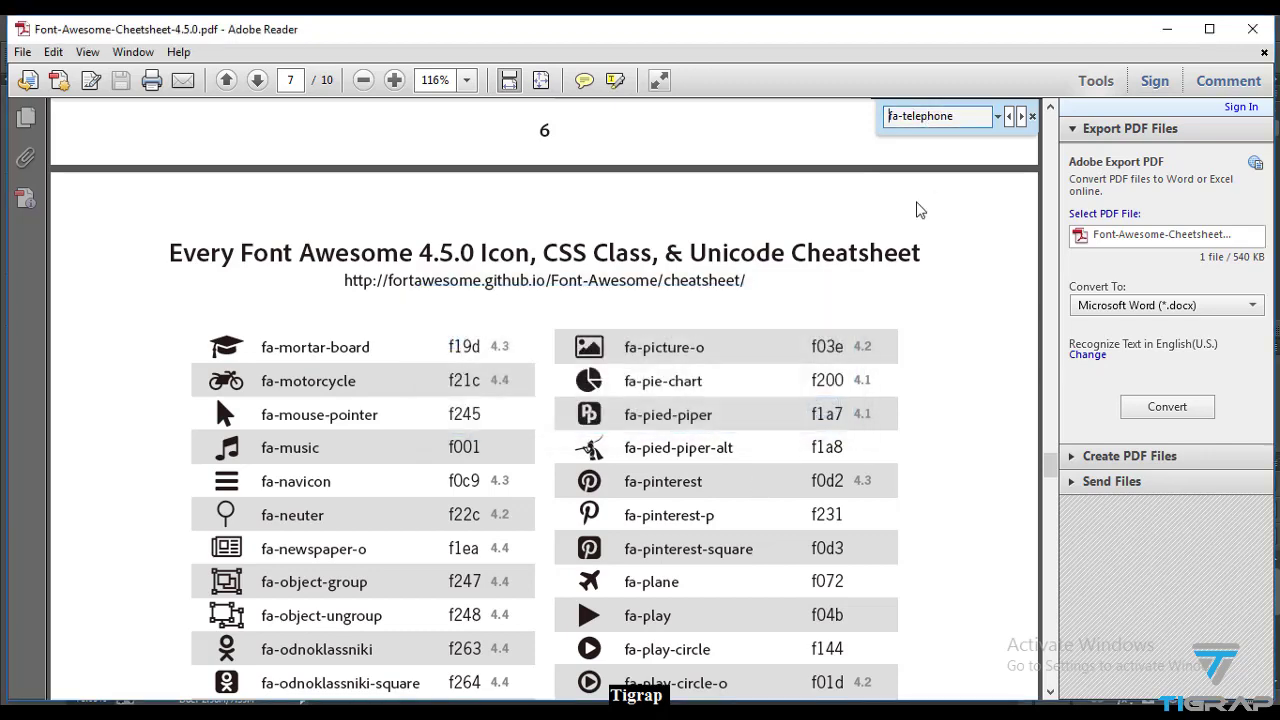
# Step: Edit the search term to 'fa-phone' and jump to its entry at code f095
pyautogui.tripleClick(922, 116)
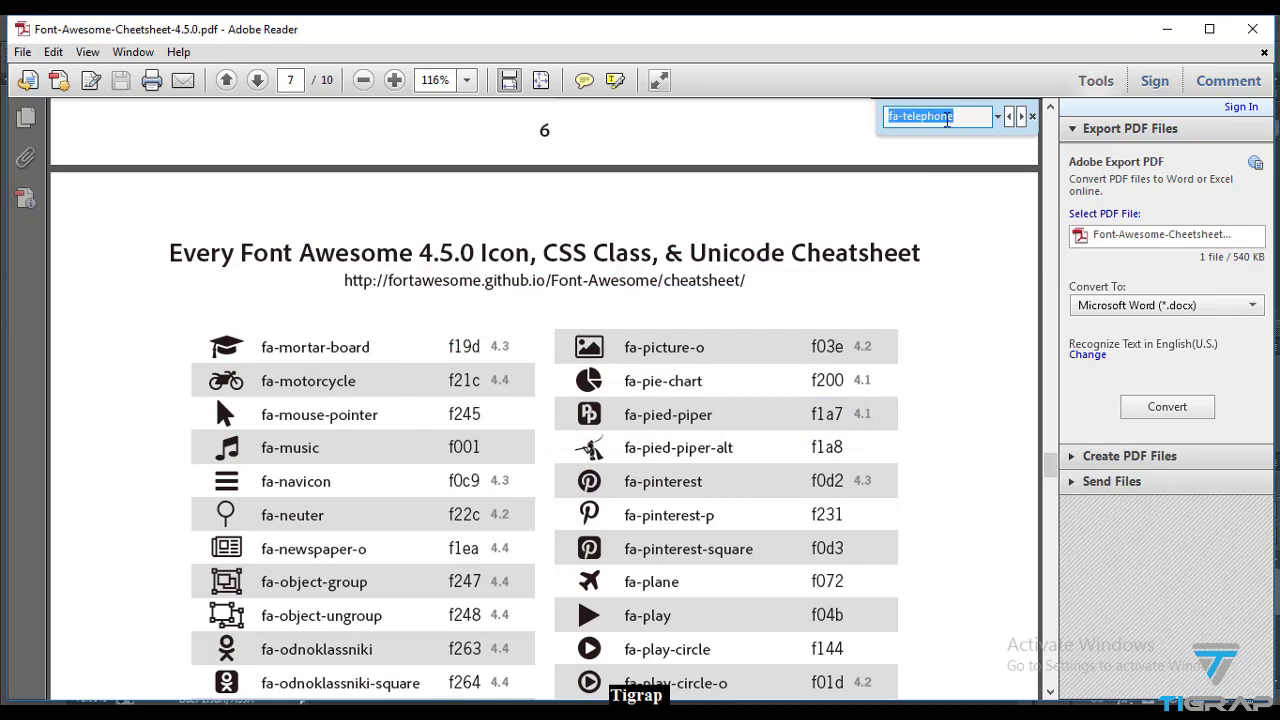
pyautogui.click(973, 119)
pyautogui.press('Left')
pyautogui.press('Left')
pyautogui.press('Left')
pyautogui.press('BackSpace')
pyautogui.press('BackSpace')
pyautogui.press('BackSpace')
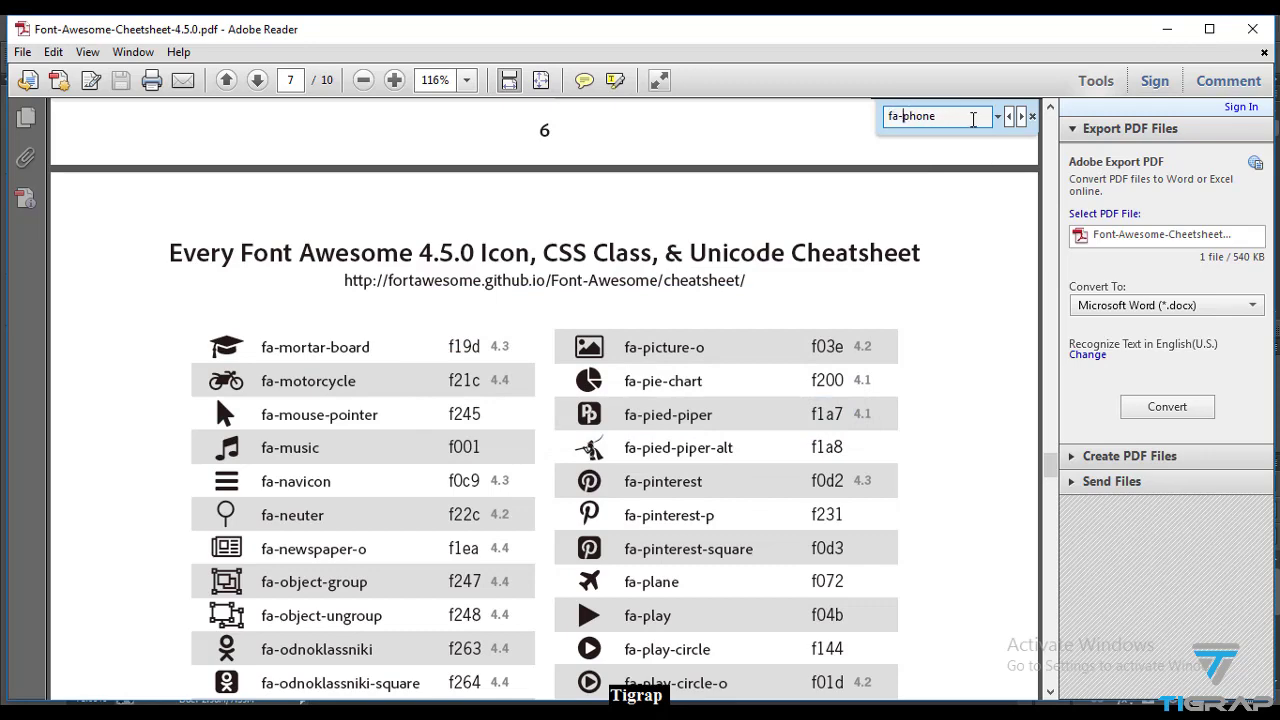
pyautogui.press('Return')
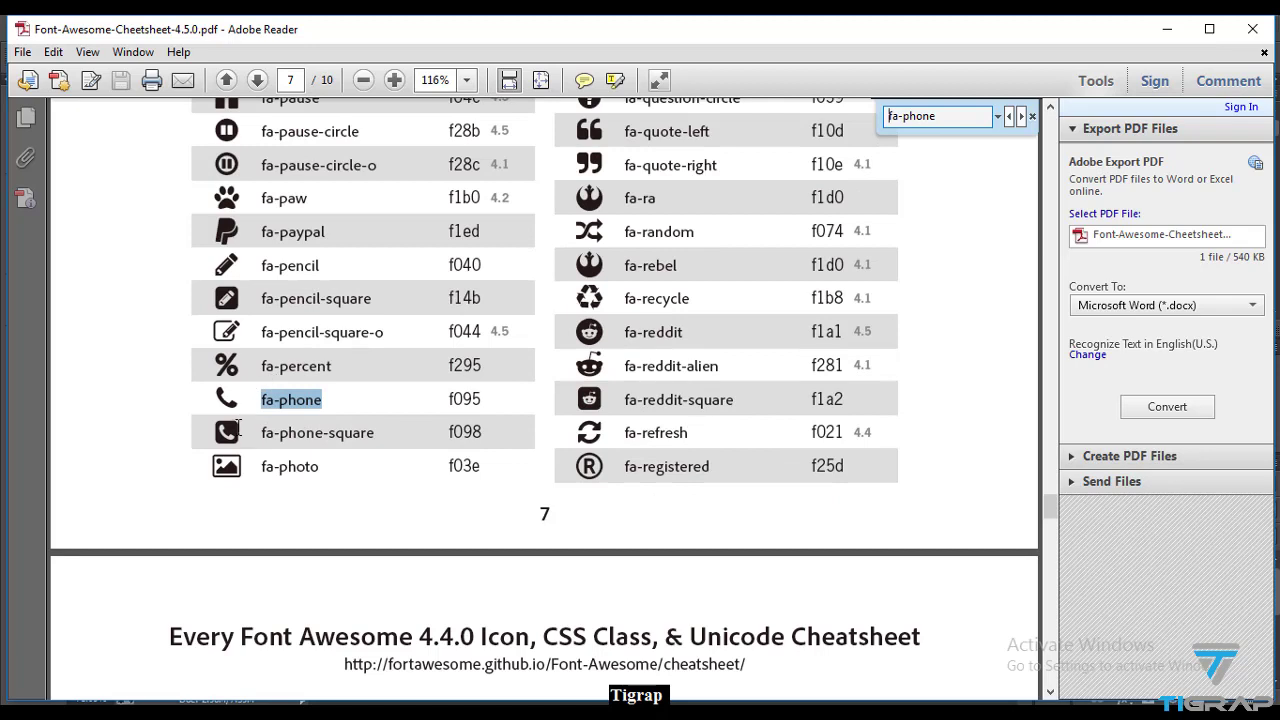
# Step: Copy the phone-square icon glyph and bring the Photoshop card back
pyautogui.click(230, 430)
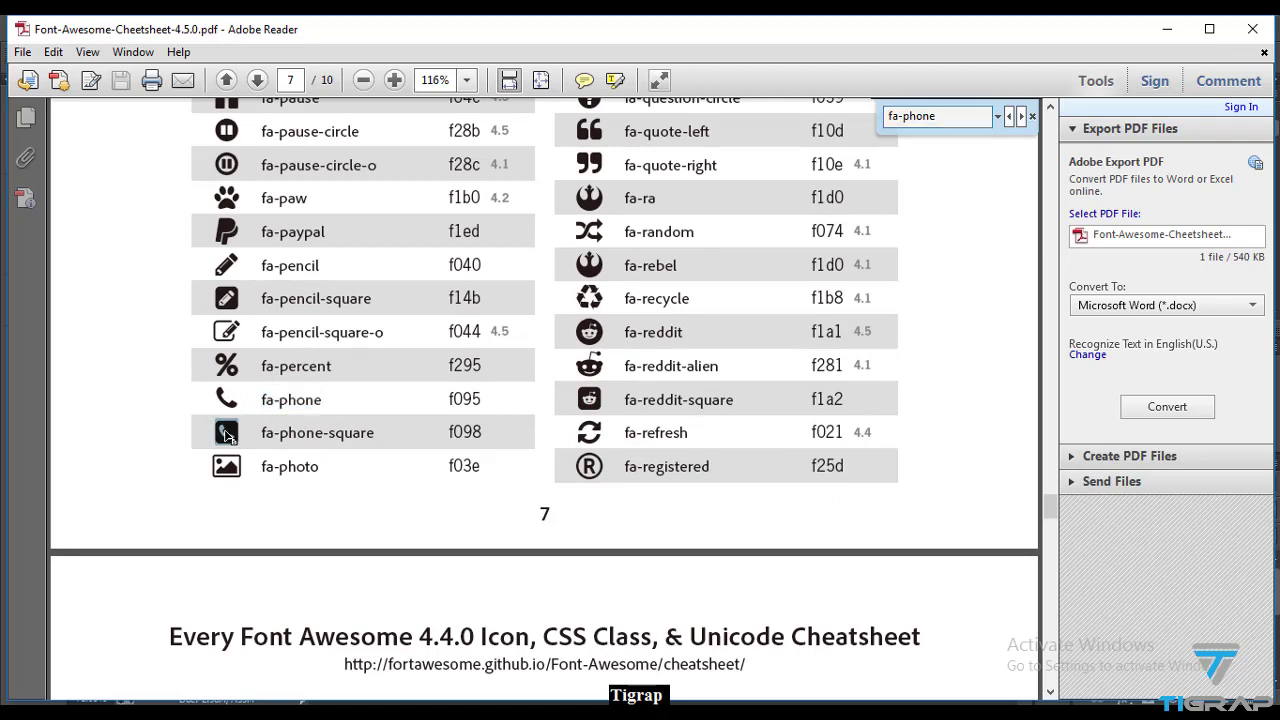
pyautogui.rightClick(226, 432)
pyautogui.click(255, 443)
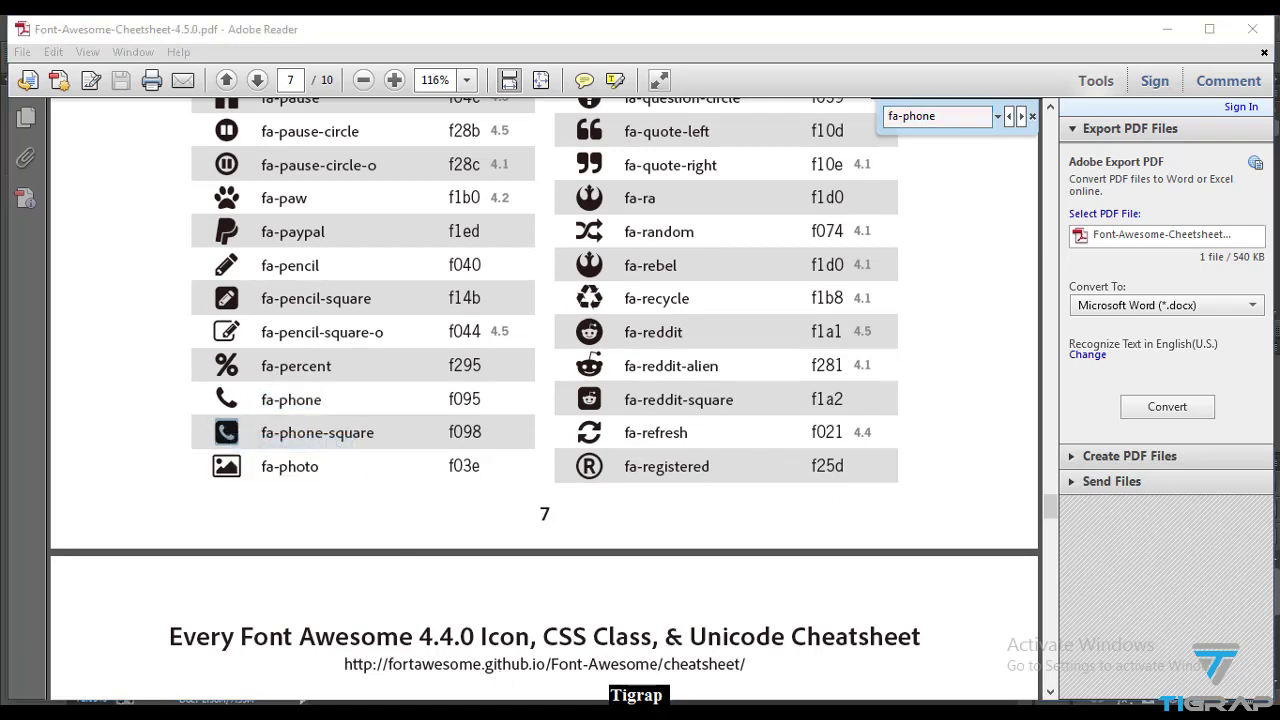
pyautogui.hotkey('alt', 'Tab')
pyautogui.click(49, 285)
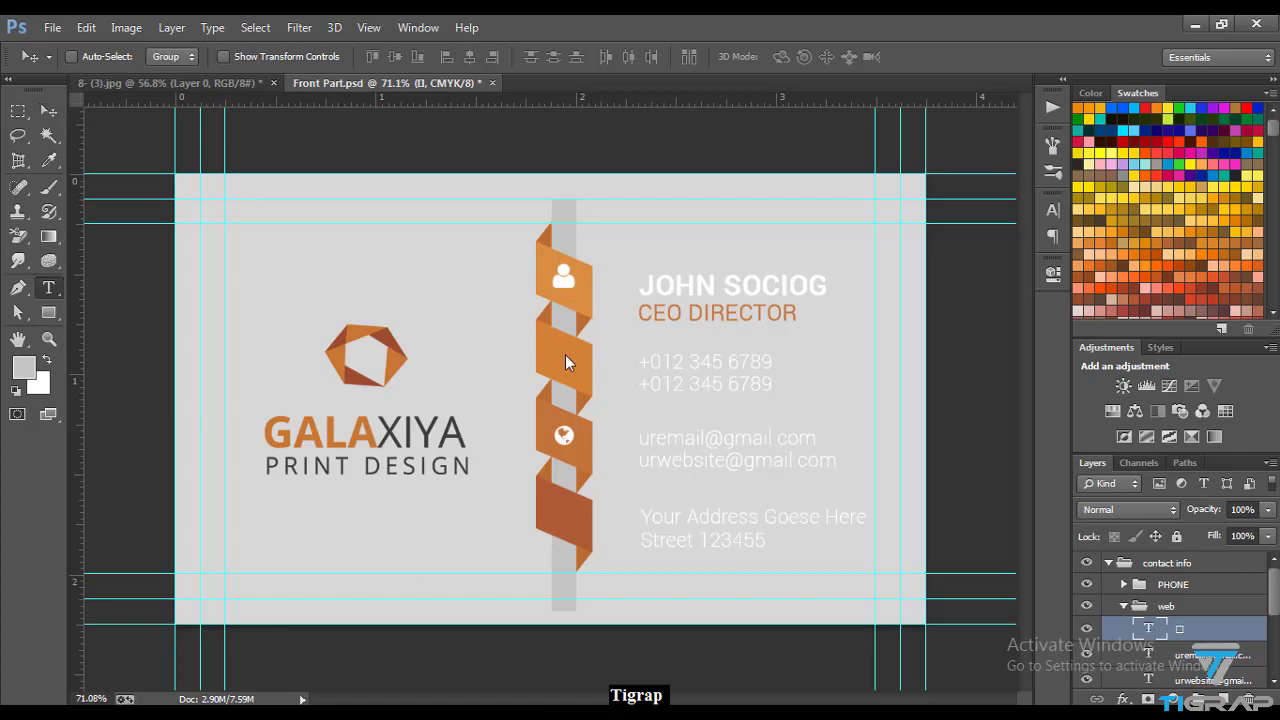
# Step: Paste the phone glyph as text on the second ribbon panel, center it there, and save the card
pyautogui.click(567, 357)
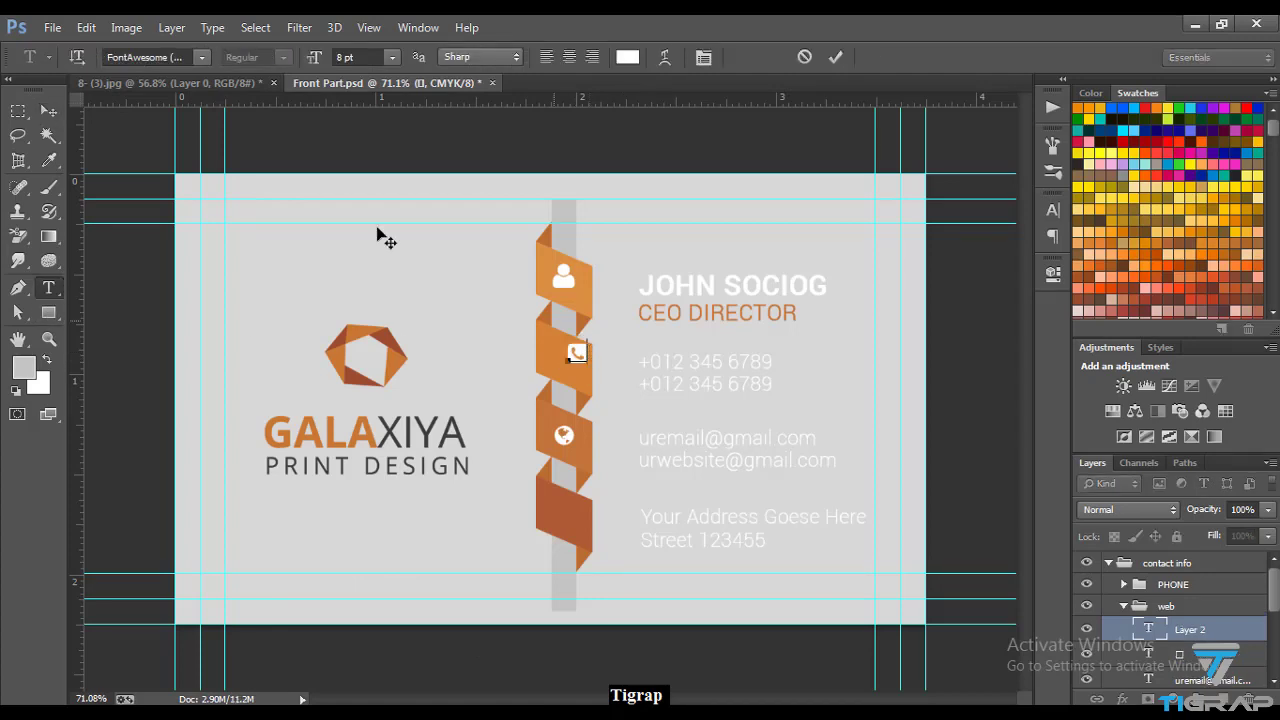
pyautogui.click(45, 111)
pyautogui.keyDown('alt'); pyautogui.scroll(2, 600, 303); pyautogui.keyUp('alt')
pyautogui.moveTo(579, 358); pyautogui.dragTo(560, 365)
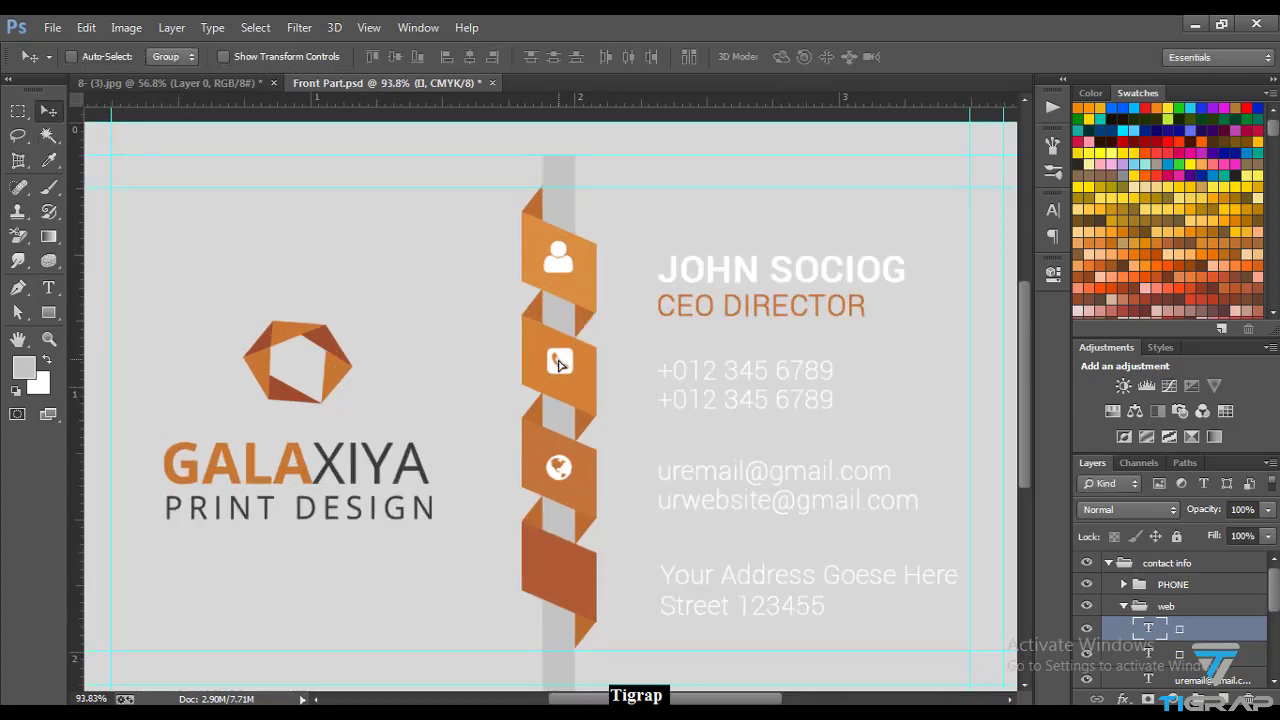
pyautogui.keyDown('alt'); pyautogui.scroll(-2, 565, 370); pyautogui.keyUp('alt')
pyautogui.hotkey('ctrl', 's')
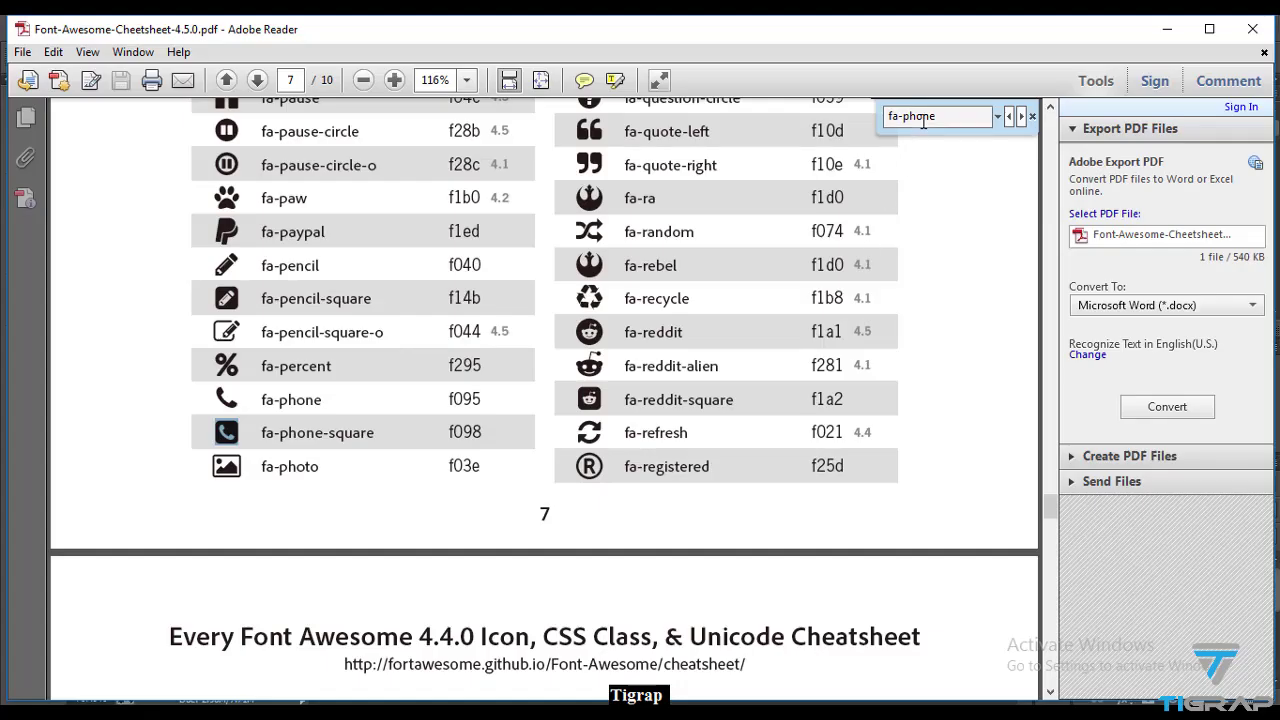
# Step: Search the cheatsheet for 'on' and scroll down through the results looking for a location icon
pyautogui.moveTo(904, 117); pyautogui.dragTo(972, 119)
pyautogui.hotkey('ctrl', 'a')
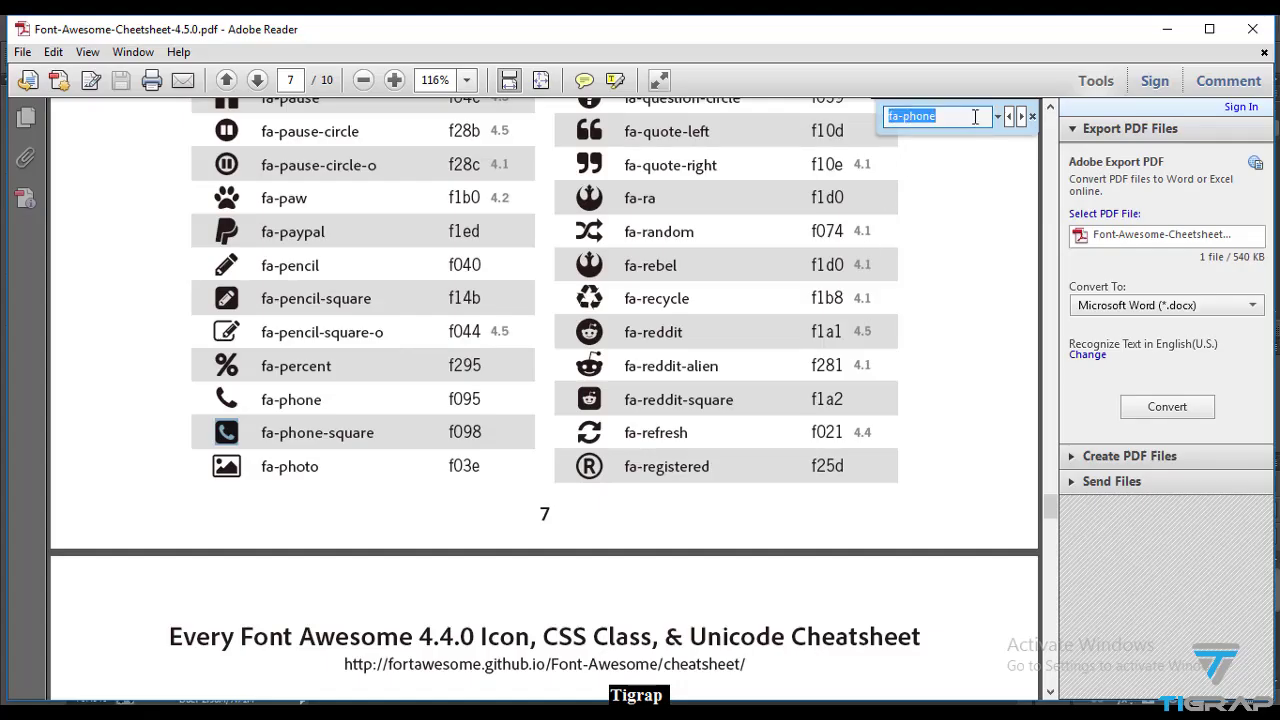
pyautogui.press('BackSpace')
pyautogui.write('on')
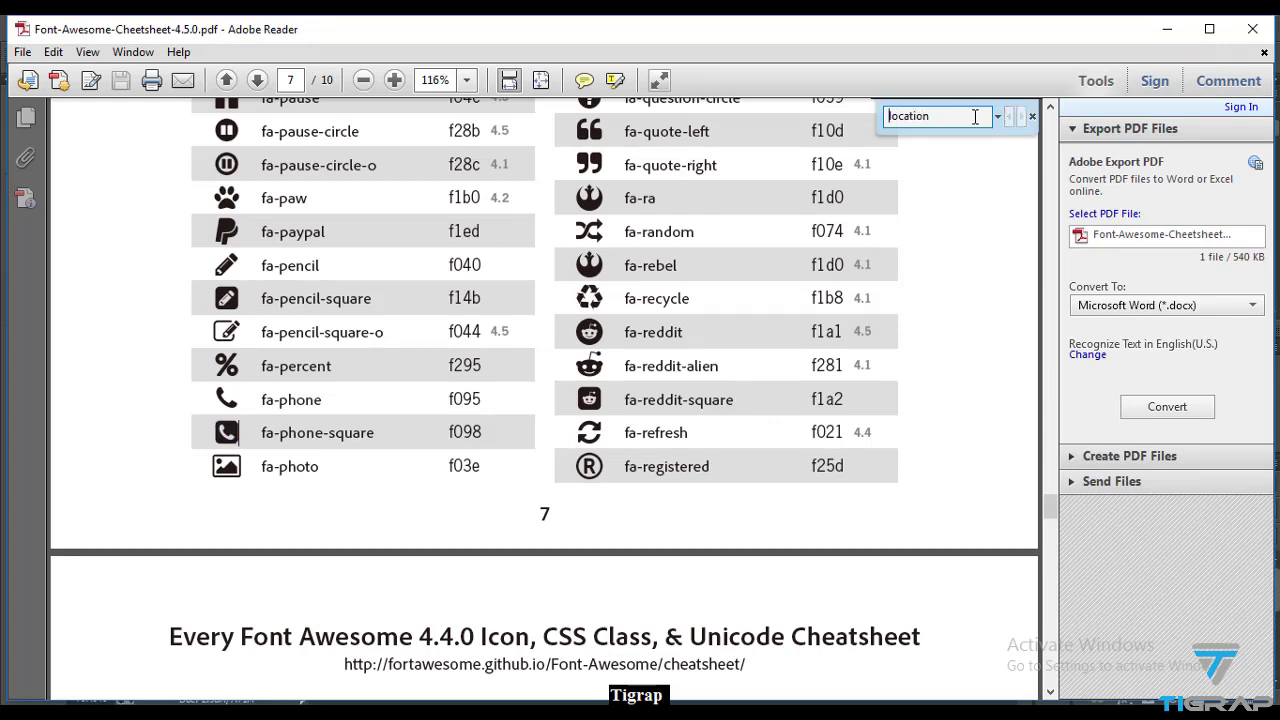
pyautogui.press('Return')
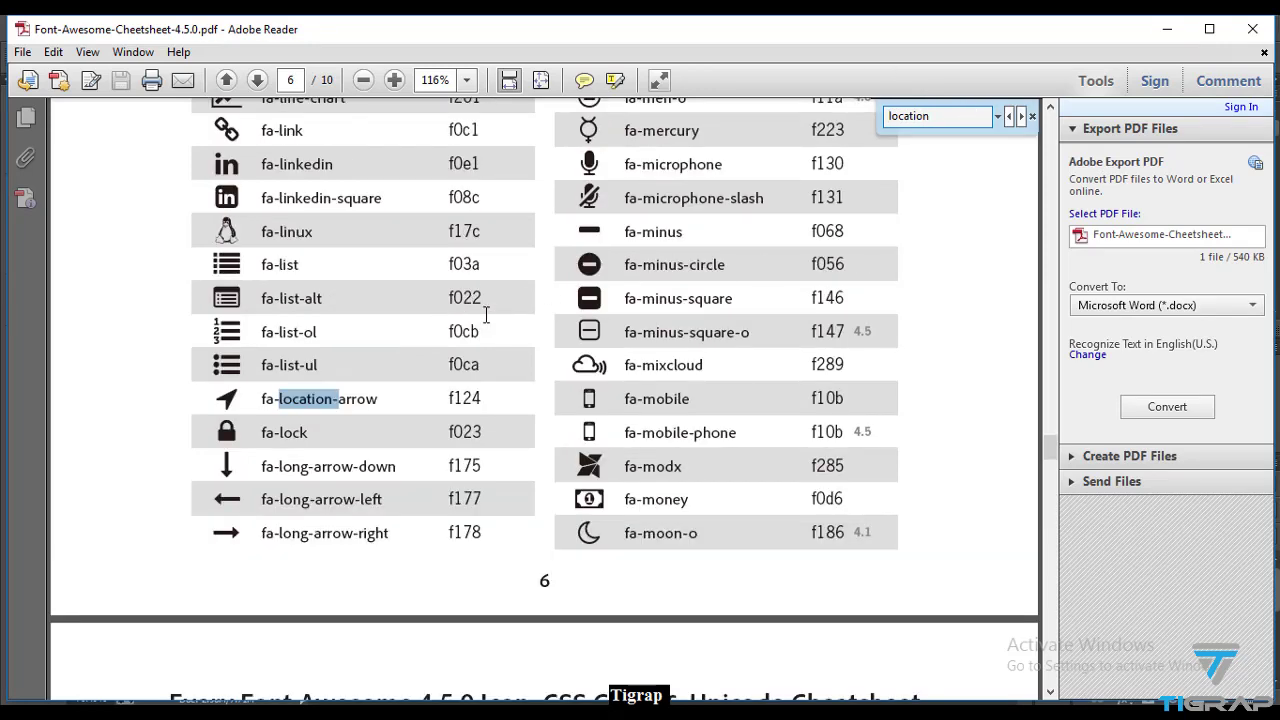
pyautogui.scroll(-5, 477, 399)
pyautogui.scroll(-7, 477, 399)
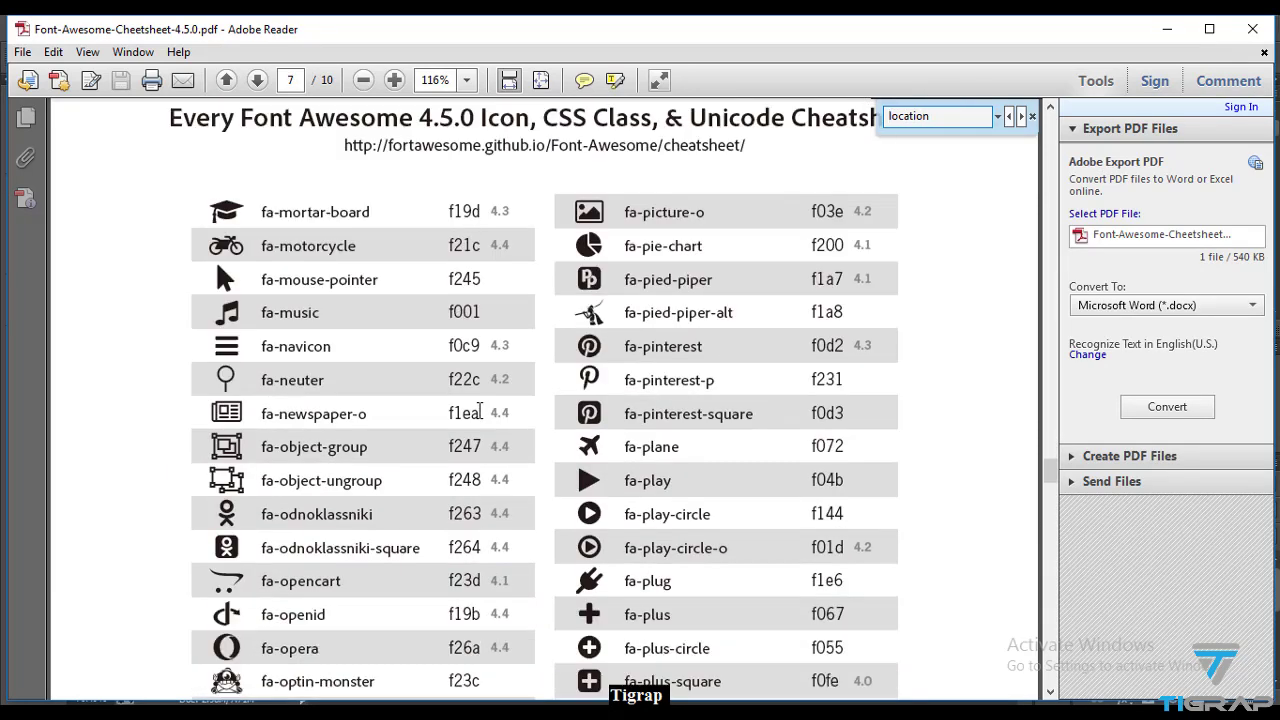
pyautogui.scroll(-8, 477, 400)
pyautogui.scroll(-5, 477, 402)
pyautogui.scroll(-1, 473, 401)
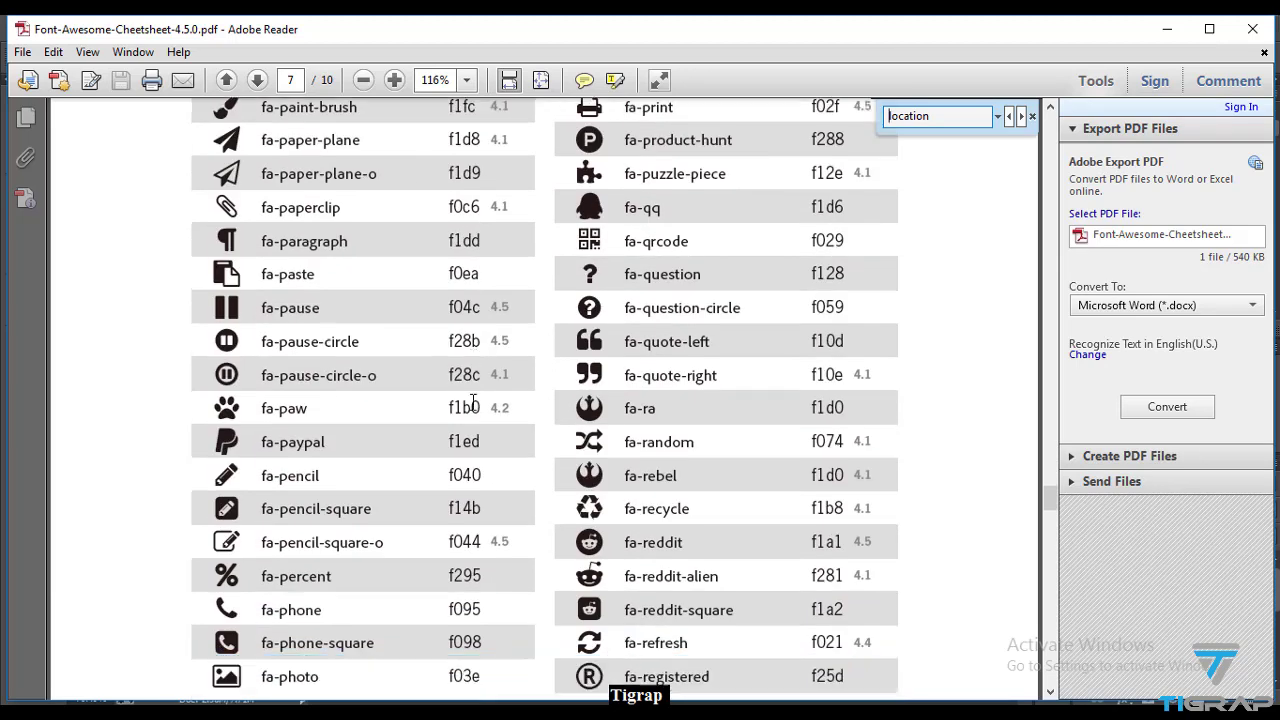
pyautogui.scroll(-8, 475, 410)
pyautogui.scroll(-2, 478, 423)
pyautogui.scroll(-7, 477, 424)
pyautogui.scroll(-9, 477, 424)
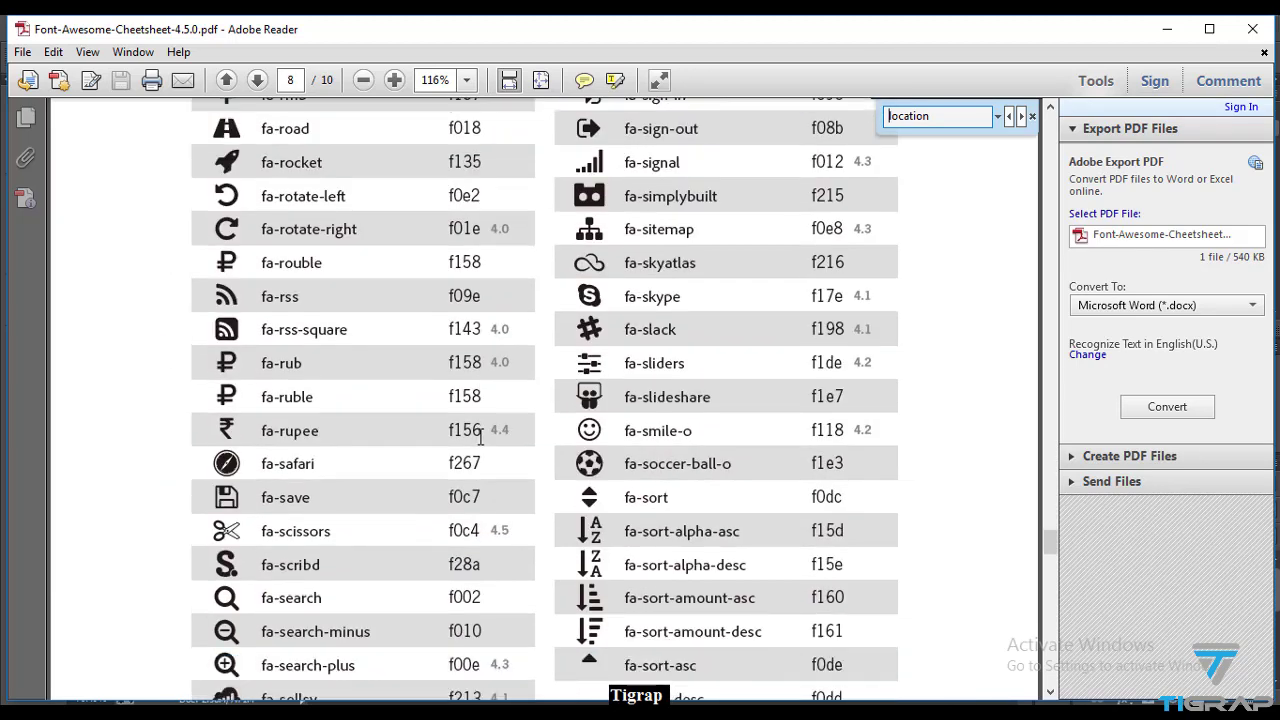
pyautogui.scroll(-5, 477, 430)
pyautogui.scroll(-7, 476, 441)
pyautogui.scroll(-5, 584, 432)
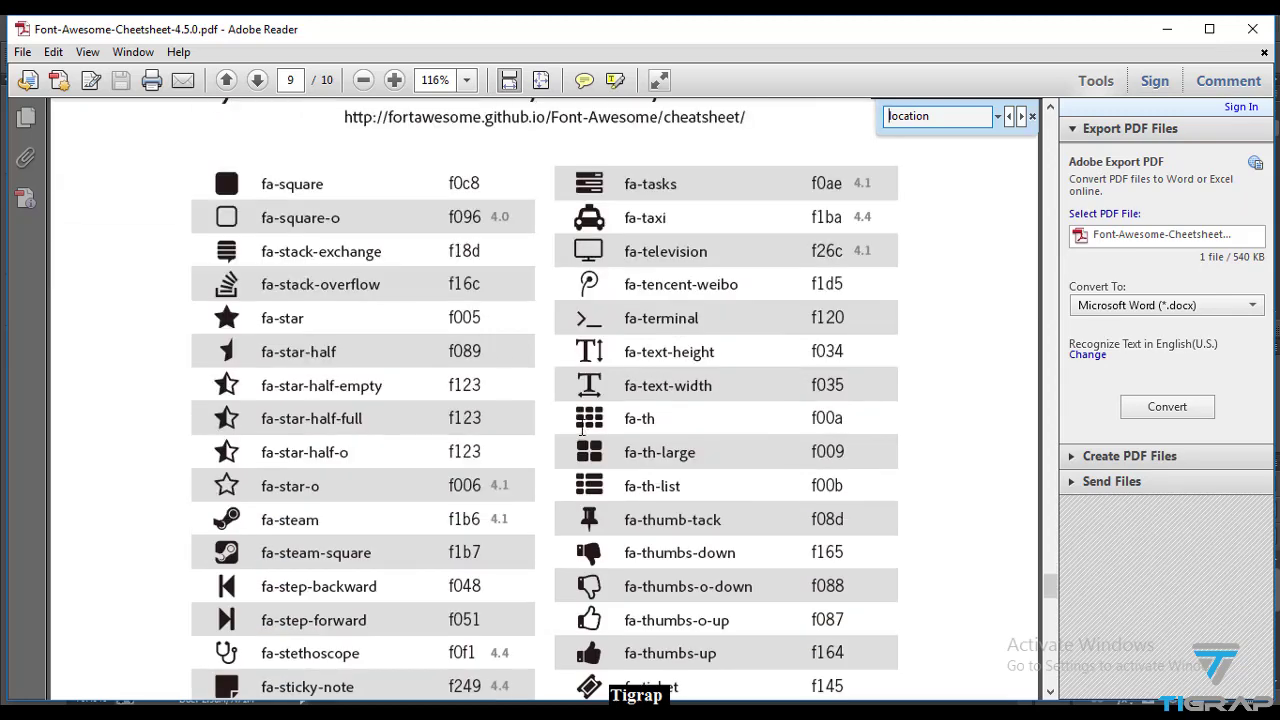
pyautogui.scroll(-5, 583, 432)
pyautogui.scroll(-5, 657, 430)
pyautogui.scroll(-6, 657, 430)
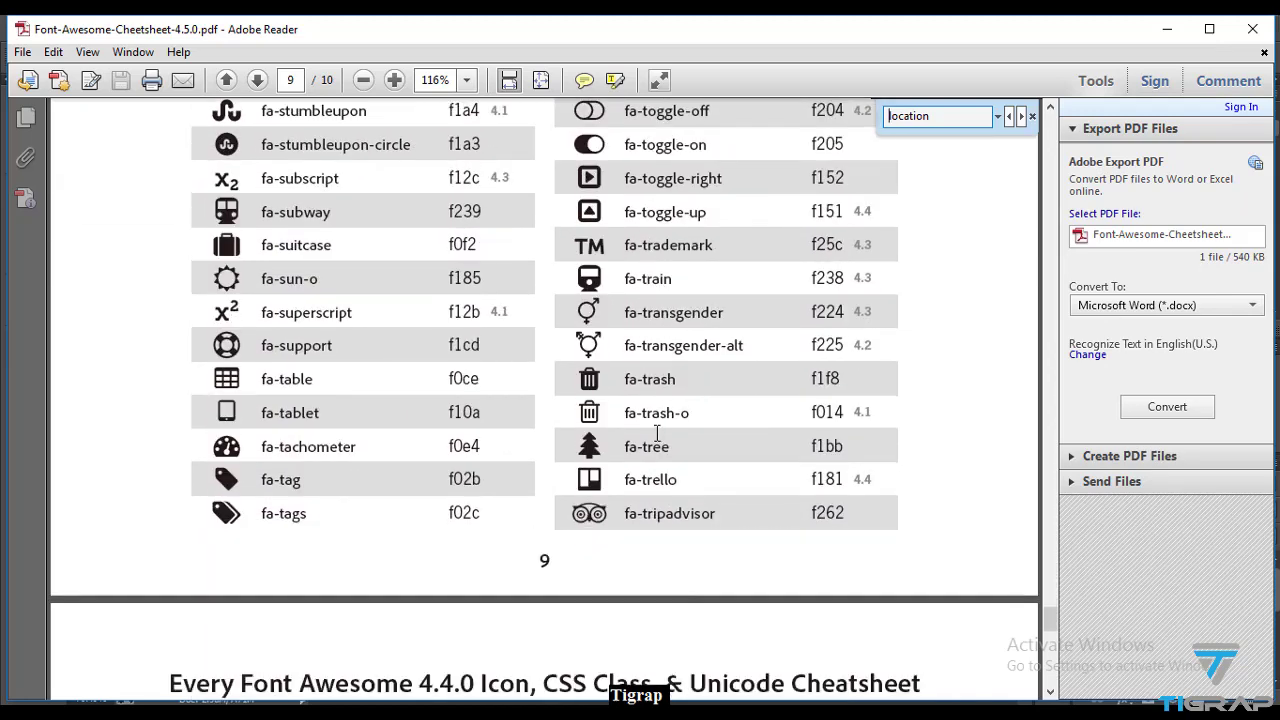
pyautogui.scroll(-3, 655, 431)
pyautogui.scroll(-8, 651, 432)
pyautogui.scroll(-5, 651, 432)
pyautogui.scroll(-3, 655, 430)
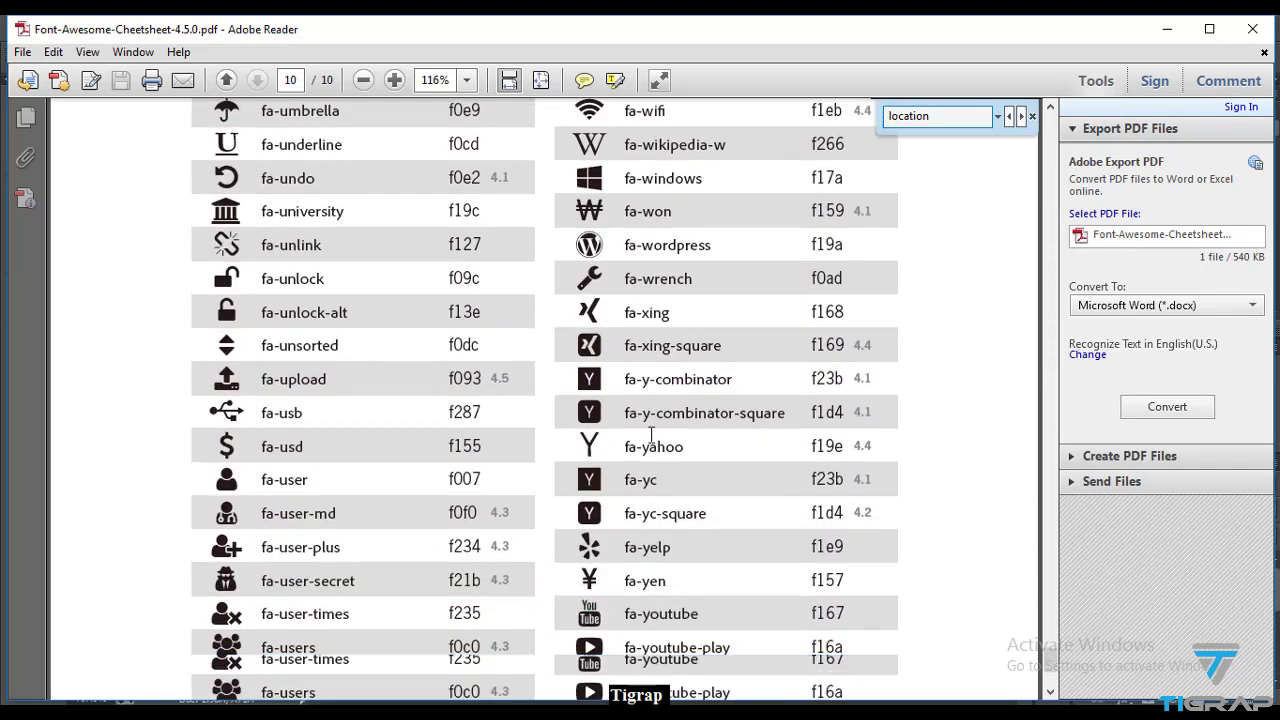
pyautogui.scroll(-6, 660, 428)
pyautogui.scroll(-1, 663, 426)
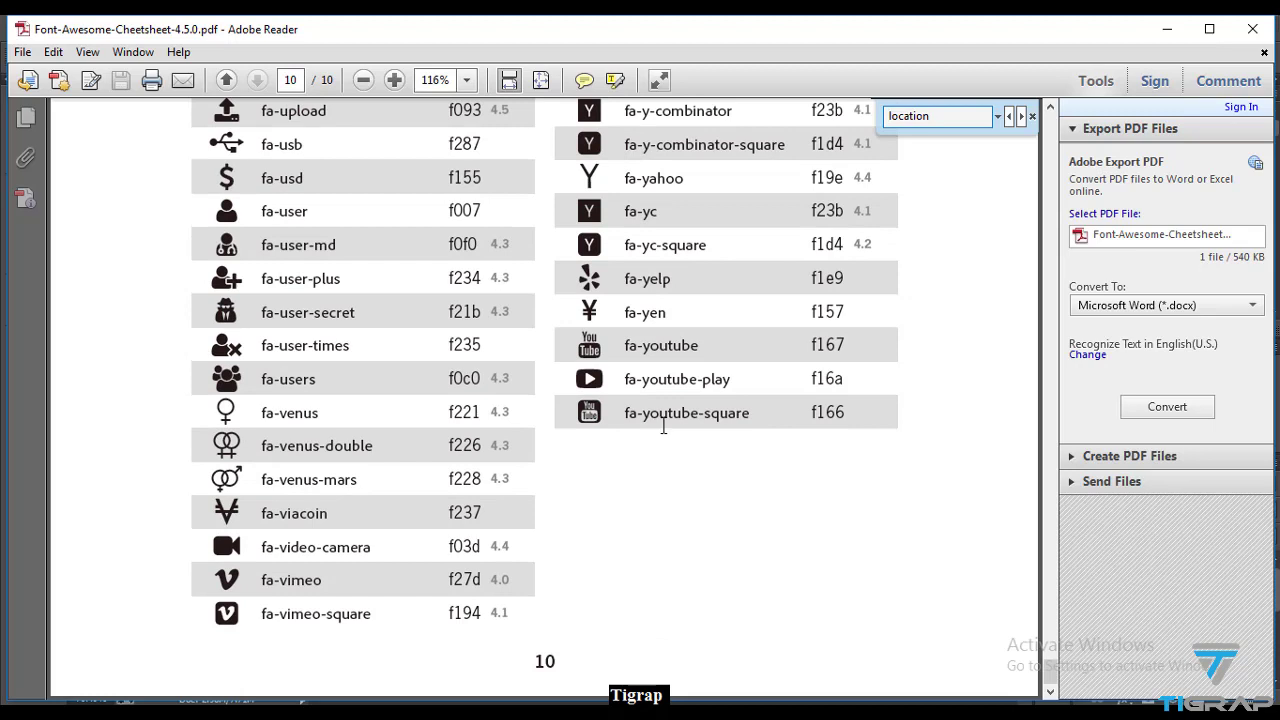
# Step: After 'addres' finds nothing, scroll to the fa-map-marker entry (f041) on page 6 and copy it
pyautogui.doubleClick(941, 112)
pyautogui.write('addre')
pyautogui.write('s')
pyautogui.press('Return')
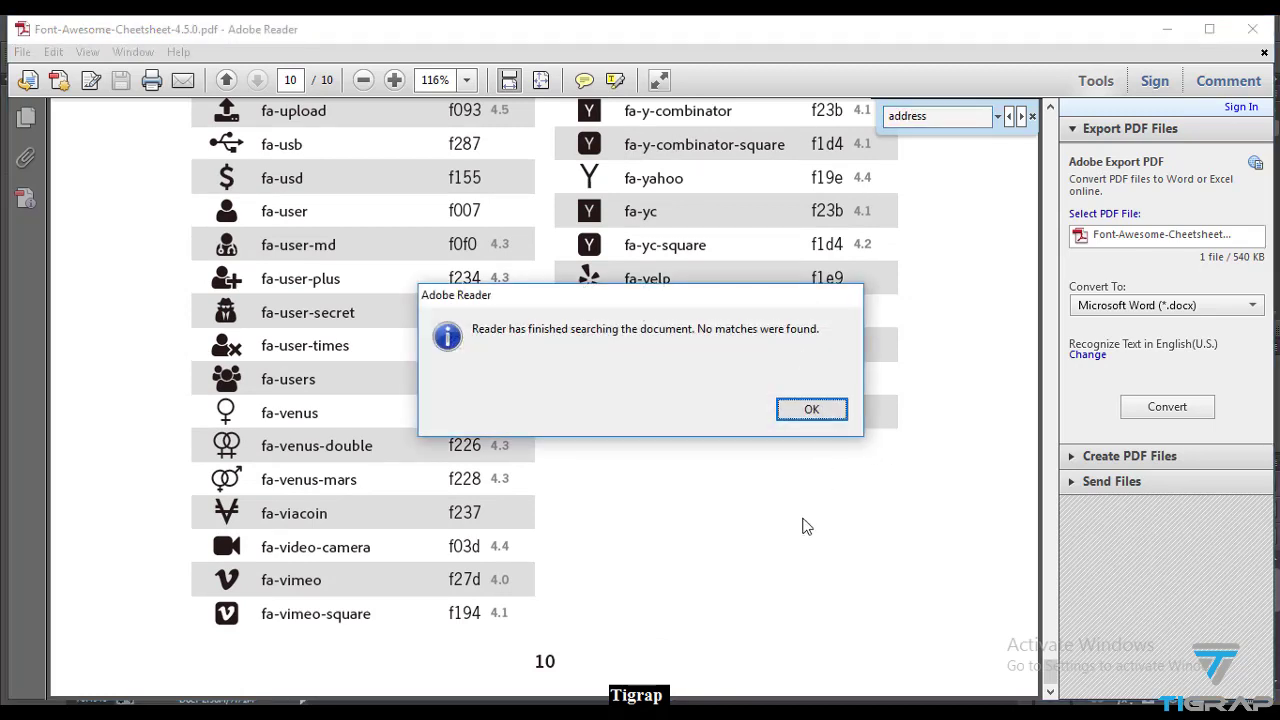
pyautogui.click(796, 416)
pyautogui.moveTo(1050, 668); pyautogui.dragTo(1048, 126)
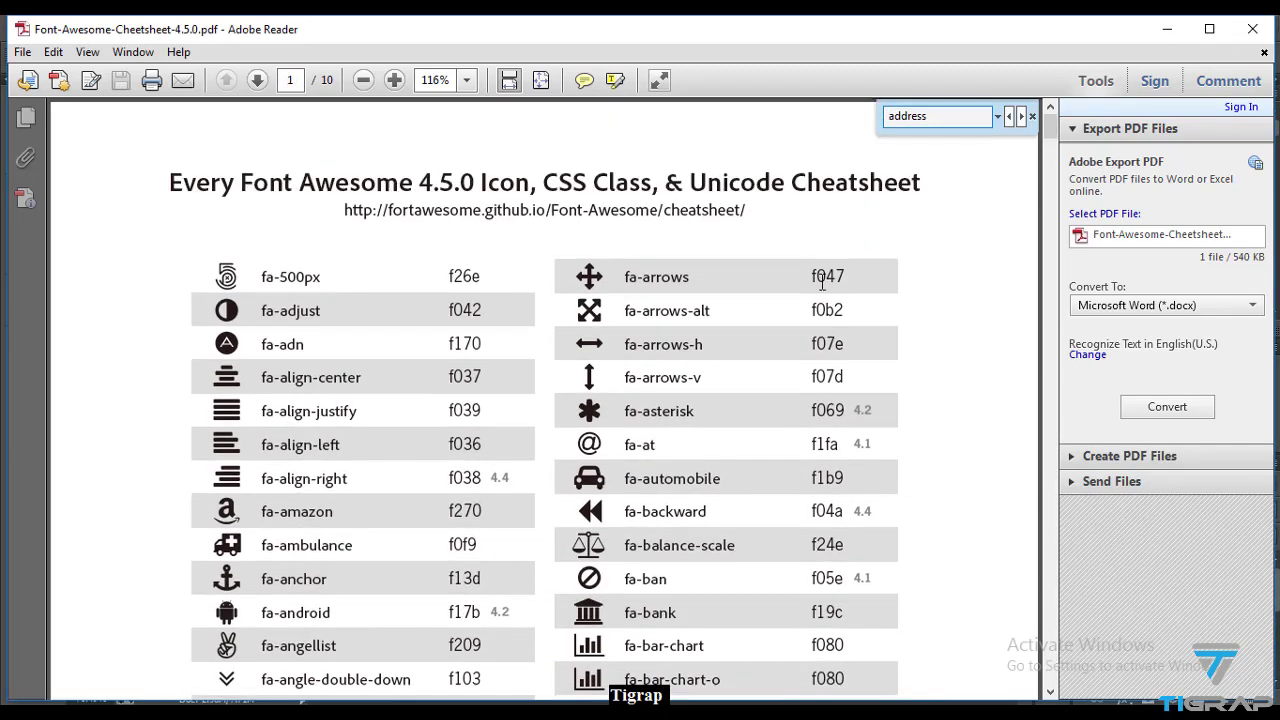
pyautogui.scroll(-3, 790, 320)
pyautogui.scroll(-4, 785, 335)
pyautogui.scroll(-5, 778, 350)
pyautogui.scroll(-4, 772, 348)
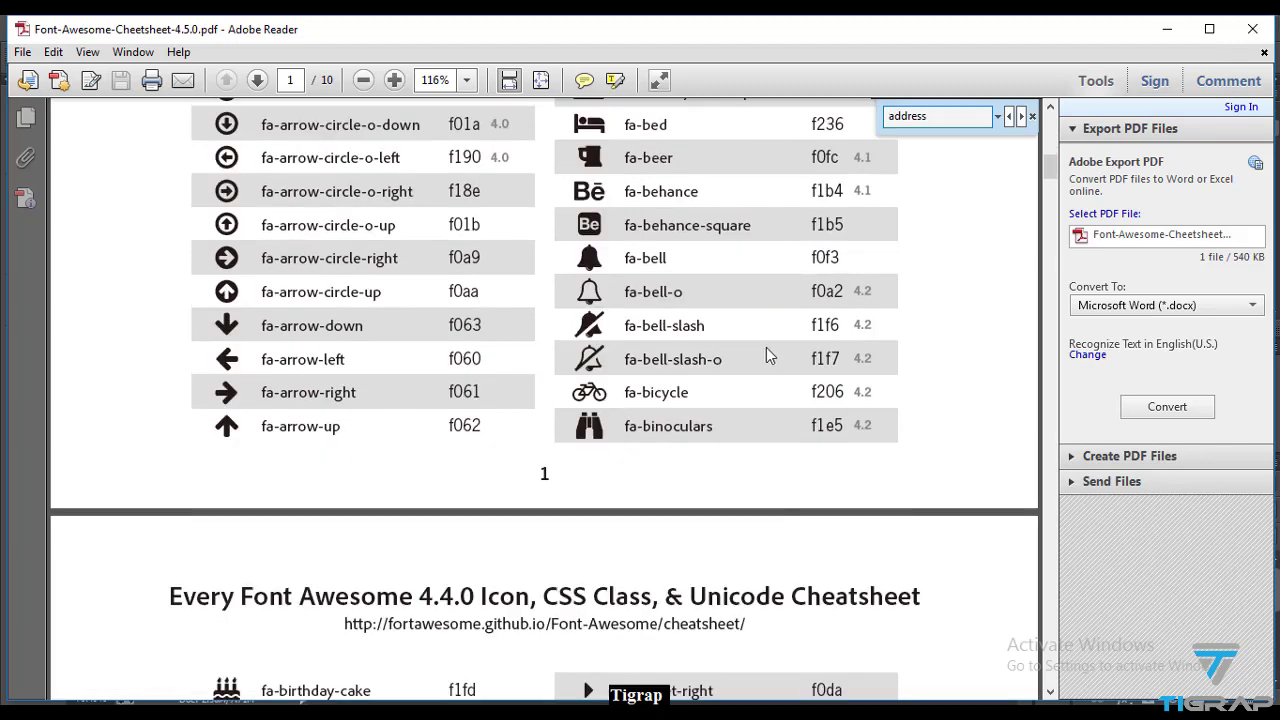
pyautogui.scroll(-5, 760, 347)
pyautogui.scroll(-3, 745, 347)
pyautogui.scroll(-2, 736, 346)
pyautogui.scroll(-3, 736, 346)
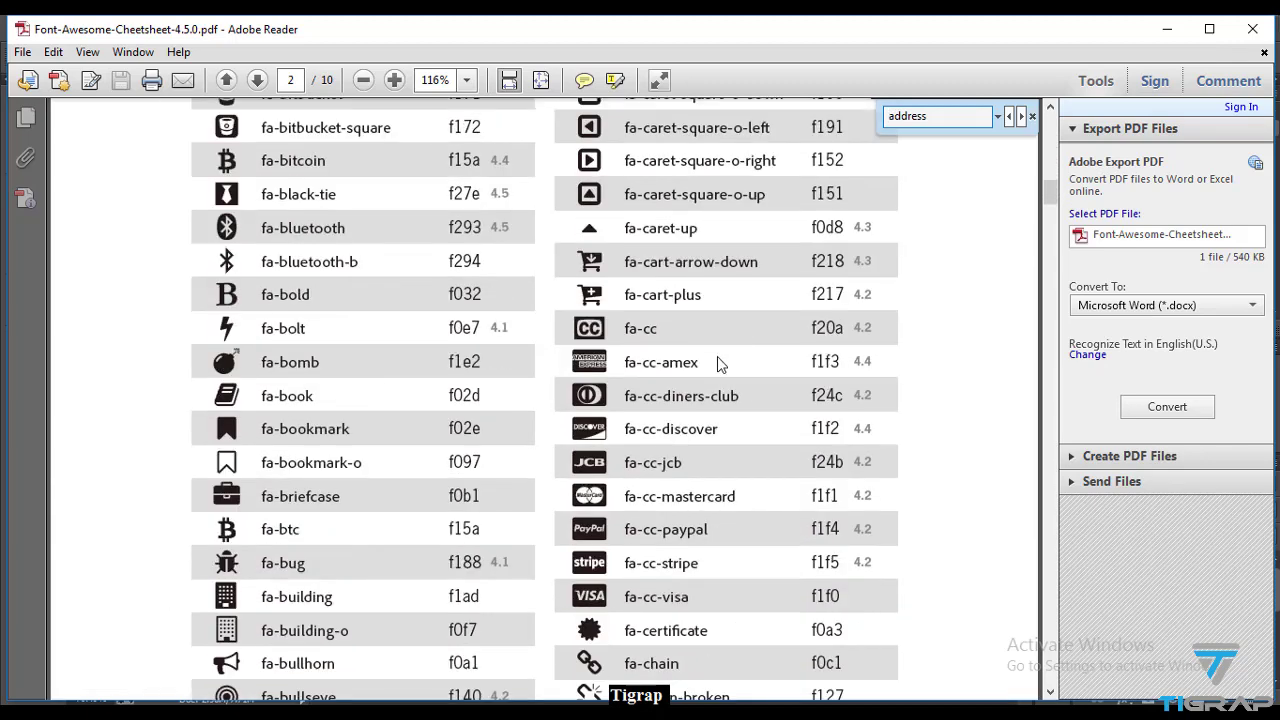
pyautogui.scroll(-4, 720, 363)
pyautogui.scroll(-1, 686, 366)
pyautogui.scroll(-2, 686, 357)
pyautogui.scroll(-1, 676, 365)
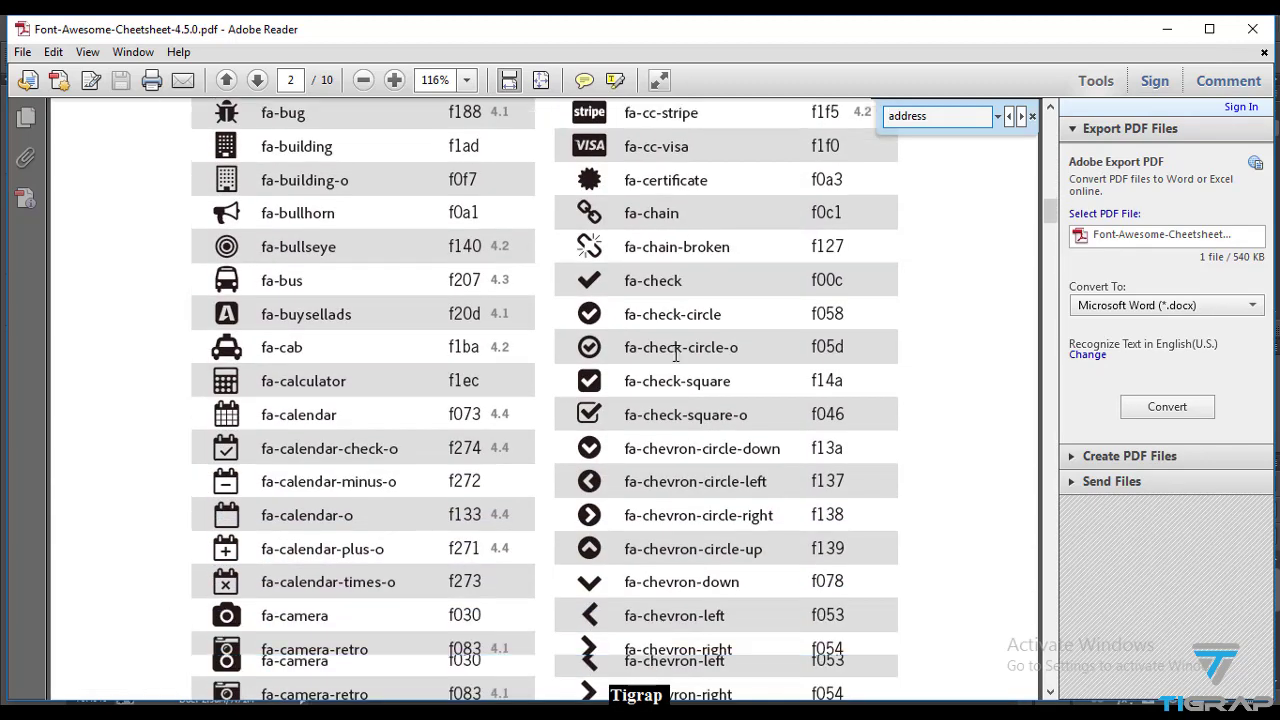
pyautogui.scroll(-5, 665, 372)
pyautogui.scroll(-4, 645, 385)
pyautogui.scroll(-1, 628, 396)
pyautogui.scroll(-3, 620, 395)
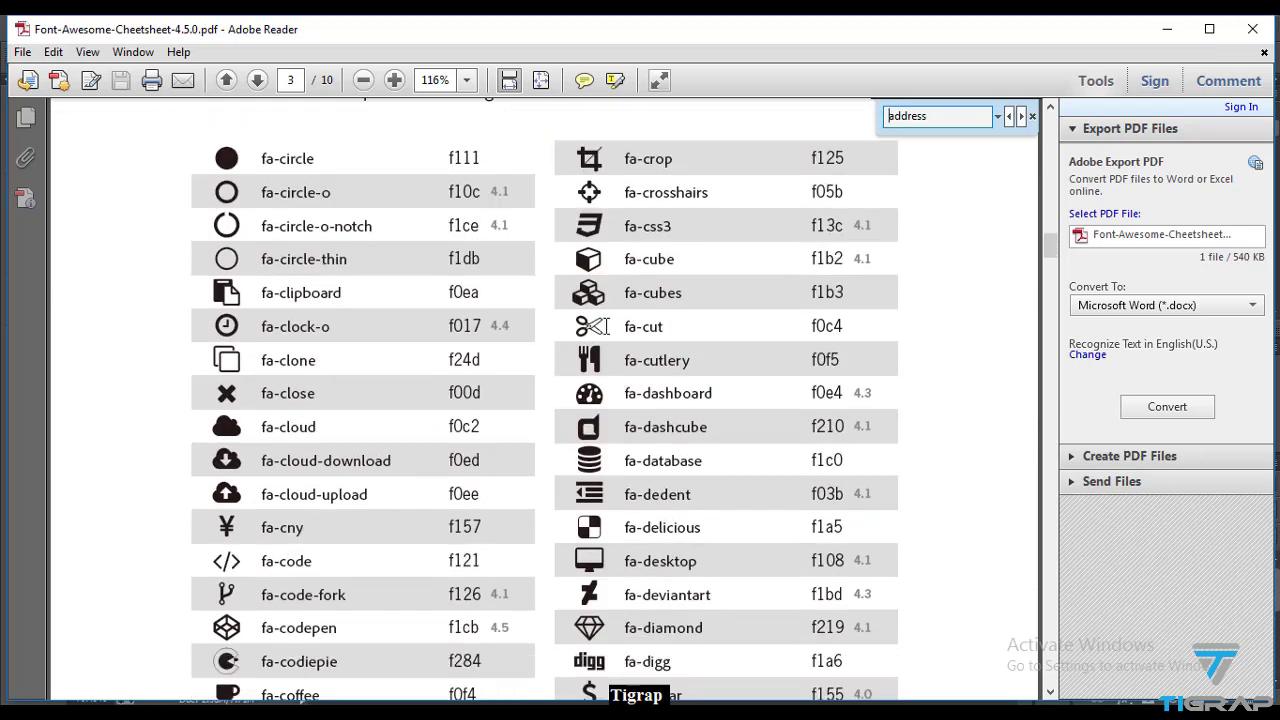
pyautogui.scroll(-6, 606, 390)
pyautogui.scroll(-3, 600, 410)
pyautogui.scroll(-4, 597, 422)
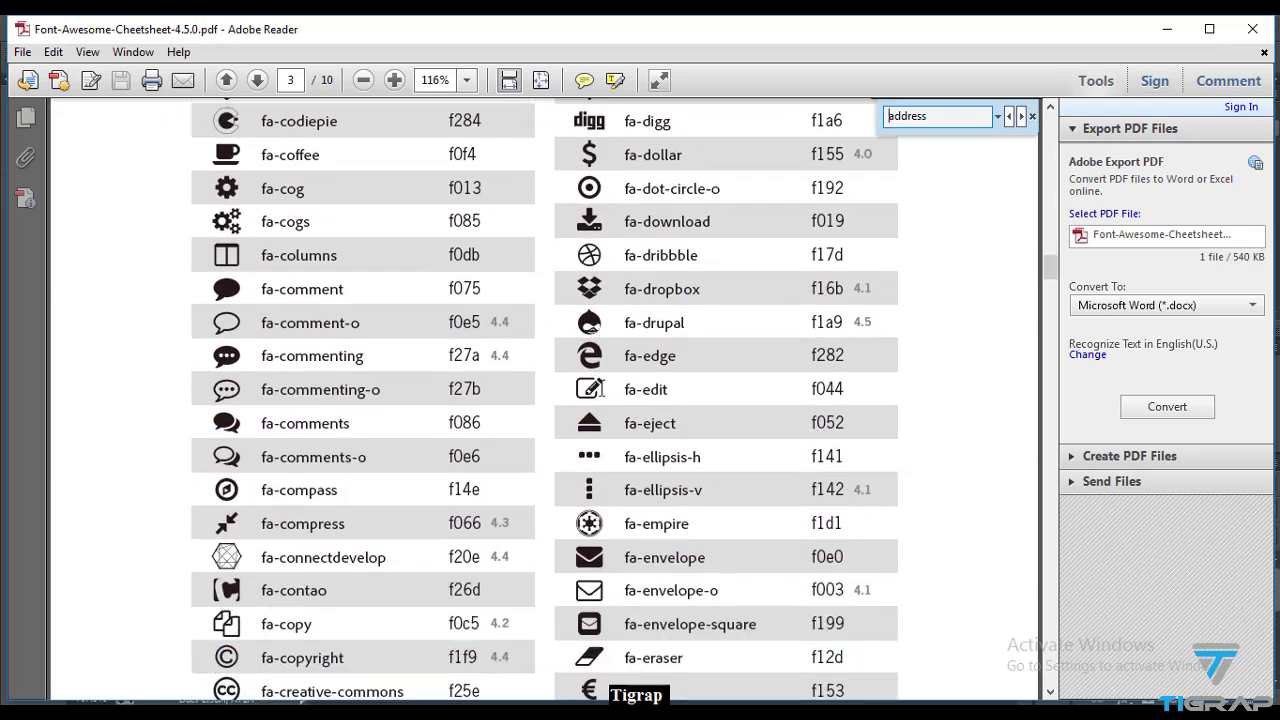
pyautogui.scroll(-4, 610, 395)
pyautogui.scroll(-4, 607, 381)
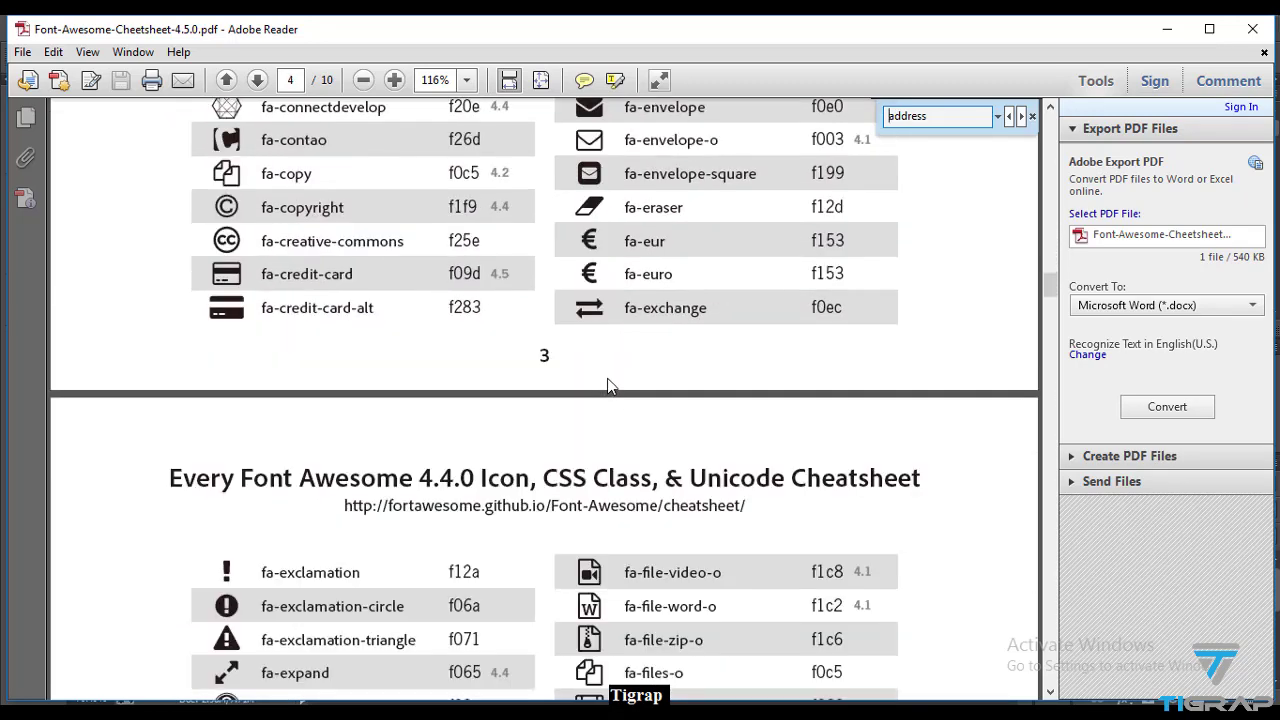
pyautogui.scroll(-4, 607, 378)
pyautogui.scroll(-5, 607, 376)
pyautogui.scroll(-4, 607, 373)
pyautogui.scroll(-2, 607, 373)
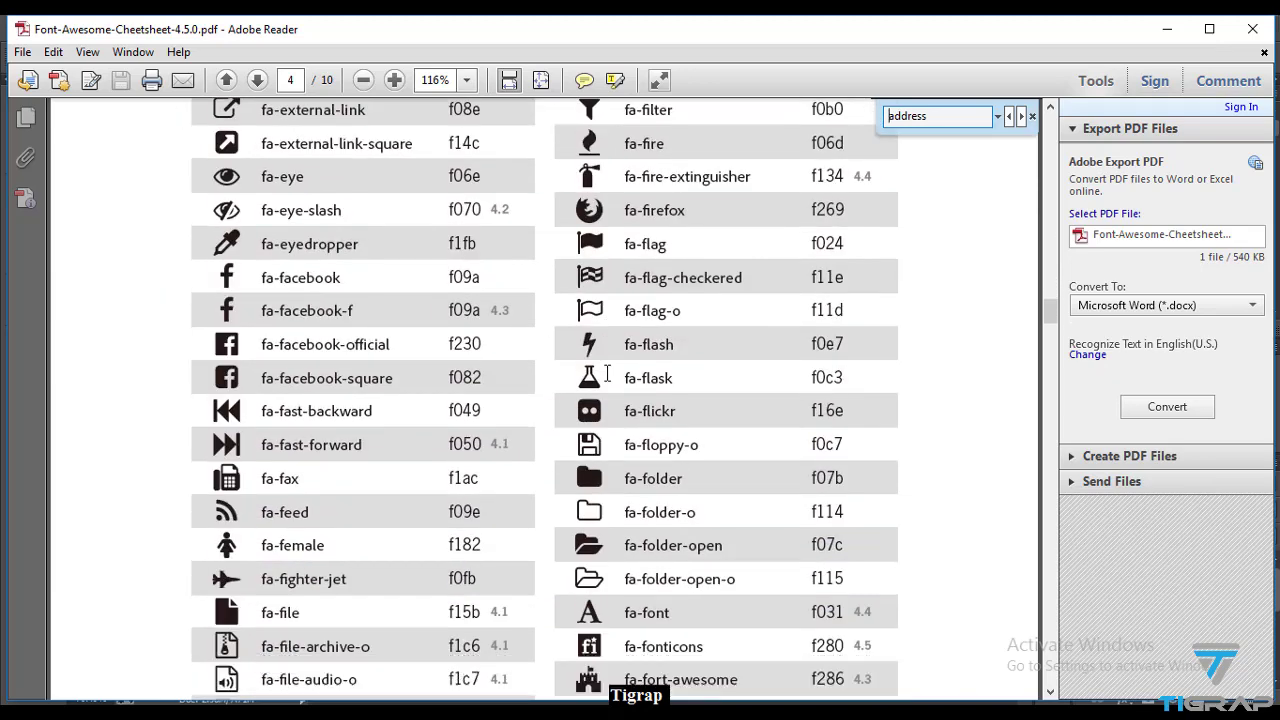
pyautogui.scroll(-4, 606, 372)
pyautogui.scroll(-4, 605, 371)
pyautogui.scroll(-3, 600, 370)
pyautogui.scroll(-4, 600, 372)
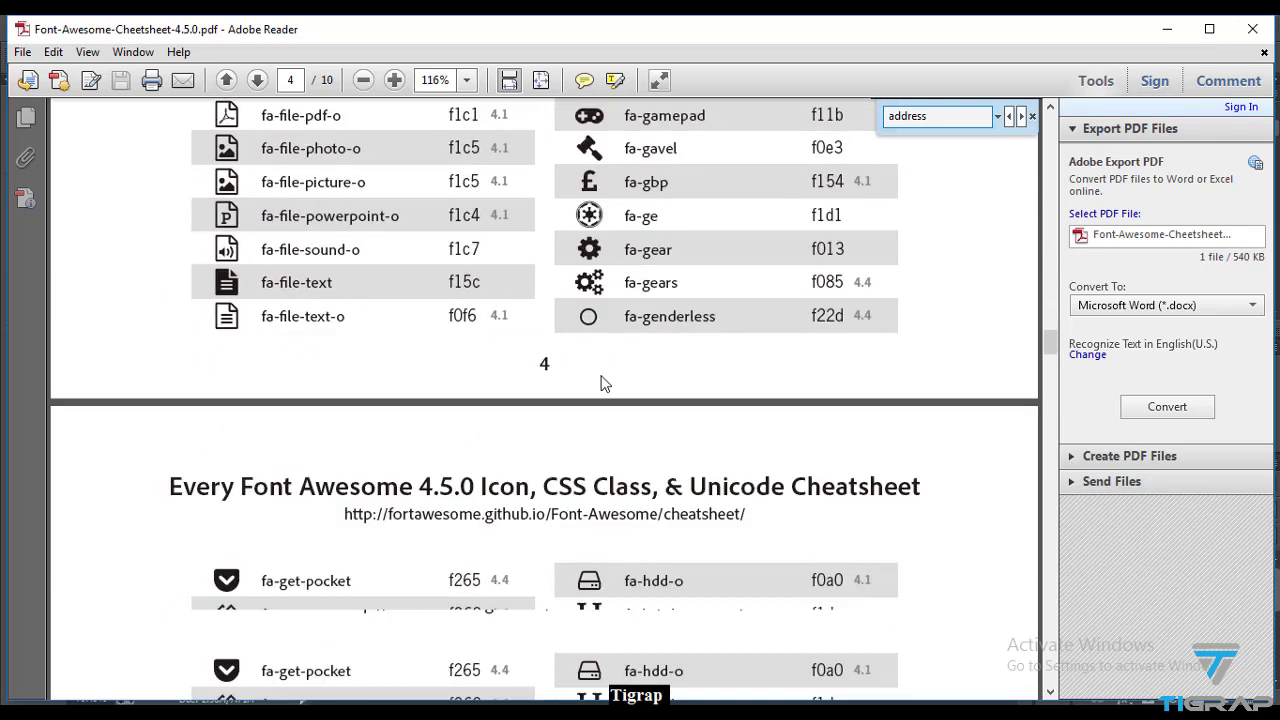
pyautogui.scroll(-8, 600, 372)
pyautogui.scroll(-5, 599, 373)
pyautogui.scroll(-4, 598, 373)
pyautogui.scroll(-1, 598, 373)
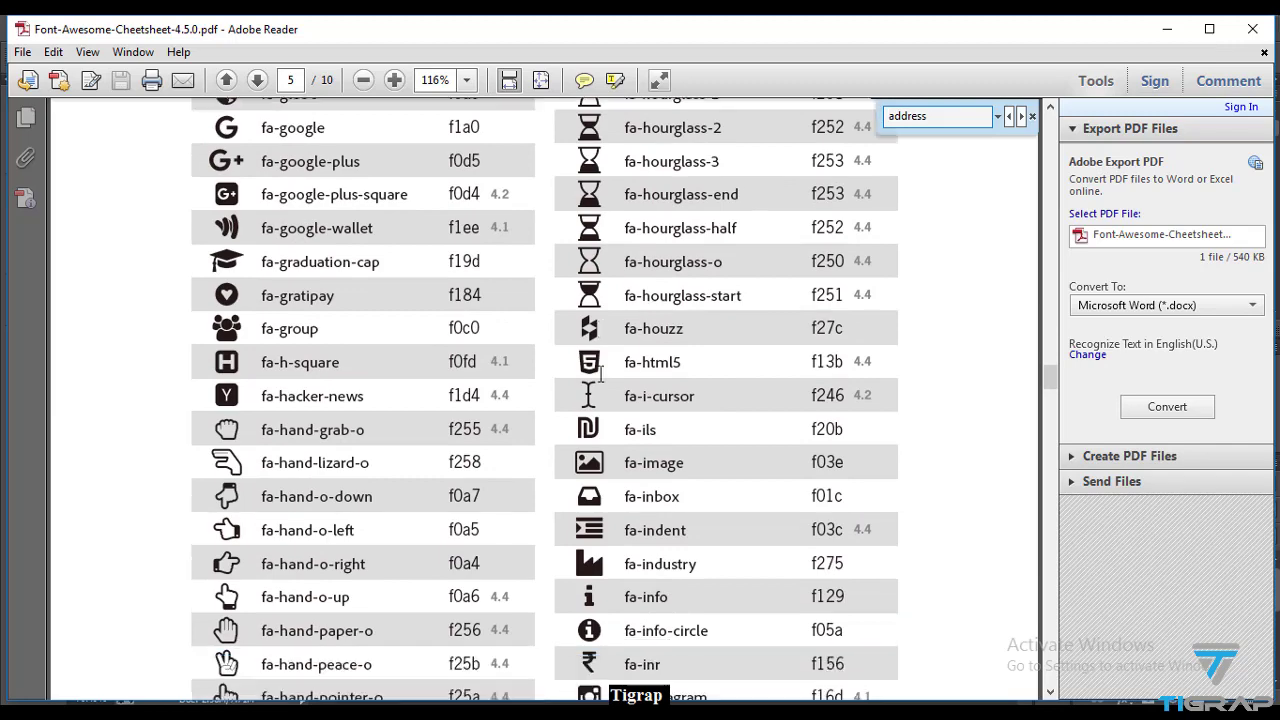
pyautogui.scroll(-3, 598, 373)
pyautogui.scroll(-5, 599, 373)
pyautogui.scroll(-5, 600, 374)
pyautogui.scroll(-3, 600, 374)
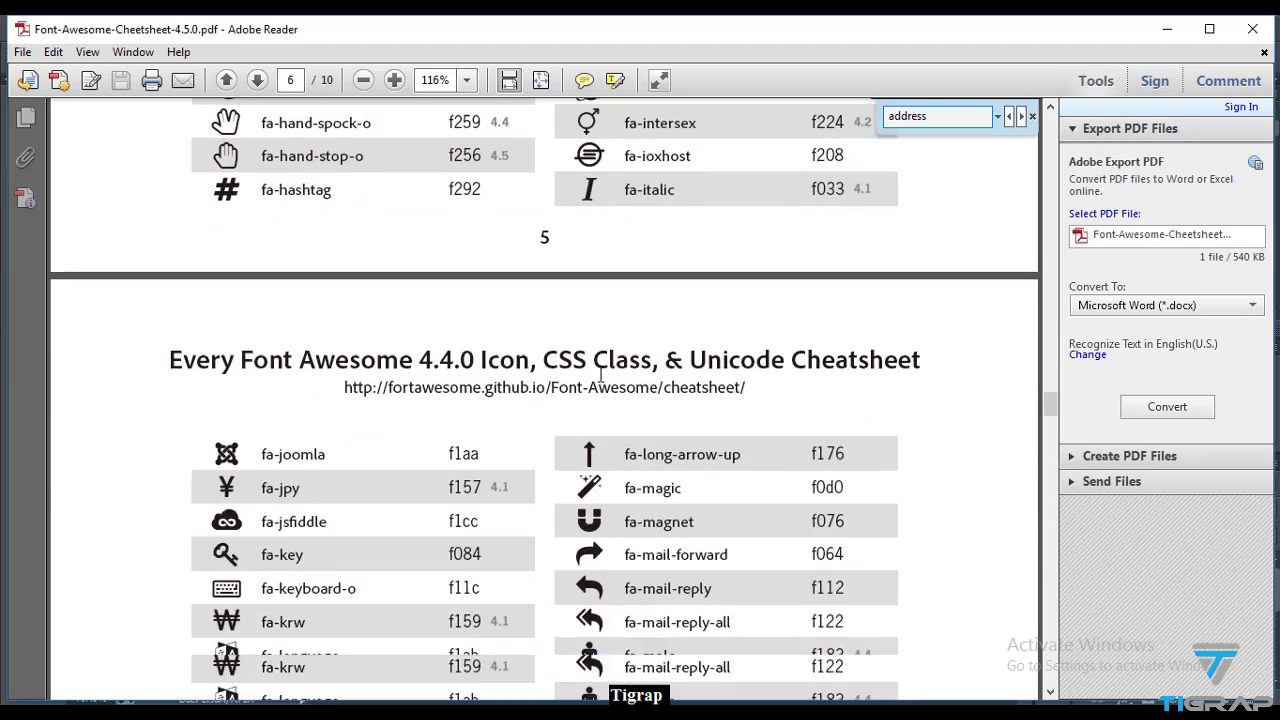
pyautogui.scroll(-2, 598, 372)
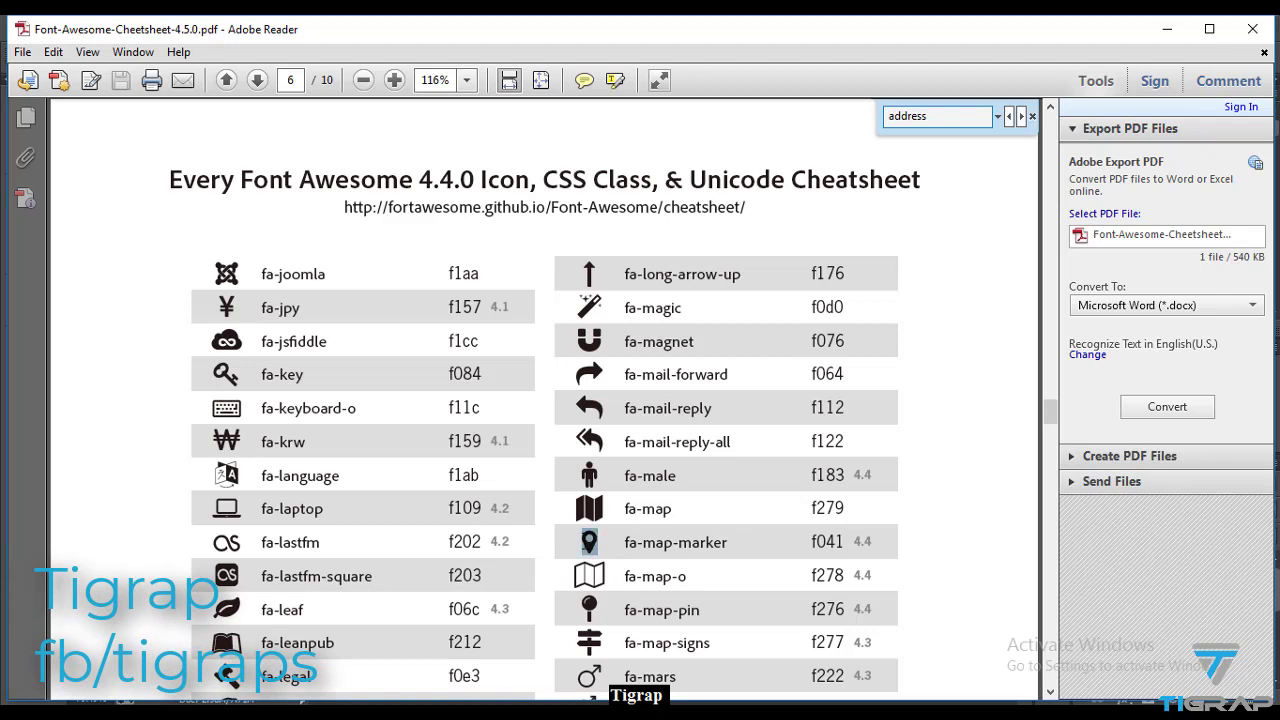
pyautogui.rightClick(588, 541)
pyautogui.press('Escape')
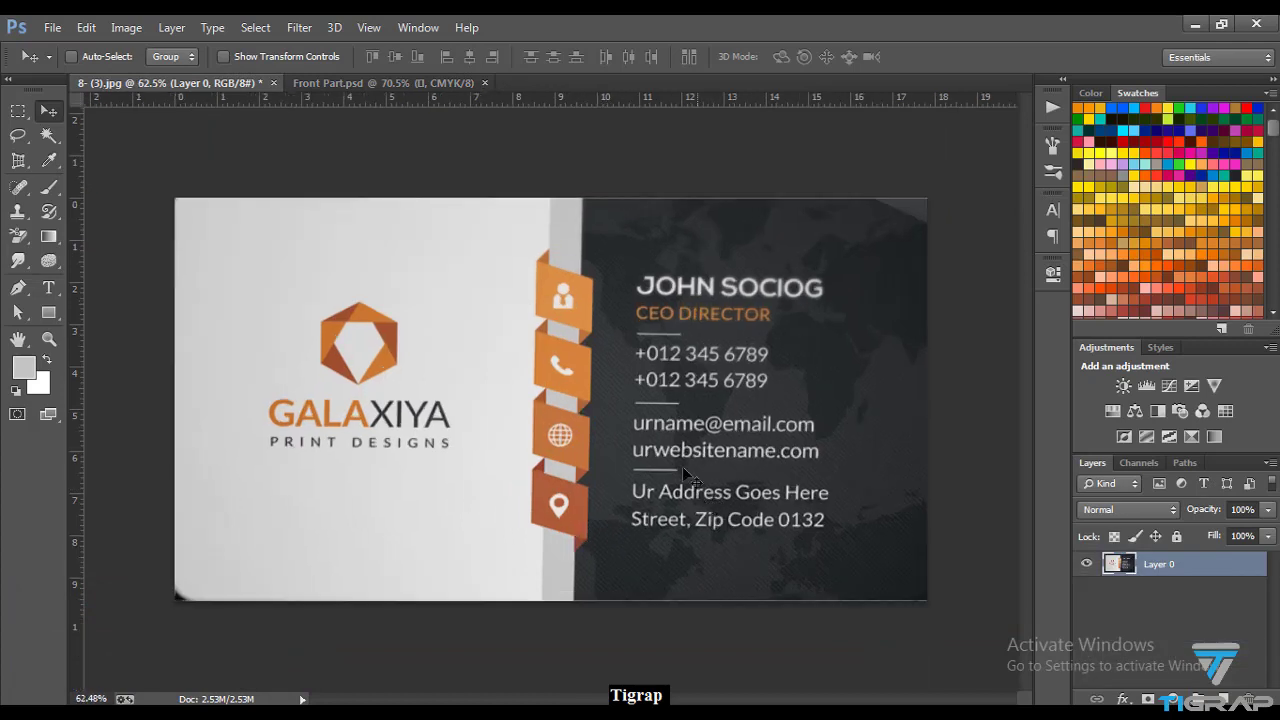
# Step: In Front Part.psd, paste the map-marker glyph as a text layer on the fourth ribbon beside the address
pyautogui.click(386, 84)
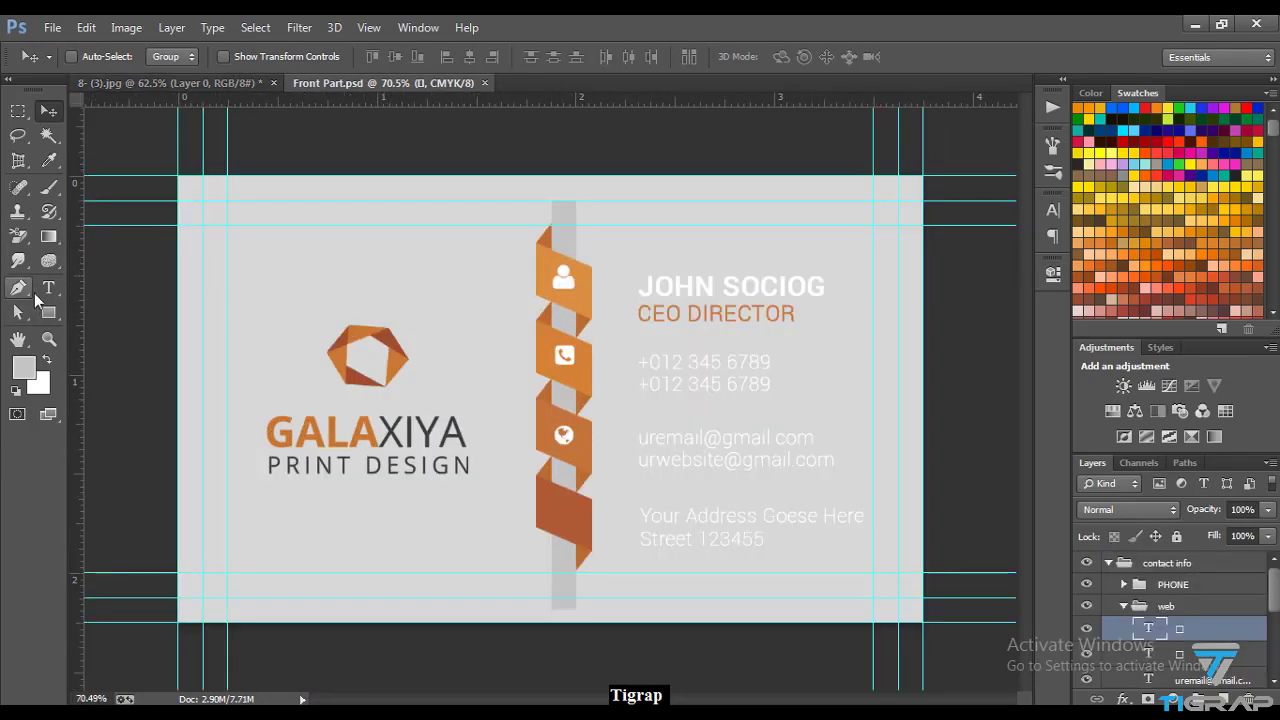
pyautogui.press('t')
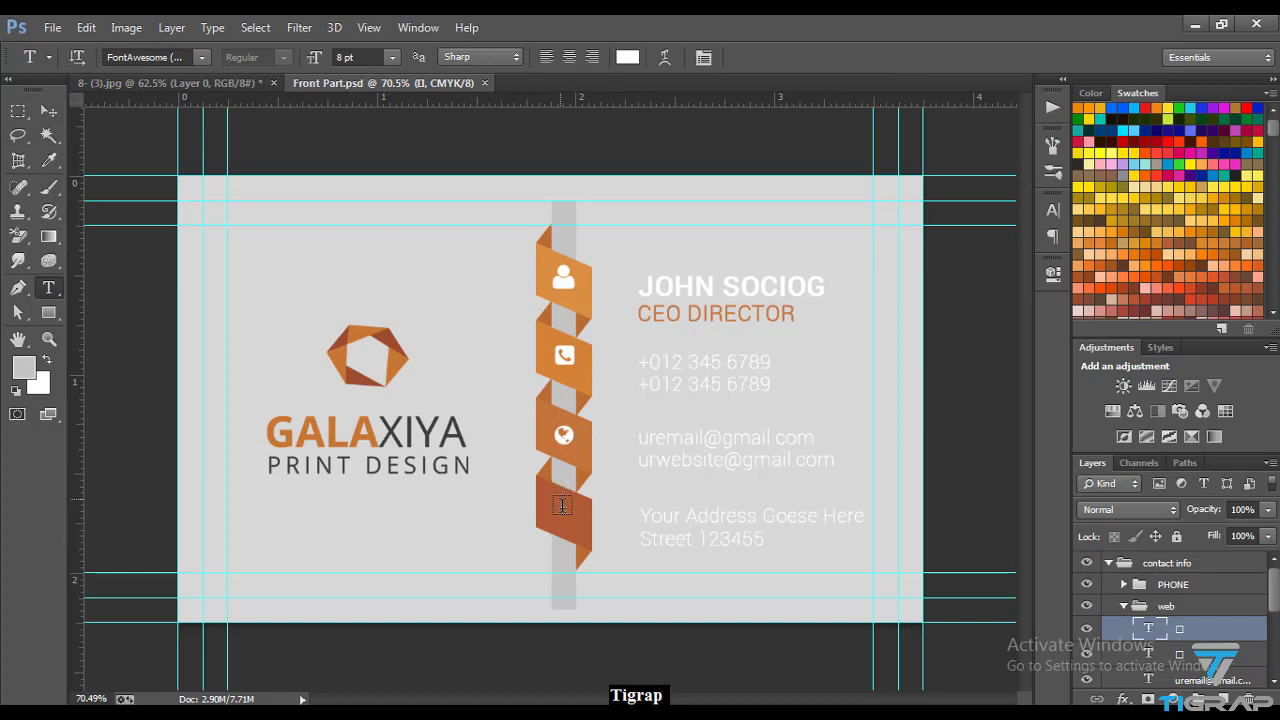
pyautogui.click(564, 511)
pyautogui.hotkey('ctrl', 'v')
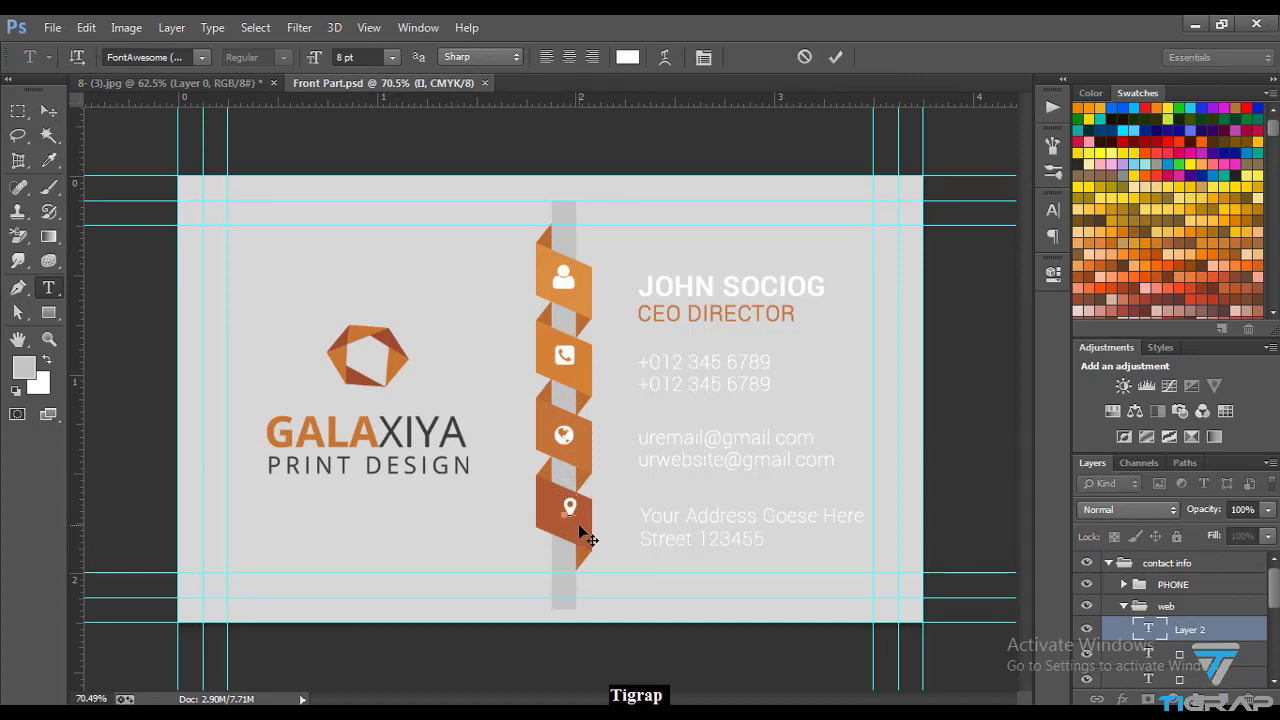
pyautogui.hotkey('ctrl', 'a')
pyautogui.click(48, 110)
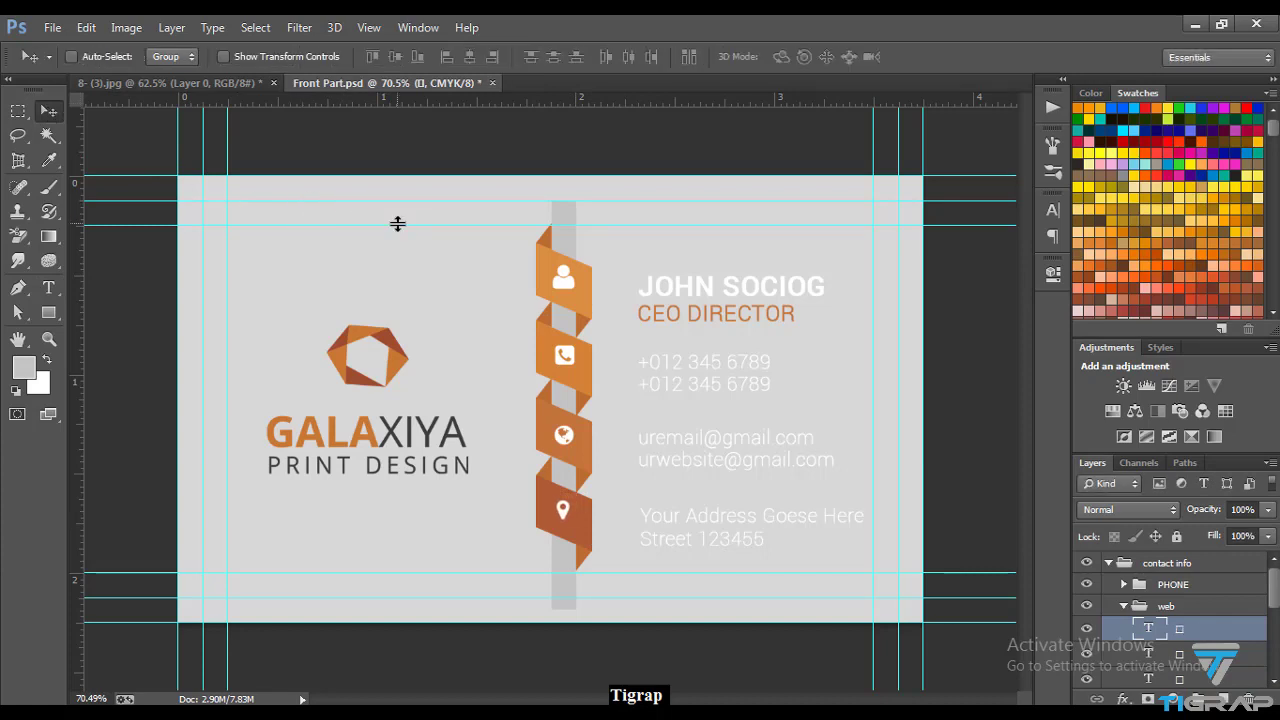
pyautogui.scroll(-2, 665, 335)
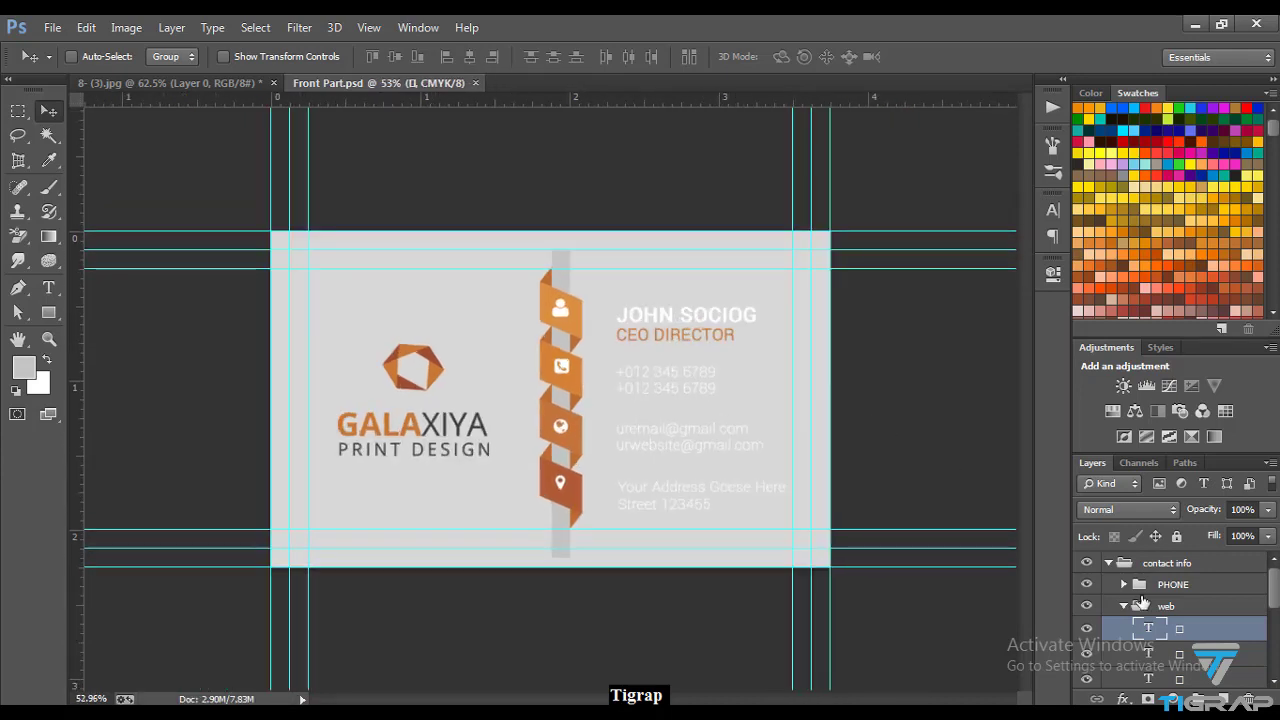
# Step: Collapse the web and contact info layer groups and select the Rectangle 1 background layer
pyautogui.click(1109, 563)
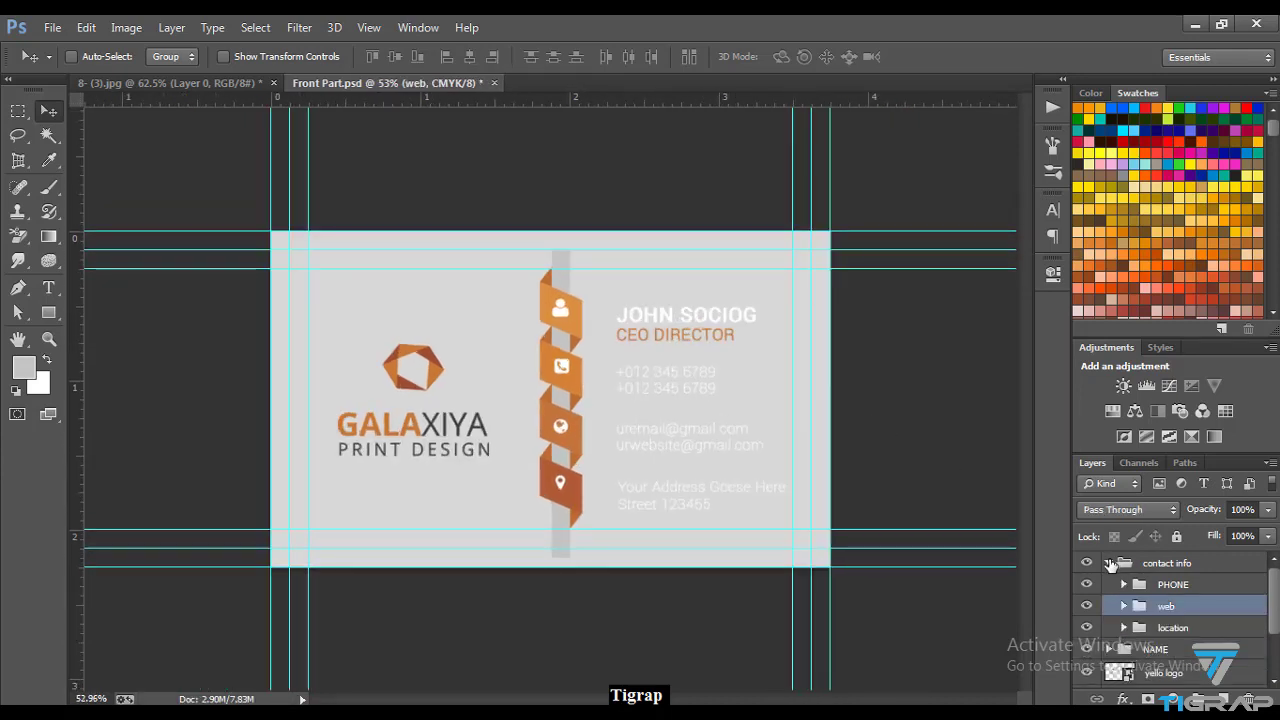
pyautogui.click(1109, 563)
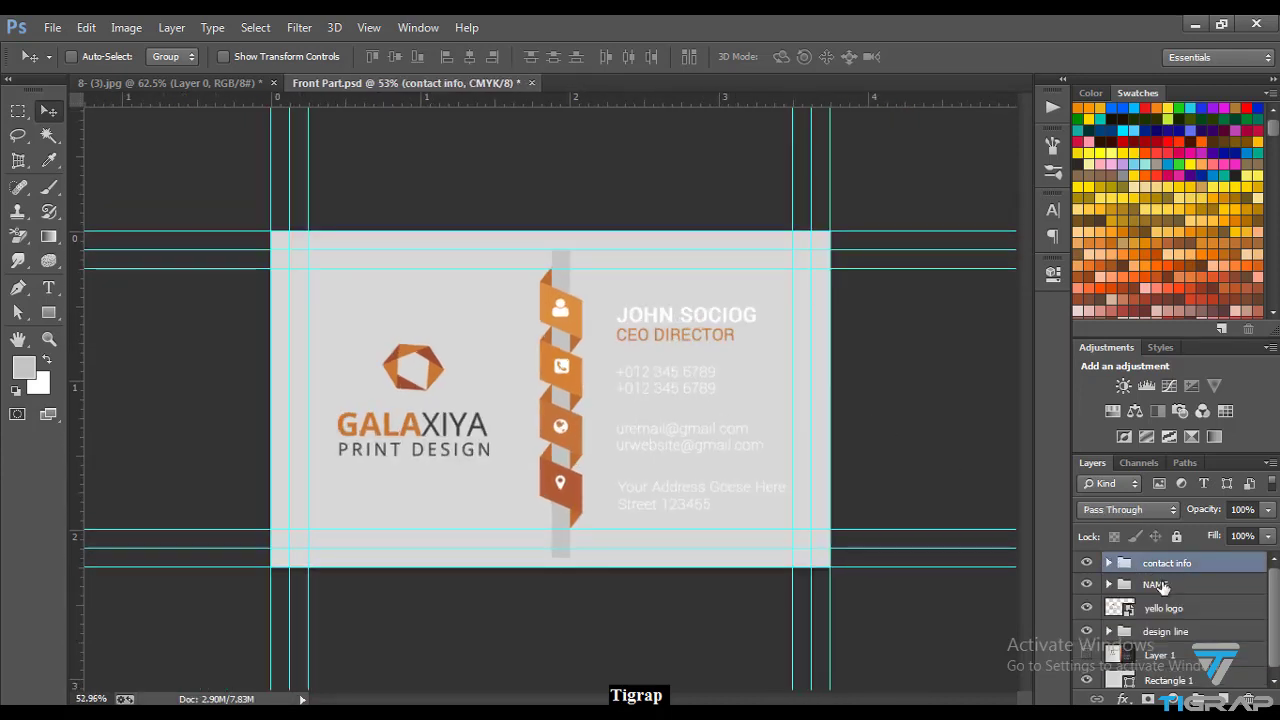
pyautogui.click(1163, 676)
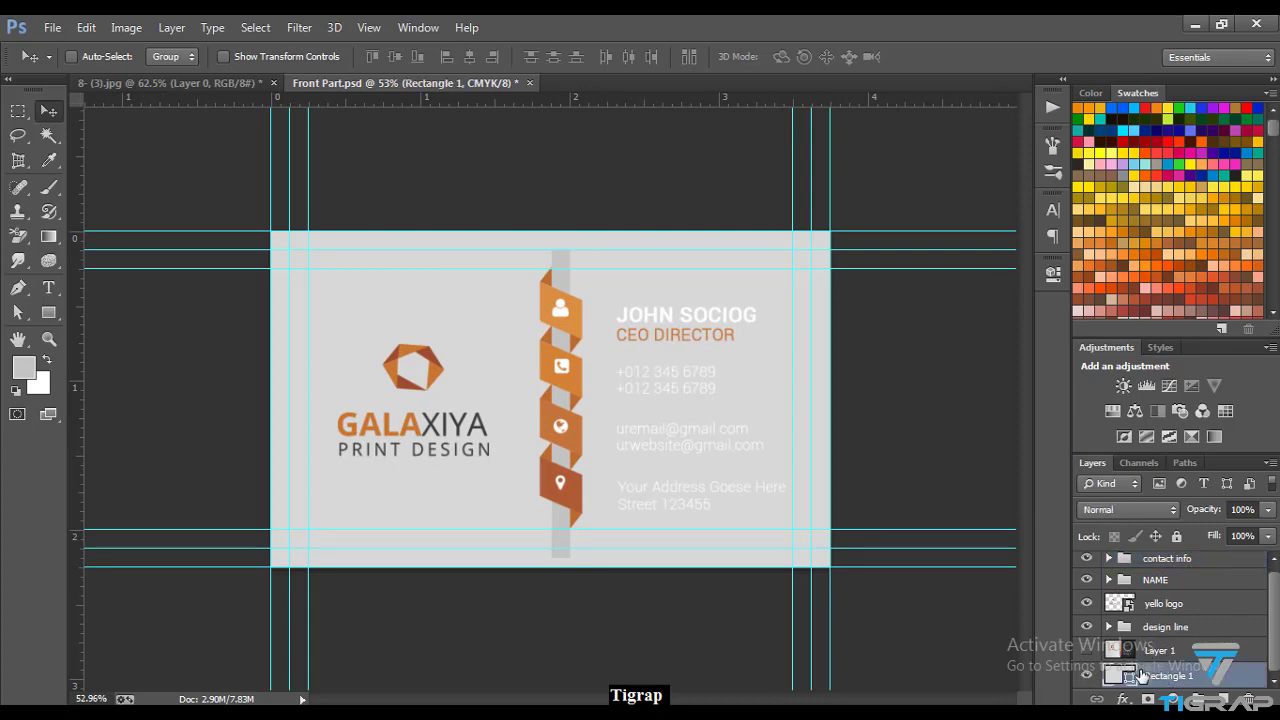
# Step: Preview a Pattern Overlay on Rectangle 1, cancel it, and compare against the 8-(3).jpg reference
pyautogui.click(1115, 698)
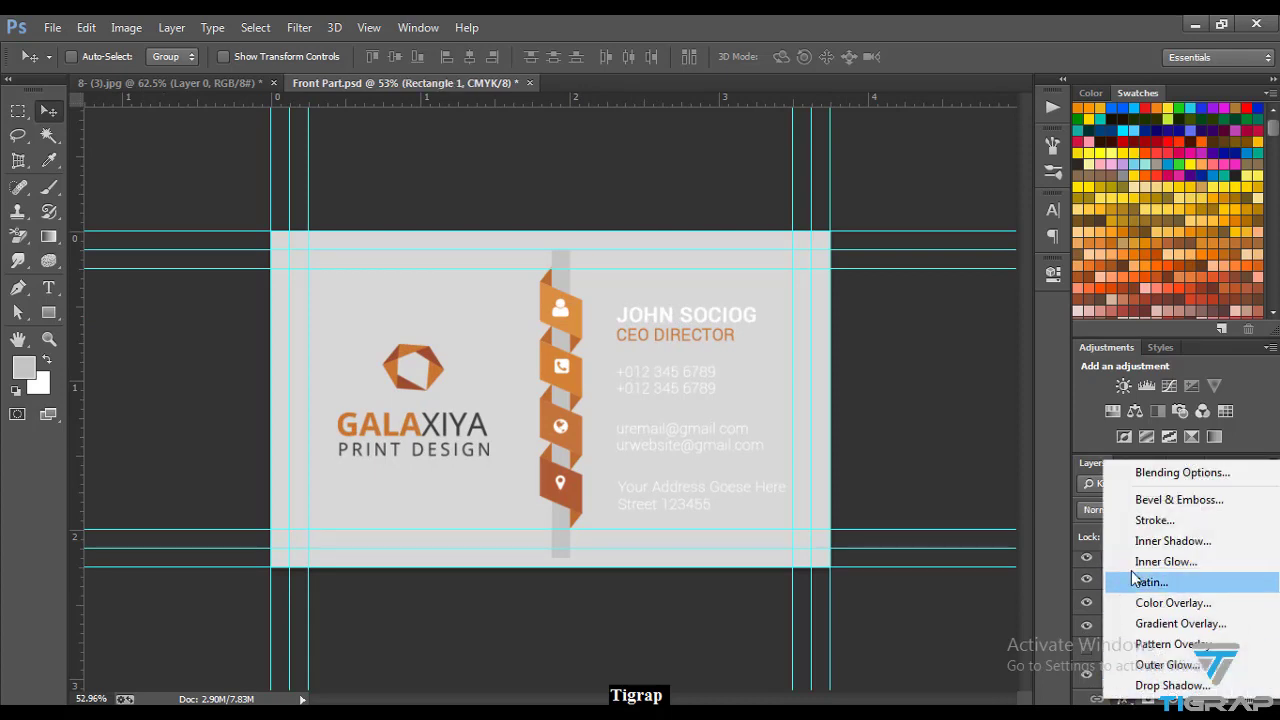
pyautogui.click(1168, 645)
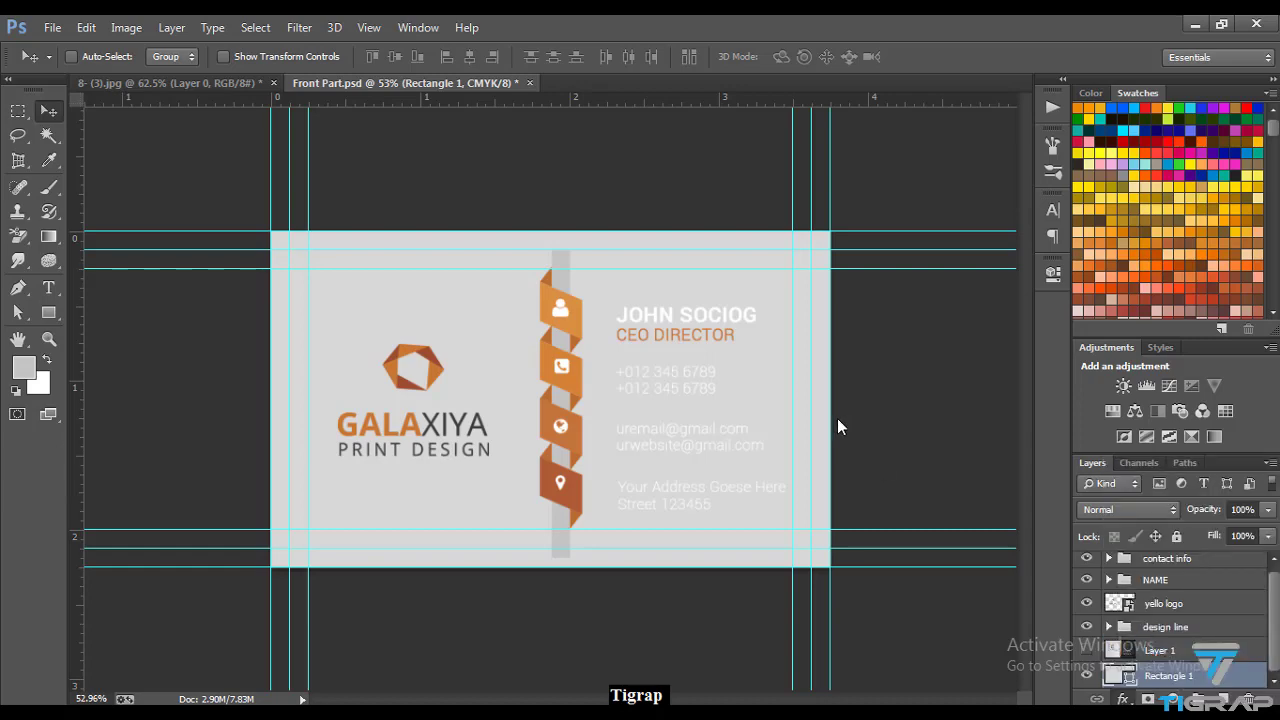
pyautogui.click(1125, 192)
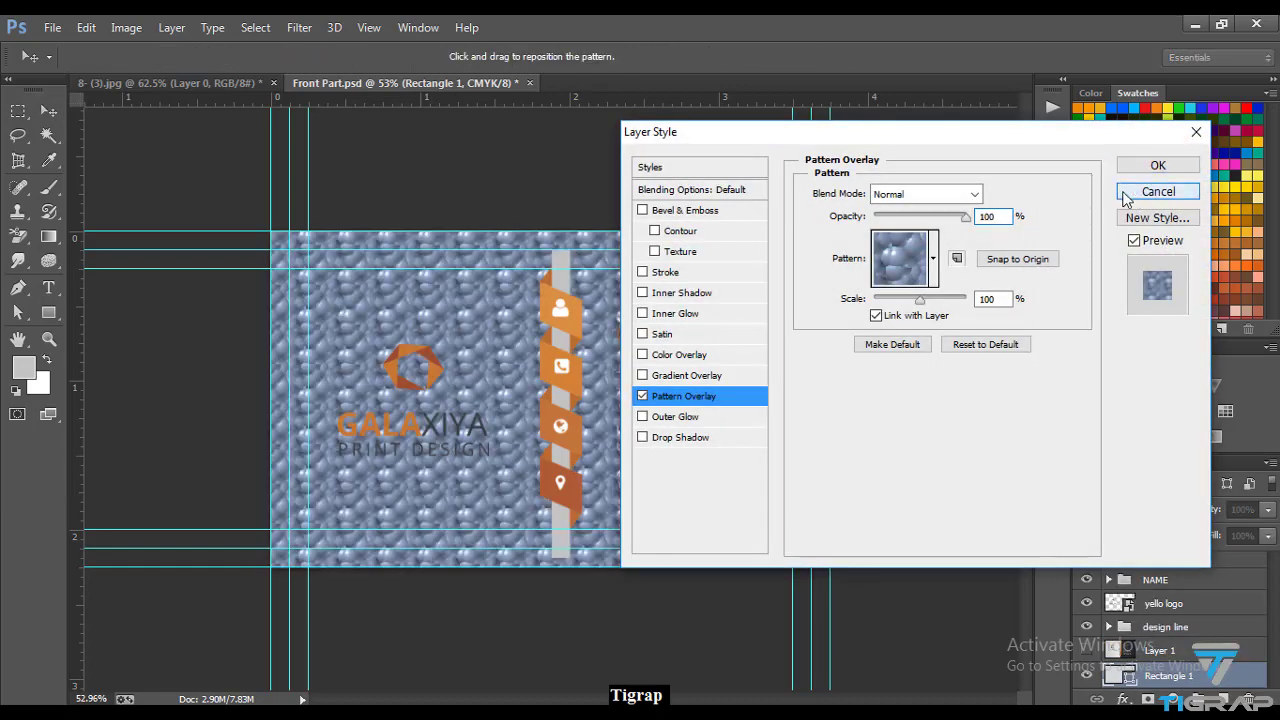
pyautogui.click(210, 83)
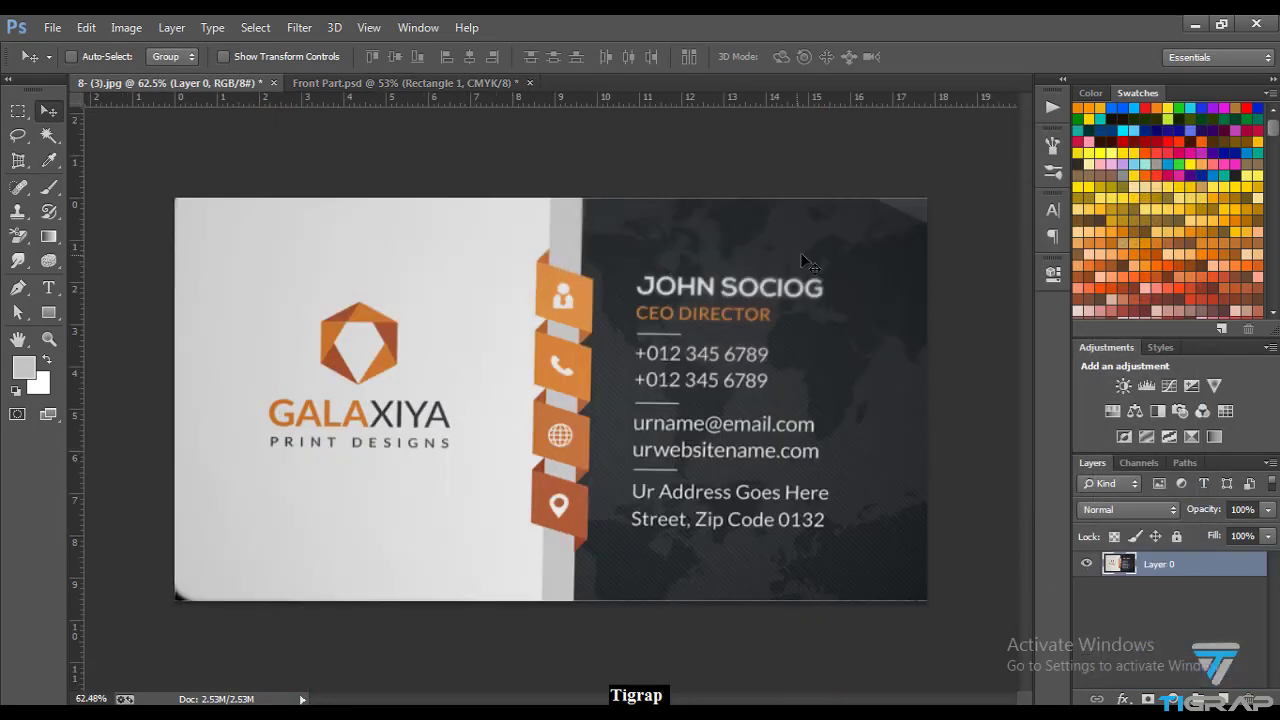
pyautogui.click(385, 84)
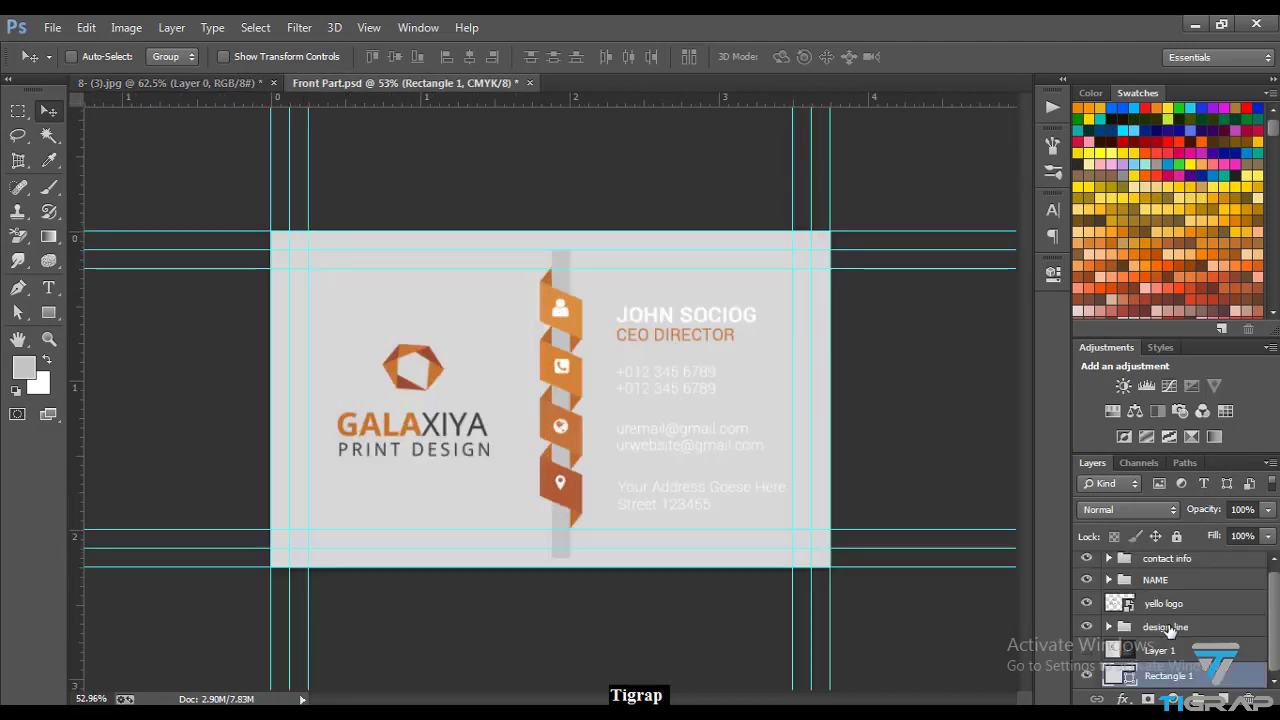
pyautogui.scroll(2, 700, 335)
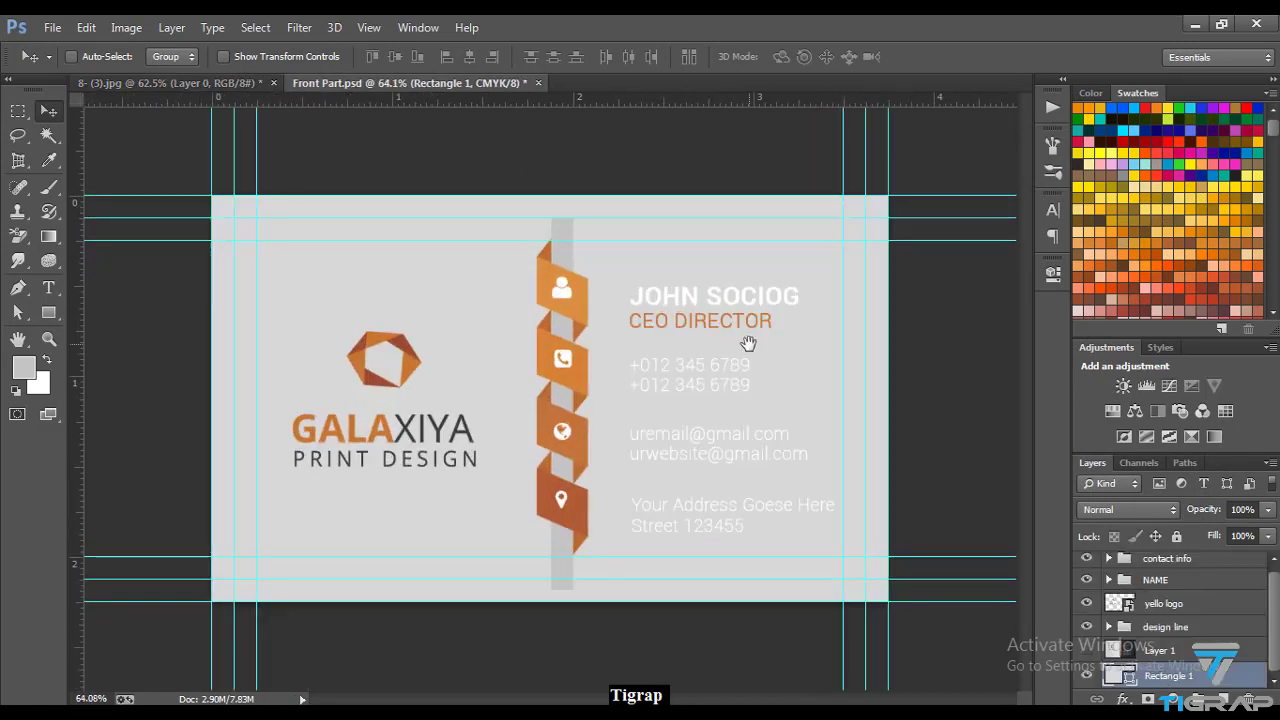
pyautogui.click(49, 312)
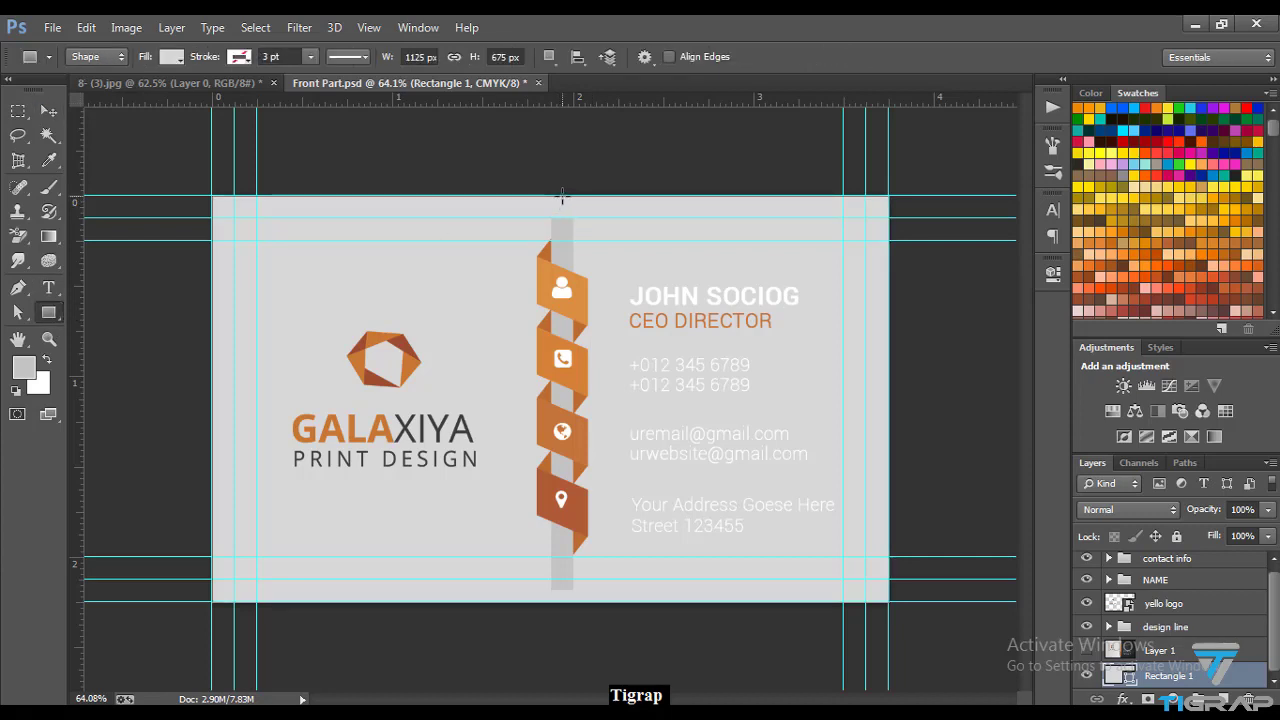
pyautogui.moveTo(562, 197); pyautogui.dragTo(866, 603)
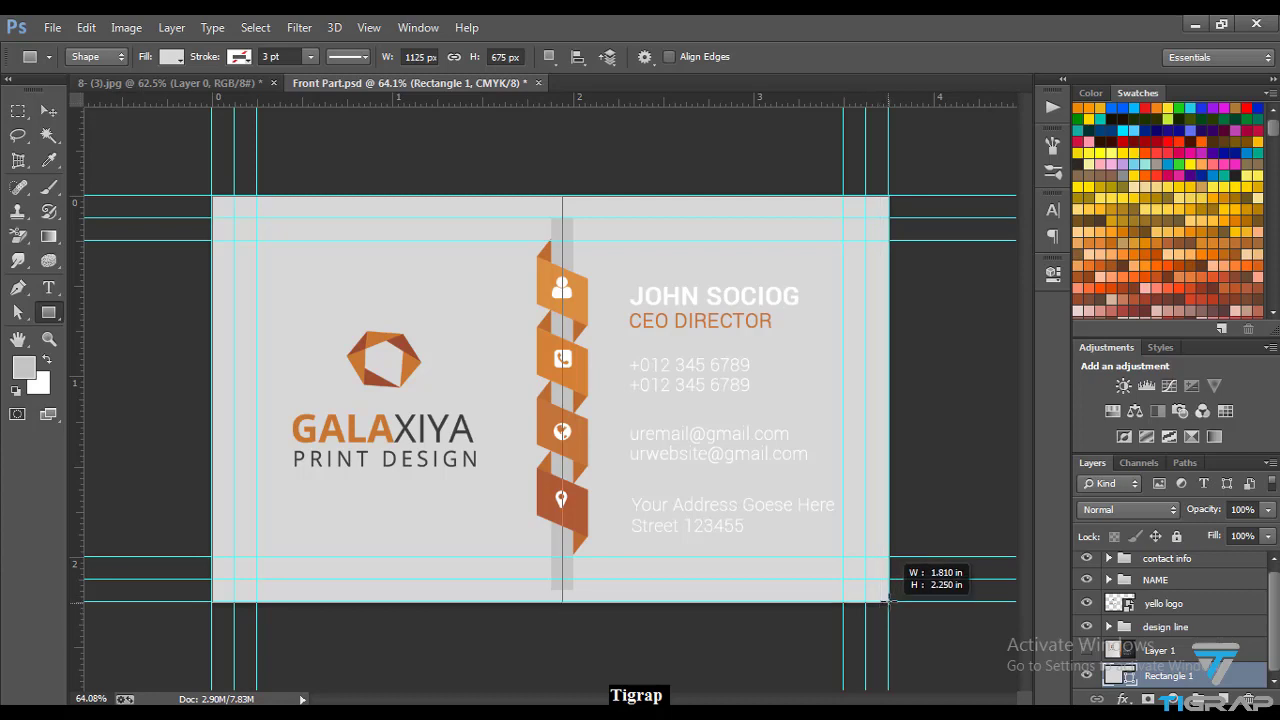
pyautogui.moveTo(866, 603); pyautogui.dragTo(910, 603)
pyautogui.click(50, 111)
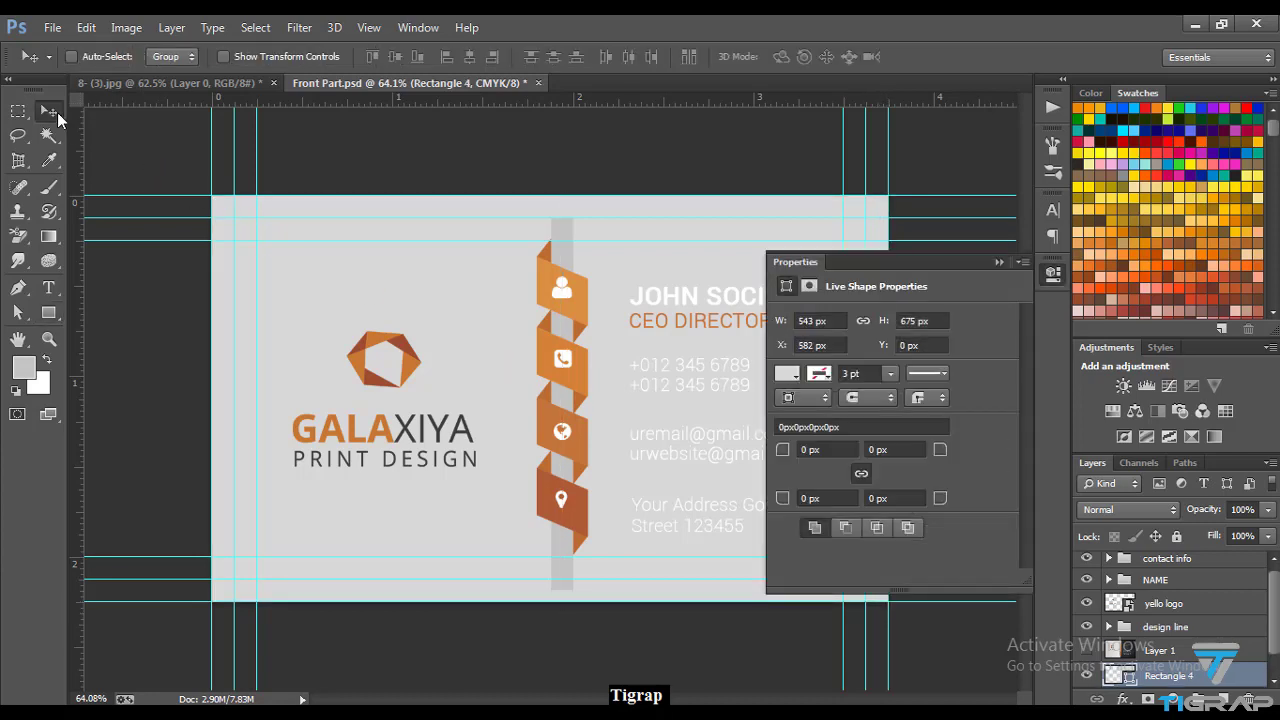
pyautogui.click(128, 83)
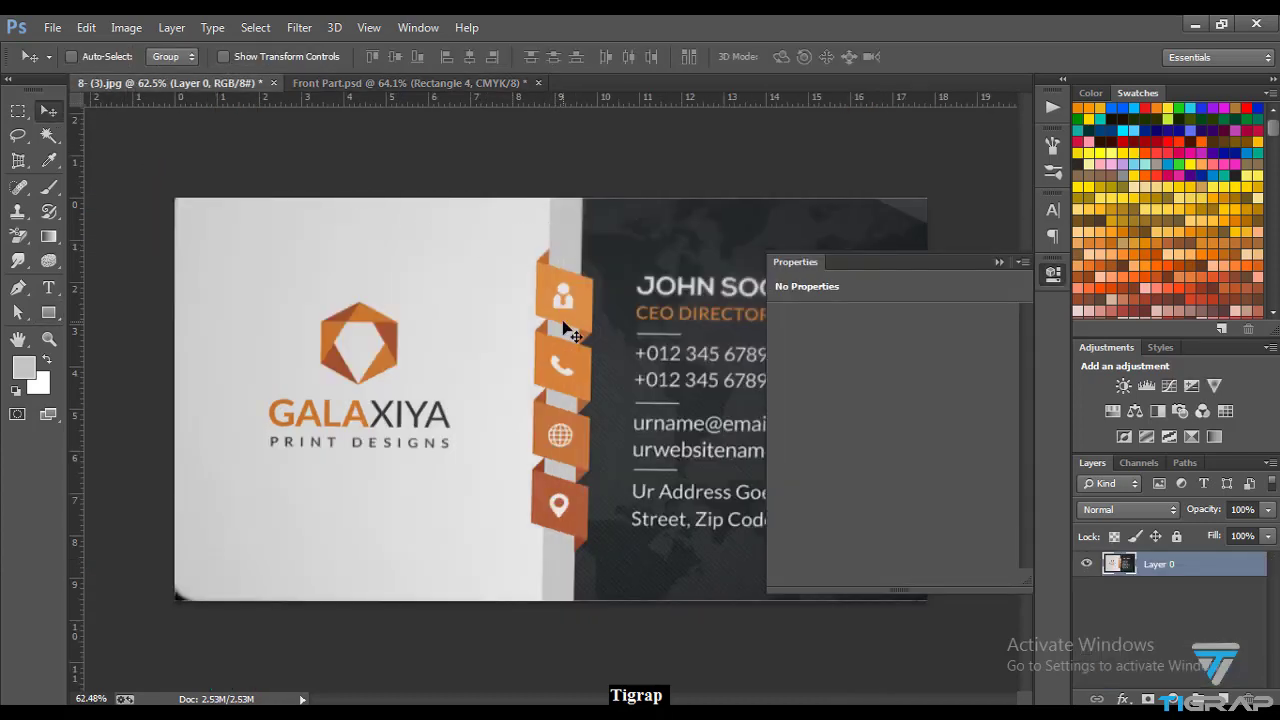
pyautogui.click(329, 84)
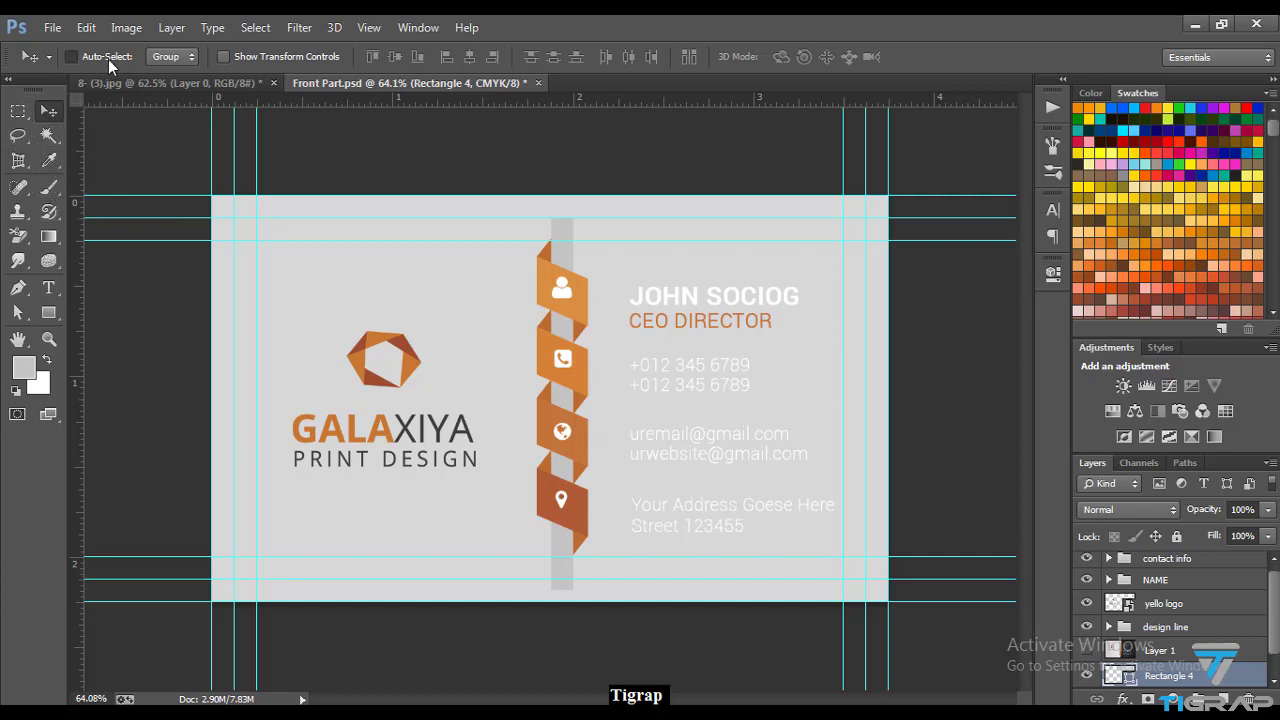
# Step: Find the grey bar's layer inside the design line group and rename it 'line'
pyautogui.click(562, 256)
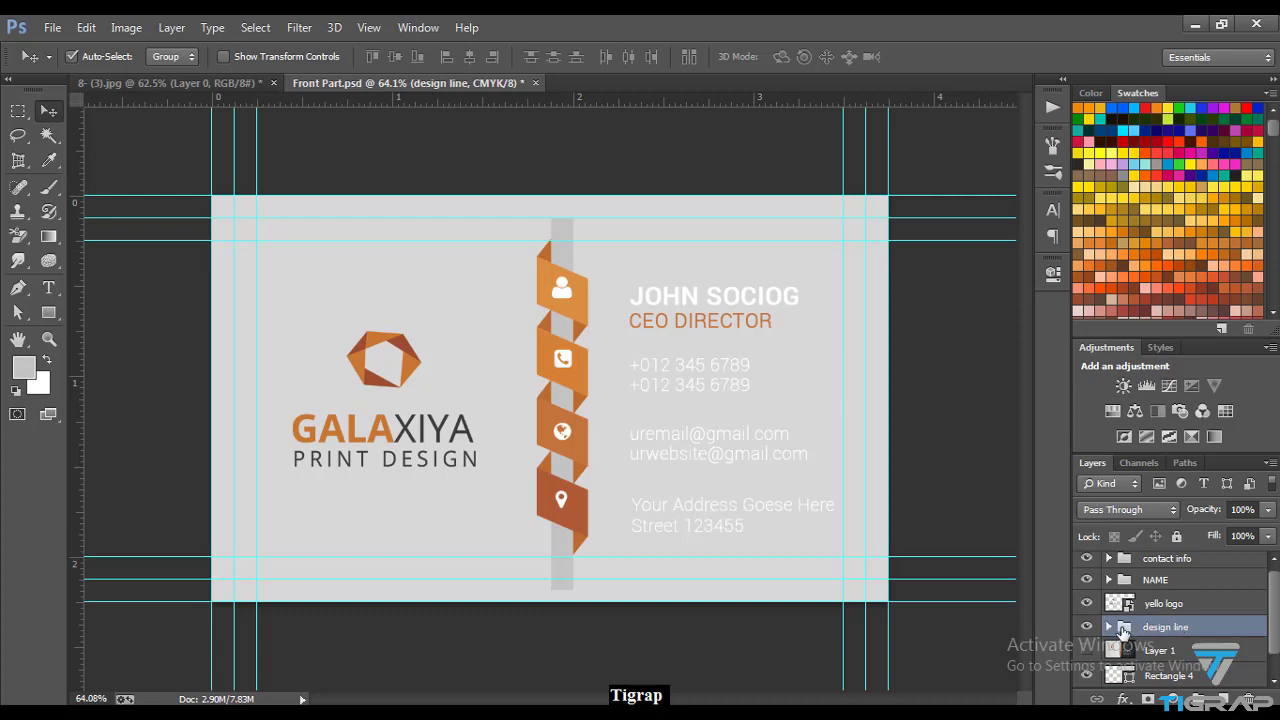
pyautogui.click(1108, 628)
pyautogui.scroll(-2, 1180, 613)
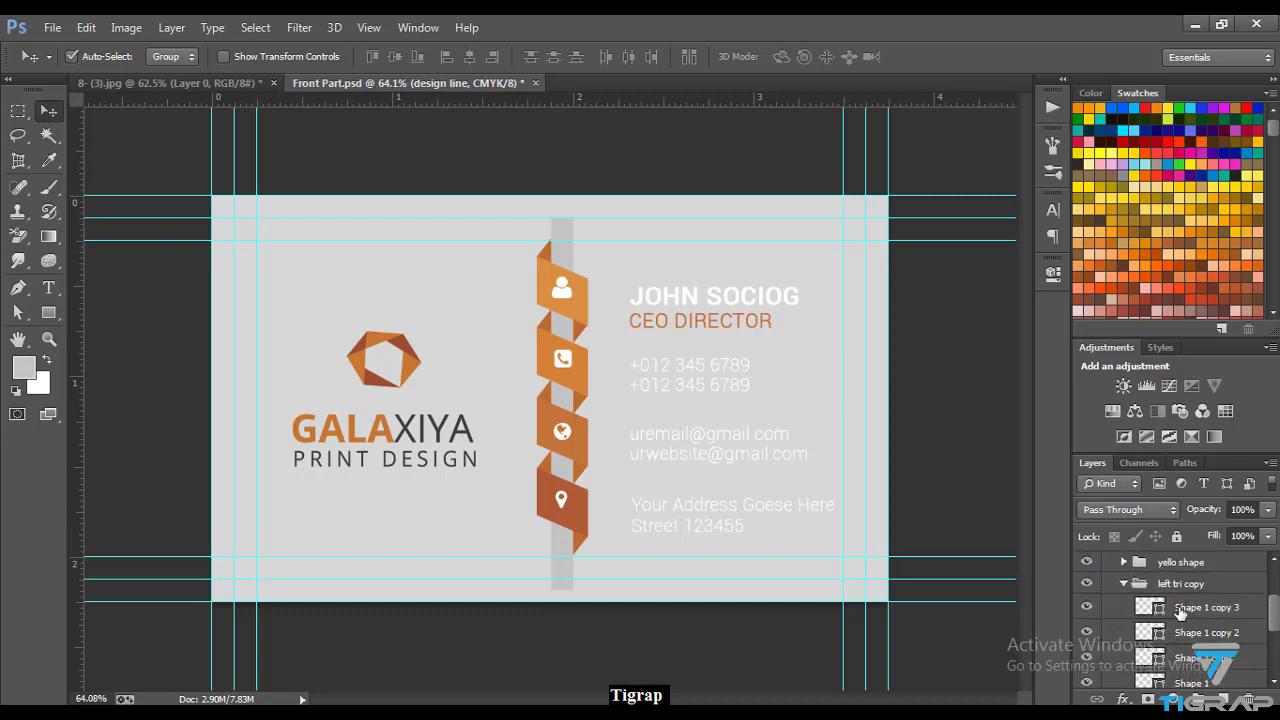
pyautogui.click(1130, 591)
pyautogui.scroll(-1, 1187, 610)
pyautogui.scroll(-3, 1187, 613)
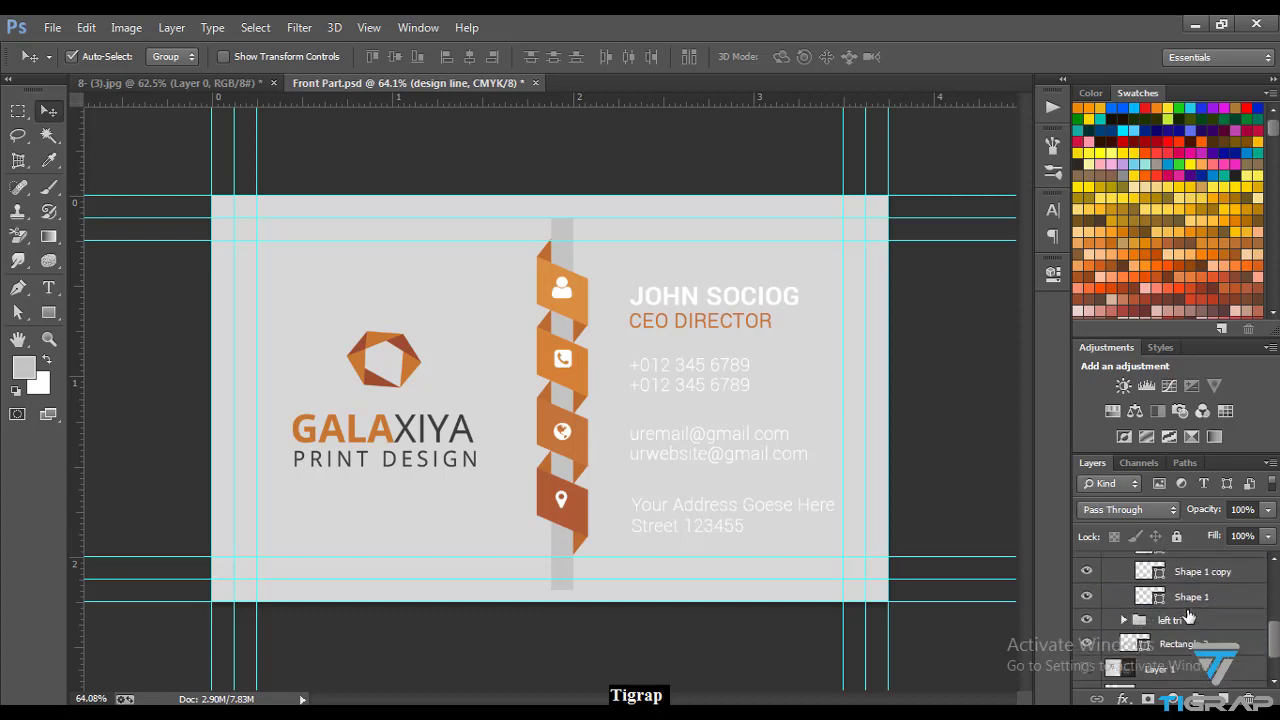
pyautogui.click(1087, 644)
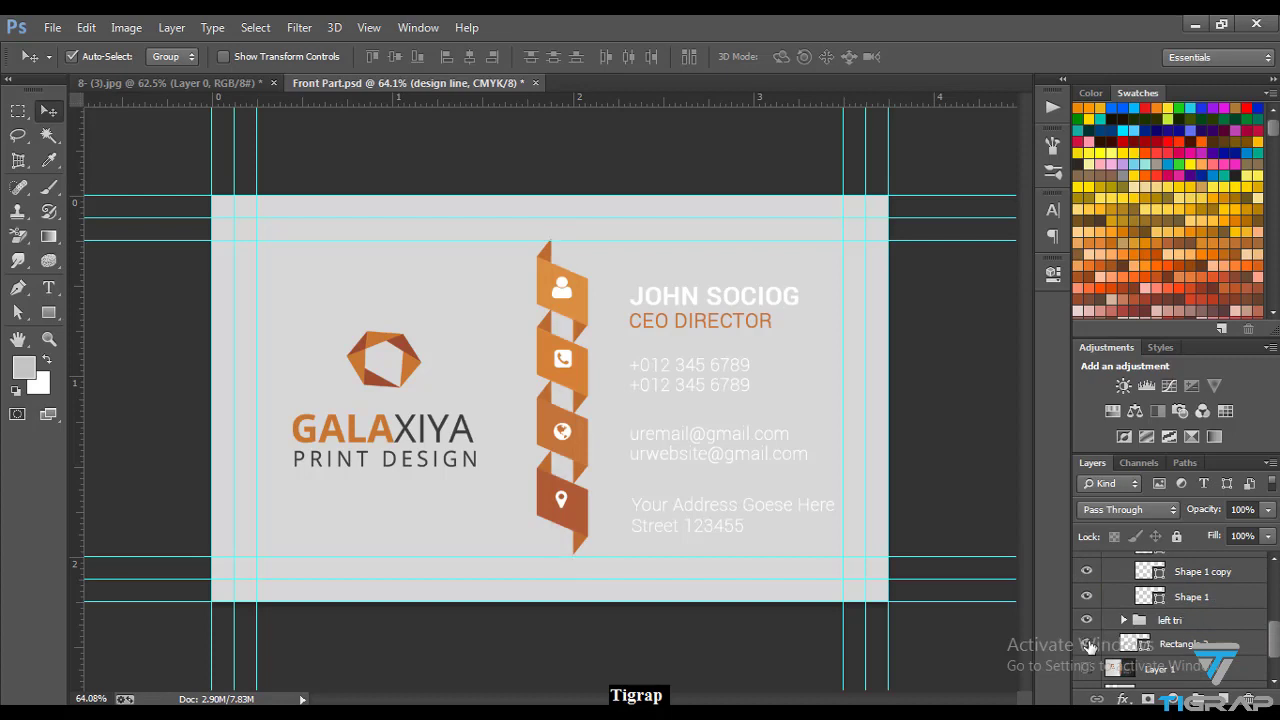
pyautogui.click(1087, 644)
pyautogui.doubleClick(1184, 644)
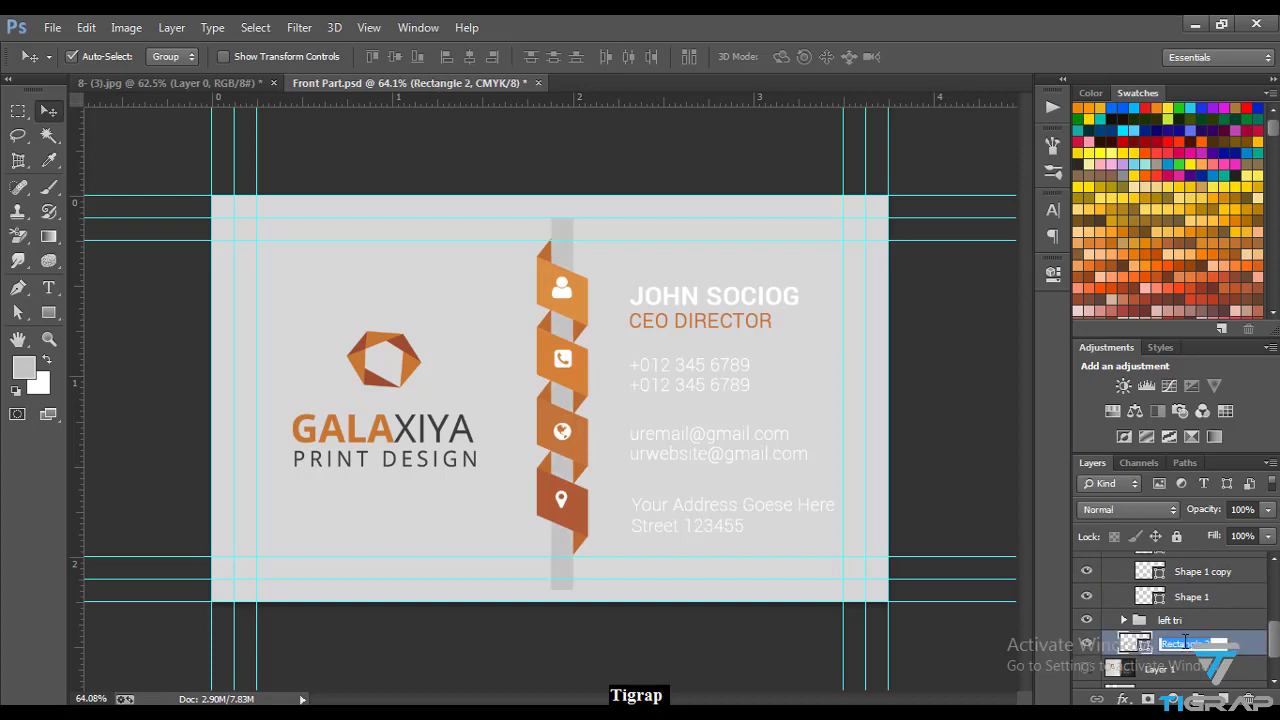
pyautogui.write('line')
pyautogui.press('Return')
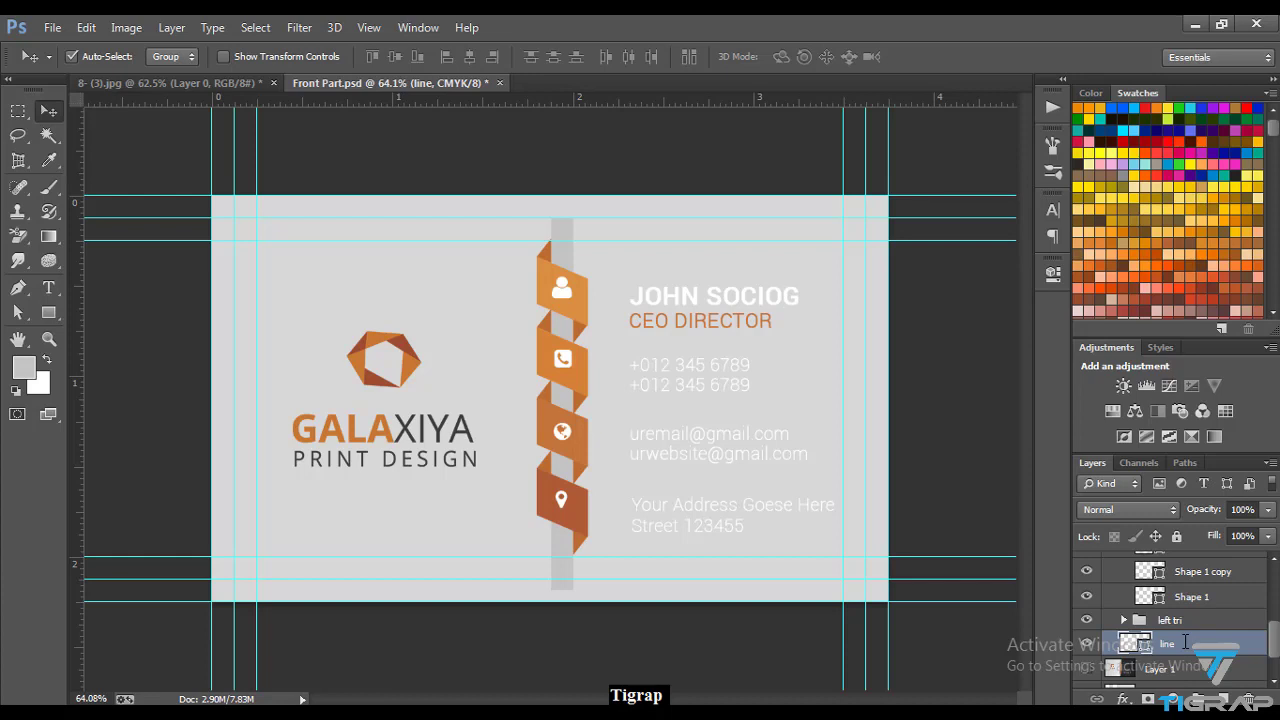
# Step: Stretch the line's top and bottom out to the card edges, then save the document
pyautogui.click(272, 57)
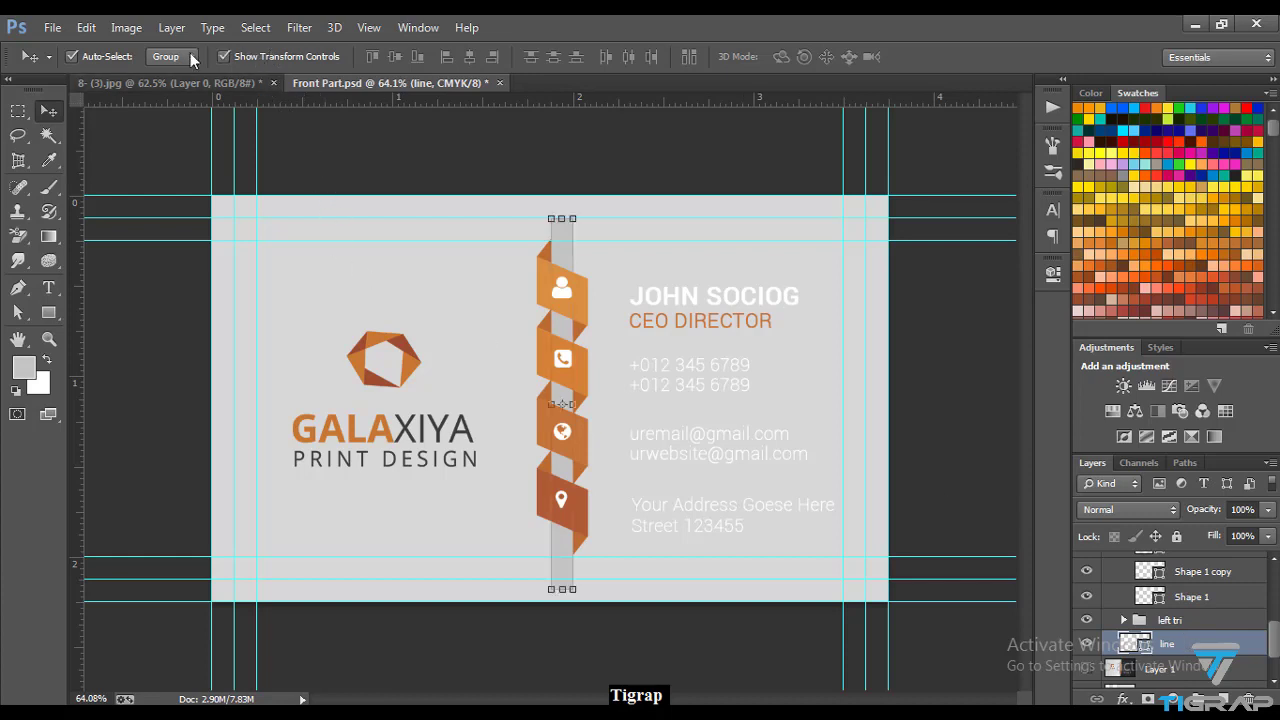
pyautogui.click(107, 57)
pyautogui.moveTo(562, 219); pyautogui.dragTo(562, 197)
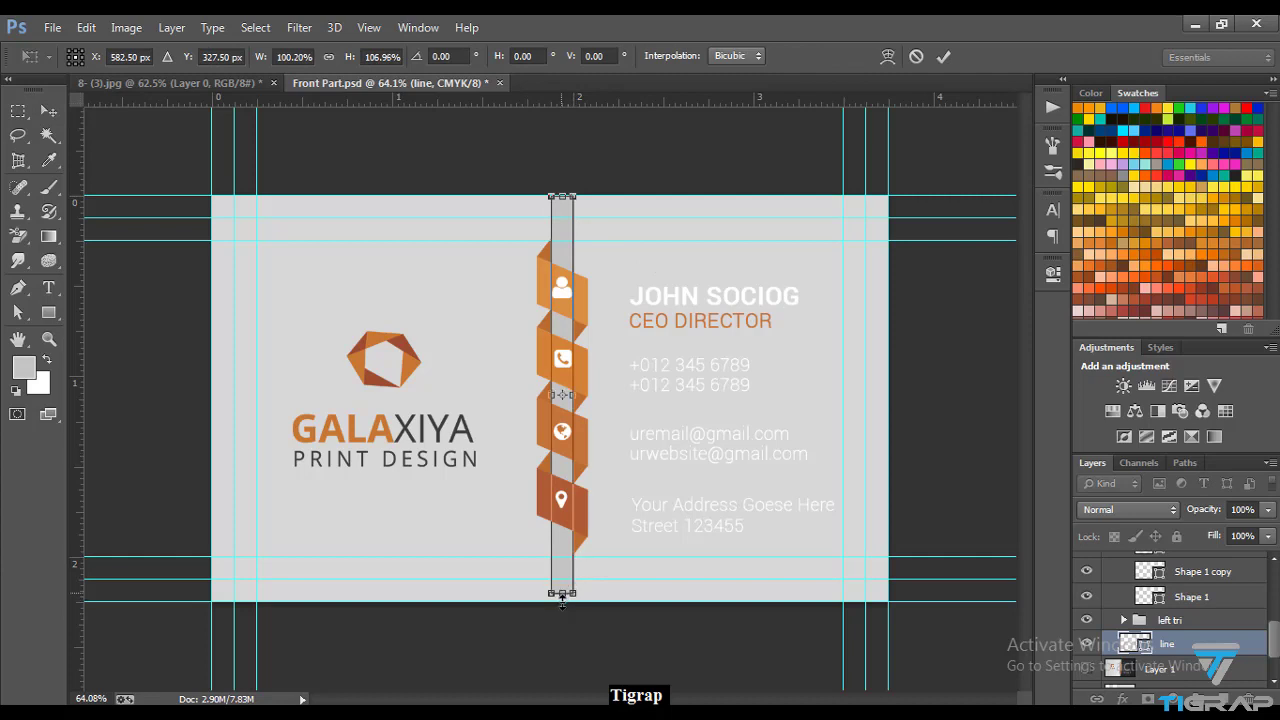
pyautogui.moveTo(562, 591); pyautogui.dragTo(562, 602)
pyautogui.press('Return')
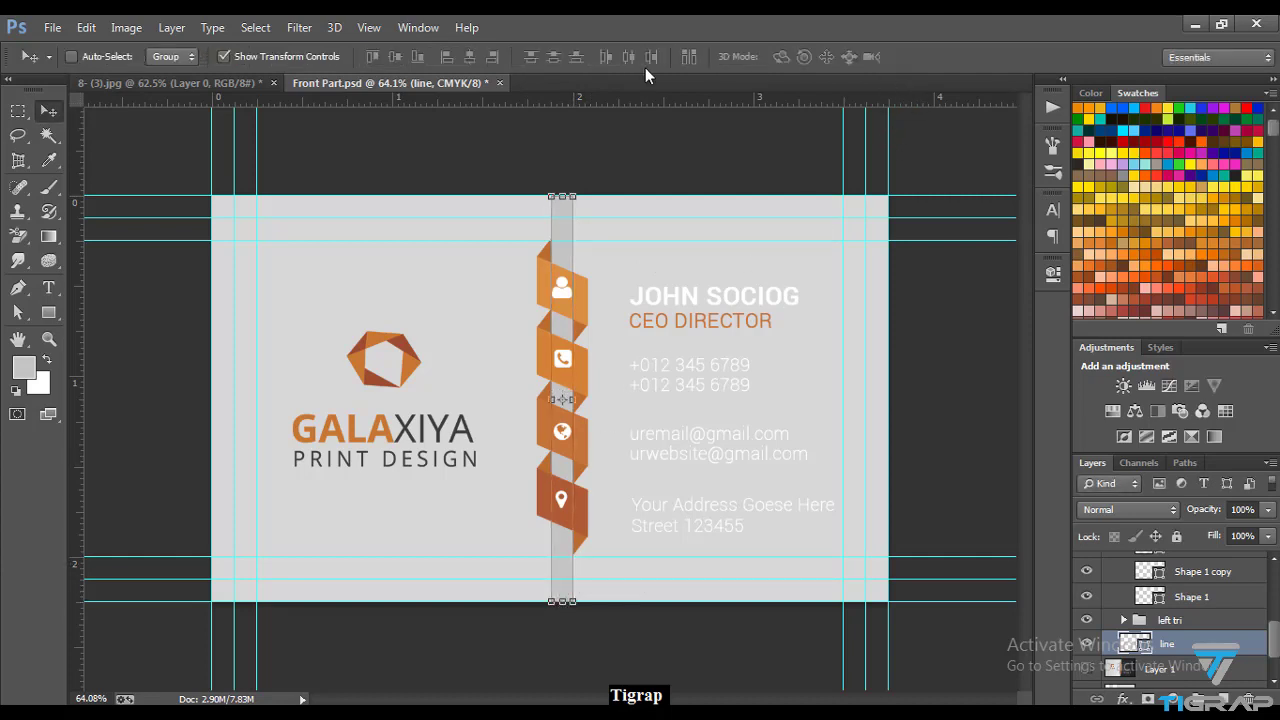
pyautogui.click(224, 57)
pyautogui.hotkey('ctrl', 's')
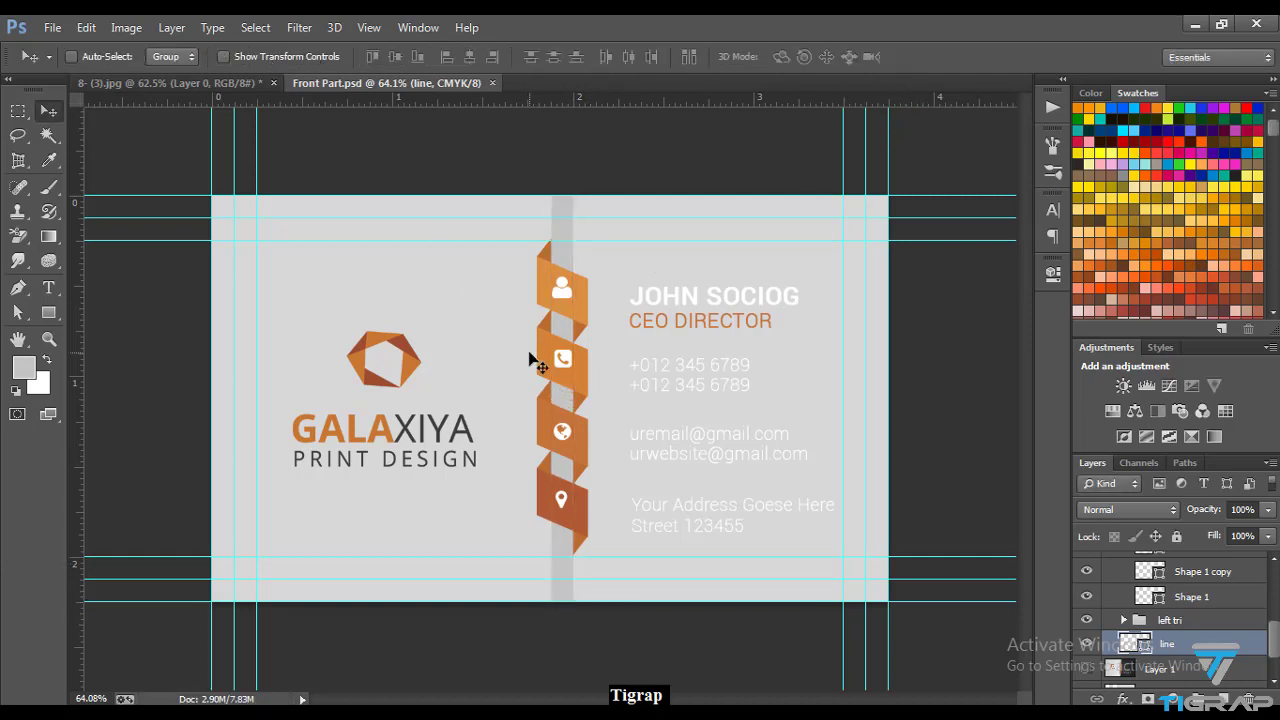
# Step: Collapse the left tri copy and design line groups, leaving design line selected
pyautogui.scroll(3, 1173, 613)
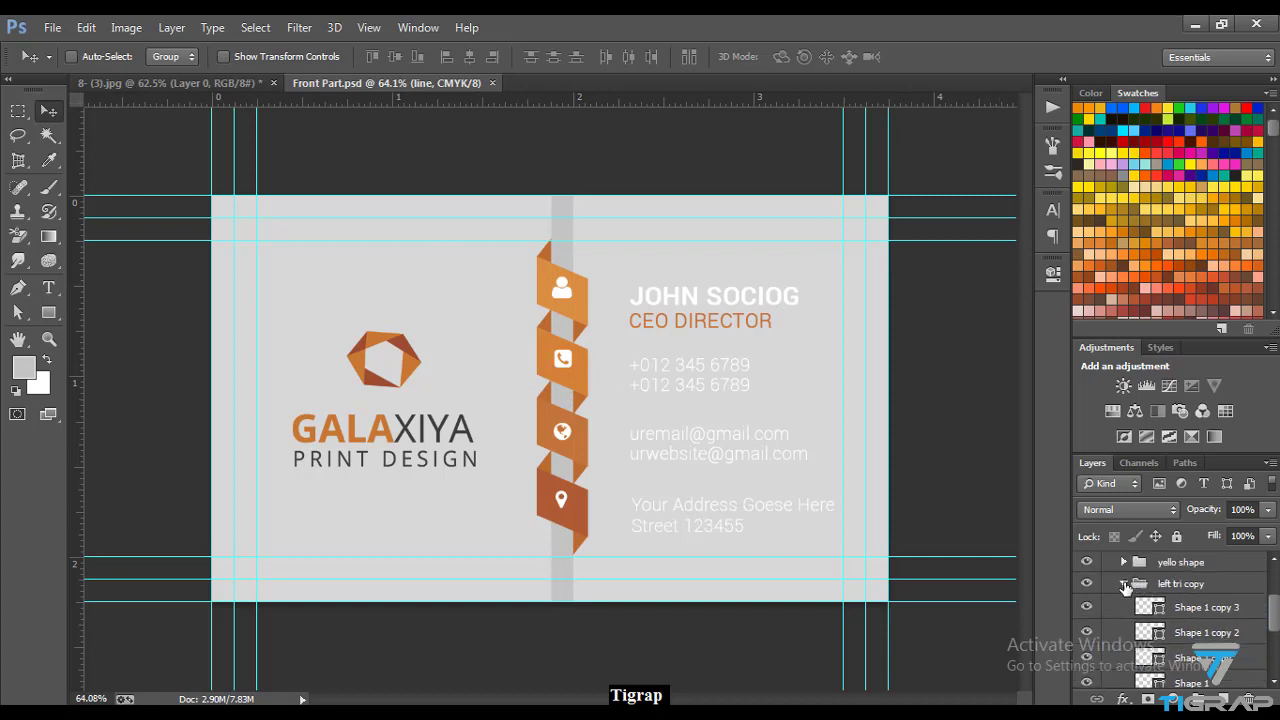
pyautogui.click(1124, 584)
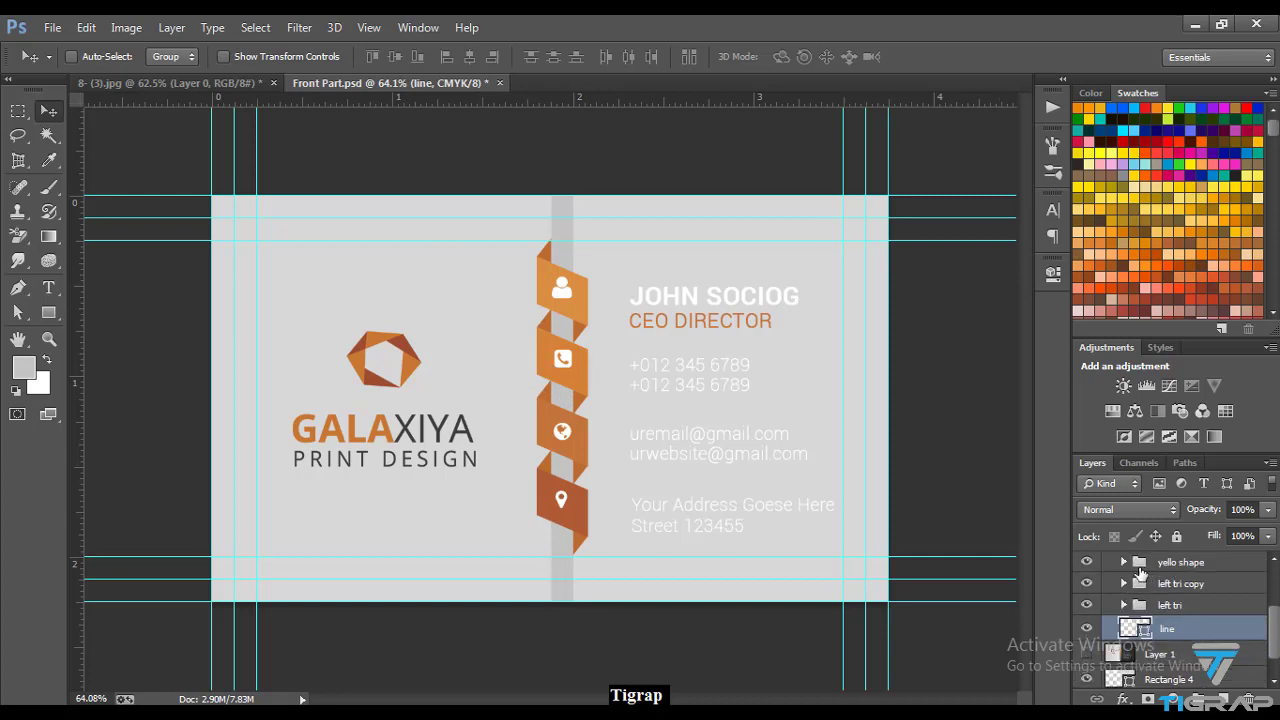
pyautogui.scroll(1, 1141, 597)
pyautogui.scroll(1, 1138, 590)
pyautogui.scroll(2, 1135, 583)
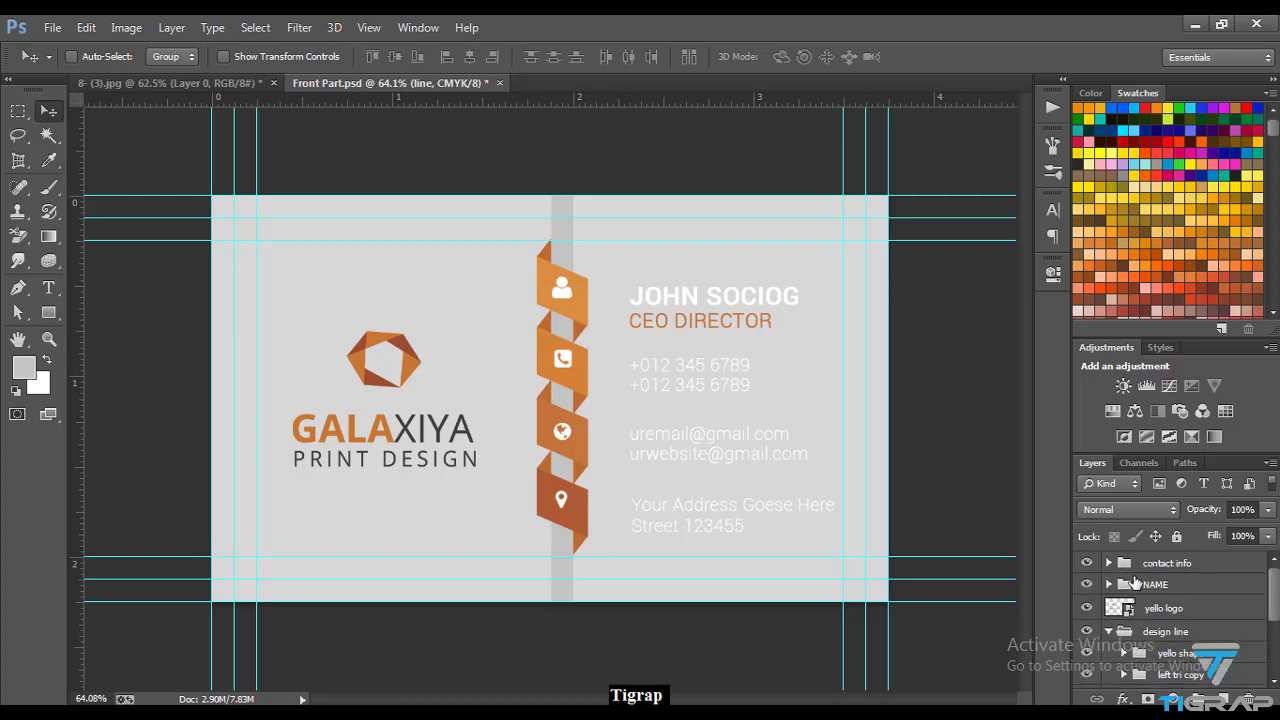
pyautogui.click(1108, 631)
pyautogui.click(1115, 635)
pyautogui.scroll(-1, 1183, 651)
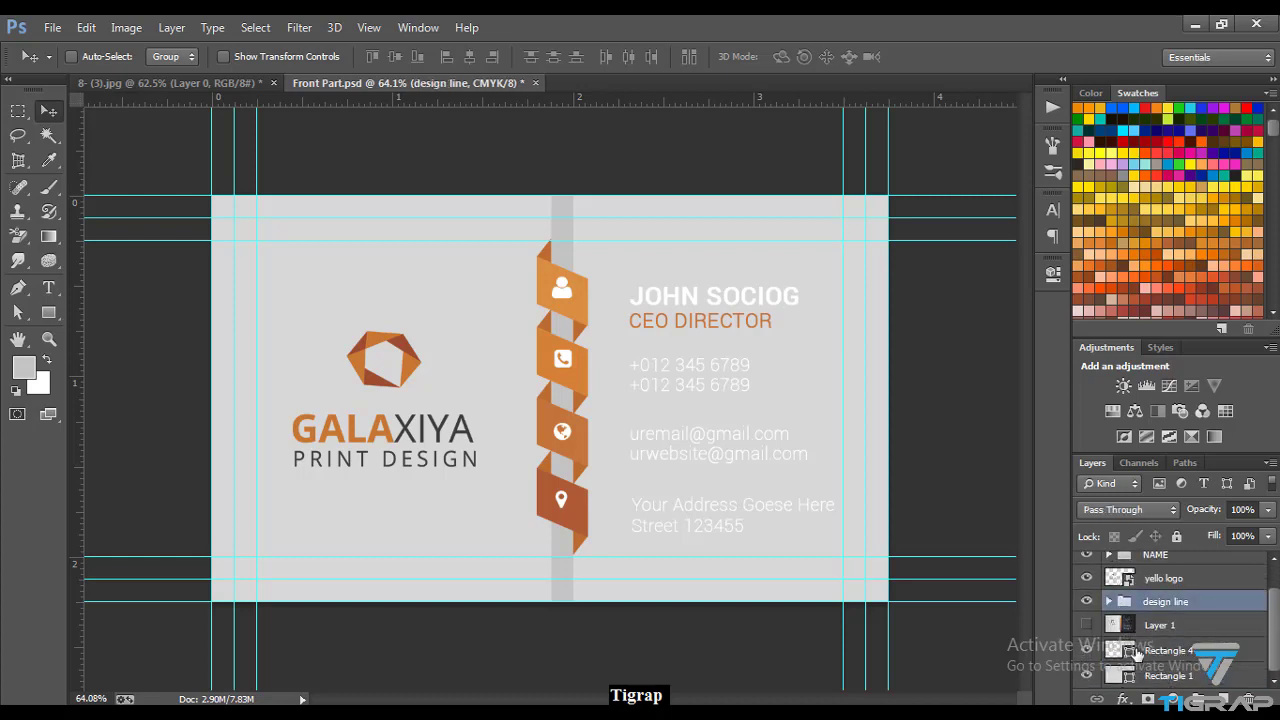
# Step: Change Rectangle 4's fill to a near-black colour
pyautogui.click(1132, 652)
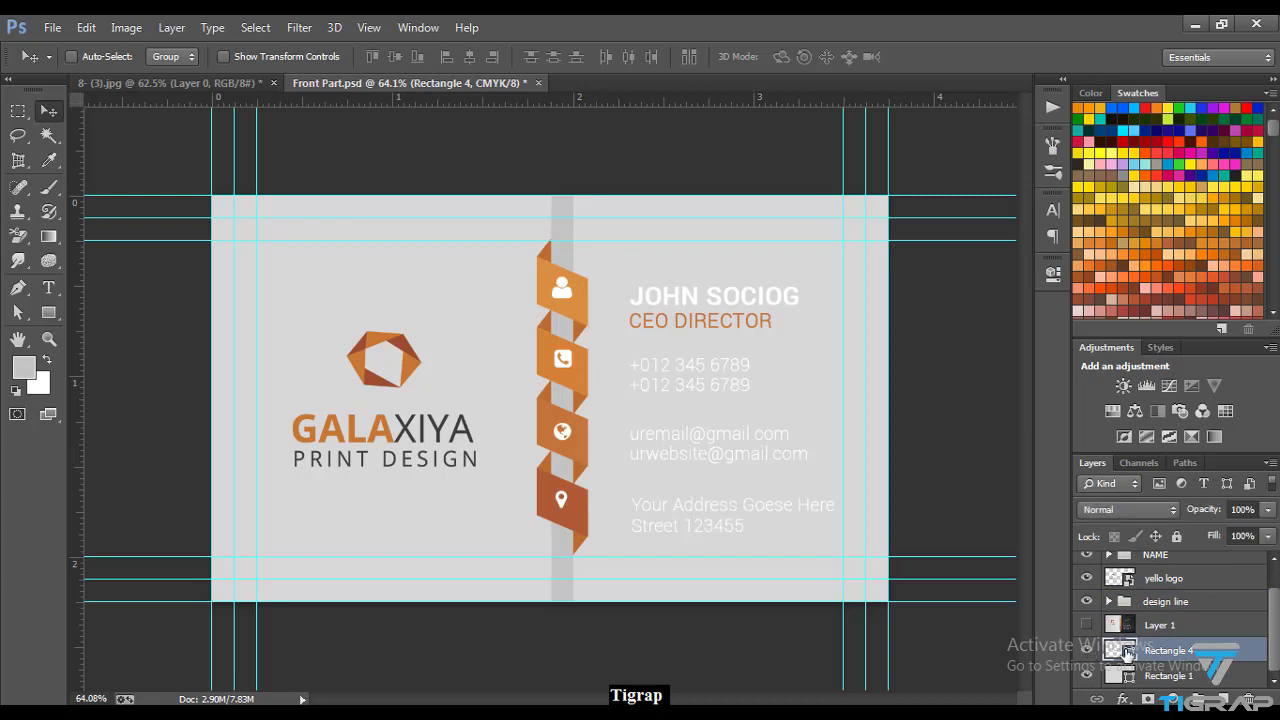
pyautogui.doubleClick(1131, 652)
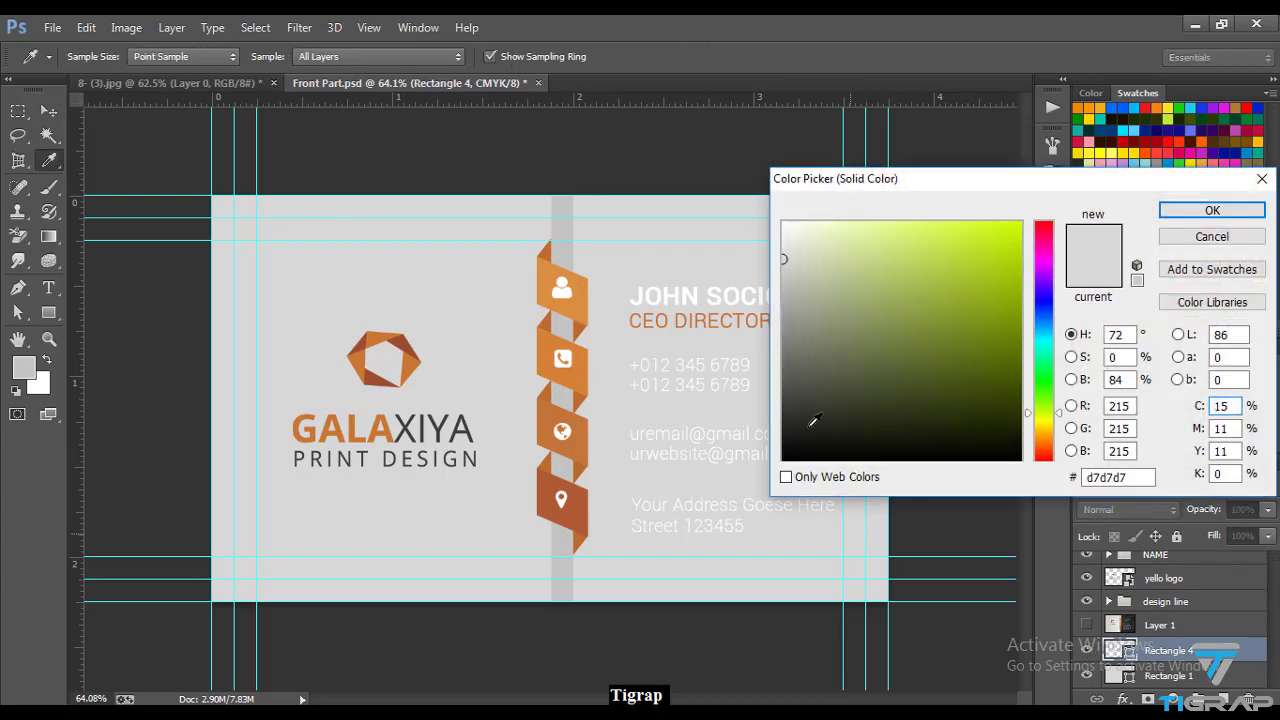
pyautogui.click(788, 431)
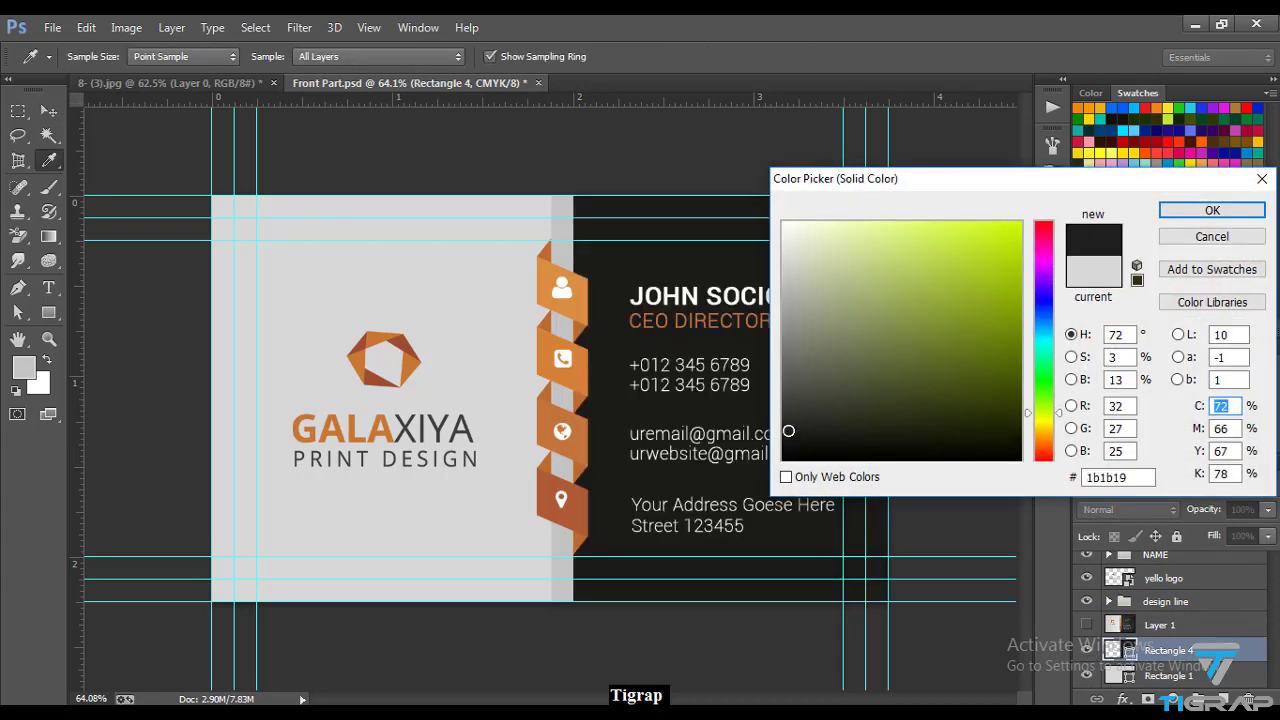
pyautogui.click(1192, 213)
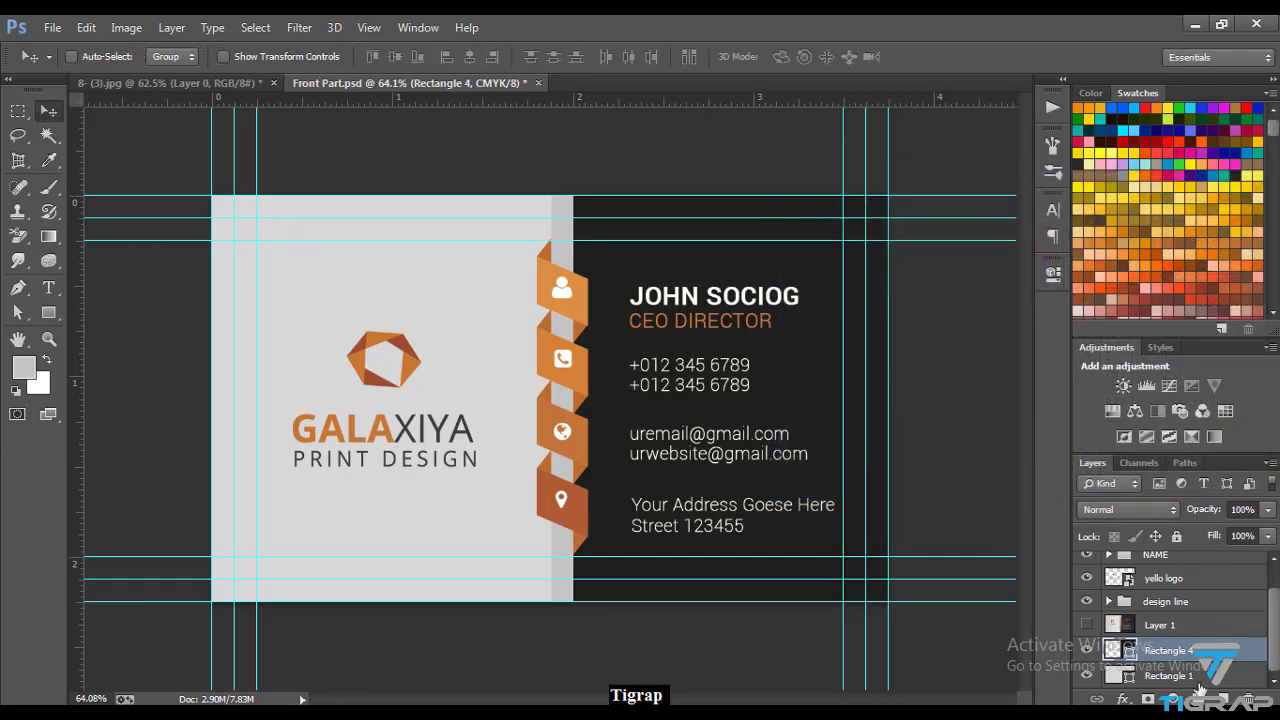
# Step: Add a Pattern Overlay to Rectangle 4 and reduce the pattern's scale
pyautogui.click(1122, 699)
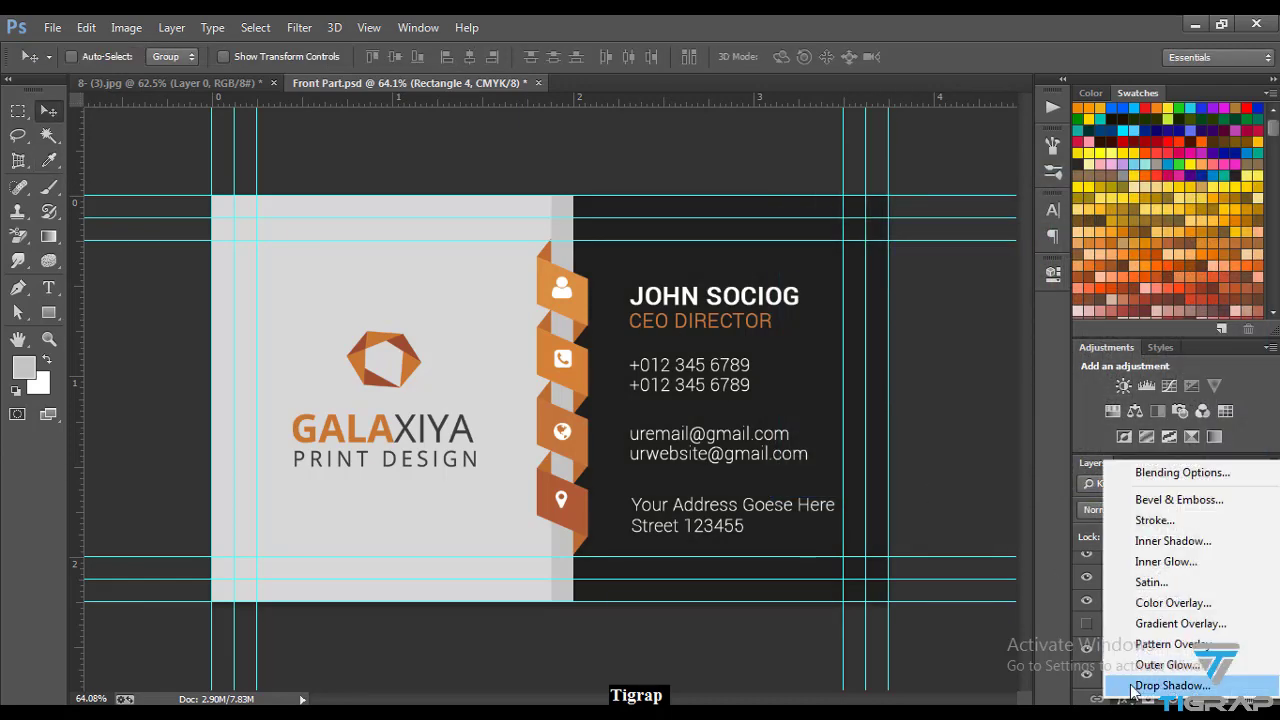
pyautogui.click(1170, 645)
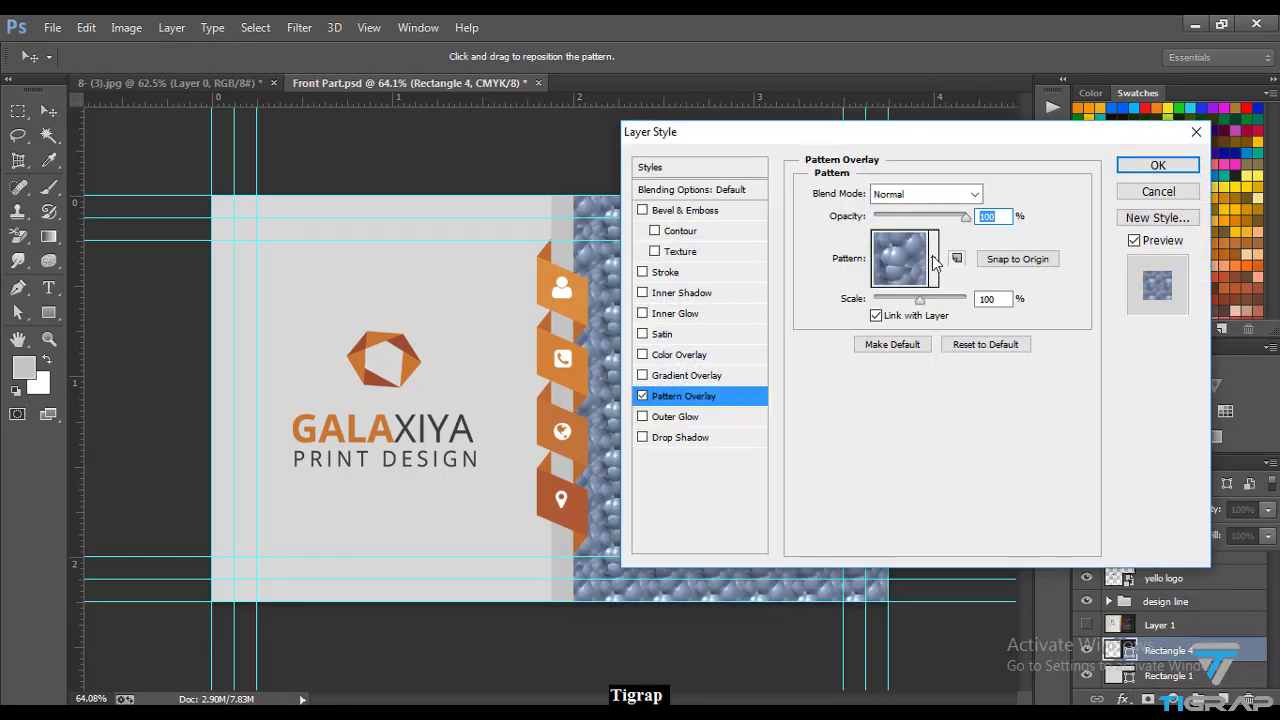
pyautogui.click(934, 260)
pyautogui.click(902, 345)
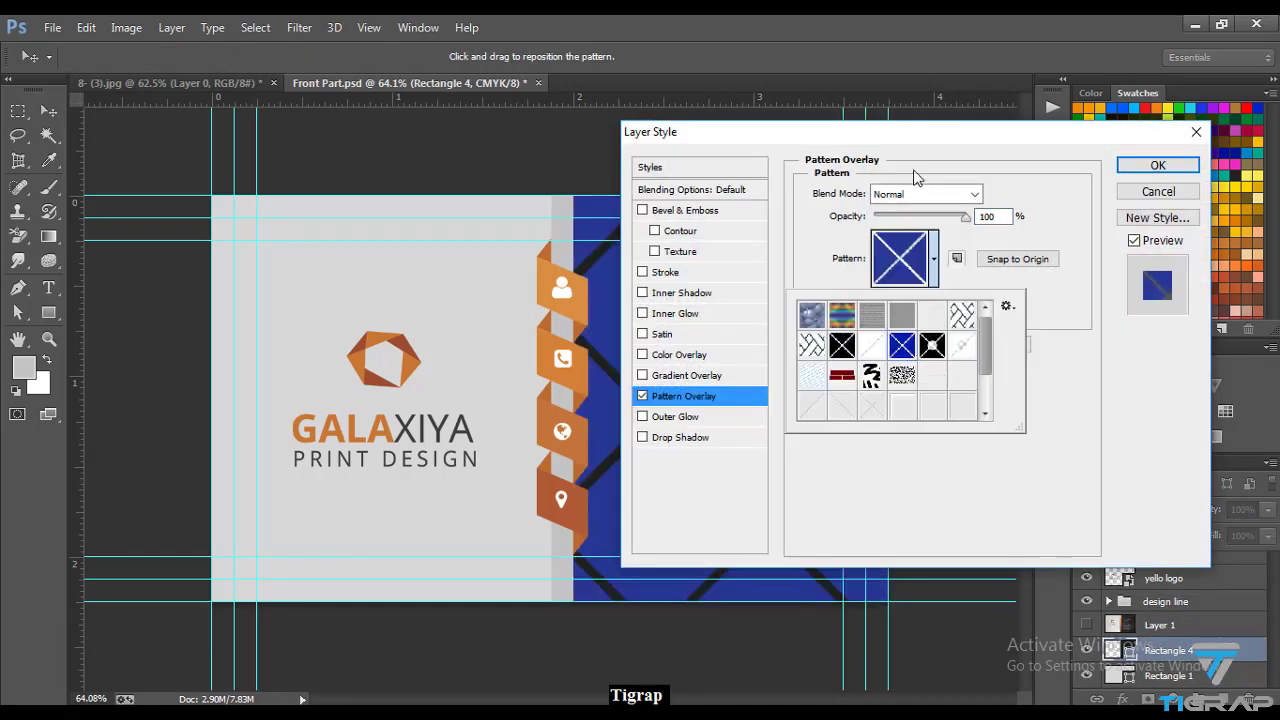
pyautogui.moveTo(893, 145); pyautogui.dragTo(1060, 148)
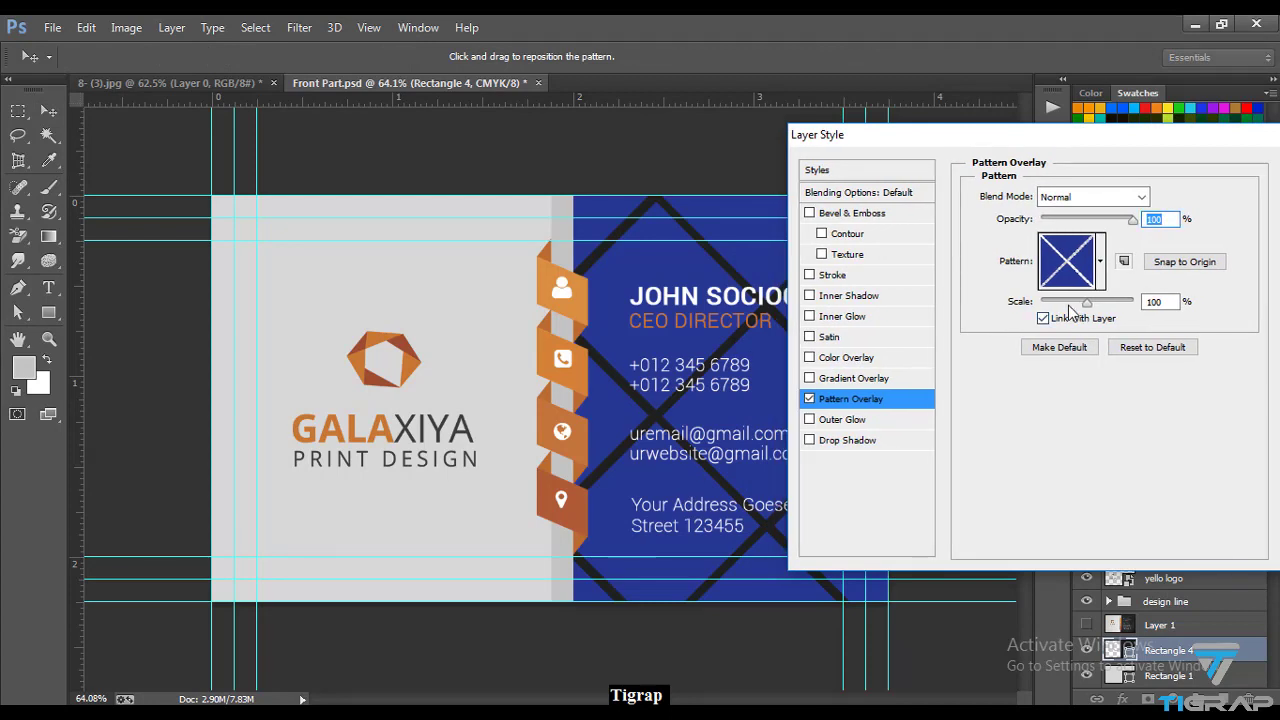
pyautogui.moveTo(1072, 306); pyautogui.dragTo(1040, 310)
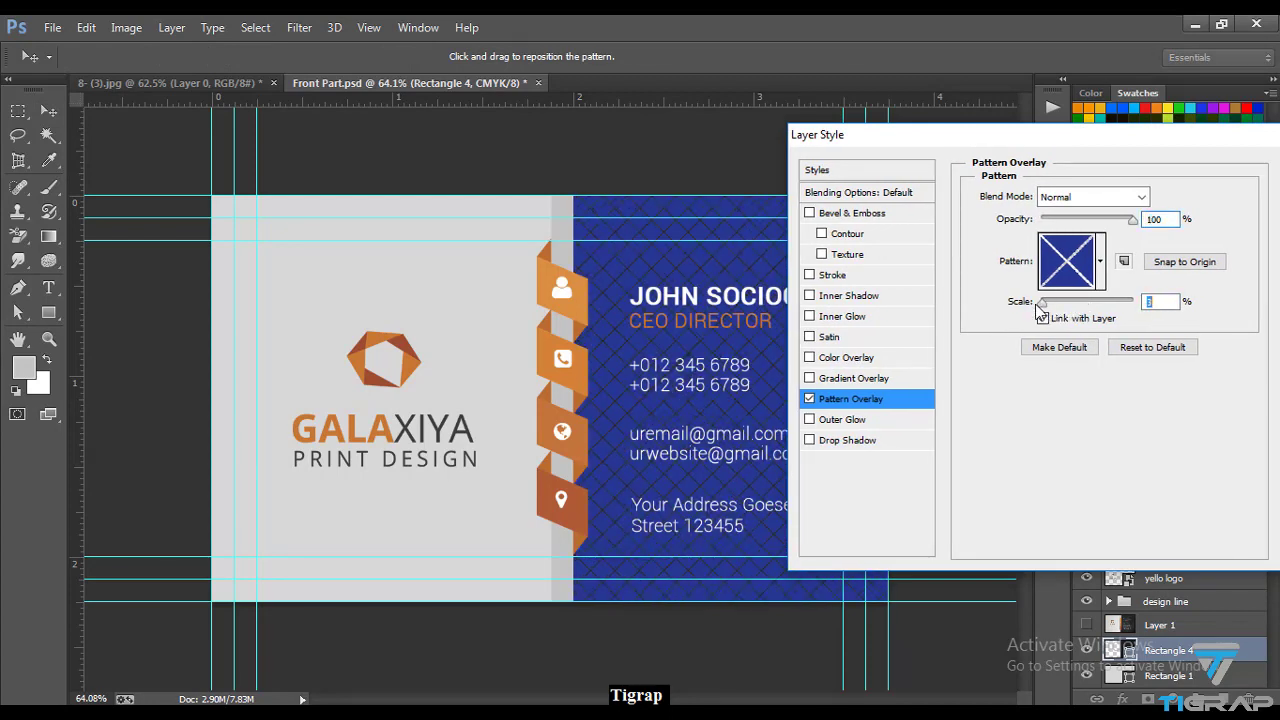
# Step: Try several patterns, then apply the dark dotted pattern that keeps the text readable
pyautogui.click(1100, 262)
pyautogui.click(1102, 350)
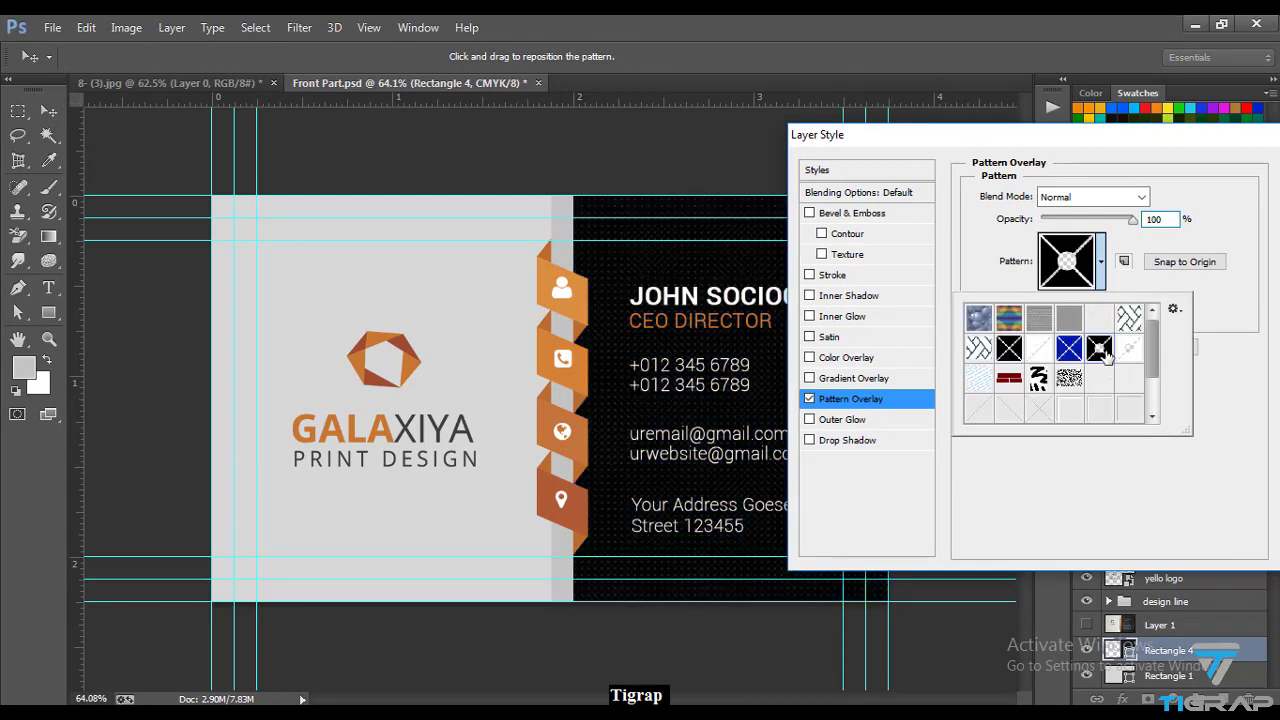
pyautogui.click(980, 349)
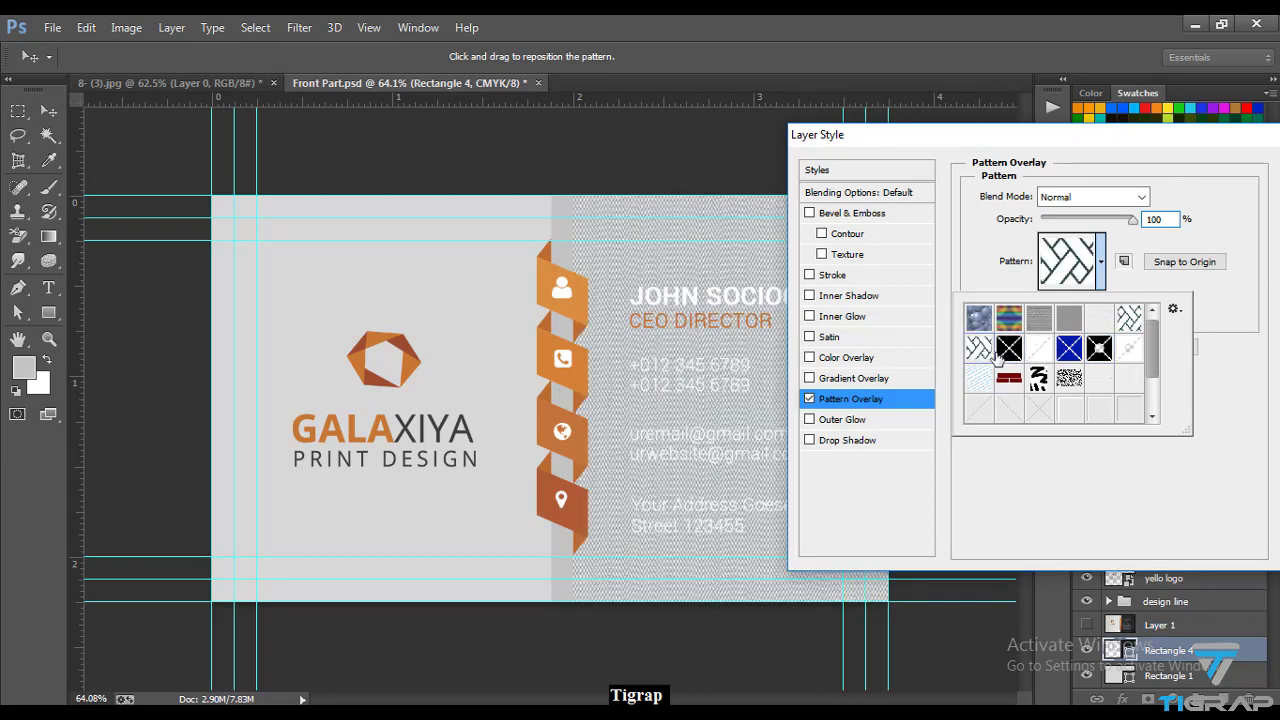
pyautogui.click(1008, 348)
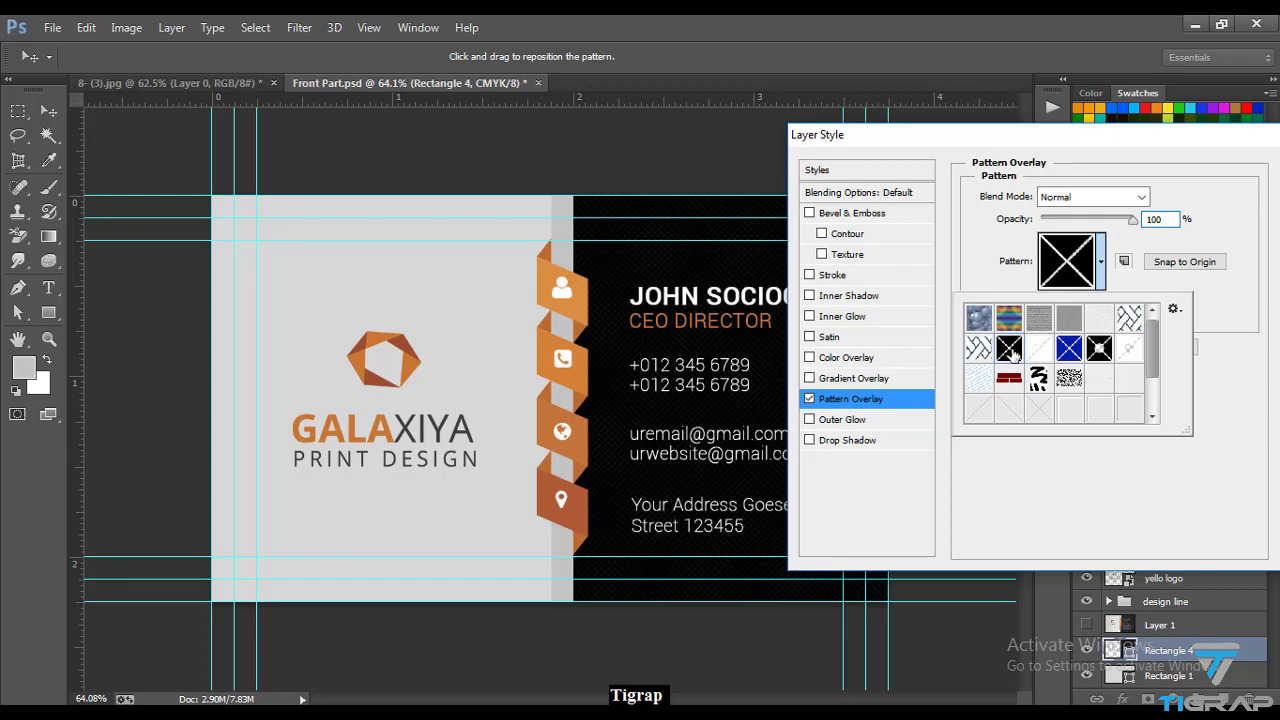
pyautogui.click(1127, 360)
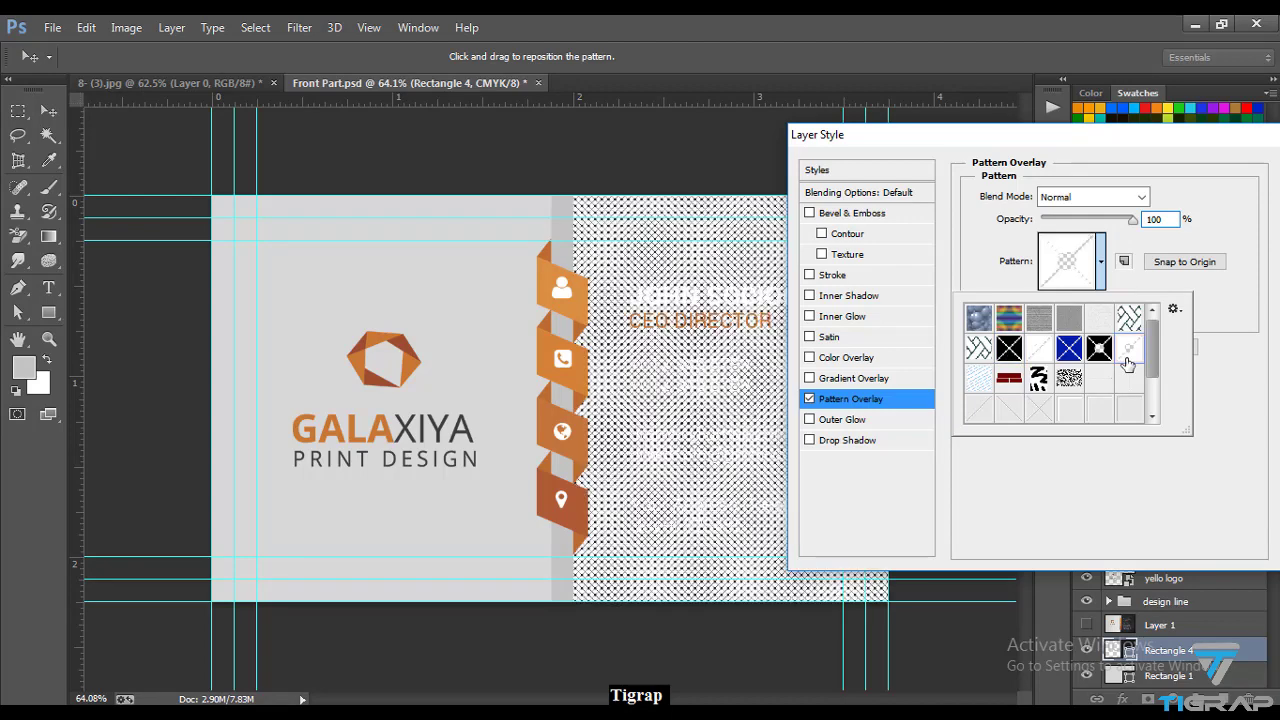
pyautogui.click(1099, 348)
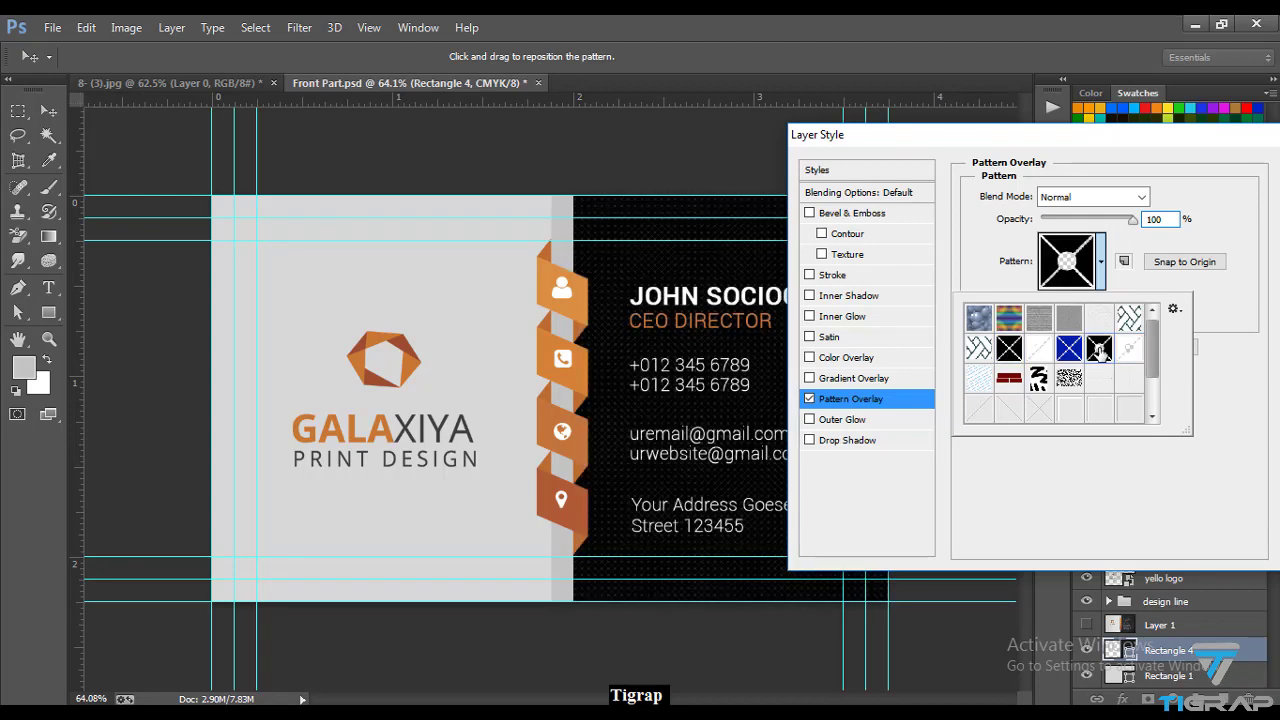
pyautogui.click(1218, 438)
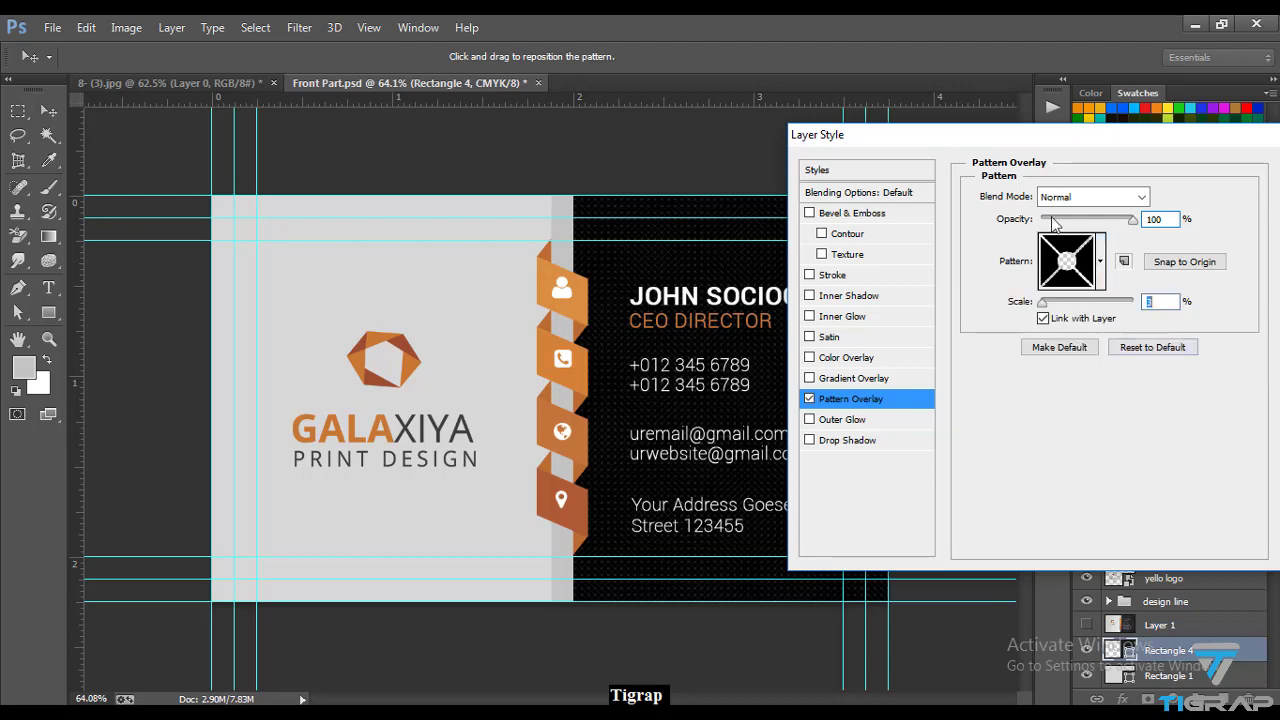
pyautogui.moveTo(932, 140)
pyautogui.mouseDown()
pyautogui.moveTo(1010, 230)
pyautogui.moveTo(371, 223)
pyautogui.mouseUp()
pyautogui.click(766, 259)
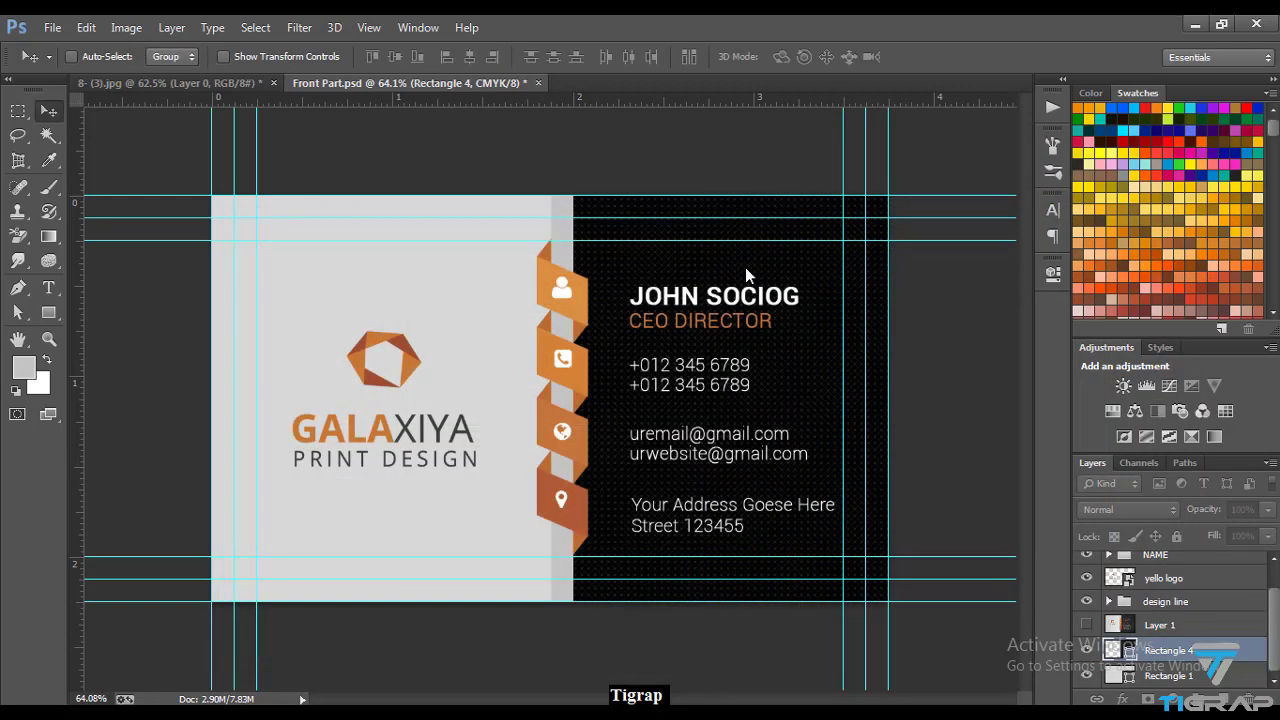
pyautogui.scroll(3, 785, 410)
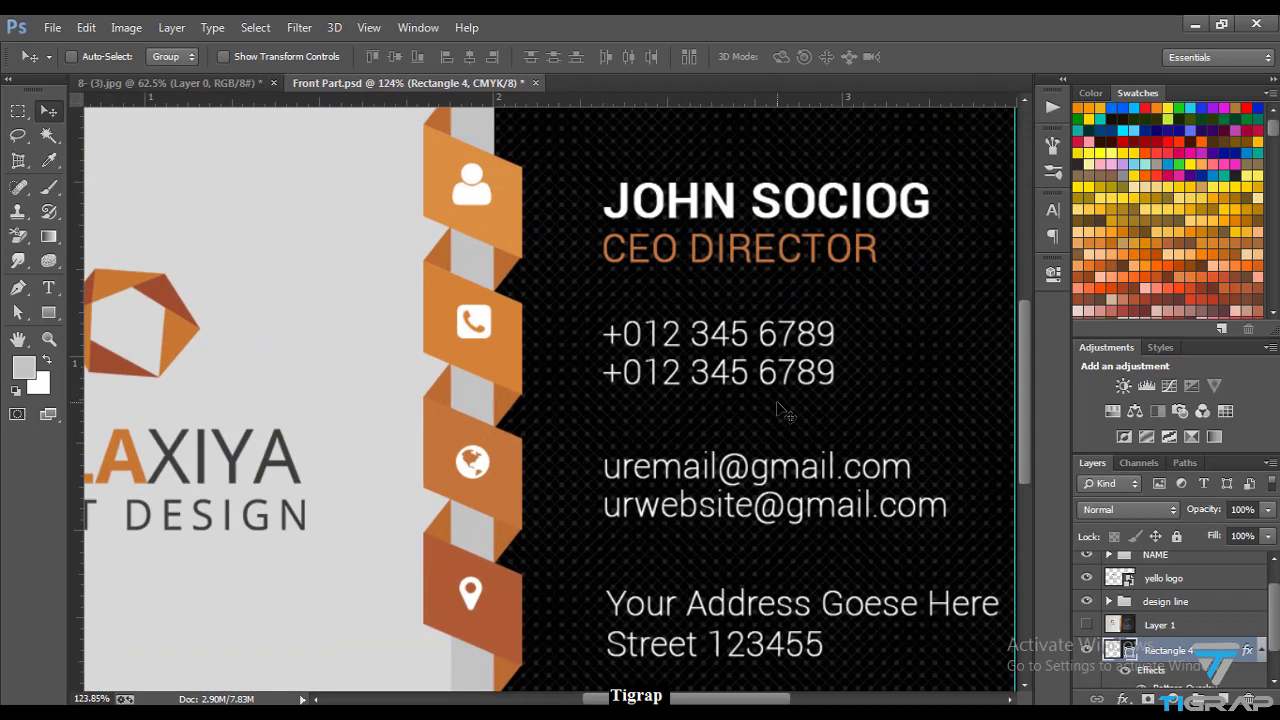
pyautogui.scroll(-3, 785, 410)
pyautogui.scroll(-1, 785, 410)
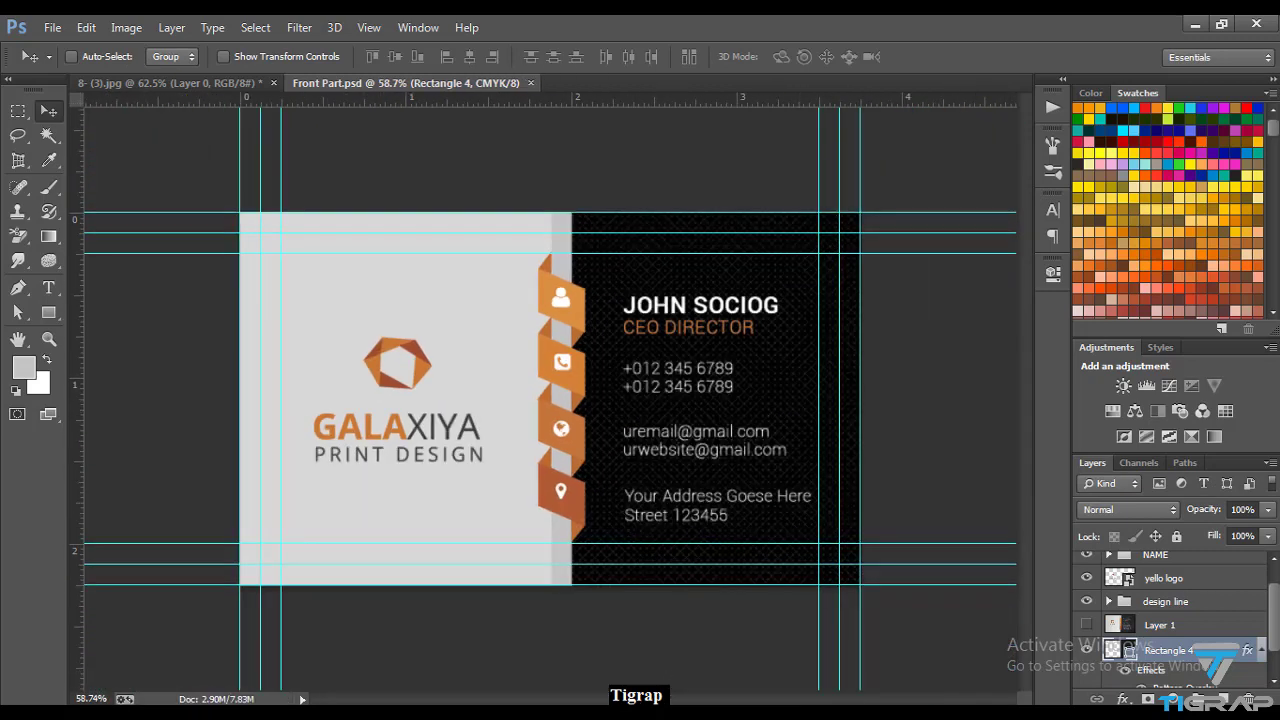
# Step: Search Google for 'world map png' in a new Chrome tab
pyautogui.click(165, 83)
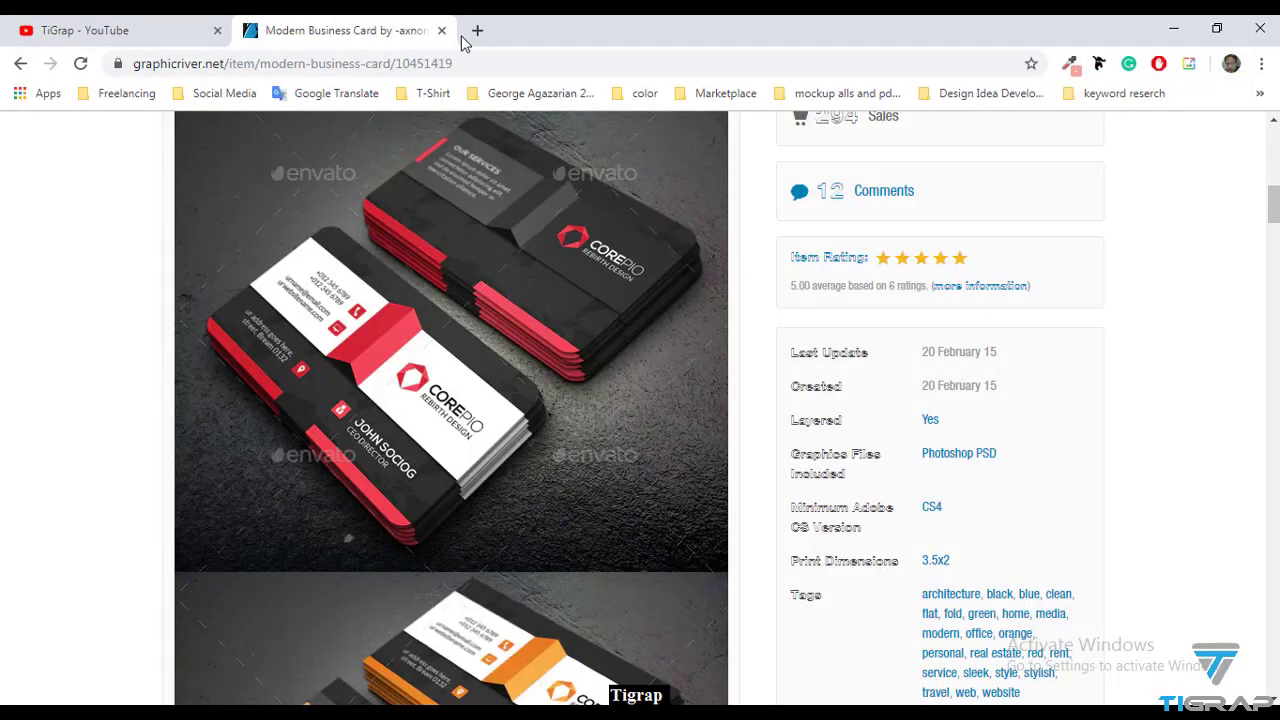
pyautogui.click(476, 31)
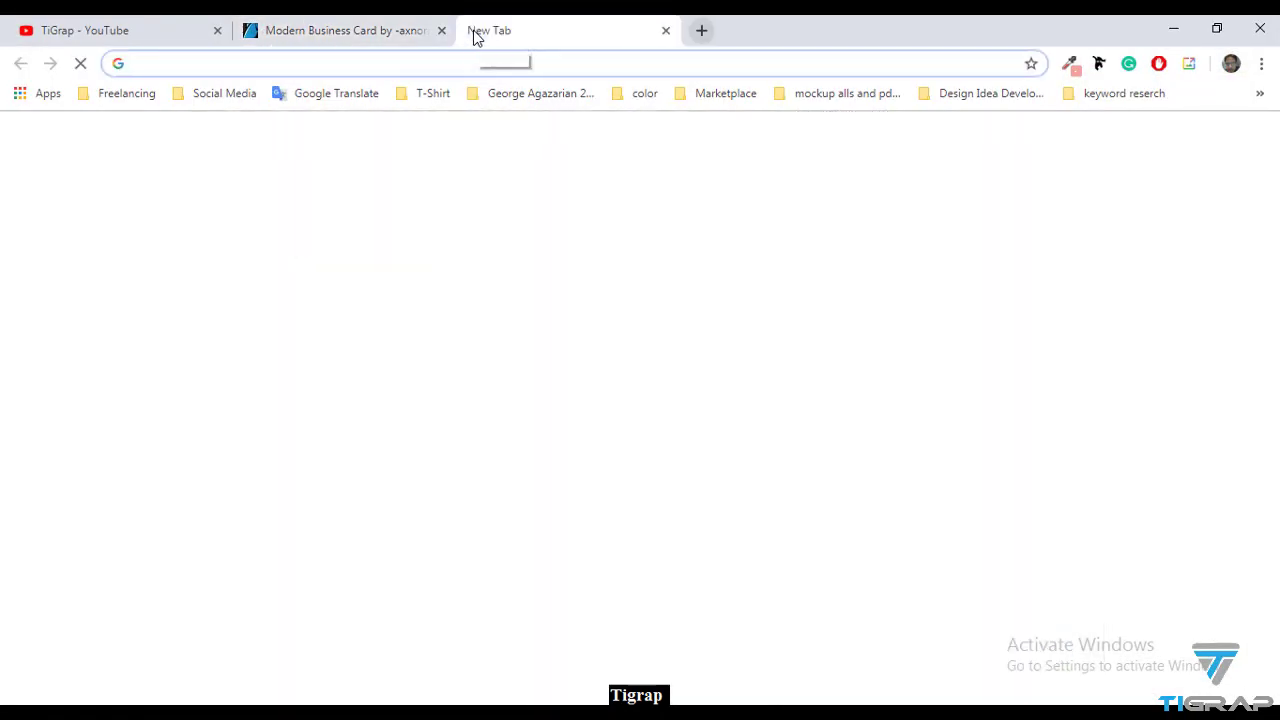
pyautogui.write('map')
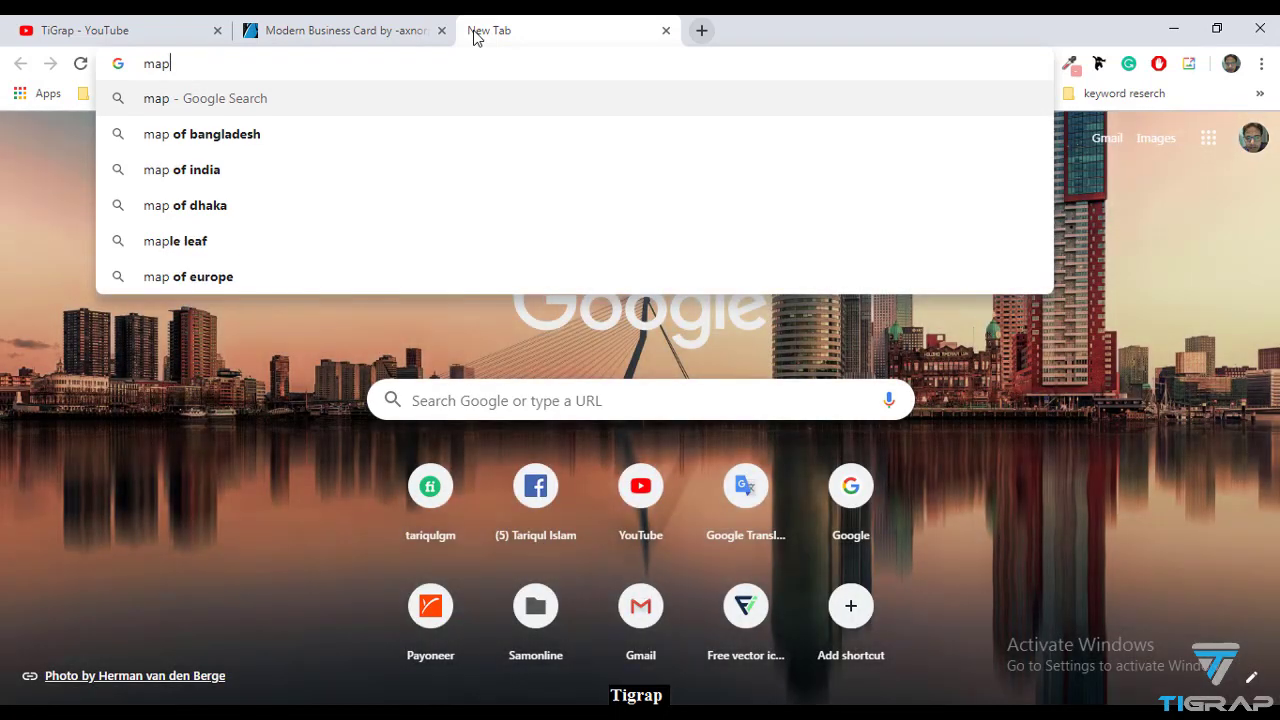
pyautogui.press('BackSpace')
pyautogui.press('BackSpace')
pyautogui.press('BackSpace')
pyautogui.write('world ')
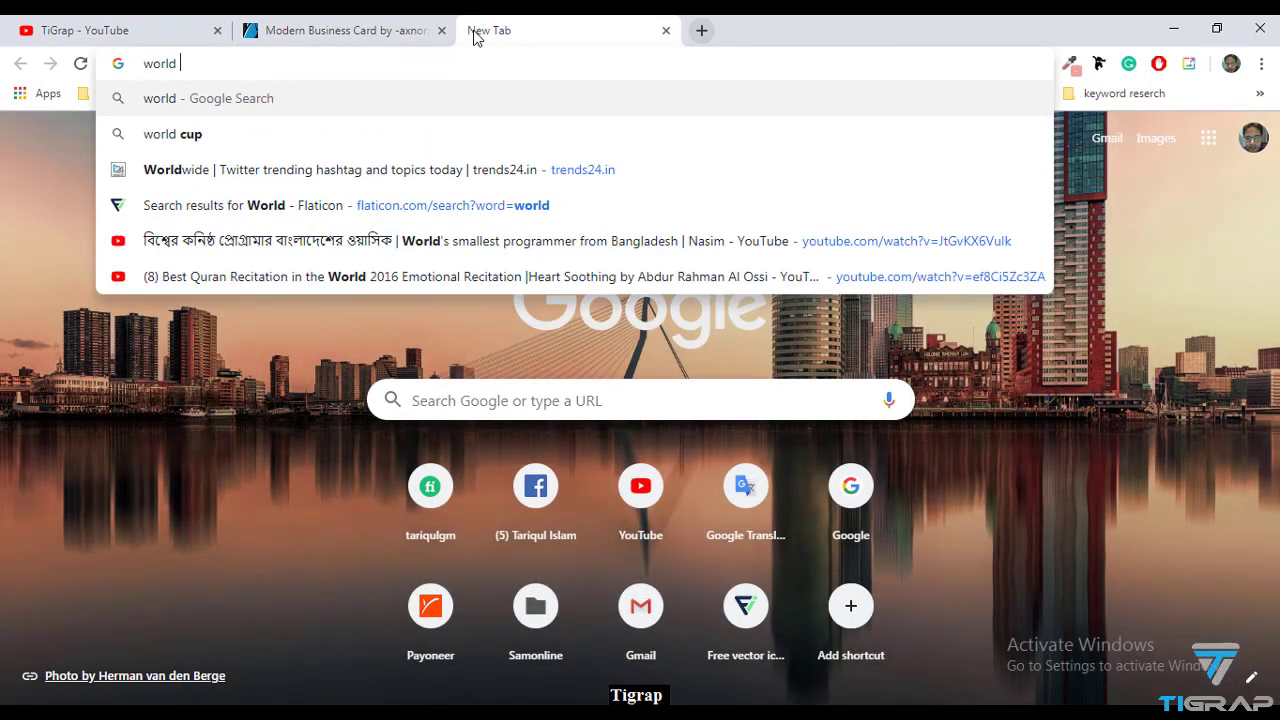
pyautogui.write('map ')
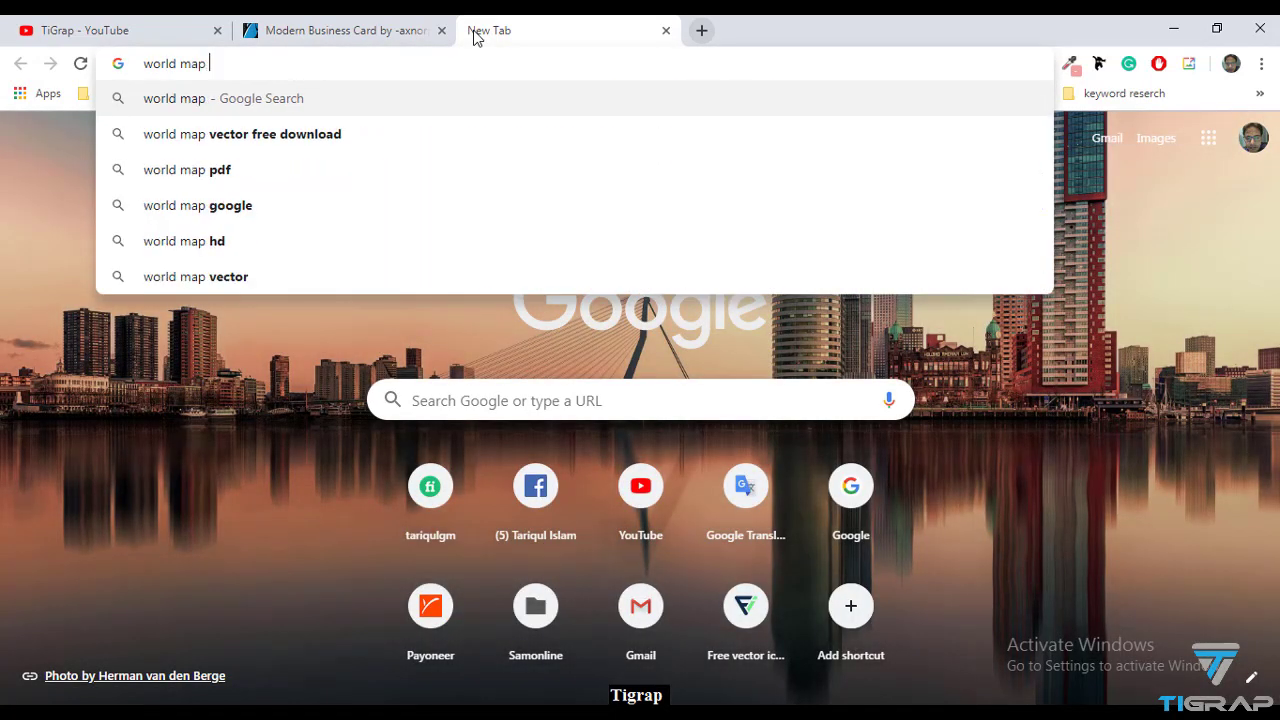
pyautogui.write('png')
pyautogui.press('Return')
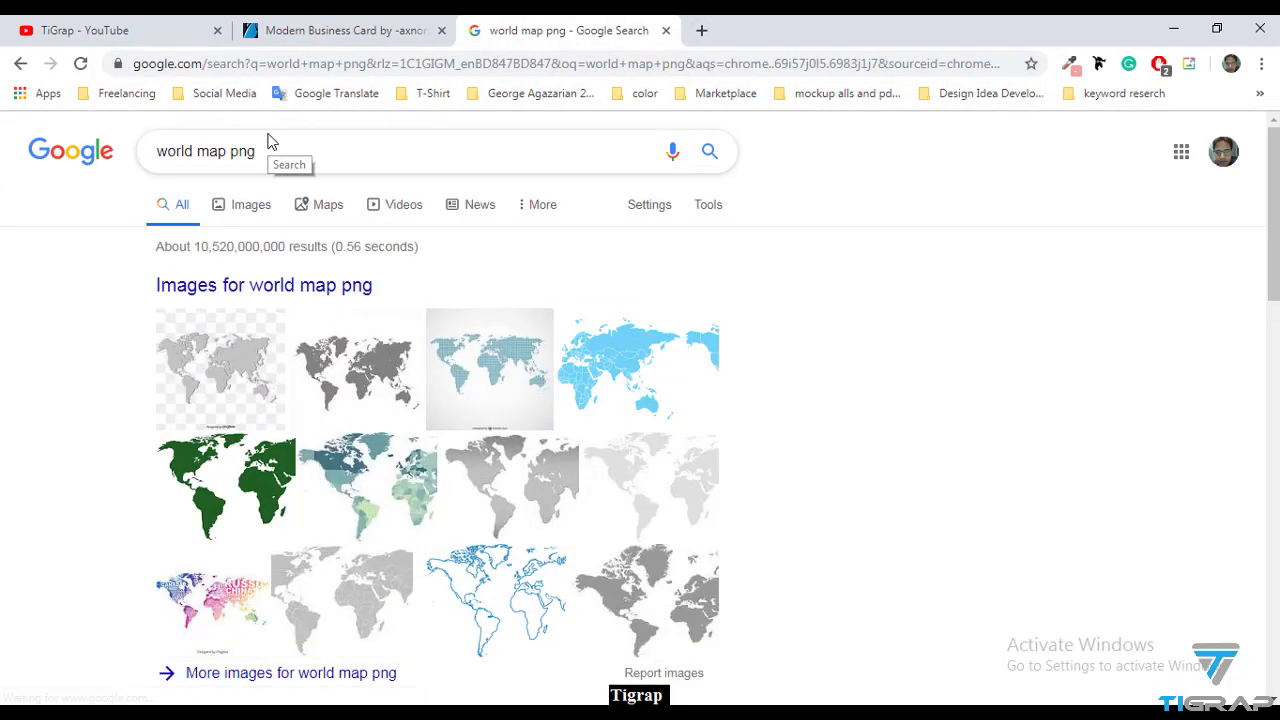
# Step: Preview the dark grey Freepik world map in Images and bring up its copy options
pyautogui.click(258, 210)
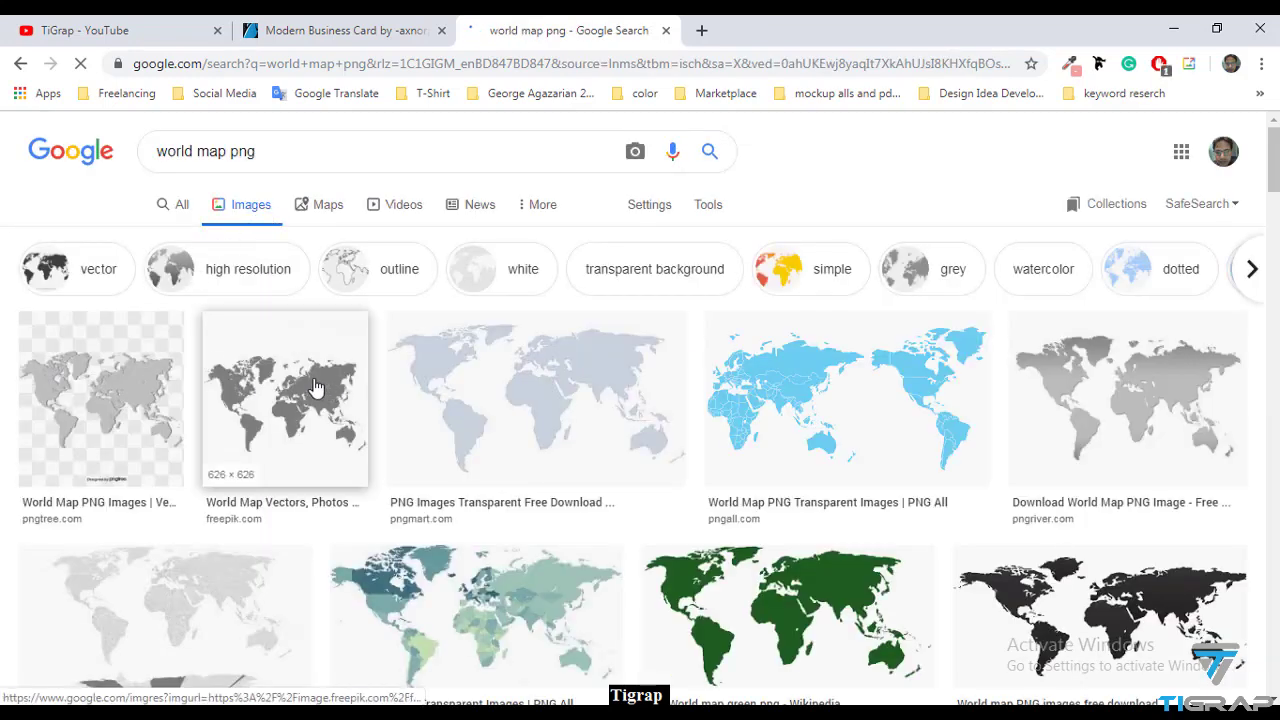
pyautogui.click(314, 388)
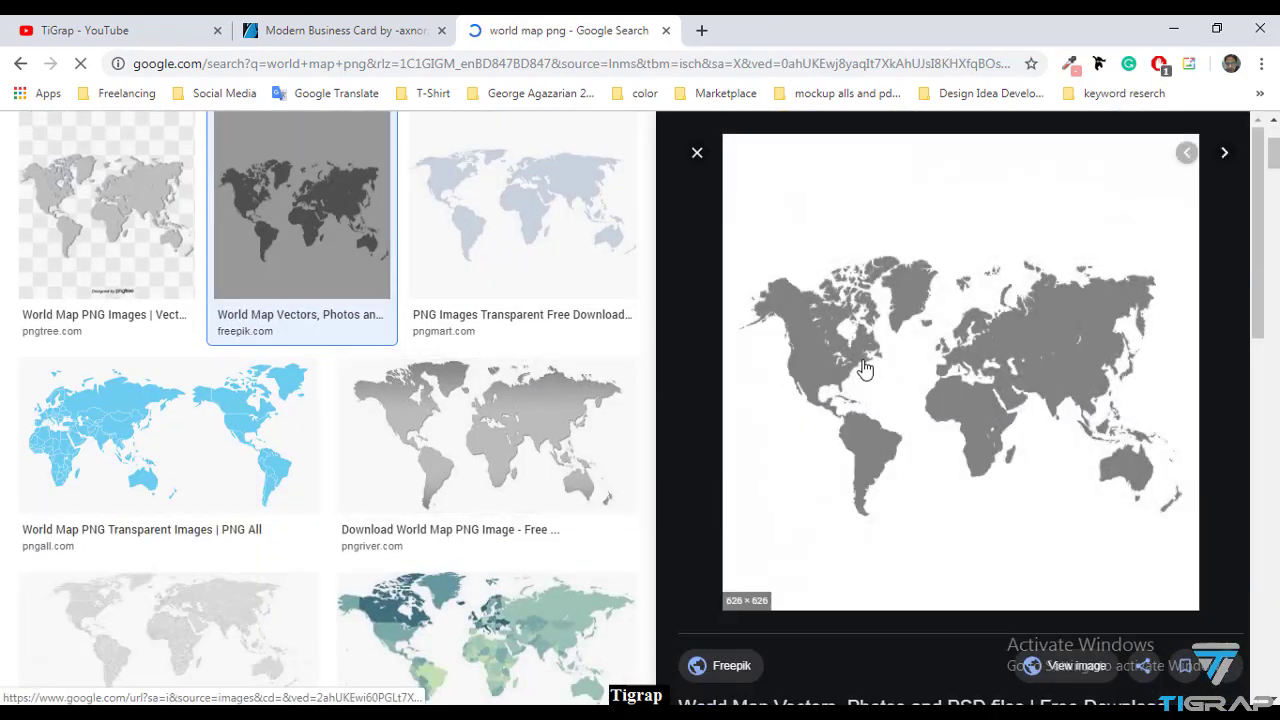
pyautogui.rightClick(1045, 337)
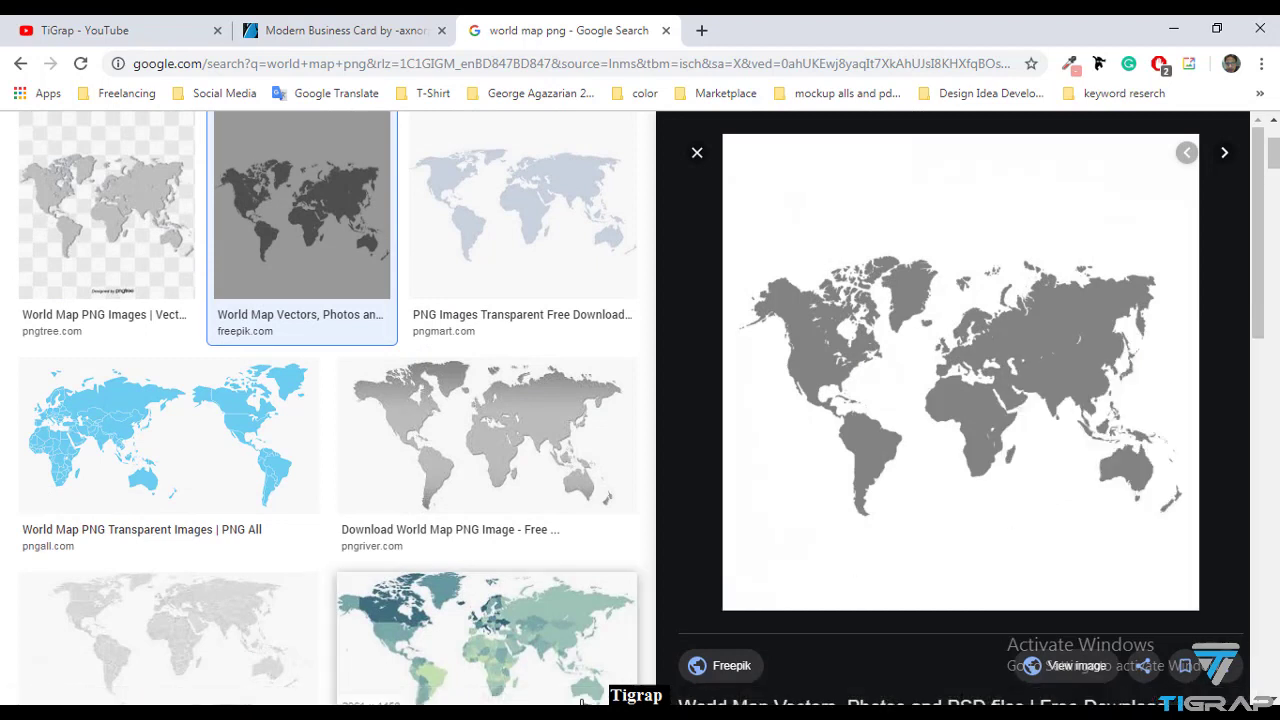
# Step: Paste the world map into a new 626×626 clipboard document and delete its Background layer
pyautogui.hotkey('alt', 'Tab')
pyautogui.hotkey('ctrl', 'n')
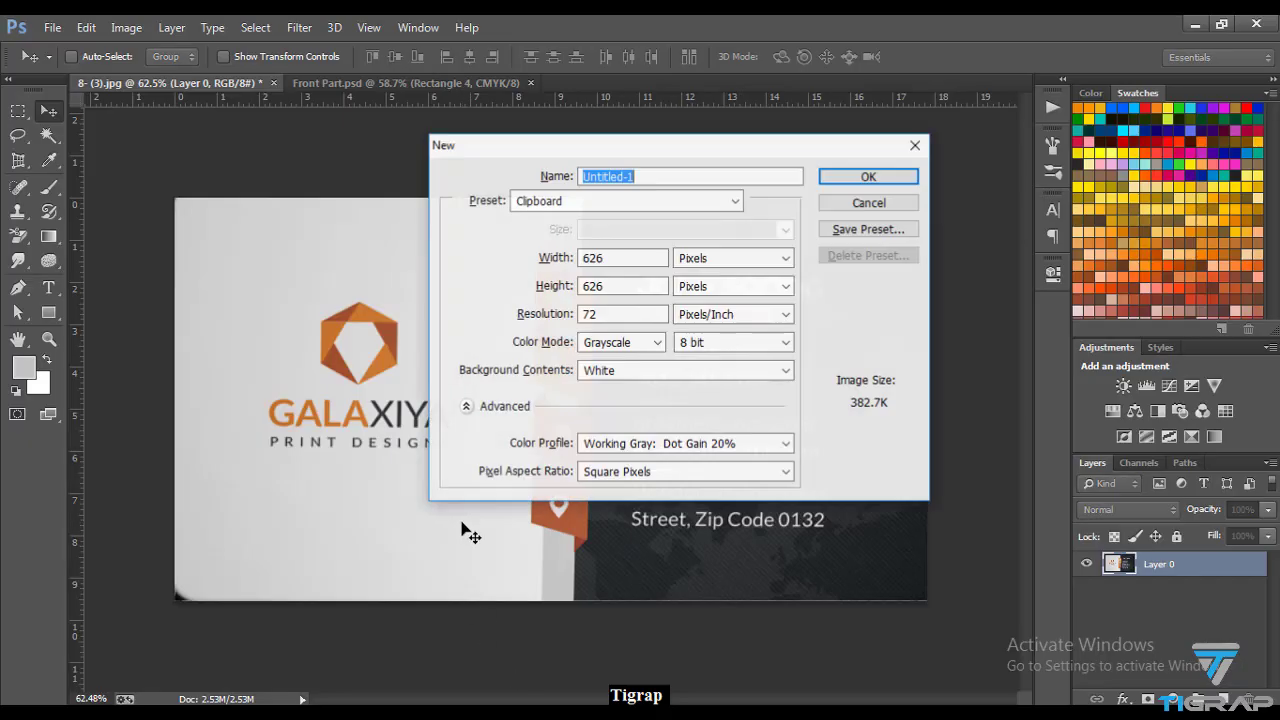
pyautogui.press('Return')
pyautogui.hotkey('ctrl', 'v')
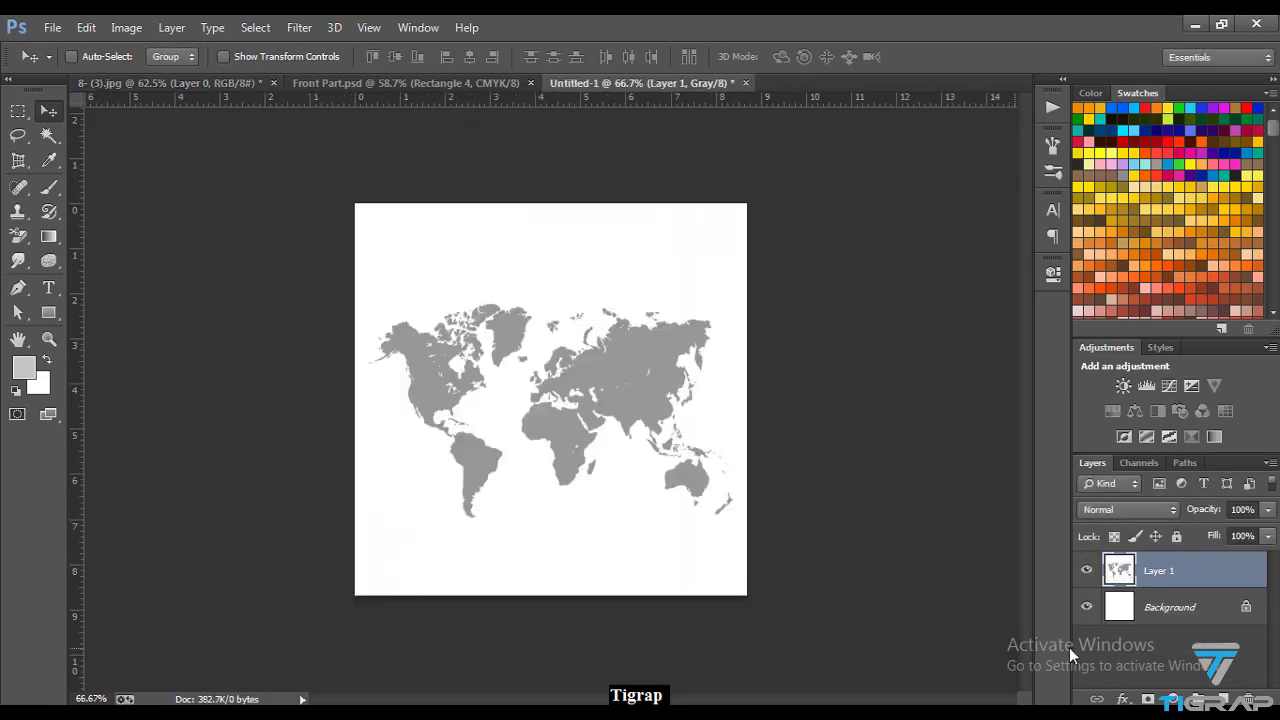
pyautogui.click(1178, 608)
pyautogui.press('Delete')
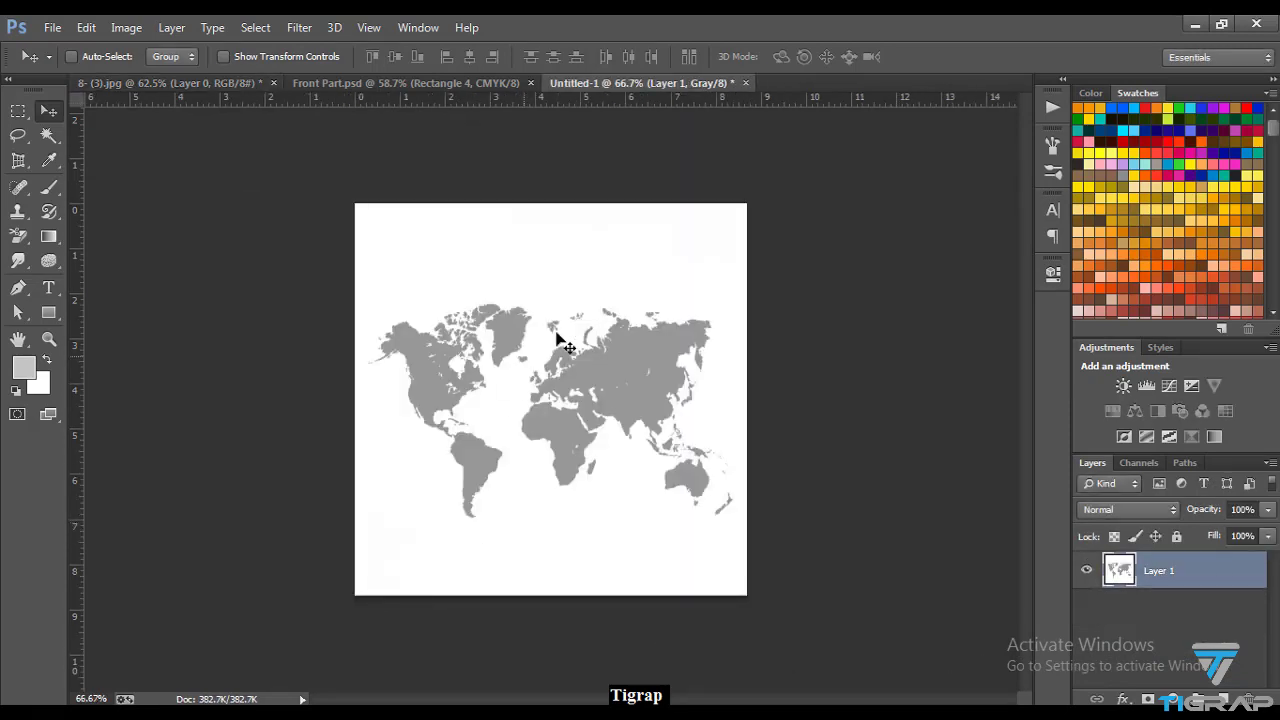
# Step: Erase the white around the map with the Magic Eraser, undoing an accidental landmass erase
pyautogui.click(48, 135)
pyautogui.rightClick(48, 135)
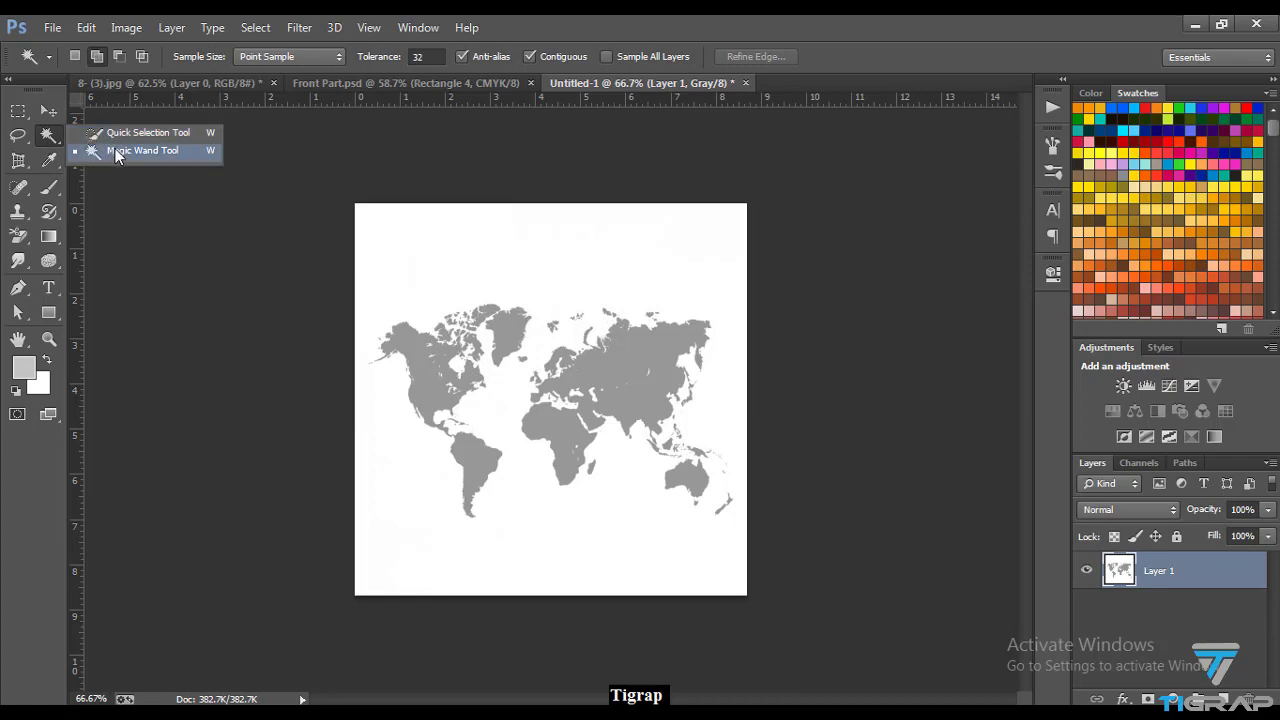
pyautogui.click(120, 132)
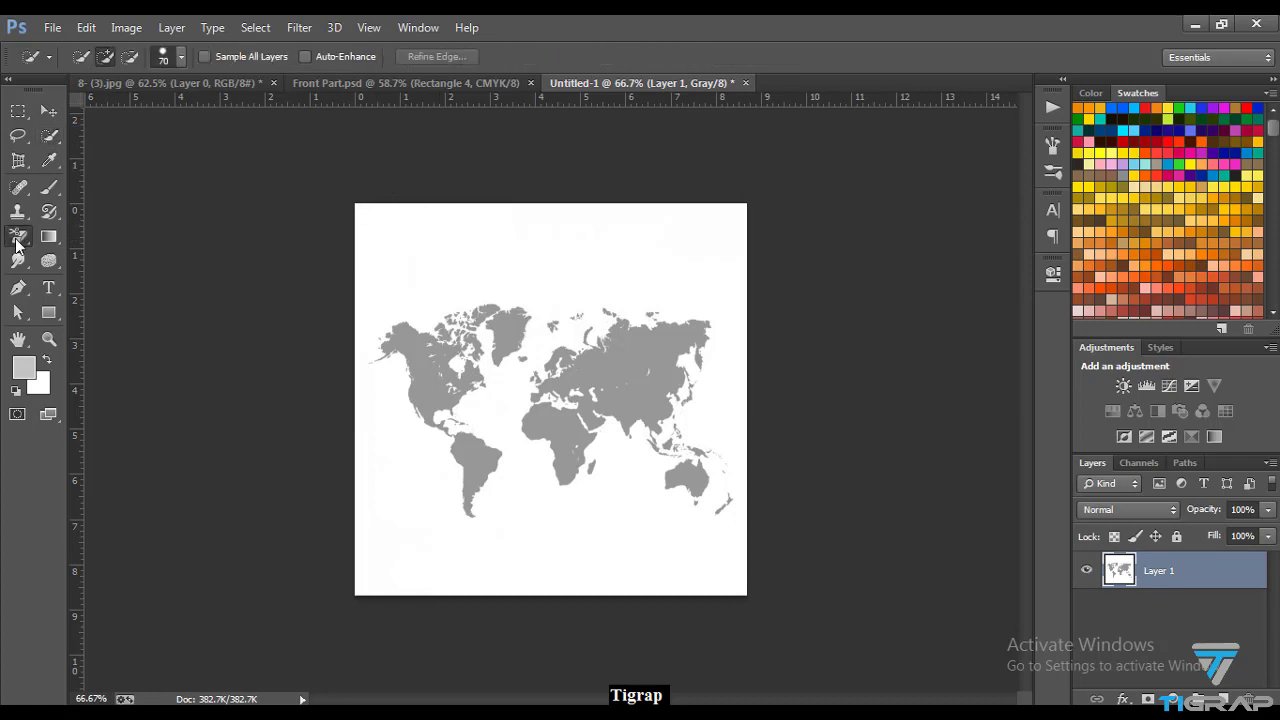
pyautogui.rightClick(17, 242)
pyautogui.click(100, 270)
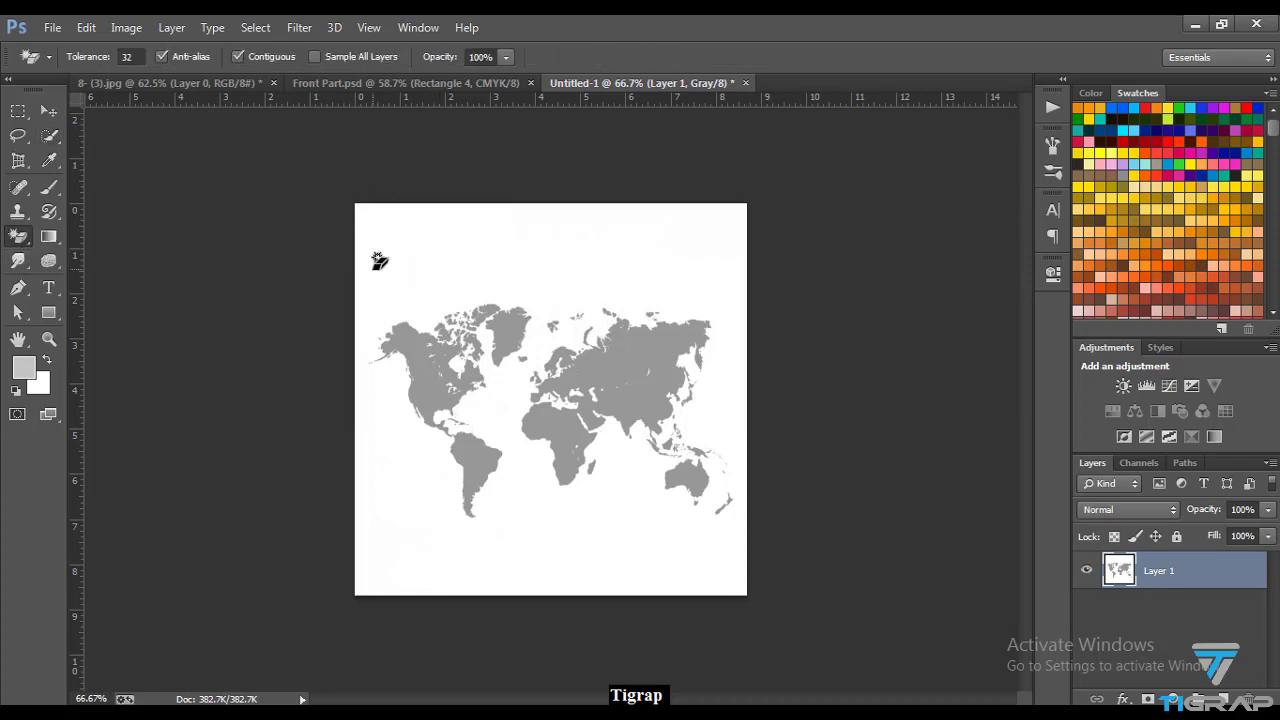
pyautogui.click(378, 259)
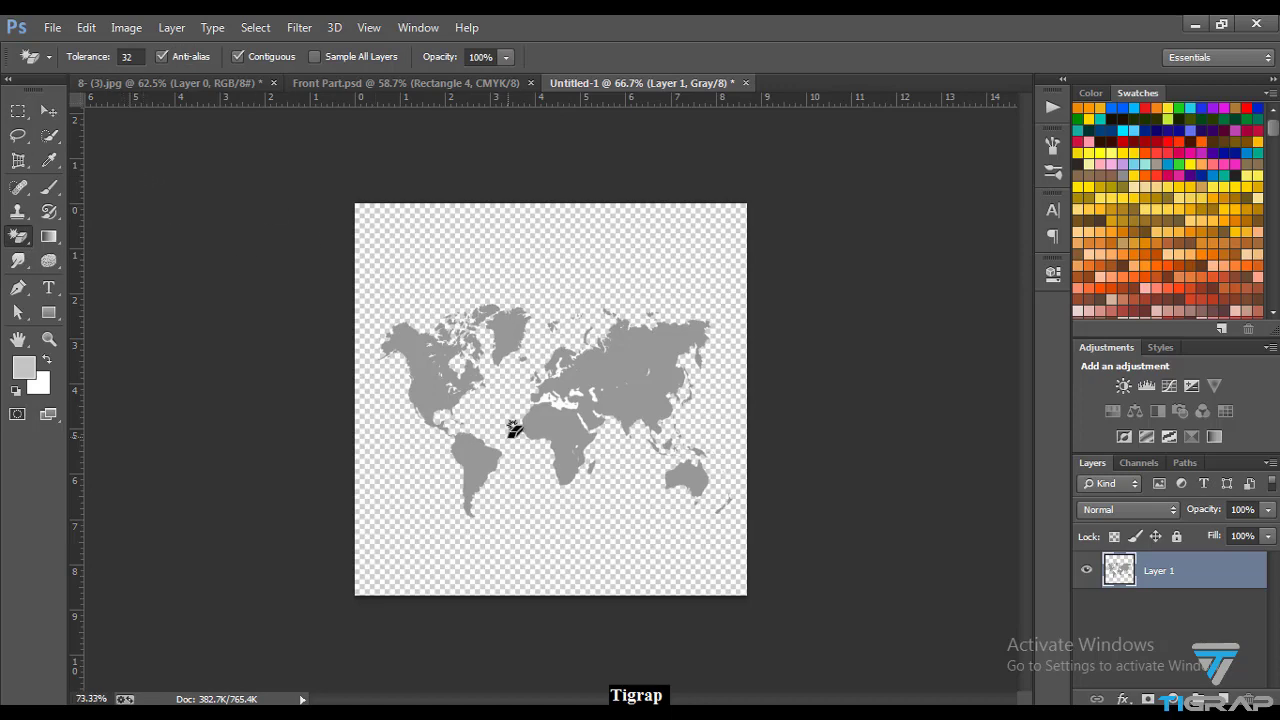
pyautogui.keyDown('alt'); pyautogui.scroll(5, 513, 428); pyautogui.keyUp('alt')
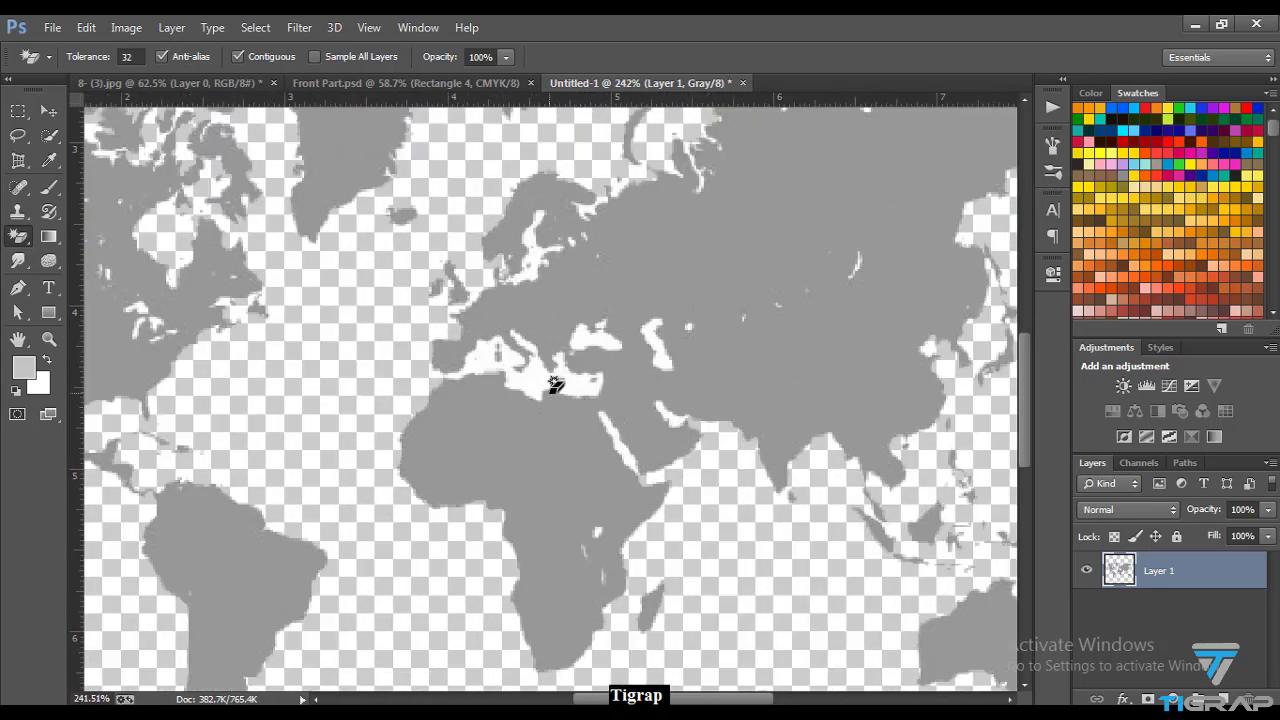
pyautogui.click(555, 385)
pyautogui.hotkey('ctrl', 'z')
# Step: Try the Background Eraser, then drag the map with the Move tool into Front Part.psd
pyautogui.click(48, 110)
pyautogui.keyDown('alt'); pyautogui.scroll(-2, 271, 408); pyautogui.keyUp('alt')
pyautogui.keyDown('alt'); pyautogui.scroll(-1, 225, 355); pyautogui.keyUp('alt')
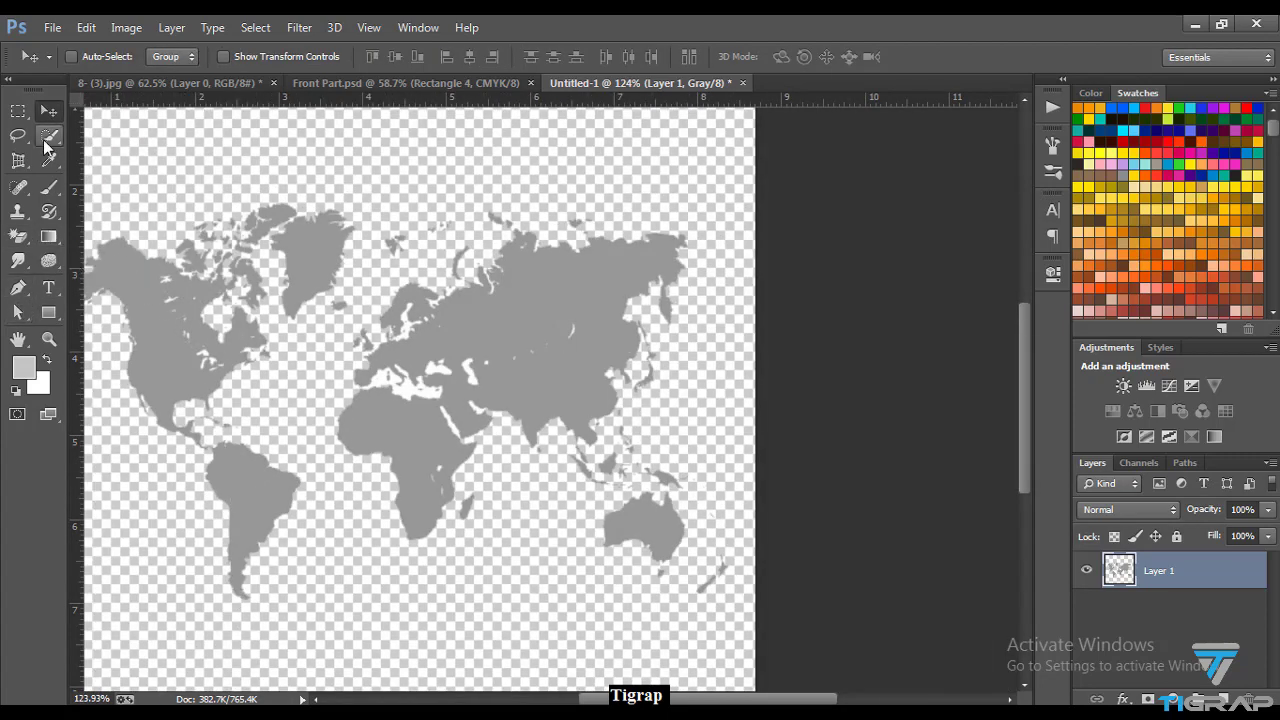
pyautogui.click(20, 261)
pyautogui.click(18, 236)
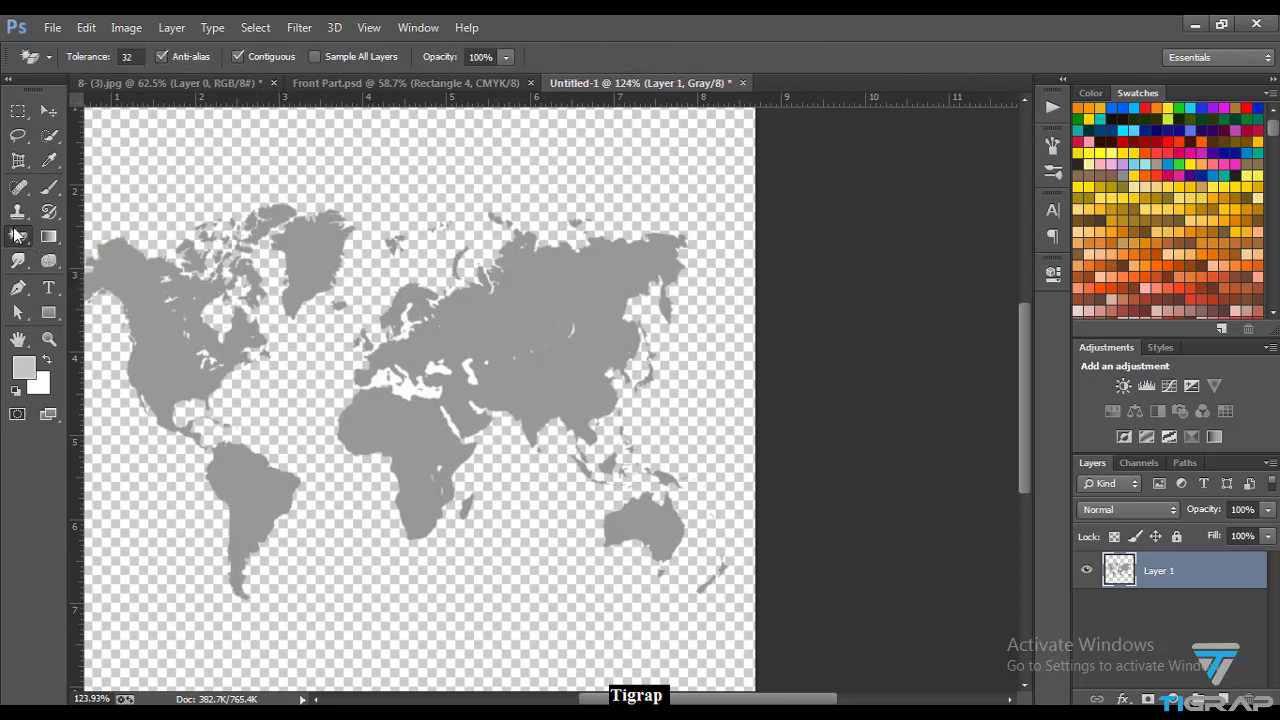
pyautogui.rightClick(18, 236)
pyautogui.click(102, 257)
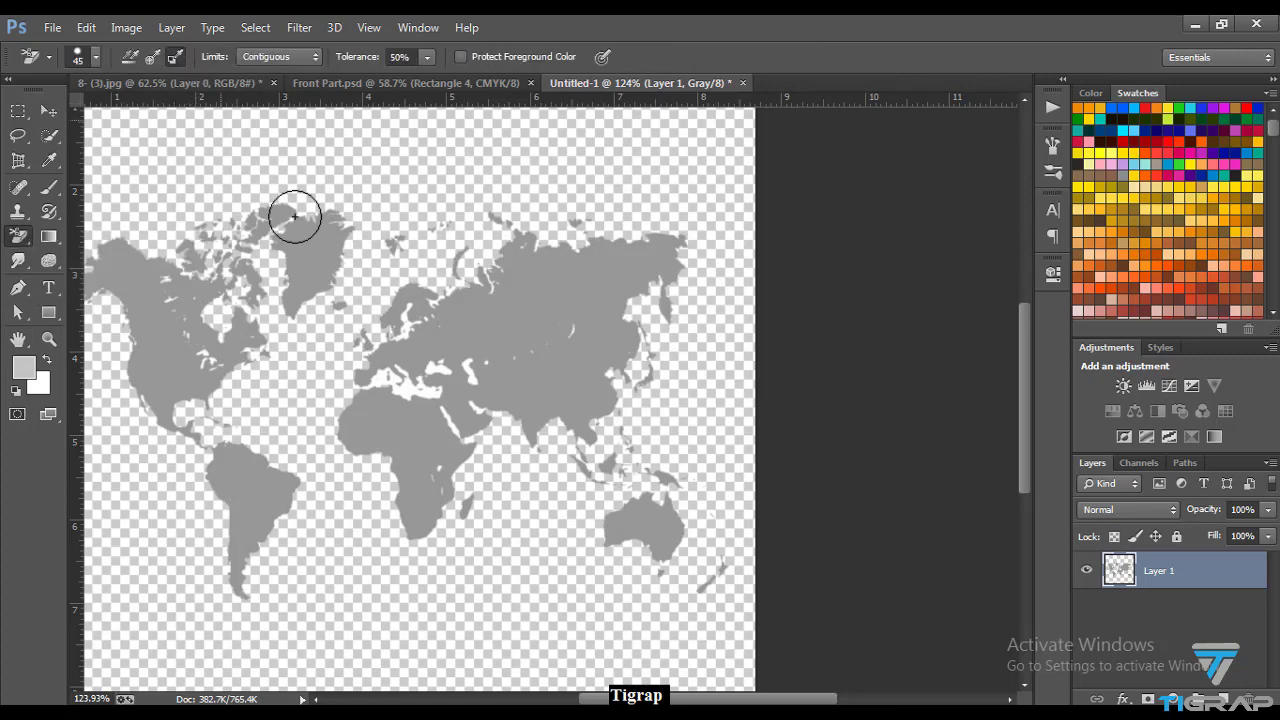
pyautogui.keyDown('alt'); pyautogui.scroll(-2, 314, 320); pyautogui.keyUp('alt')
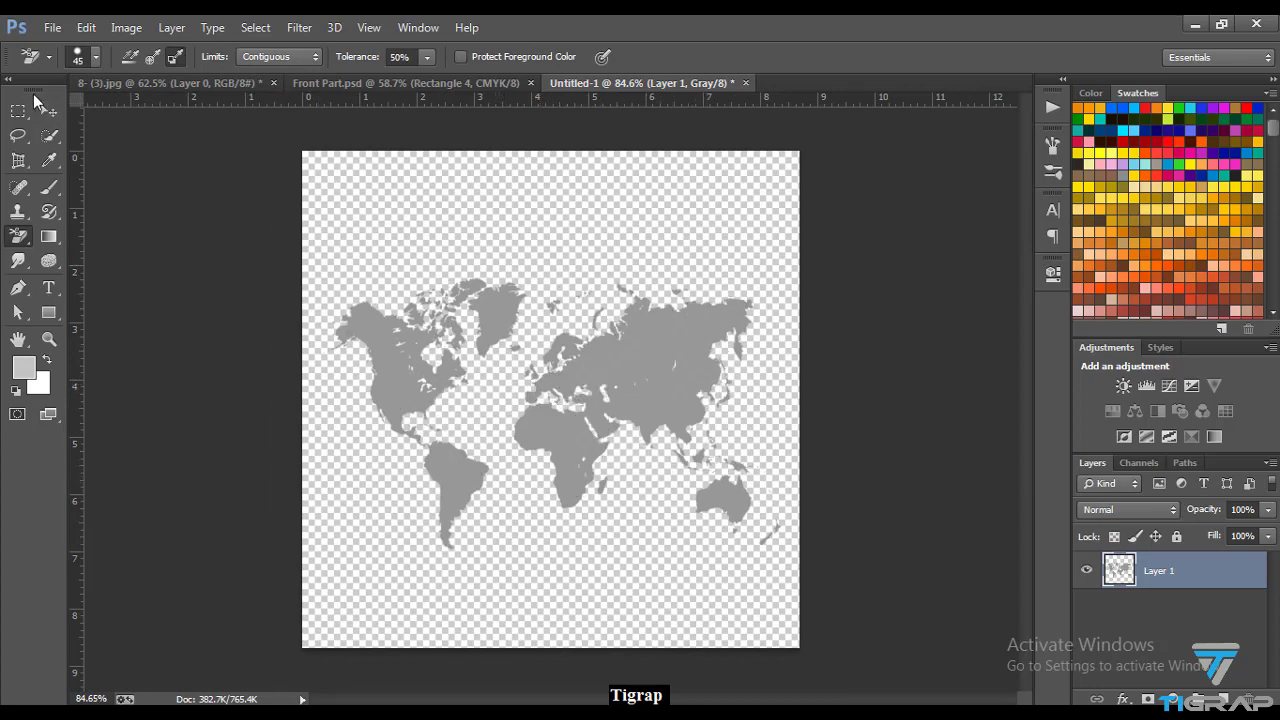
pyautogui.click(48, 111)
pyautogui.moveTo(555, 410)
pyautogui.mouseDown()
pyautogui.moveTo(506, 363)
pyautogui.moveTo(380, 166)
pyautogui.moveTo(287, 105)
pyautogui.moveTo(310, 90)
pyautogui.moveTo(735, 419)
pyautogui.moveTo(745, 370)
pyautogui.mouseUp()
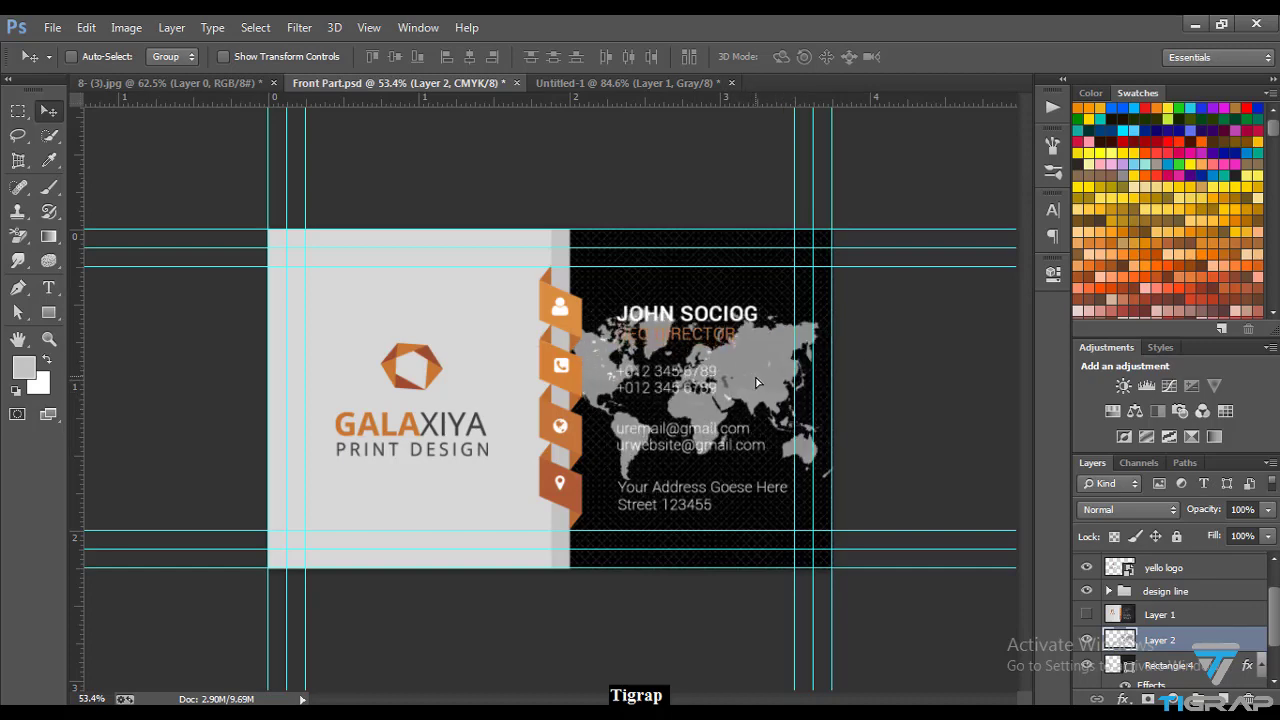
# Step: Scale the world map to about 212% and position it over the dark right panel
pyautogui.hotkey('ctrl', 't')
pyautogui.hotkey('ctrl', '+')
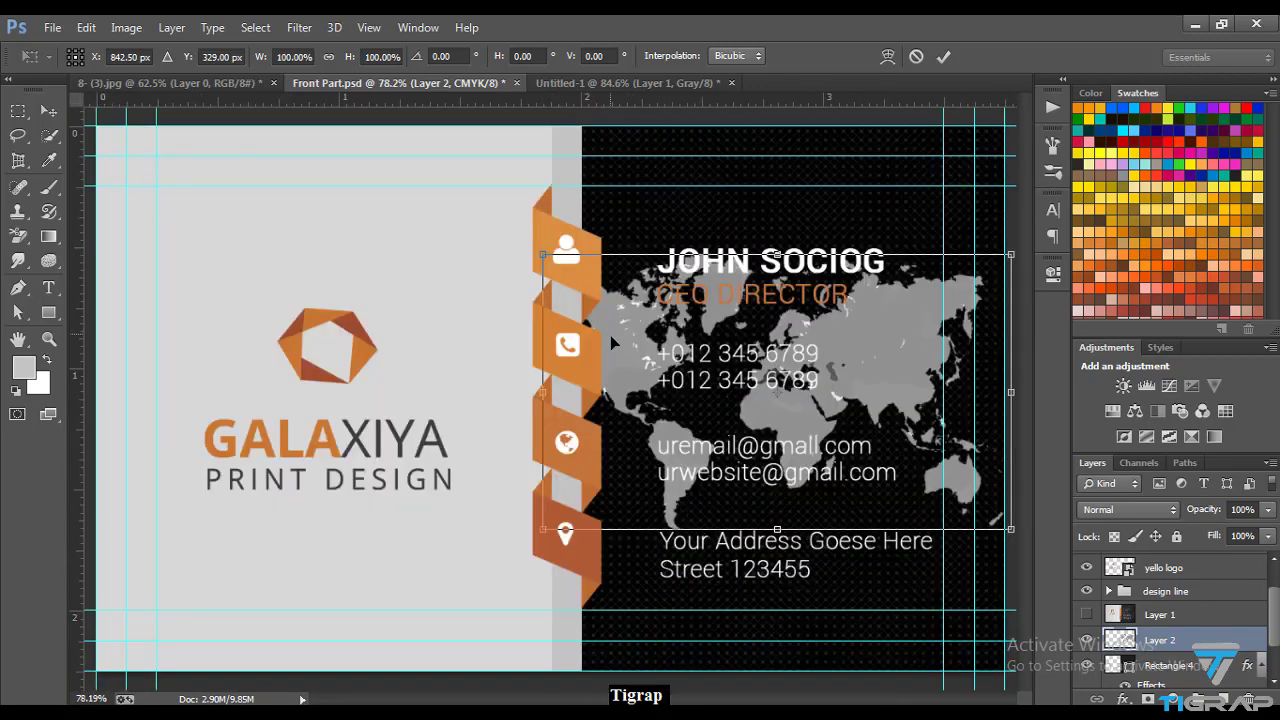
pyautogui.click(210, 82)
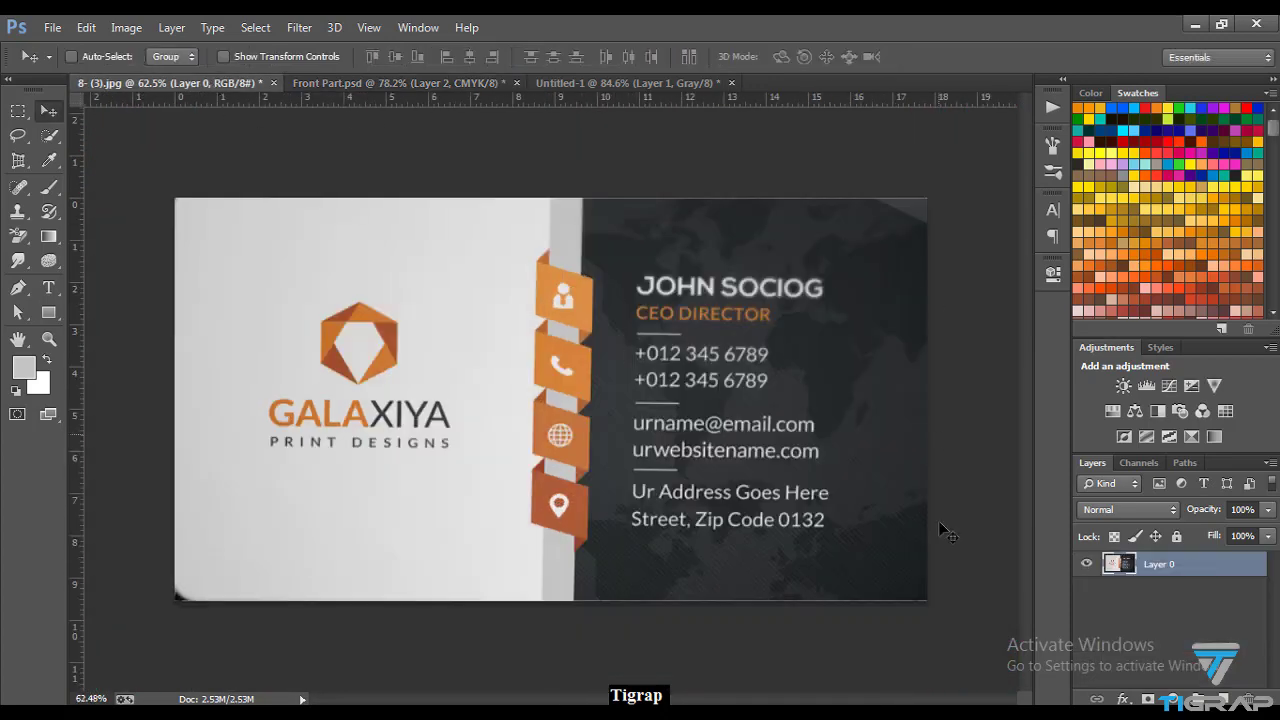
pyautogui.click(443, 84)
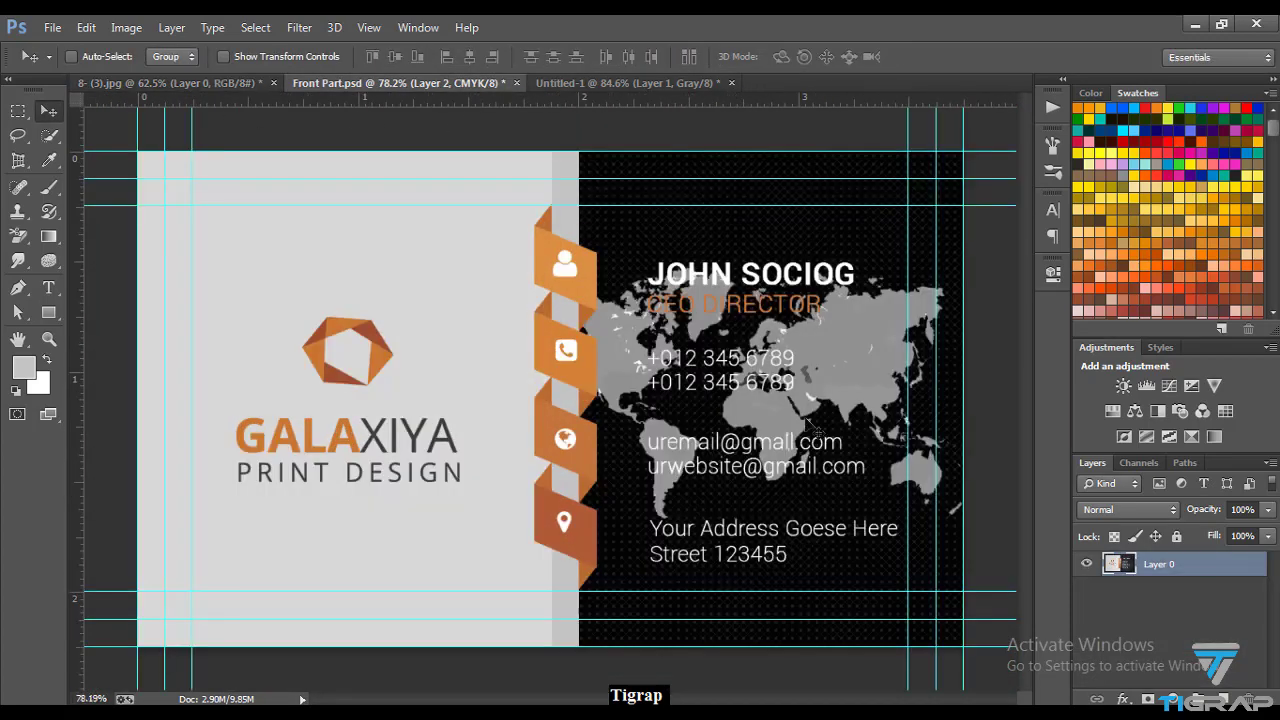
pyautogui.scroll(-2, 805, 430)
pyautogui.scroll(2, 759, 420)
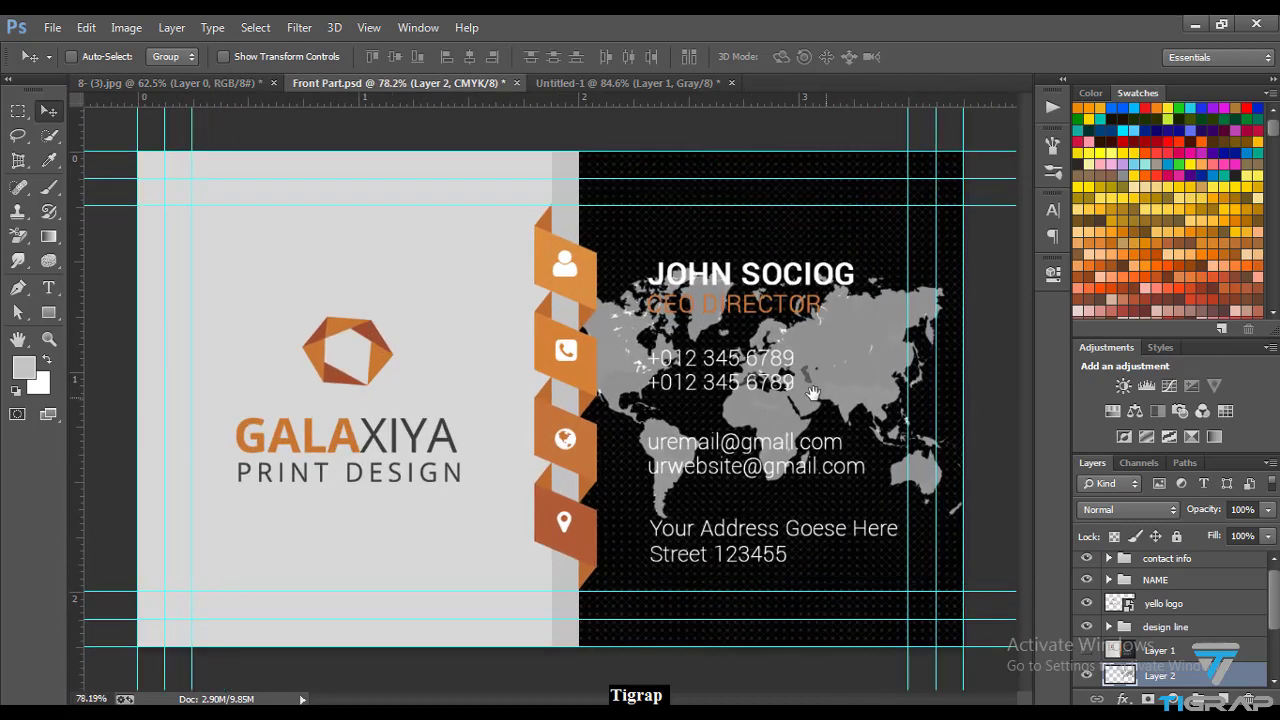
pyautogui.scroll(-2, 733, 441)
pyautogui.hotkey('ctrl', 't')
pyautogui.scroll(-2, 780, 470)
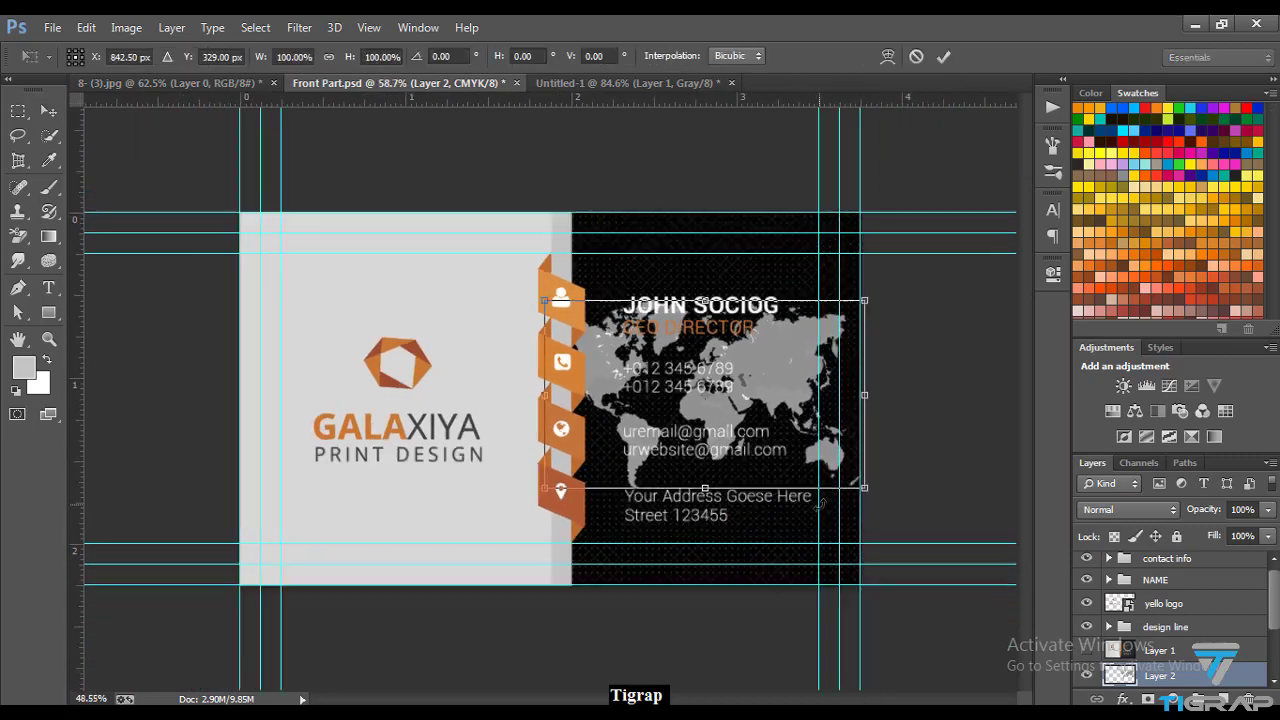
pyautogui.scroll(-2, 797, 479)
pyautogui.moveTo(766, 462); pyautogui.dragTo(878, 555)
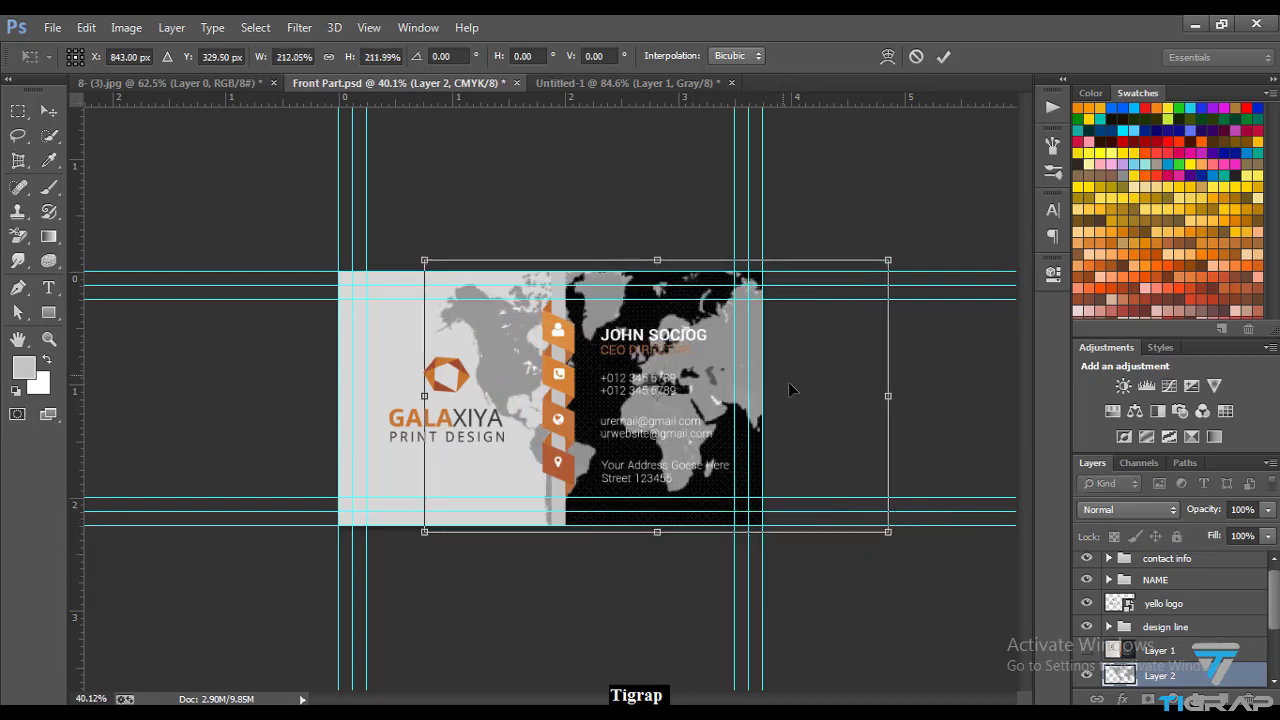
pyautogui.moveTo(787, 381)
pyautogui.mouseDown()
pyautogui.moveTo(917, 407)
pyautogui.moveTo(906, 396)
pyautogui.mouseUp()
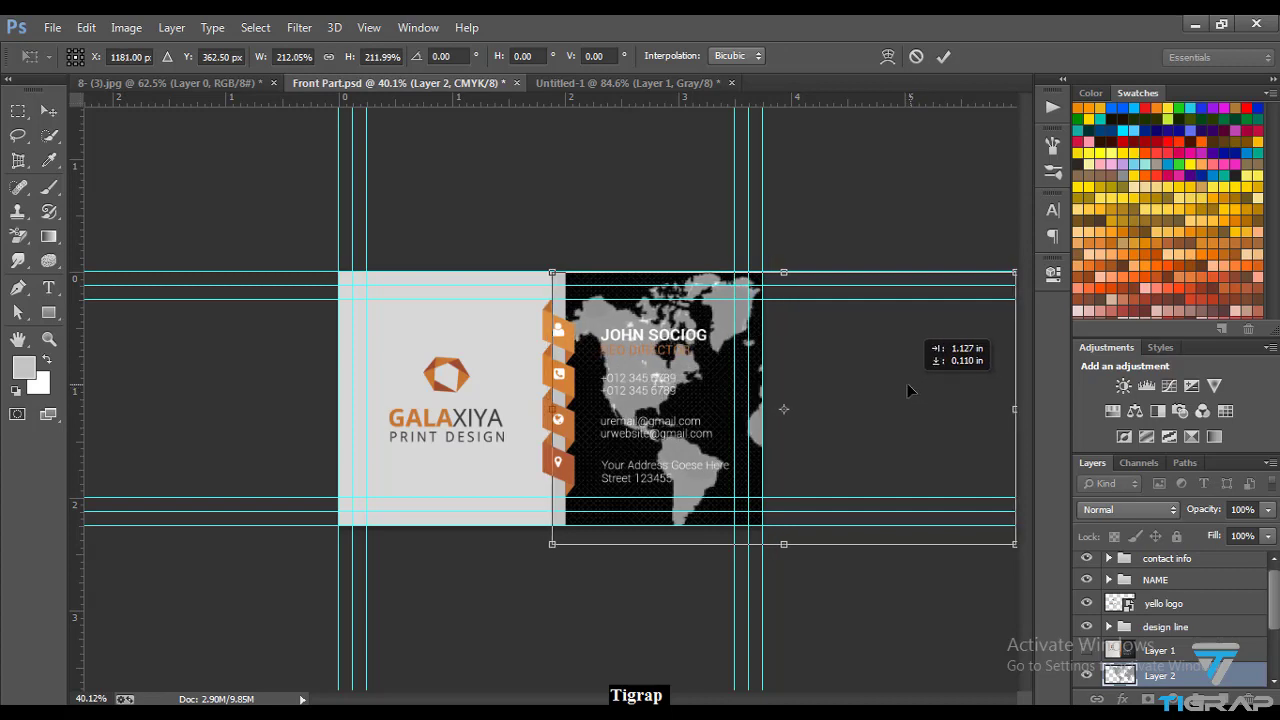
pyautogui.press('Return')
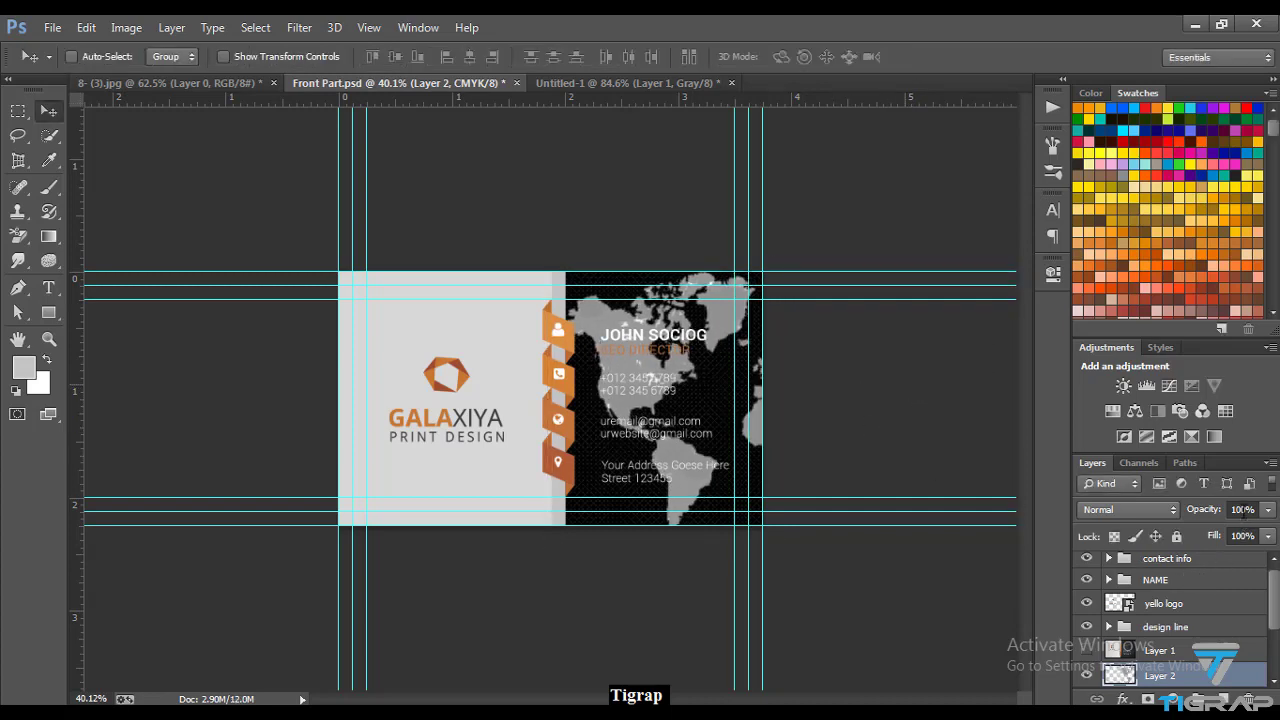
# Step: Set the map layer's opacity to 10% and hide the guides
pyautogui.click(1243, 510)
pyautogui.write('10')
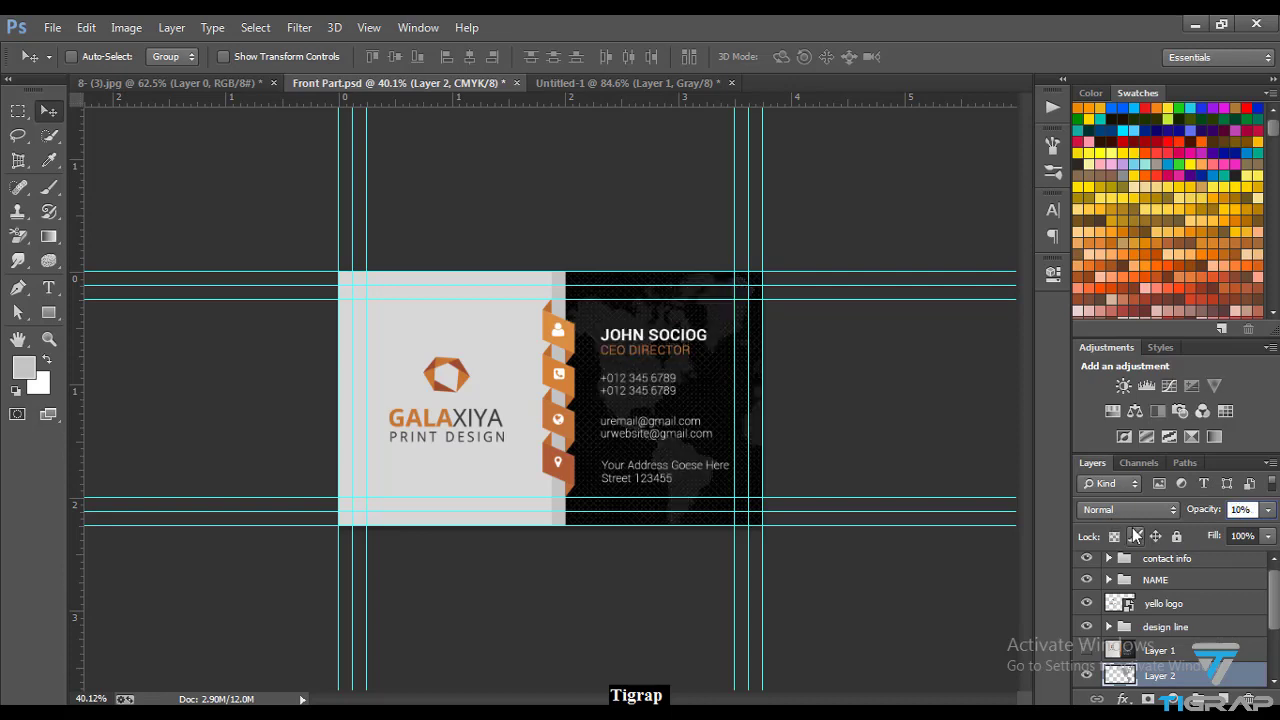
pyautogui.press('Return')
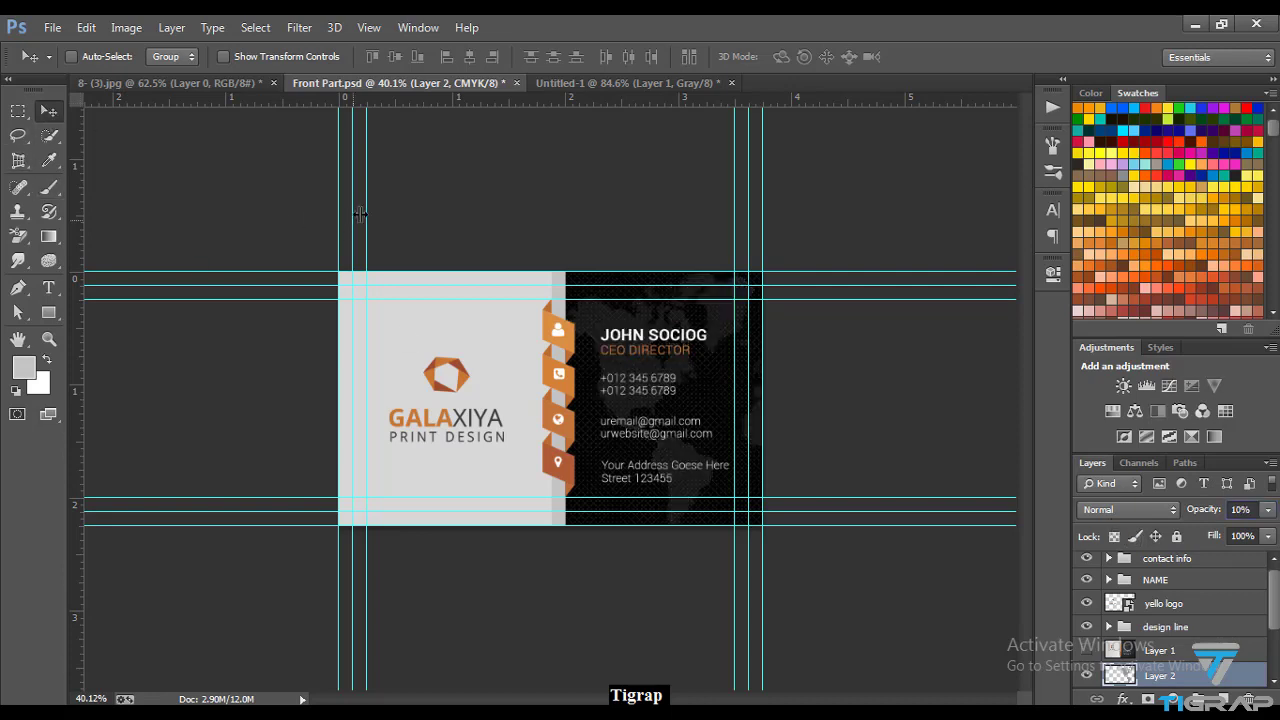
pyautogui.hotkey('ctrl', ';')
# Step: Save the business card file and zoom in on the card
pyautogui.hotkey('ctrl', 's')
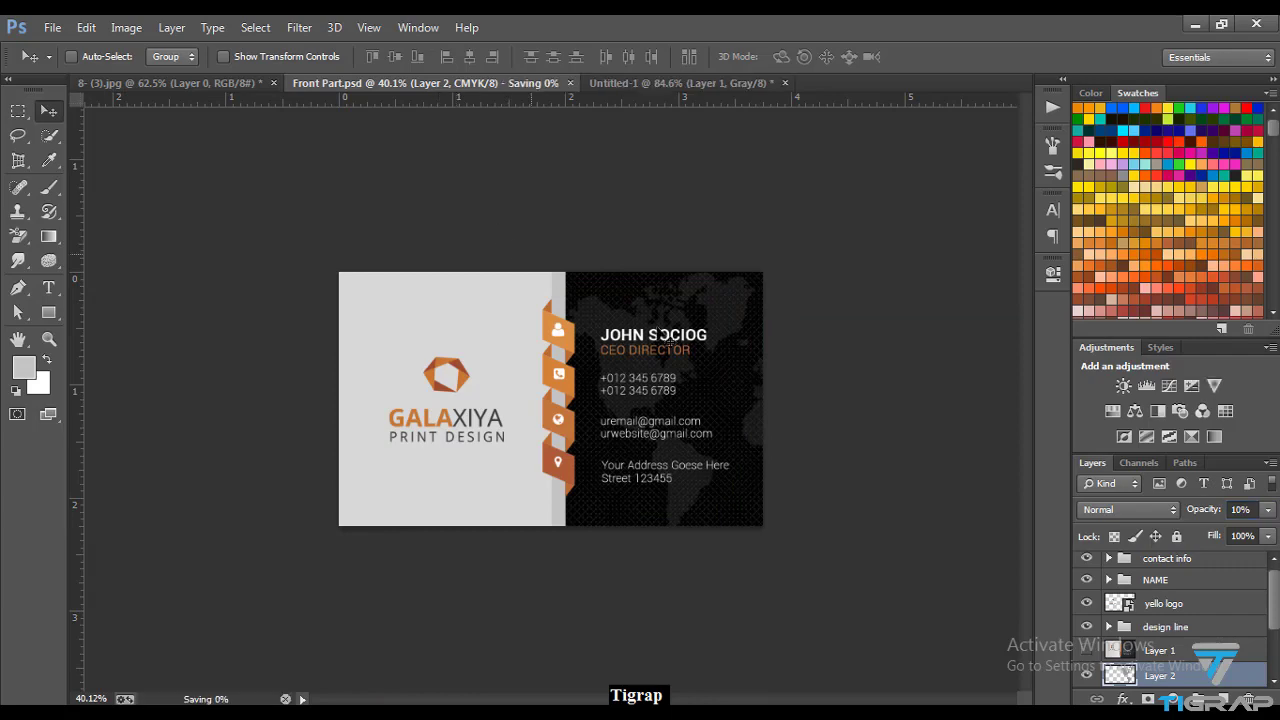
pyautogui.hotkey('ctrl', '+')
pyautogui.scroll(3, 785, 415)
pyautogui.scroll(-2, 790, 412)
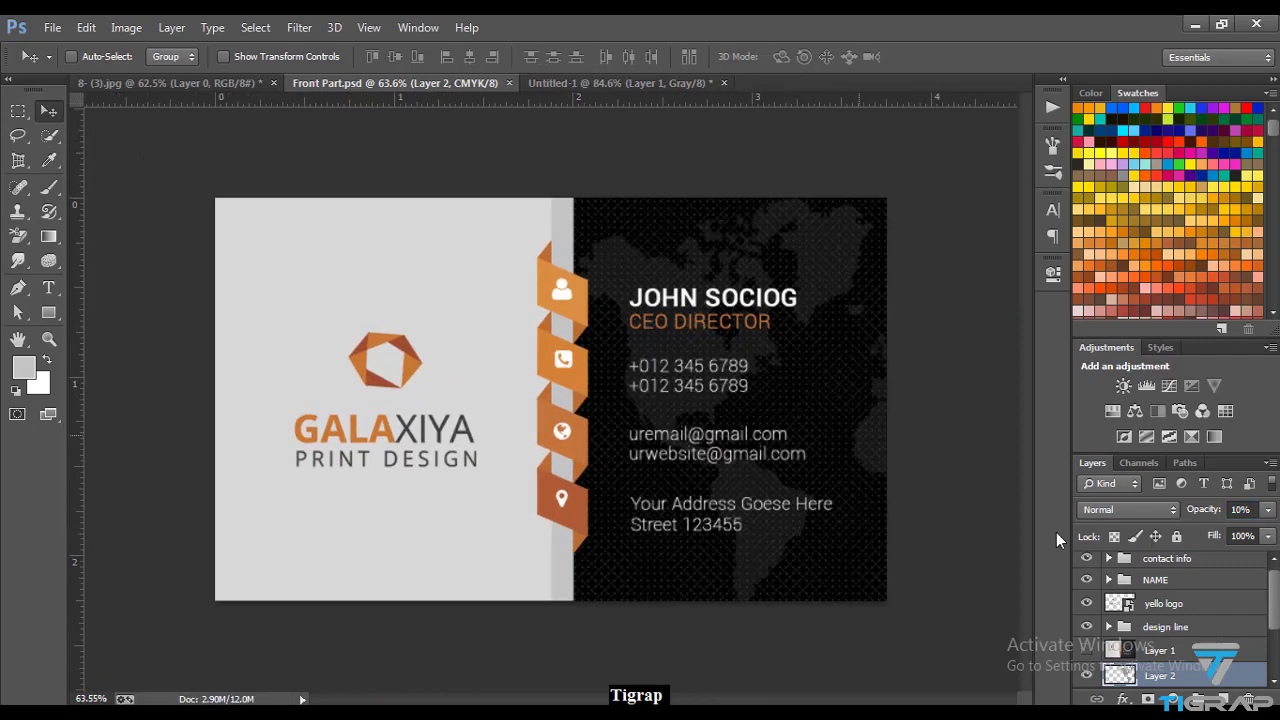
pyautogui.scroll(-3, 1238, 628)
pyautogui.scroll(3, 1154, 610)
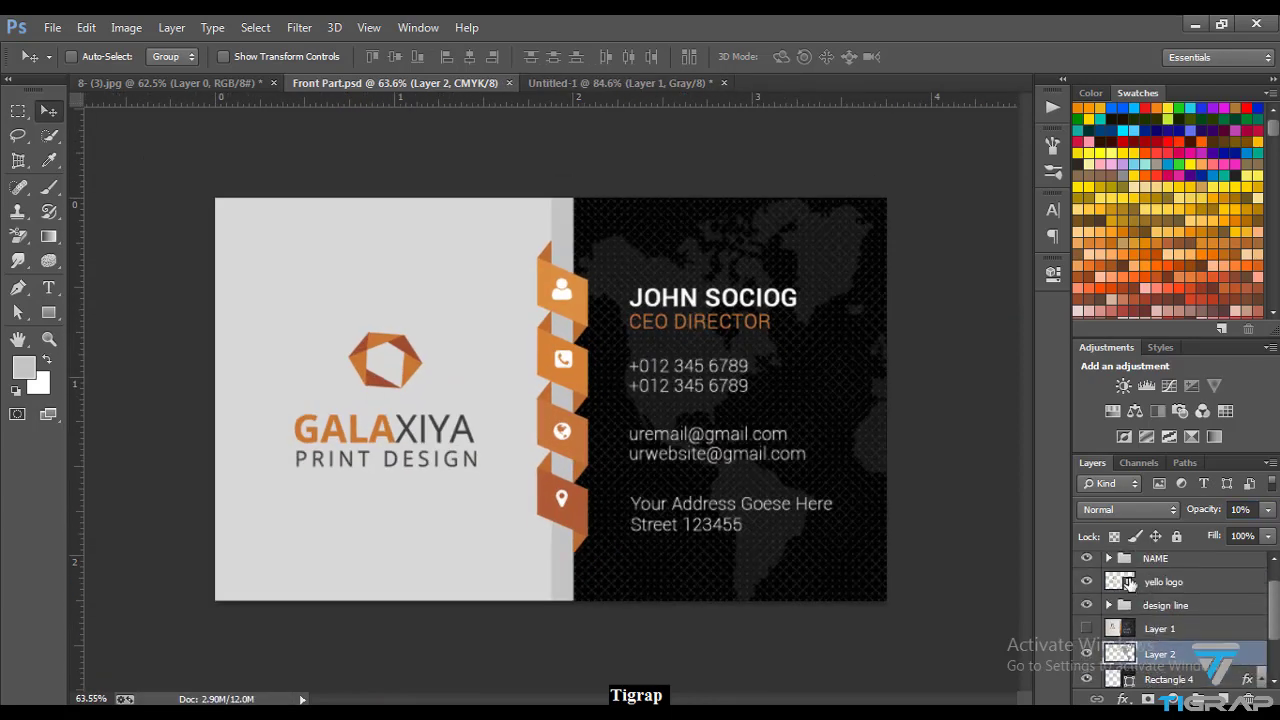
pyautogui.scroll(1, 1173, 568)
# Step: Click through the contact info, NAME, logo and design line layers, then delete Layer 1
pyautogui.click(1168, 565)
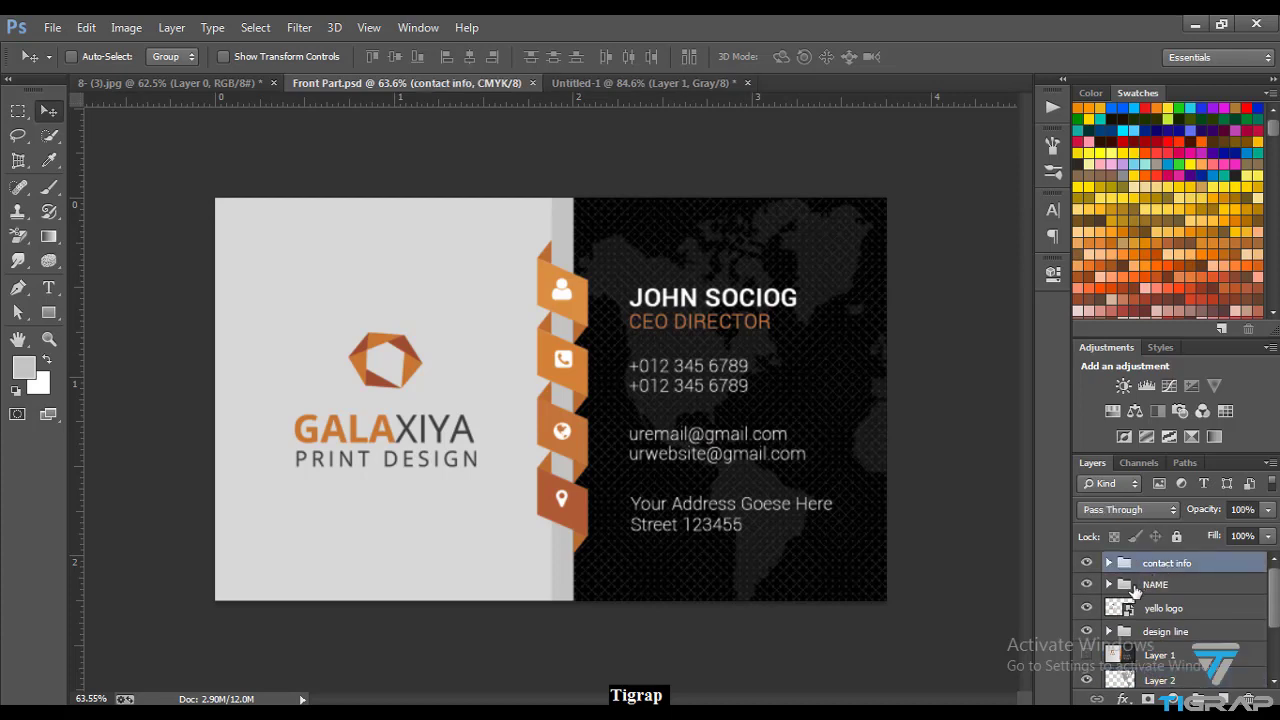
pyautogui.click(1155, 590)
pyautogui.click(1147, 612)
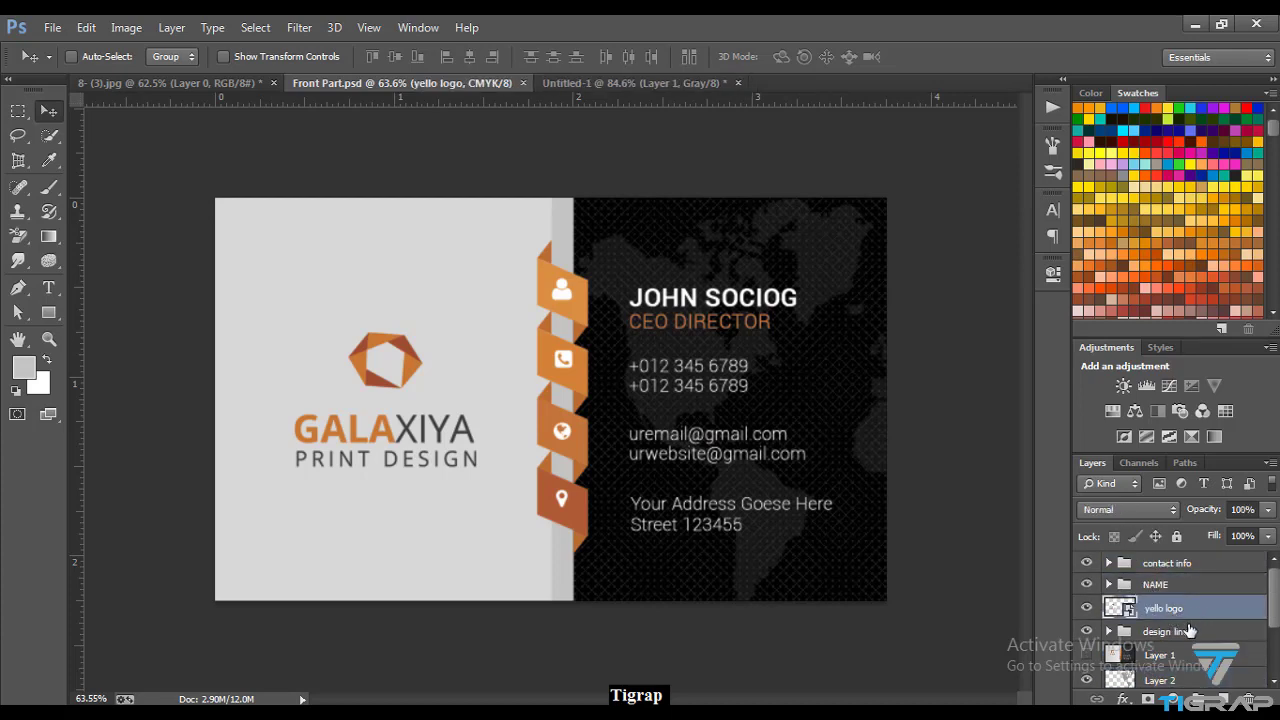
pyautogui.click(1178, 635)
pyautogui.scroll(-2, 1180, 625)
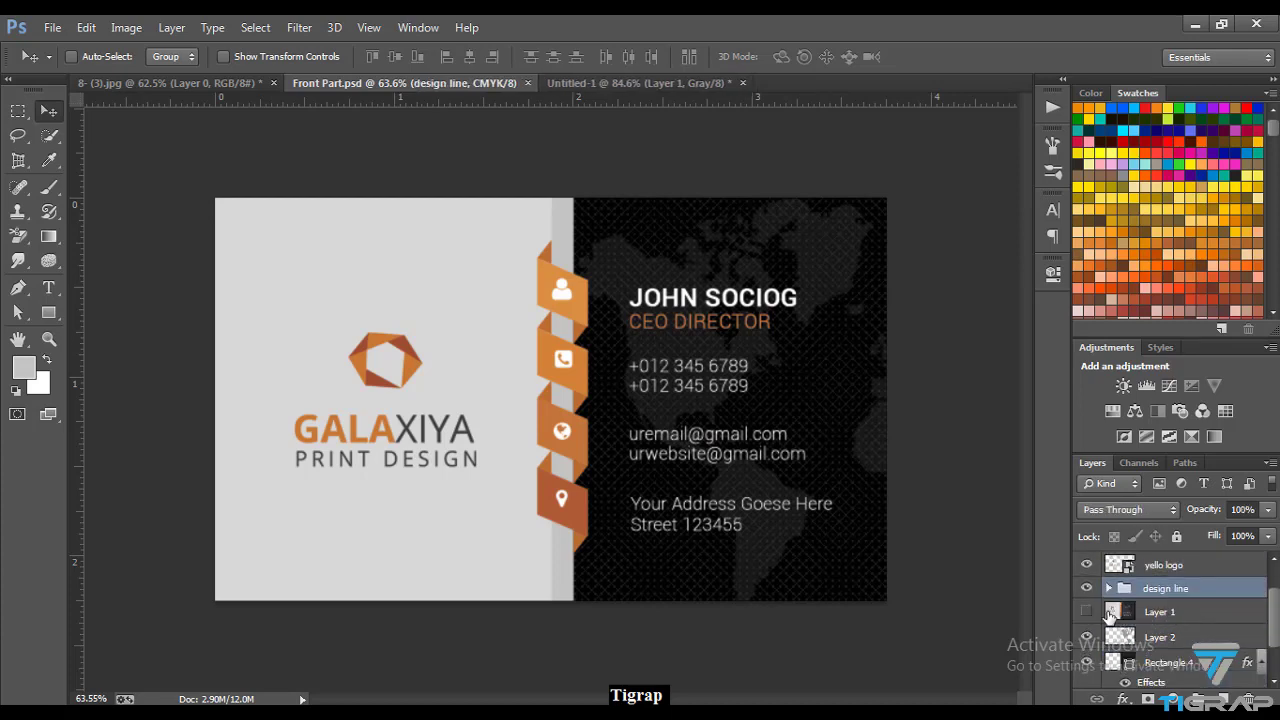
pyautogui.click(1129, 614)
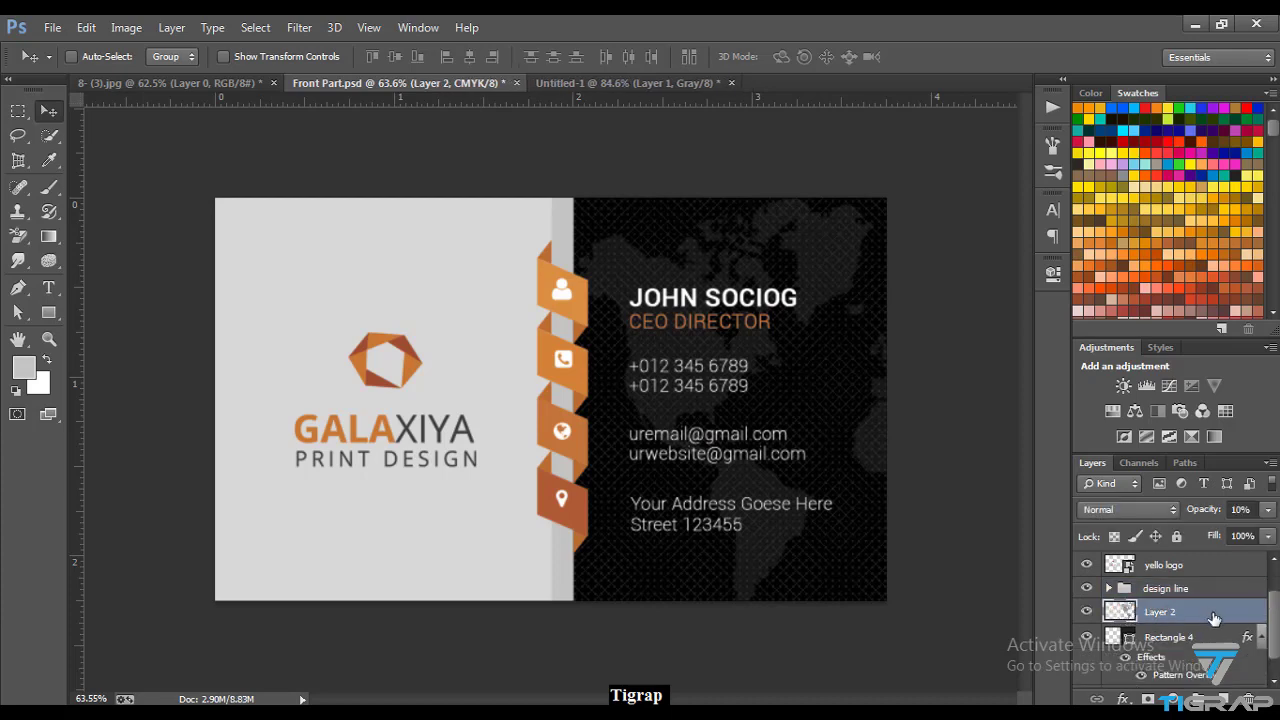
pyautogui.press('Delete')
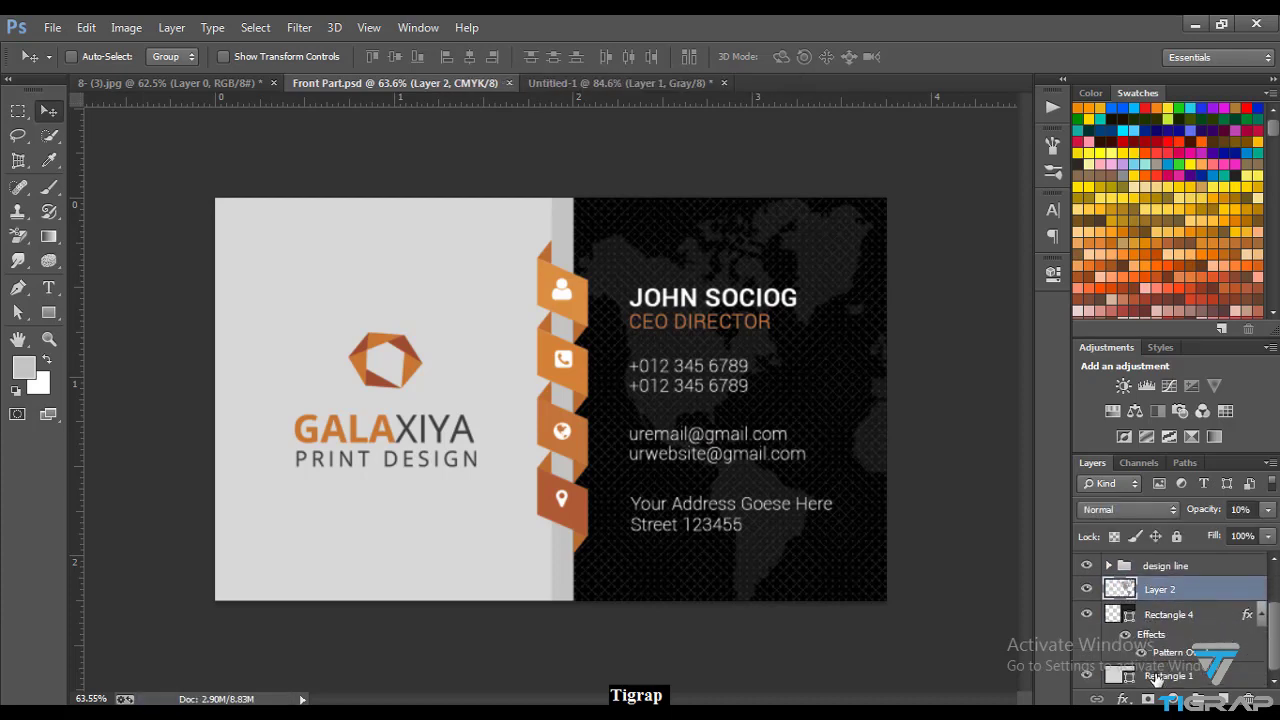
# Step: Change Rectangle 1's fill colour to #ededed and save the file
pyautogui.click(1155, 678)
pyautogui.click(1086, 676)
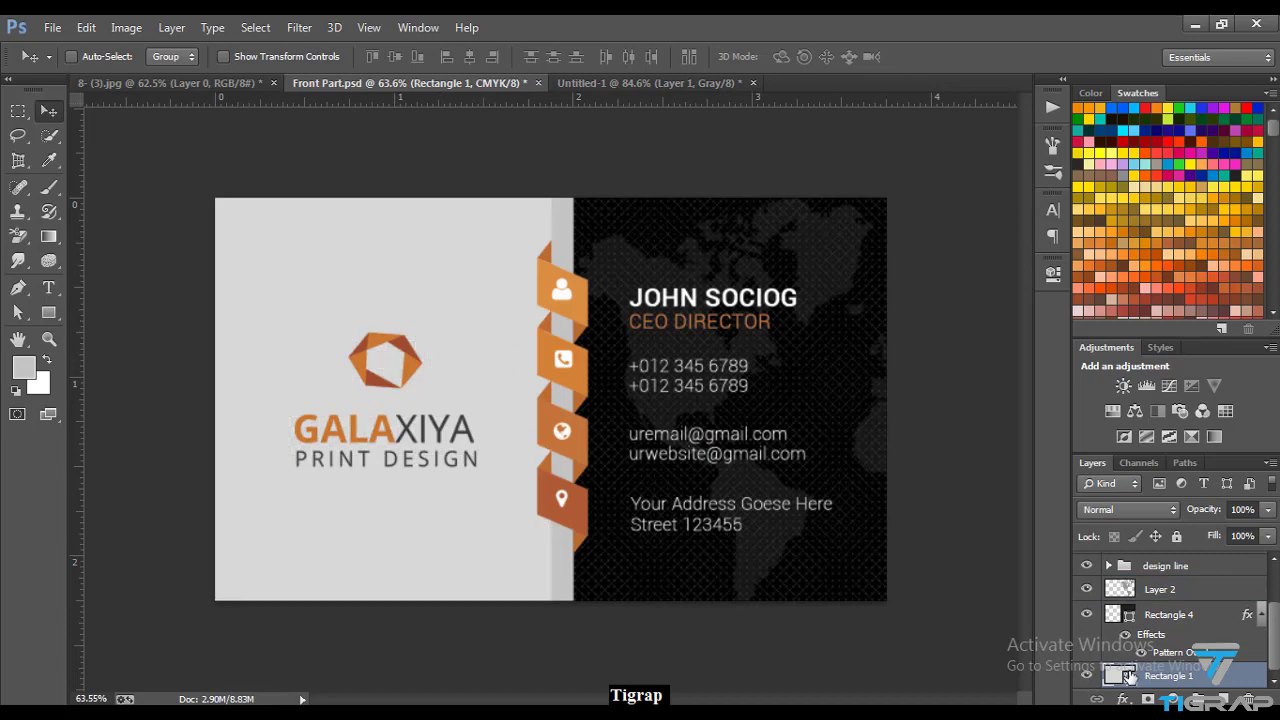
pyautogui.doubleClick(1127, 678)
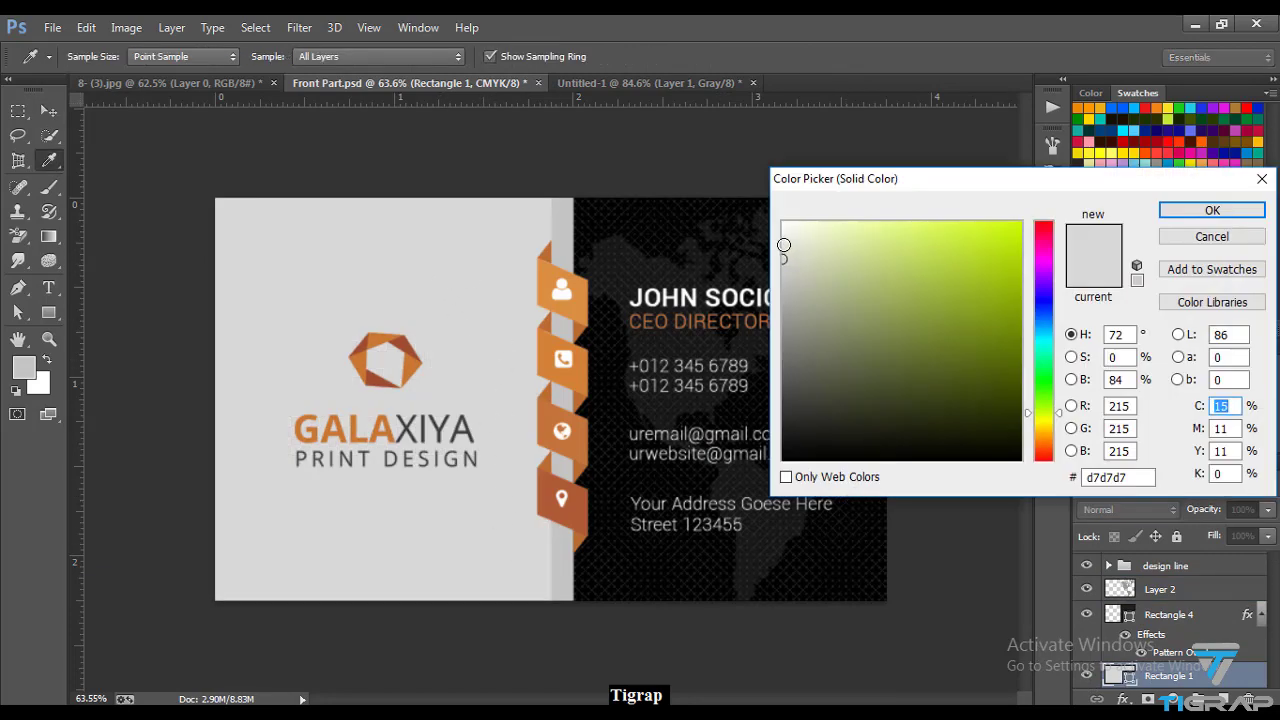
pyautogui.moveTo(784, 245); pyautogui.dragTo(780, 238)
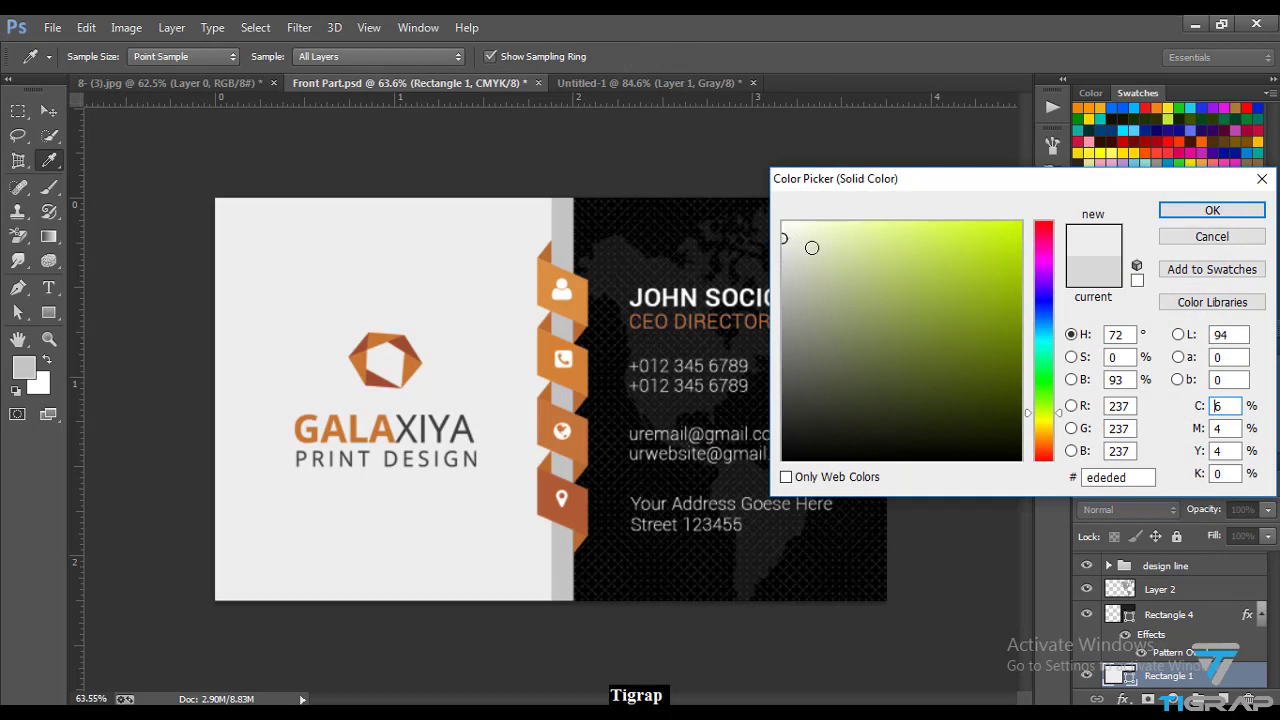
pyautogui.click(1212, 210)
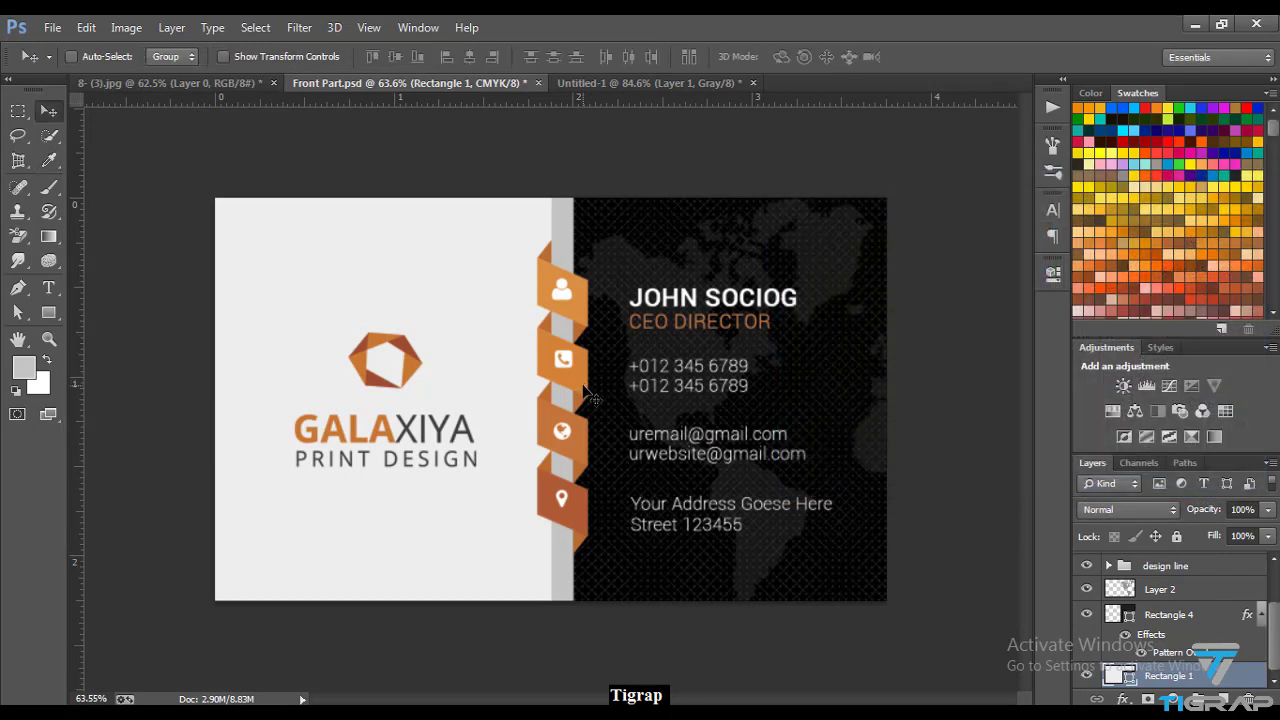
pyautogui.hotkey('ctrl', 's')
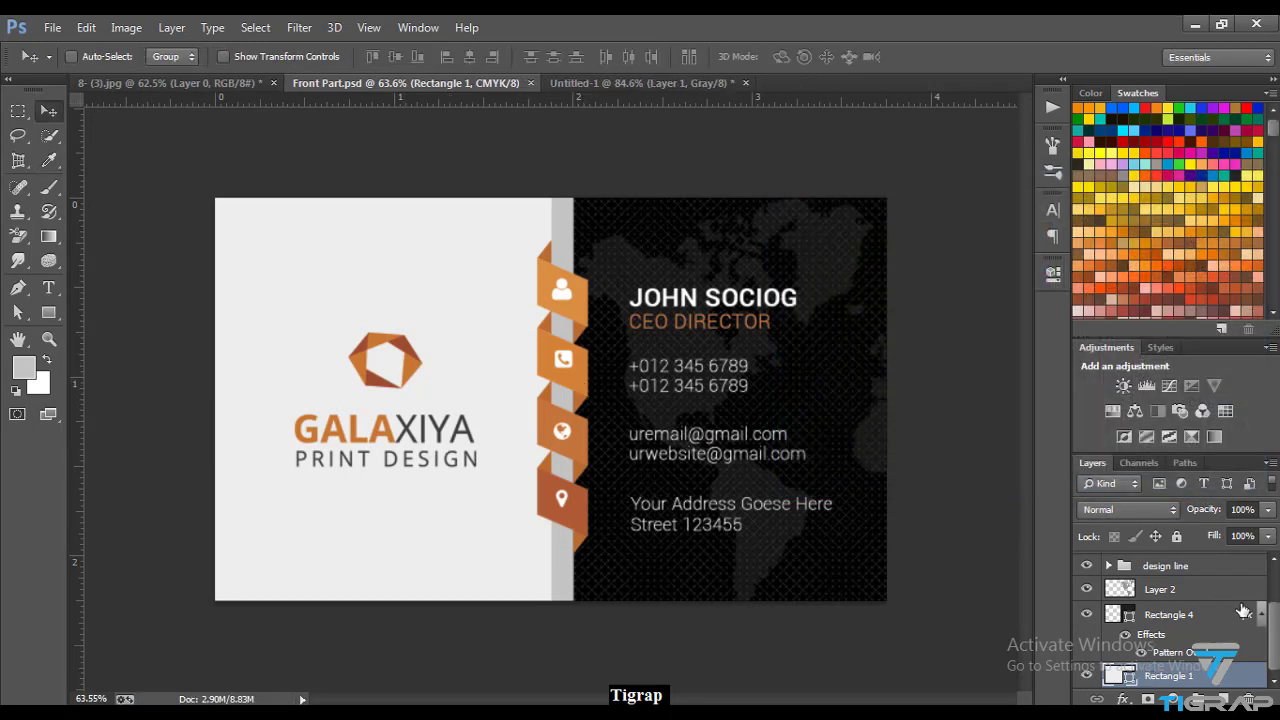
# Step: Toggle Rectangle 4 and the world map layer off and on to compare the card
pyautogui.click(1263, 616)
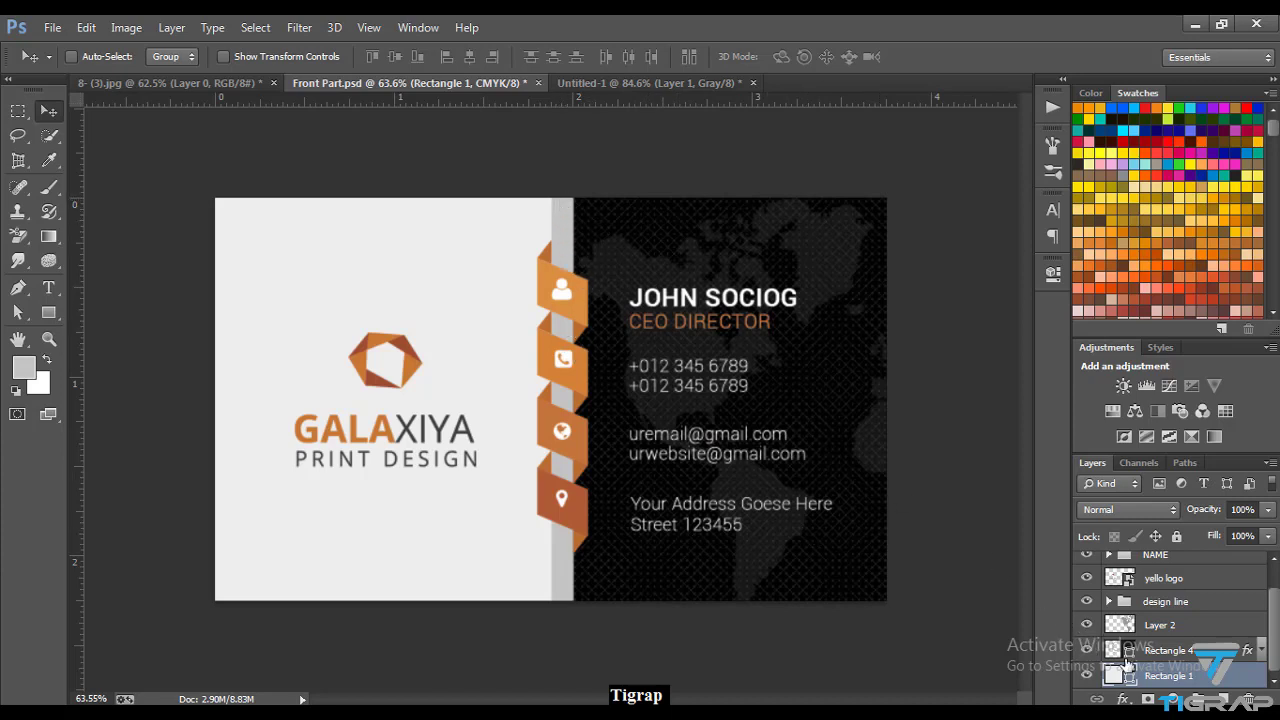
pyautogui.click(1163, 651)
pyautogui.click(1087, 650)
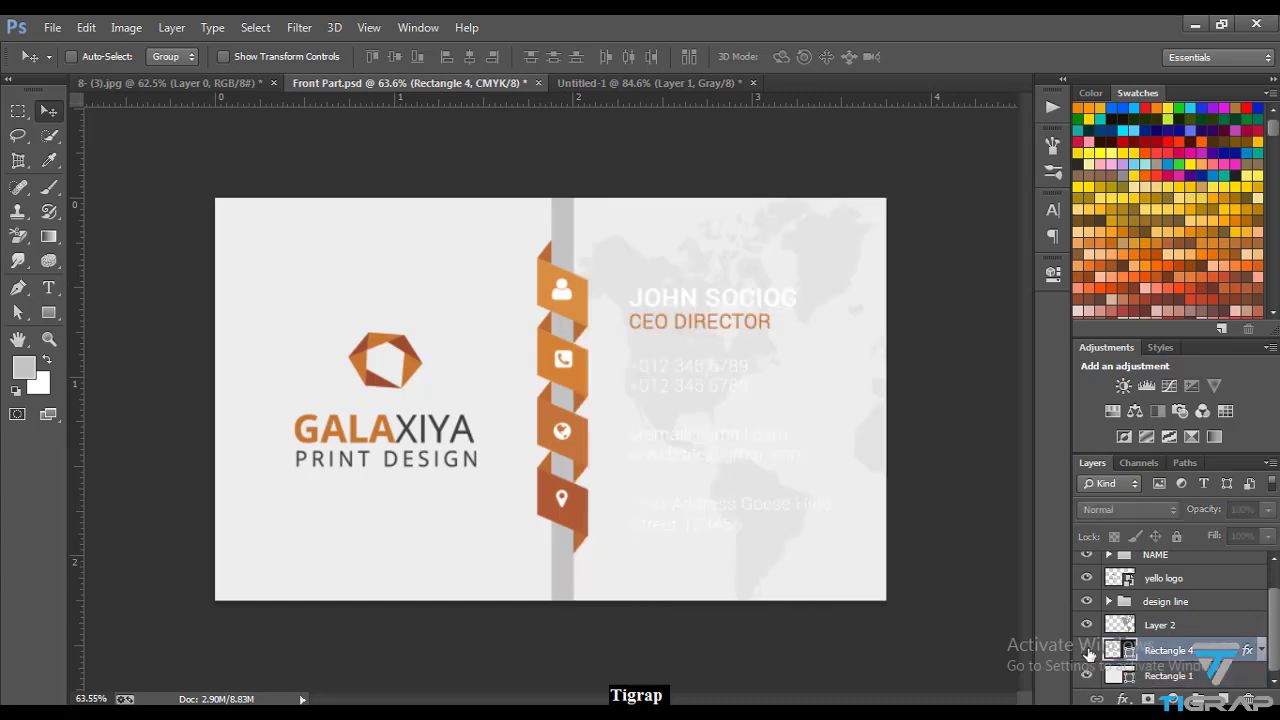
pyautogui.click(1160, 625)
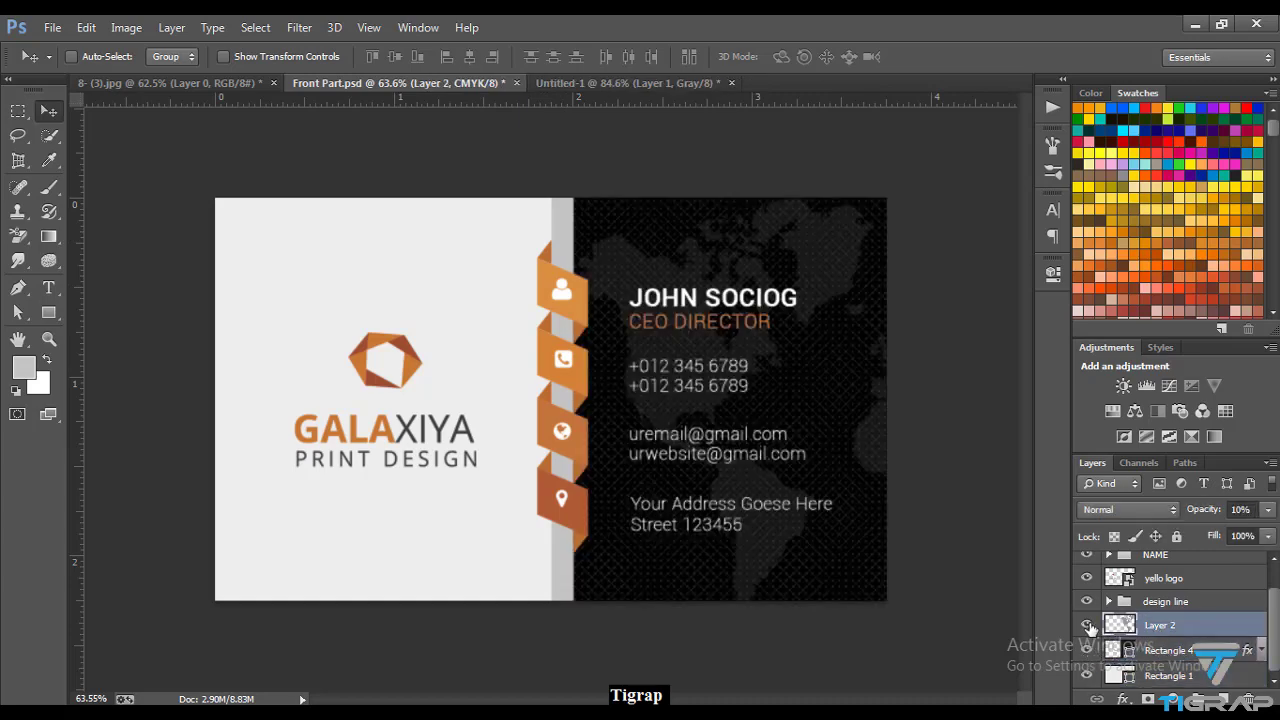
pyautogui.click(1087, 625)
pyautogui.scroll(1, 752, 405)
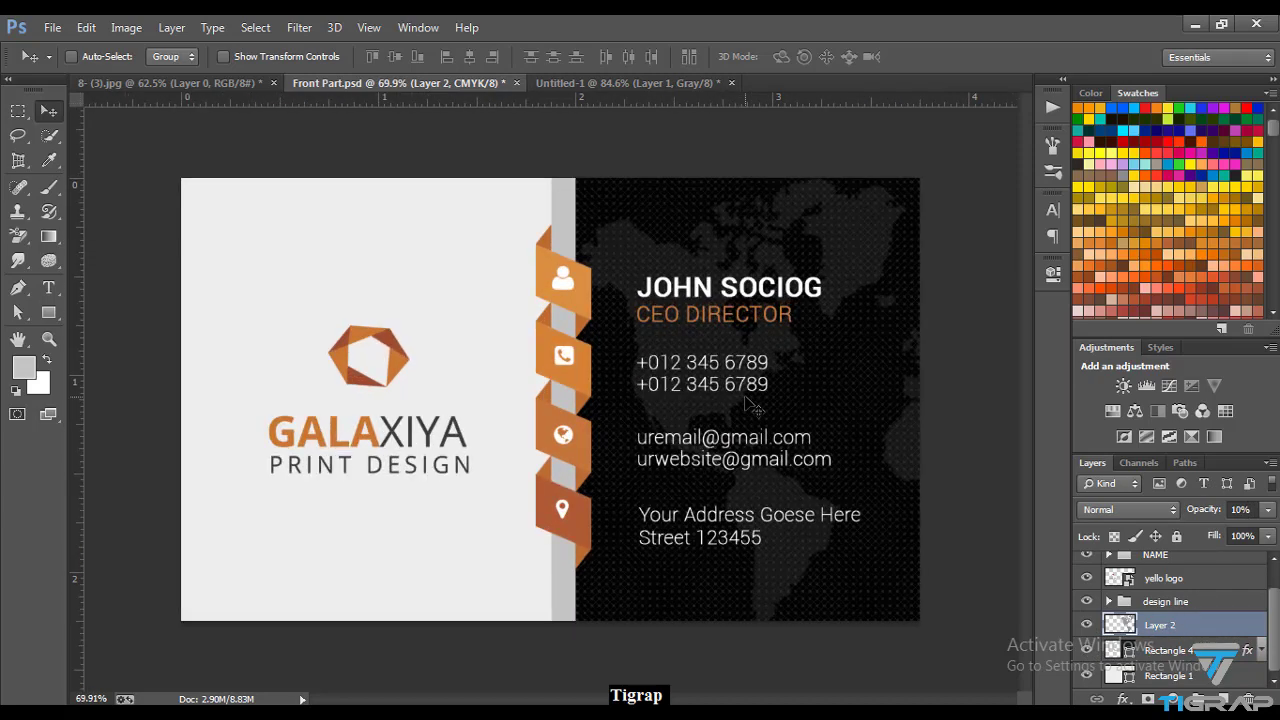
pyautogui.scroll(3, 752, 405)
pyautogui.scroll(1, 1185, 587)
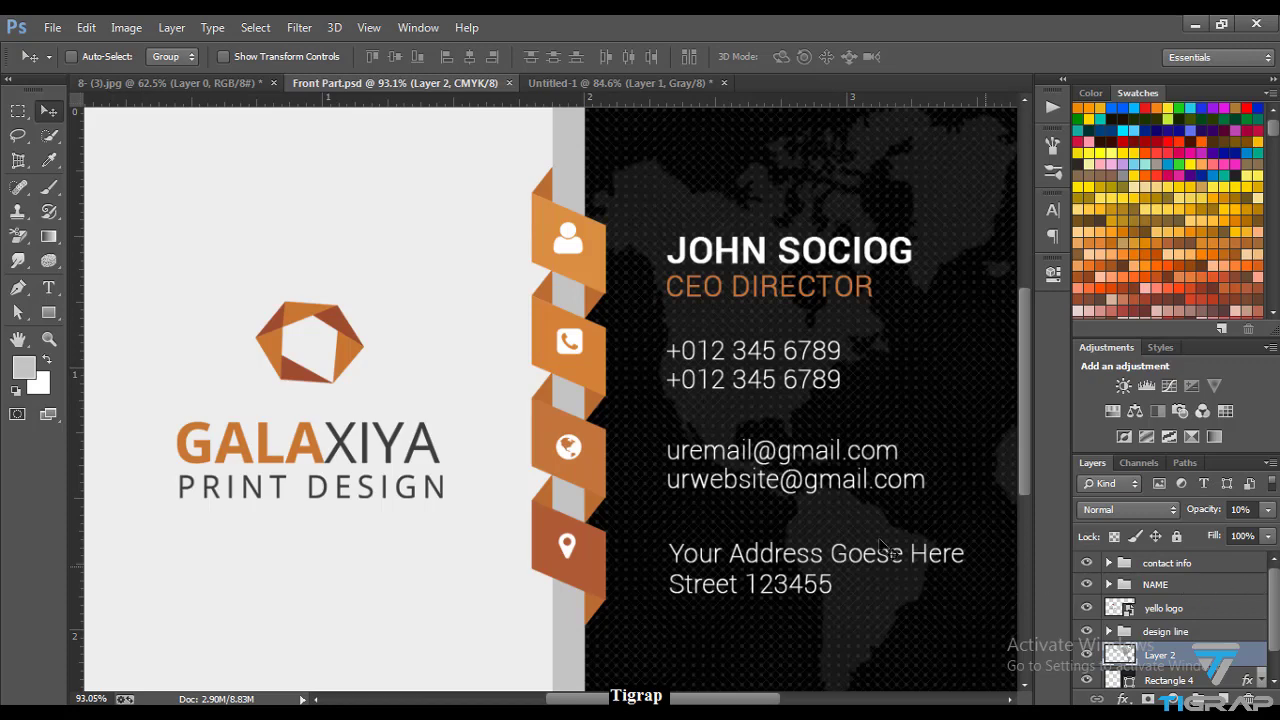
pyautogui.scroll(-5, 670, 465)
pyautogui.click(1163, 565)
pyautogui.scroll(3, 740, 446)
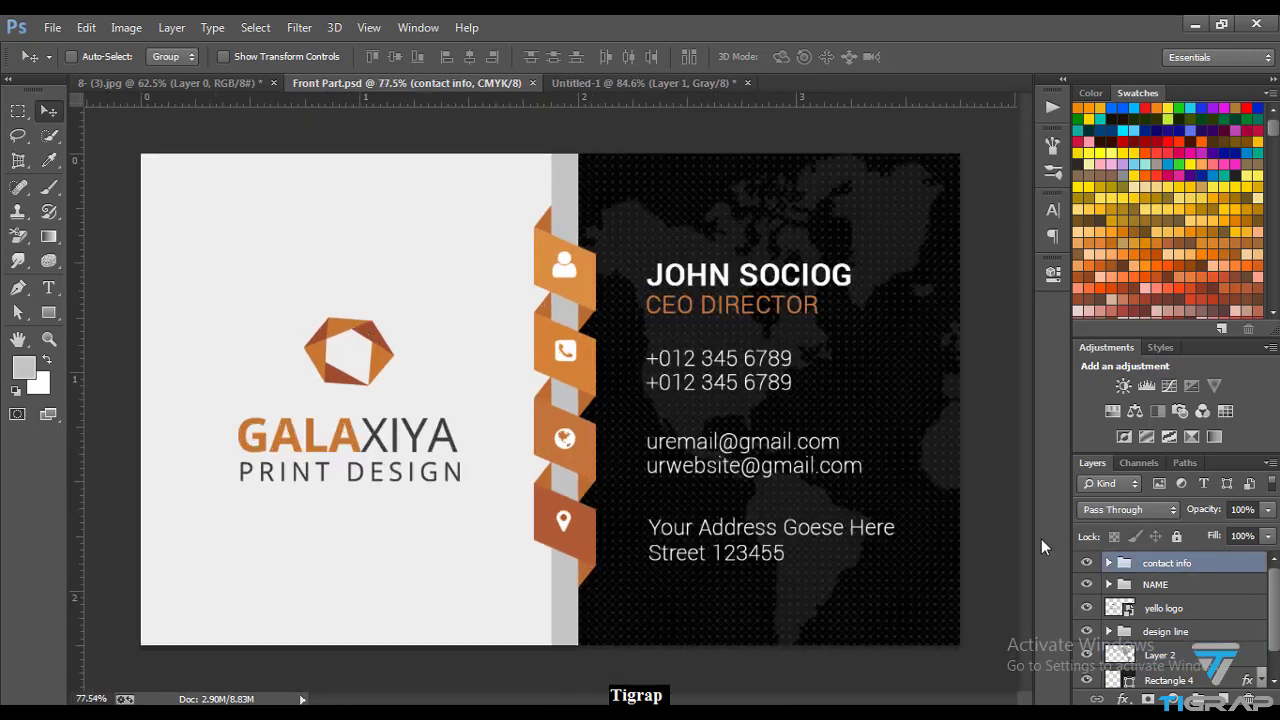
pyautogui.scroll(-2, 740, 446)
pyautogui.click(52, 312)
pyautogui.rightClick(55, 314)
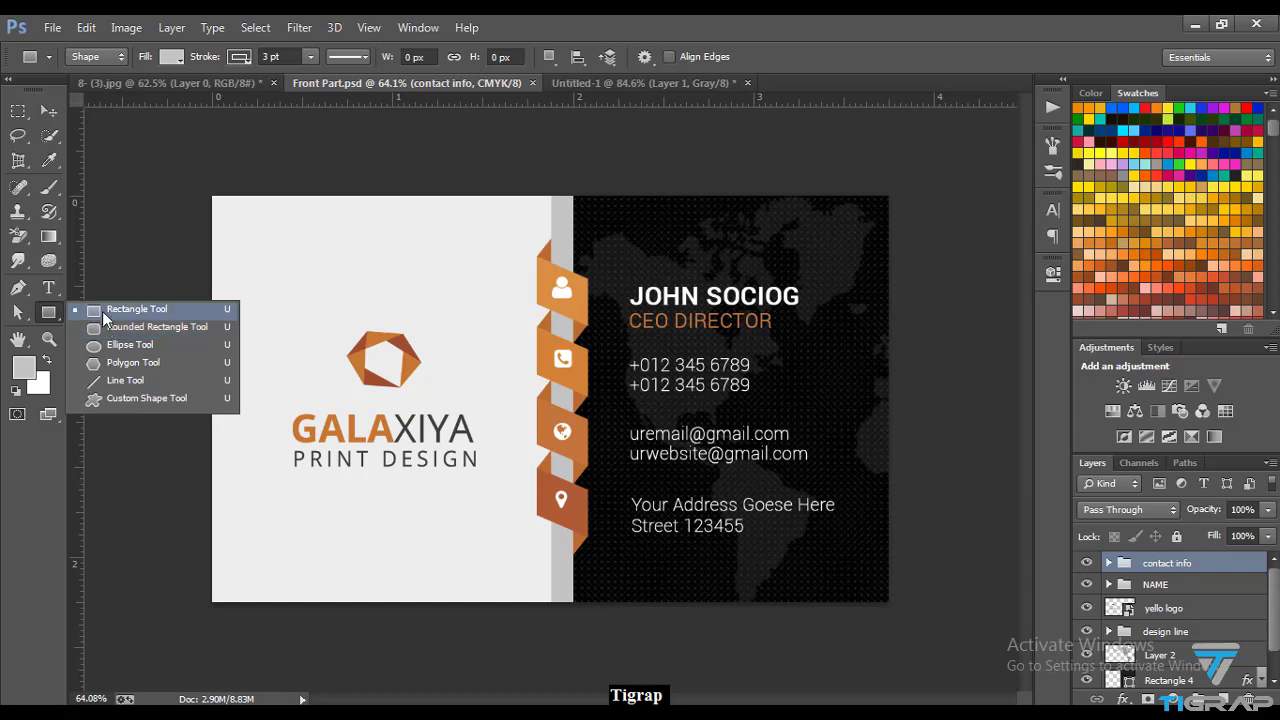
# Step: Draw a rectangle covering the whole card and fill it bright red
pyautogui.click(102, 311)
pyautogui.moveTo(186, 162); pyautogui.dragTo(958, 684)
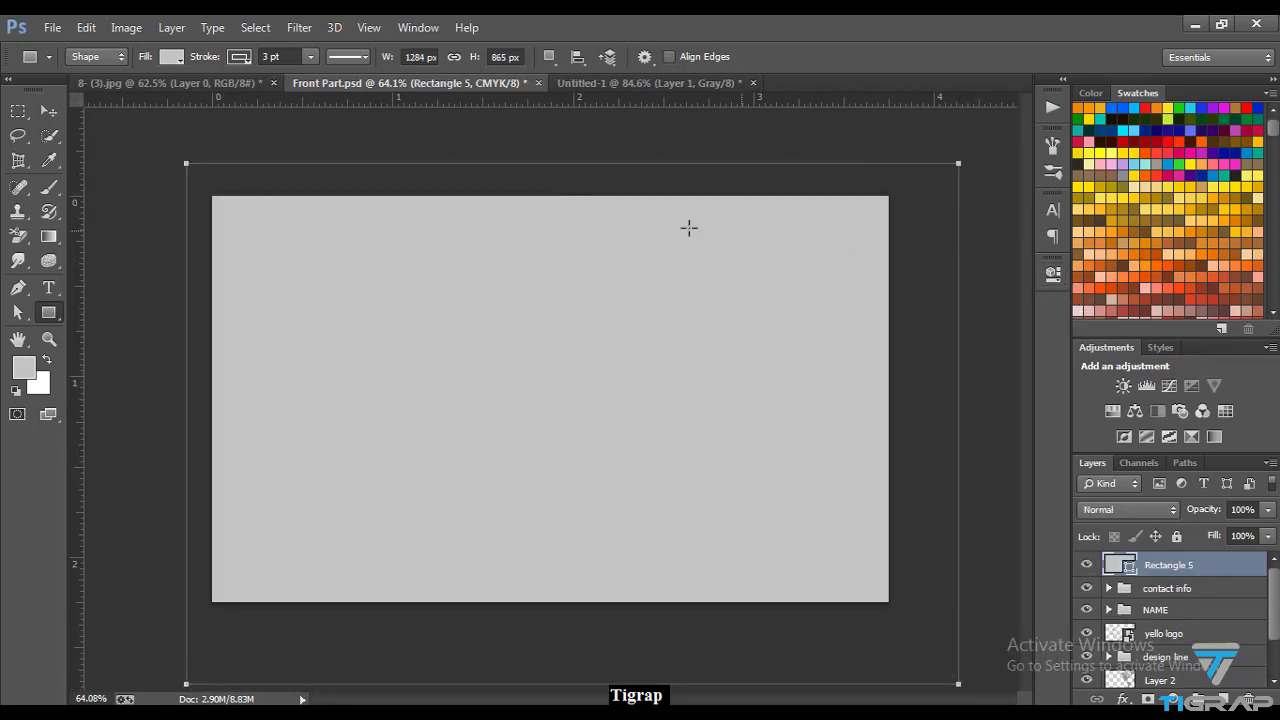
pyautogui.click(48, 110)
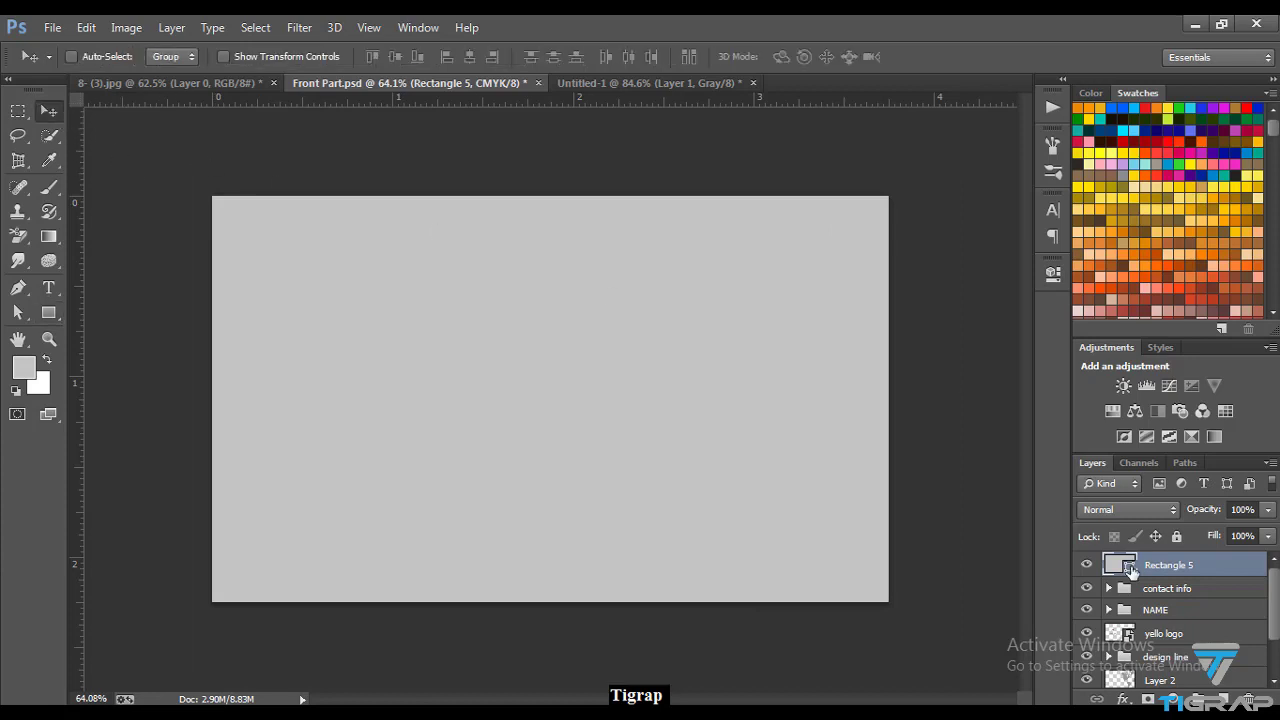
pyautogui.doubleClick(1119, 565)
pyautogui.click(1077, 108)
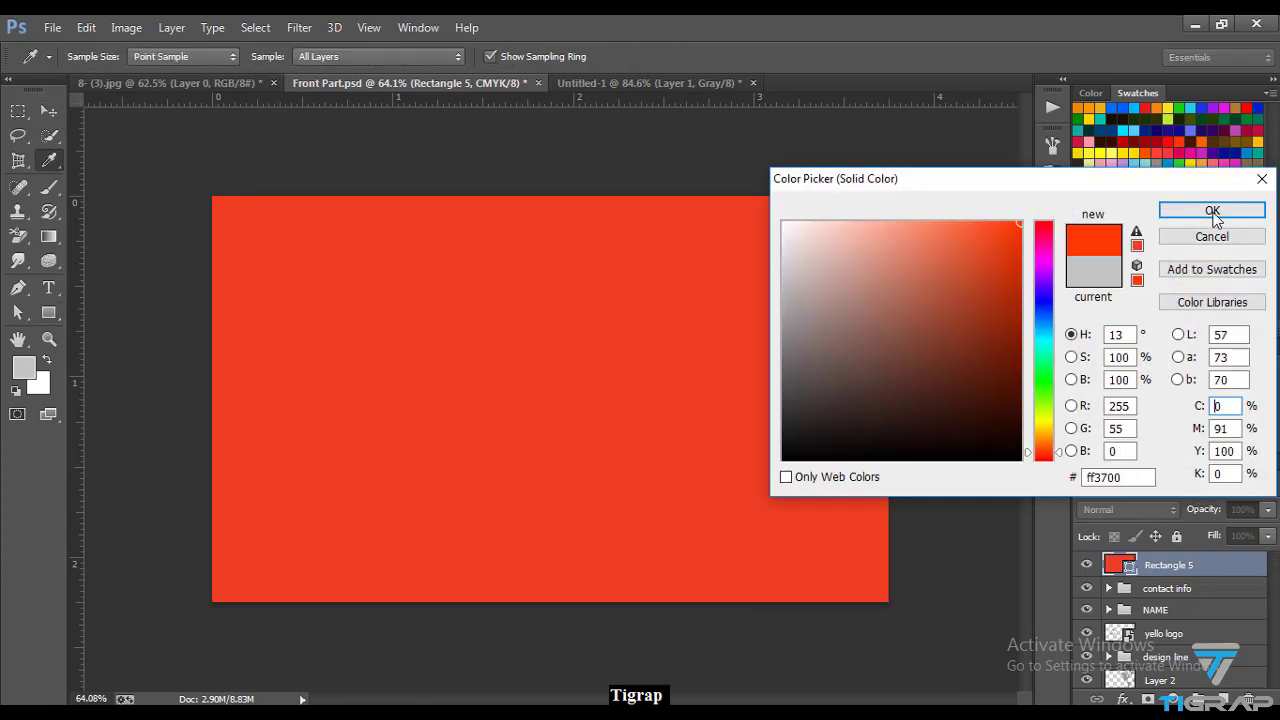
pyautogui.click(1211, 206)
# Step: Cut a 25 px-radius rounded-rectangle opening inside the guides using Subtract Front Shape
pyautogui.scroll(-1, 477, 352)
pyautogui.hotkey('ctrl', ';')
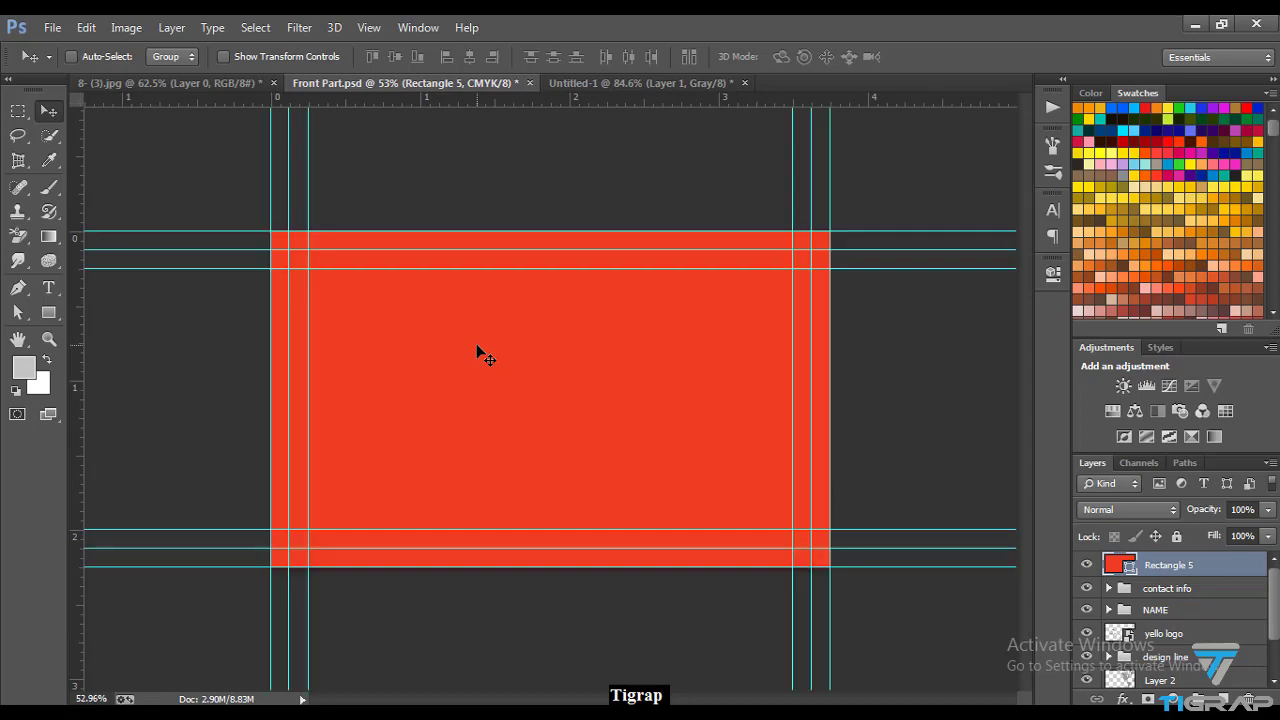
pyautogui.scroll(1, 477, 352)
pyautogui.moveTo(52, 312); pyautogui.dragTo(103, 329)
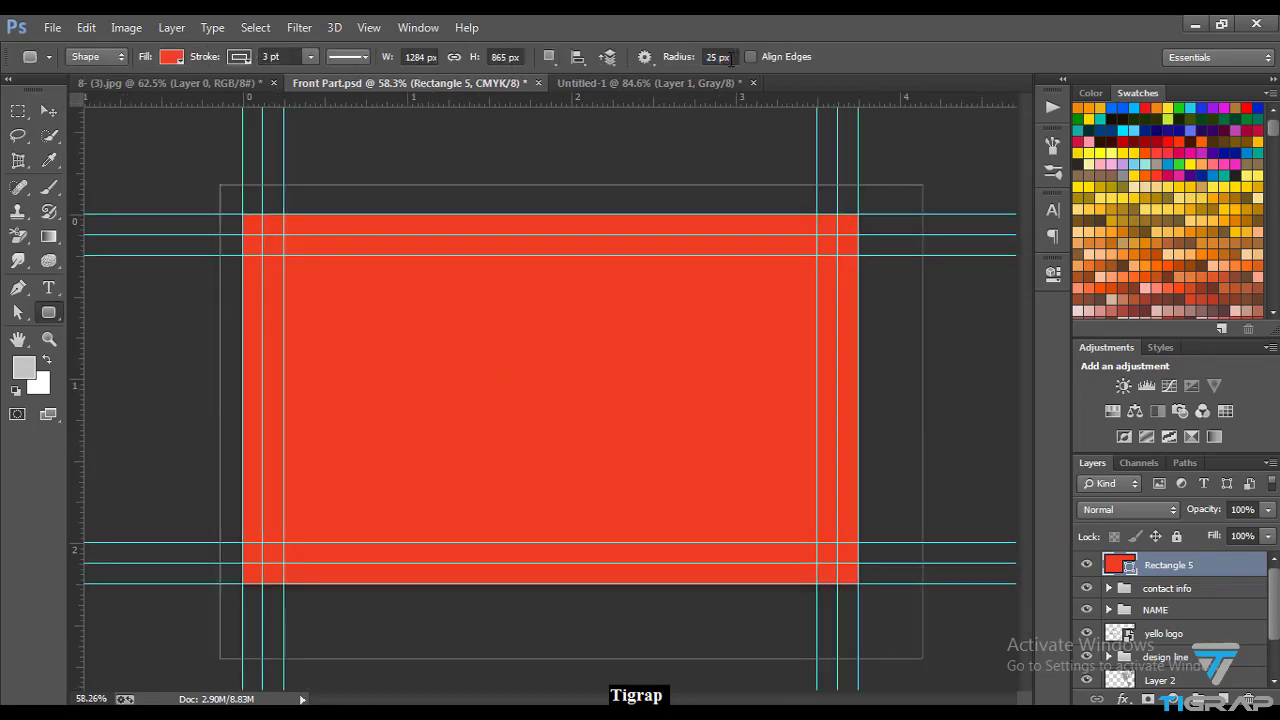
pyautogui.click(548, 57)
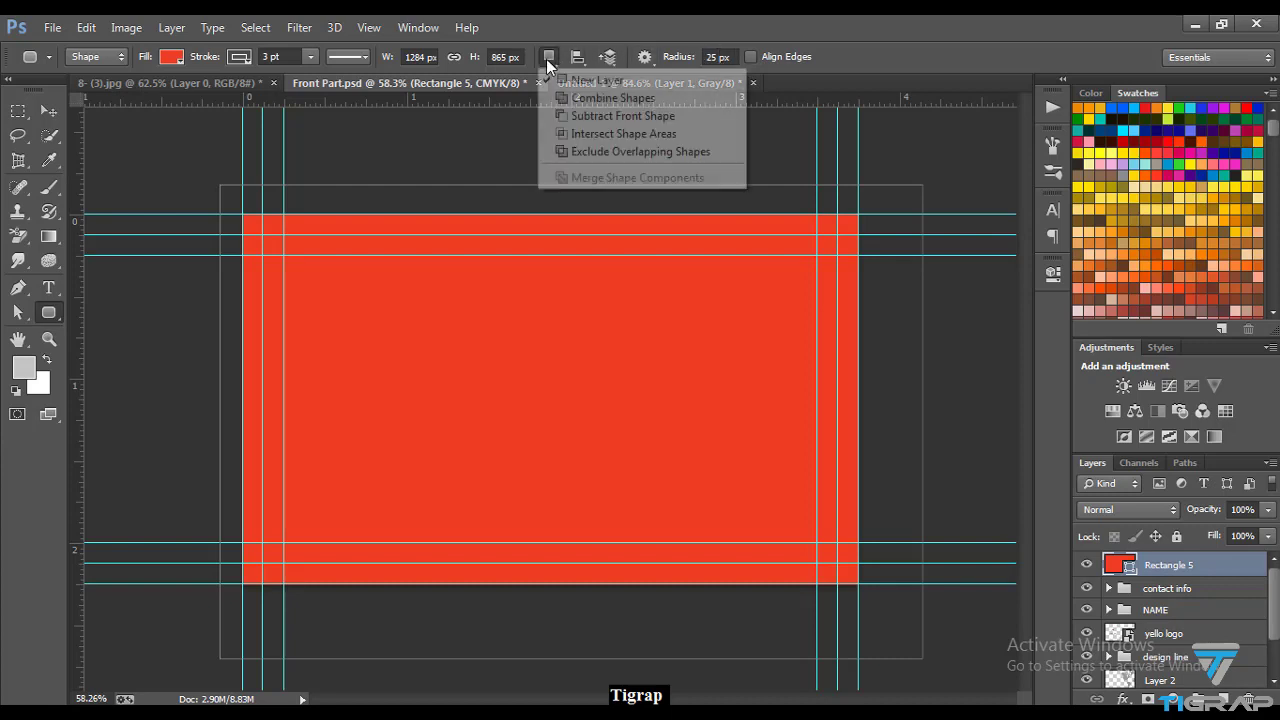
pyautogui.click(593, 117)
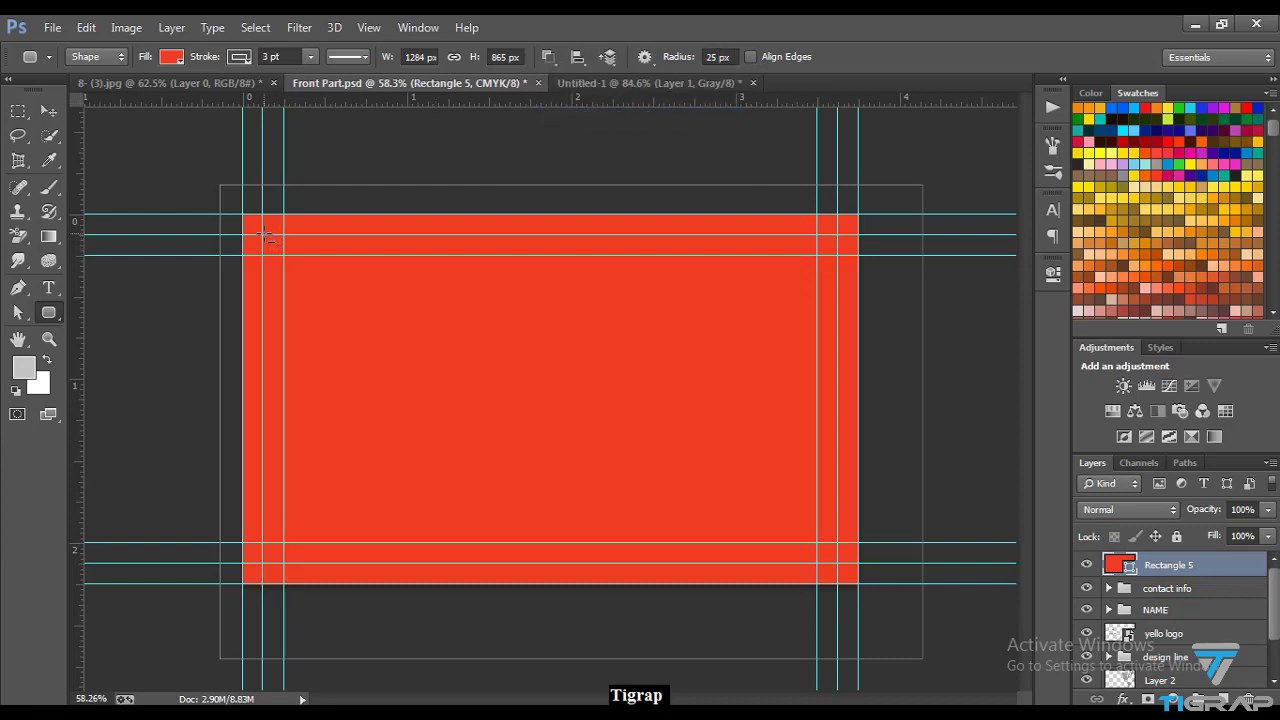
pyautogui.moveTo(263, 236)
pyautogui.mouseDown()
pyautogui.moveTo(636, 551)
pyautogui.moveTo(838, 567)
pyautogui.mouseUp()
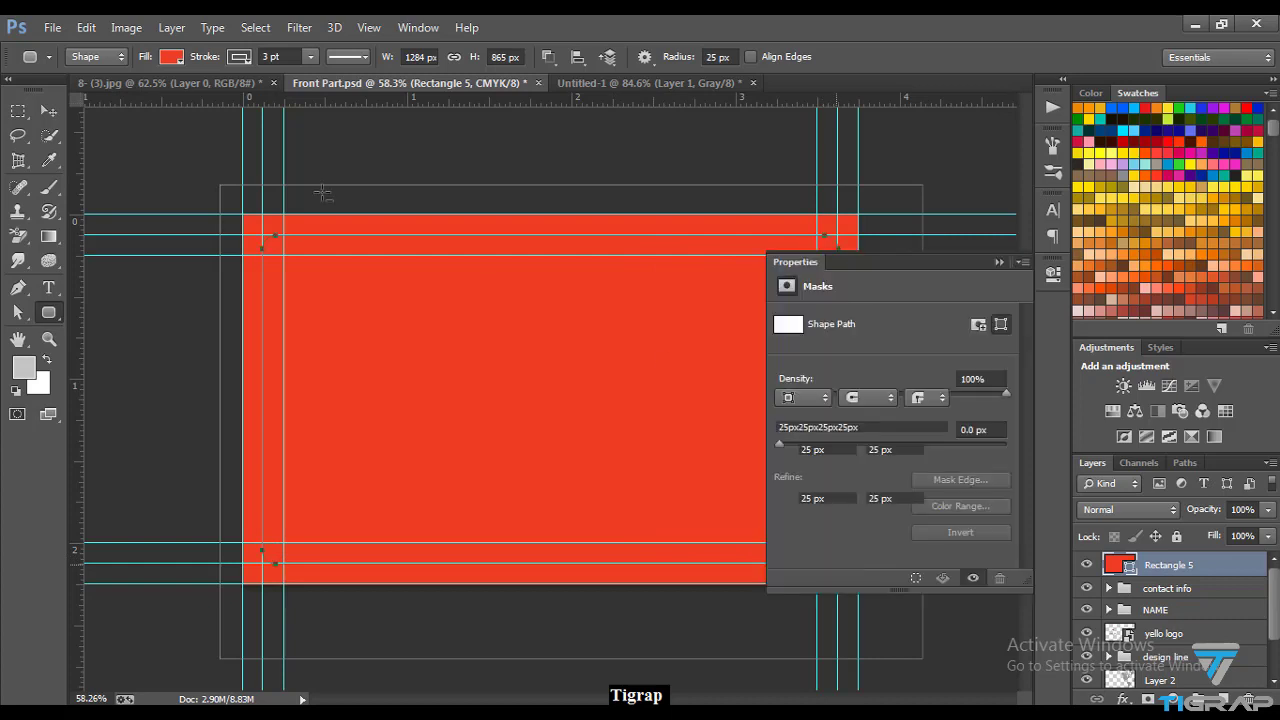
pyautogui.press('v')
pyautogui.click(1052, 284)
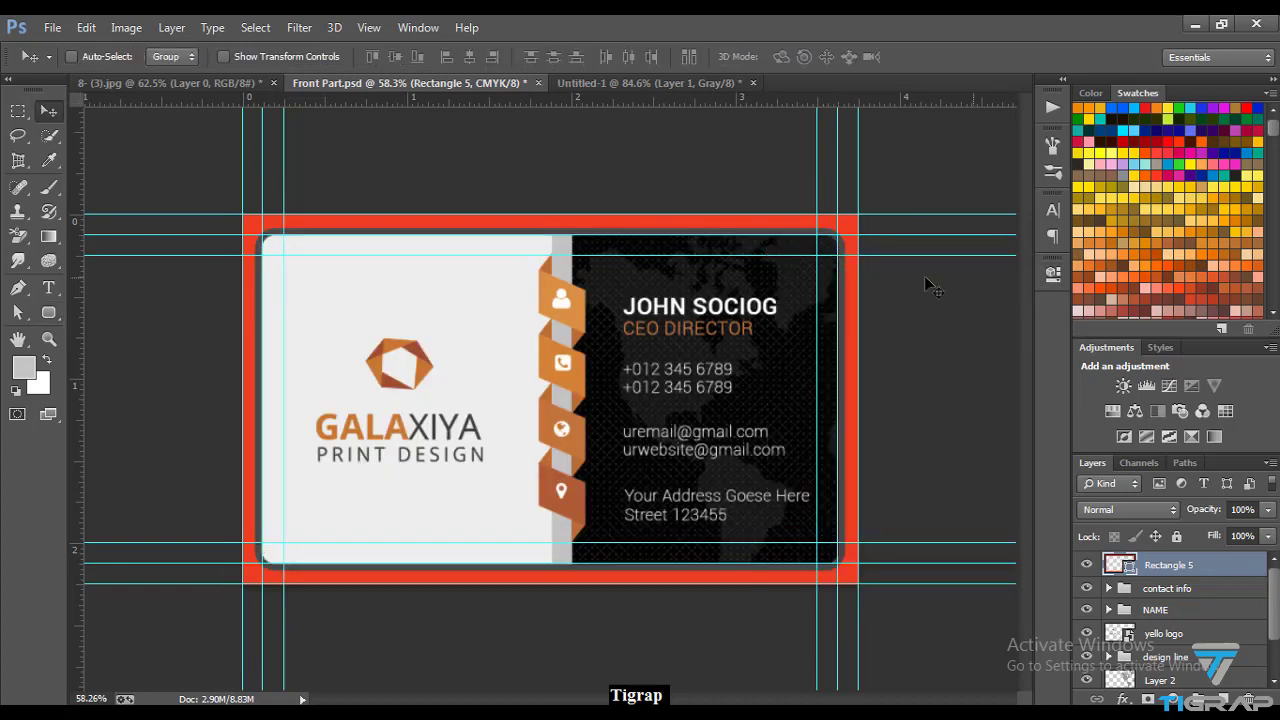
# Step: Set the frame's stroke to none, save the document, and begin renaming Rectangle 5
pyautogui.hotkey('ctrl', ';')
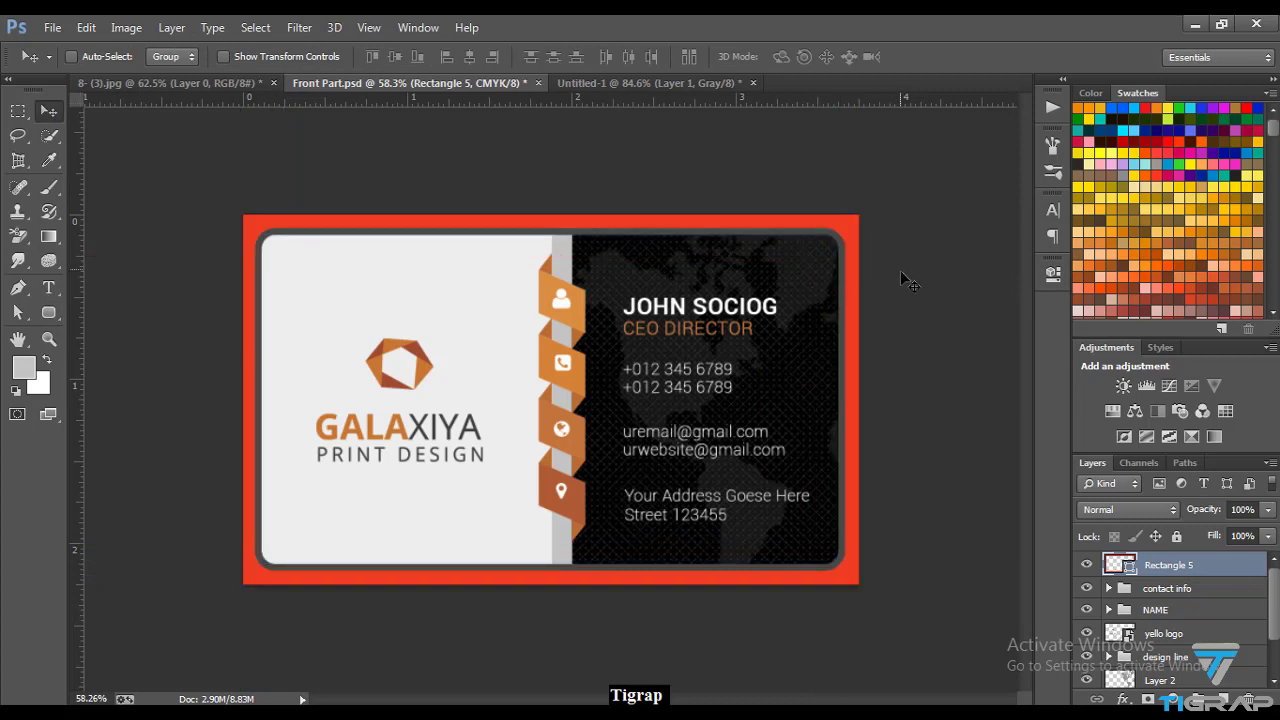
pyautogui.scroll(1, 902, 282)
pyautogui.scroll(-1, 700, 420)
pyautogui.scroll(-1, 450, 390)
pyautogui.click(48, 312)
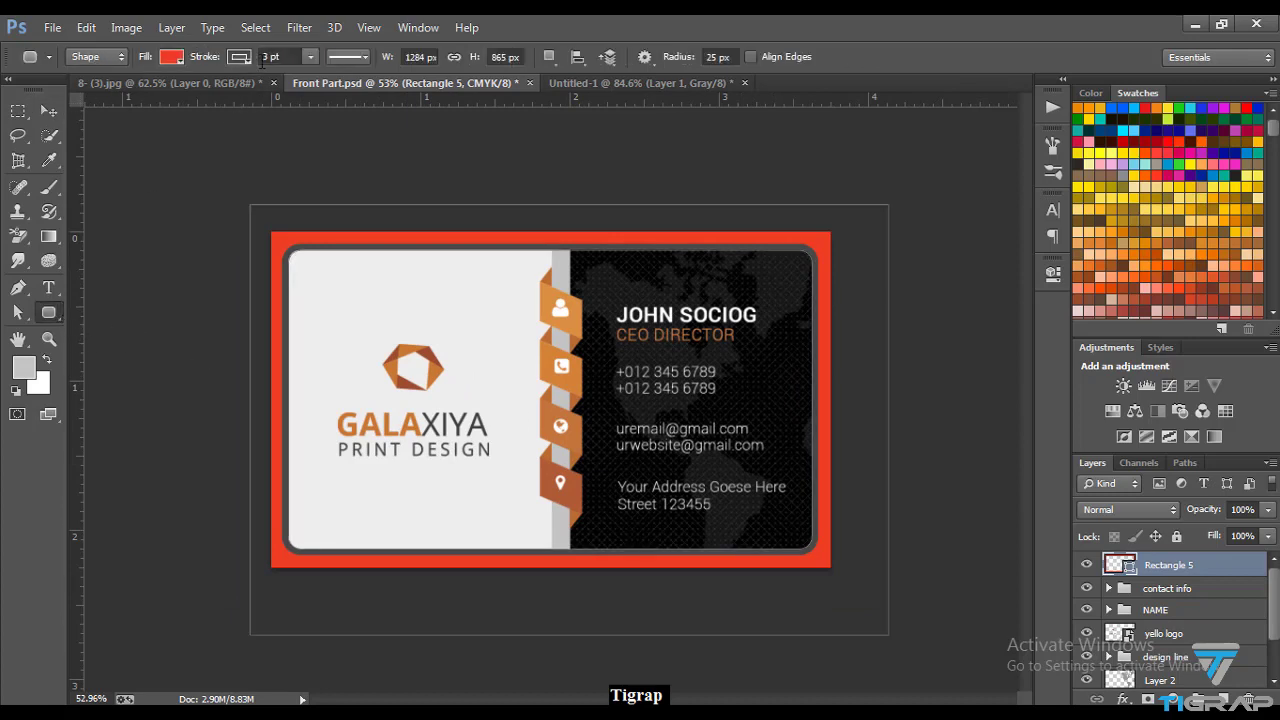
pyautogui.click(171, 57)
pyautogui.click(160, 95)
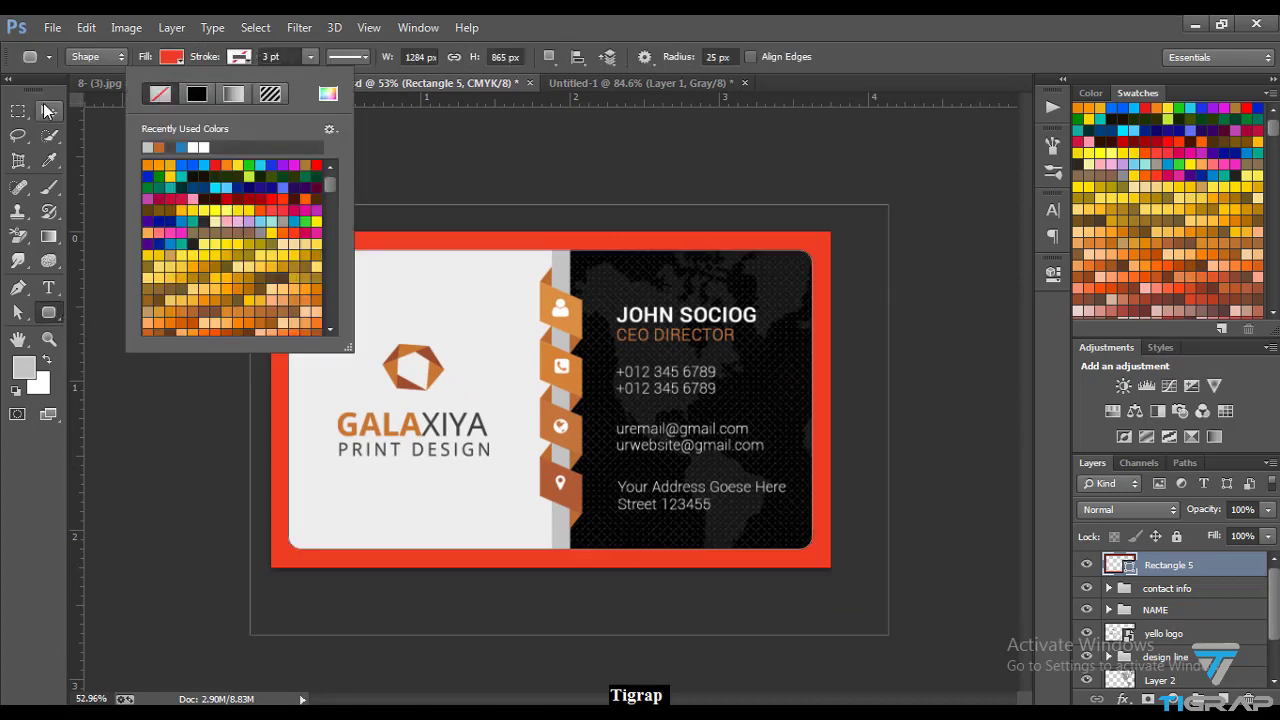
pyautogui.click(48, 110)
pyautogui.hotkey('ctrl', 's')
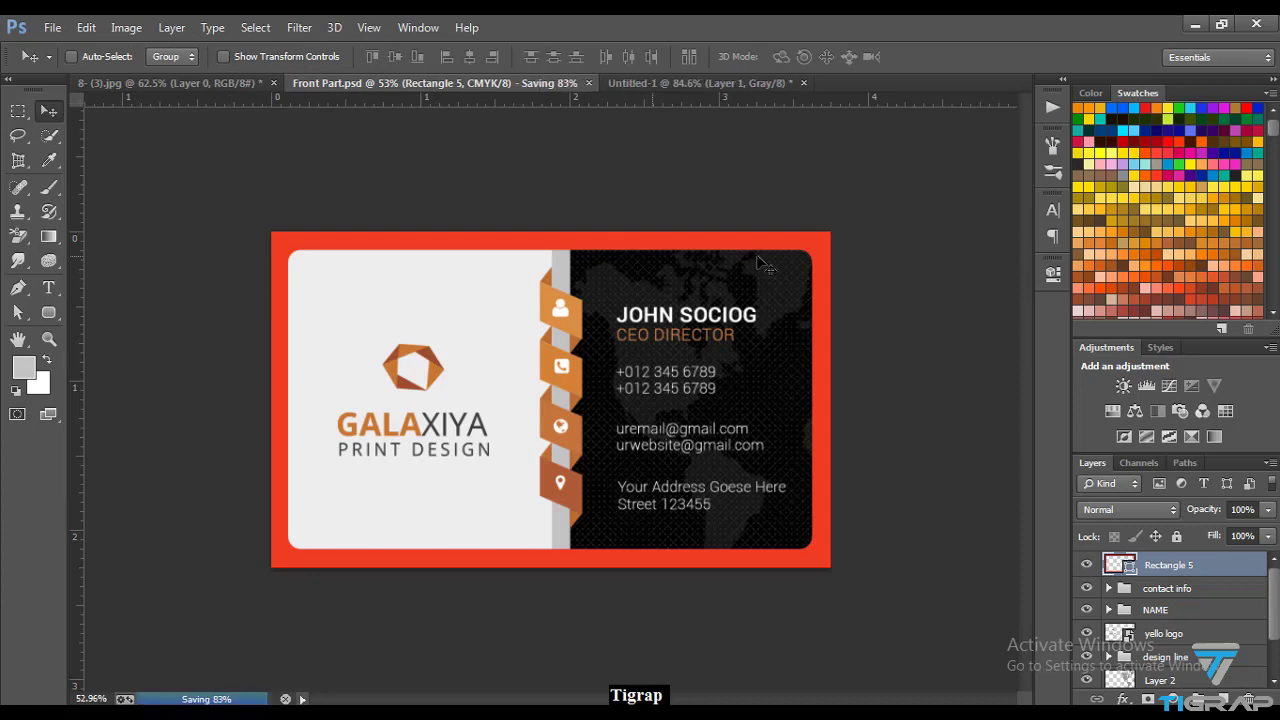
pyautogui.doubleClick(1167, 566)
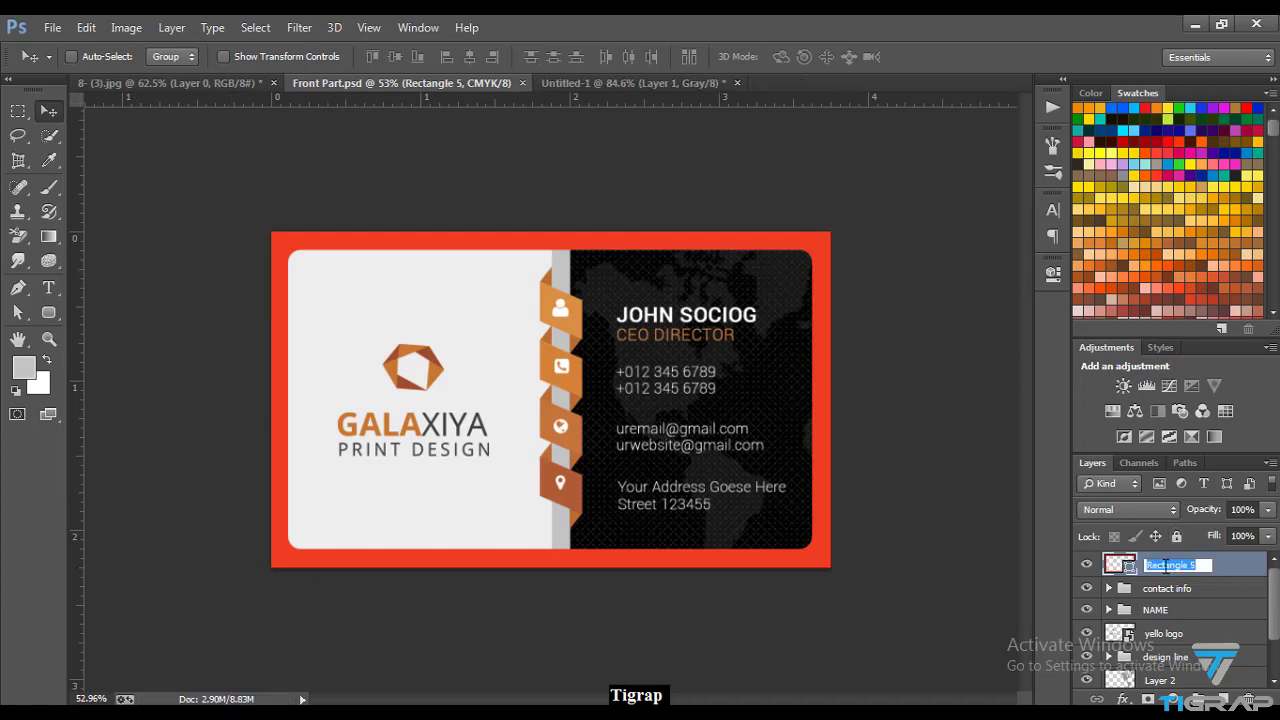
# Step: Name the frame layer 'bleed', open 20.psd's Your Card Front smart object, then return to Front Part.psd
pyautogui.write('bleed')
pyautogui.press('Return')
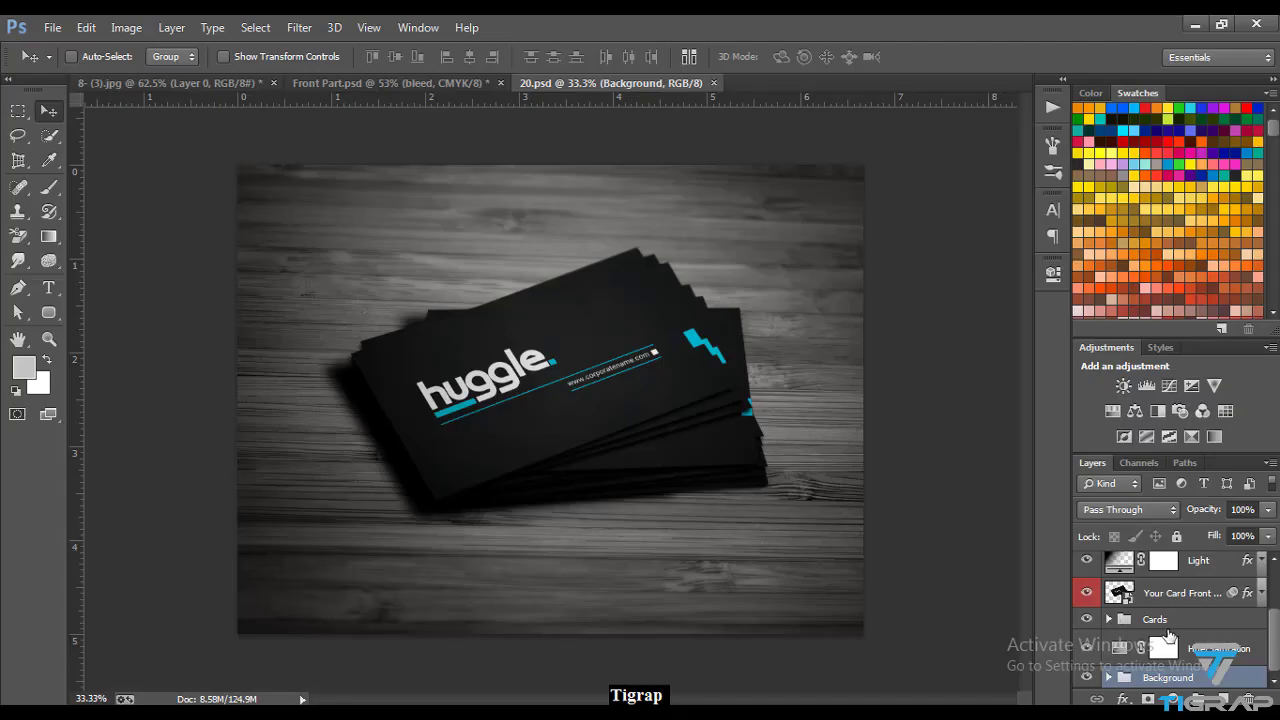
pyautogui.scroll(2, 1185, 630)
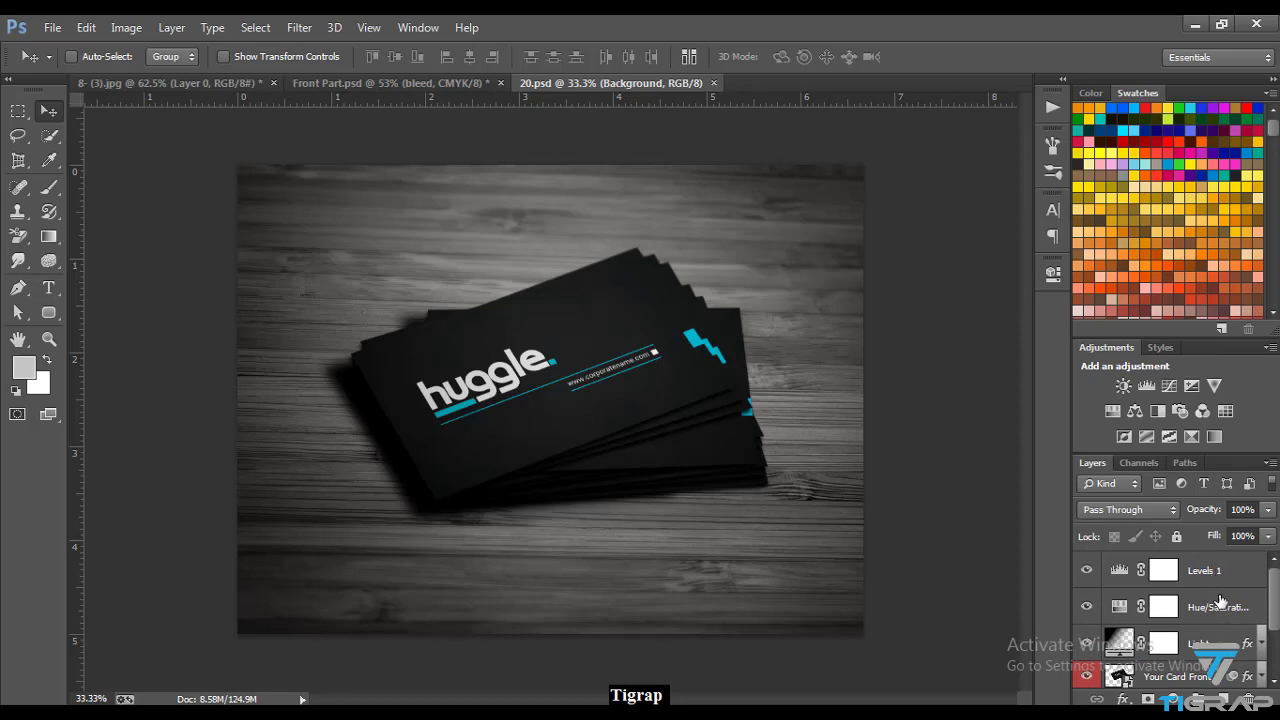
pyautogui.scroll(-1, 1219, 600)
pyautogui.click(1178, 650)
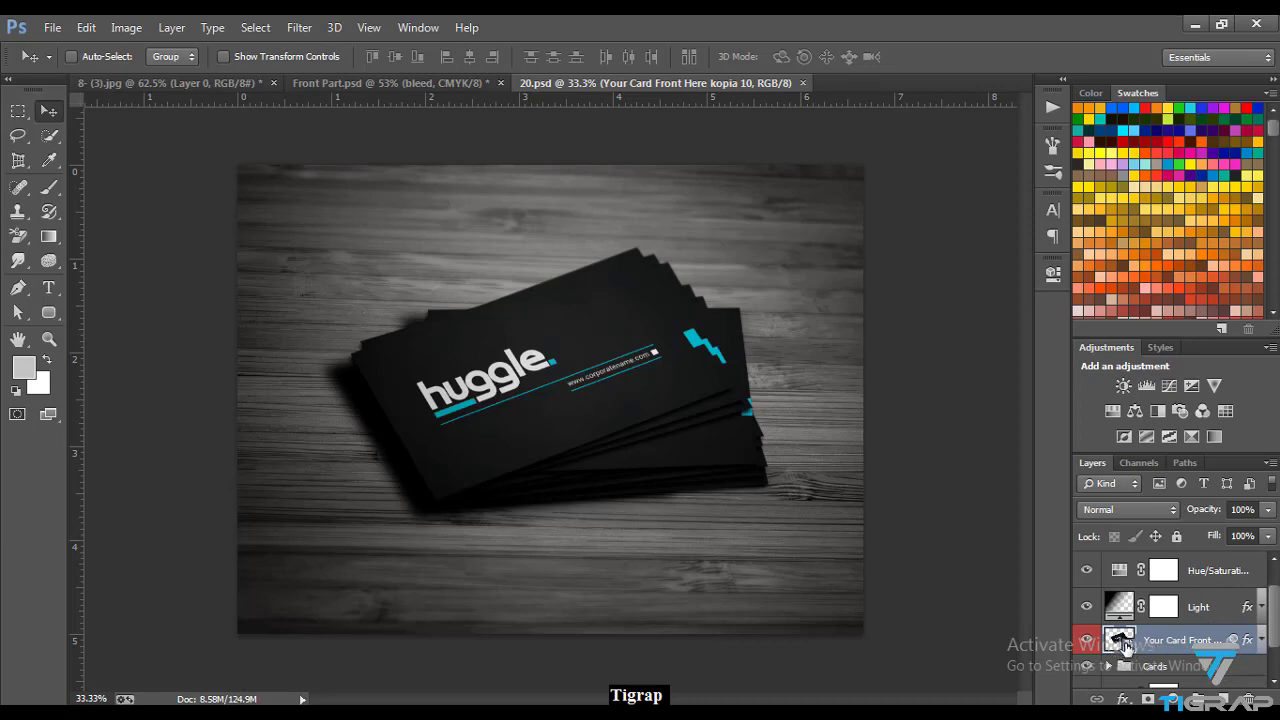
pyautogui.doubleClick(1122, 640)
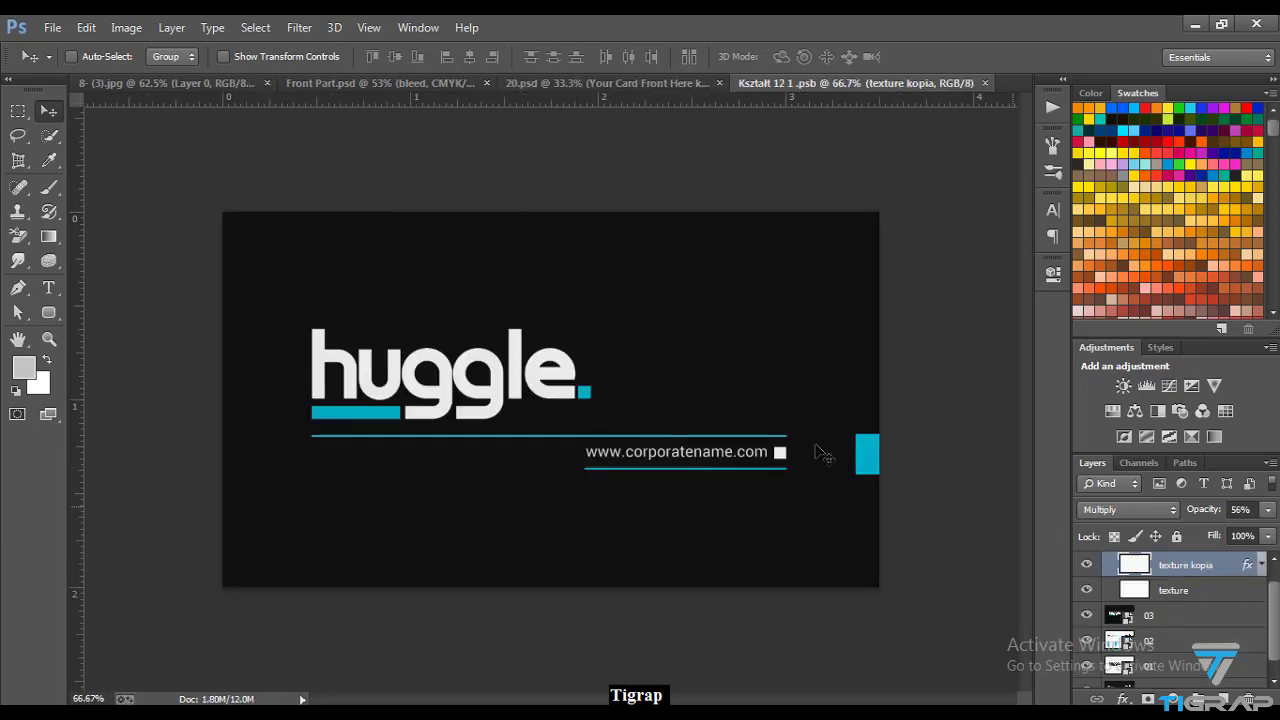
pyautogui.click(383, 85)
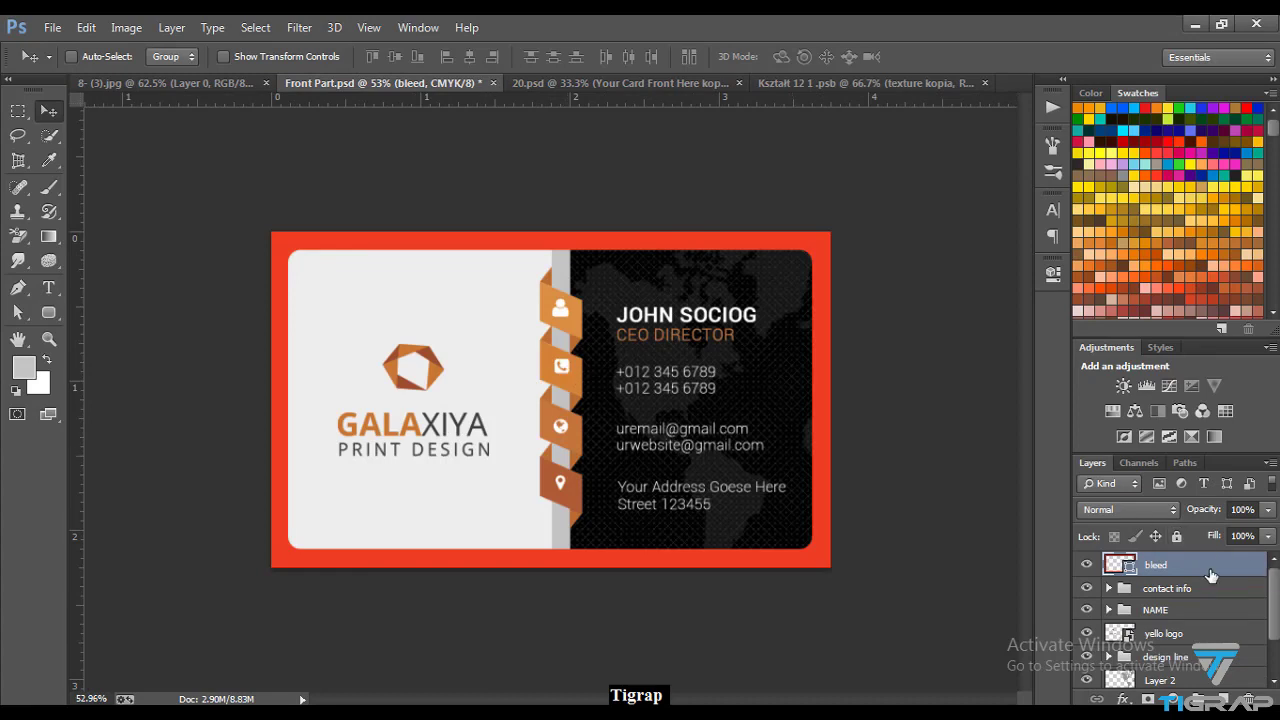
# Step: Select the card area inside the bleed frame and Copy Merged the artwork
pyautogui.keyDown('ctrl'); pyautogui.click(1113, 566); pyautogui.keyUp('ctrl')
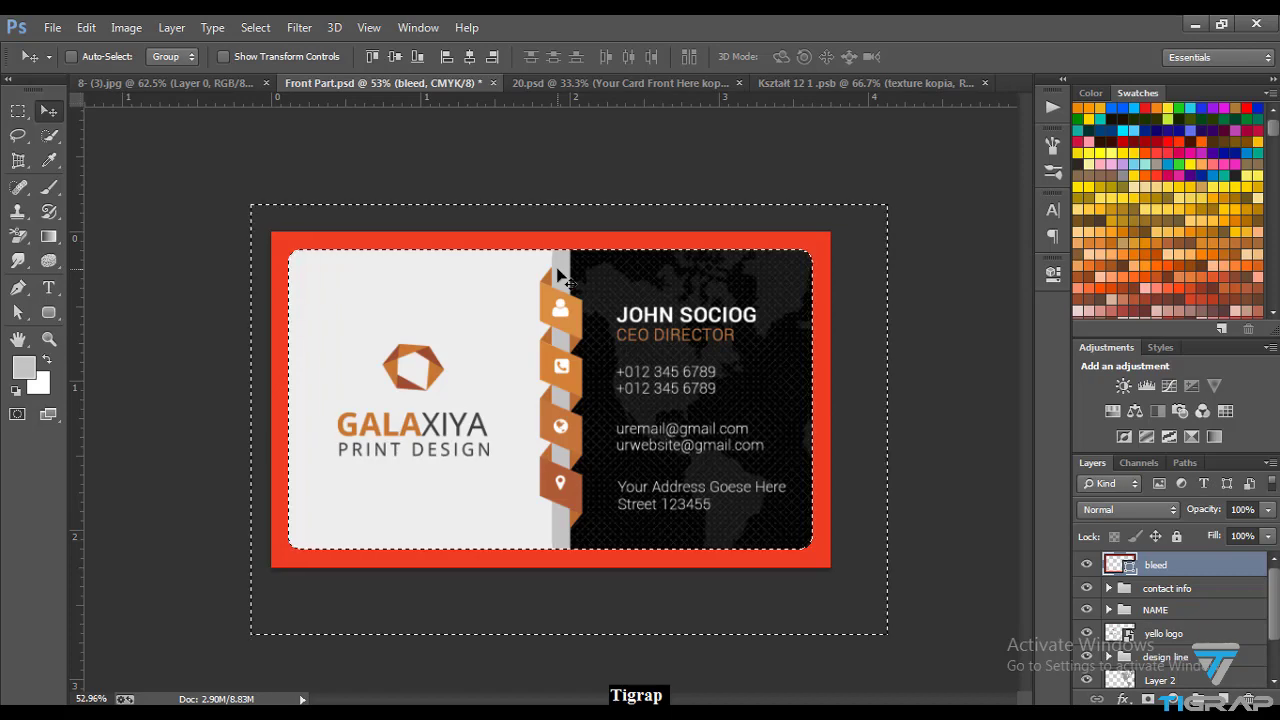
pyautogui.click(256, 32)
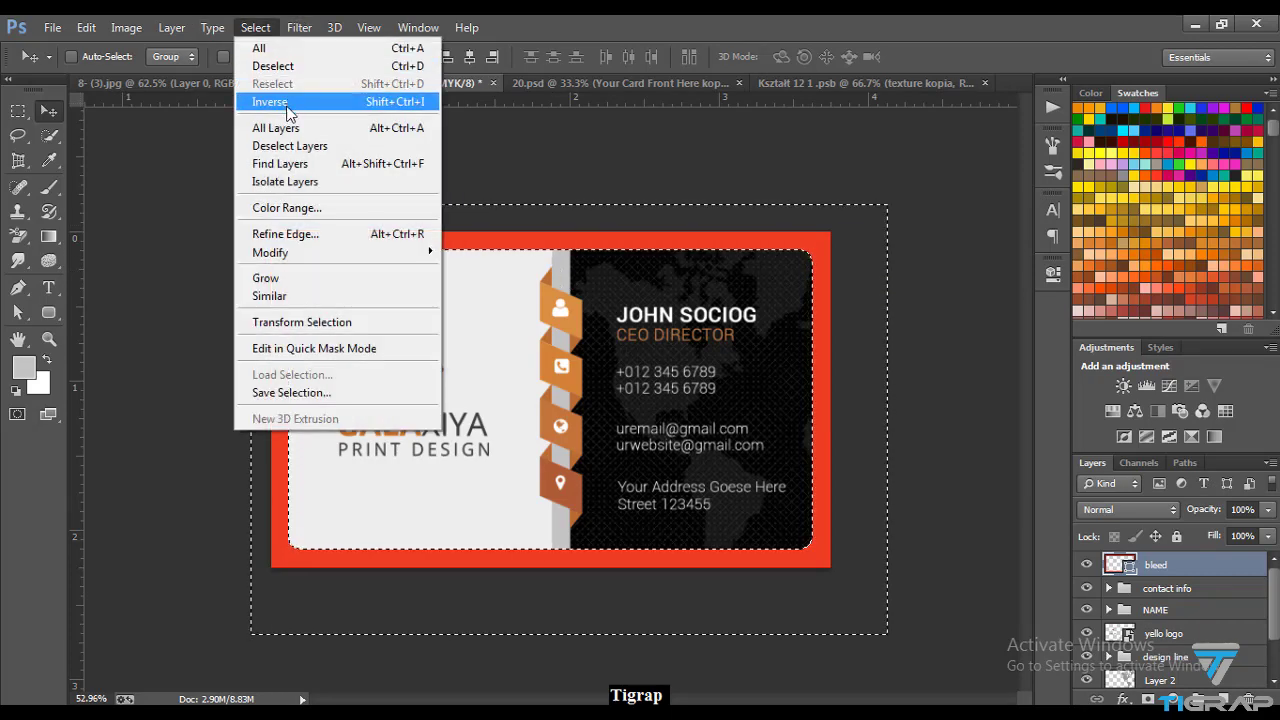
pyautogui.click(272, 97)
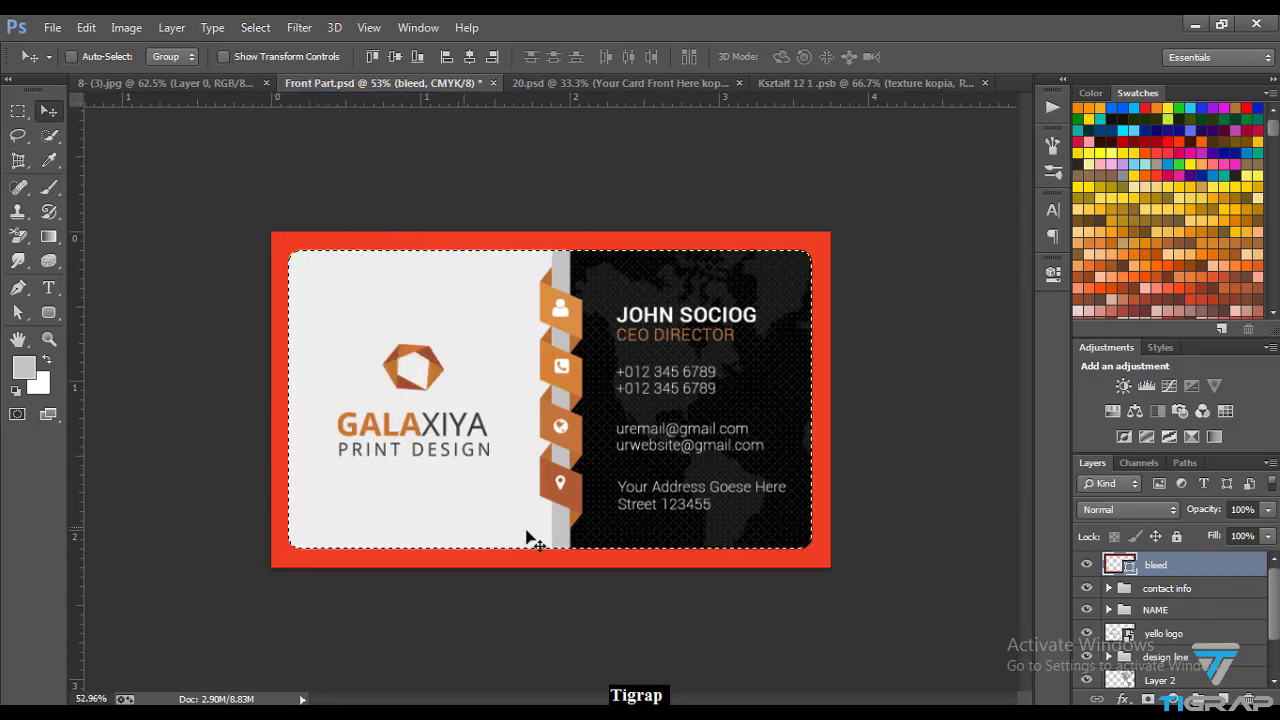
pyautogui.click(118, 27)
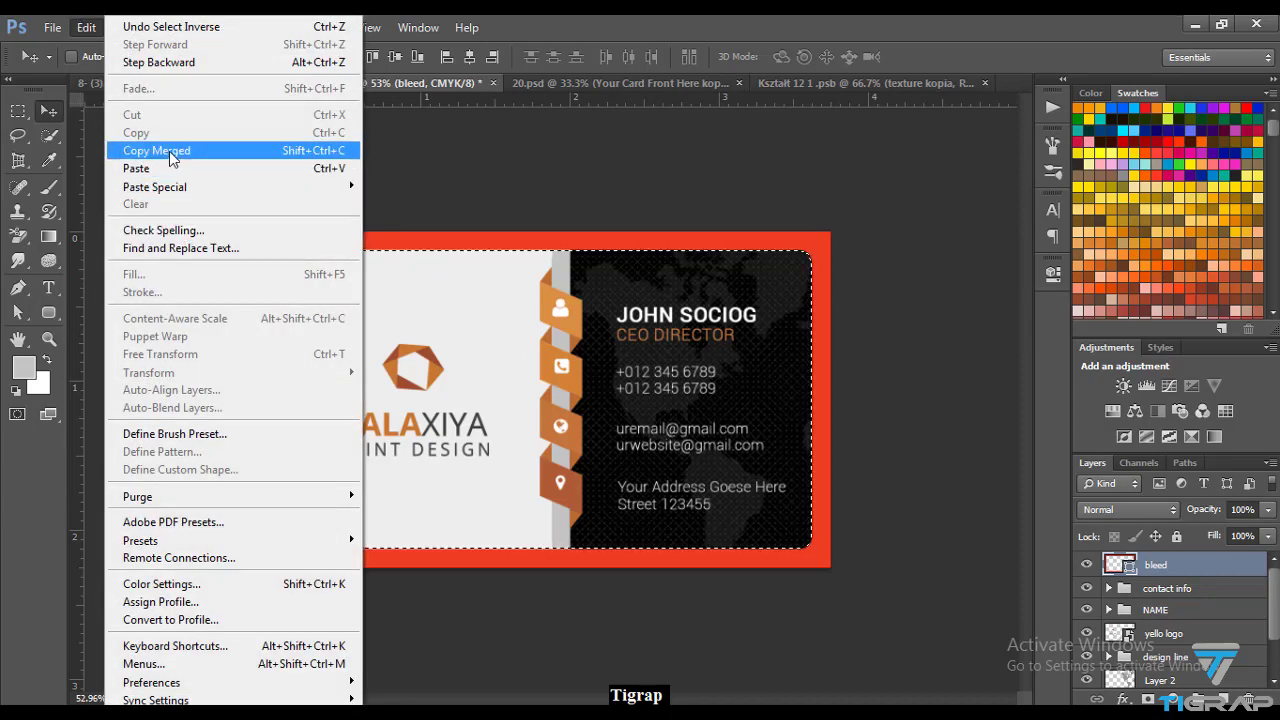
pyautogui.click(171, 151)
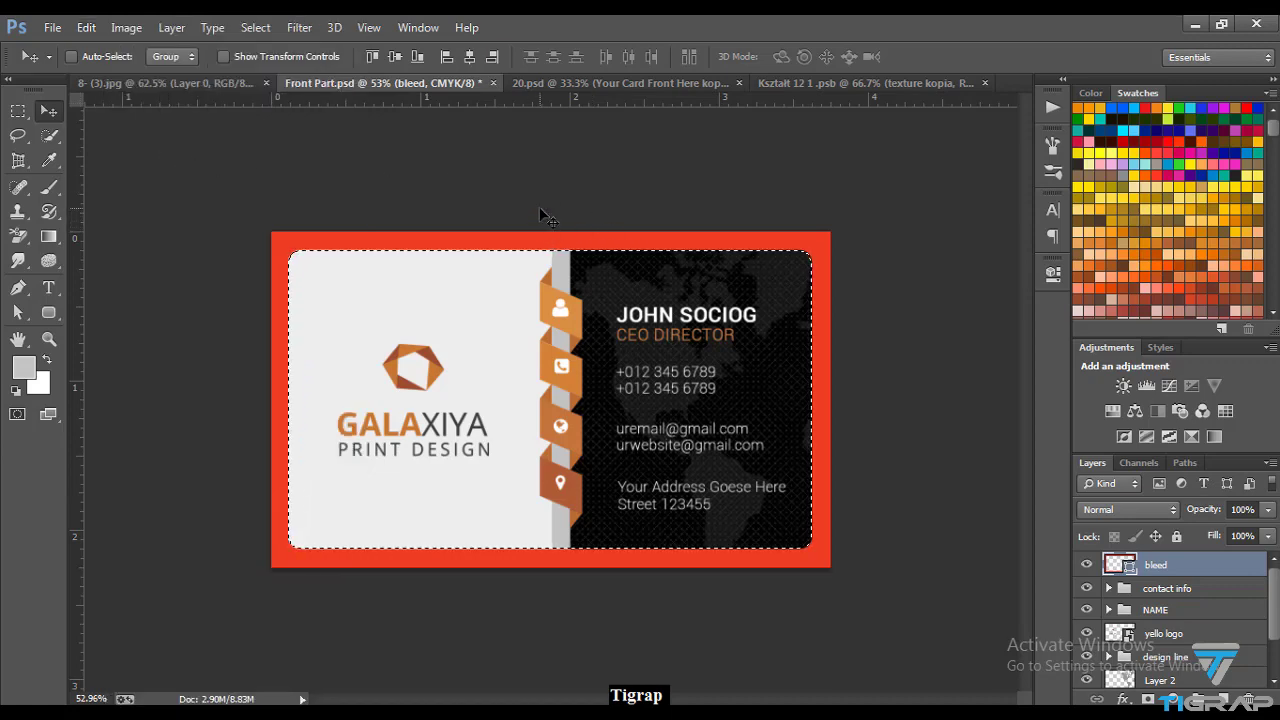
# Step: Paste the card into the smart object, hide the texture and huggle layers, save, close, and view 20.psd
pyautogui.click(860, 83)
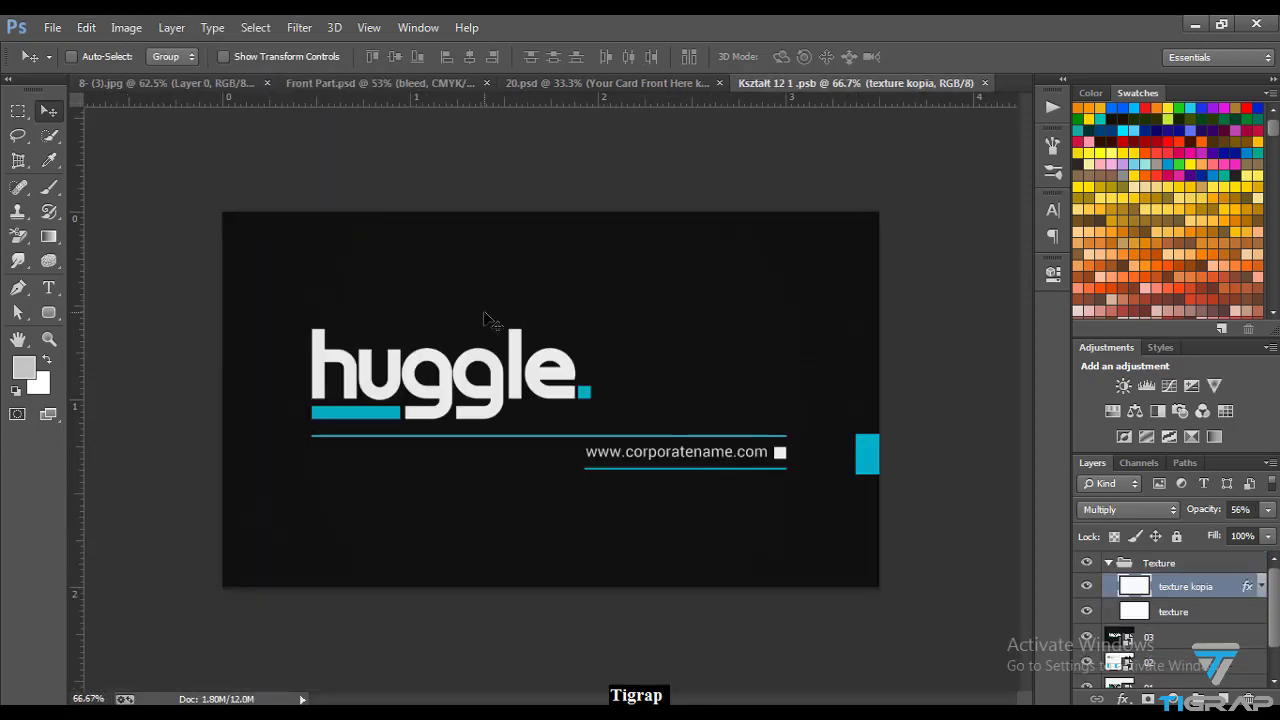
pyautogui.hotkey('ctrl', 'v')
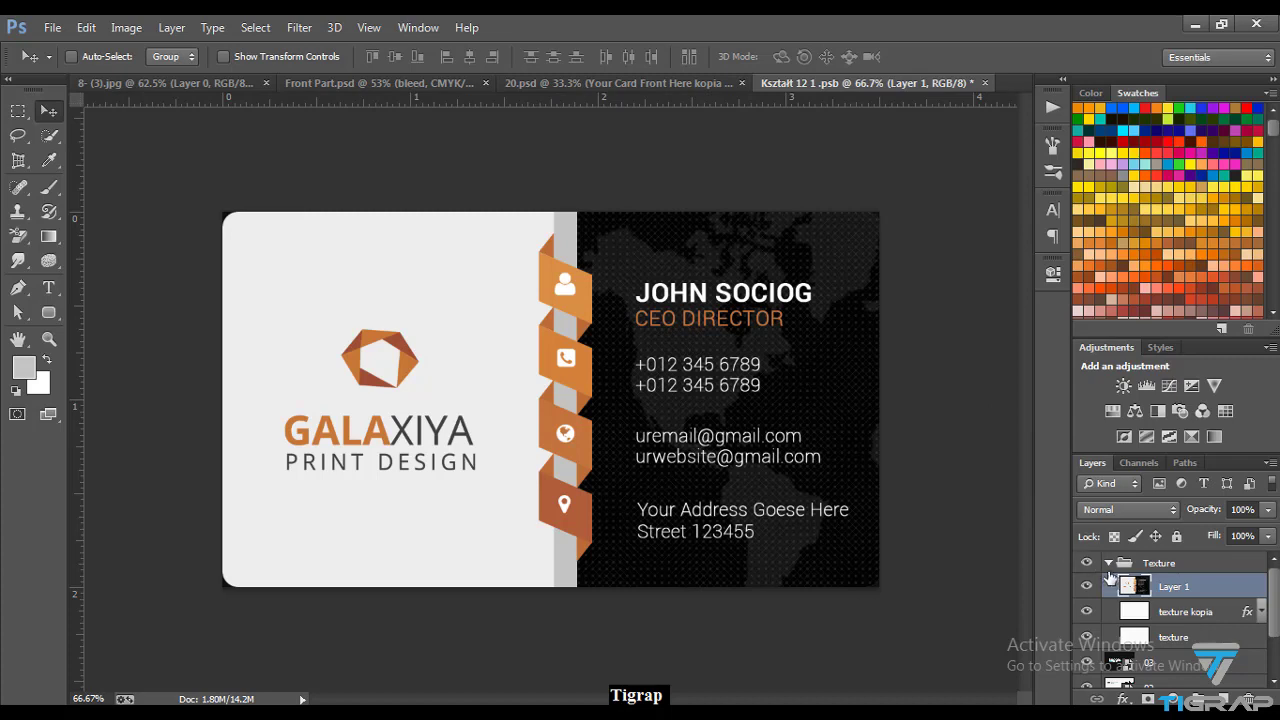
pyautogui.moveTo(1097, 591); pyautogui.dragTo(1148, 626)
pyautogui.keyDown('alt'); pyautogui.click(1087, 590); pyautogui.keyUp('alt')
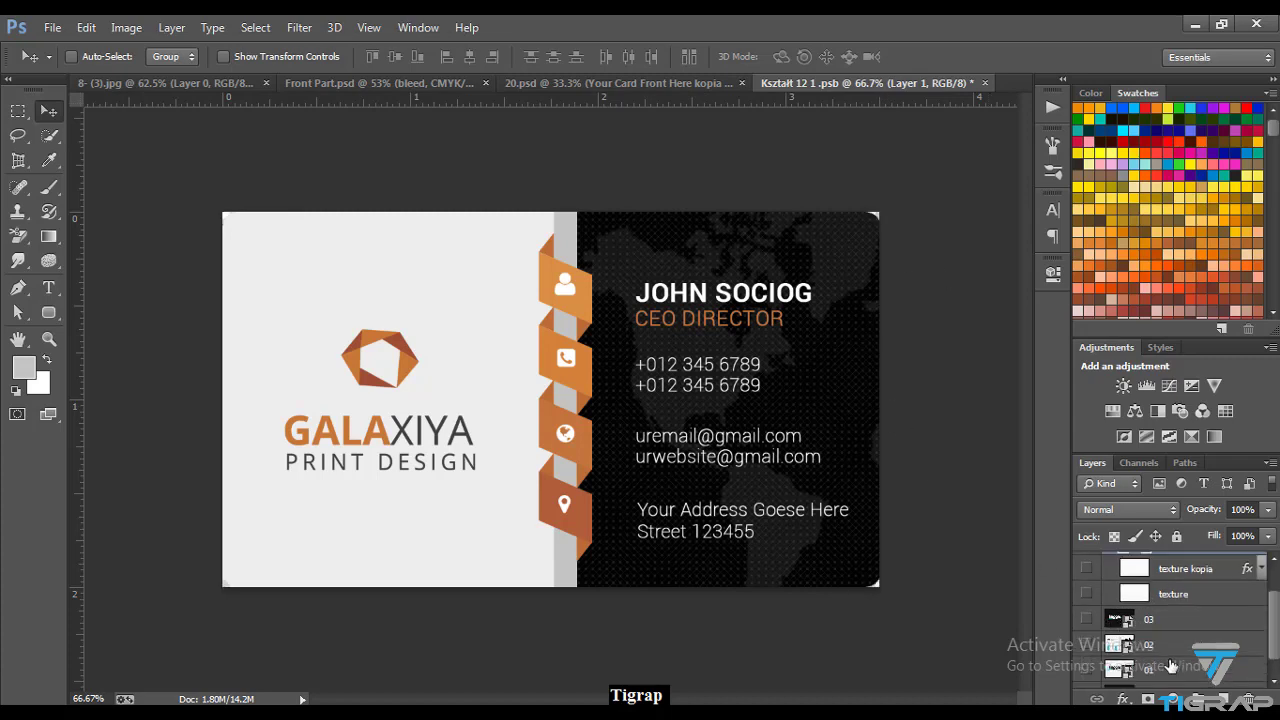
pyautogui.hotkey('ctrl', 's')
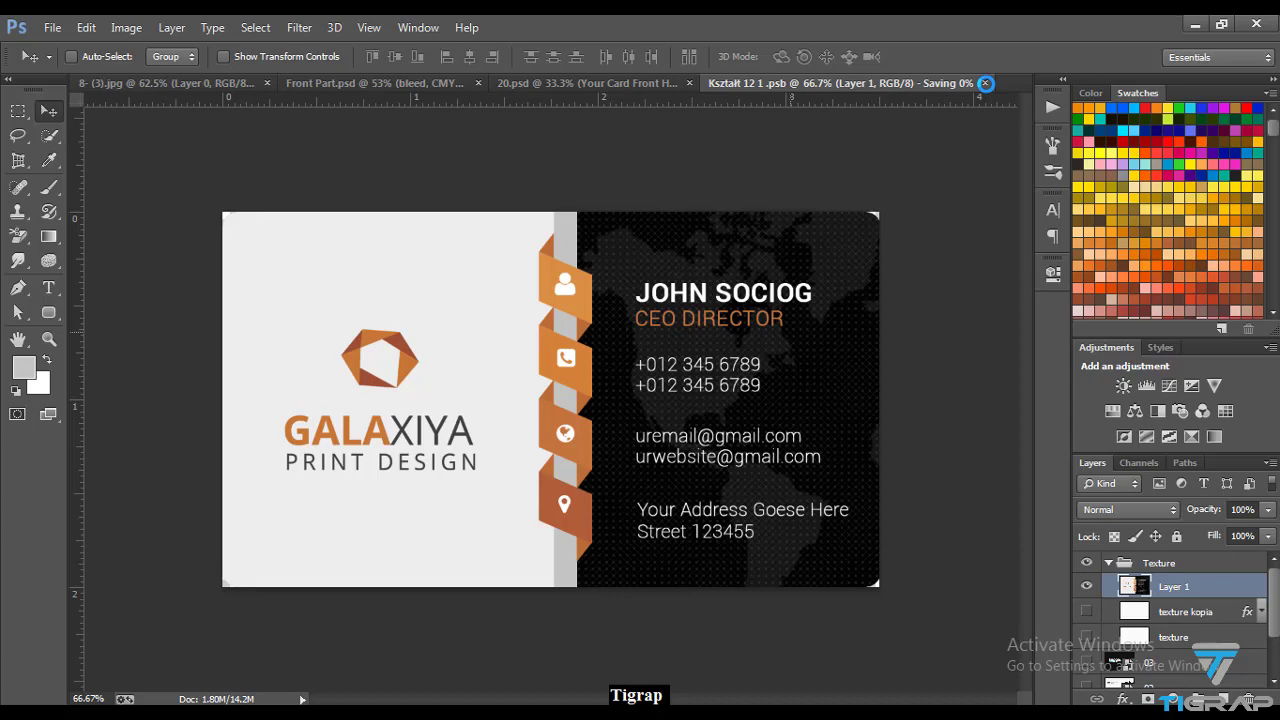
pyautogui.click(985, 84)
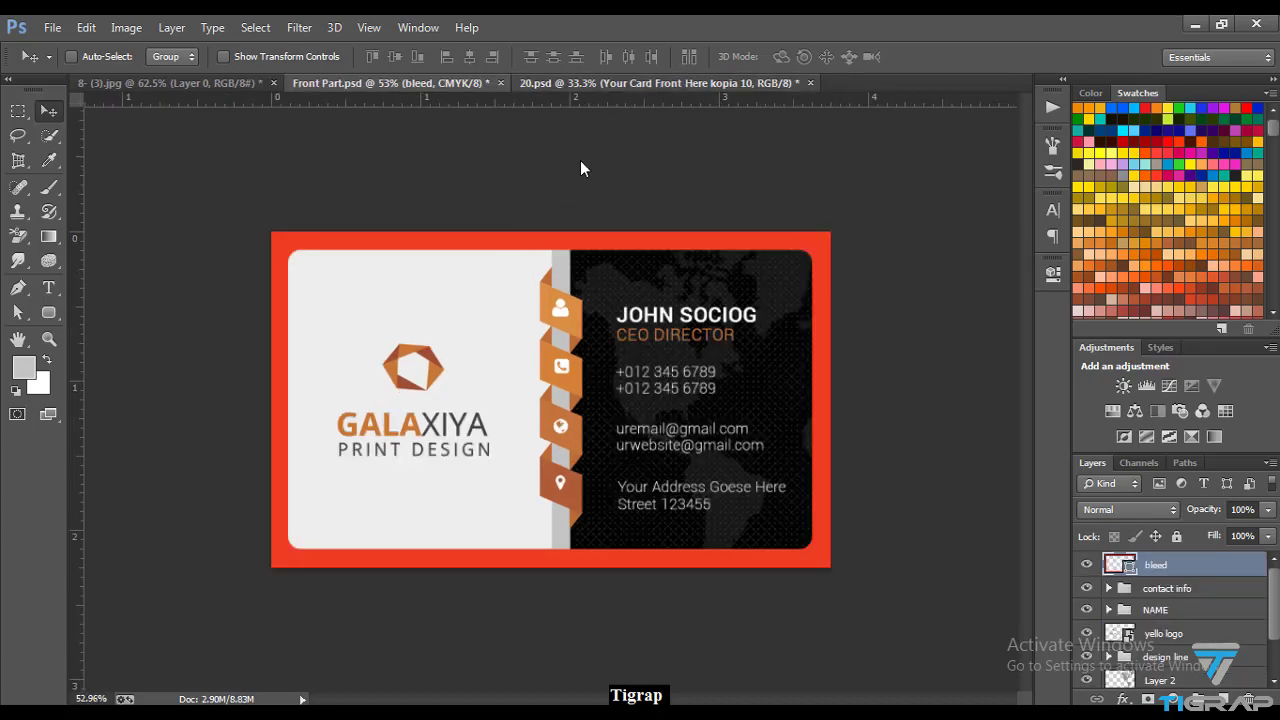
pyautogui.click(634, 84)
pyautogui.scroll(1, 632, 262)
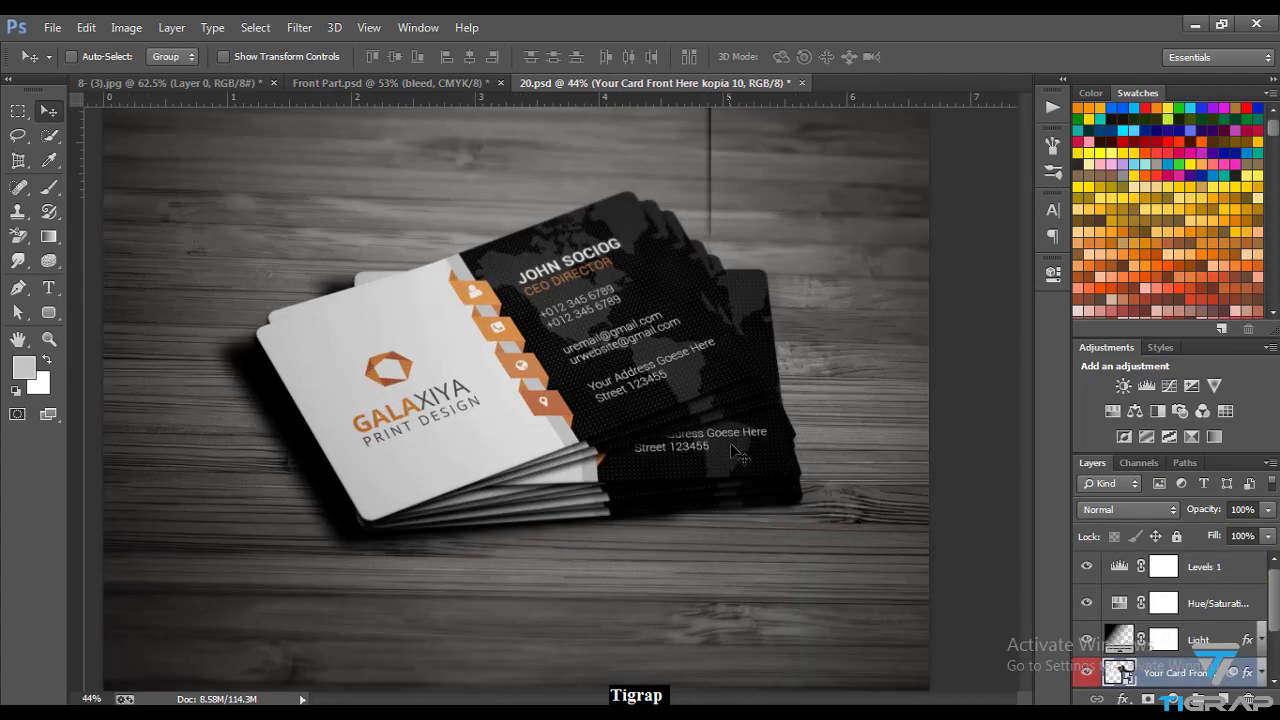